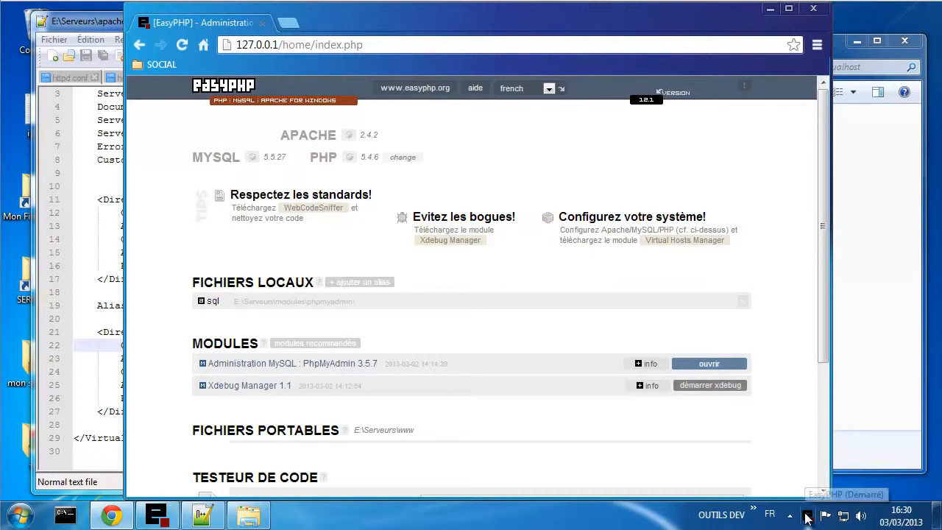
# - Choose Configuration > PhpMyAdmin from the EasyPHP tray menu, opening 127.0.0.1/home/mysql/ in Chrome
pyautogui.rightClick(807, 517)
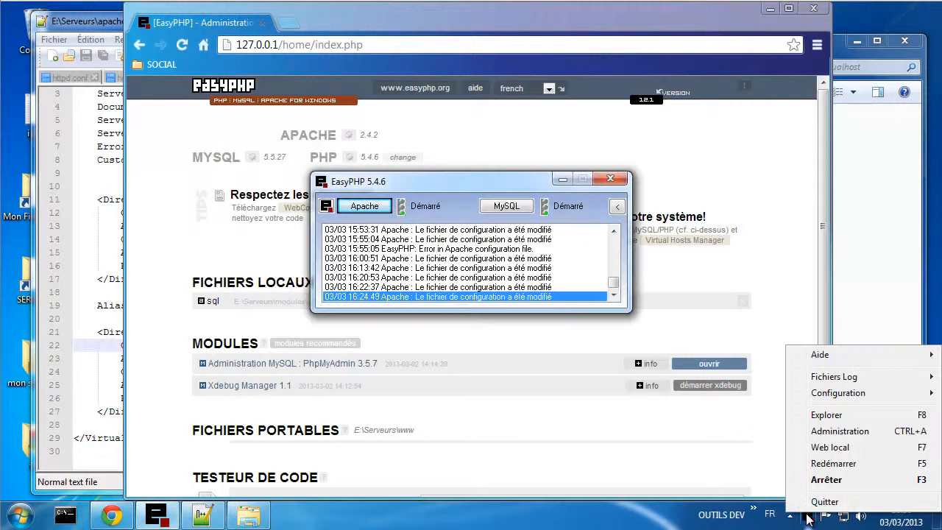
pyautogui.moveTo(834, 393)
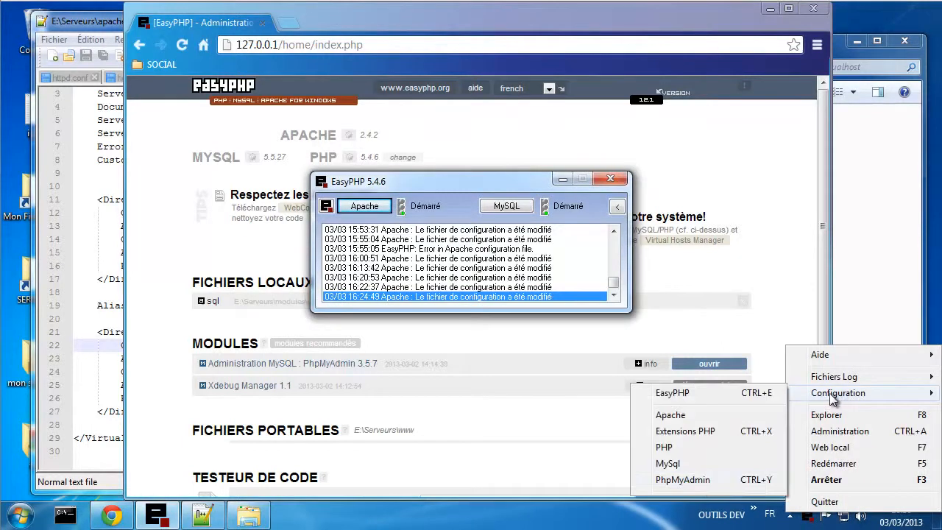
pyautogui.click(704, 479)
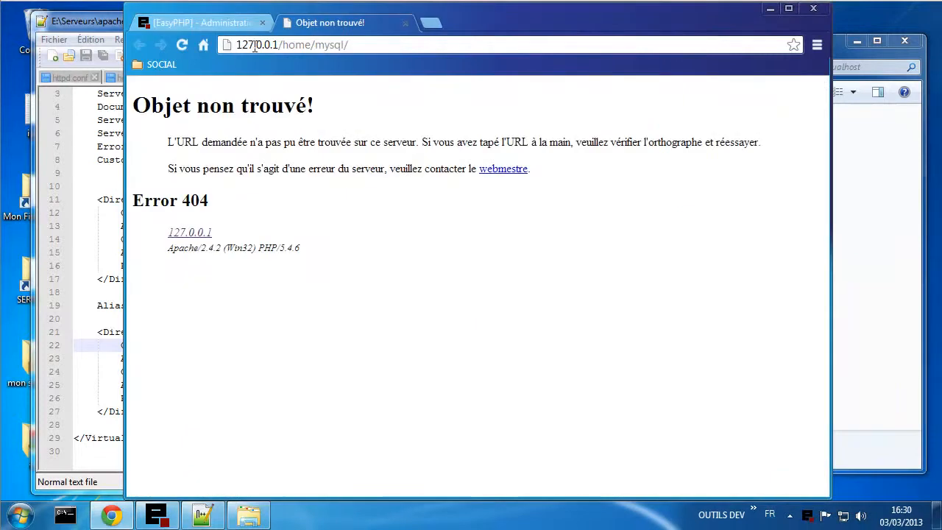
# - Examine the host and /mysql/ parts of the failing address, then bring Explorer forward
pyautogui.moveTo(249, 45); pyautogui.dragTo(351, 46)
pyautogui.click(435, 237)
pyautogui.moveTo(311, 46); pyautogui.dragTo(371, 46)
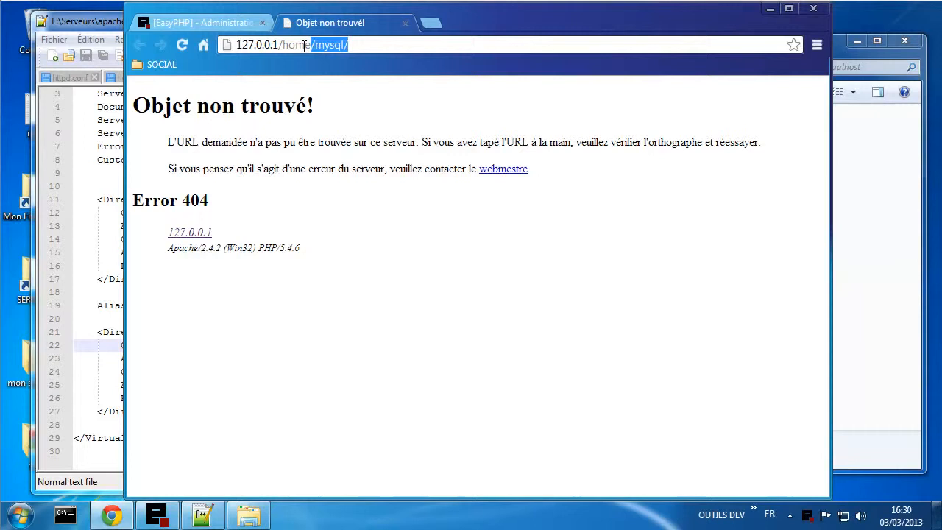
pyautogui.click(254, 517)
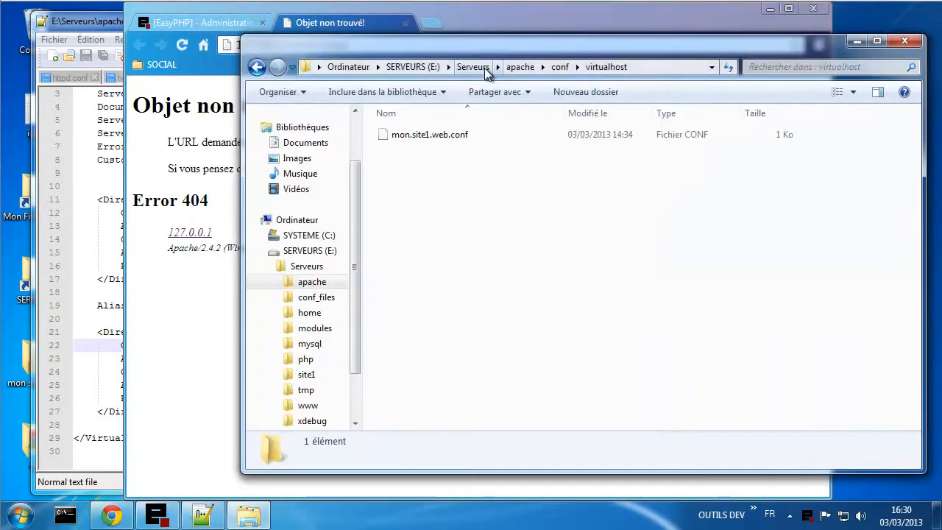
# - Open E:\Serveurs\home to compare with the /home/mysql/ URL, then return to Chrome
pyautogui.click(471, 69)
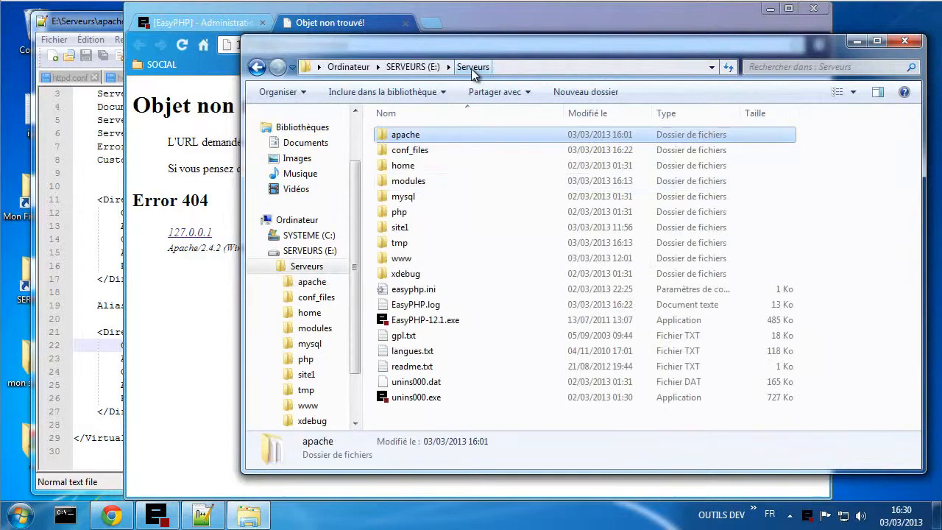
pyautogui.click(409, 173)
pyautogui.doubleClick(409, 173)
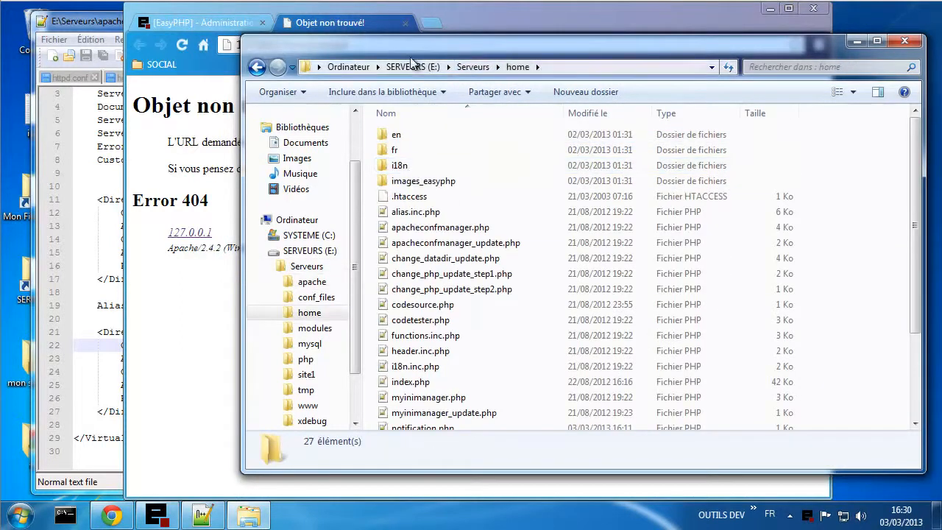
pyautogui.moveTo(402, 41); pyautogui.dragTo(421, 75)
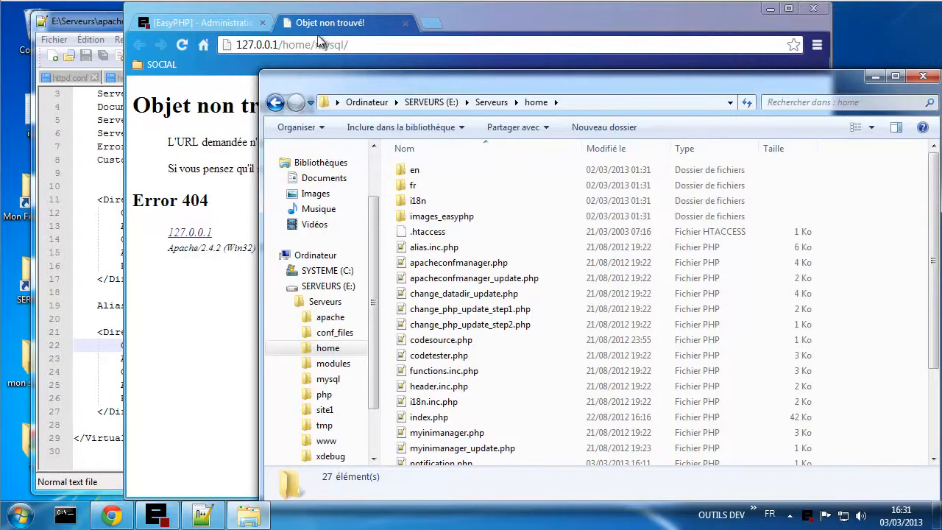
pyautogui.moveTo(277, 44); pyautogui.dragTo(312, 47)
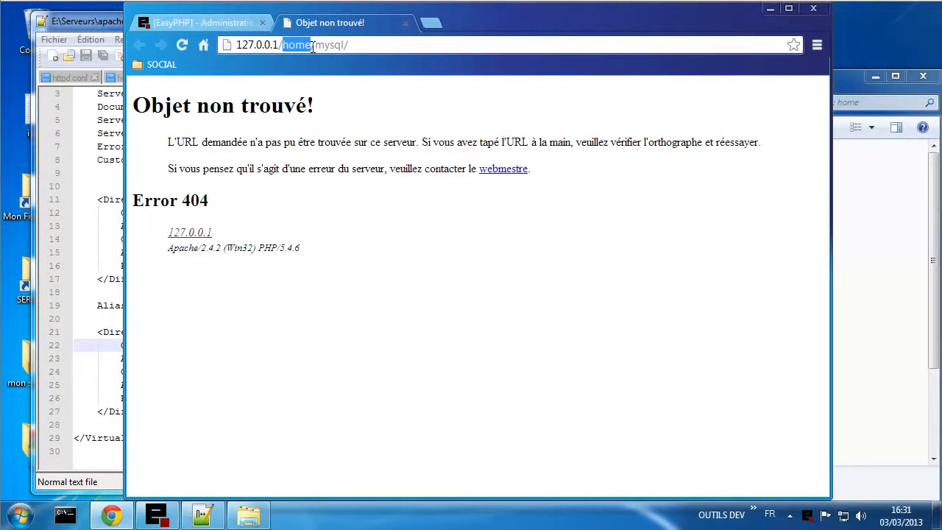
# - Compare the 404 'Objet non trouvé' page with the home folder, then return to EasyPHP Administration
pyautogui.moveTo(316, 46); pyautogui.dragTo(348, 45)
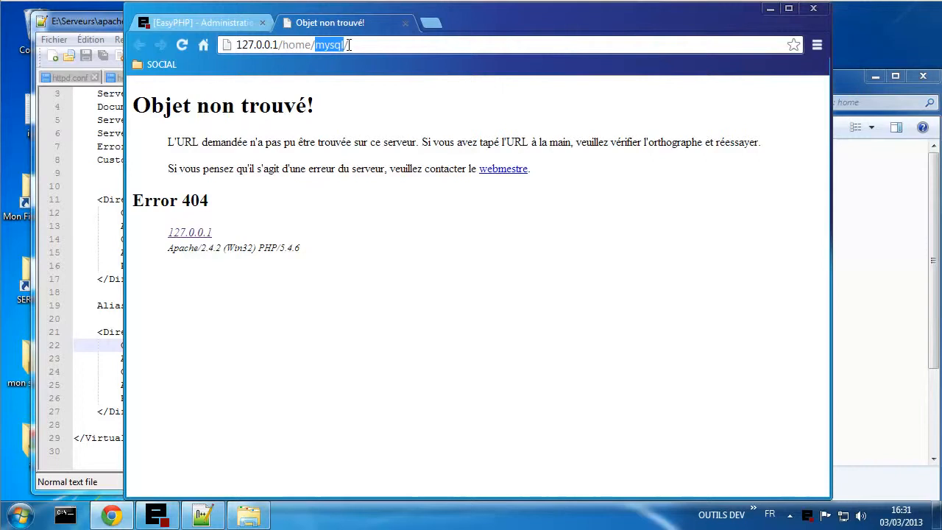
pyautogui.click(863, 361)
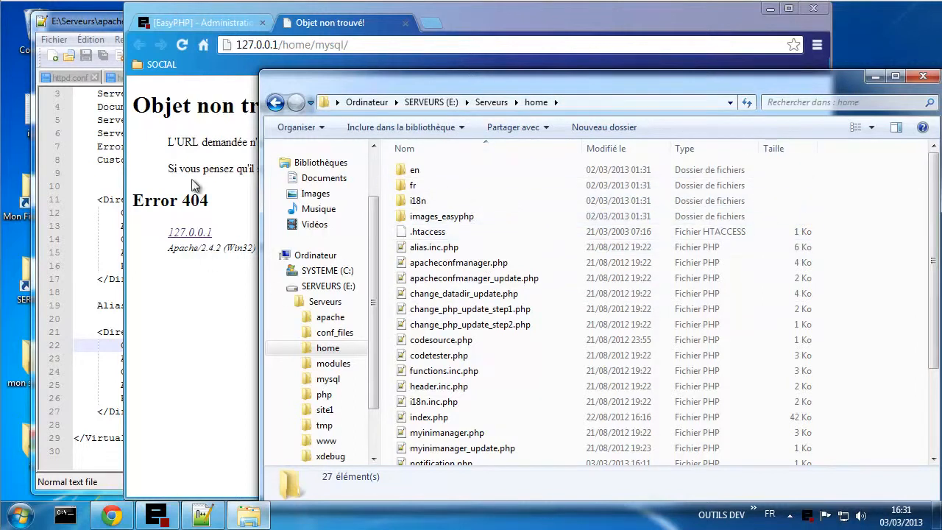
pyautogui.click(182, 201)
pyautogui.tripleClick(183, 202)
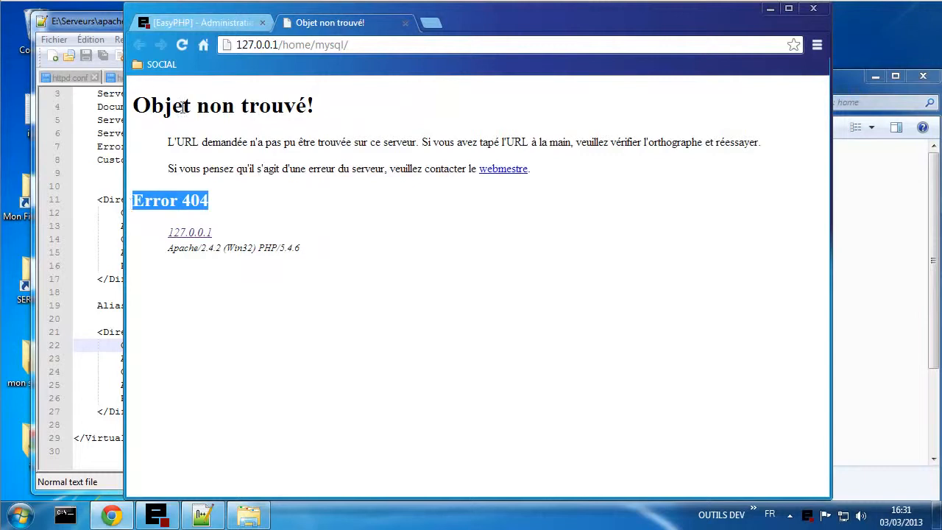
pyautogui.moveTo(210, 108); pyautogui.dragTo(151, 108)
pyautogui.moveTo(427, 99); pyautogui.dragTo(379, 111)
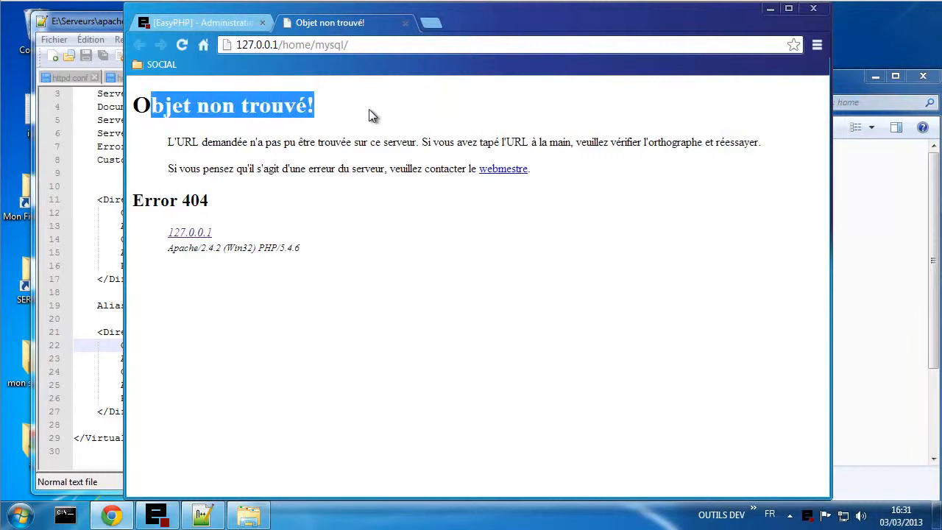
pyautogui.click(326, 114)
pyautogui.click(212, 24)
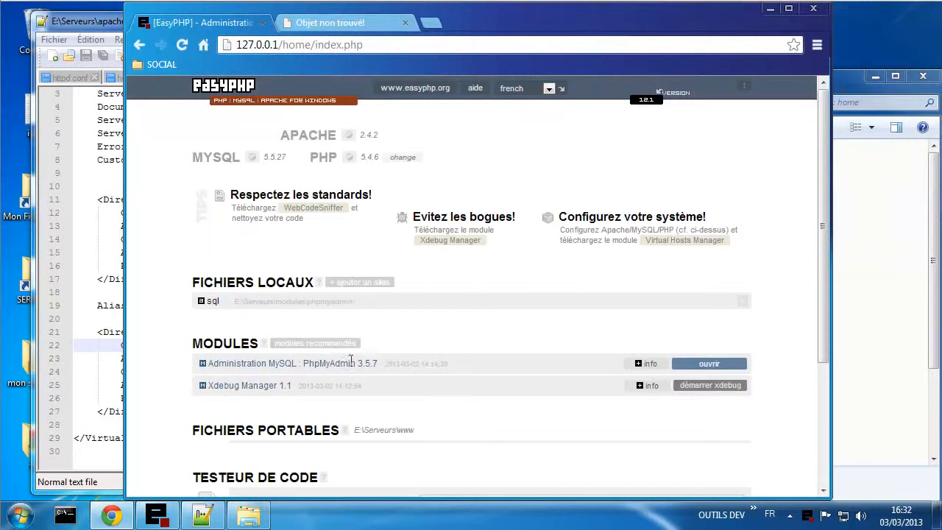
# - Try phpMyAdmin in a new tab, quit EasyPHP, and reload the login page
pyautogui.click(707, 363)
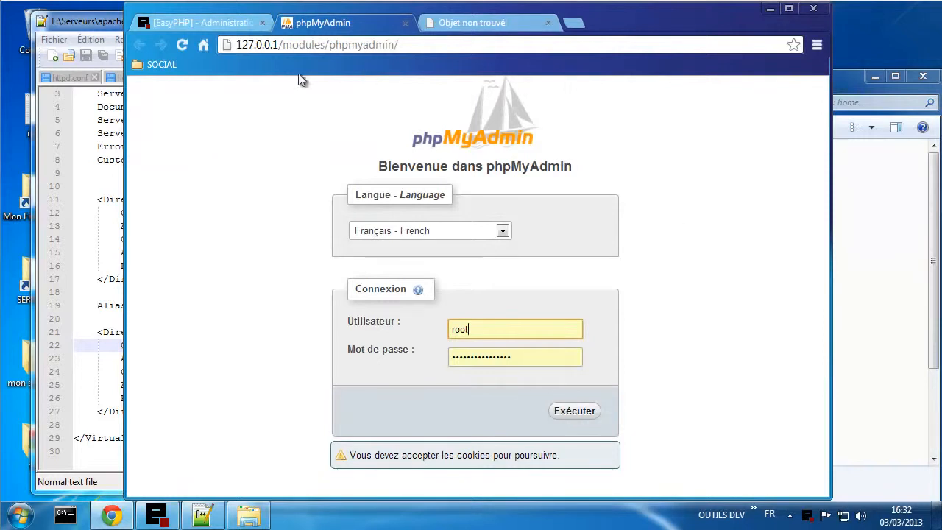
pyautogui.click(157, 517)
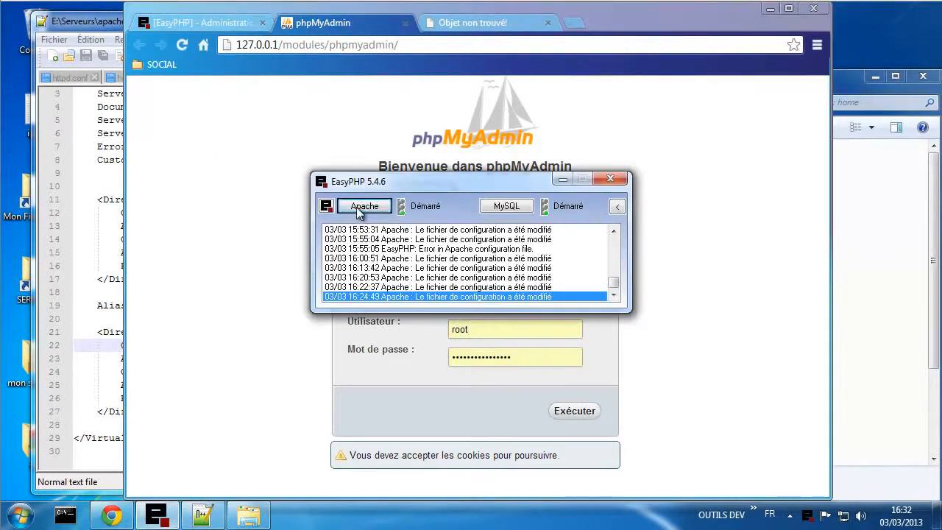
pyautogui.click(610, 178)
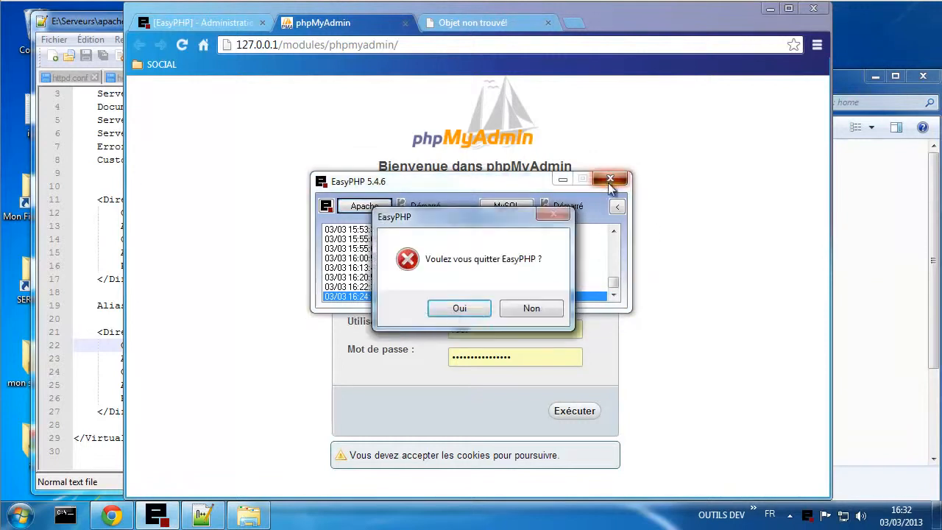
pyautogui.click(458, 309)
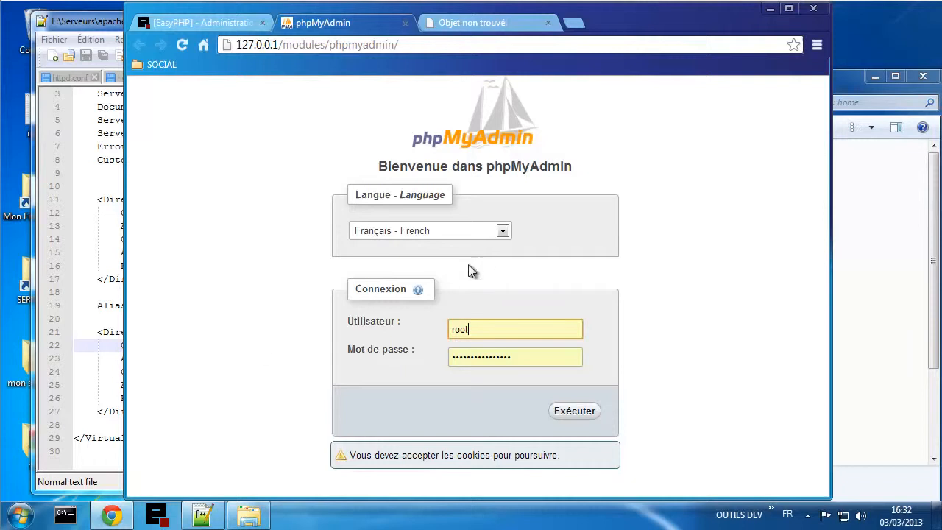
pyautogui.click(182, 45)
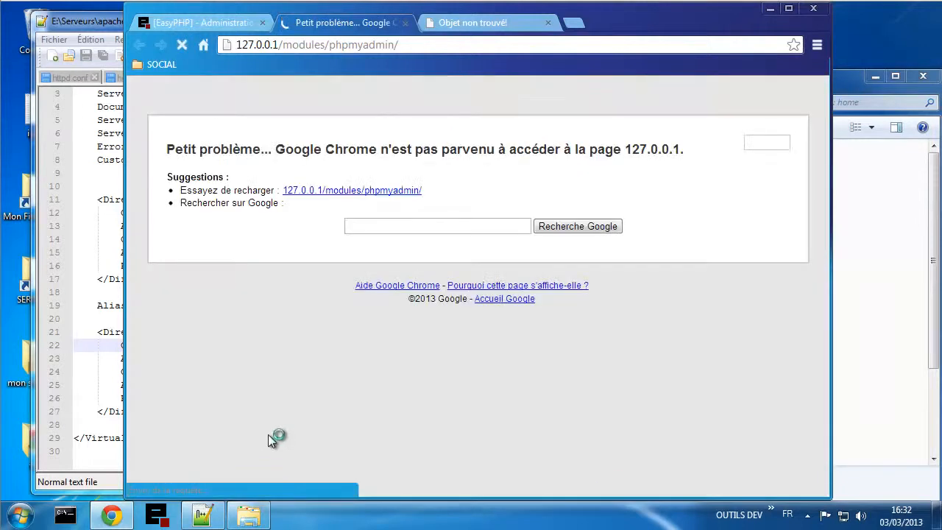
# - Relaunch EasyPHP minimized, close the error tab, and reload the Administration page
pyautogui.click(157, 514)
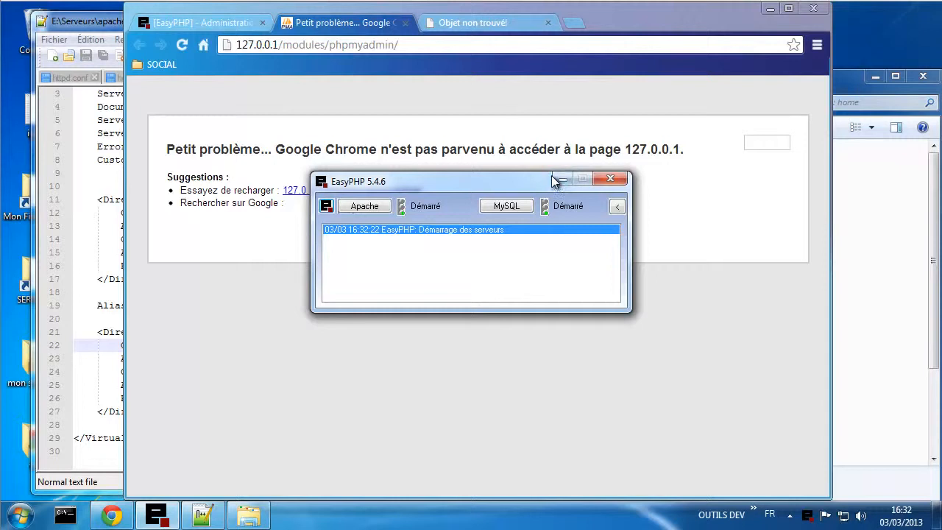
pyautogui.click(560, 179)
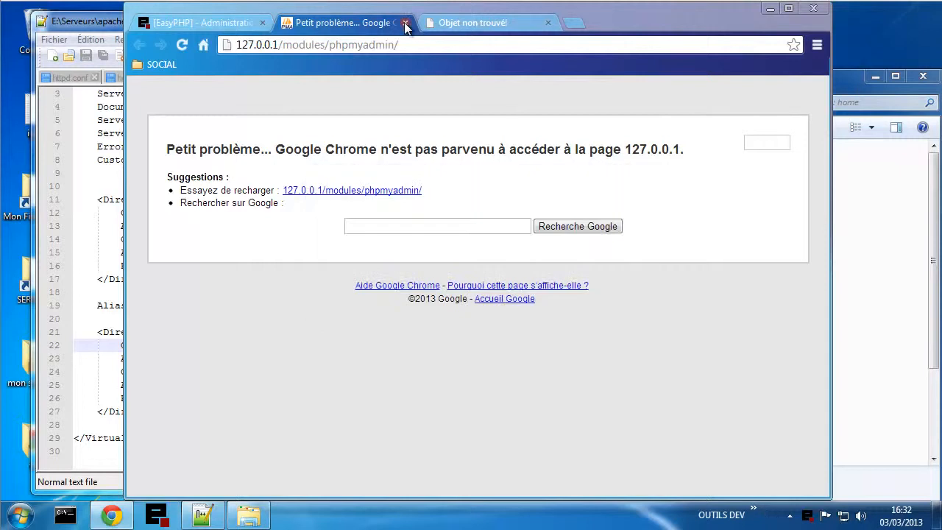
pyautogui.click(405, 23)
pyautogui.click(185, 49)
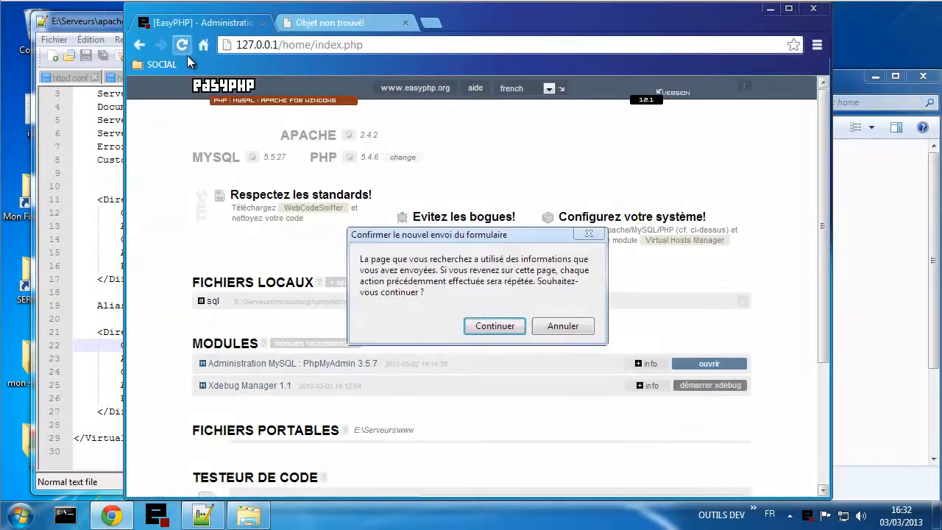
# - Reload the Administration page, then load 127.0.0.1/home/ without index.php
pyautogui.click(491, 329)
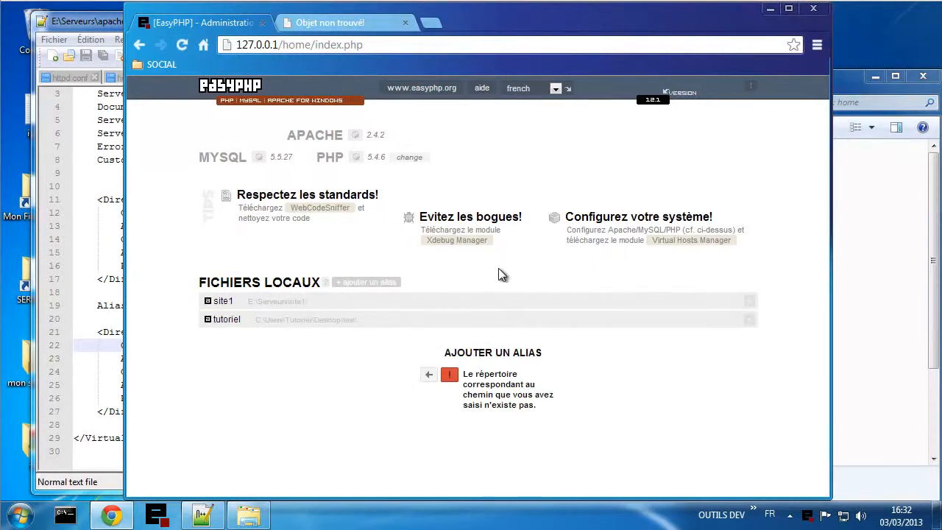
pyautogui.click(182, 45)
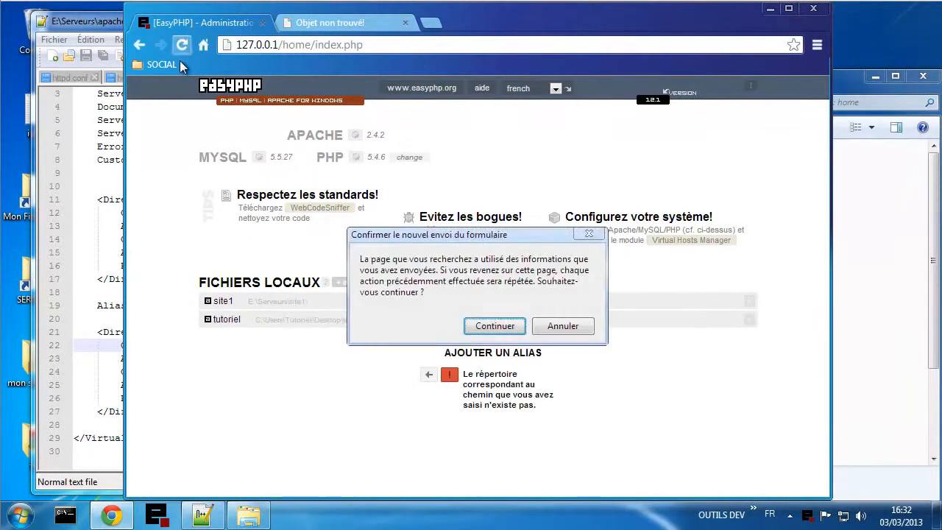
pyautogui.click(488, 327)
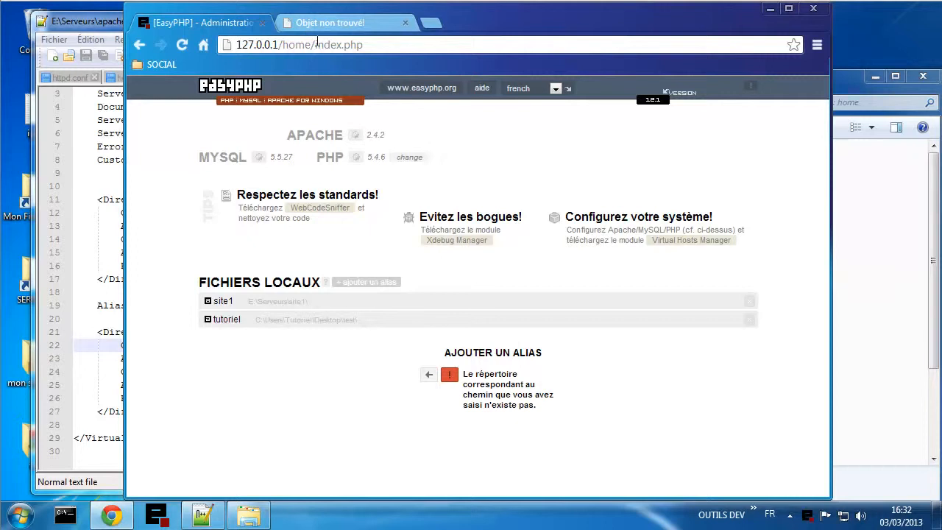
pyautogui.moveTo(316, 44); pyautogui.dragTo(440, 44)
pyautogui.press('BackSpace')
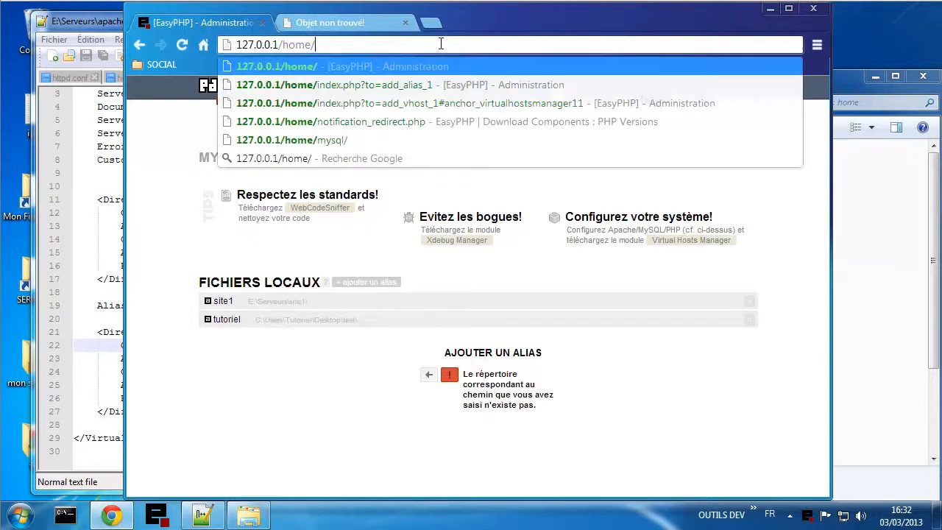
pyautogui.press('Return')
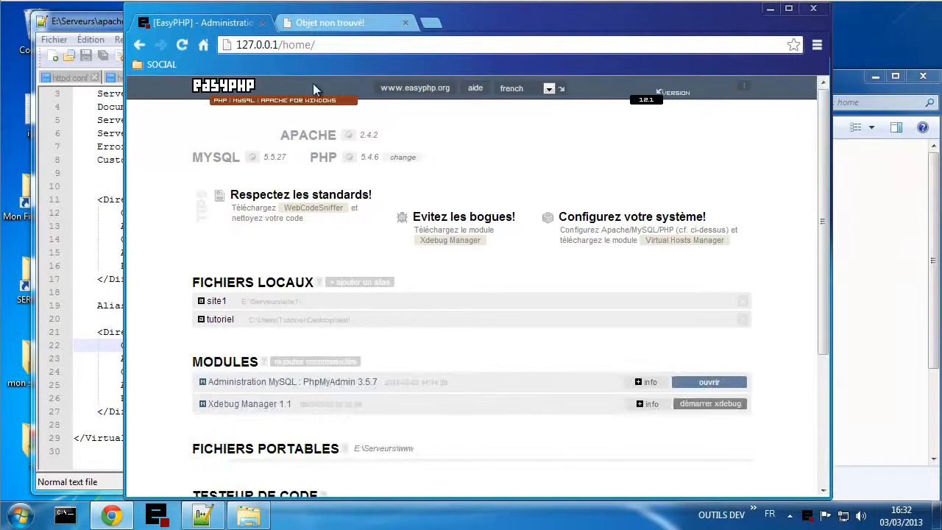
# - Open phpMyAdmin from the module list, note its numbered folder name, and bring Explorer forward
pyautogui.scroll(-1, 418, 397)
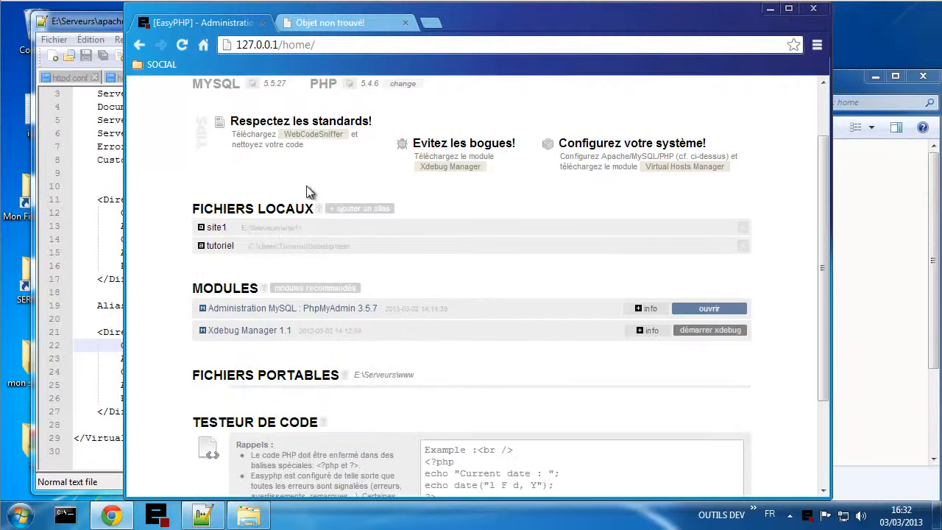
pyautogui.scroll(1, 475, 331)
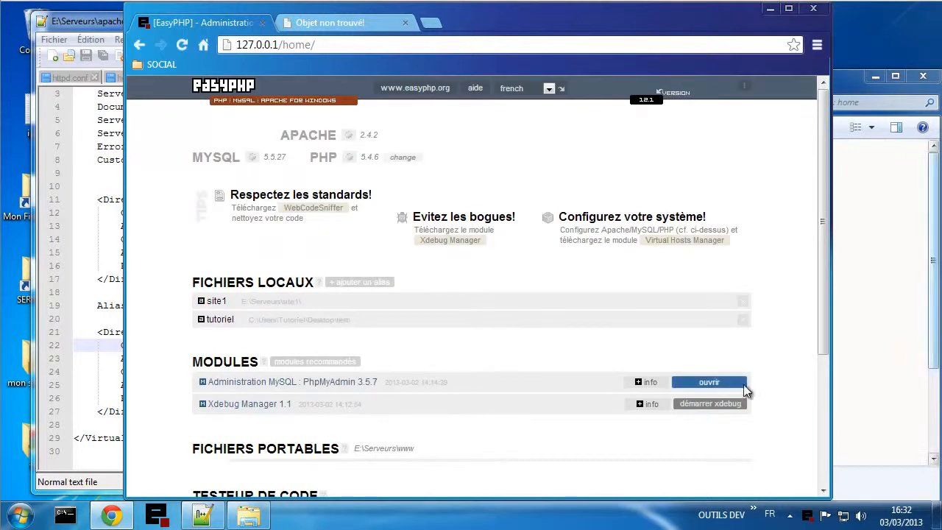
pyautogui.click(720, 381)
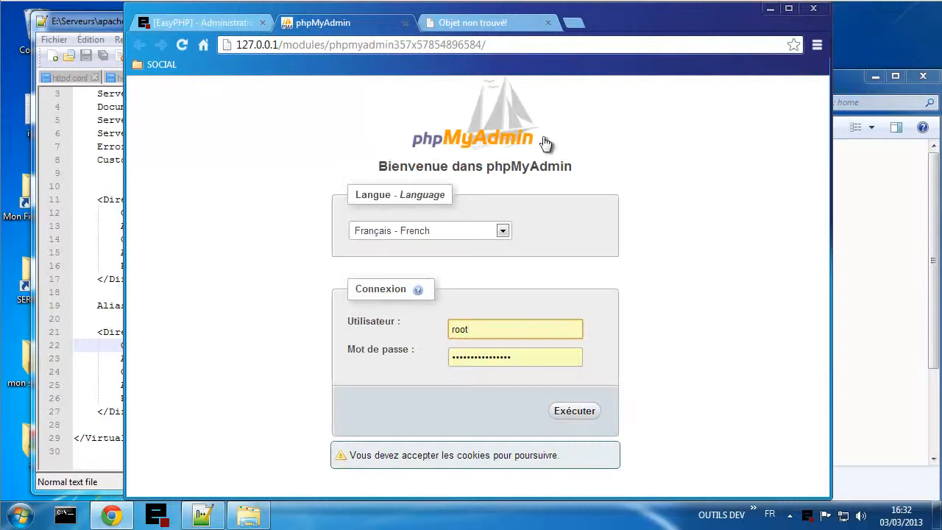
pyautogui.moveTo(336, 45); pyautogui.dragTo(473, 46)
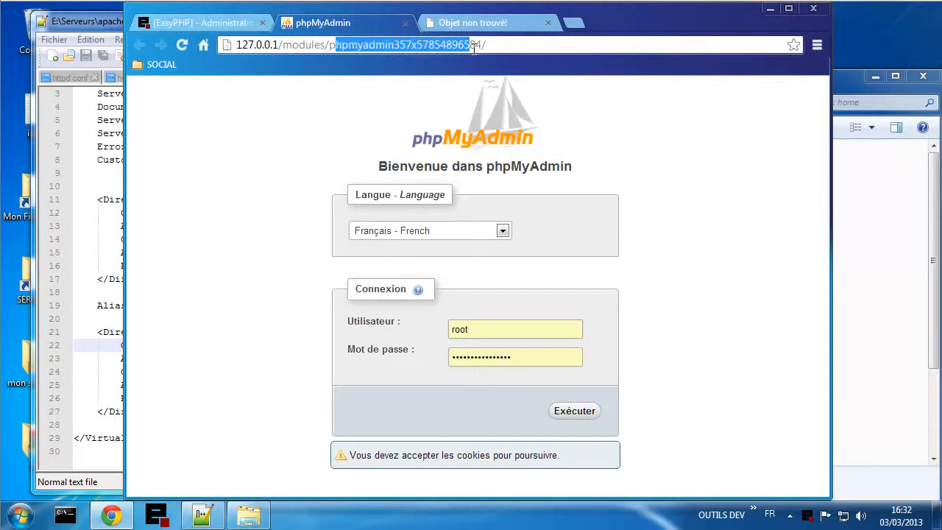
pyautogui.click(249, 515)
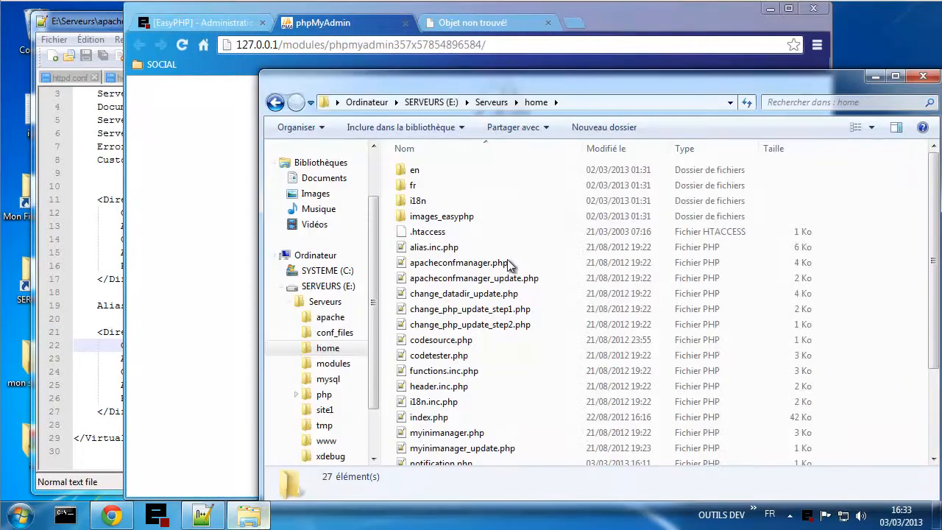
# - Open E:\Serveurs\modules and check the PhpMyAdmin 3.5.7 version on the EasyPHP page
pyautogui.click(492, 103)
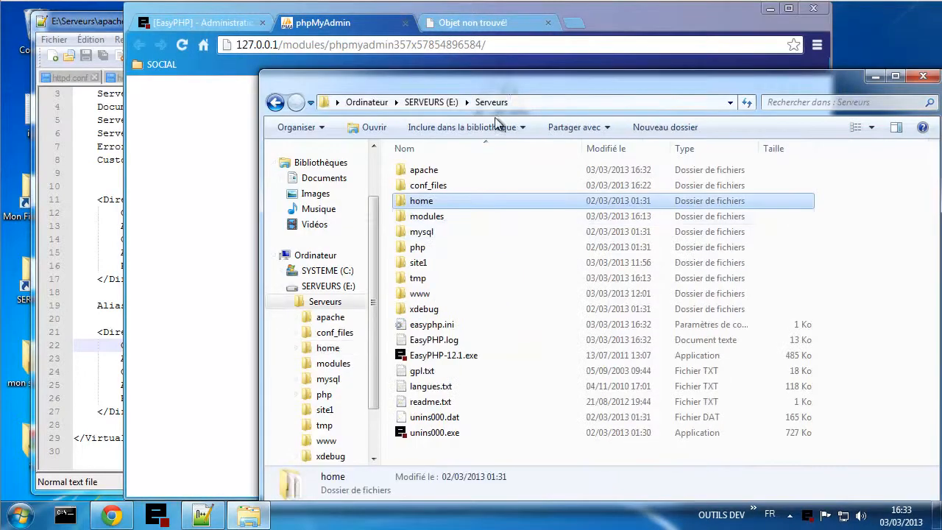
pyautogui.doubleClick(425, 218)
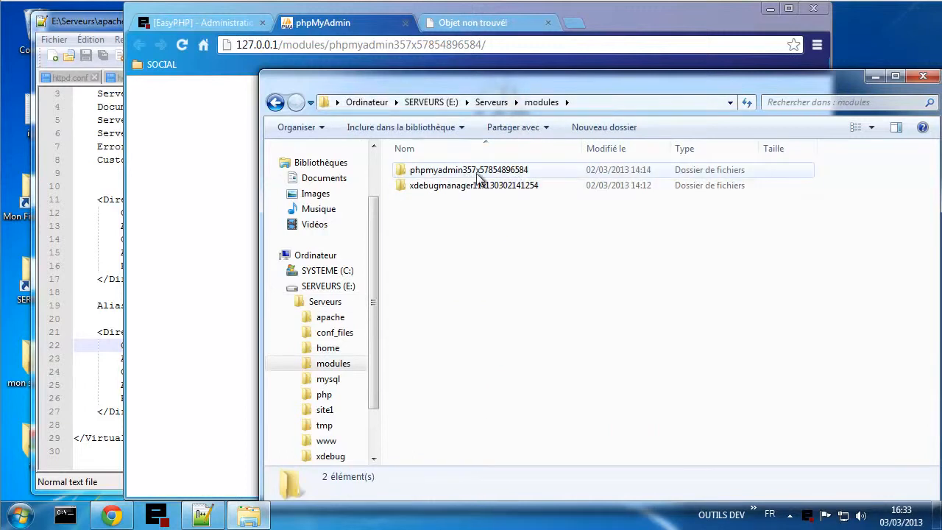
pyautogui.click(192, 20)
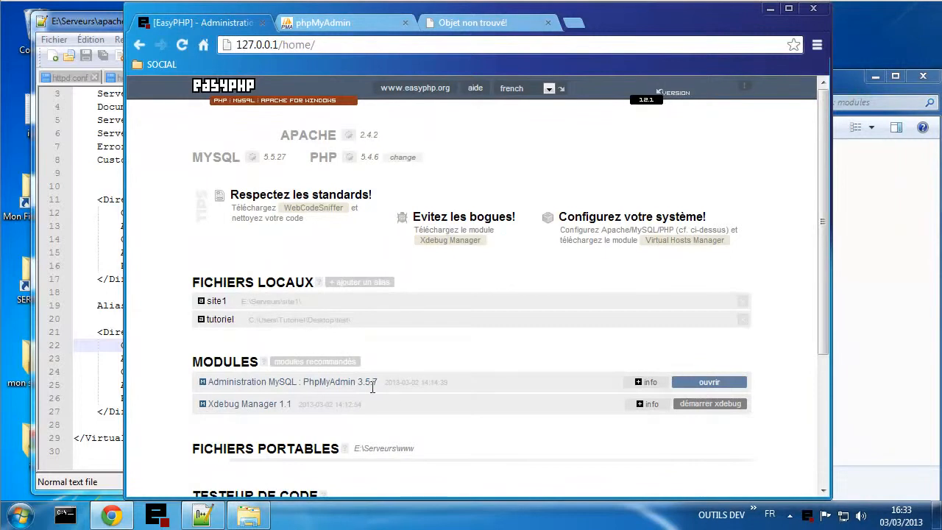
pyautogui.moveTo(358, 383); pyautogui.dragTo(381, 382)
pyautogui.click(409, 362)
pyautogui.click(249, 515)
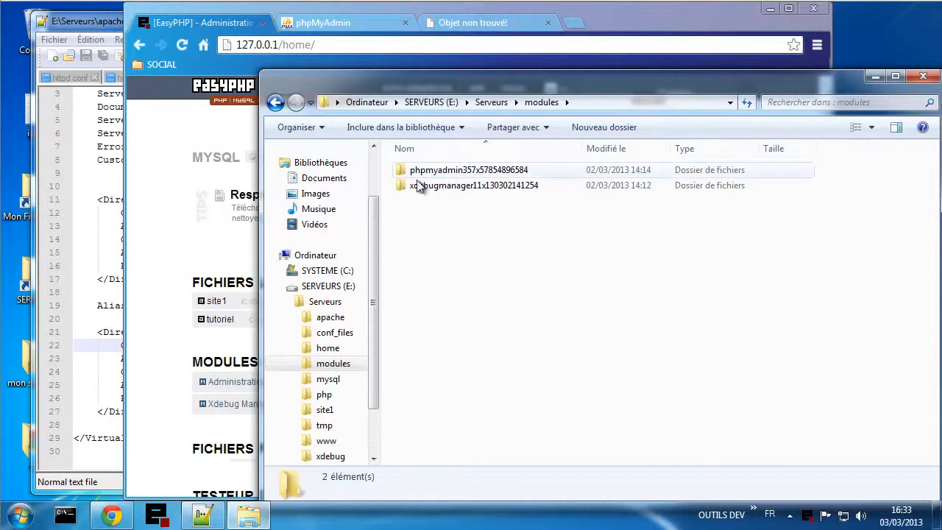
pyautogui.click(467, 172)
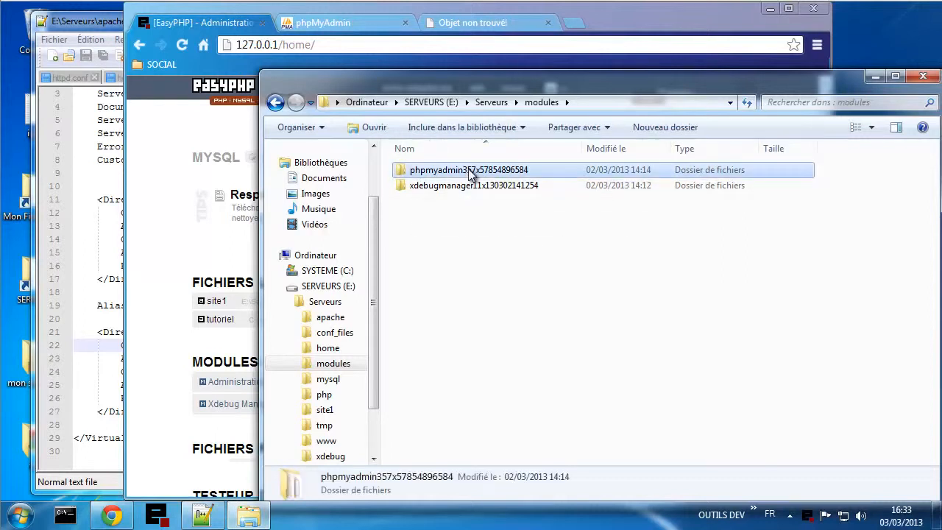
pyautogui.click(469, 171)
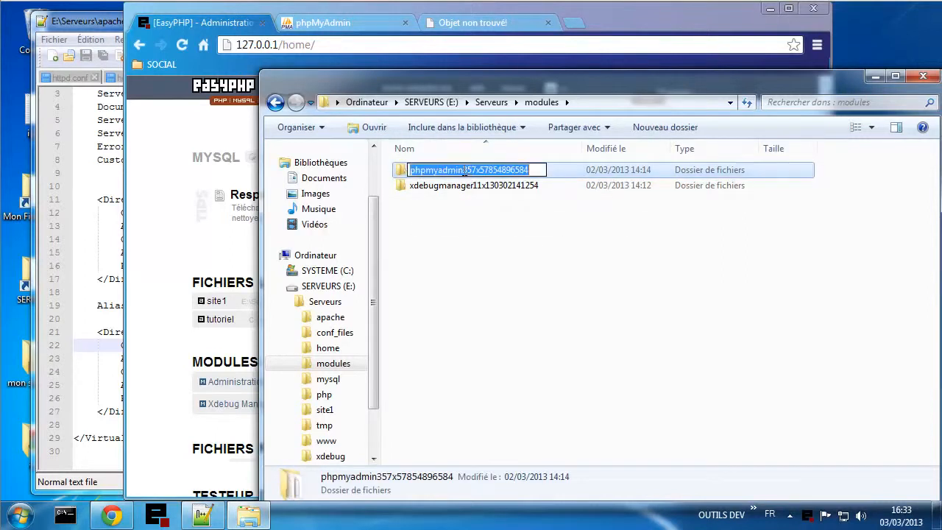
pyautogui.moveTo(464, 171); pyautogui.dragTo(544, 168)
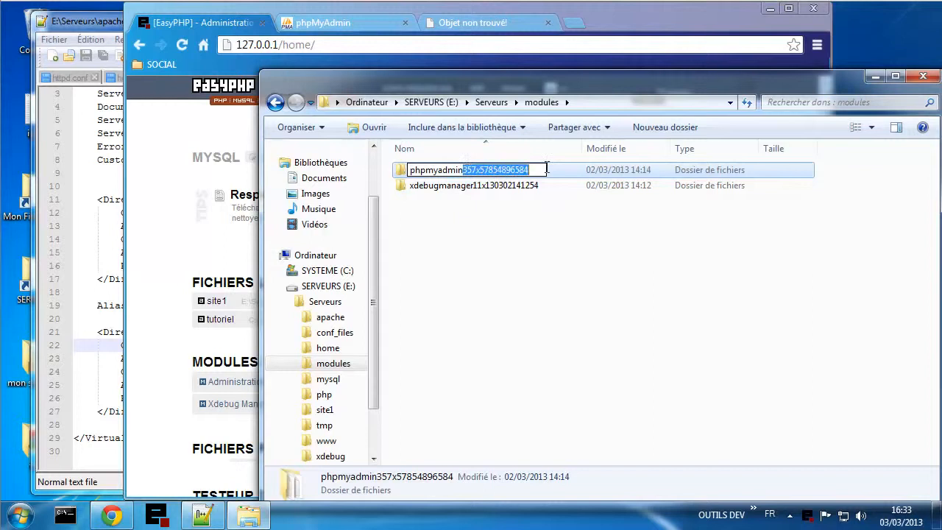
pyautogui.press('Delete')
pyautogui.click(498, 261)
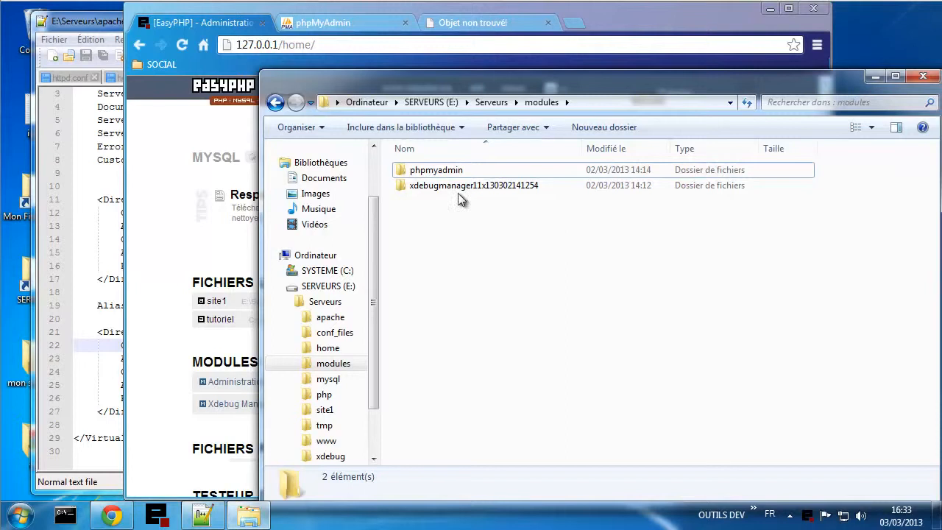
# - Reopen phpMyAdmin and replace modules/phpmyadmin/ with sql/ to load 127.0.0.1/sql/
pyautogui.click(182, 47)
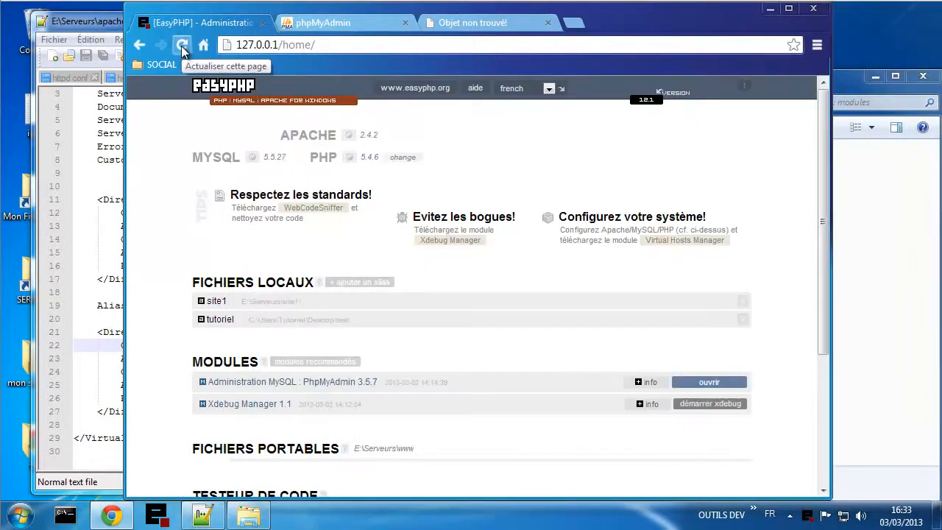
pyautogui.click(709, 382)
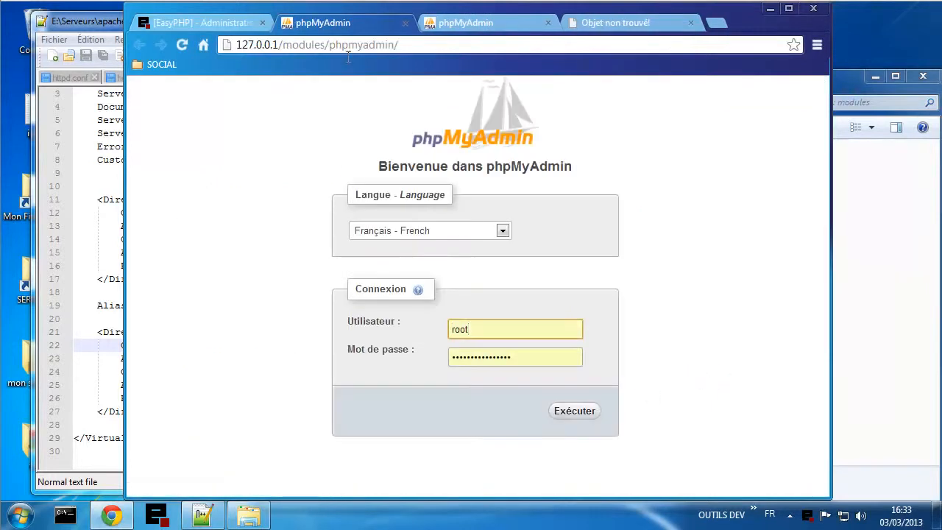
pyautogui.moveTo(292, 48); pyautogui.dragTo(389, 90)
pyautogui.click(262, 229)
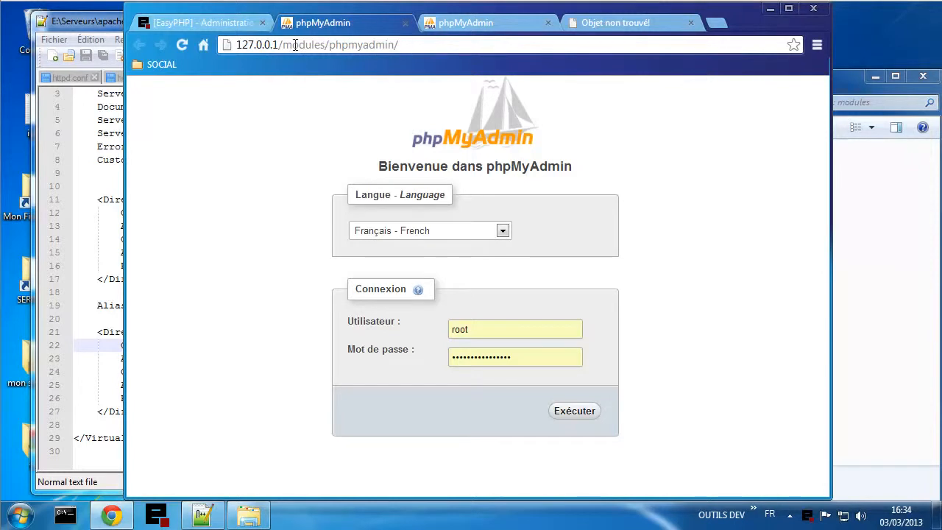
pyautogui.moveTo(286, 45); pyautogui.dragTo(423, 48)
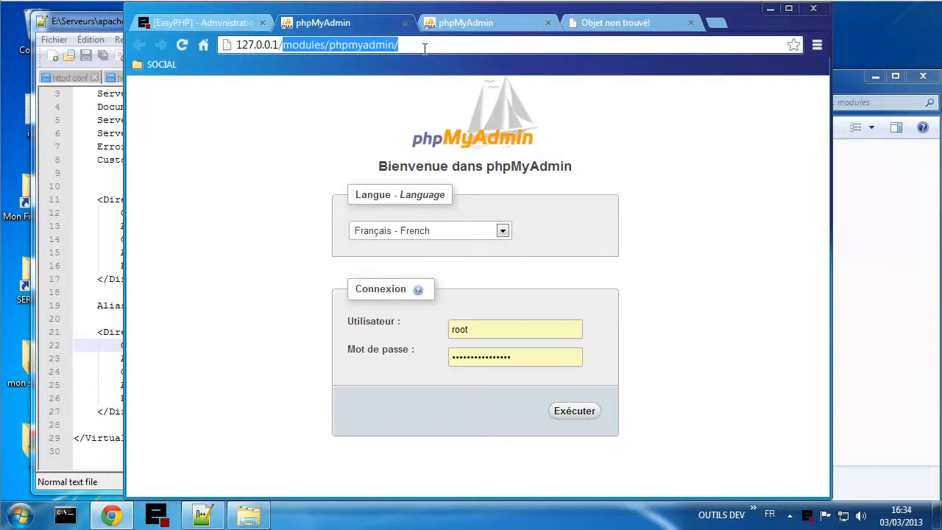
pyautogui.write('sql')
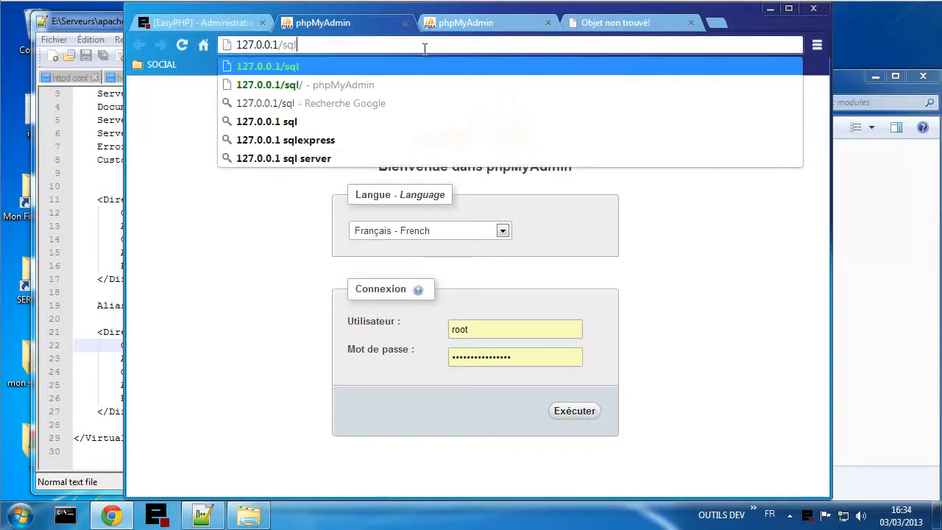
pyautogui.write('/')
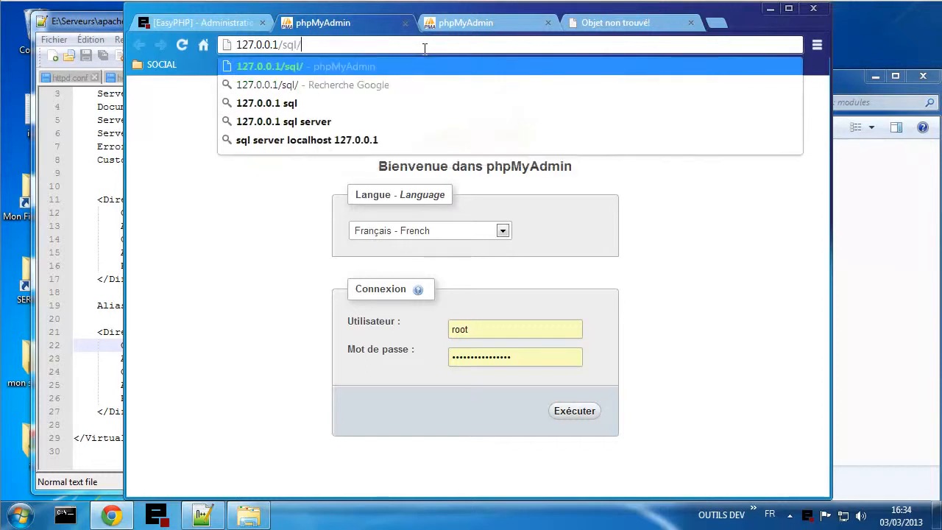
pyautogui.press('Return')
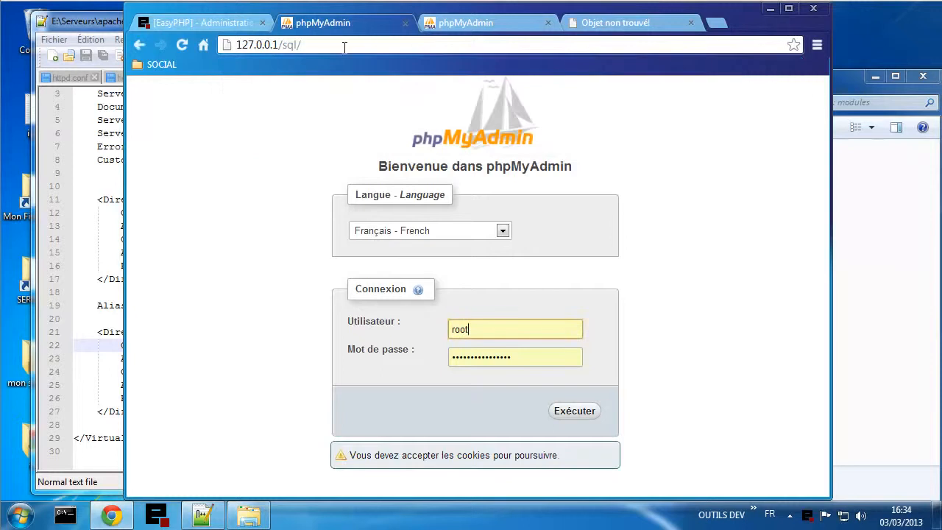
pyautogui.click(320, 45)
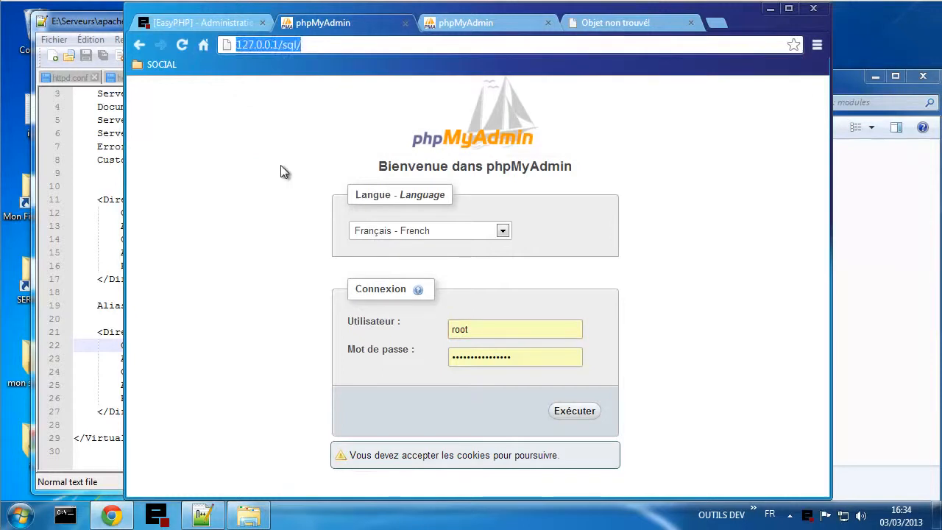
pyautogui.click(289, 200)
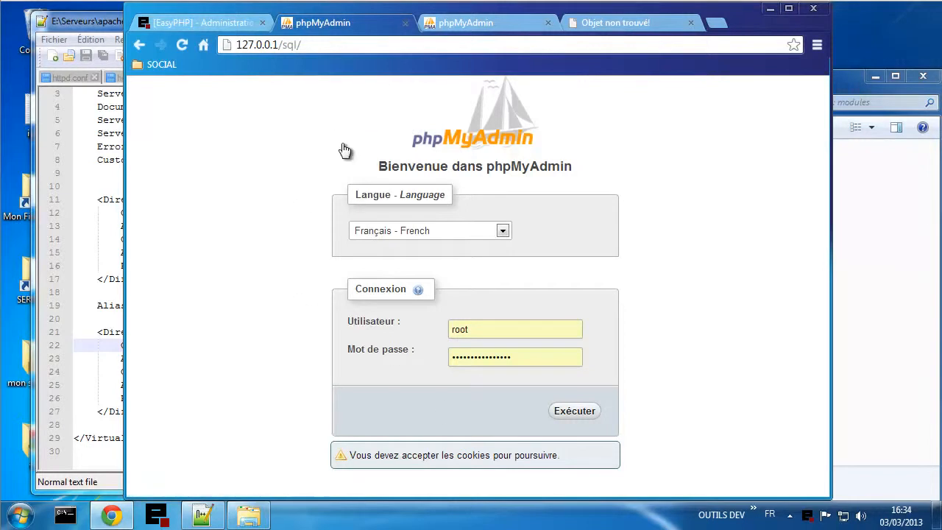
# - Bring Notepad++ forward on httpd.conf, scrolled to the alias section
pyautogui.click(104, 253)
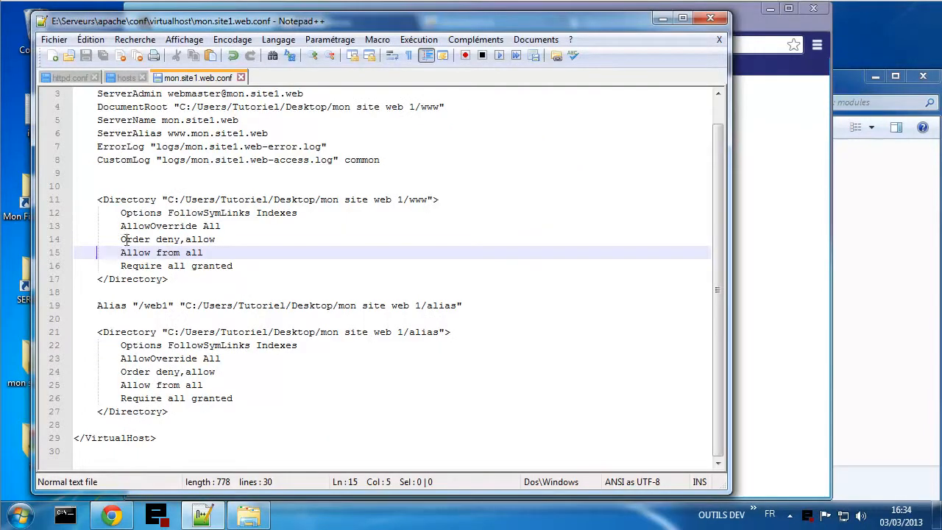
pyautogui.click(70, 79)
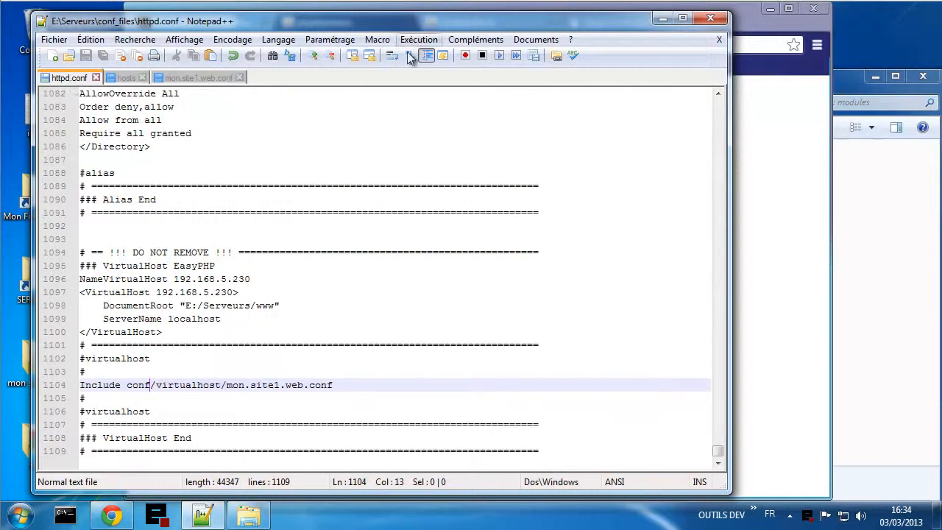
pyautogui.scroll(6, 434, 306)
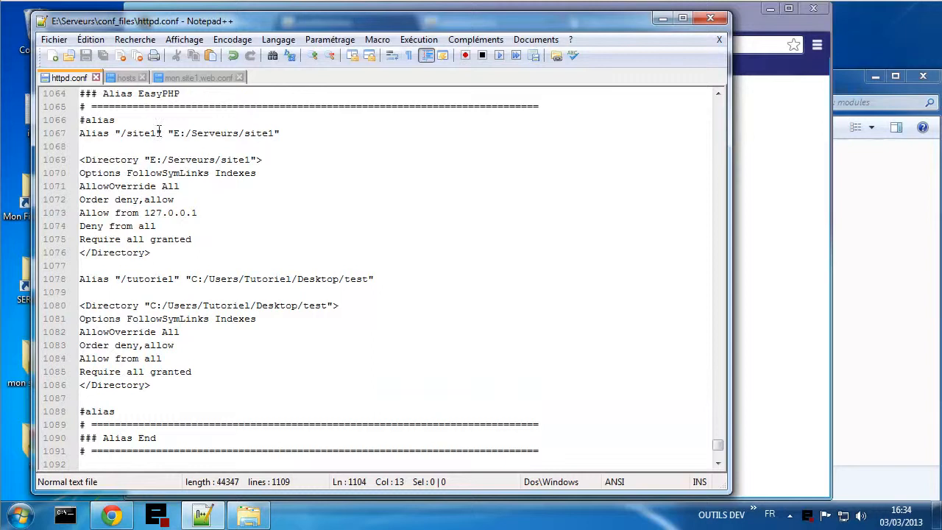
pyautogui.moveTo(473, 29); pyautogui.dragTo(572, 29)
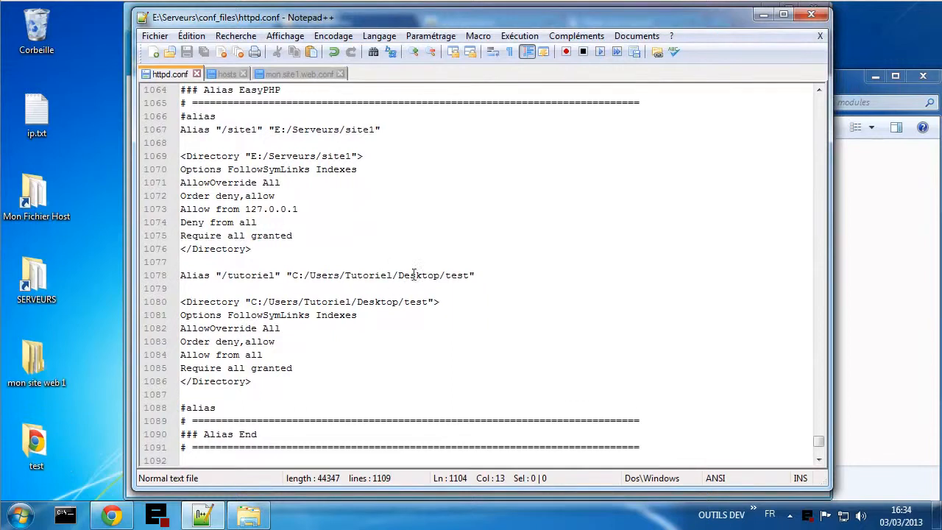
# - Delete the /tutoriel and /site1 Alias and Directory blocks and the leftover blank lines
pyautogui.moveTo(259, 380); pyautogui.dragTo(177, 275)
pyautogui.press('Delete')
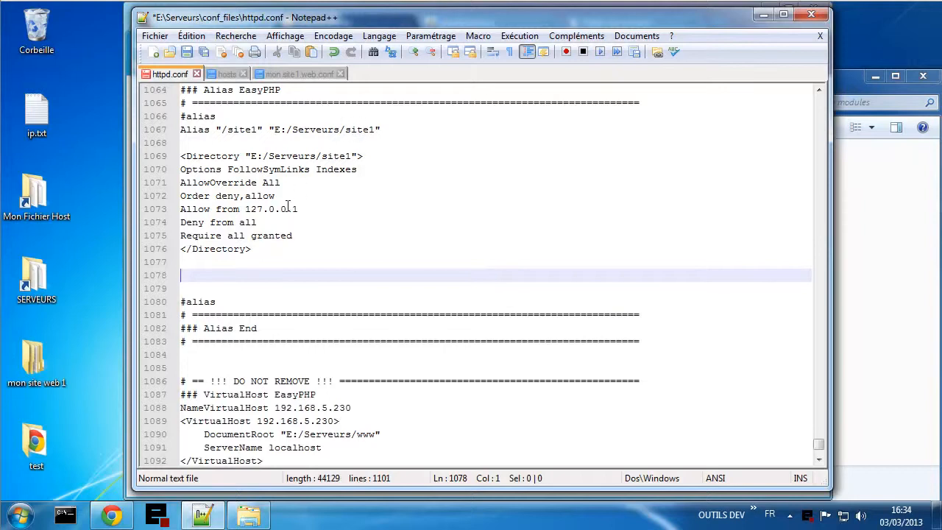
pyautogui.moveTo(193, 264); pyautogui.dragTo(179, 129)
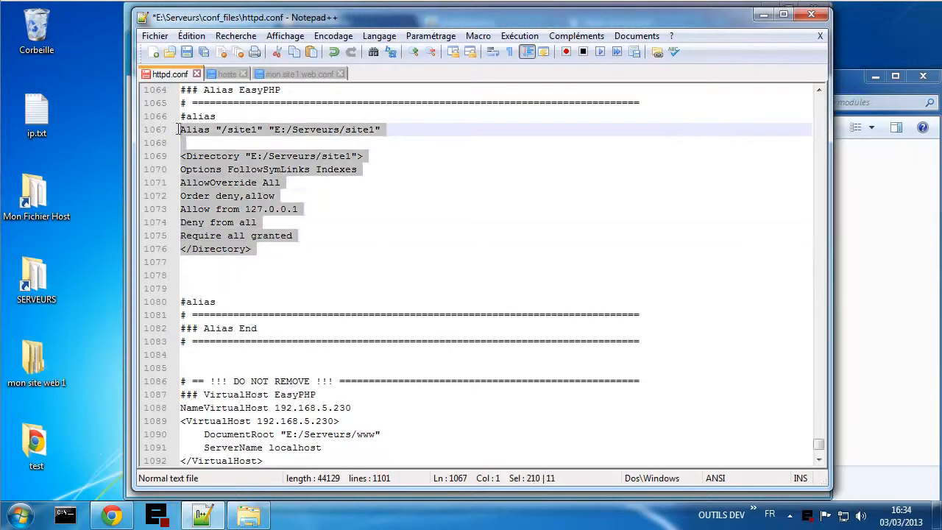
pyautogui.press('Delete')
pyautogui.click(227, 142)
pyautogui.press('BackSpace')
pyautogui.press('BackSpace')
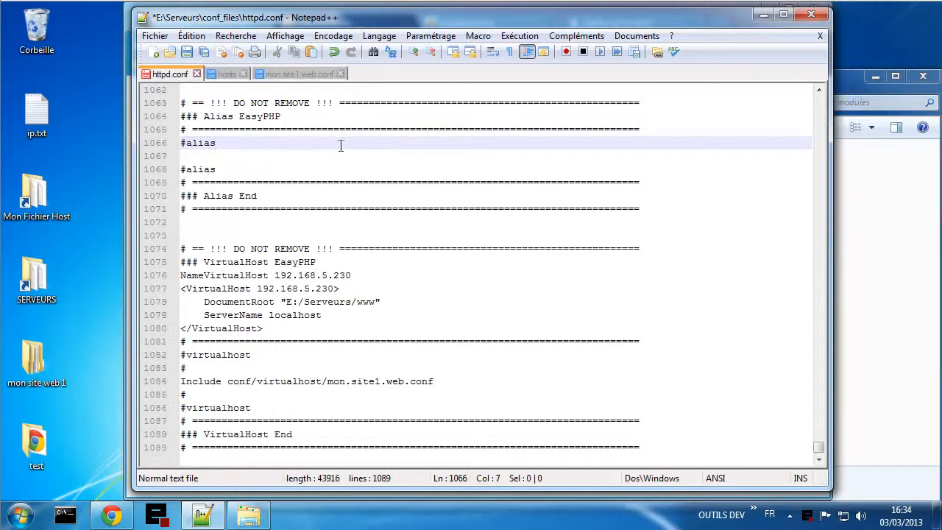
# - Delete the test folder from the desktop
pyautogui.click(862, 332)
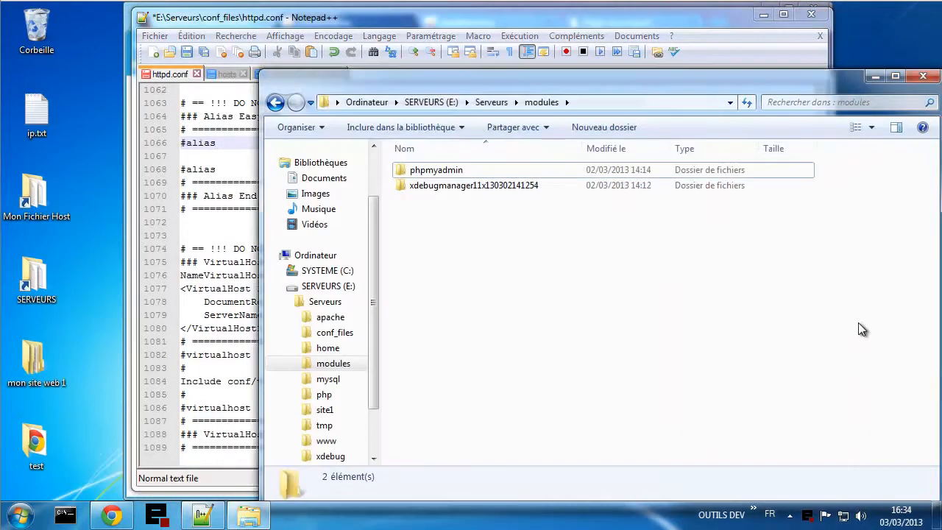
pyautogui.rightClick(25, 446)
pyautogui.click(136, 389)
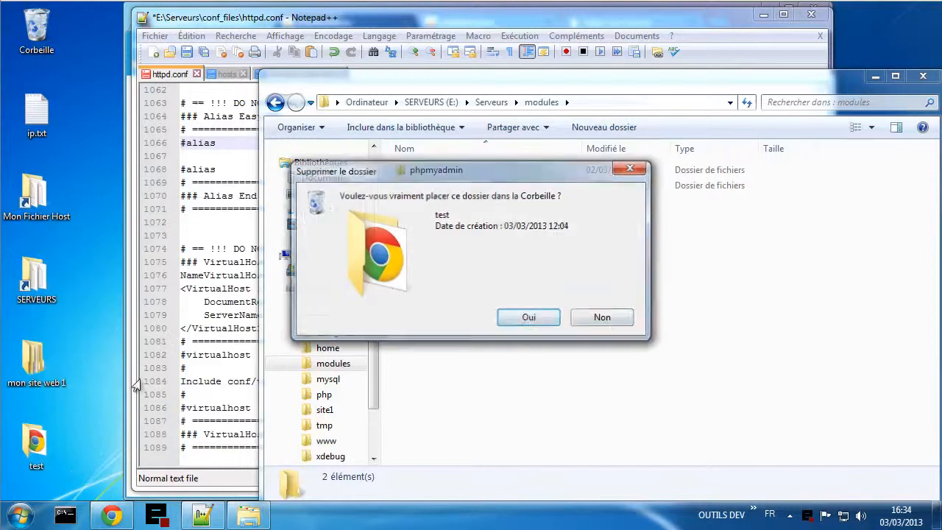
pyautogui.click(528, 319)
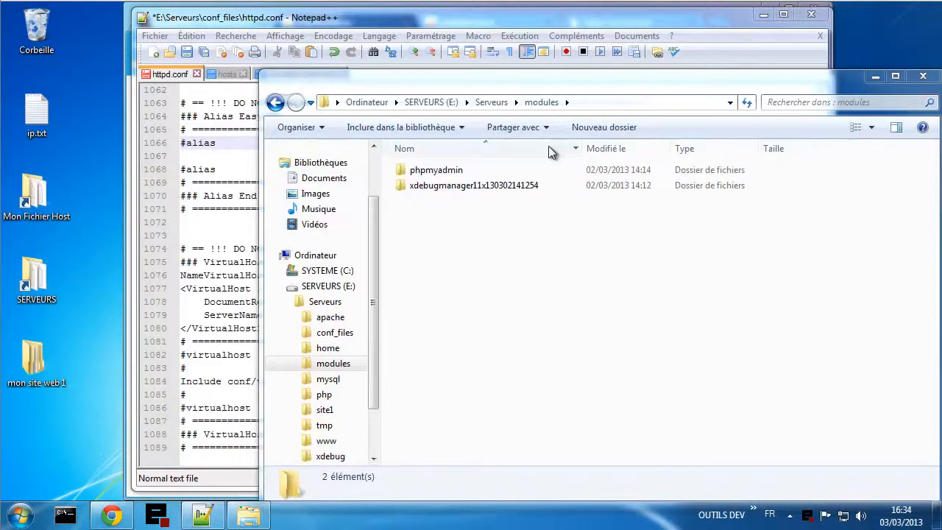
# - Delete site1 from E:\Serveurs and confirm www holds only index.html
pyautogui.click(488, 102)
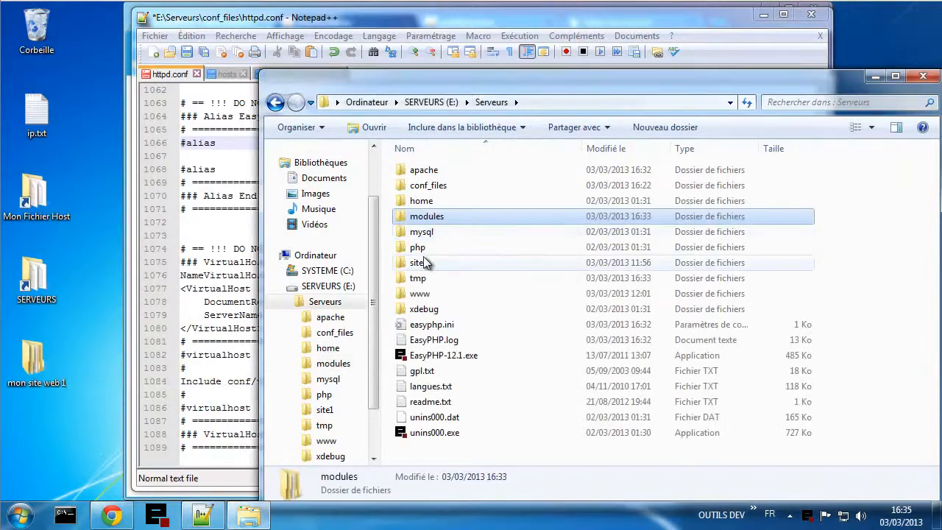
pyautogui.rightClick(421, 262)
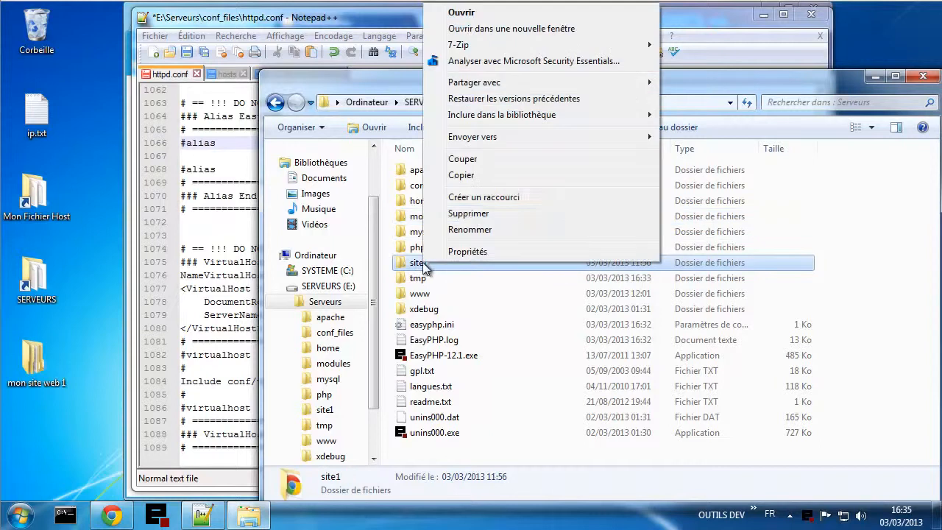
pyautogui.click(468, 215)
pyautogui.click(526, 319)
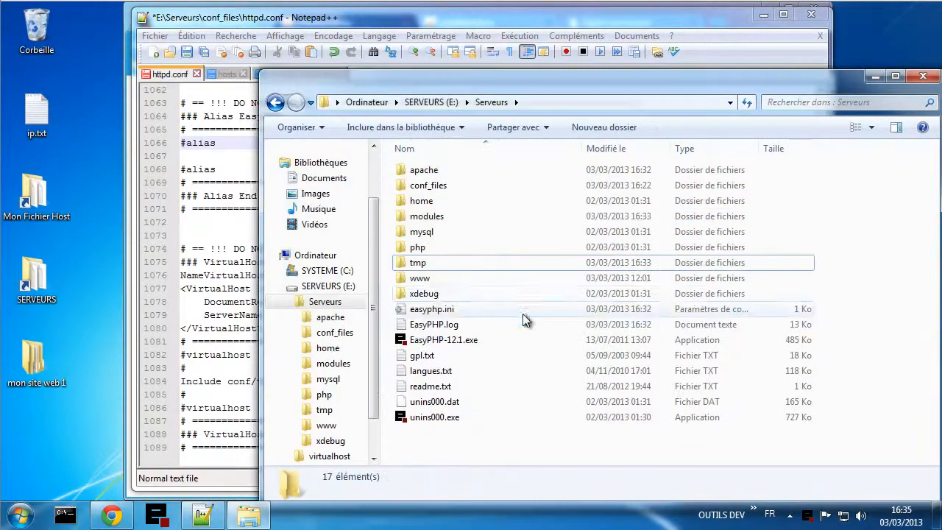
pyautogui.doubleClick(421, 279)
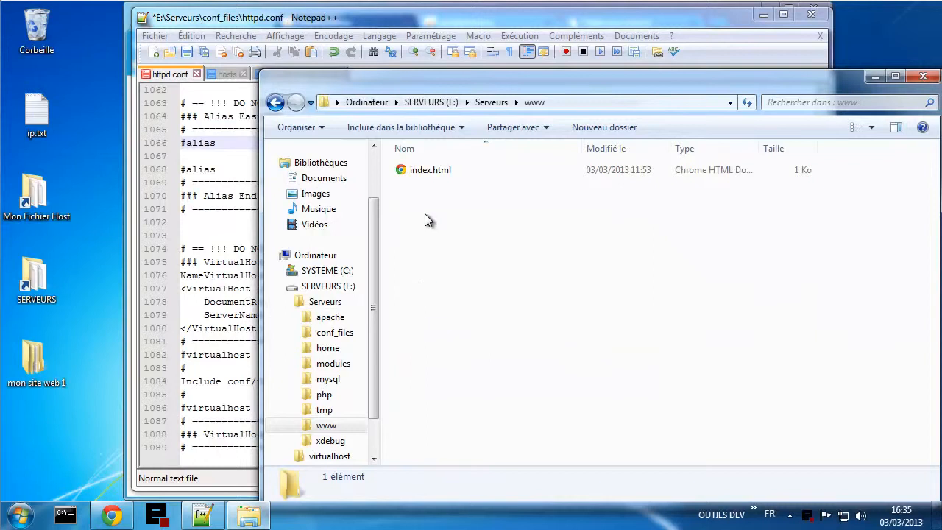
pyautogui.click(490, 103)
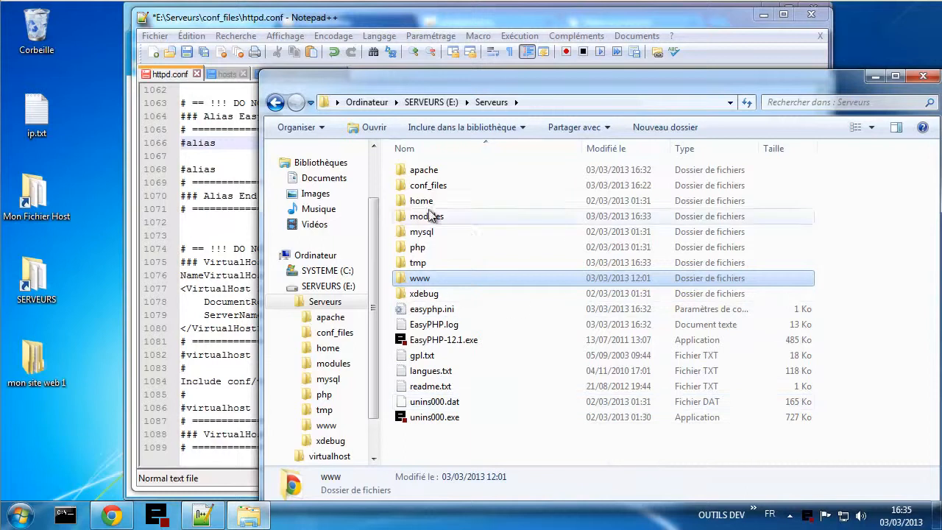
pyautogui.click(231, 236)
# - Review httpd.conf up to the top and save it with the site1 and tutoriel alias blocks removed
pyautogui.scroll(10, 346, 381)
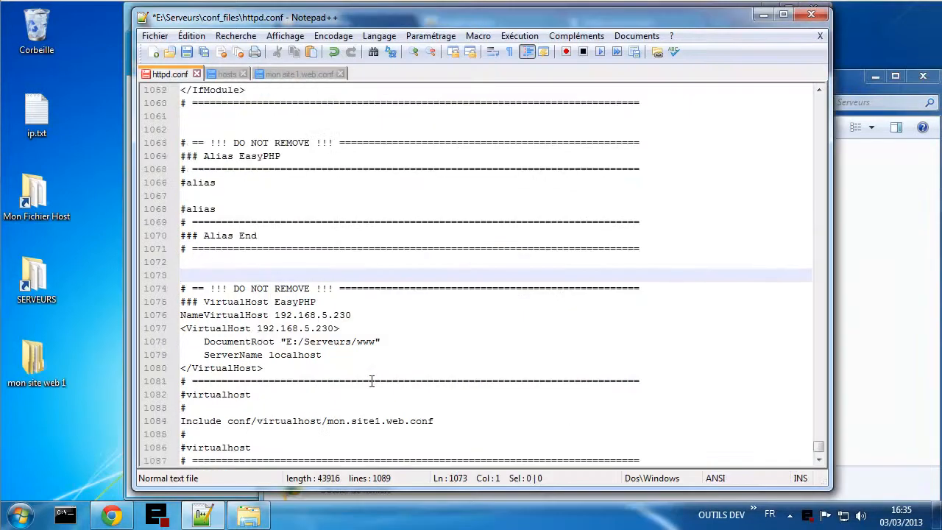
pyautogui.scroll(9, 371, 381)
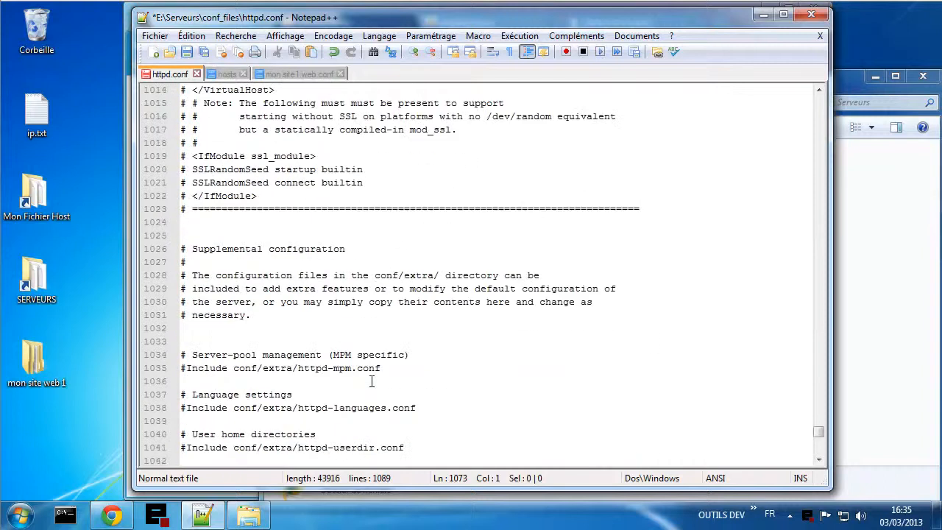
pyautogui.scroll(20, 372, 382)
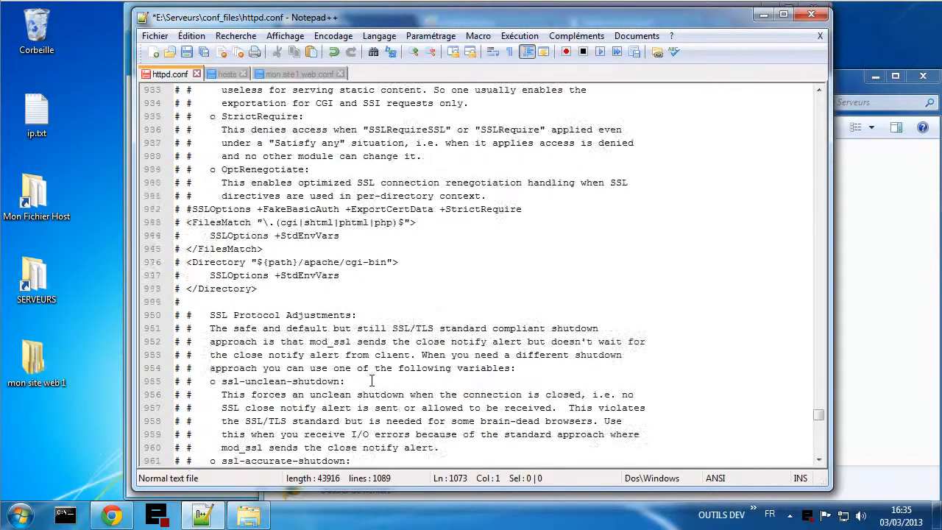
pyautogui.scroll(20, 372, 381)
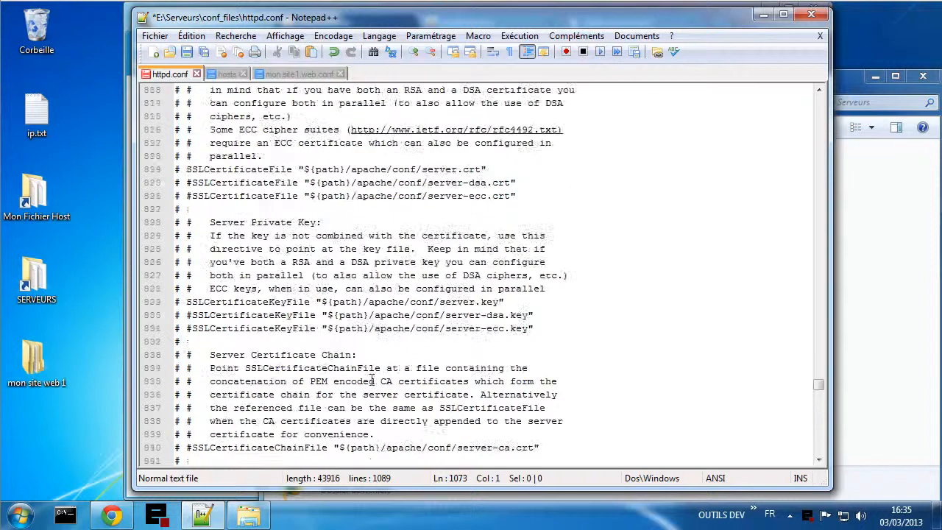
pyautogui.scroll(20, 372, 381)
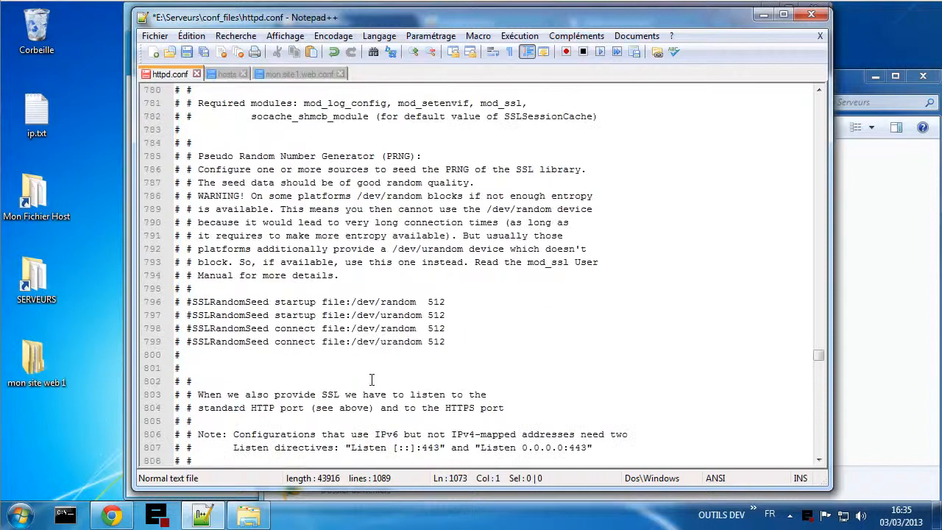
pyautogui.scroll(10, 372, 381)
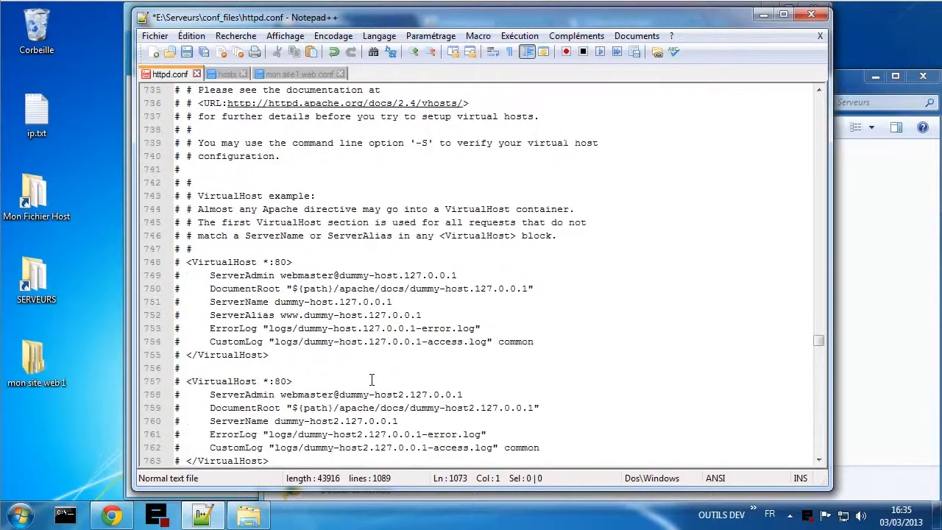
pyautogui.scroll(10, 371, 381)
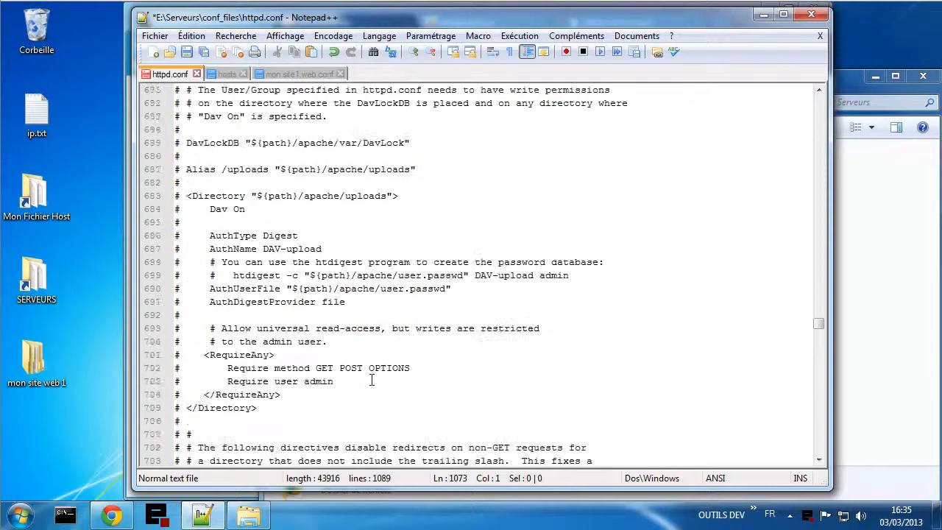
pyautogui.scroll(10, 371, 381)
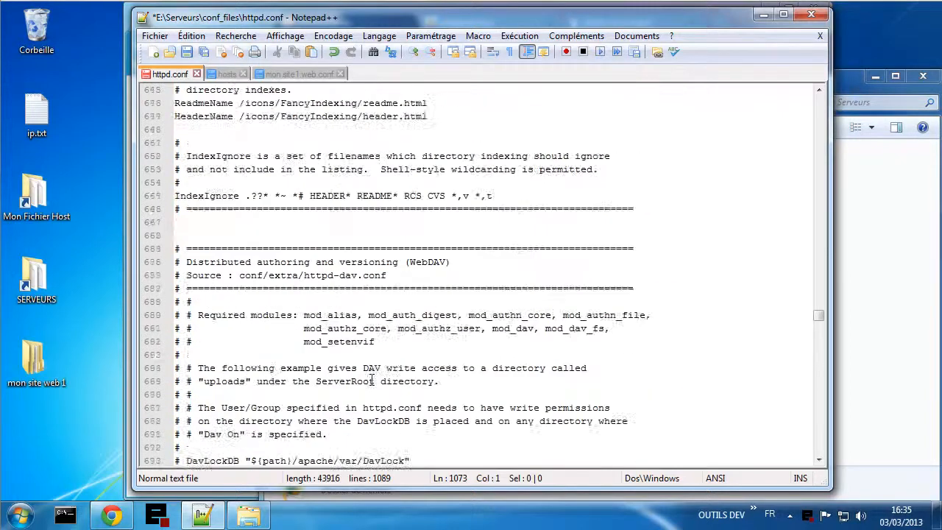
pyautogui.scroll(17, 372, 381)
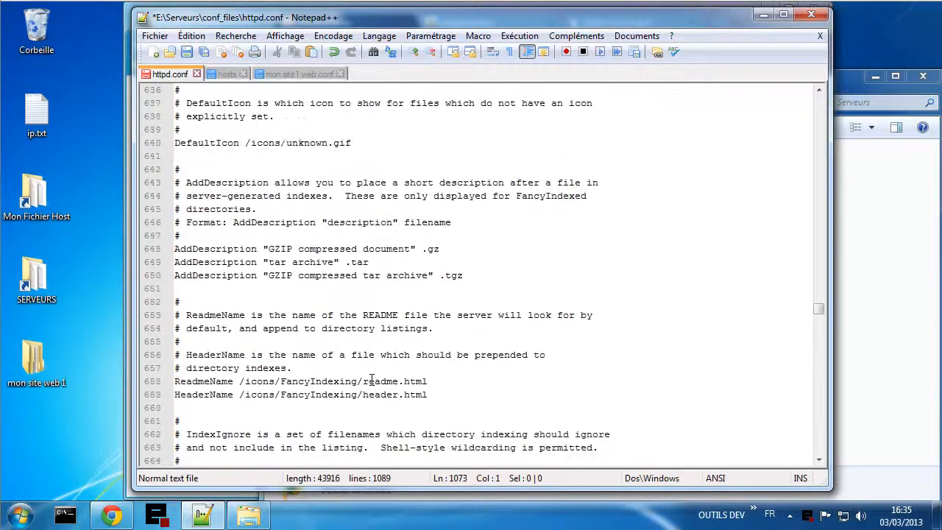
pyautogui.scroll(6, 372, 382)
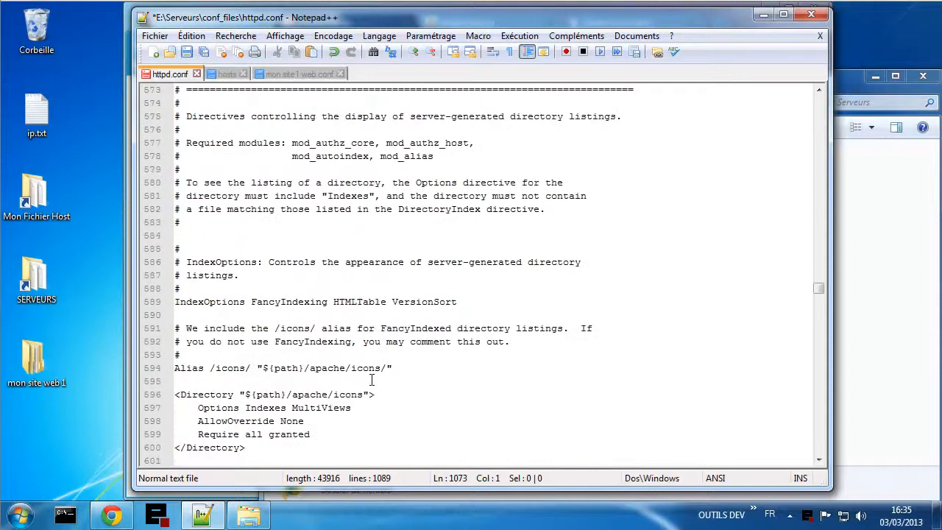
pyautogui.scroll(17, 372, 381)
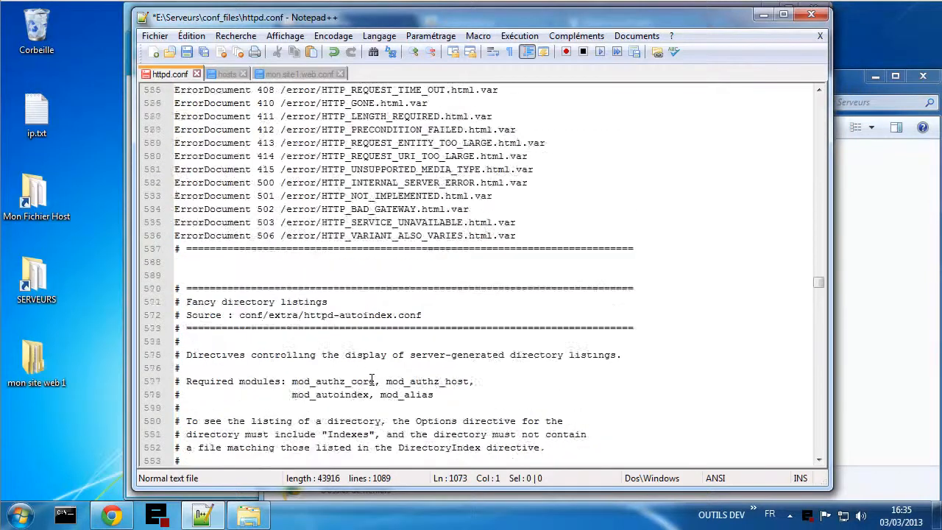
pyautogui.scroll(18, 372, 381)
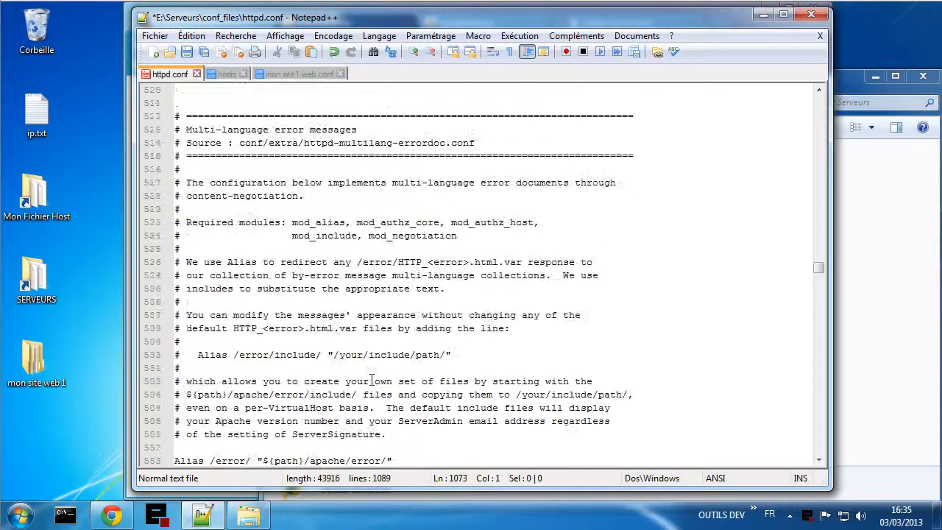
pyautogui.scroll(16, 371, 381)
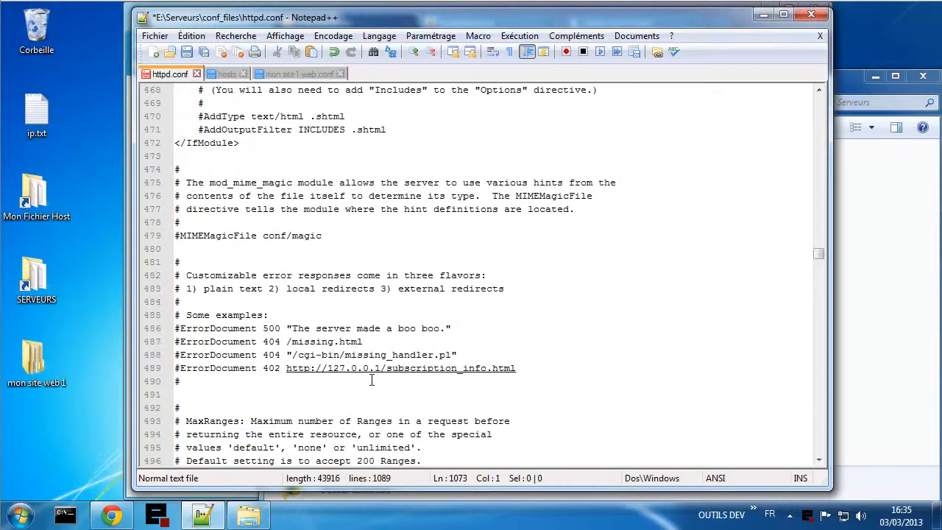
pyautogui.scroll(17, 372, 381)
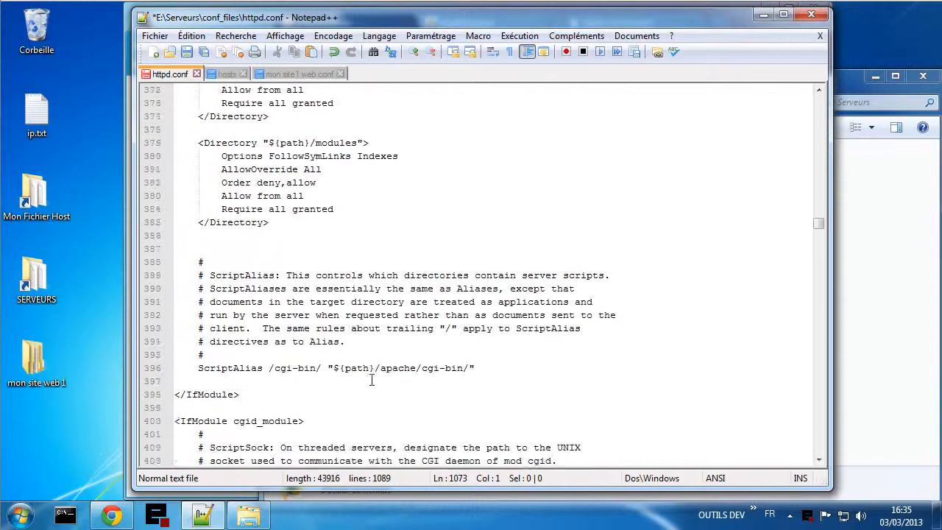
pyautogui.scroll(3, 371, 381)
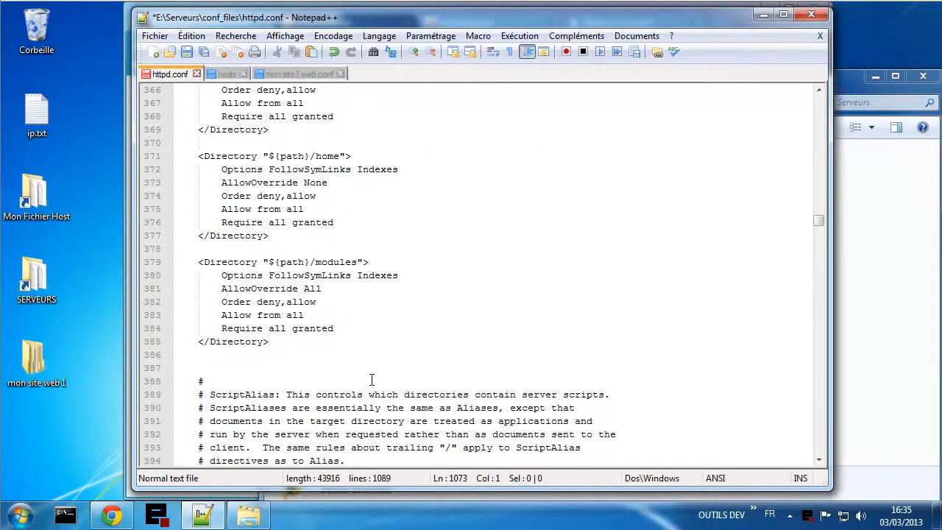
pyautogui.scroll(4, 372, 380)
pyautogui.scroll(2, 372, 379)
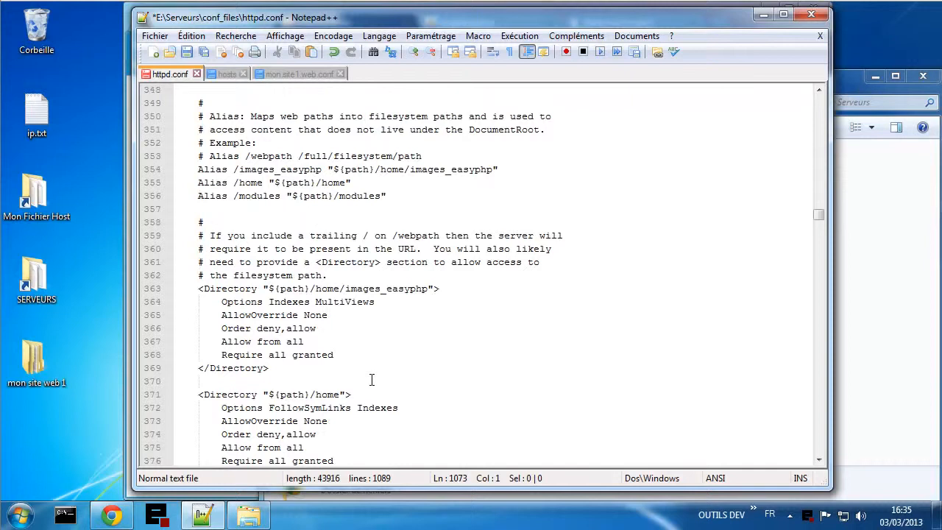
pyautogui.scroll(5, 371, 380)
pyautogui.scroll(4, 372, 379)
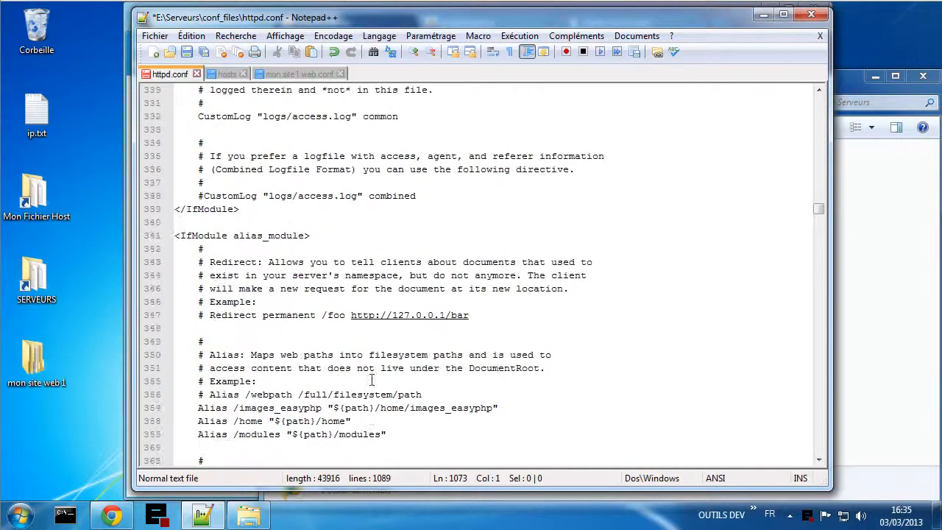
pyautogui.scroll(3, 371, 380)
pyautogui.scroll(16, 372, 379)
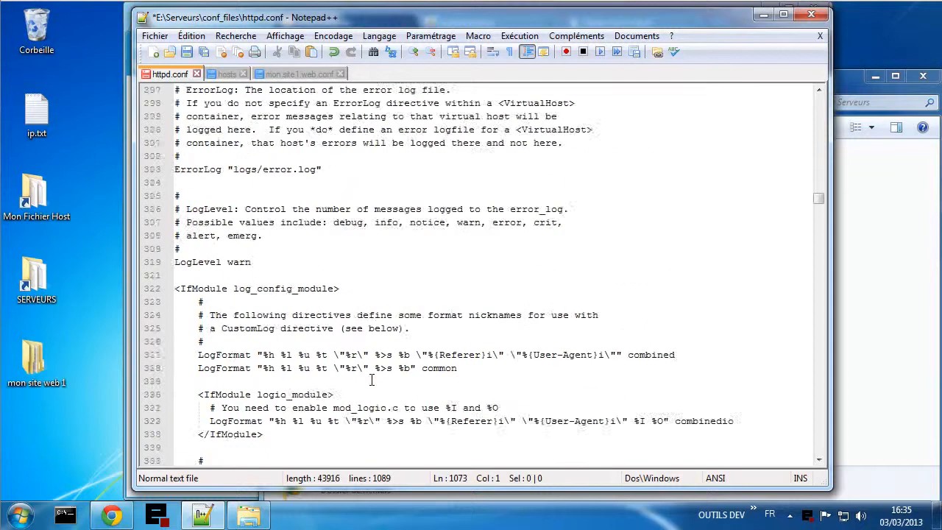
pyautogui.scroll(-20, 372, 380)
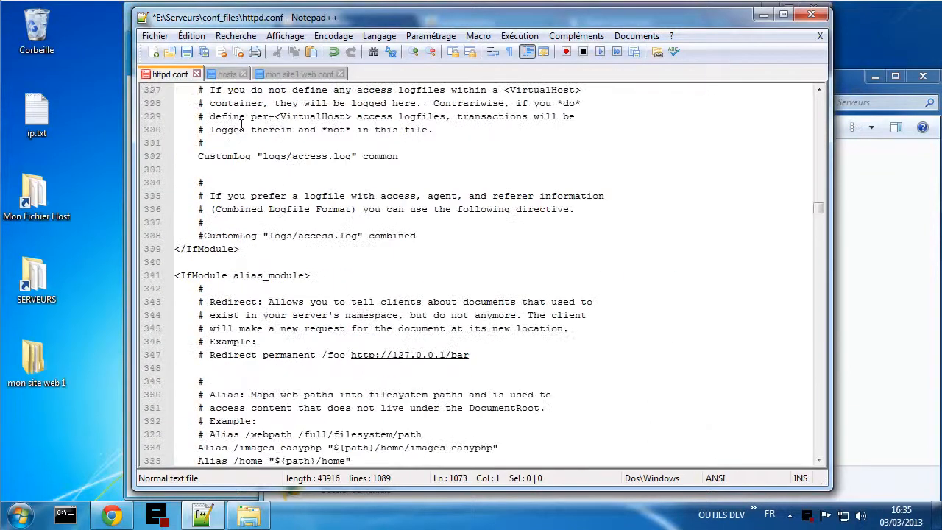
pyautogui.hotkey('ctrl', 's')
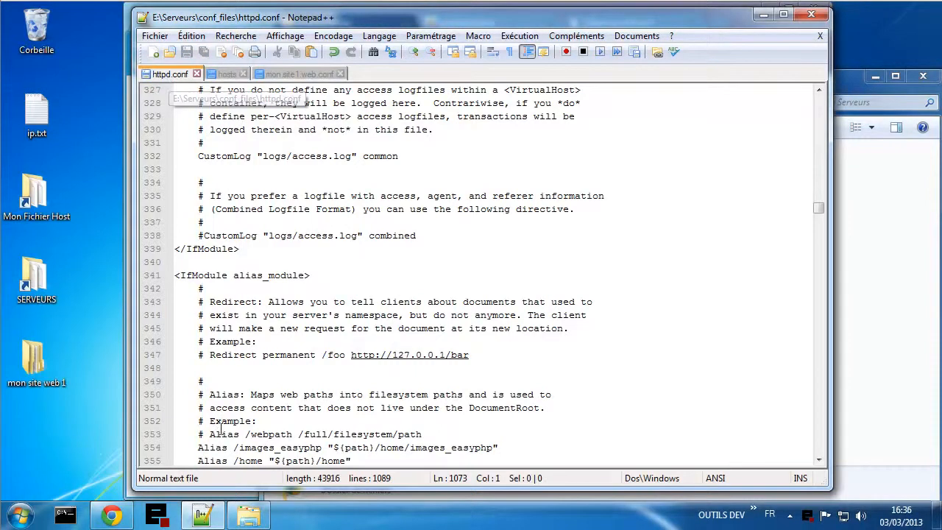
# - Reload the phpMyAdmin login page in Chrome and close the two not-found error tabs
pyautogui.click(112, 515)
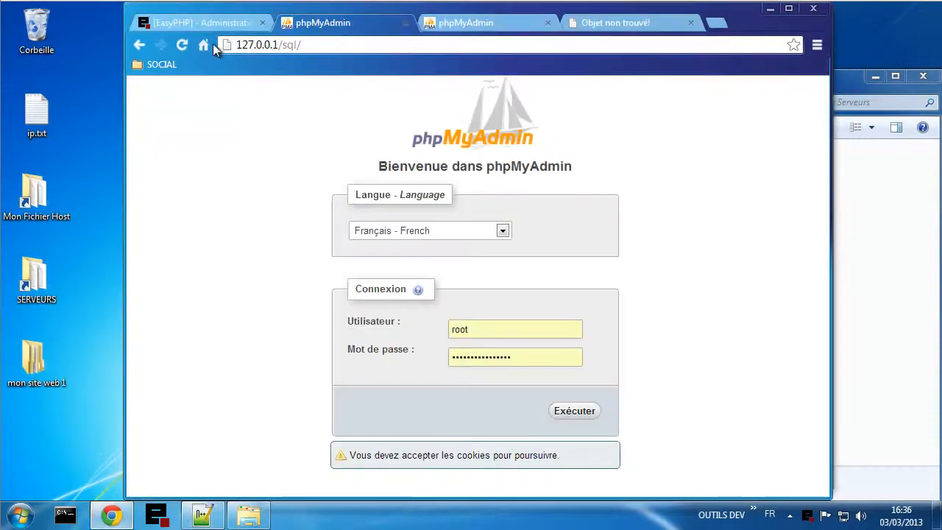
pyautogui.click(182, 45)
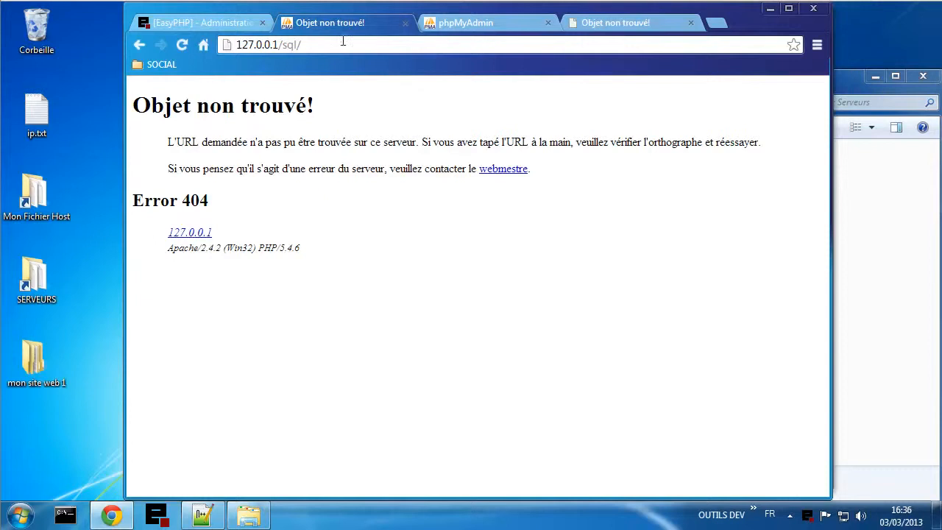
pyautogui.moveTo(284, 44); pyautogui.dragTo(308, 44)
pyautogui.click(336, 46)
pyautogui.click(483, 29)
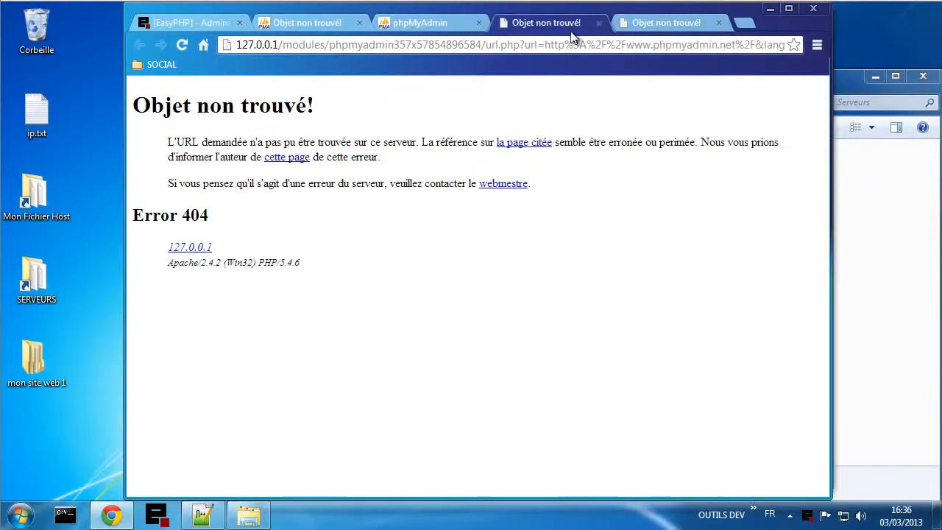
pyautogui.click(601, 23)
pyautogui.click(601, 23)
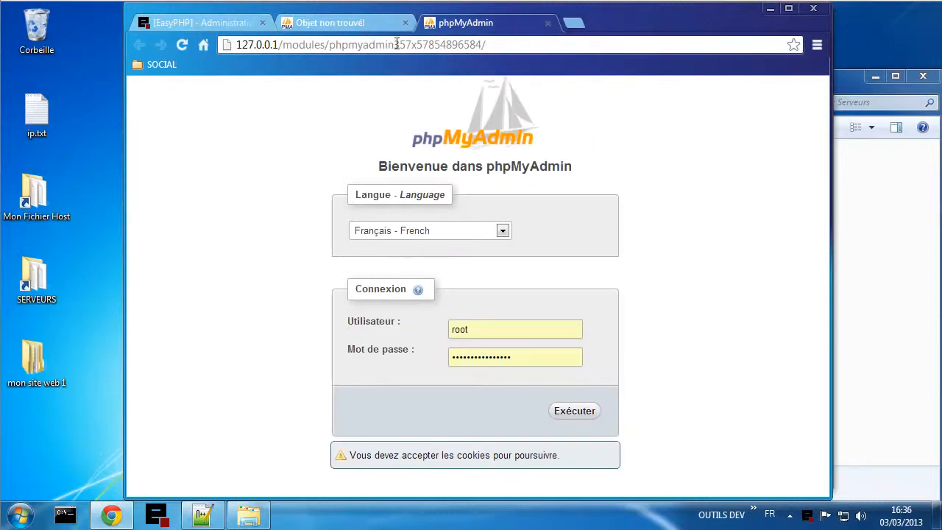
# - Load phpMyAdmin at 127.0.0.1/modules/phpmyadmin/ and compare it with the 127.0.0.1/sql/ 404 tab
pyautogui.moveTo(397, 44); pyautogui.dragTo(526, 45)
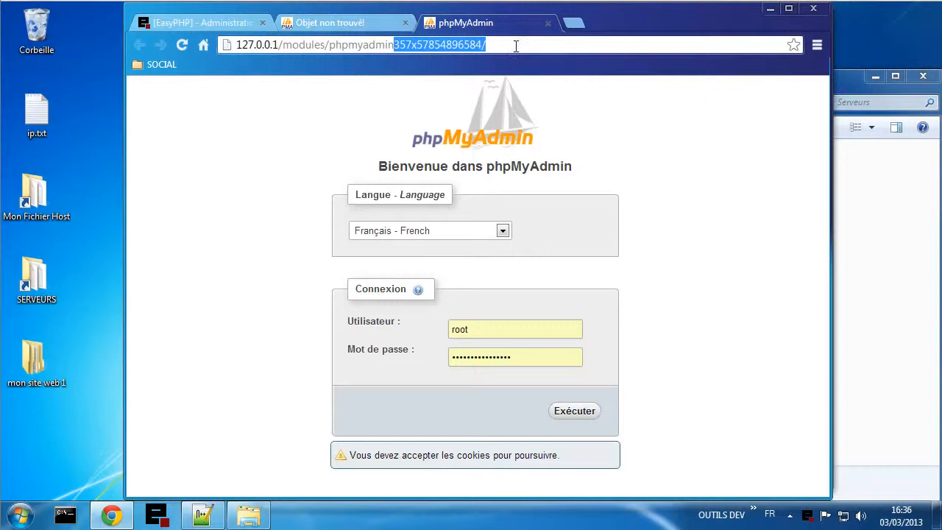
pyautogui.write('/')
pyautogui.press('Return')
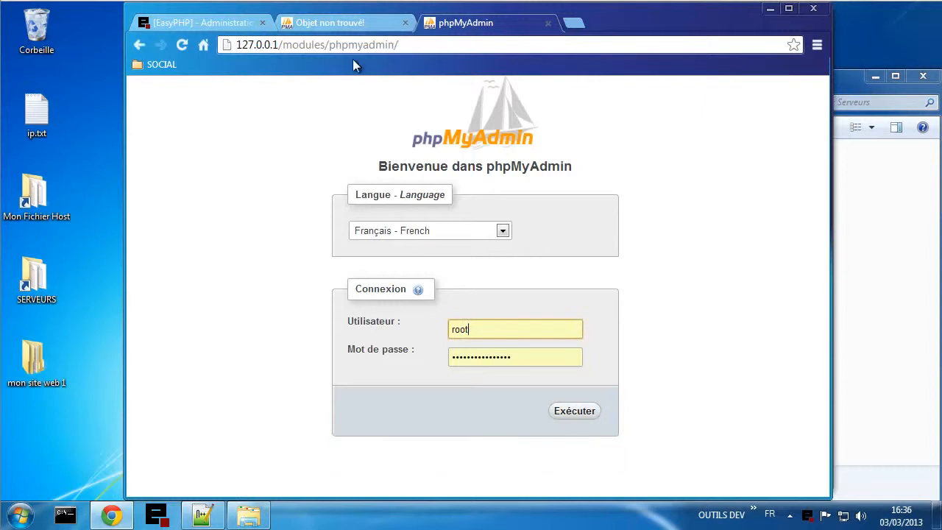
pyautogui.moveTo(284, 45); pyautogui.dragTo(407, 47)
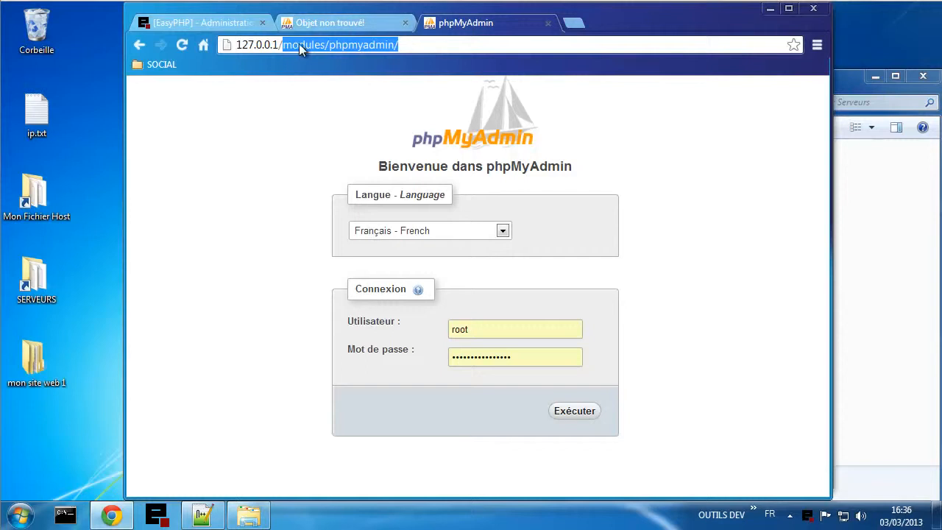
pyautogui.click(318, 23)
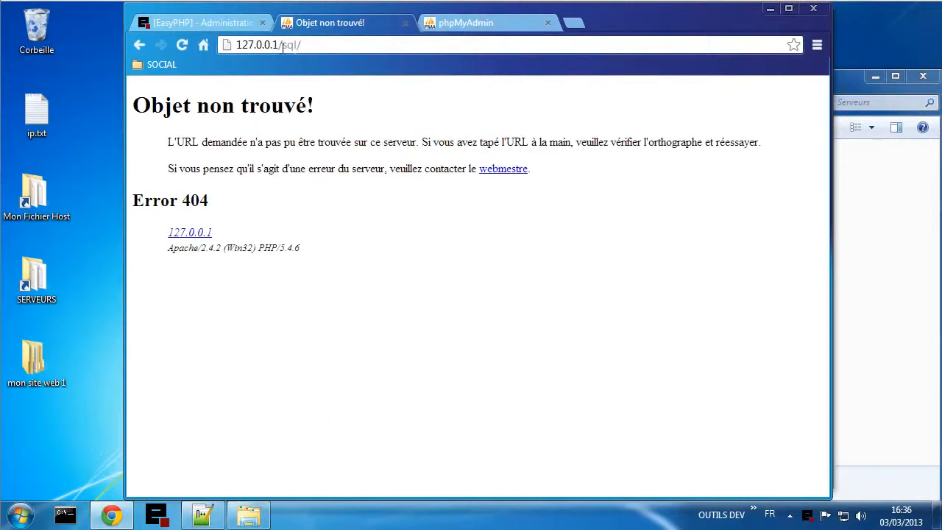
pyautogui.moveTo(283, 46); pyautogui.dragTo(308, 46)
# - Open the E:\Serveurs\modules\phpmyadmin folder in the Serveurs Explorer window
pyautogui.click(255, 518)
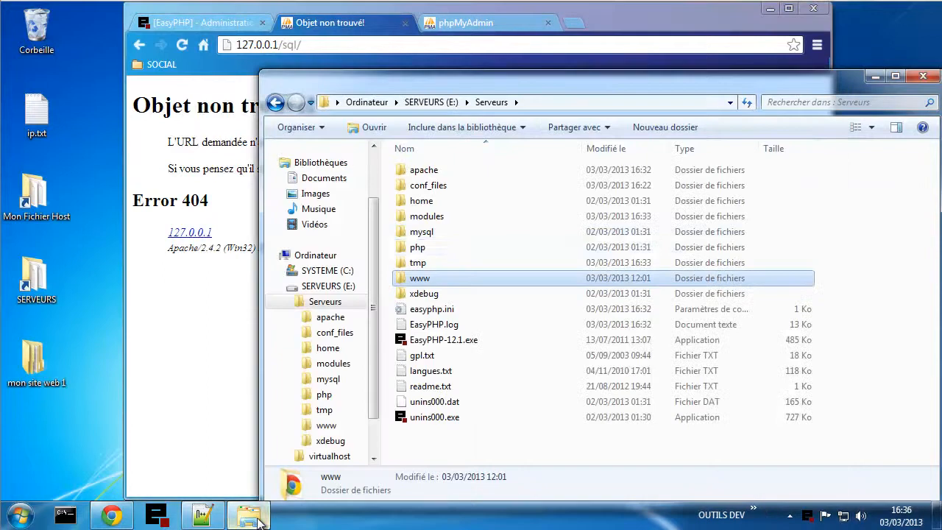
pyautogui.doubleClick(443, 220)
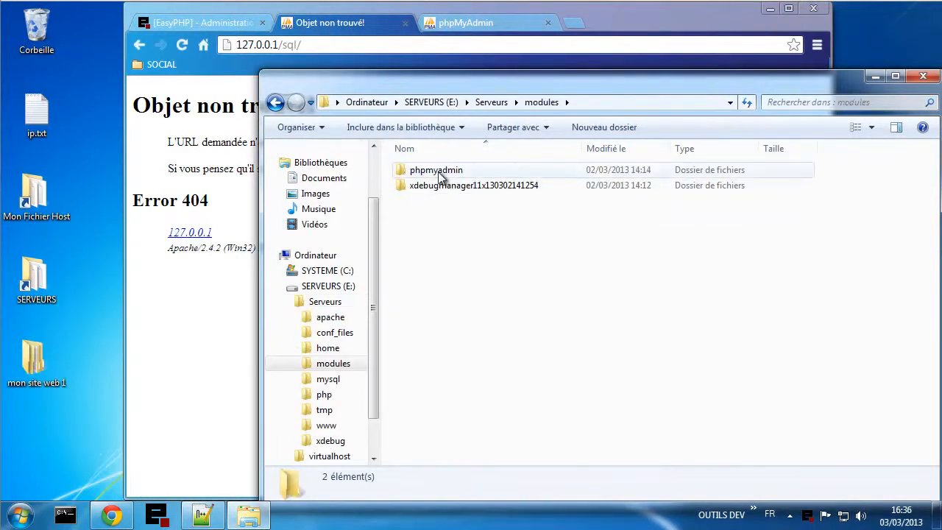
pyautogui.doubleClick(438, 170)
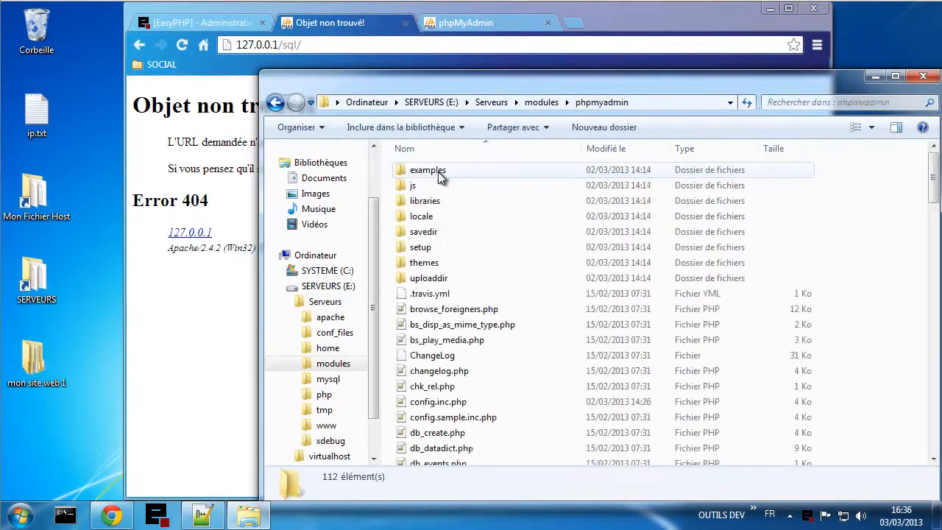
# - Copy E:\Serveurs\modules\phpmyadmin from Explorer's address bar, then go back to the EasyPHP admin tab
pyautogui.click(675, 104)
pyautogui.hotkey('ctrl', 'c')
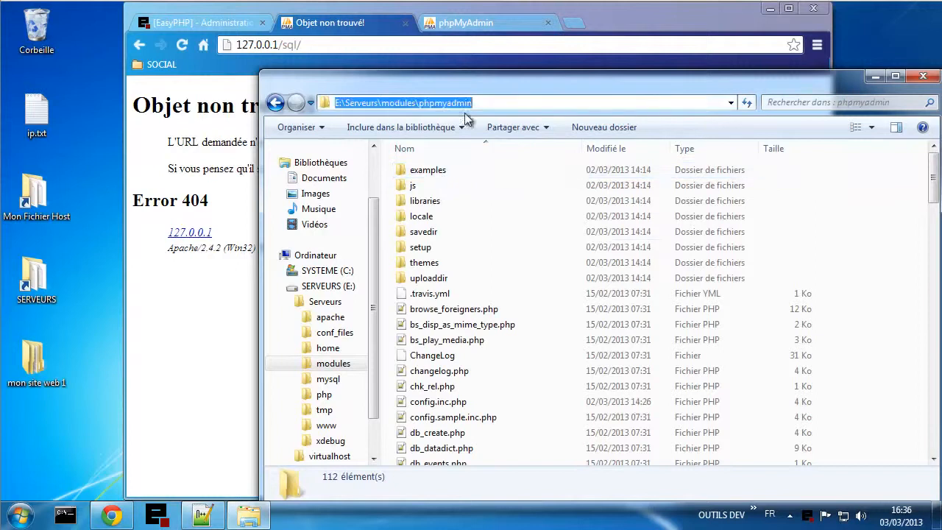
pyautogui.rightClick(397, 103)
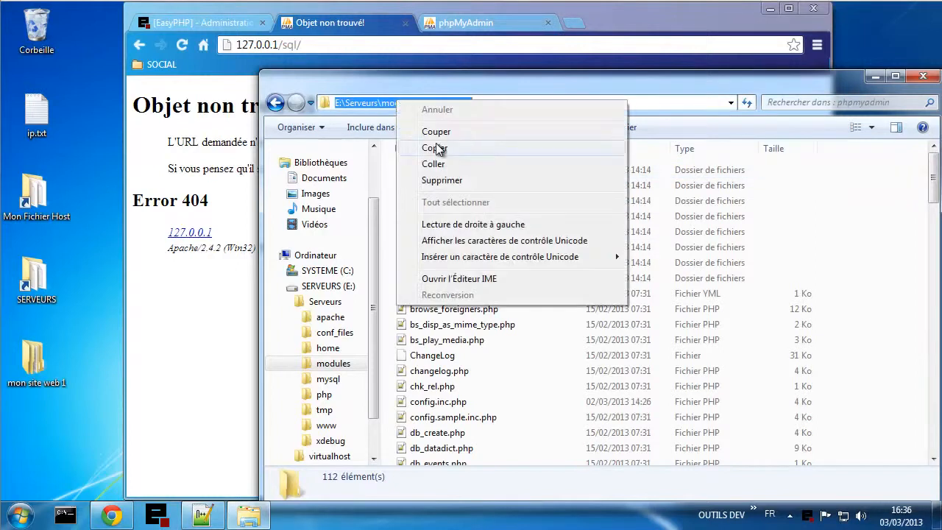
pyautogui.click(445, 149)
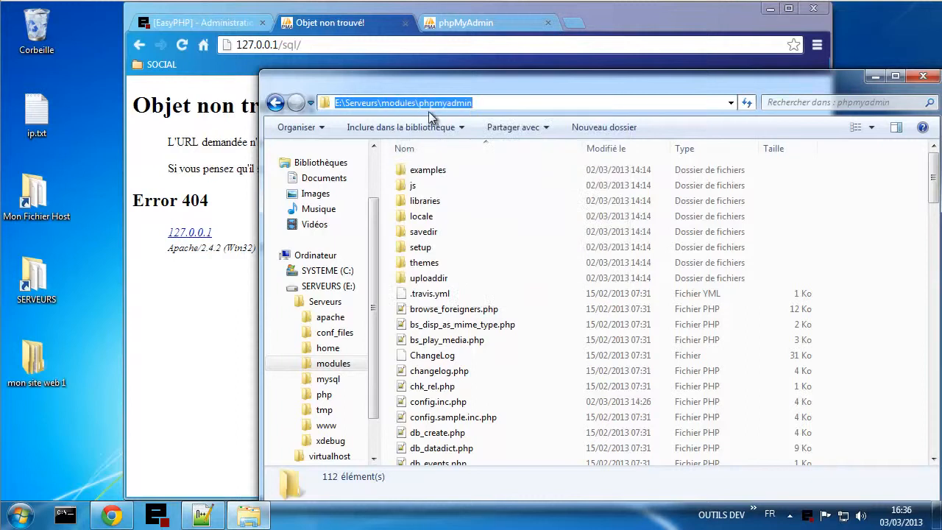
pyautogui.click(222, 25)
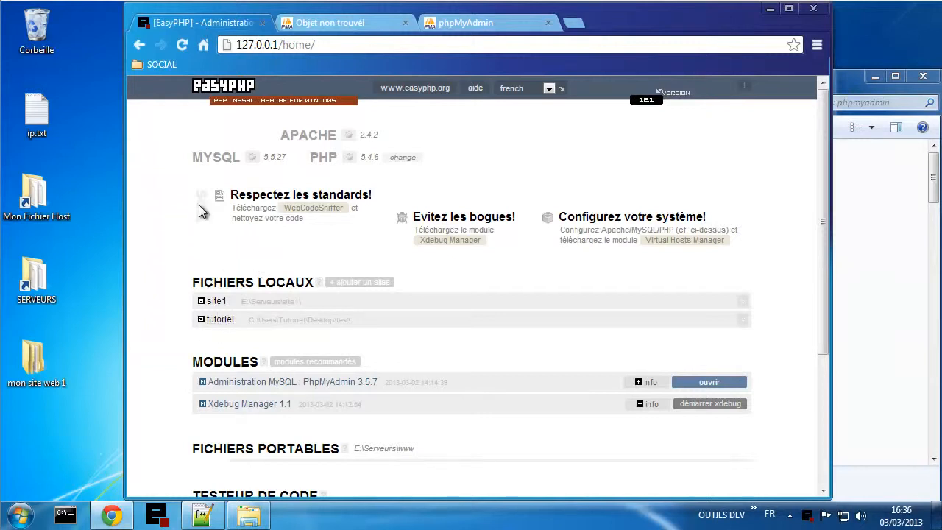
# - Reload EasyPHP's admin page and start a new local alias named sql
pyautogui.click(182, 44)
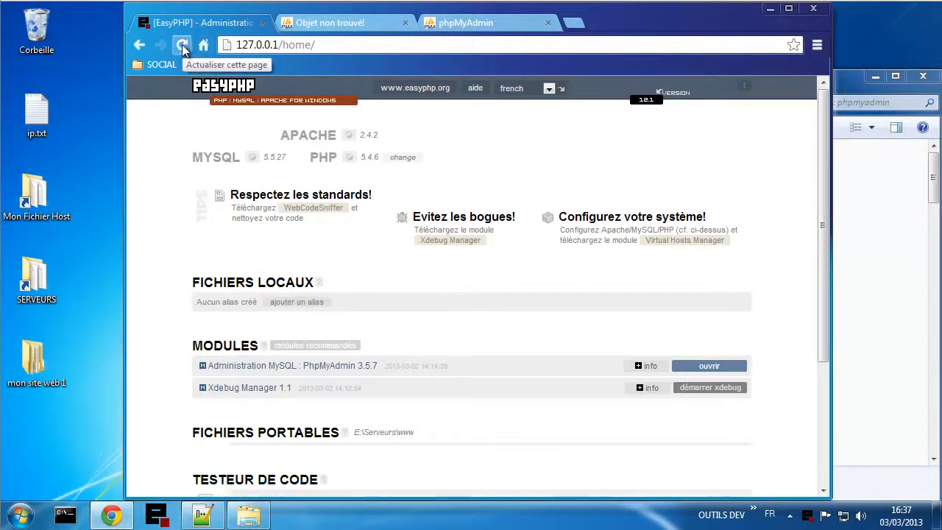
pyautogui.click(302, 308)
pyautogui.scroll(-1, 253, 368)
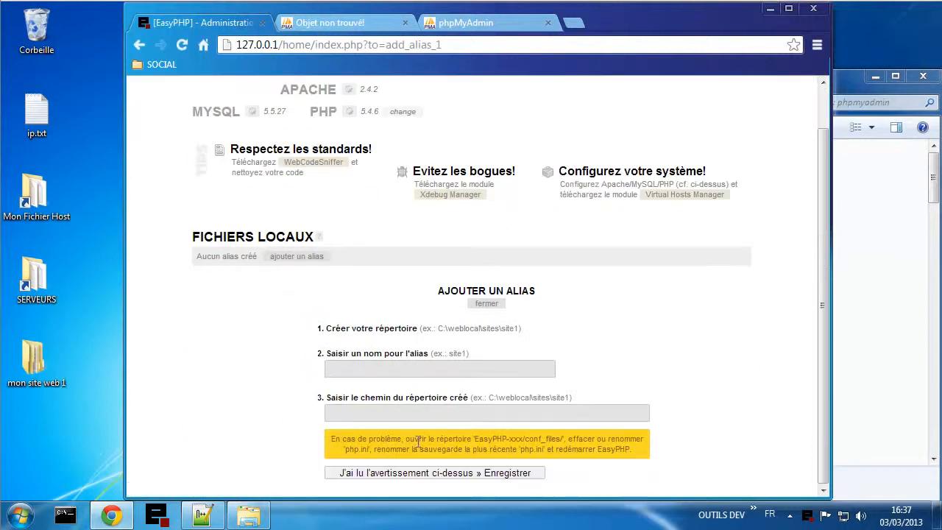
pyautogui.click(353, 371)
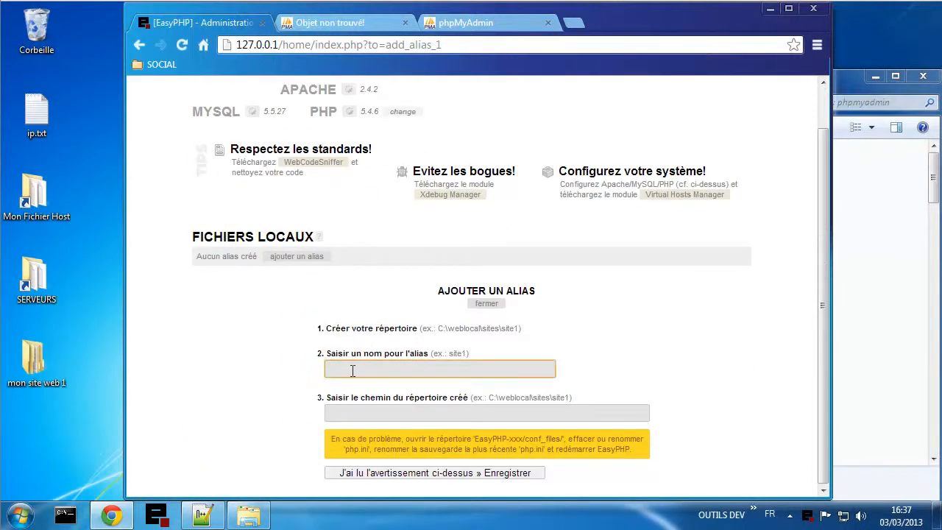
pyautogui.write('sql')
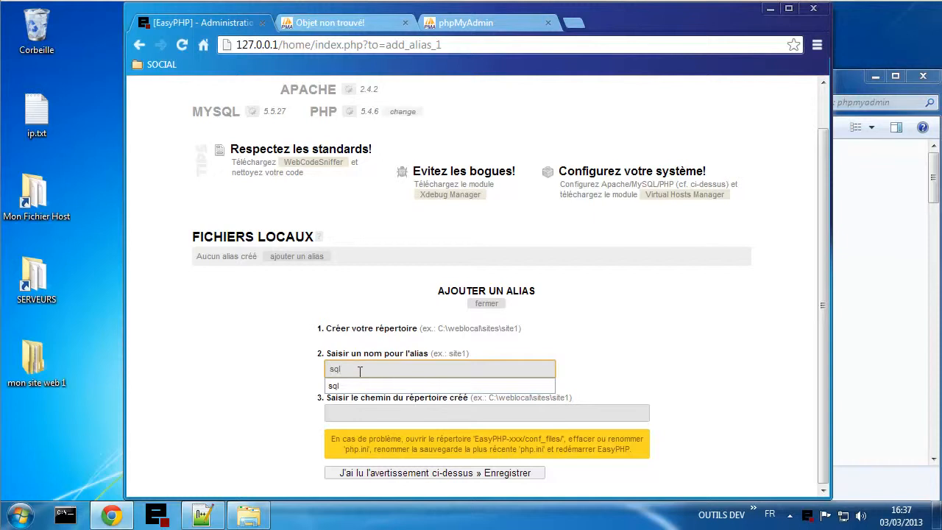
pyautogui.click(347, 26)
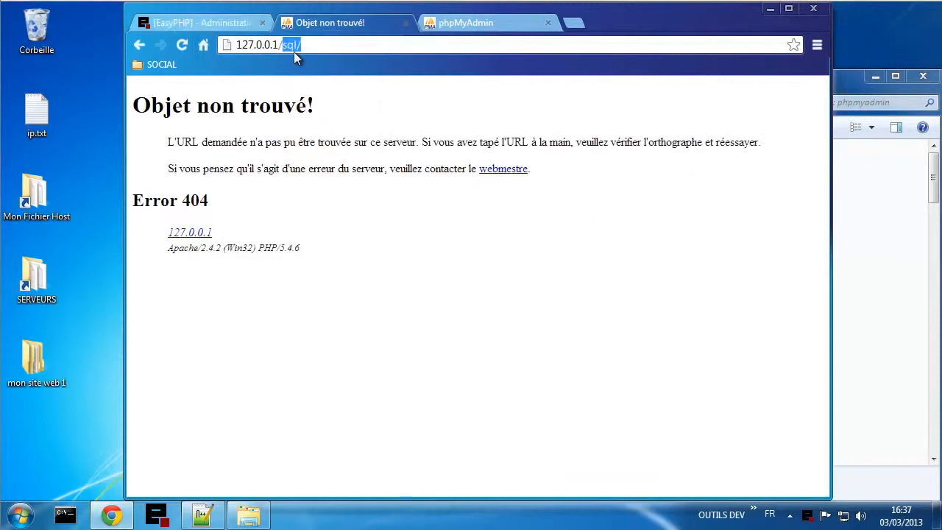
pyautogui.click(207, 24)
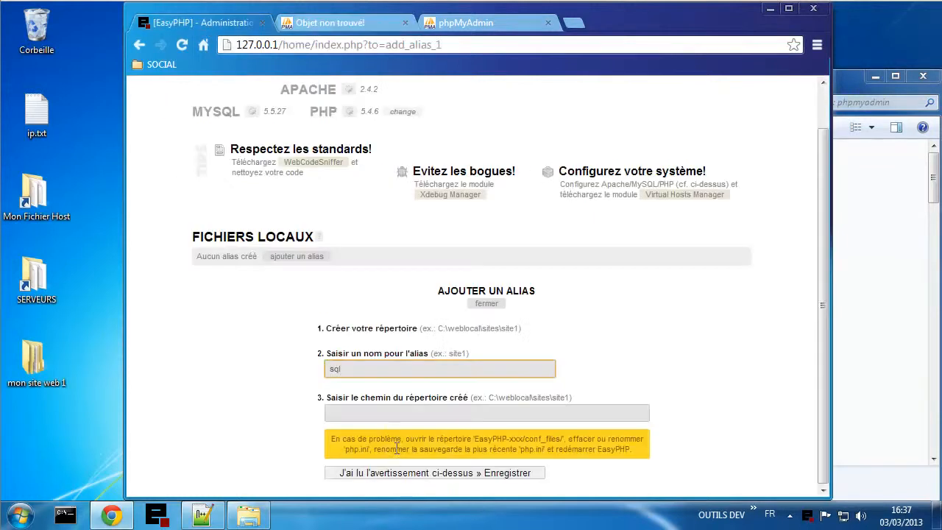
# - Paste E:\Serveurs\modules\phpmyadmin as the alias directory and save it with Enregistrer
pyautogui.click(352, 410)
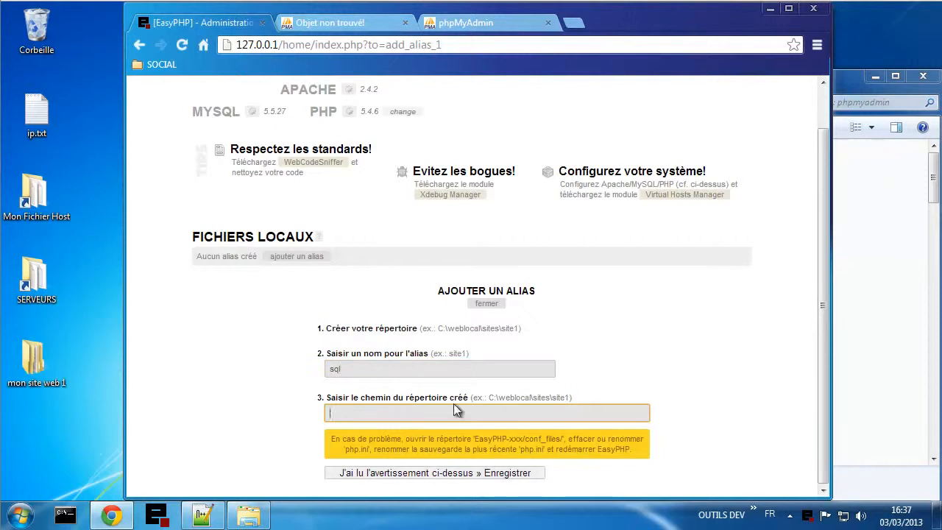
pyautogui.rightClick(390, 410)
pyautogui.click(431, 306)
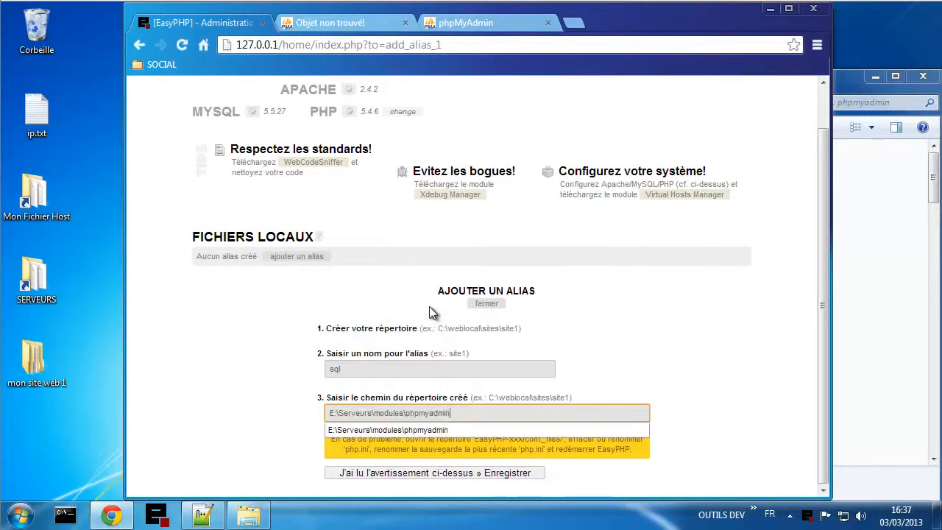
pyautogui.click(424, 435)
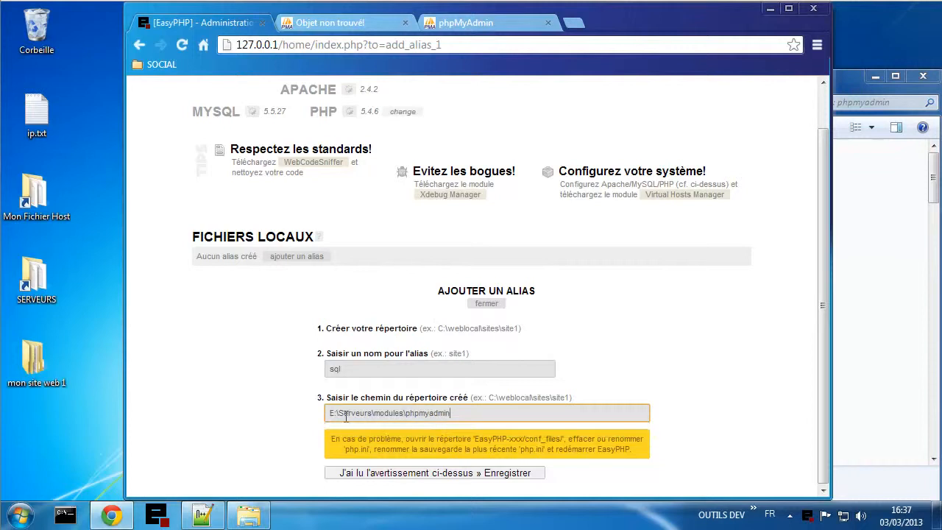
pyautogui.click(398, 476)
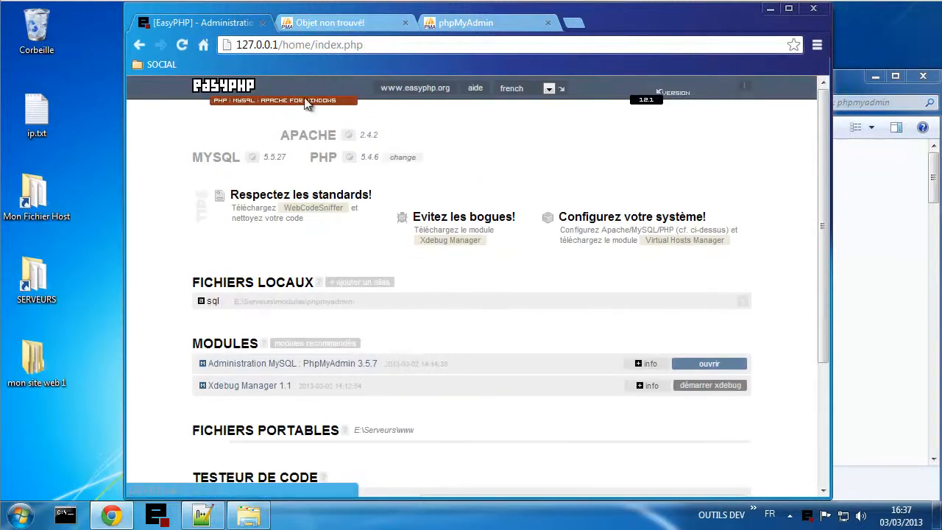
# - Reload 127.0.0.1/sql/ to confirm phpMyAdmin's login loads, then close the phpMyAdmin tabs
pyautogui.click(322, 28)
pyautogui.click(308, 46)
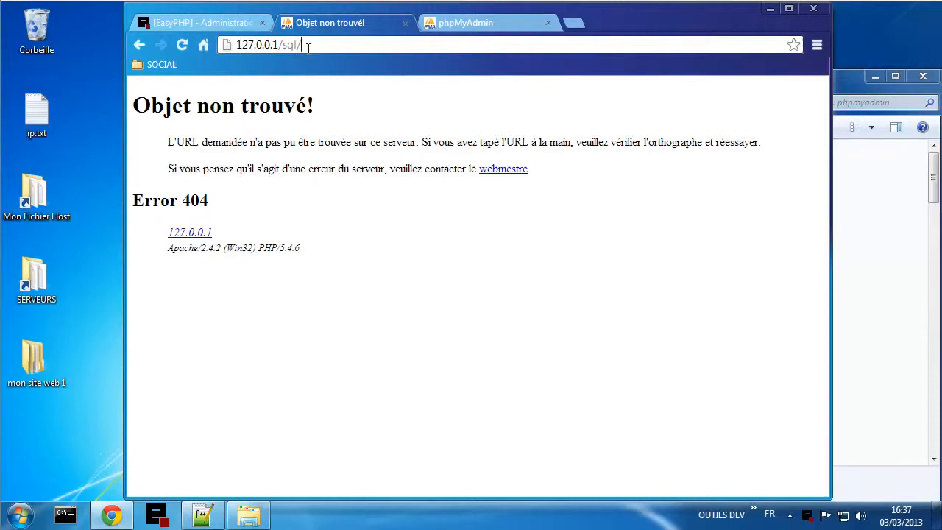
pyautogui.click(181, 45)
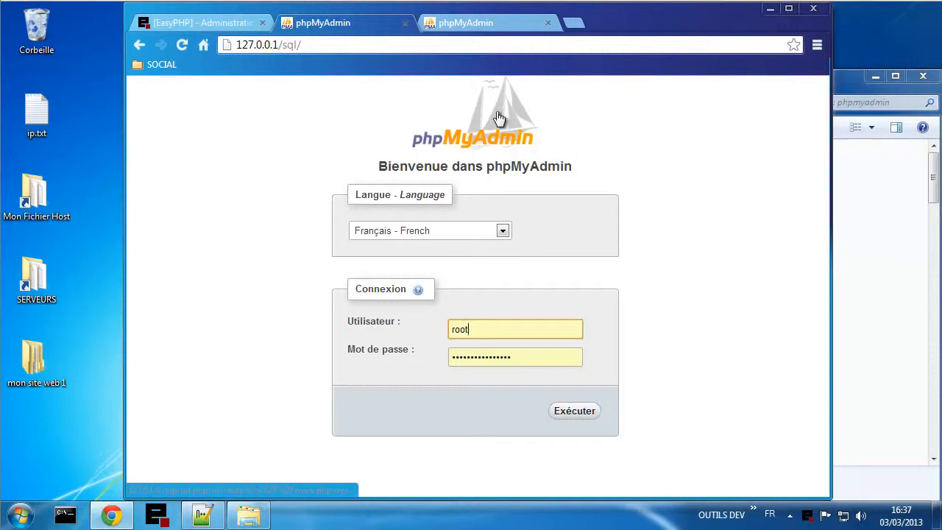
pyautogui.click(405, 22)
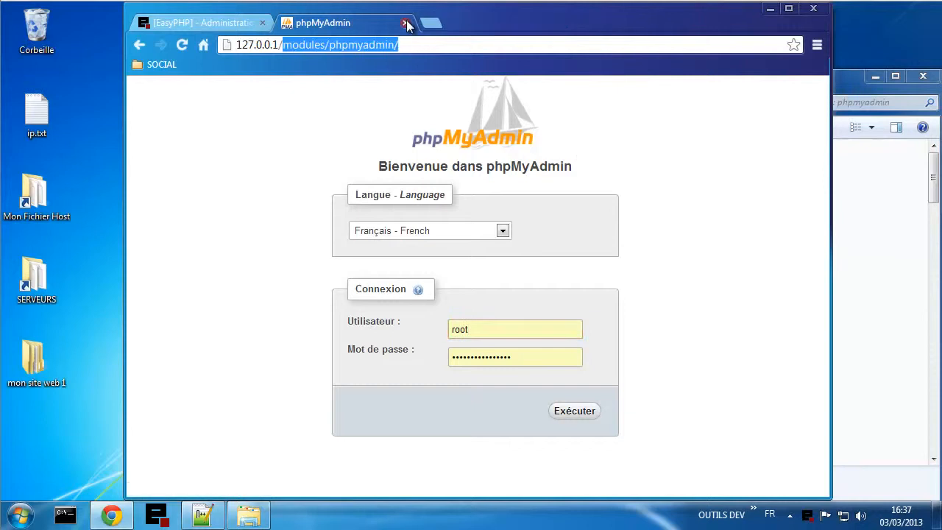
pyautogui.click(405, 23)
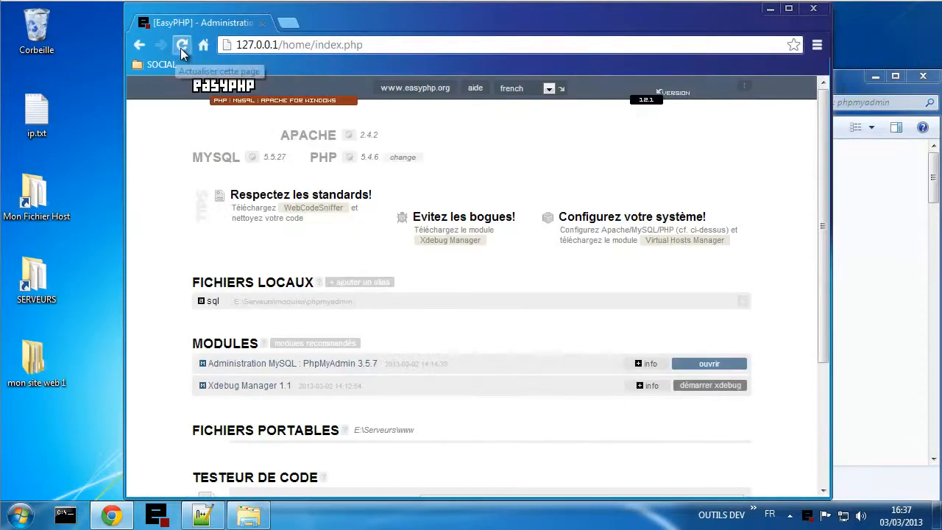
# - Open Configuration > PhpMyAdmin from the EasyPHP tray menu, landing on a 127.0.0.1/home/mysql/ 404
pyautogui.rightClick(808, 516)
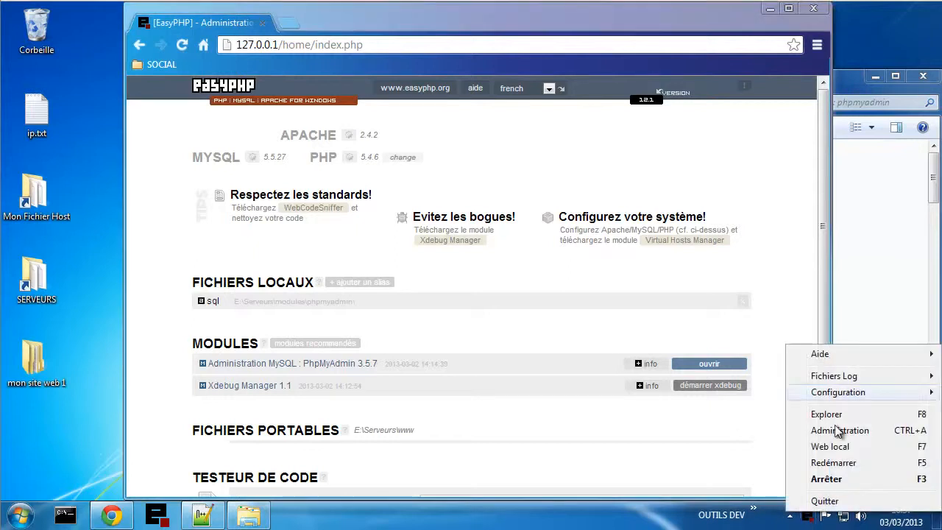
pyautogui.moveTo(801, 401)
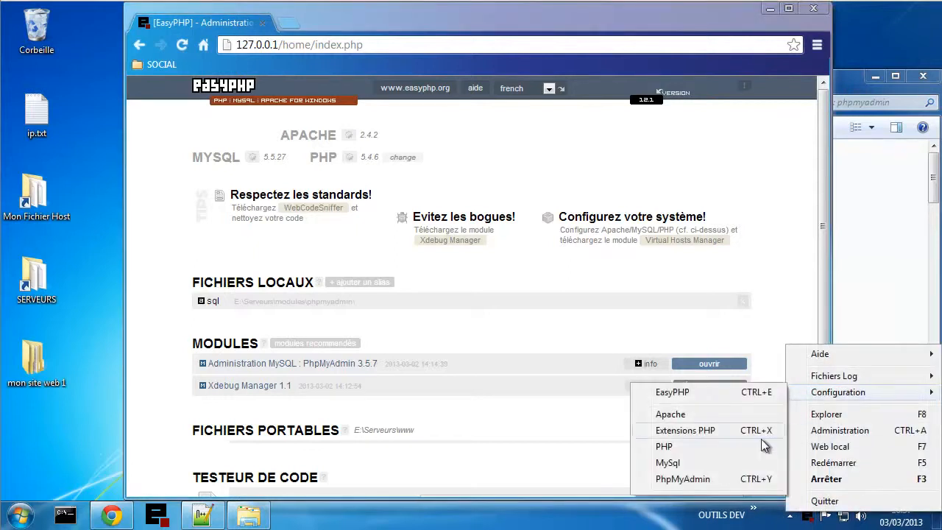
pyautogui.click(690, 479)
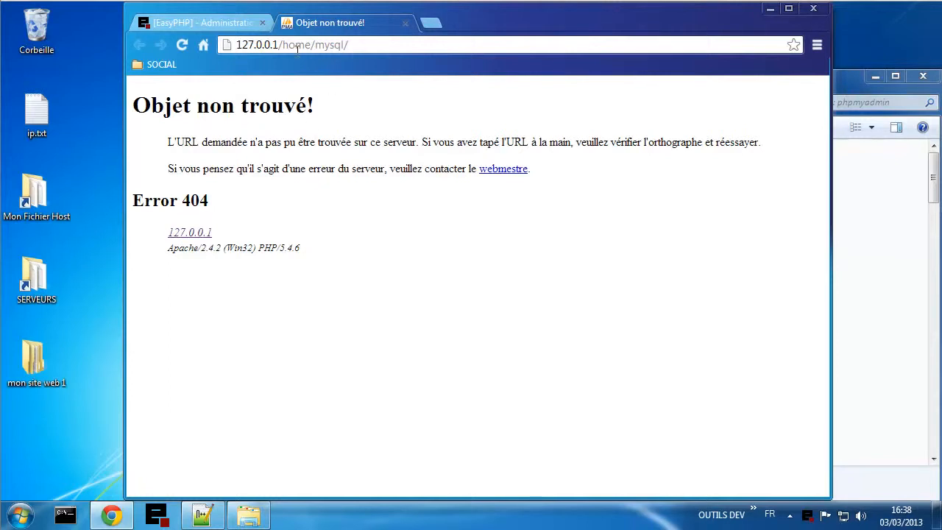
# - Replace home/mysql/ with sql/ in the address to load phpMyAdmin's login, then return to Notepad++
pyautogui.moveTo(284, 45); pyautogui.dragTo(350, 46)
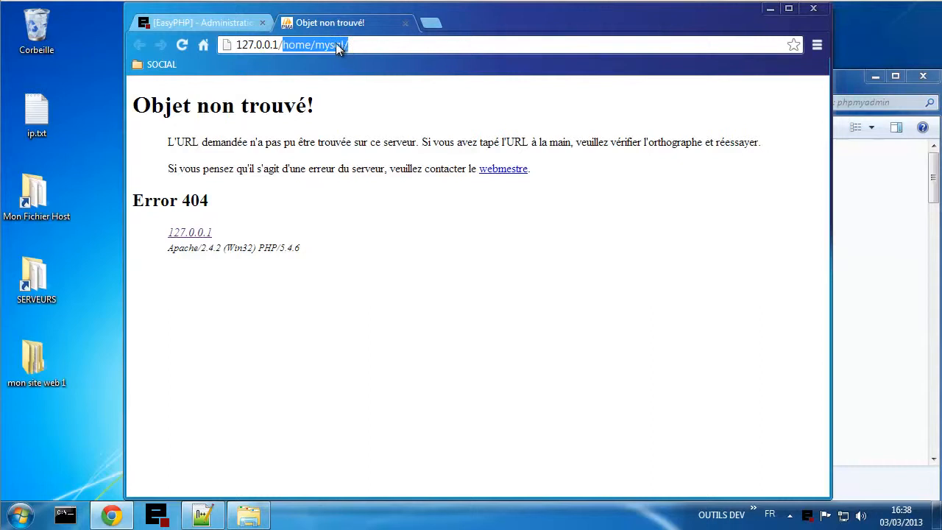
pyautogui.rightClick(328, 46)
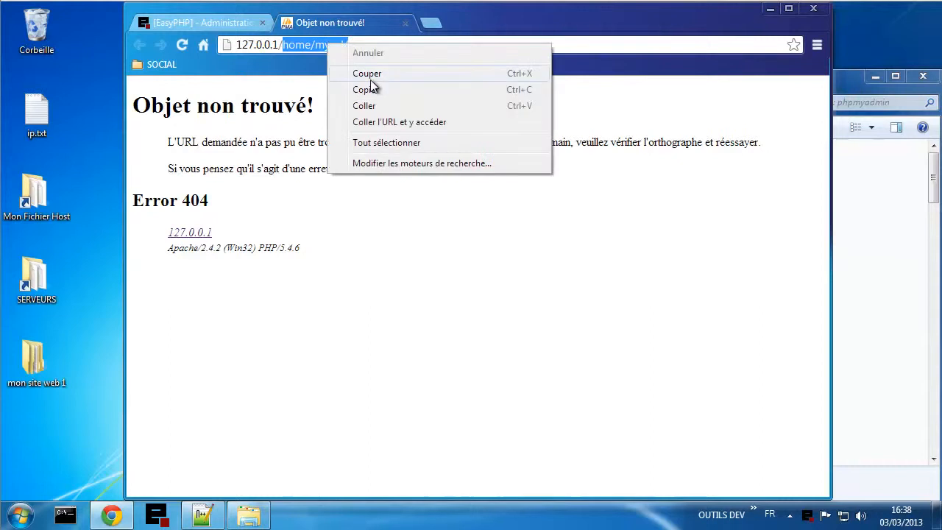
pyautogui.click(372, 74)
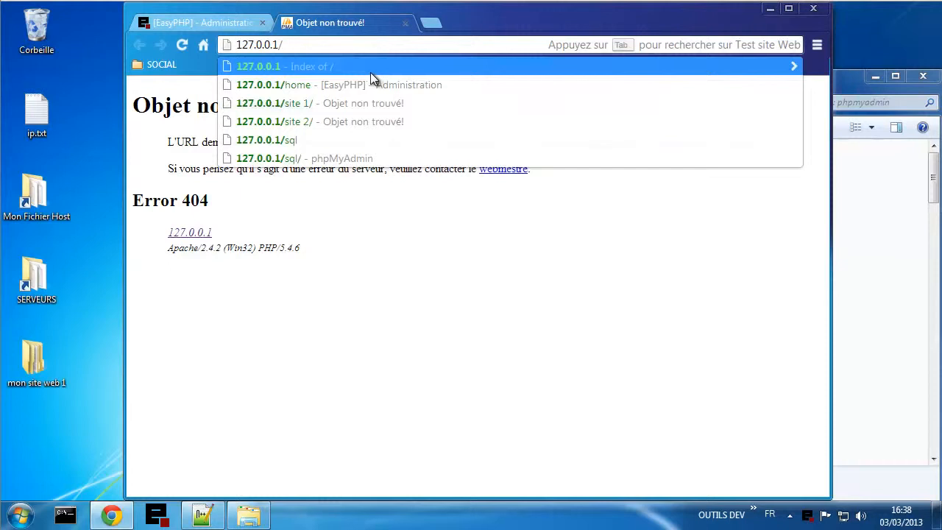
pyautogui.write('sql/')
pyautogui.press('Return')
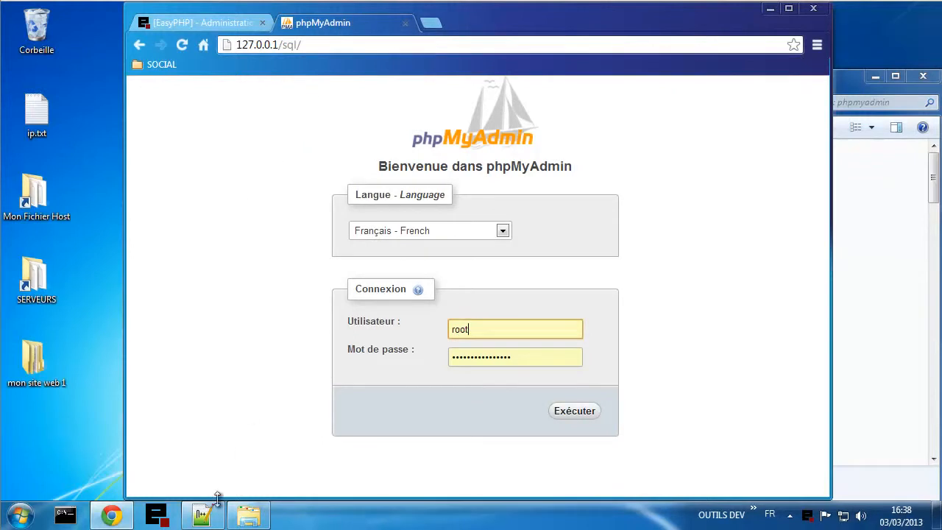
pyautogui.click(202, 515)
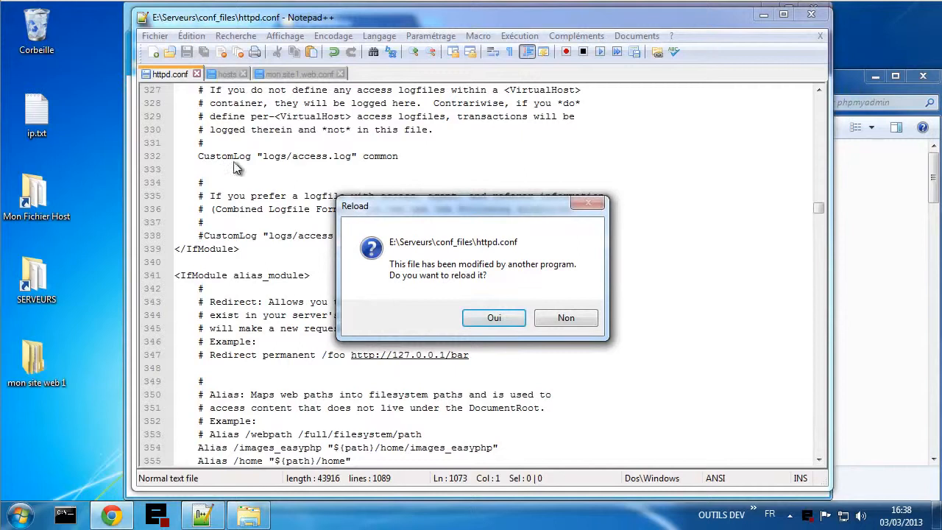
# - Reload the externally modified httpd.conf and add blank lines after the /sql alias's closing </Directory>
pyautogui.click(495, 317)
pyautogui.scroll(-4, 384, 309)
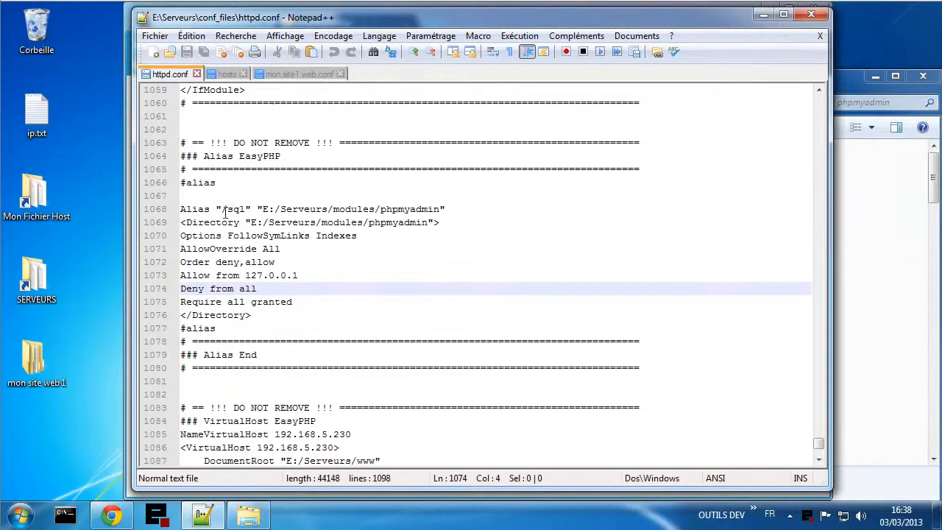
pyautogui.click(299, 314)
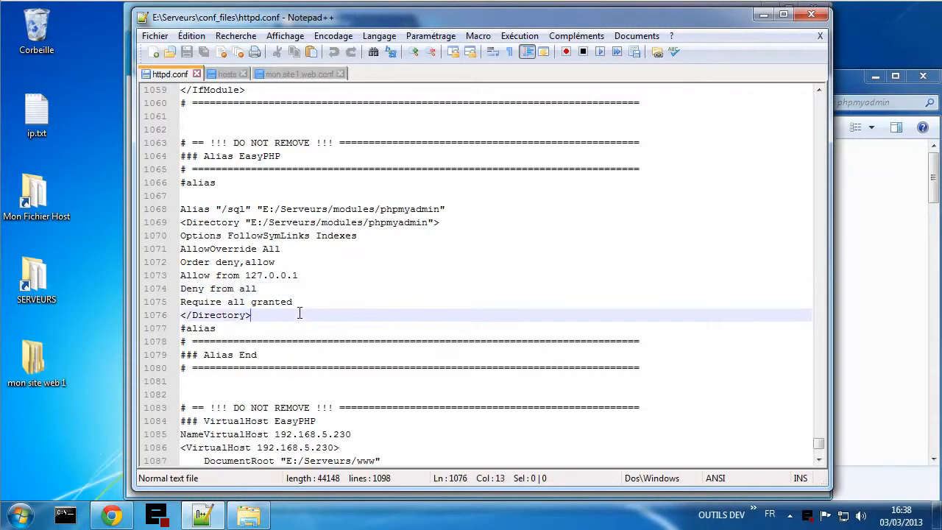
pyautogui.press('Return')
pyautogui.press('Return')
pyautogui.press('Return')
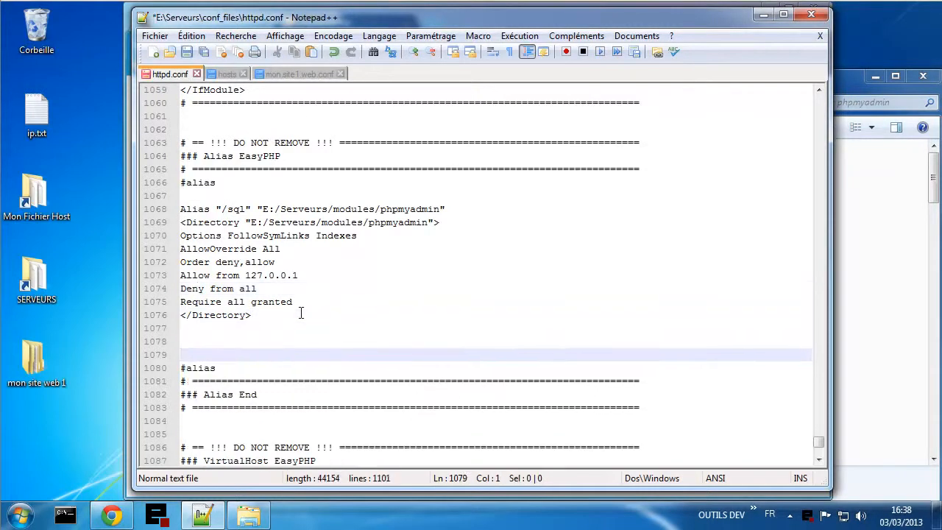
pyautogui.moveTo(313, 277); pyautogui.dragTo(315, 283)
pyautogui.click(221, 275)
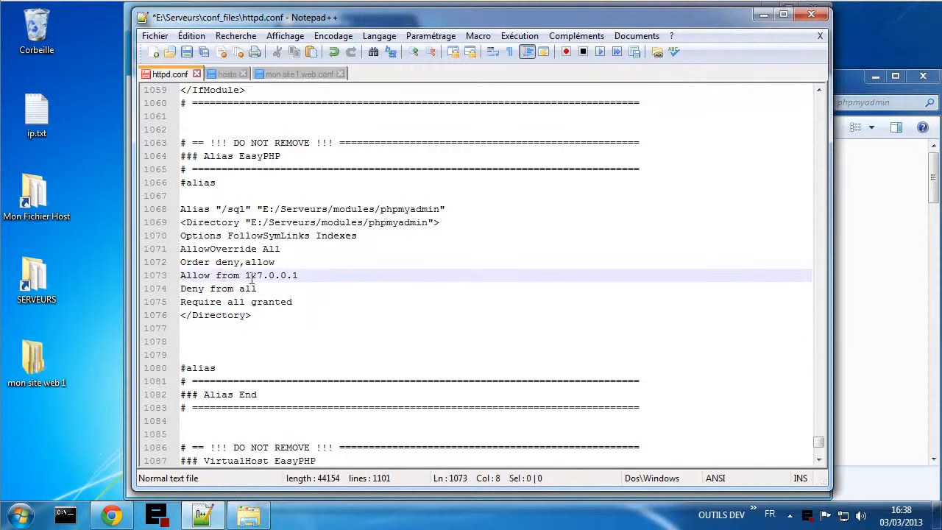
pyautogui.moveTo(246, 275); pyautogui.dragTo(302, 281)
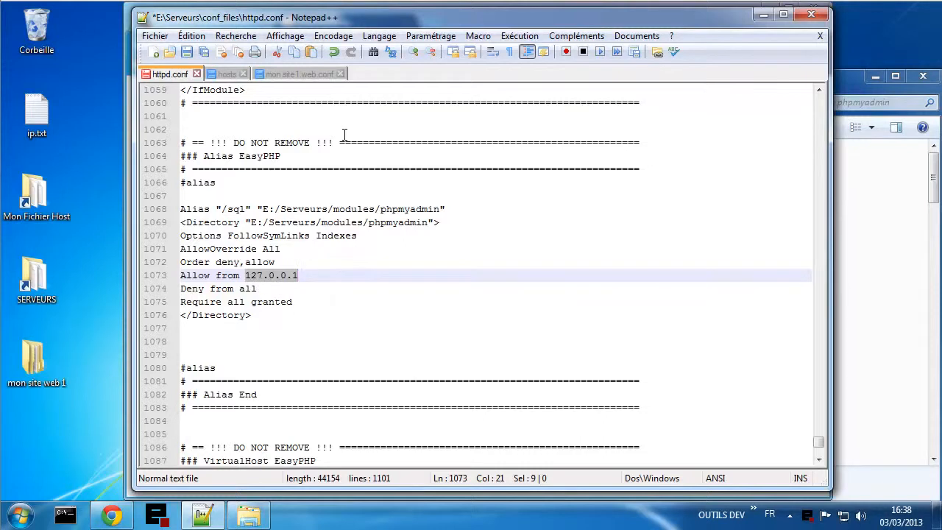
pyautogui.click(330, 276)
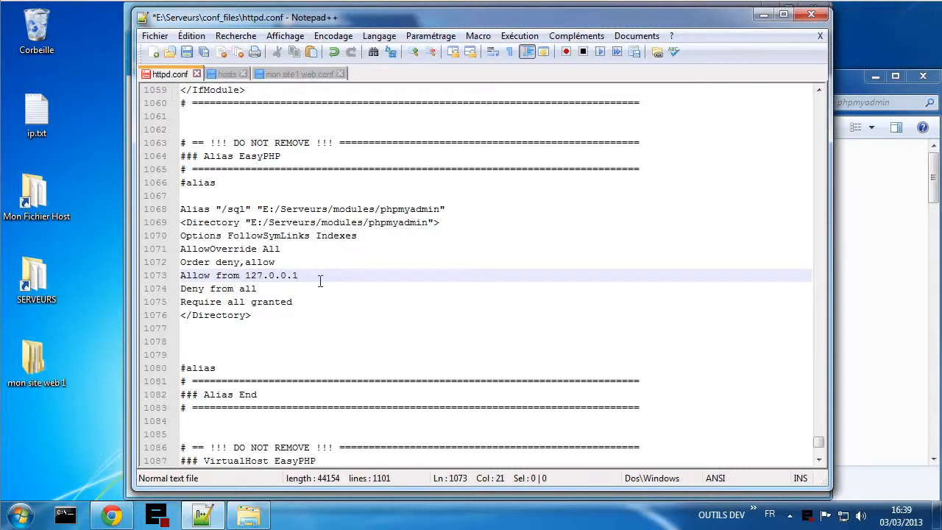
pyautogui.scroll(3, 320, 281)
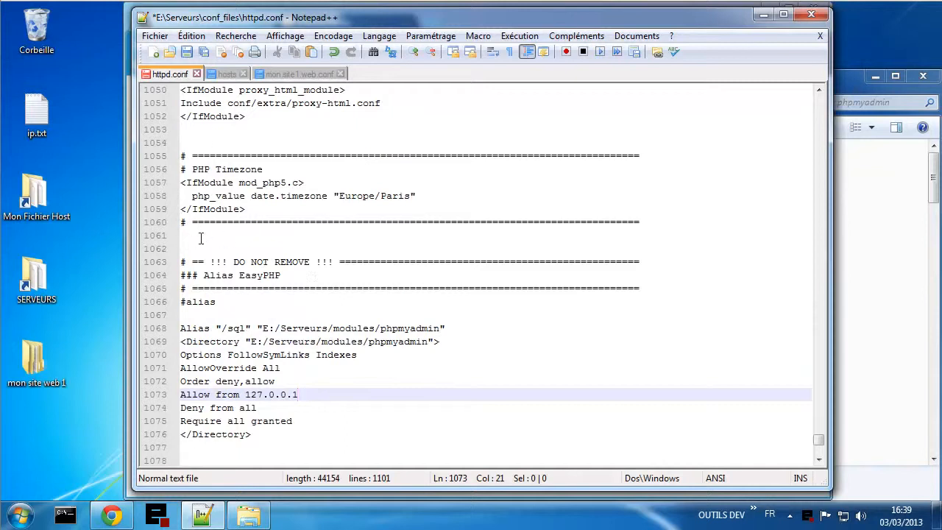
# - Insert line 1062 reading '/home/mysql/ /sql/' above the EasyPHP alias section
pyautogui.click(202, 236)
pyautogui.press('Return')
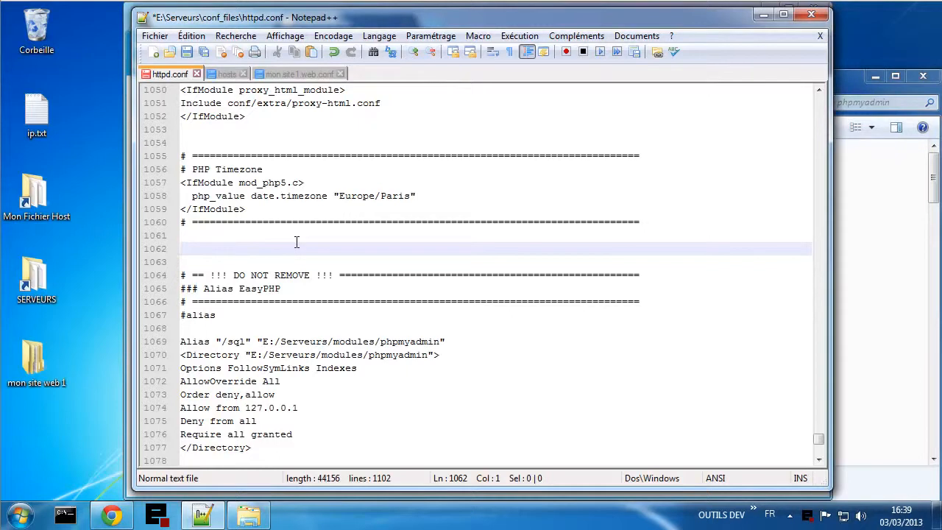
pyautogui.hotkey('ctrl', 'v')
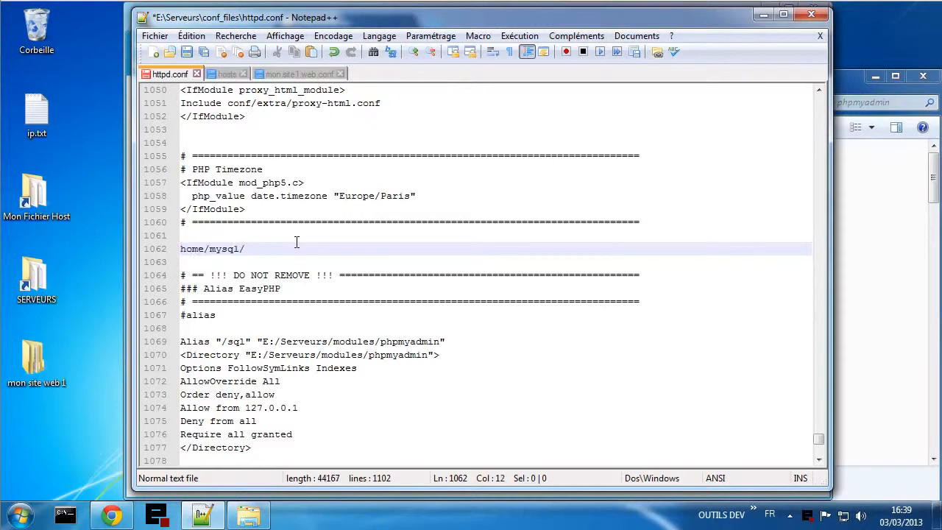
pyautogui.write('/sql/')
pyautogui.press('Left')
pyautogui.press('Left')
pyautogui.press('Left')
pyautogui.press('Left')
pyautogui.press('Left')
pyautogui.press('Left')
pyautogui.press('Left')
pyautogui.press('Left')
pyautogui.press('Left')
pyautogui.press('Left')
pyautogui.write('/')
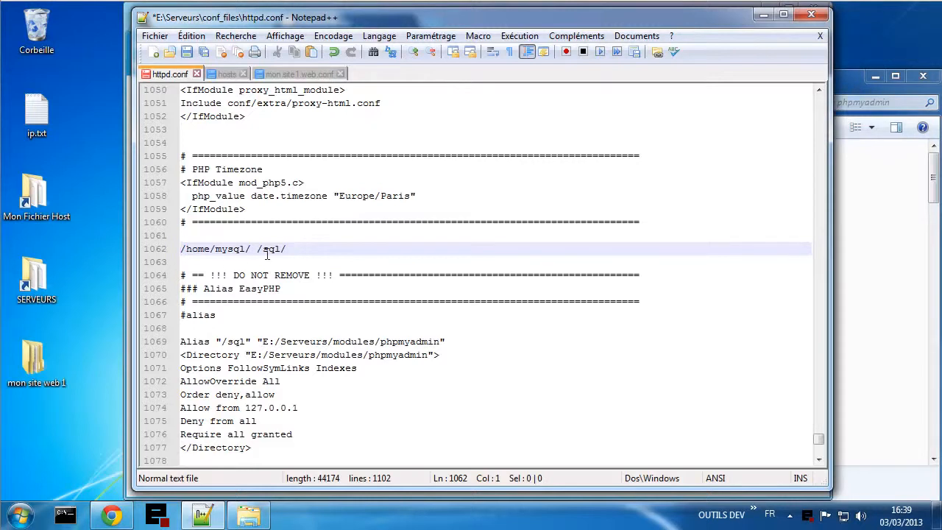
pyautogui.scroll(2, 268, 256)
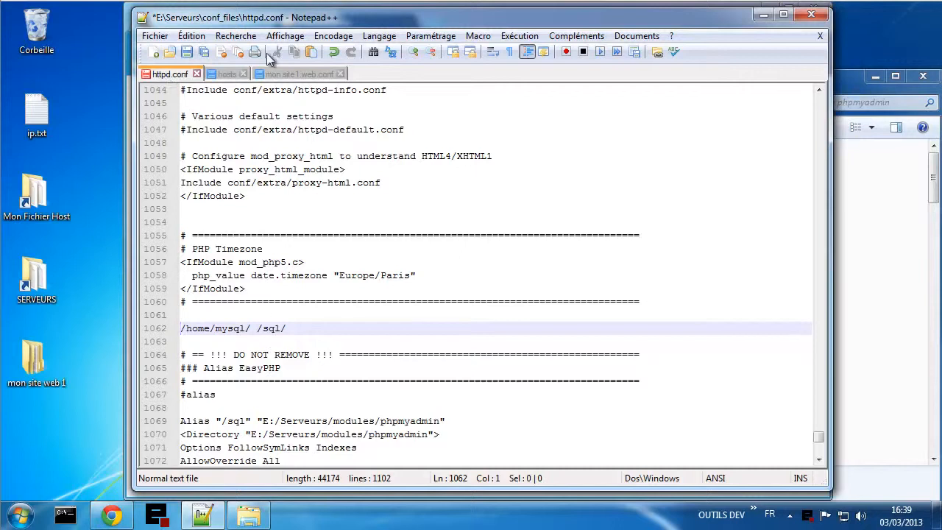
# - Find the Redirect example near line 347 and copy the words 'Redirect permanent'
pyautogui.scroll(19, 415, 324)
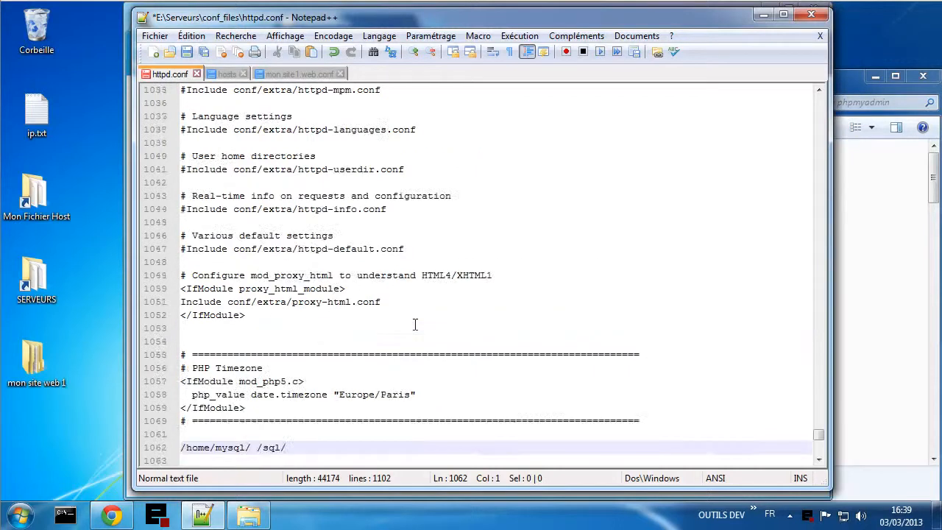
pyautogui.scroll(20, 415, 325)
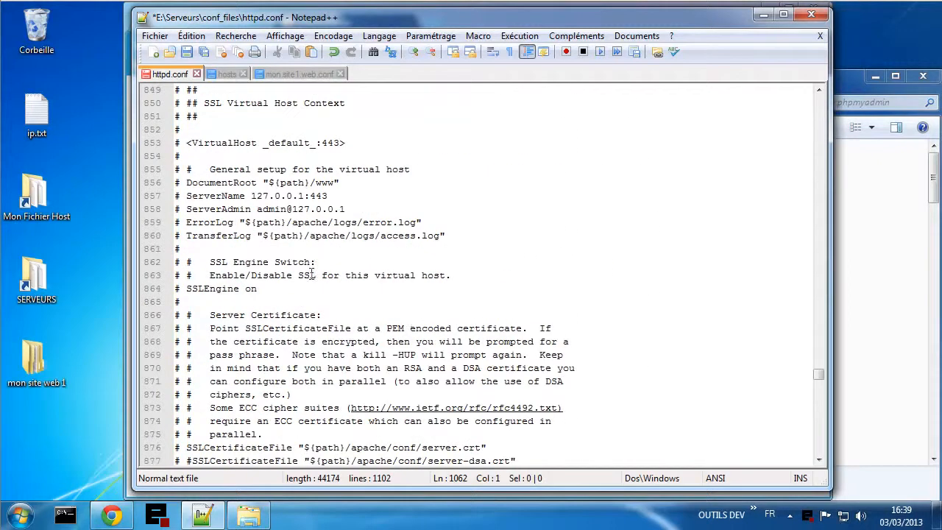
pyautogui.scroll(3, 312, 274)
pyautogui.scroll(20, 318, 272)
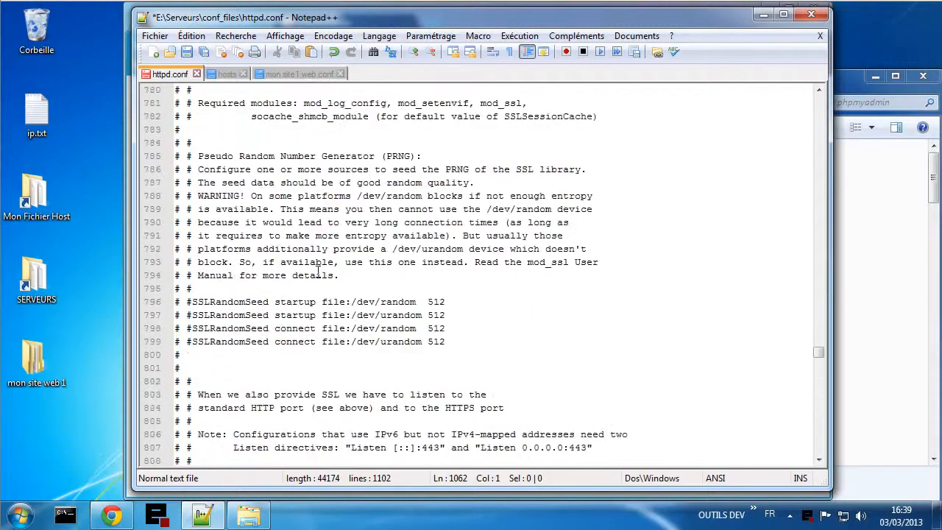
pyautogui.scroll(4, 318, 272)
pyautogui.scroll(-6, 318, 272)
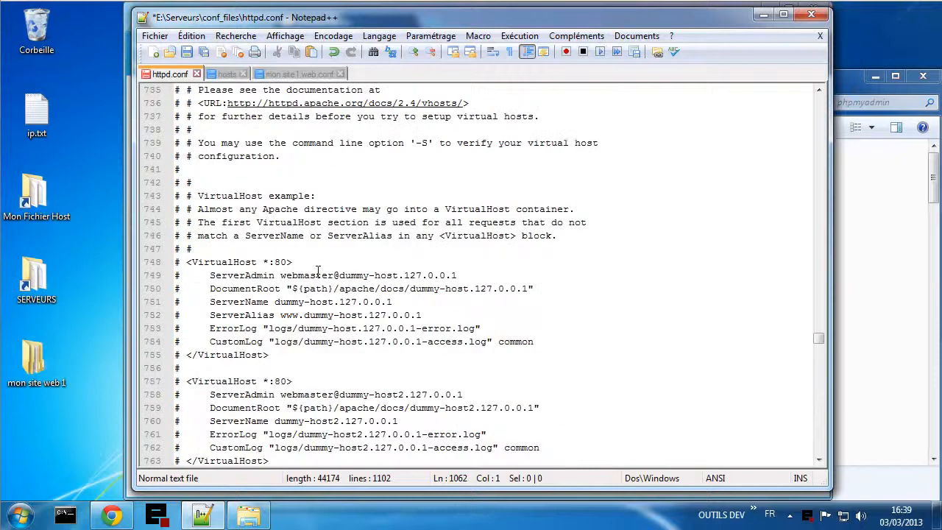
pyautogui.scroll(7, 318, 272)
pyautogui.scroll(19, 318, 273)
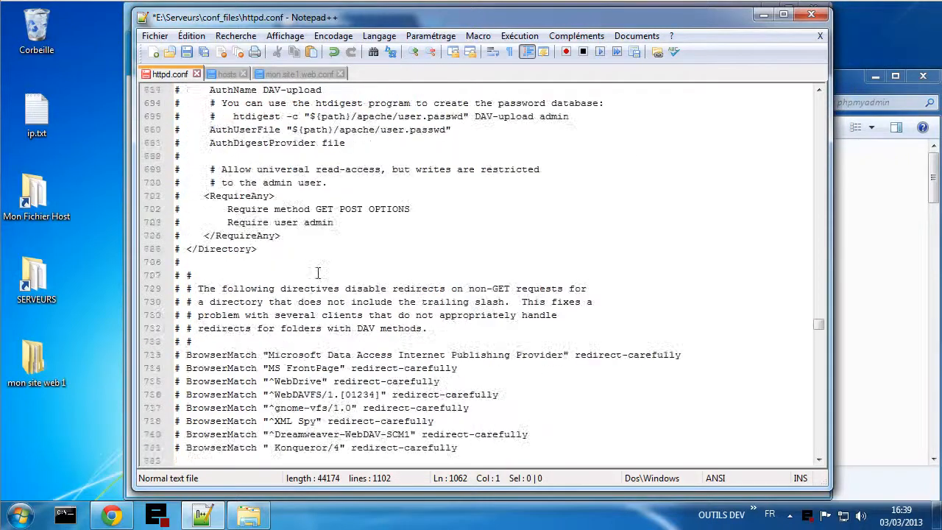
pyautogui.scroll(20, 318, 273)
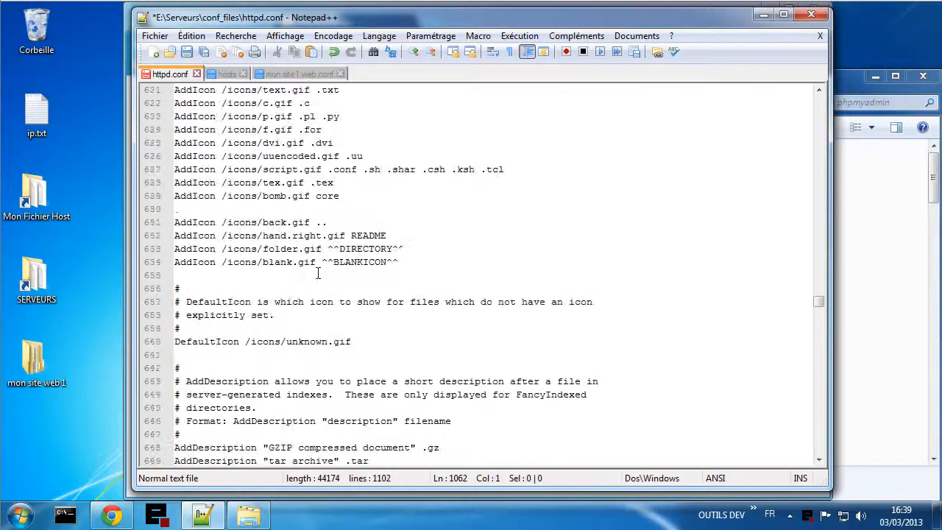
pyautogui.scroll(20, 318, 273)
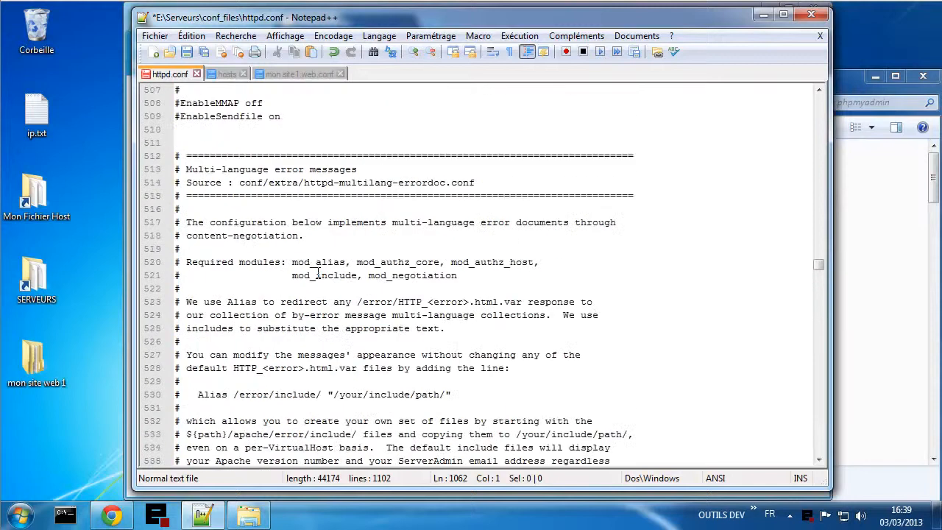
pyautogui.scroll(20, 318, 273)
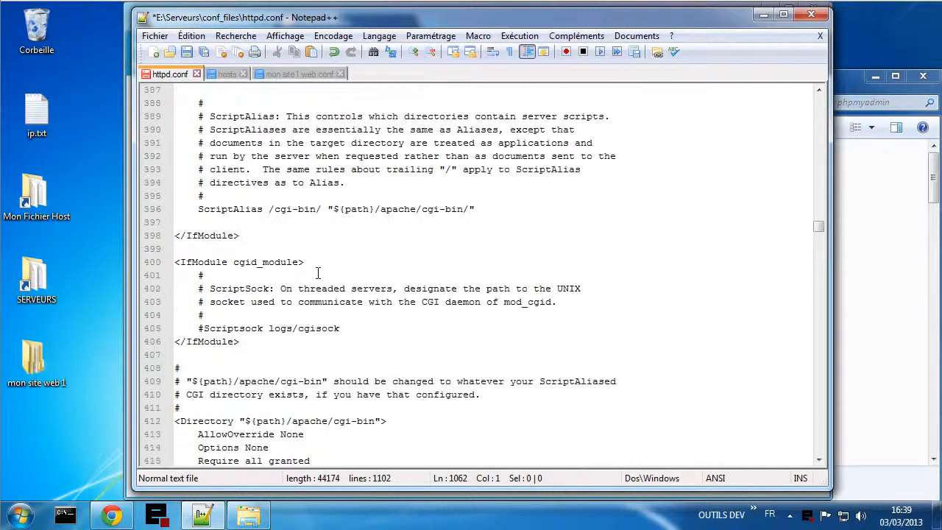
pyautogui.scroll(-2, 317, 273)
pyautogui.scroll(5, 239, 287)
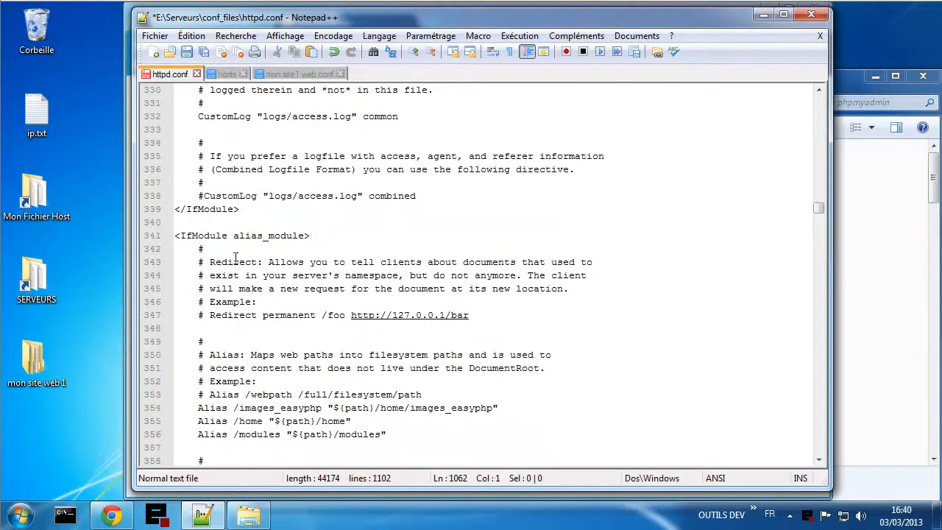
pyautogui.scroll(-3, 221, 278)
pyautogui.scroll(-4, 226, 203)
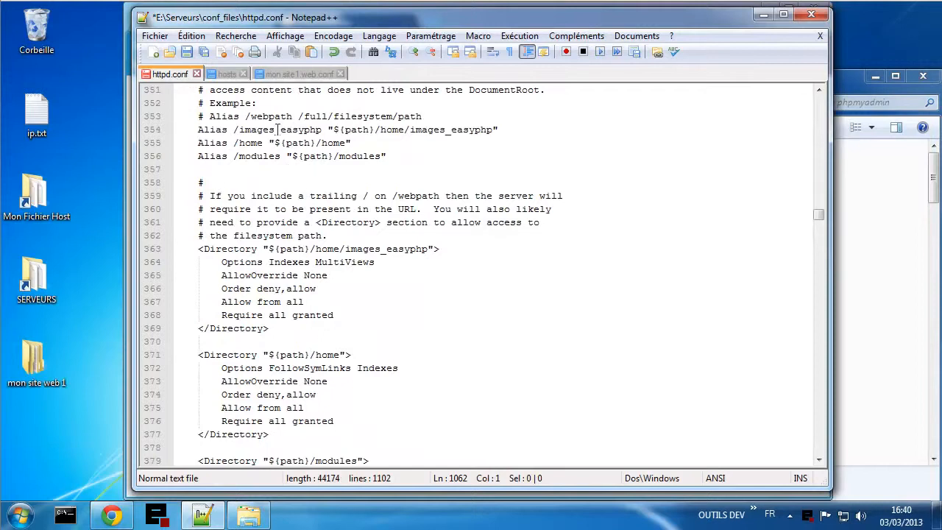
pyautogui.scroll(6, 248, 295)
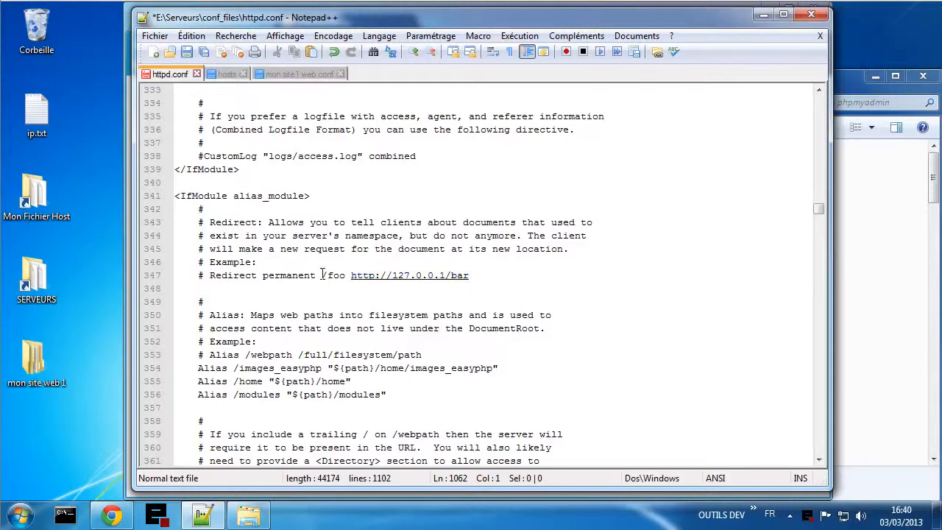
pyautogui.moveTo(322, 275); pyautogui.dragTo(346, 275)
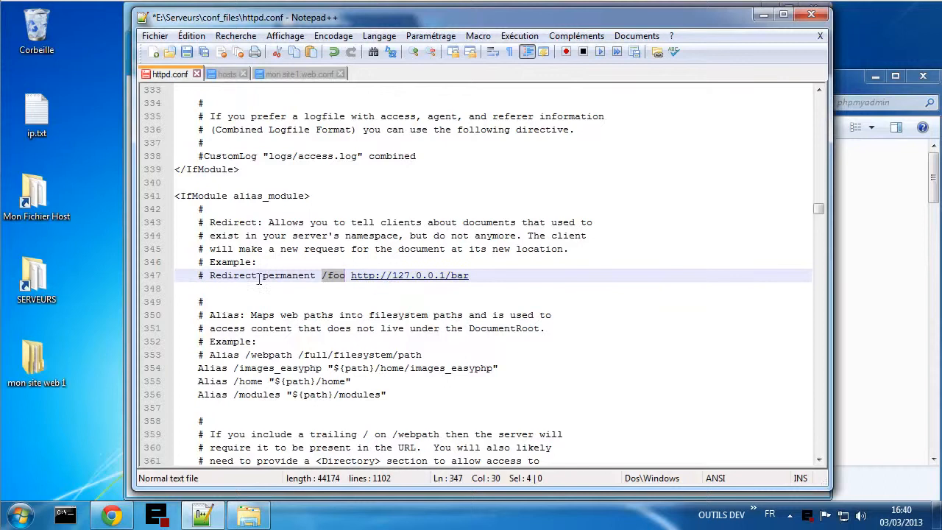
pyautogui.moveTo(213, 278); pyautogui.dragTo(317, 278)
pyautogui.rightClick(304, 277)
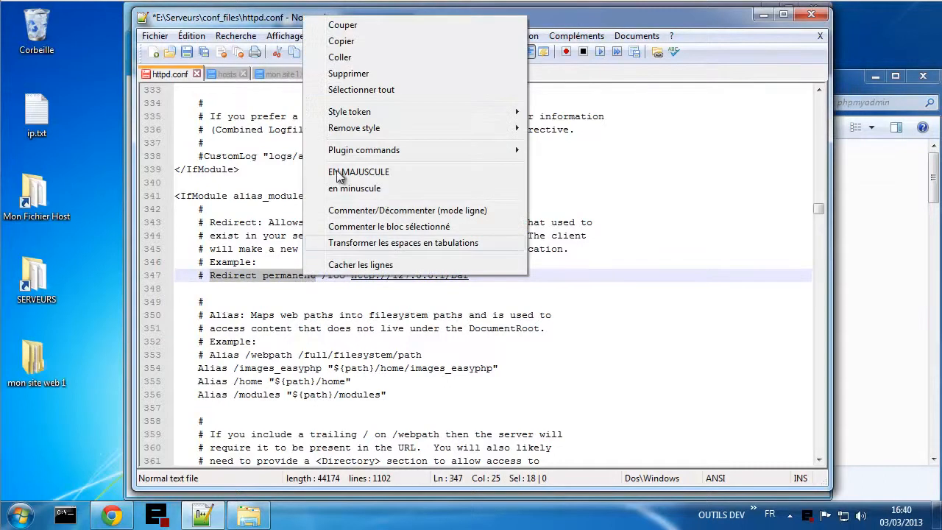
pyautogui.click(355, 42)
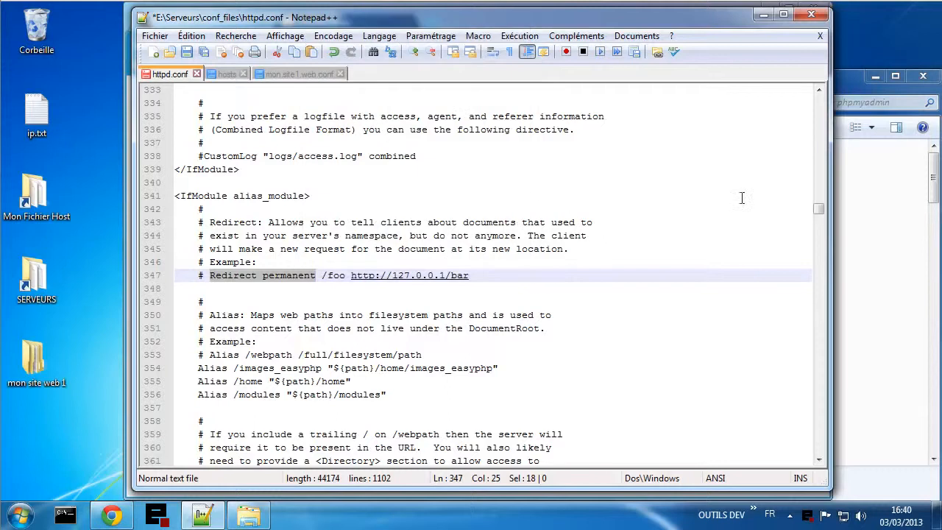
# - Make line 1062 read 'Redirect permanent /home/mysql/ /sql/' and save httpd.conf
pyautogui.moveTo(817, 221); pyautogui.dragTo(822, 453)
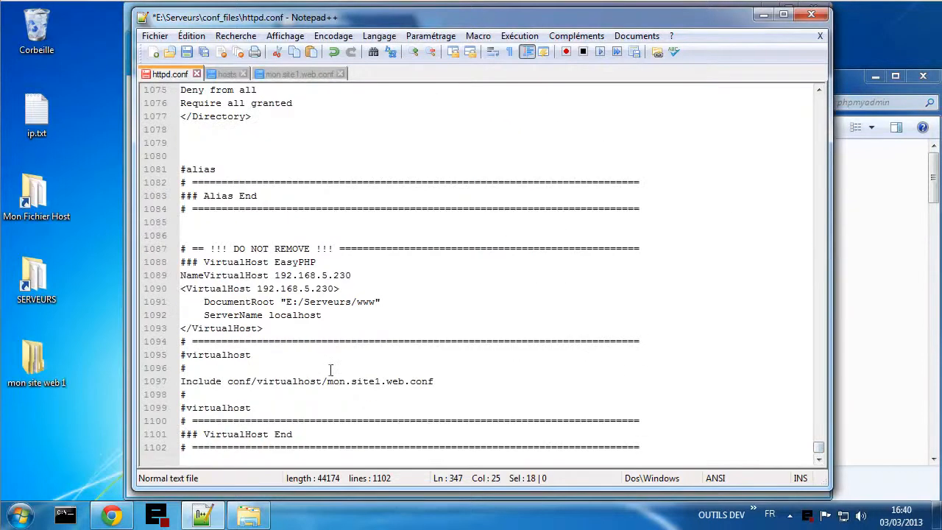
pyautogui.scroll(8, 286, 331)
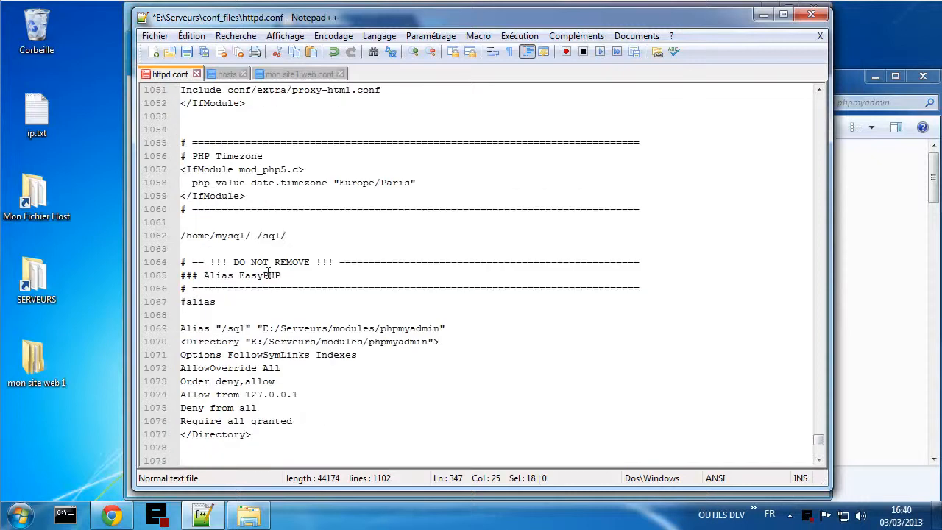
pyautogui.click(182, 236)
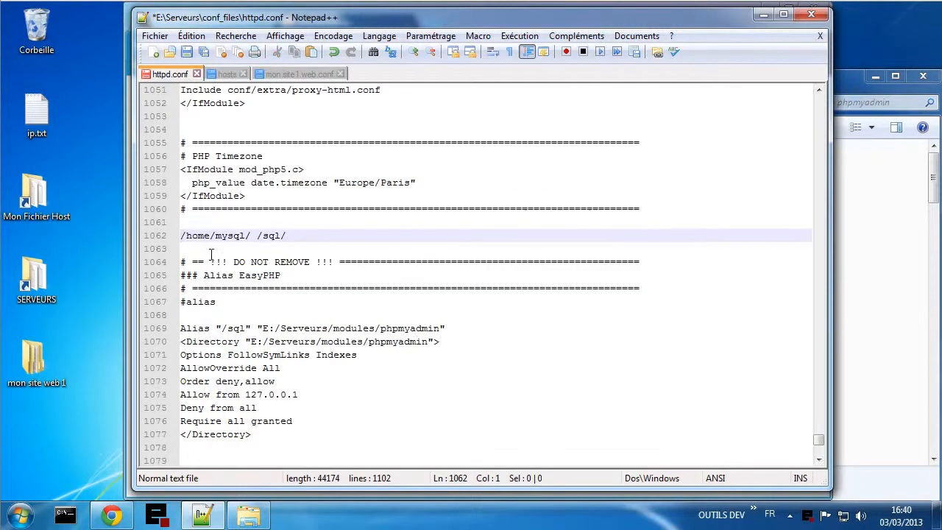
pyautogui.hotkey('ctrl', 'v')
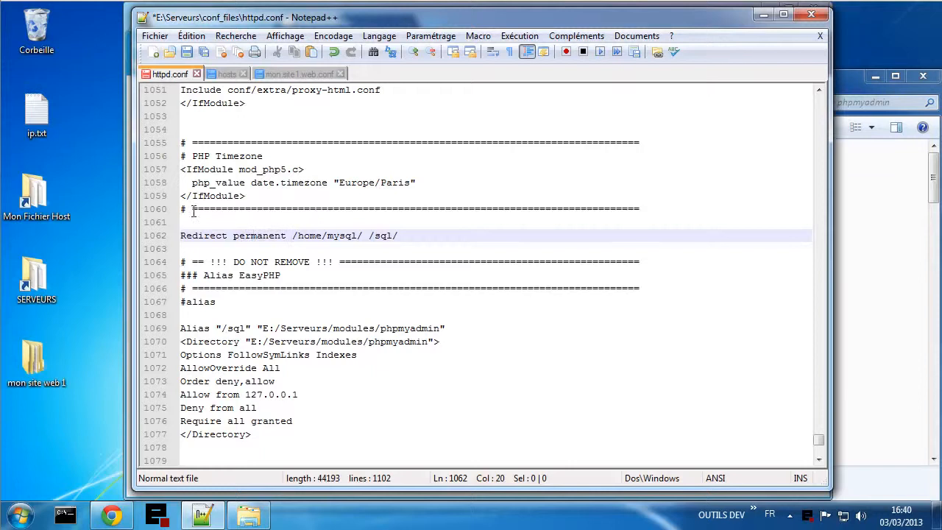
pyautogui.moveTo(292, 235); pyautogui.dragTo(399, 232)
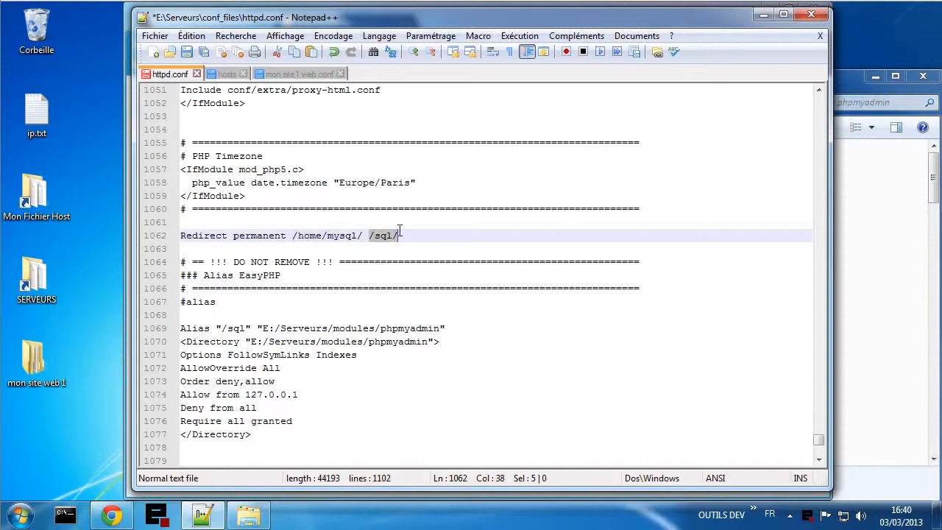
pyautogui.click(404, 238)
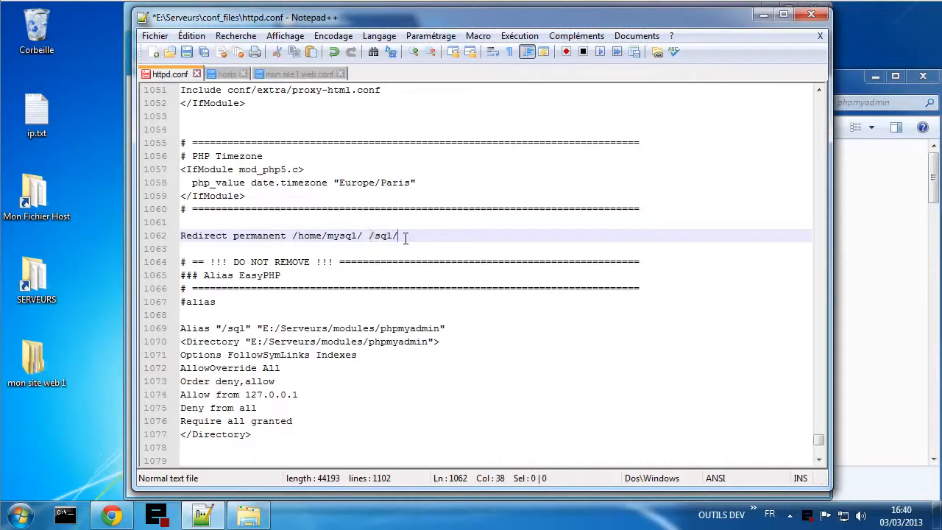
pyautogui.click(187, 53)
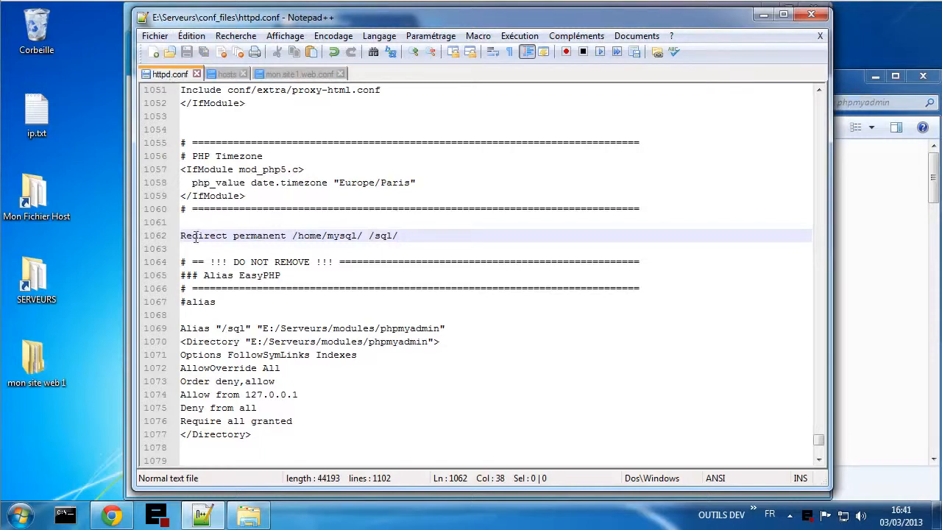
# - Open the EasyPHP control window and launch phpMyAdmin via the tray menu's Configuration > PhpMyAdmin
pyautogui.doubleClick(808, 514)
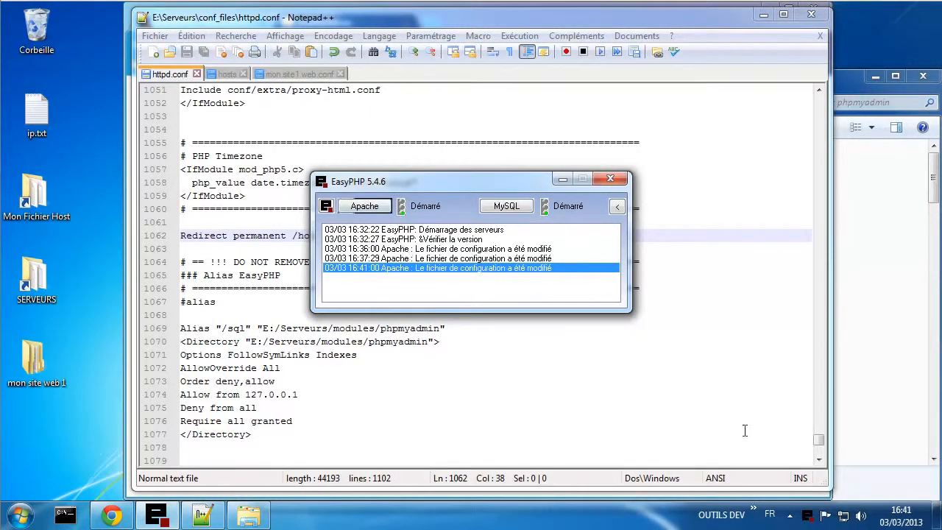
pyautogui.rightClick(809, 516)
pyautogui.moveTo(826, 394)
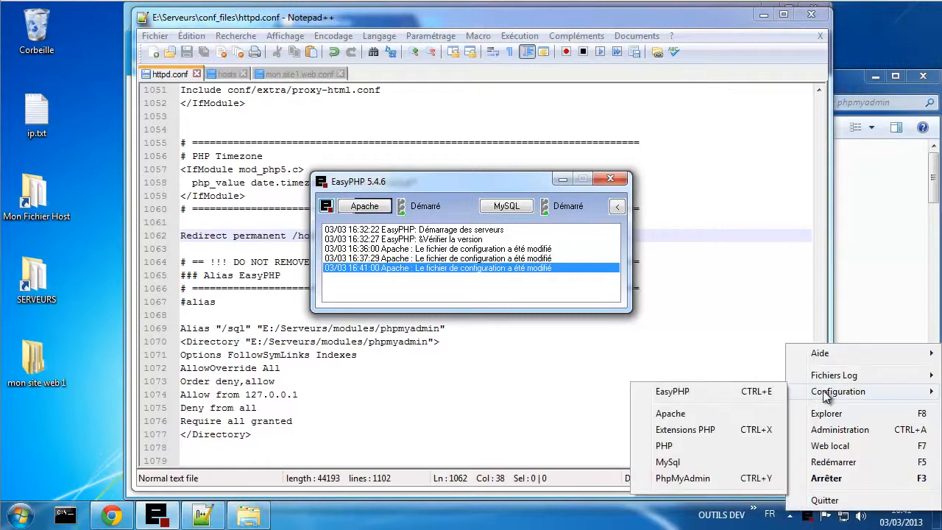
pyautogui.click(682, 479)
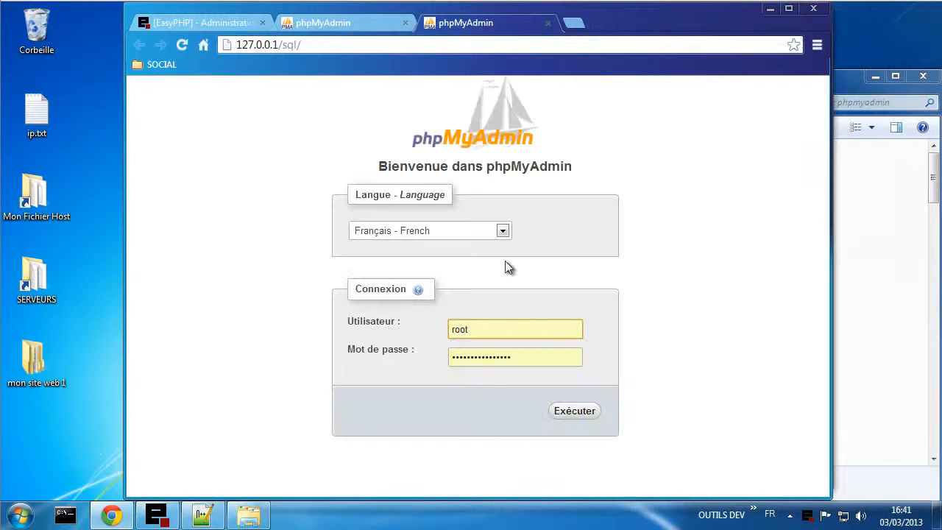
# - Close the duplicate phpMyAdmin tab and log in as root to reach the database list
pyautogui.moveTo(272, 44); pyautogui.dragTo(303, 44)
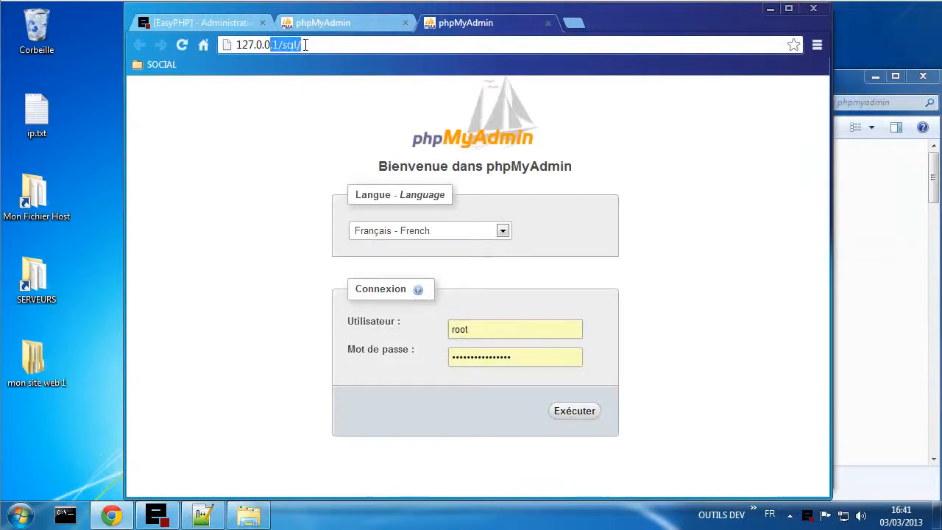
pyautogui.click(239, 284)
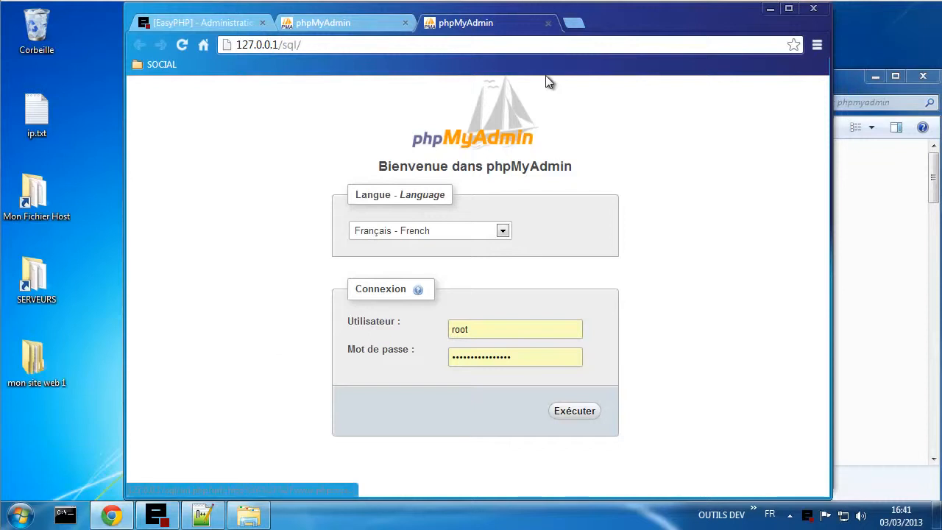
pyautogui.click(548, 23)
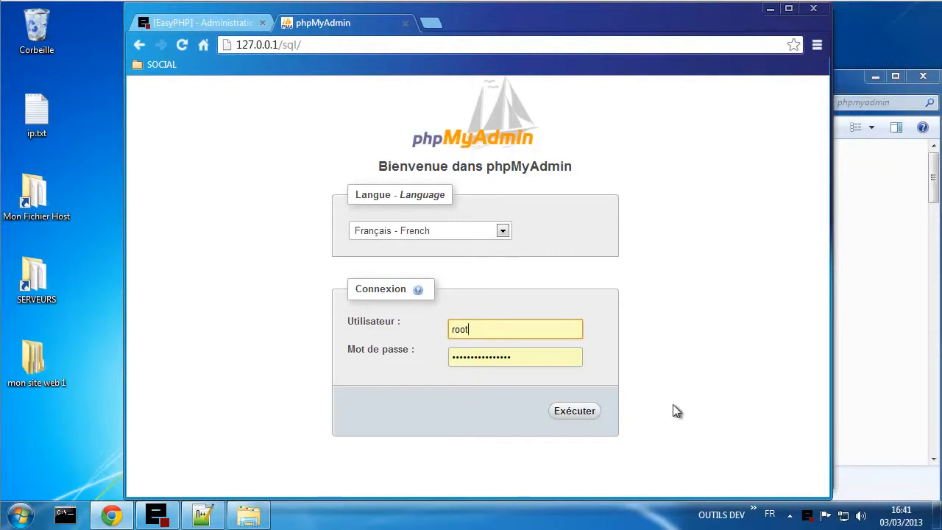
pyautogui.click(573, 412)
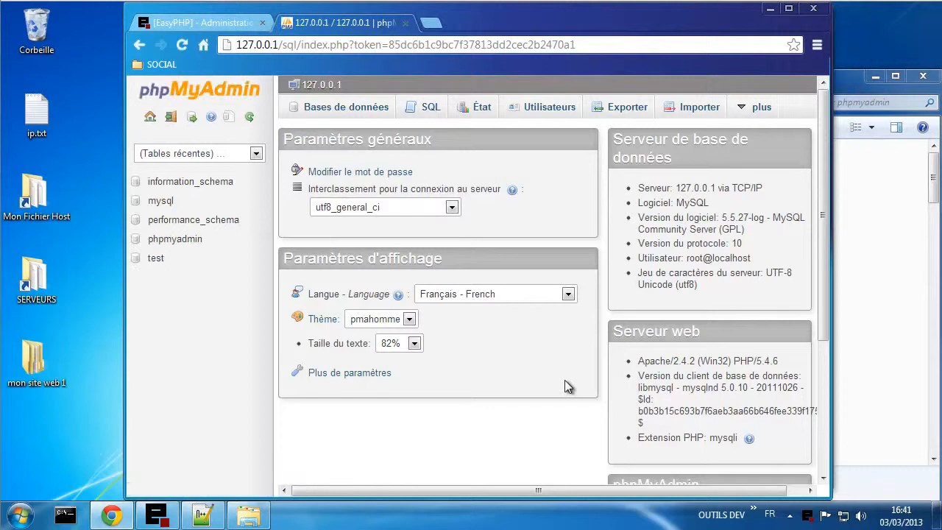
pyautogui.click(250, 515)
# - Open Config mysql.txt from the Serveurs\conf_files folder in Notepad++
pyautogui.click(491, 102)
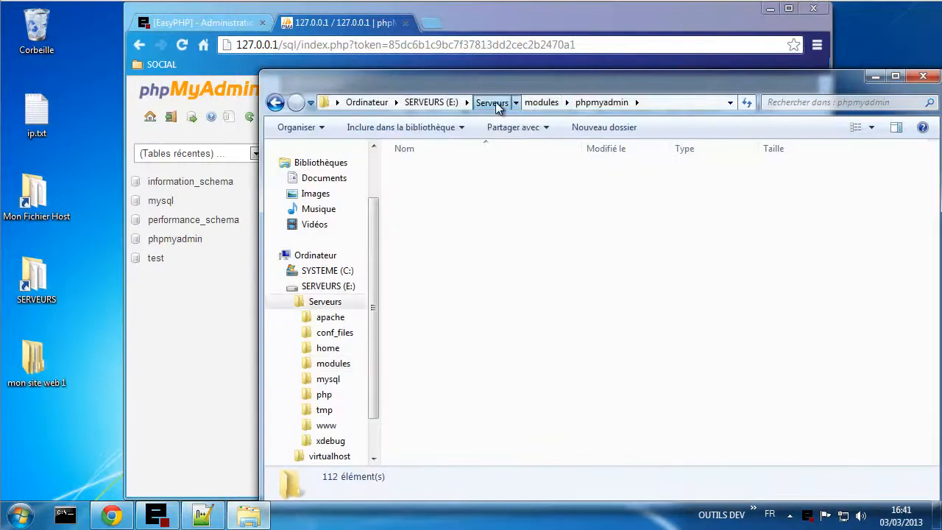
pyautogui.doubleClick(428, 187)
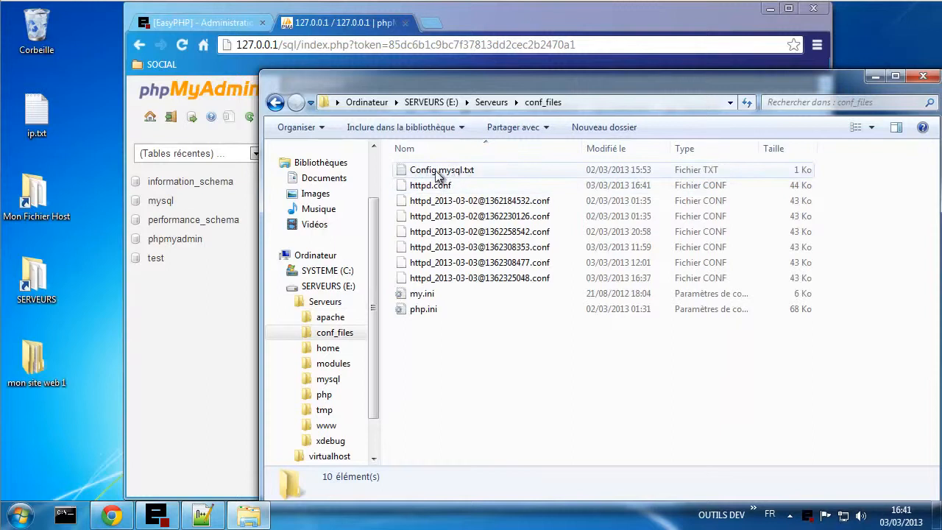
pyautogui.click(452, 170)
pyautogui.doubleClick(452, 170)
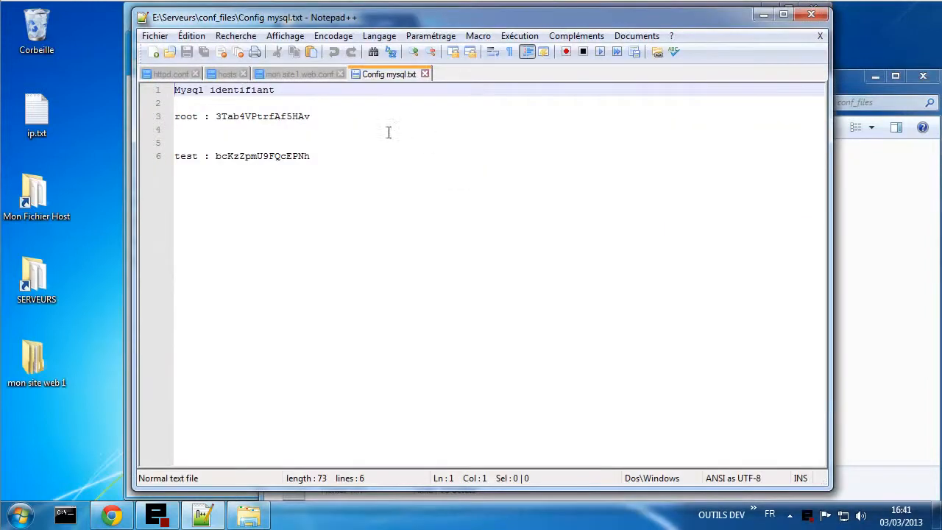
pyautogui.click(324, 155)
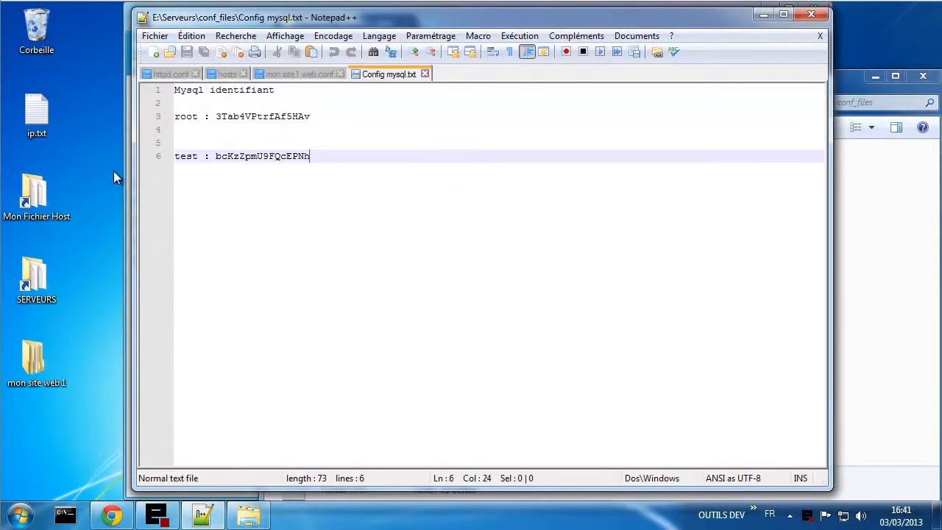
pyautogui.moveTo(177, 156); pyautogui.dragTo(315, 156)
pyautogui.click(322, 157)
# - Add headings 'administrateur MySQL' and 'Utilisateur de test avec BDD test', plus blank lines below
pyautogui.click(209, 91)
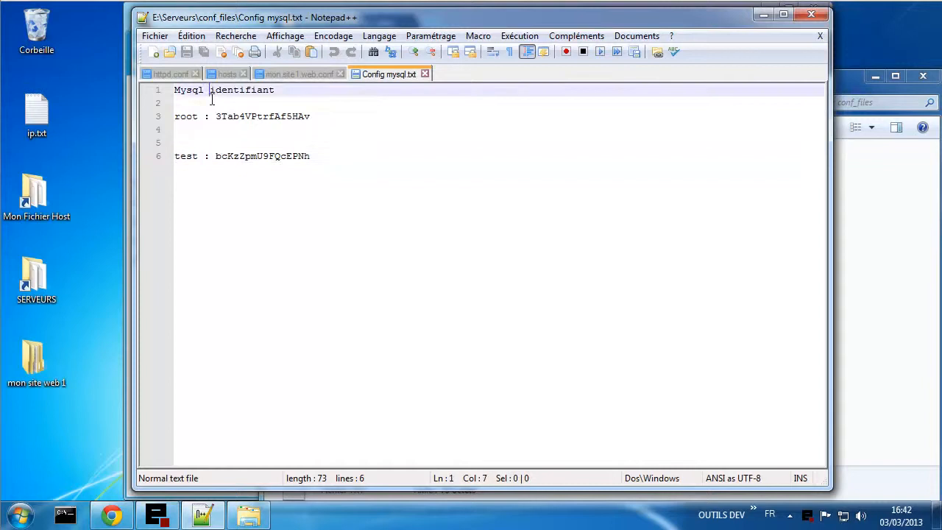
pyautogui.click(320, 99)
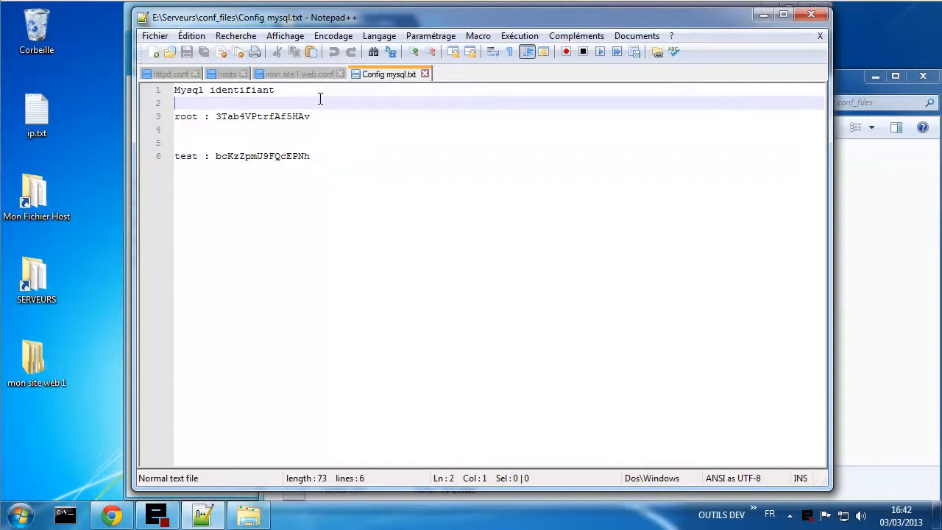
pyautogui.press('Return')
pyautogui.write('admi')
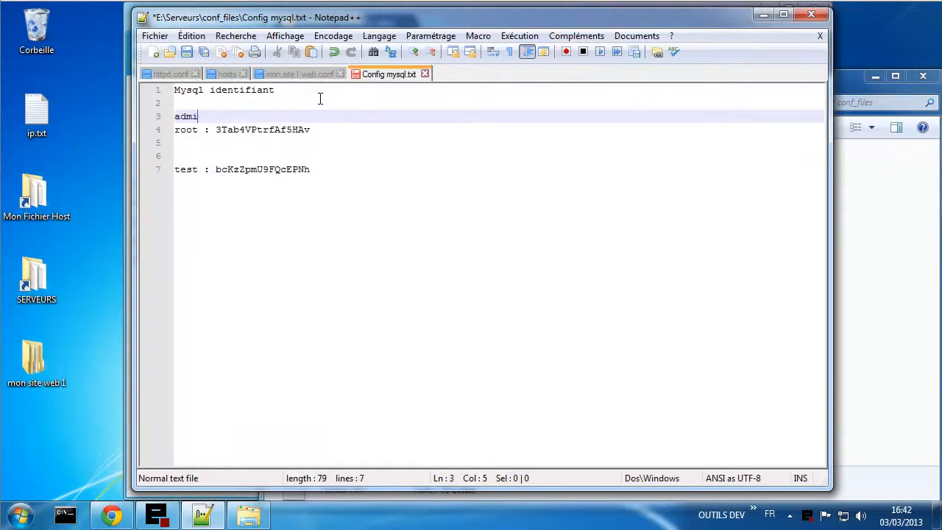
pyautogui.write('nistrateur ')
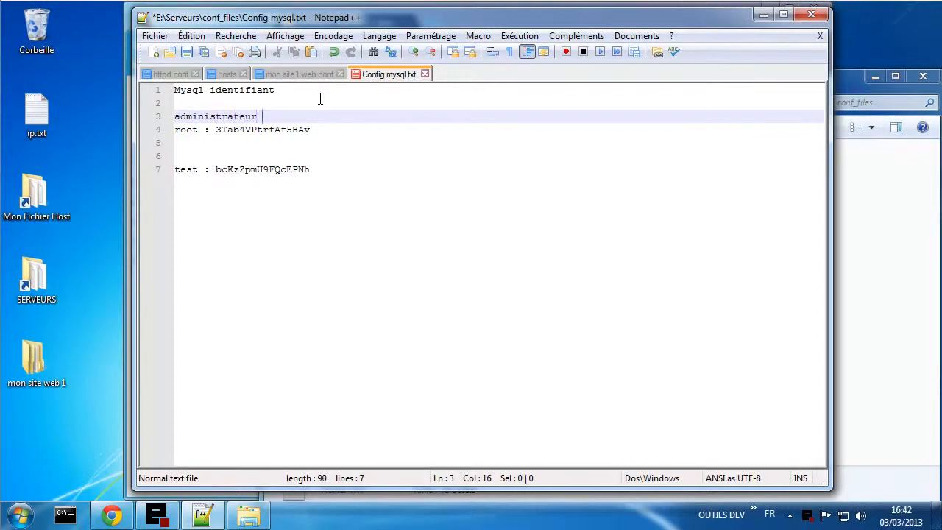
pyautogui.write('MySQL')
pyautogui.click(196, 156)
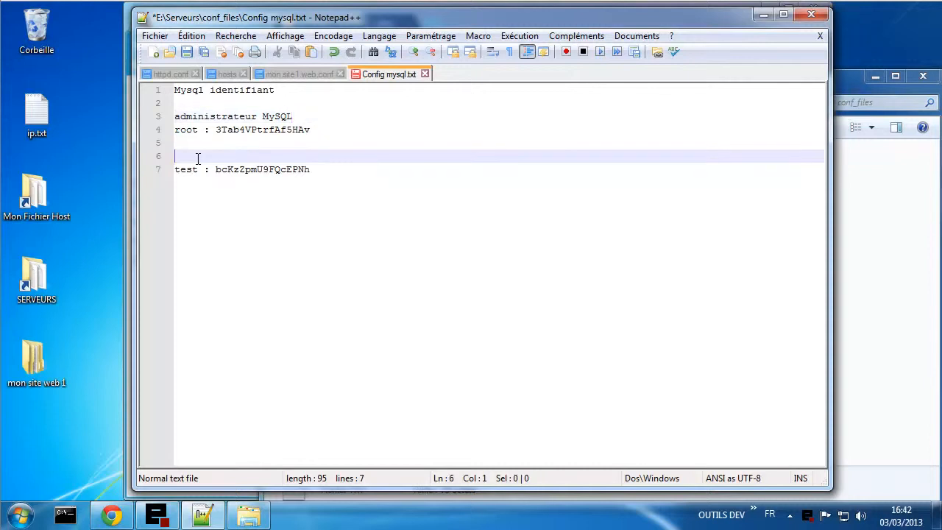
pyautogui.write('Utilisateur ')
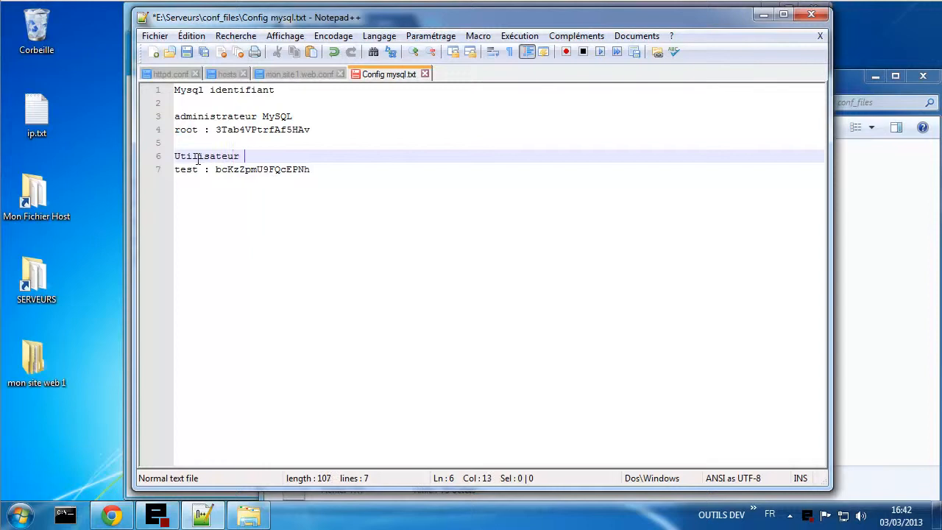
pyautogui.write('de test avec BDD test')
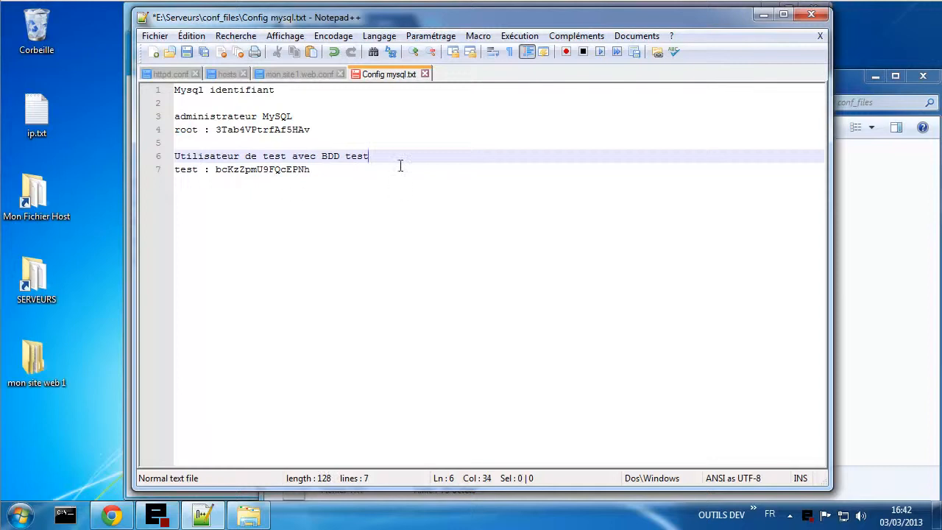
pyautogui.press('Down')
pyautogui.press('Return')
pyautogui.press('Return')
pyautogui.press('Return')
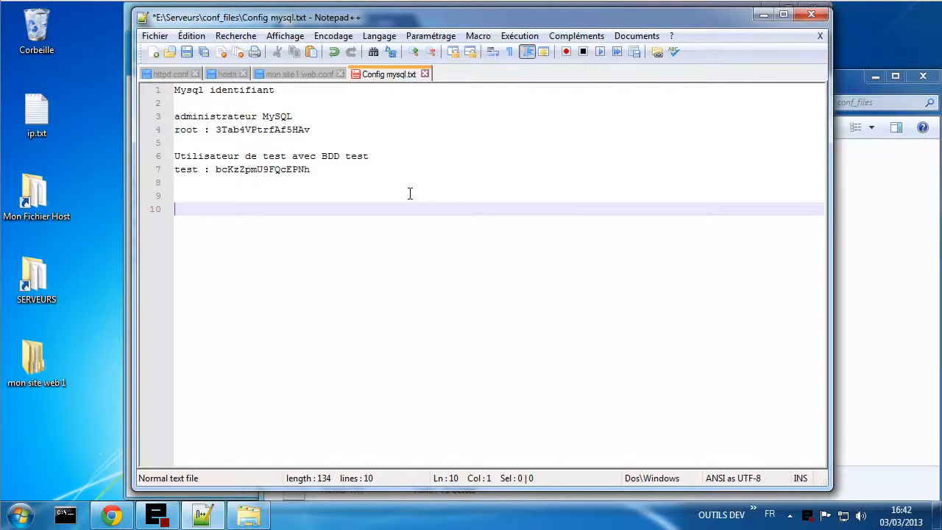
# - Add the 'Utilisateurs de site web' heading with lines 'Site 1 :', 'Site 2 :' and 'Site 3'
pyautogui.write('Utilisateurs de s')
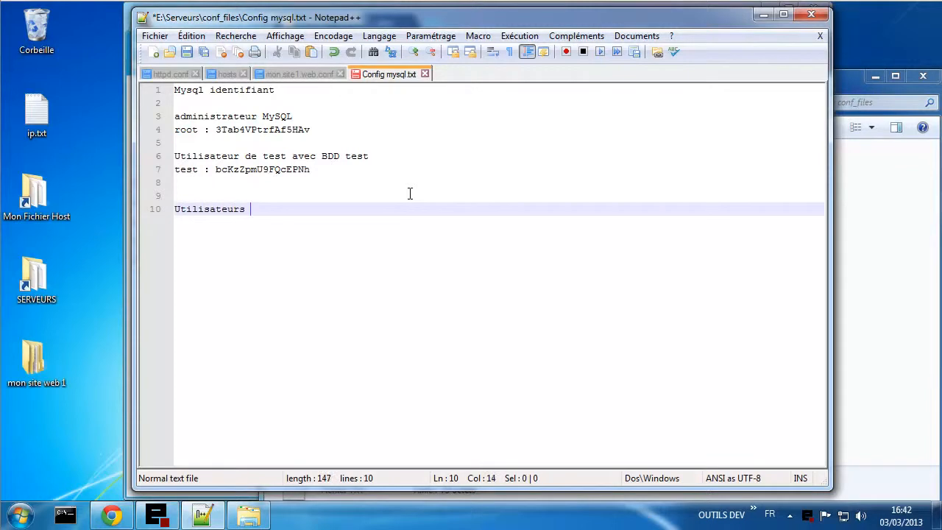
pyautogui.write('ite web')
pyautogui.press('Return')
pyautogui.press('Return')
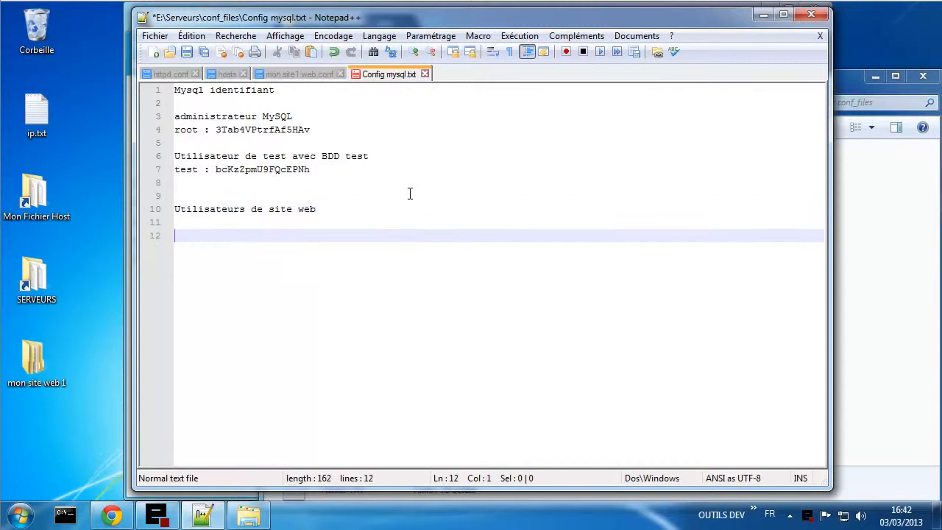
pyautogui.write('Site 1 :')
pyautogui.press('Return')
pyautogui.press('Return')
pyautogui.press('Return')
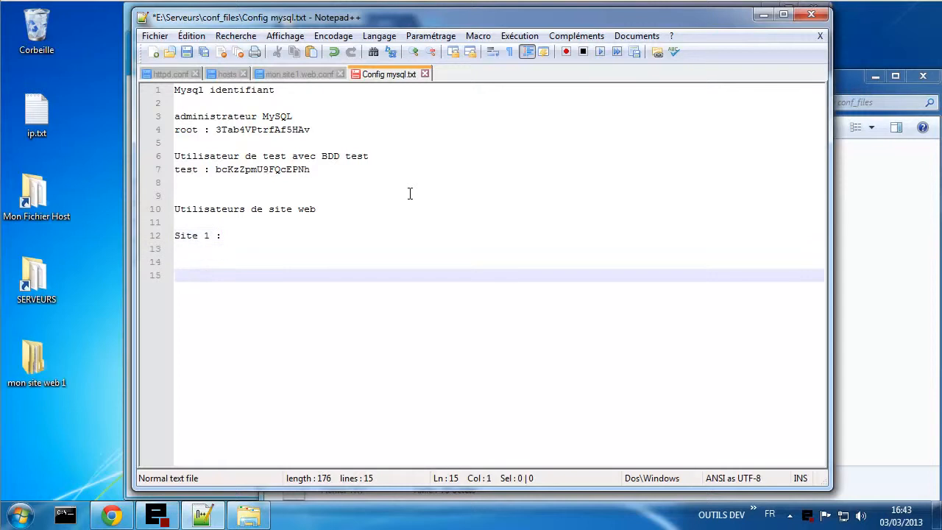
pyautogui.write('Site 2 :')
pyautogui.press('Return')
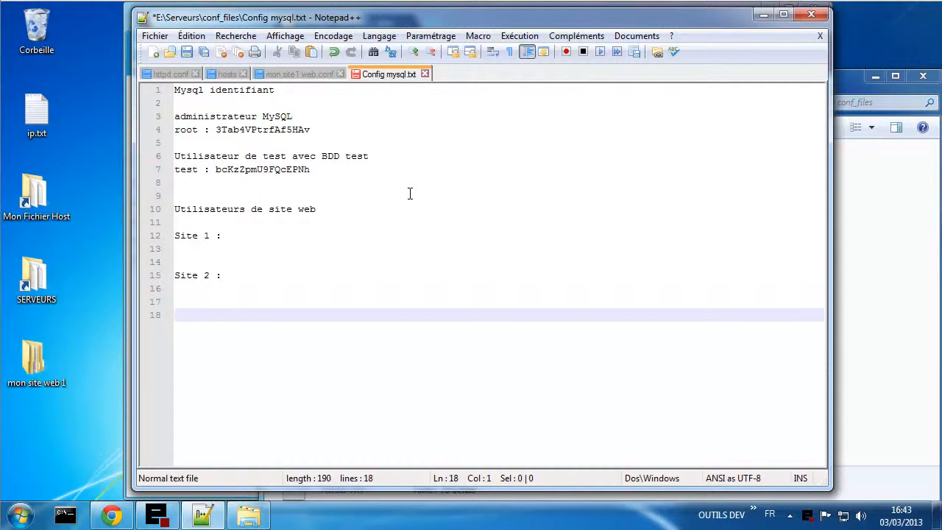
pyautogui.write('Site 3 :')
# - Write the webuser names after the Site 1, Site 2 and Site 3 labels
pyautogui.click(349, 233)
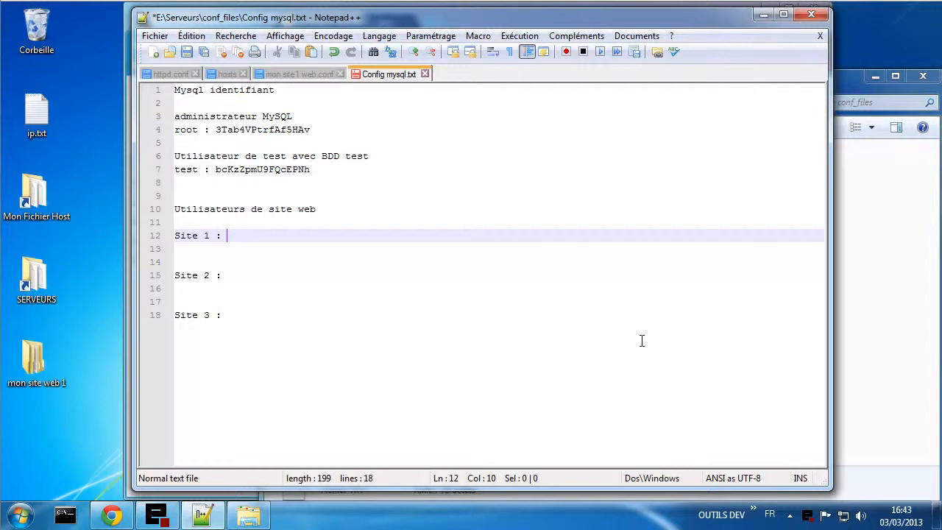
pyautogui.write('web')
pyautogui.press('Down')
pyautogui.press('Down')
pyautogui.press('Down')
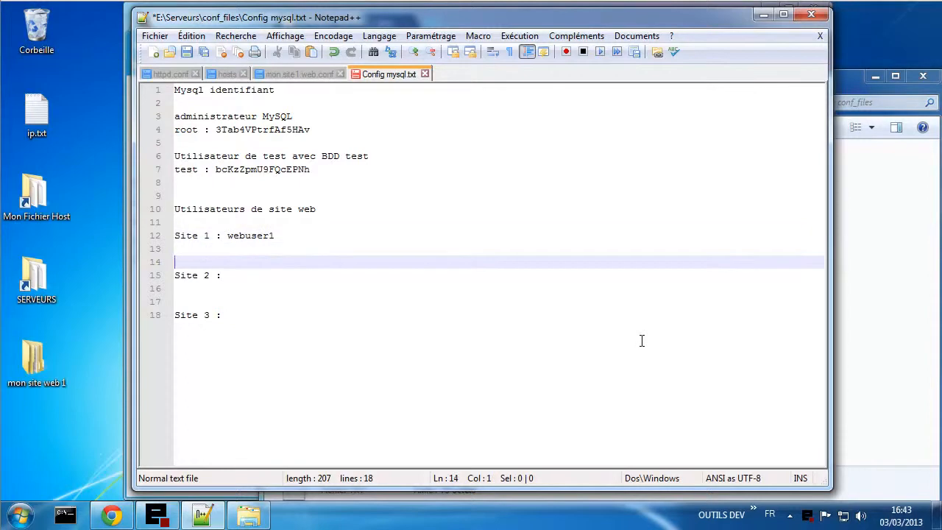
pyautogui.press('Tab')
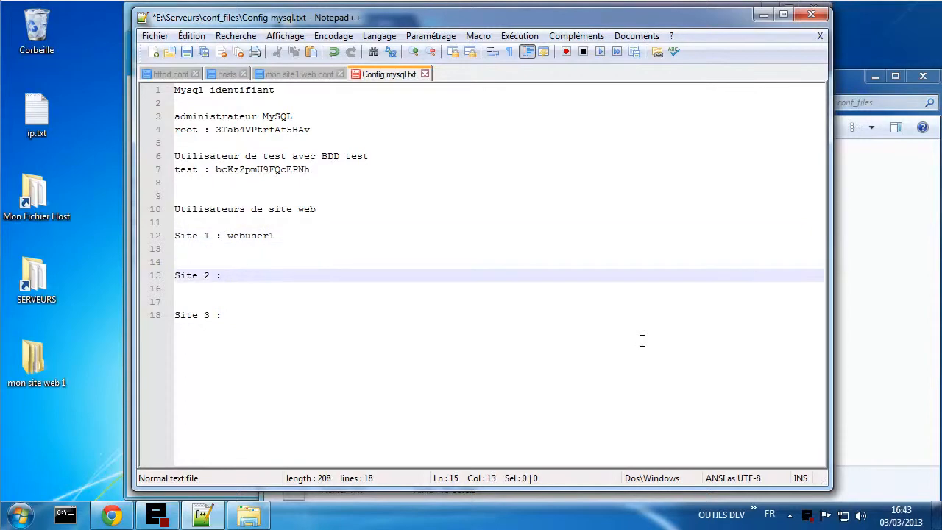
pyautogui.press('Left')
pyautogui.write('webuser')
pyautogui.press('Down')
pyautogui.press('Down')
pyautogui.press('Down')
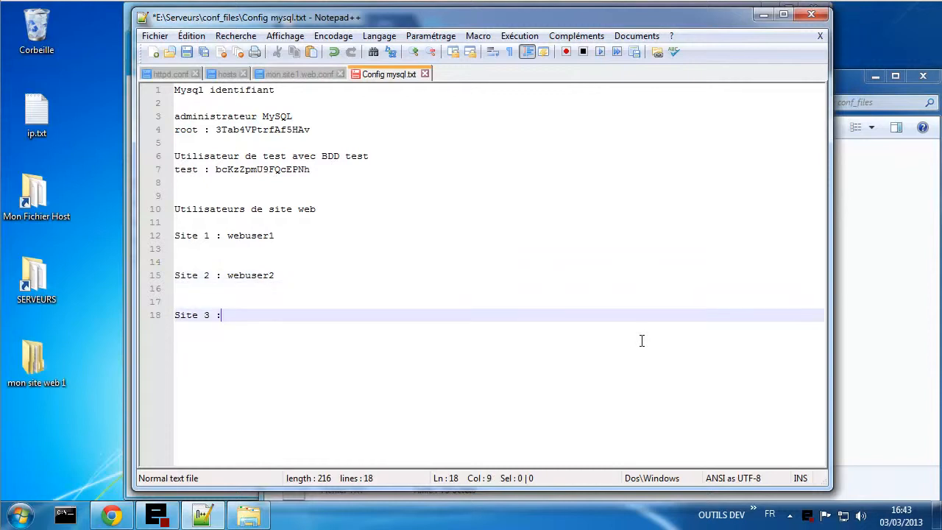
pyautogui.write('webuser3')
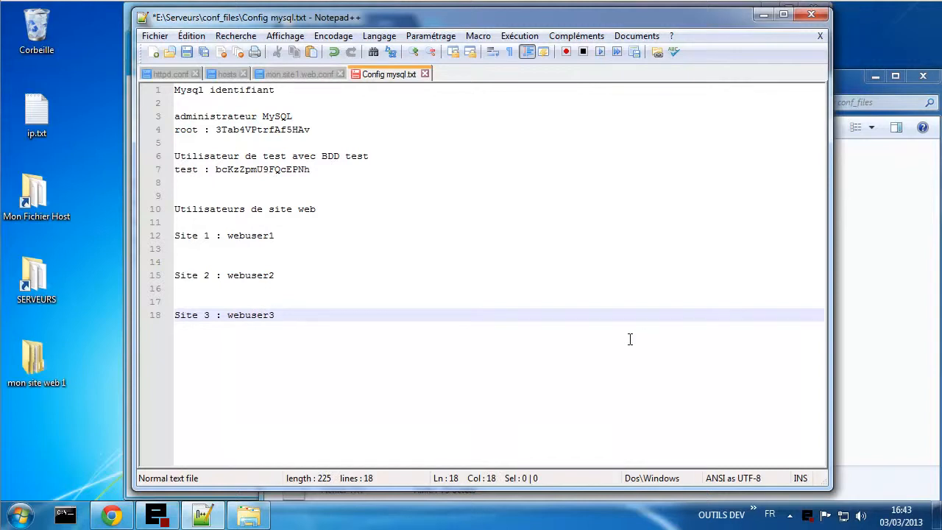
# - Append '->' arrows after each webuser name on the three site lines
pyautogui.click(292, 236)
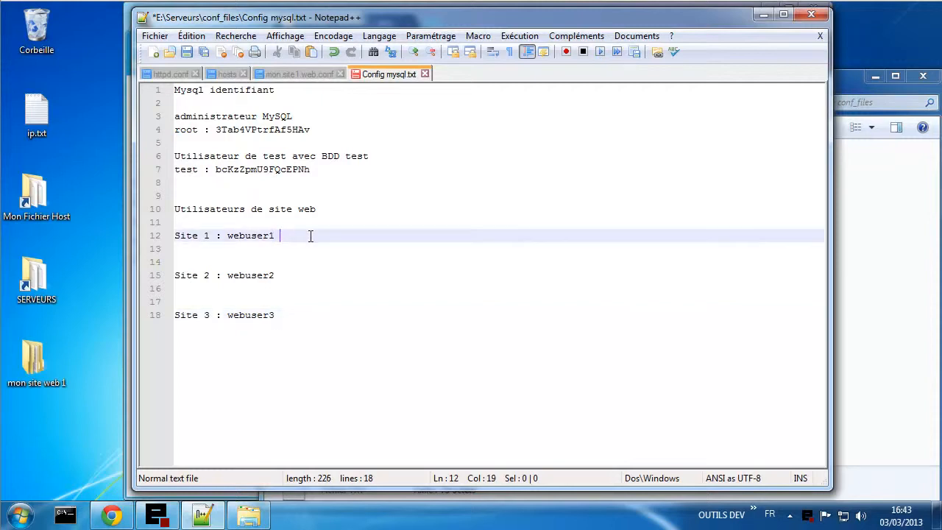
pyautogui.write('->')
pyautogui.click(302, 274)
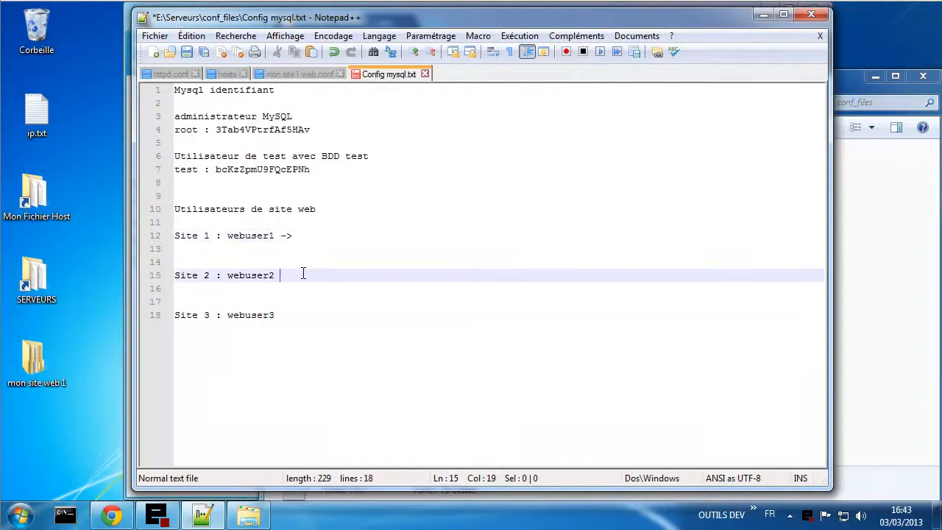
pyautogui.write('->')
pyautogui.click(295, 314)
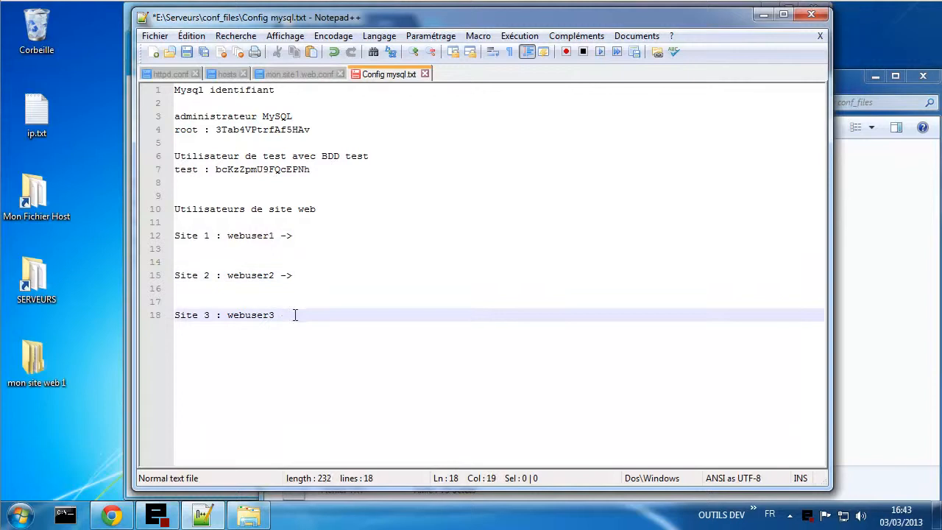
pyautogui.write('->')
pyautogui.click(312, 277)
pyautogui.click(312, 235)
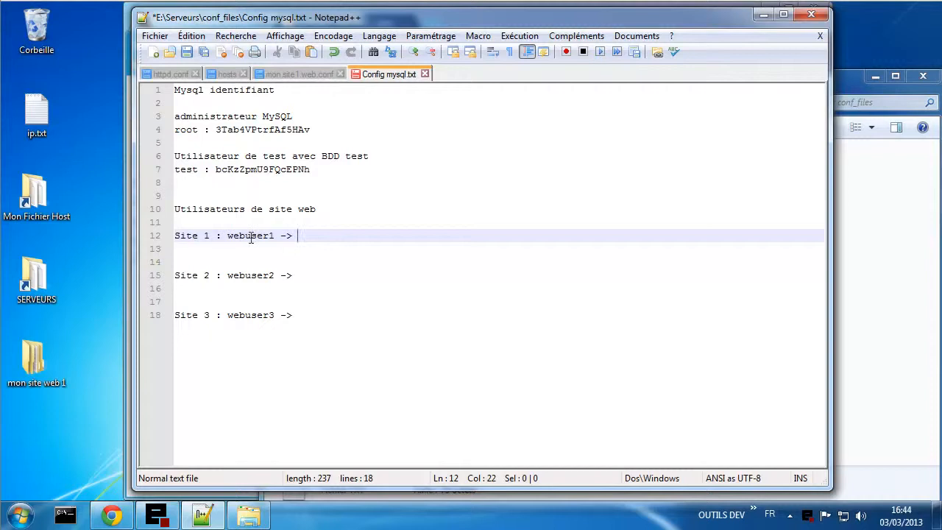
# - Start a new phpMyAdmin user named webuser1 with Client set to Local
pyautogui.moveTo(126, 518)
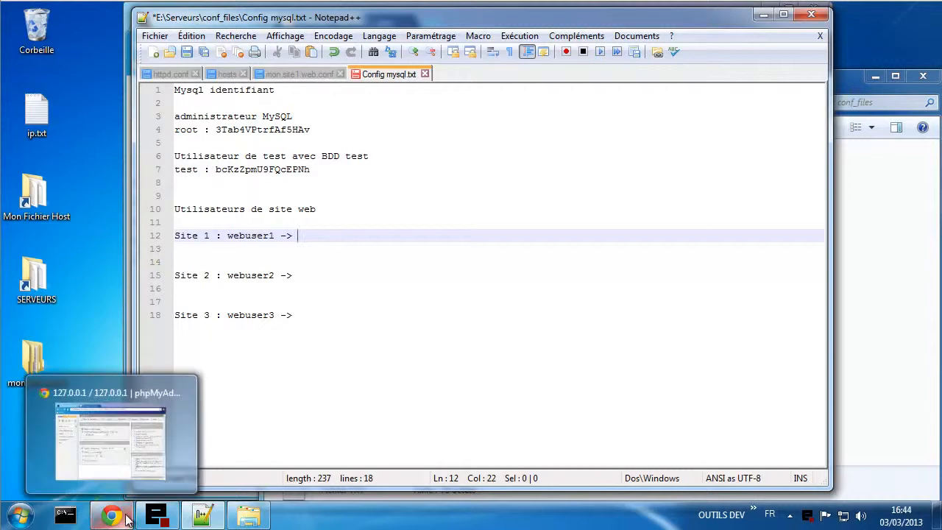
pyautogui.click(130, 462)
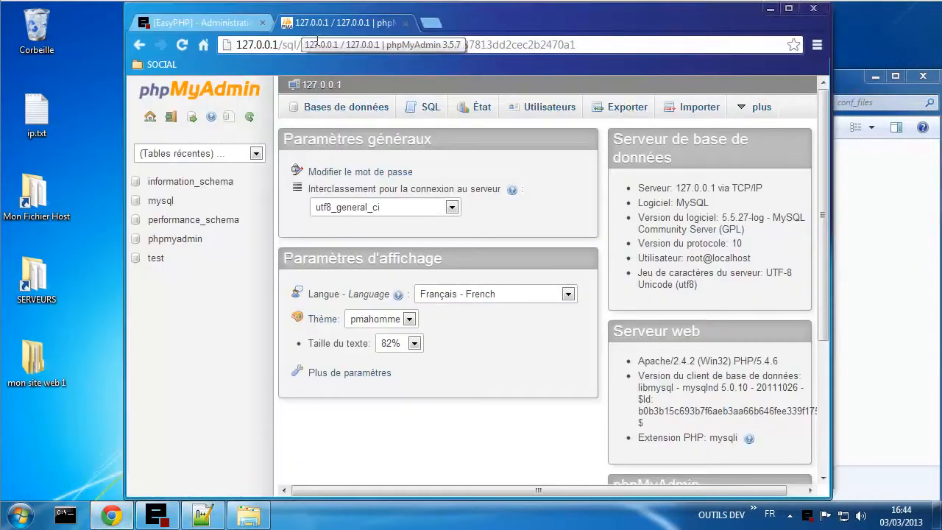
pyautogui.click(551, 111)
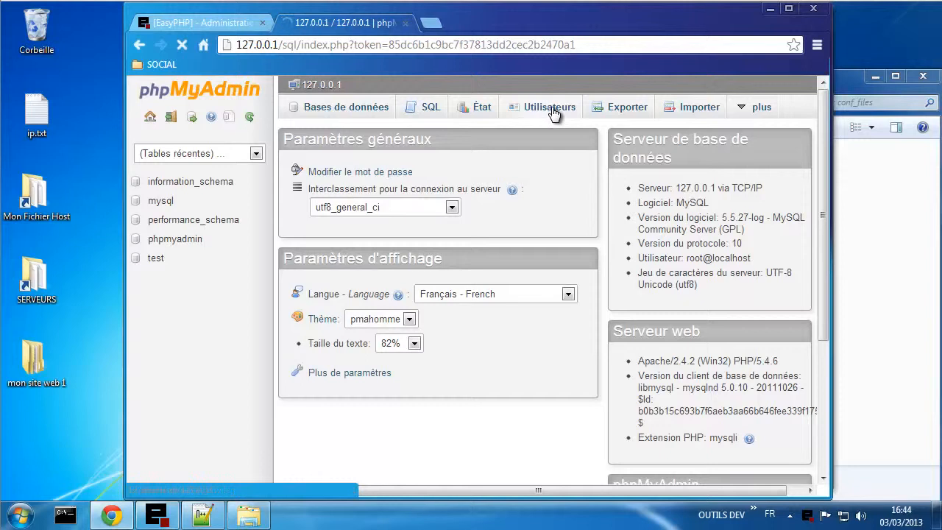
pyautogui.scroll(-1, 502, 313)
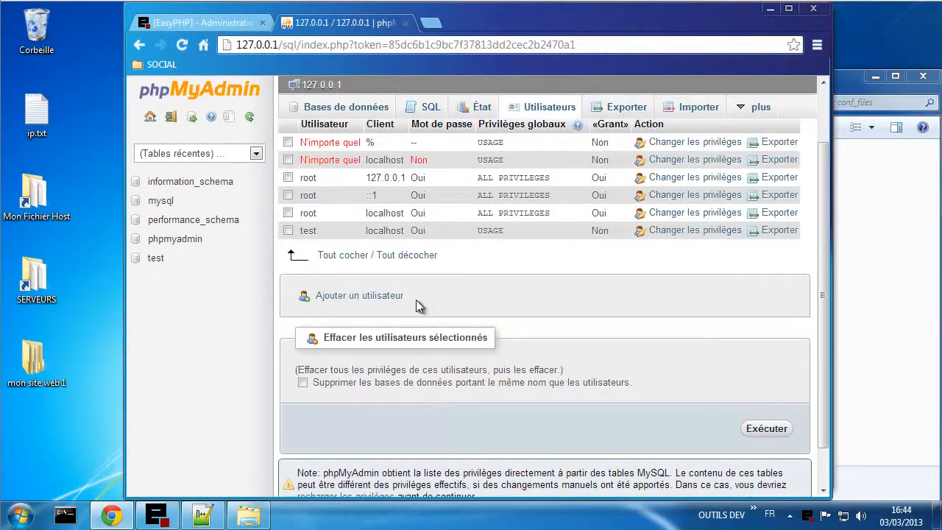
pyautogui.click(368, 298)
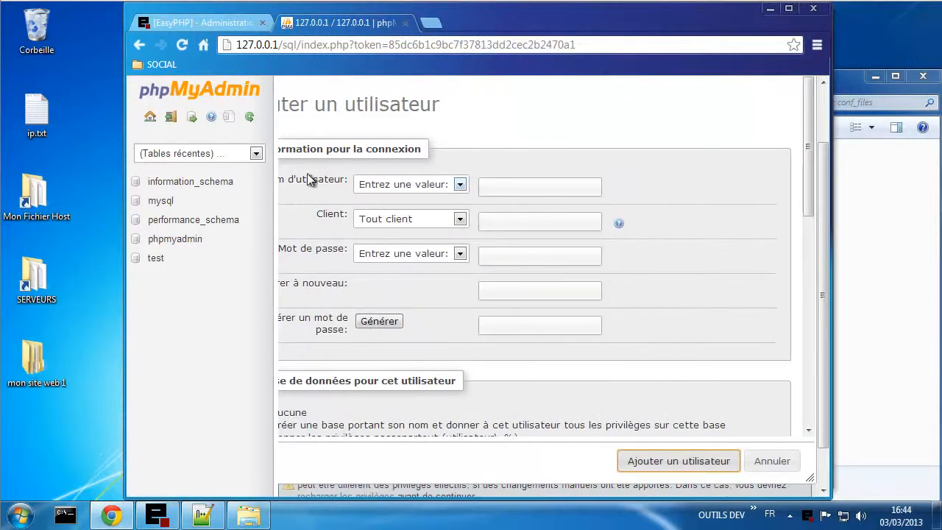
pyautogui.click(506, 187)
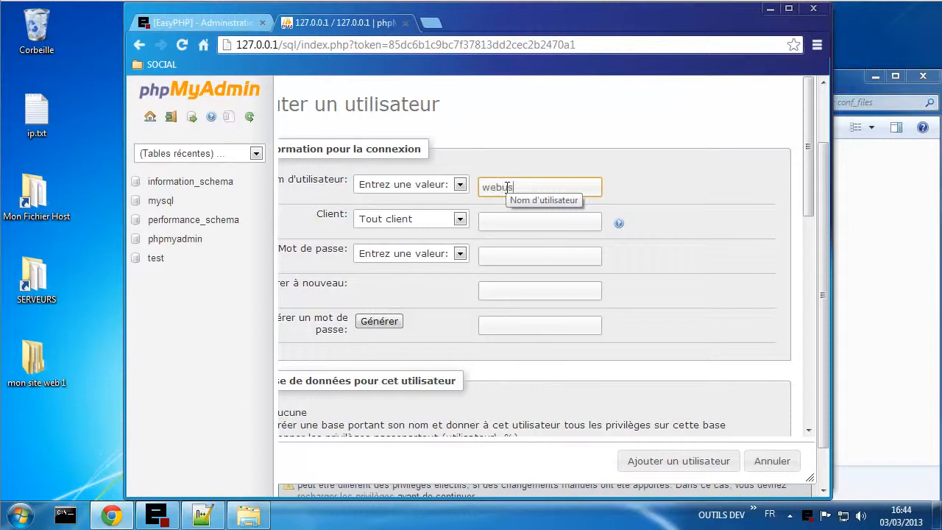
pyautogui.write('webuser1')
pyautogui.click(390, 220)
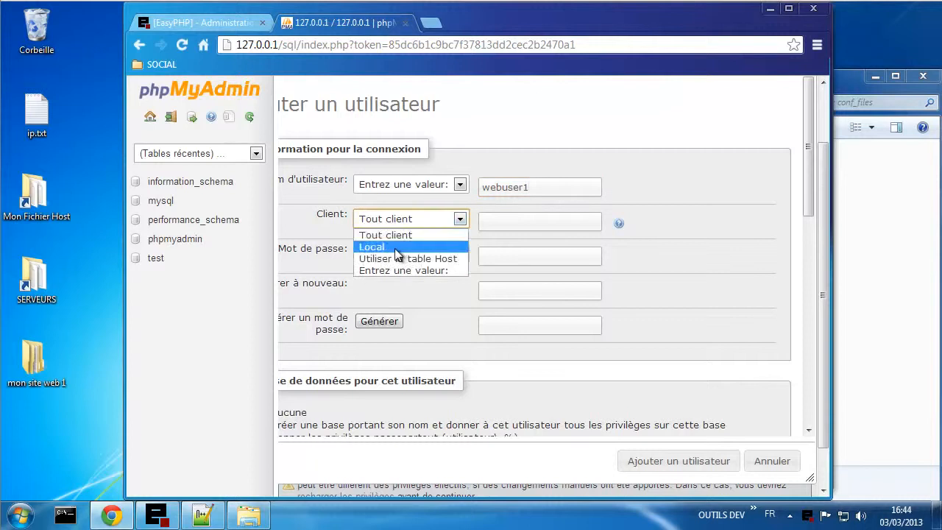
pyautogui.click(376, 246)
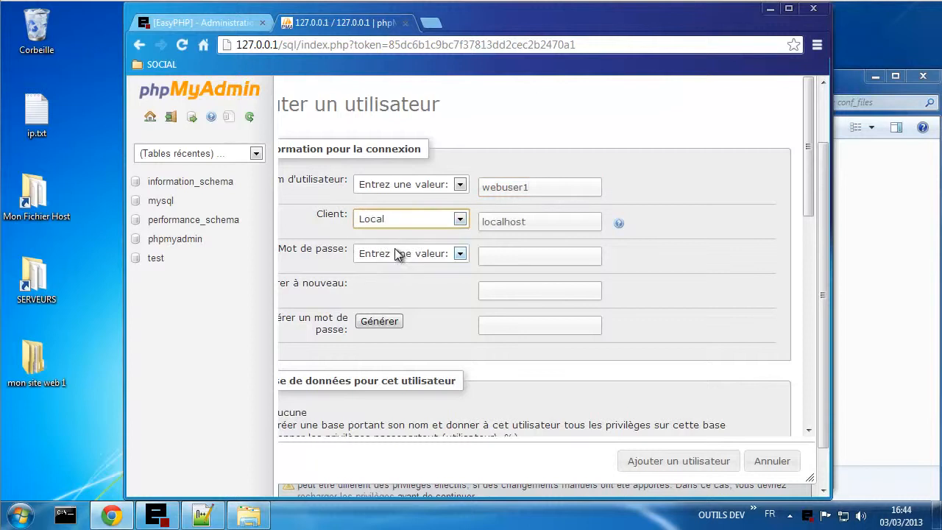
# - Generate and copy webuser1's password, choose 'Créer une base portant son nom', and create the account
pyautogui.click(394, 323)
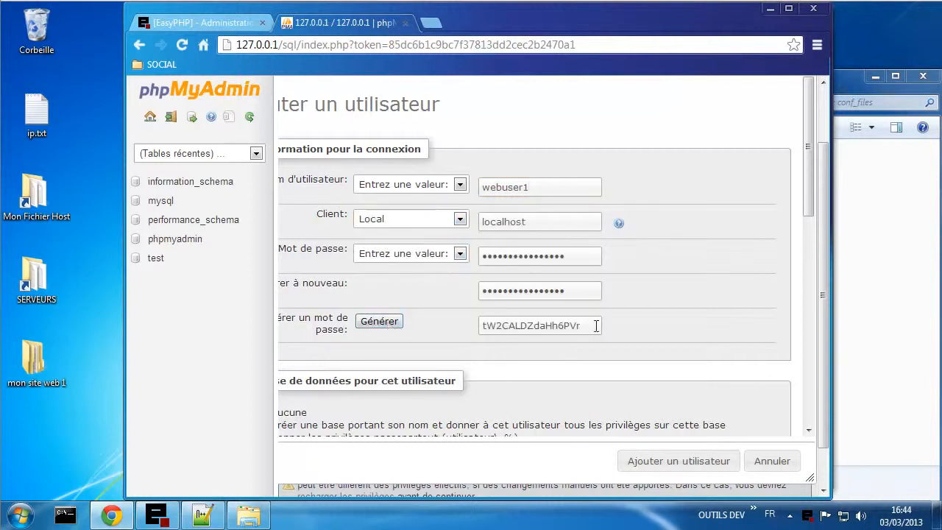
pyautogui.moveTo(596, 326); pyautogui.dragTo(420, 330)
pyautogui.hotkey('ctrl', 'c')
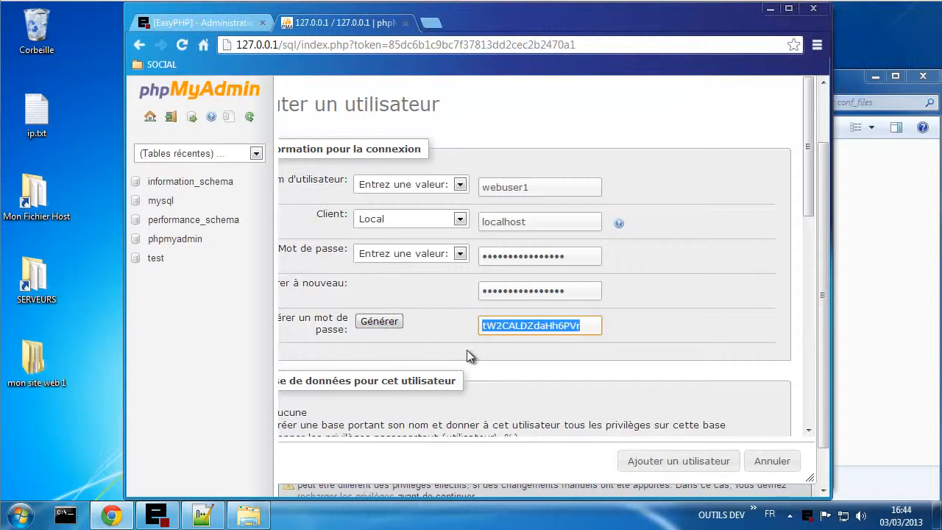
pyautogui.scroll(-1, 614, 377)
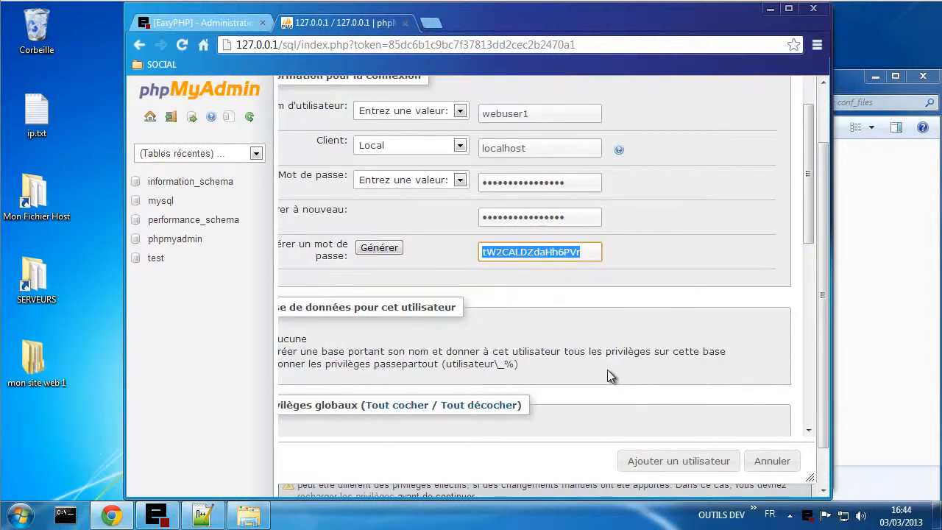
pyautogui.scroll(-1, 611, 389)
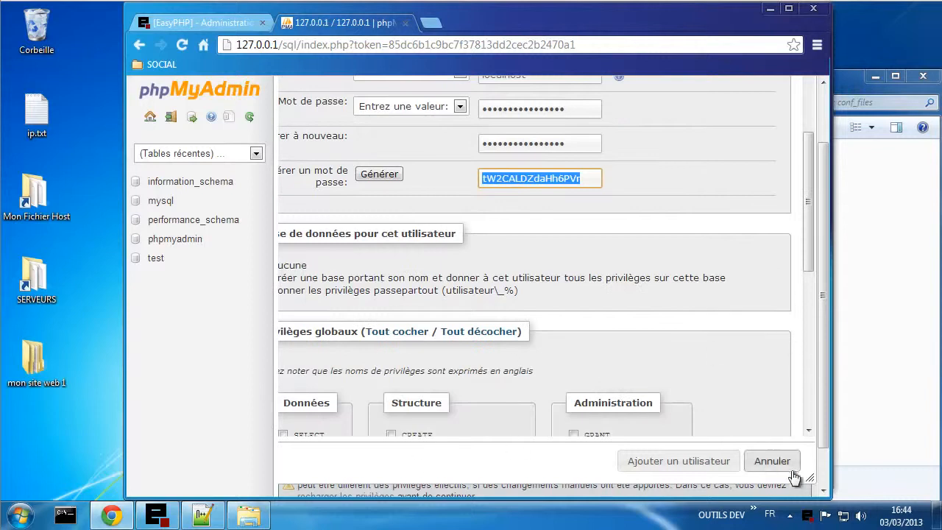
pyautogui.moveTo(808, 478); pyautogui.dragTo(756, 375)
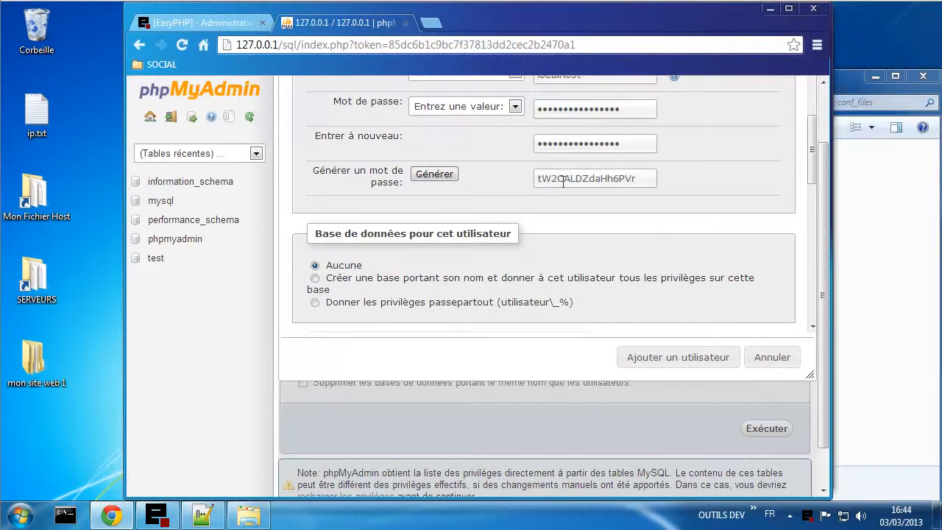
pyautogui.click(342, 278)
pyautogui.click(678, 357)
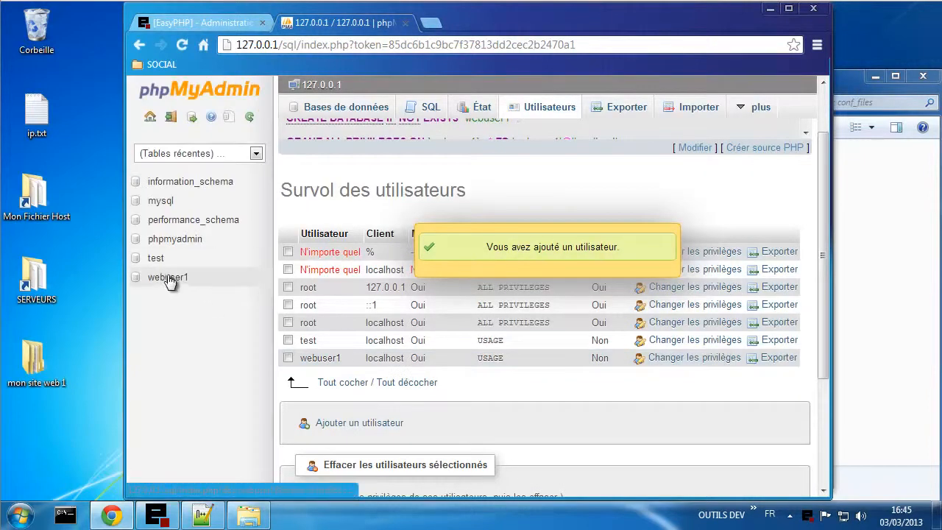
# - Paste webuser1's password after the arrow on the Site 1 line, then return to the browser
pyautogui.click(205, 513)
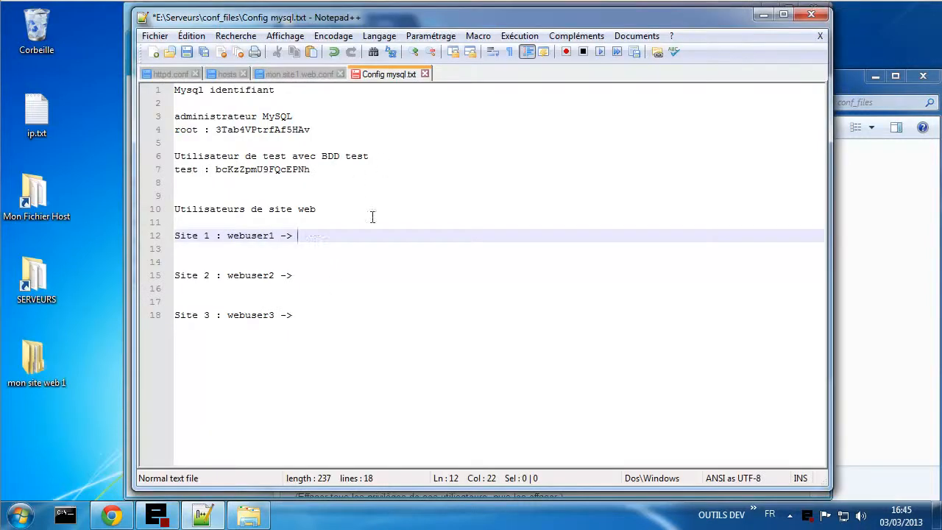
pyautogui.hotkey('ctrl', 'v')
pyautogui.click(346, 273)
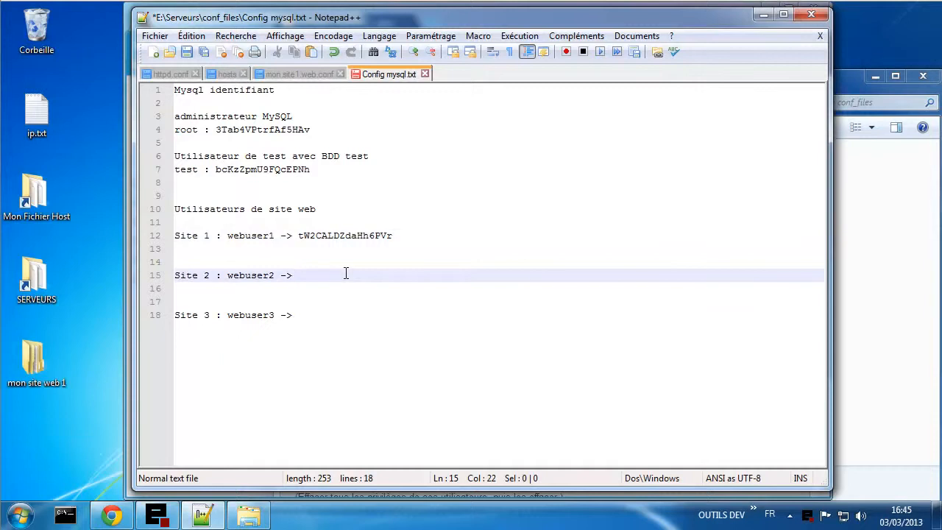
pyautogui.click(868, 376)
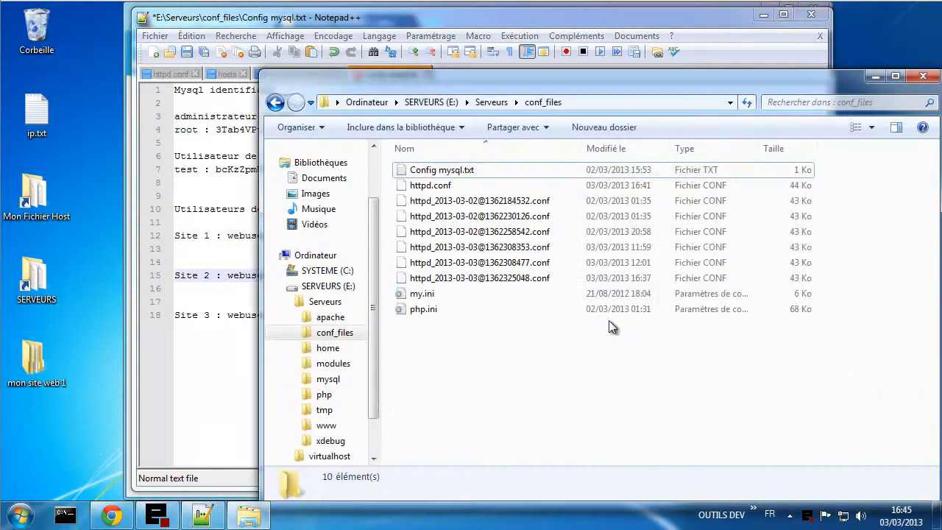
pyautogui.click(111, 515)
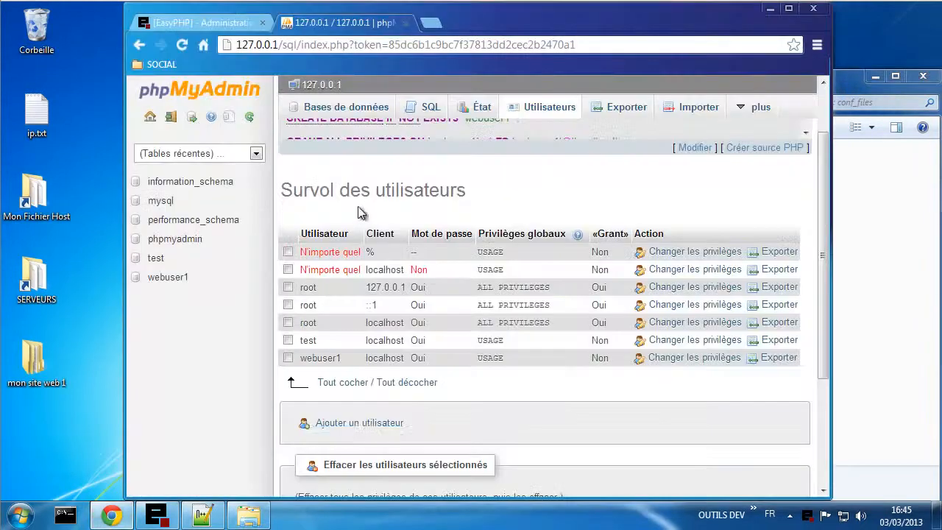
# - Start a new user named webuser2 with Client set to Local
pyautogui.click(368, 424)
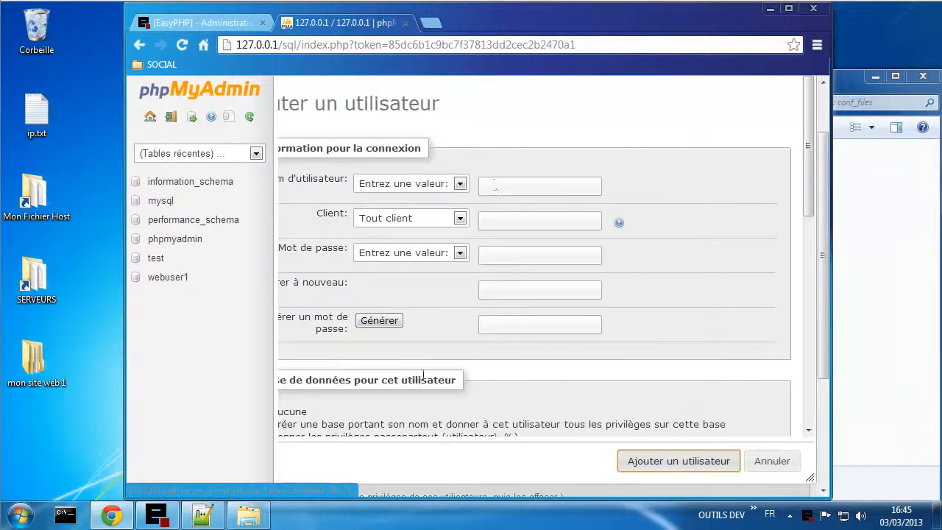
pyautogui.click(494, 185)
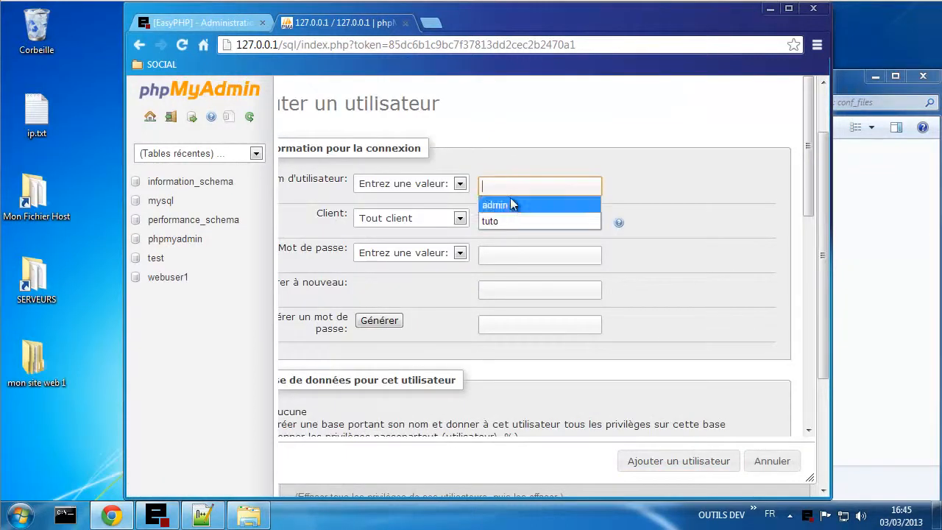
pyautogui.write('w')
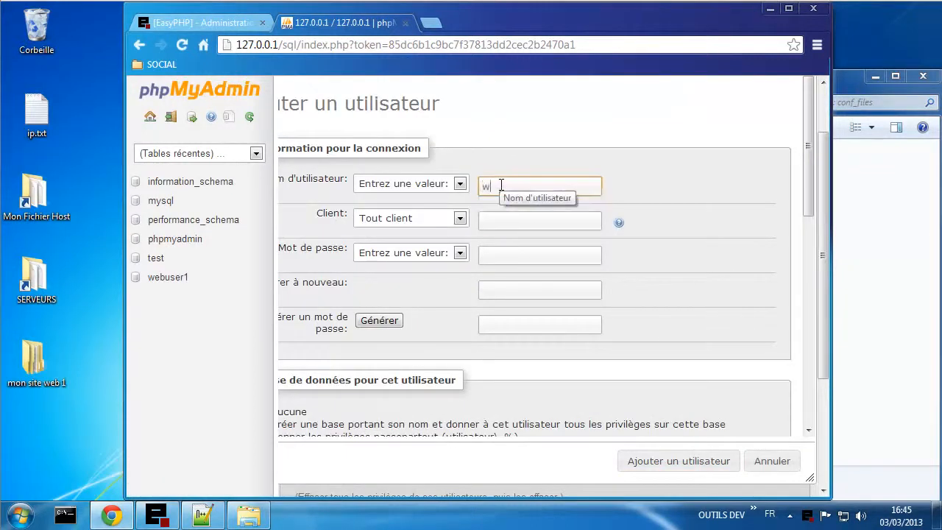
pyautogui.write('eb')
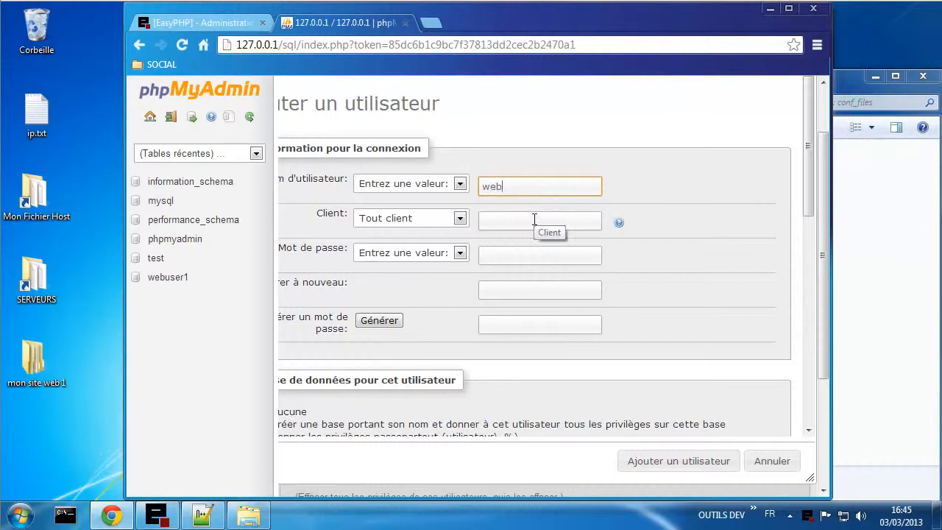
pyautogui.write('user2')
pyautogui.click(426, 220)
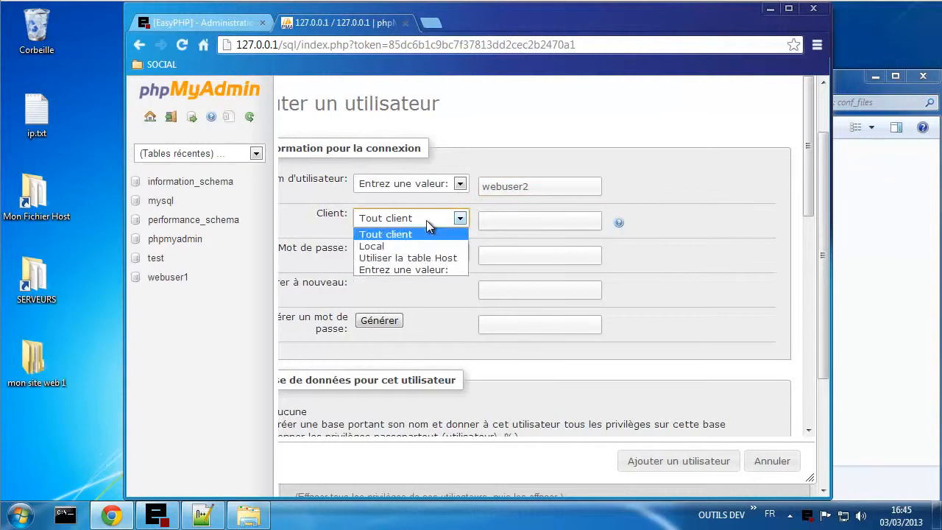
pyautogui.click(431, 245)
# - Generate and copy webuser2's password, add a same-named database, and create the account
pyautogui.click(376, 324)
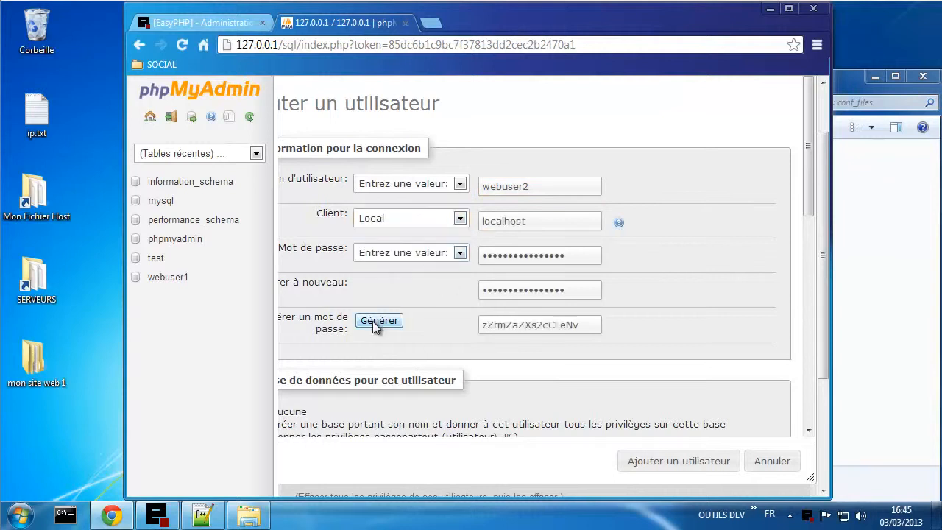
pyautogui.moveTo(585, 326); pyautogui.dragTo(462, 322)
pyautogui.hotkey('ctrl', 'c')
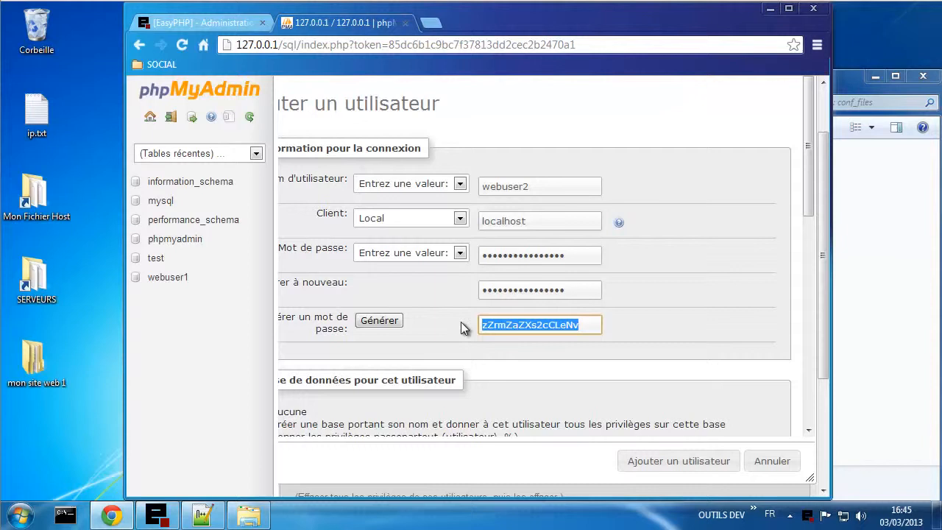
pyautogui.click(471, 456)
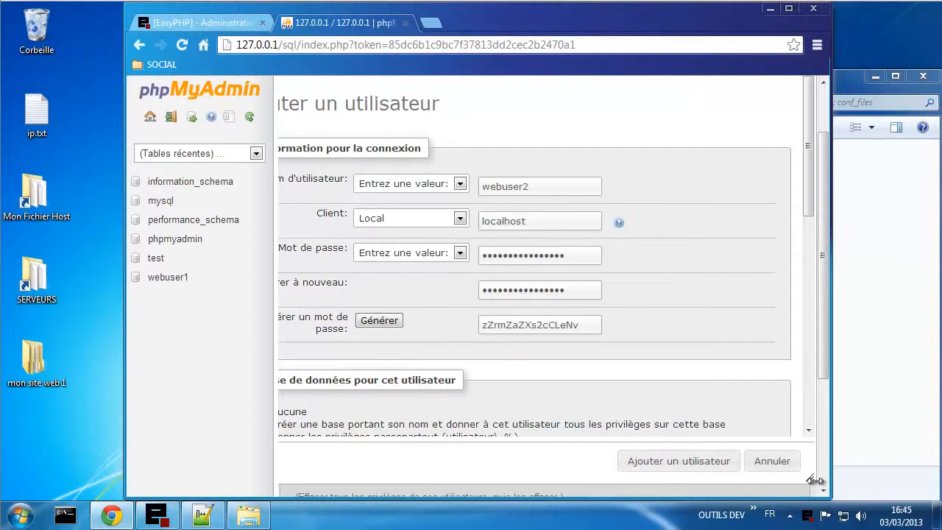
pyautogui.moveTo(813, 479)
pyautogui.mouseDown()
pyautogui.moveTo(820, 461)
pyautogui.moveTo(807, 475)
pyautogui.mouseUp()
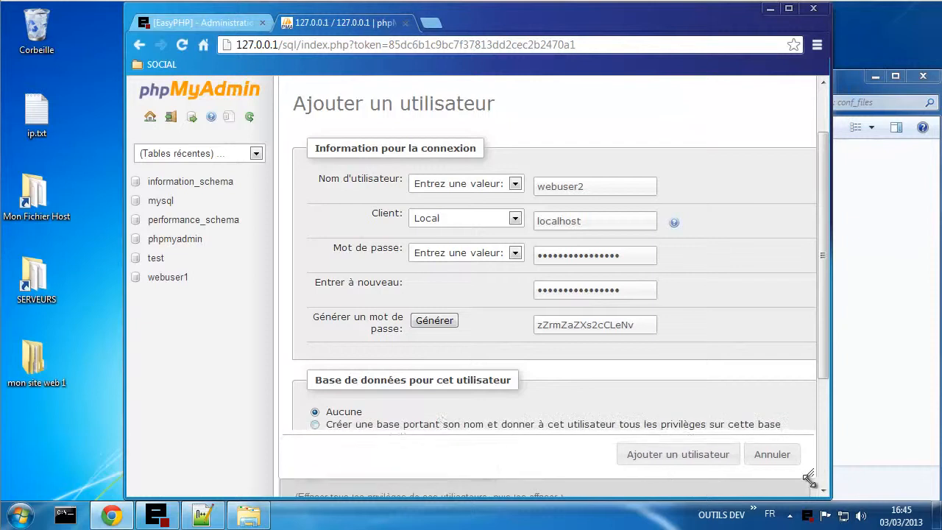
pyautogui.click(442, 425)
pyautogui.click(646, 460)
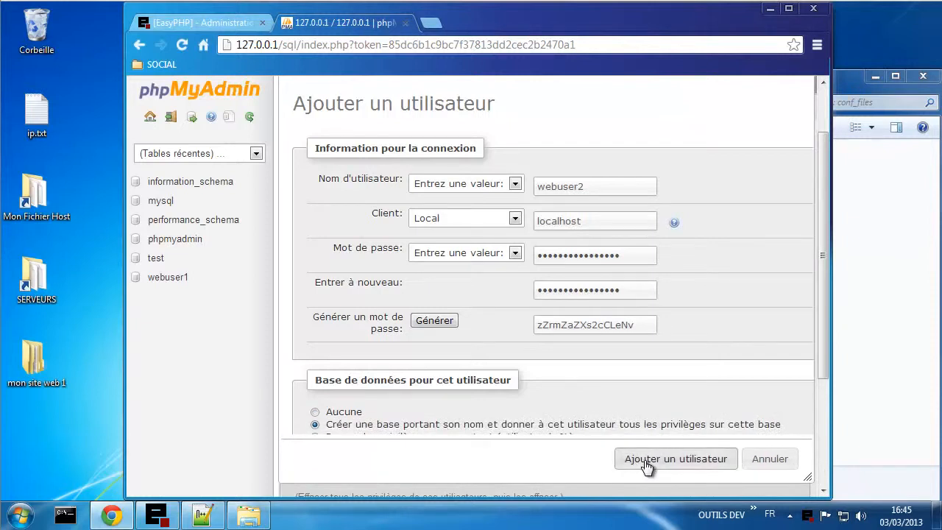
pyautogui.click(204, 516)
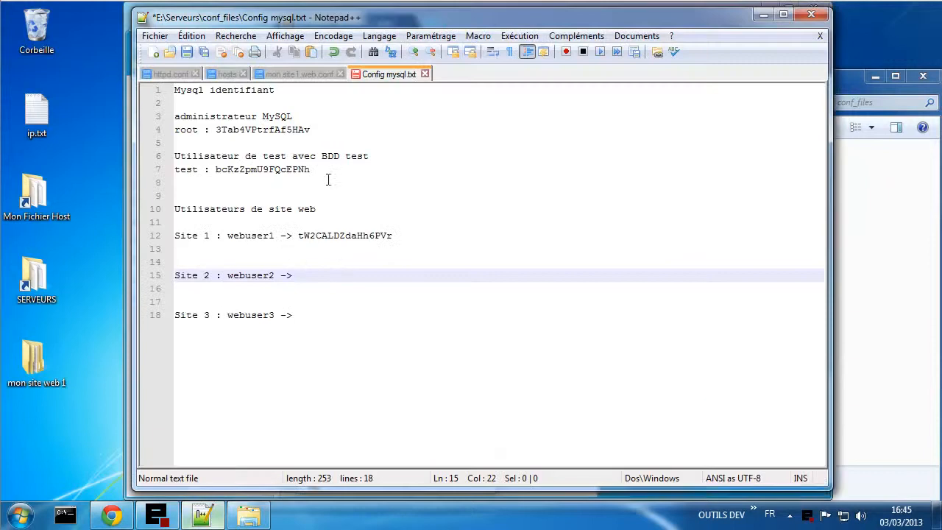
# - Paste webuser2's password after the arrow on the Site 2 line, then return to the browser
pyautogui.hotkey('ctrl', 'v')
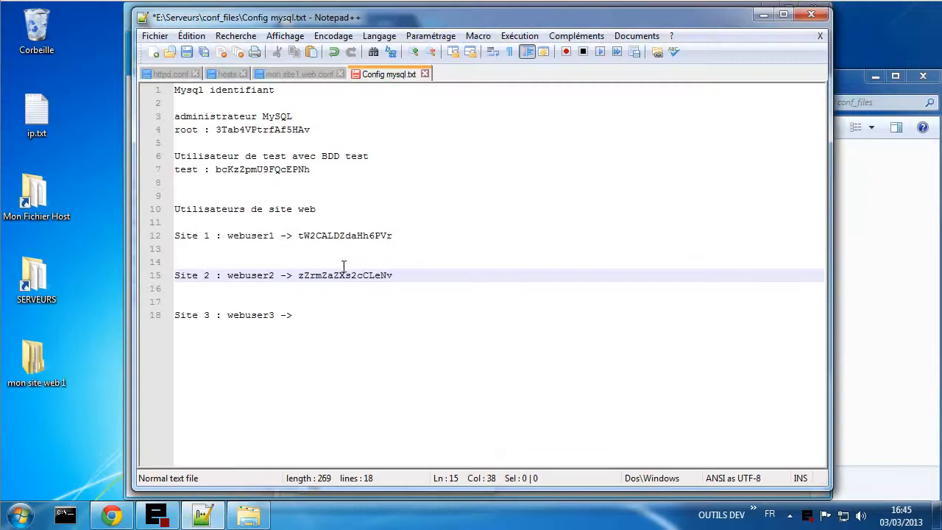
pyautogui.click(334, 315)
pyautogui.click(243, 304)
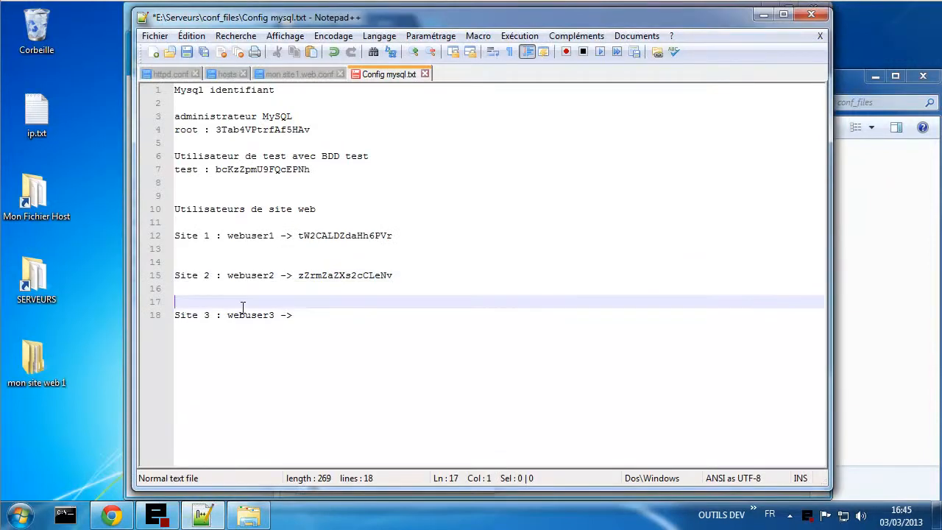
pyautogui.doubleClick(243, 315)
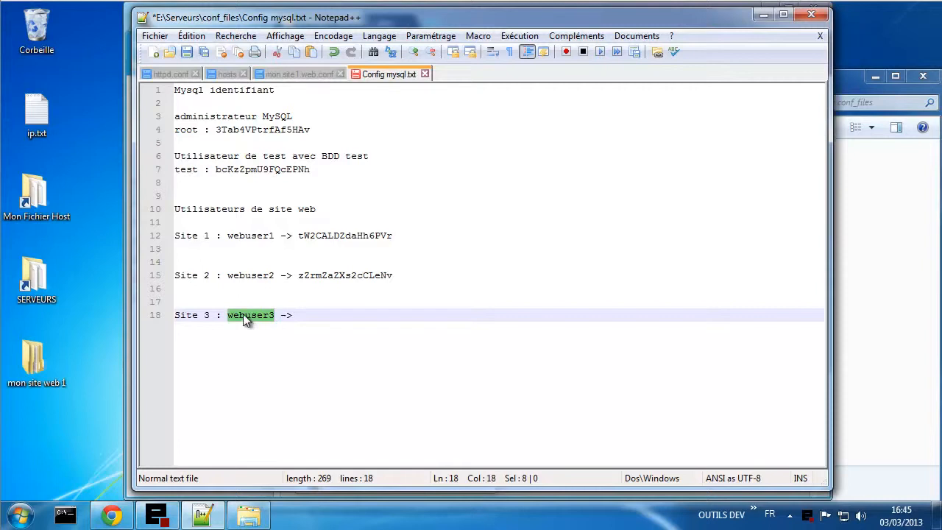
pyautogui.click(111, 515)
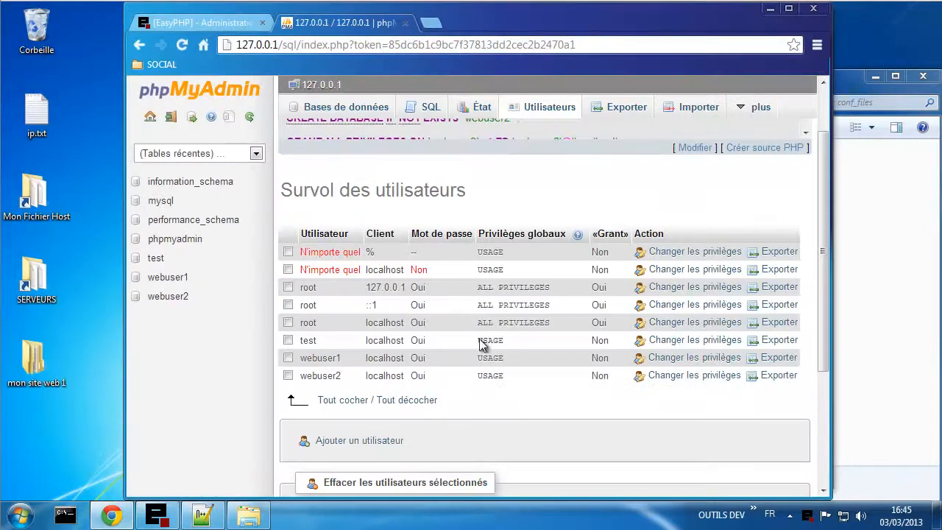
# - Start a new user named webuser3 with Client set to Local
pyautogui.click(381, 441)
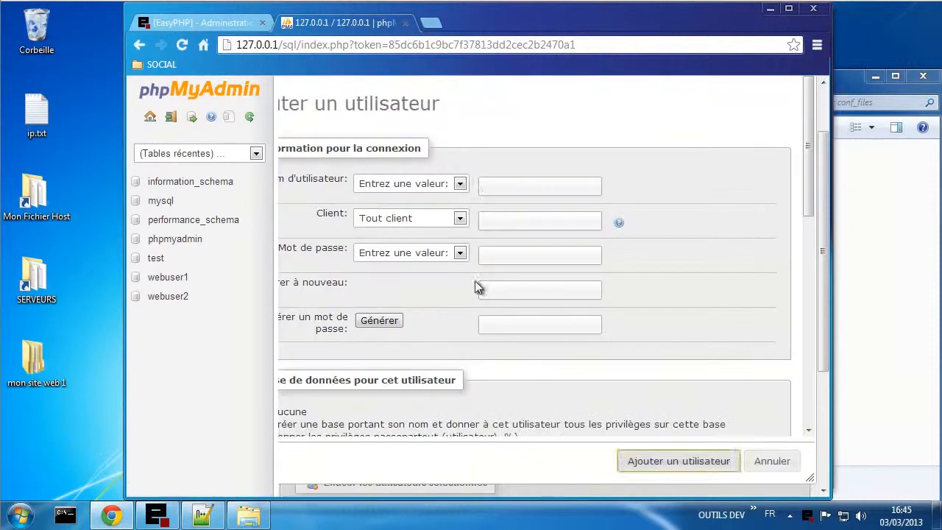
pyautogui.click(516, 183)
pyautogui.write('webuser3')
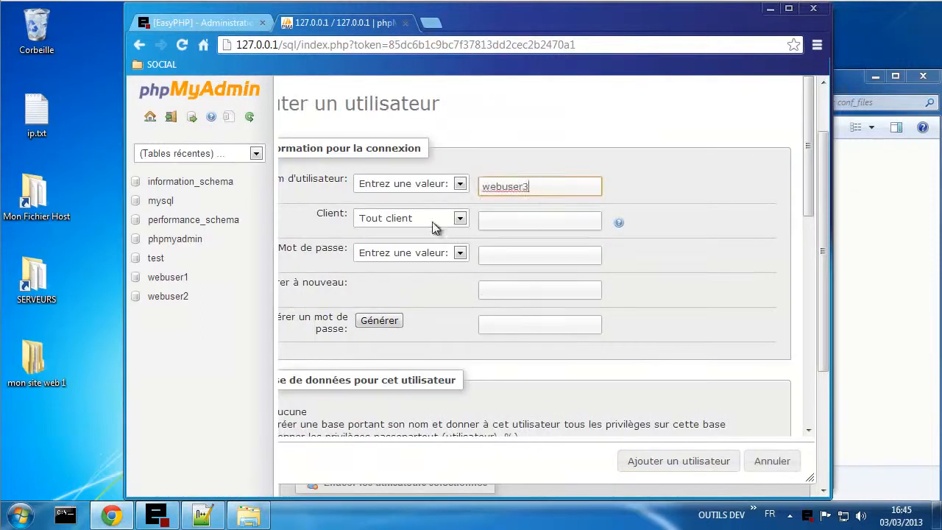
pyautogui.click(421, 224)
pyautogui.click(424, 243)
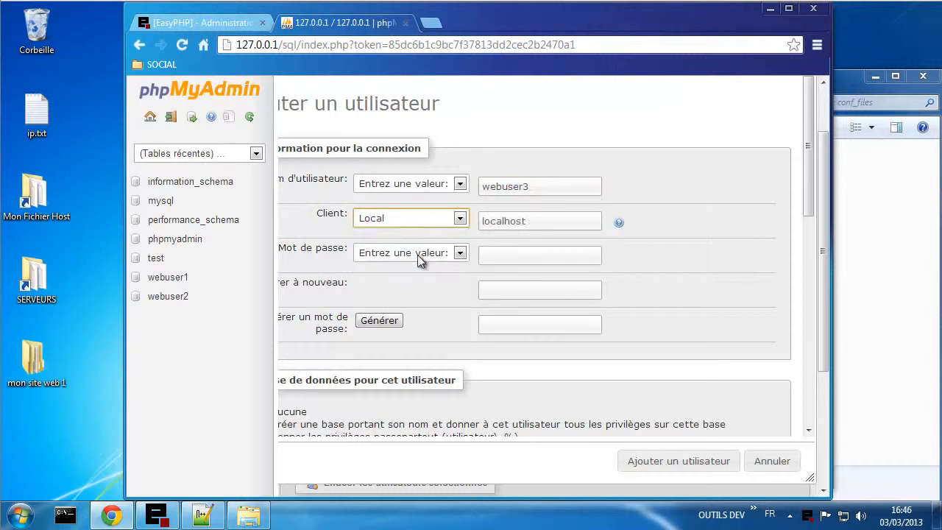
# - Generate and copy webuser3's password, add a same-named database, and create the account
pyautogui.click(379, 320)
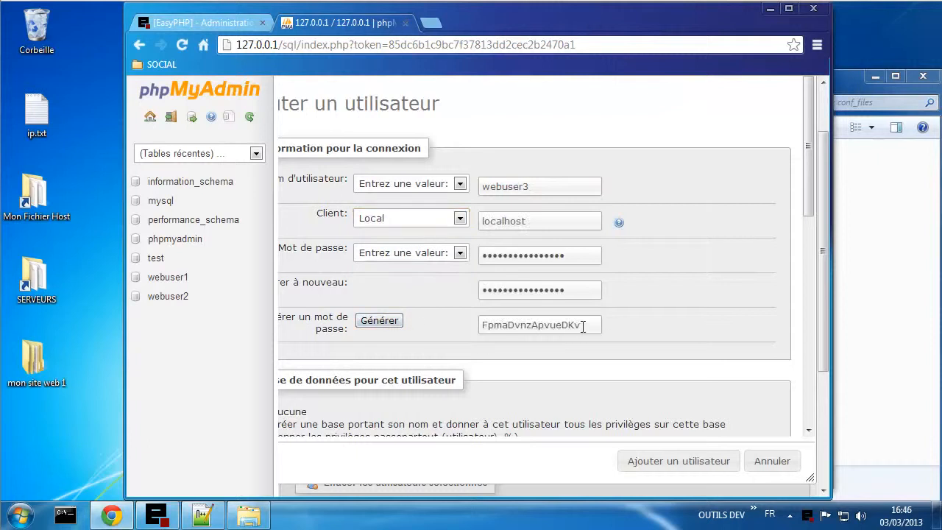
pyautogui.moveTo(582, 326); pyautogui.dragTo(447, 326)
pyautogui.hotkey('ctrl', 'c')
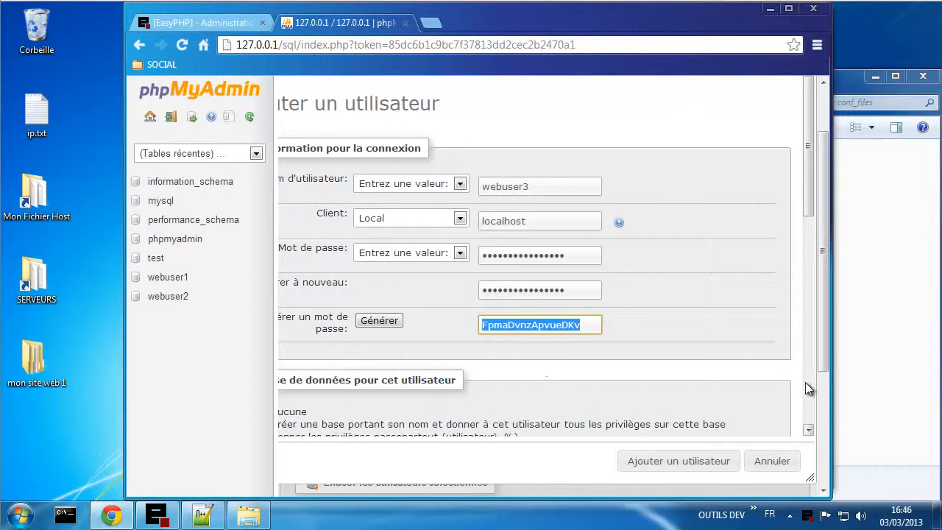
pyautogui.moveTo(808, 475)
pyautogui.mouseDown()
pyautogui.moveTo(815, 454)
pyautogui.moveTo(812, 481)
pyautogui.mouseUp()
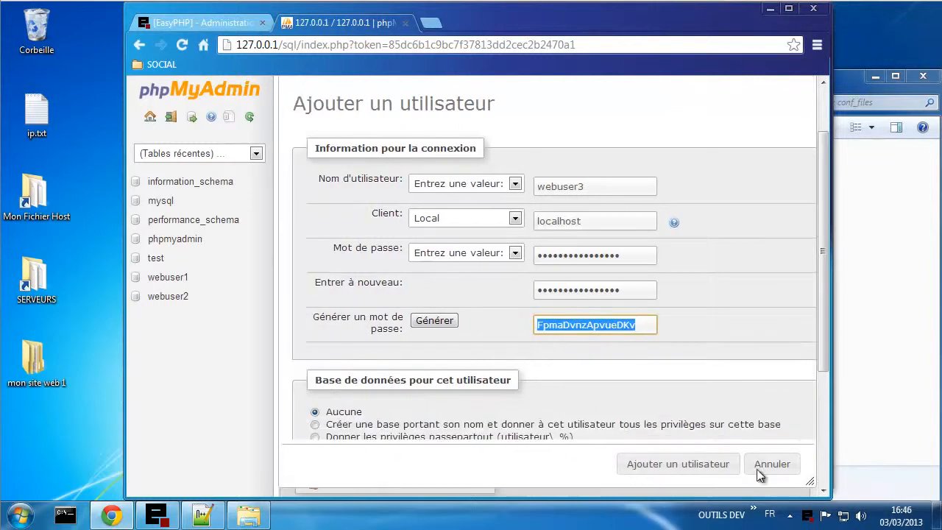
pyautogui.click(357, 426)
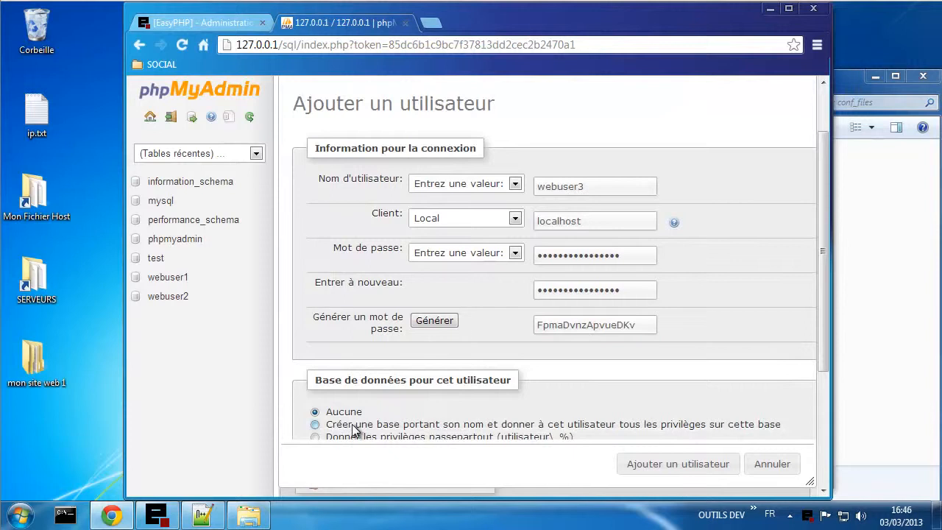
pyautogui.click(657, 469)
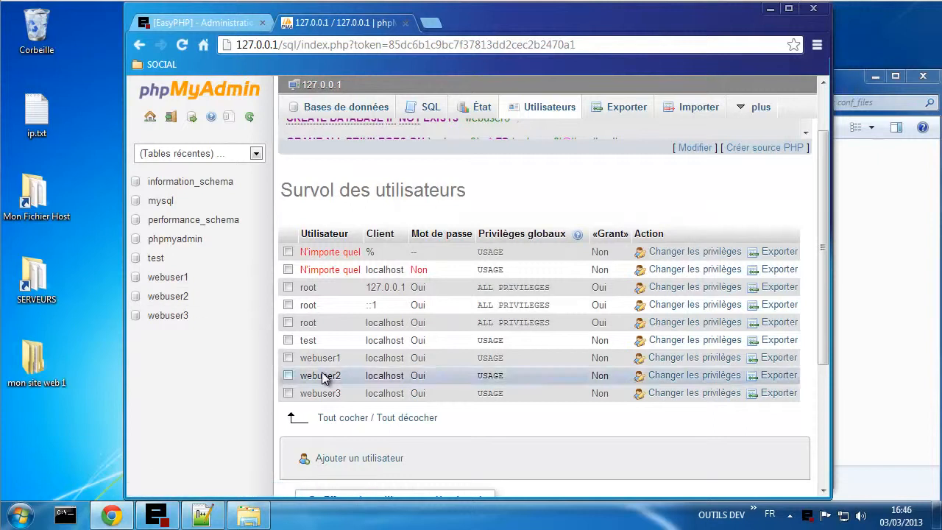
pyautogui.click(202, 515)
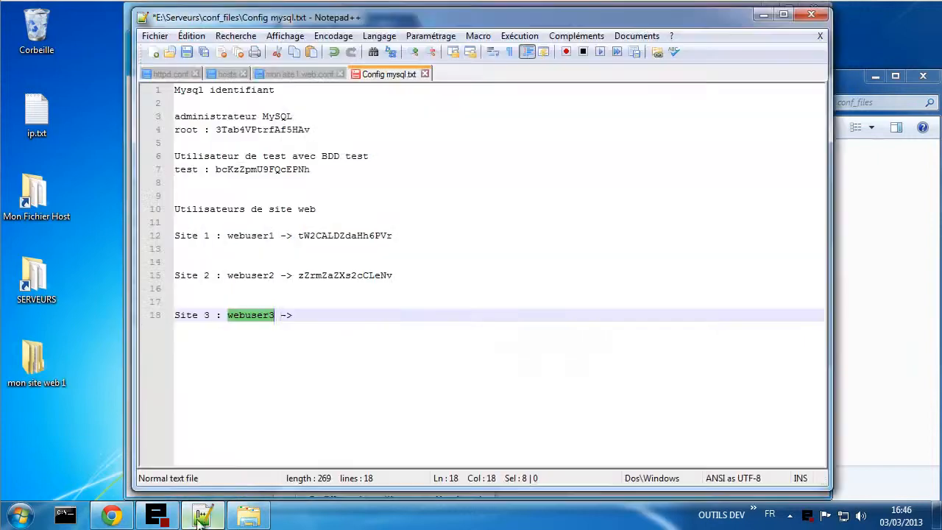
# - Paste webuser3's password after the Site 3 arrow and save the file
pyautogui.click(308, 314)
pyautogui.hotkey('ctrl', 'v')
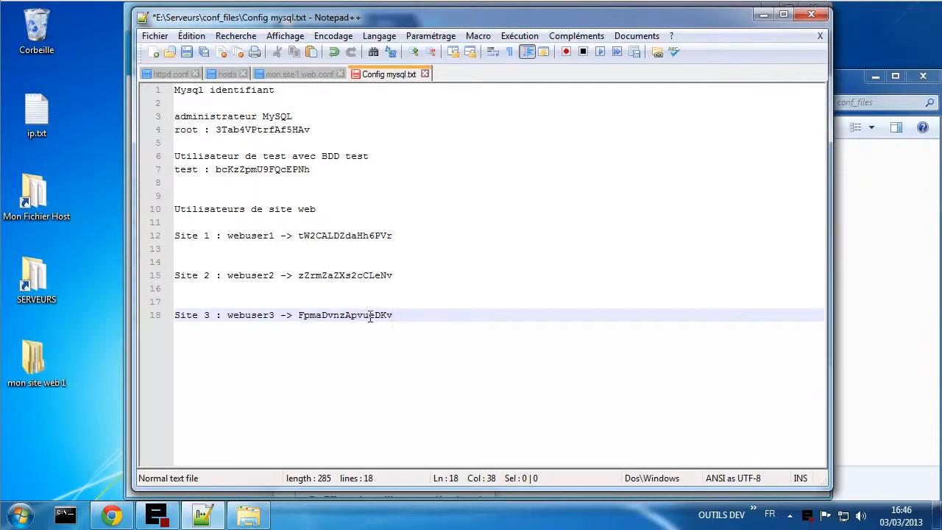
pyautogui.hotkey('ctrl', 's')
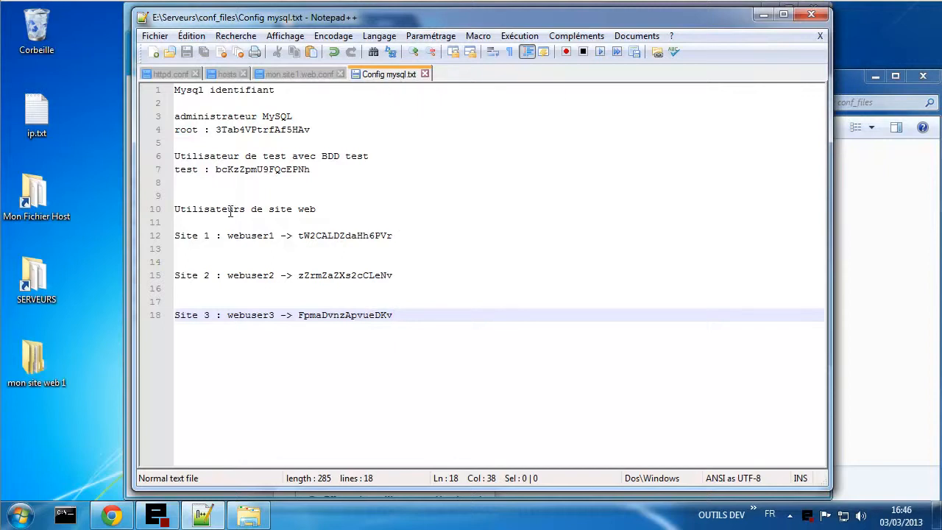
# - Extend the line 10 heading to 'Utilisateurs de site web avec leurs BDD respectives'
pyautogui.click(334, 210)
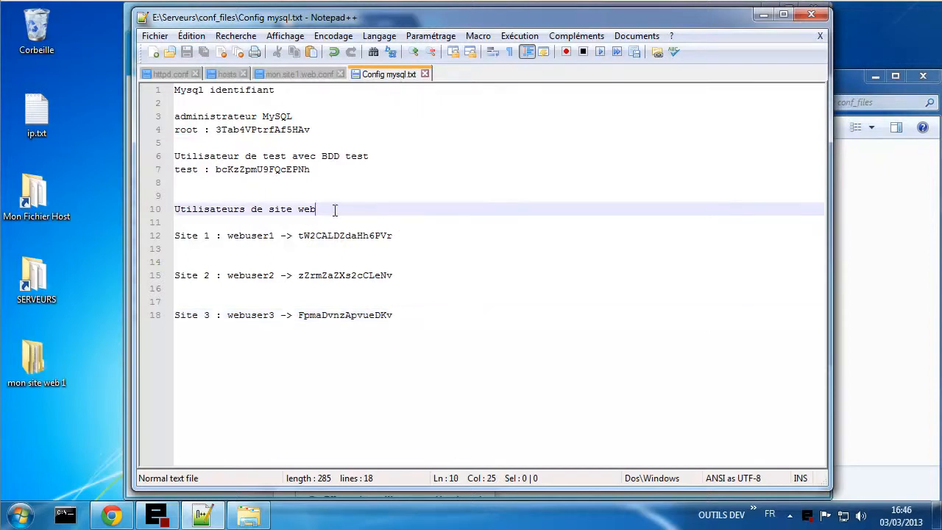
pyautogui.write('ave')
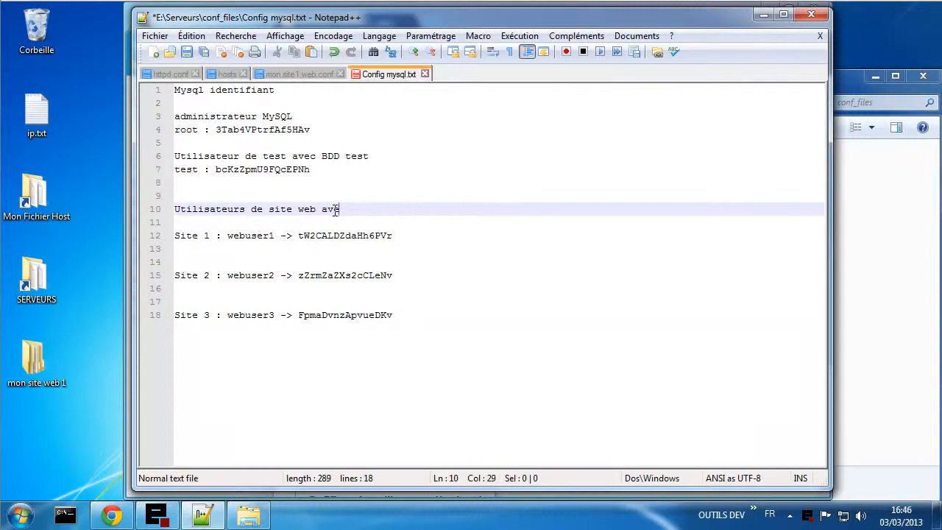
pyautogui.write('c leur BDD respective')
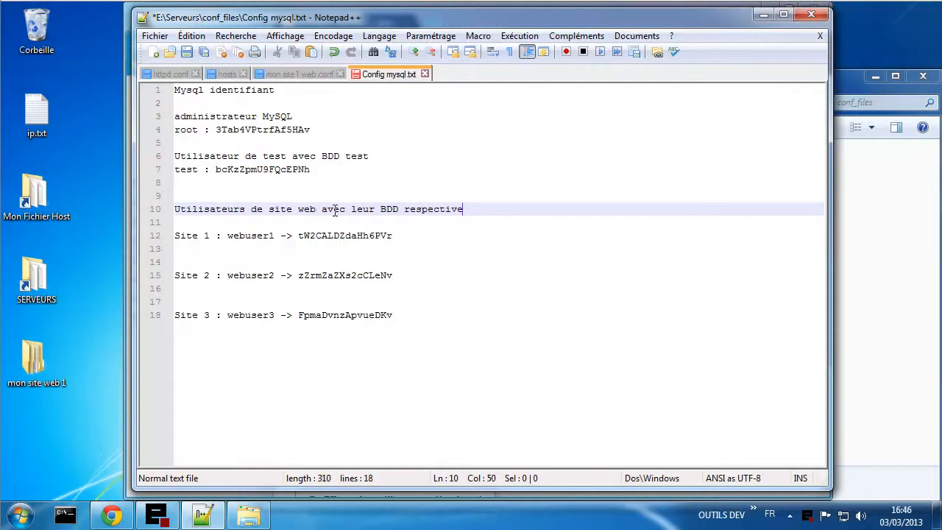
pyautogui.write('s')
pyautogui.click(375, 209)
pyautogui.write('s')
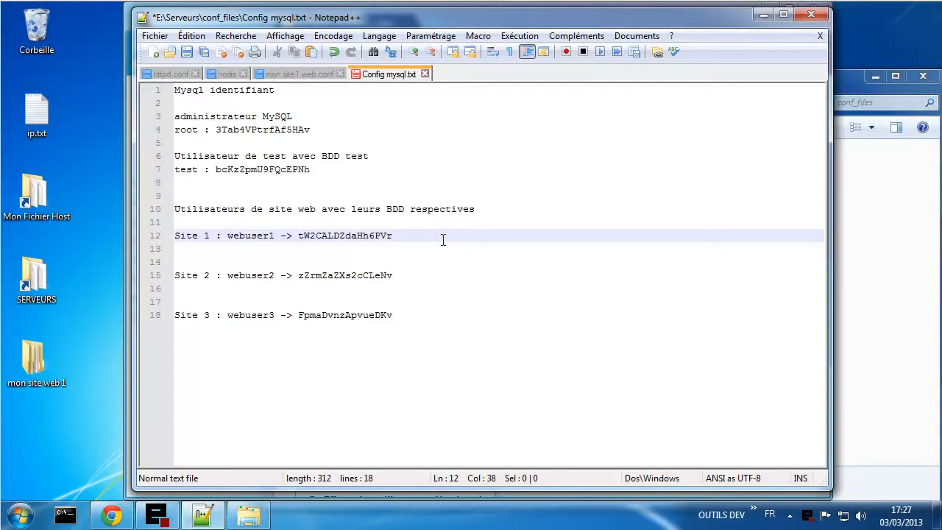
# - Add a new line 13 under Site 1 reading 'webuser1 = blog.tuto.me' in Config mysql.txt
pyautogui.press('Return')
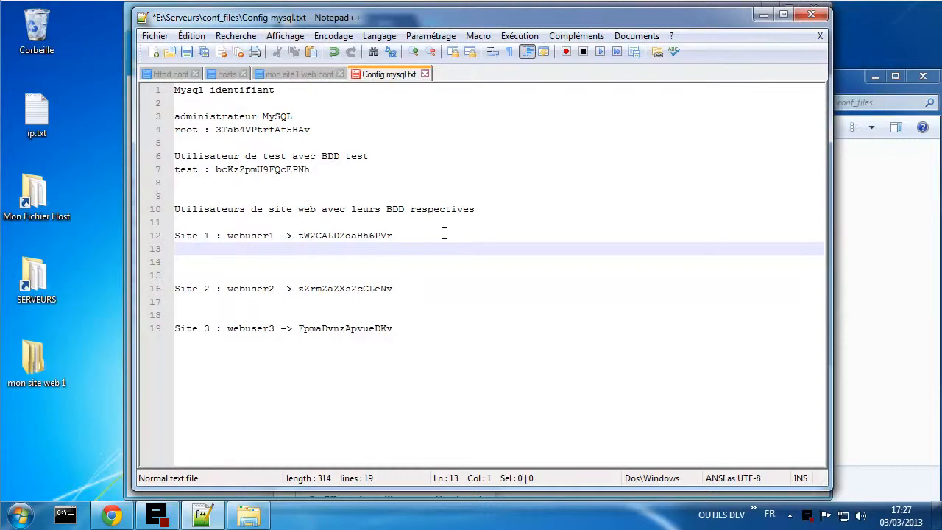
pyautogui.write('webuser1')
pyautogui.write('=')
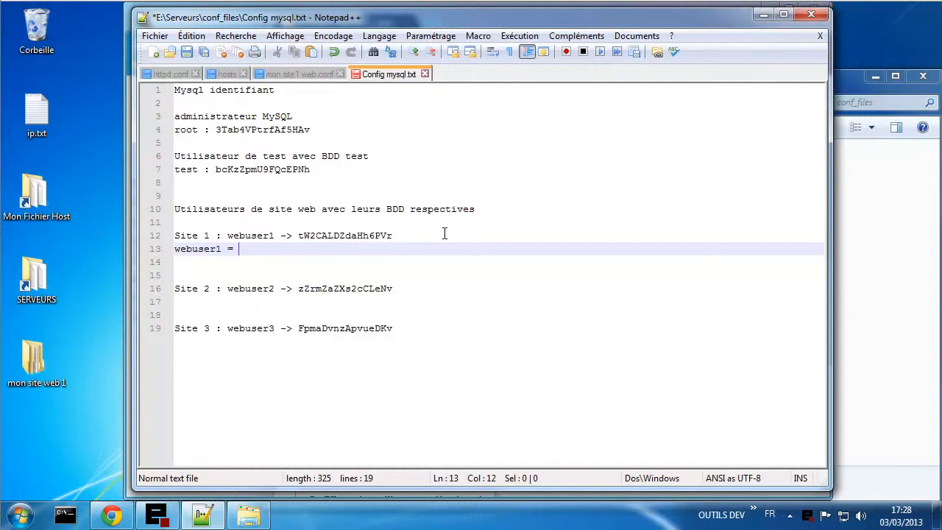
pyautogui.write('blog.')
pyautogui.write('tuto.')
pyautogui.write('me')
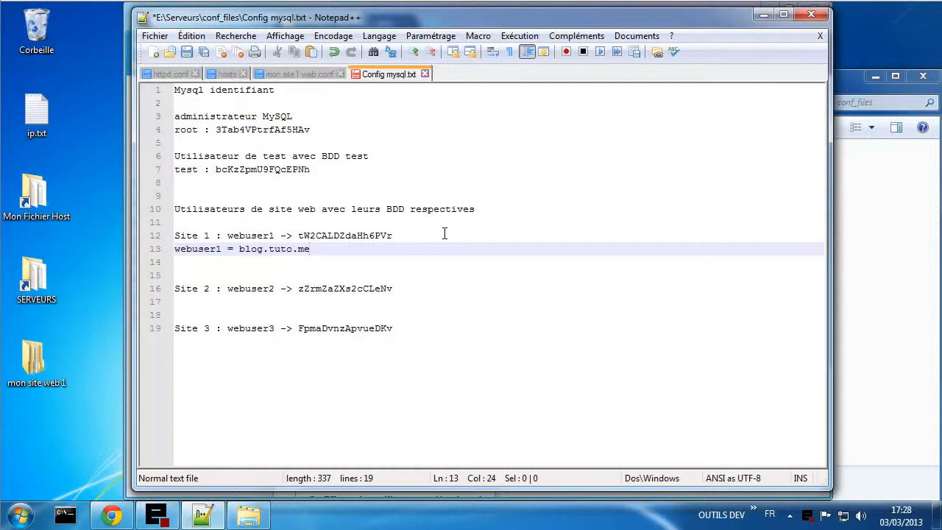
# - In Command Prompt, ping blog.tuto.me, which answers from 208.91.197.101
pyautogui.click(67, 516)
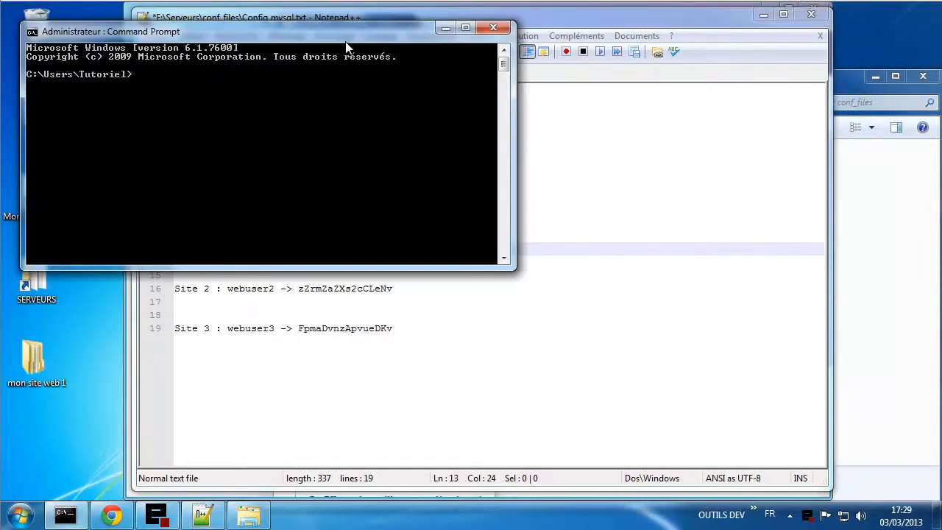
pyautogui.moveTo(332, 33); pyautogui.dragTo(729, 110)
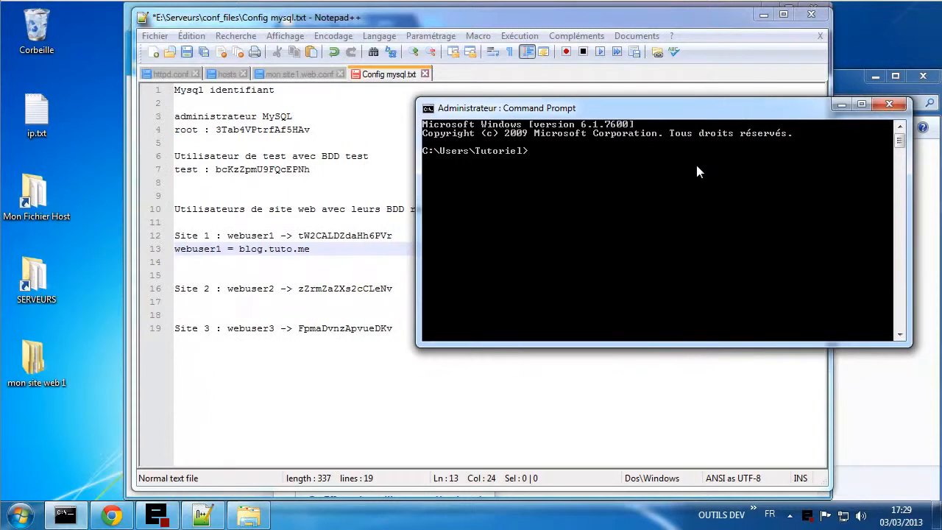
pyautogui.write('ping blog.tuto.me')
pyautogui.press('Return')
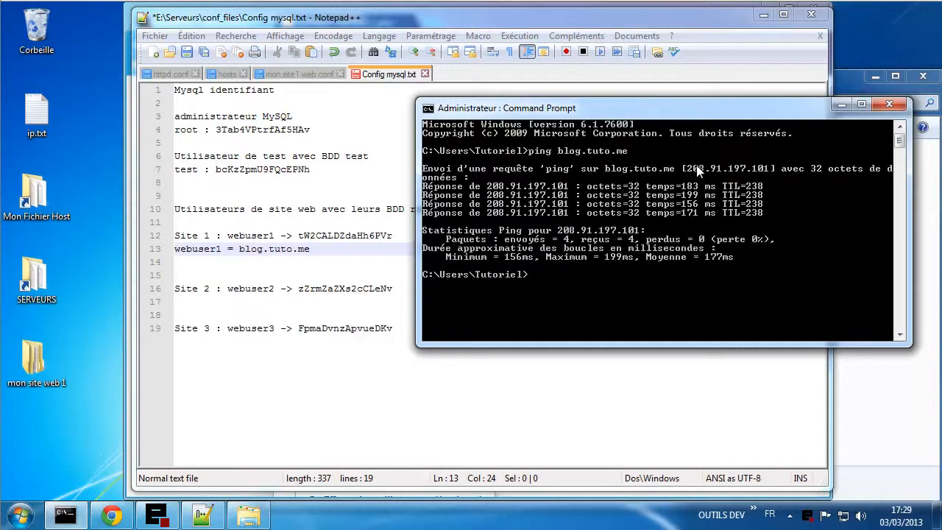
# - Ping blog.tutoriel.me by editing the previous command, confirming the host cannot be found
pyautogui.press('Up')
pyautogui.press('Left')
pyautogui.press('Left')
pyautogui.press('Left')
pyautogui.press('Return')
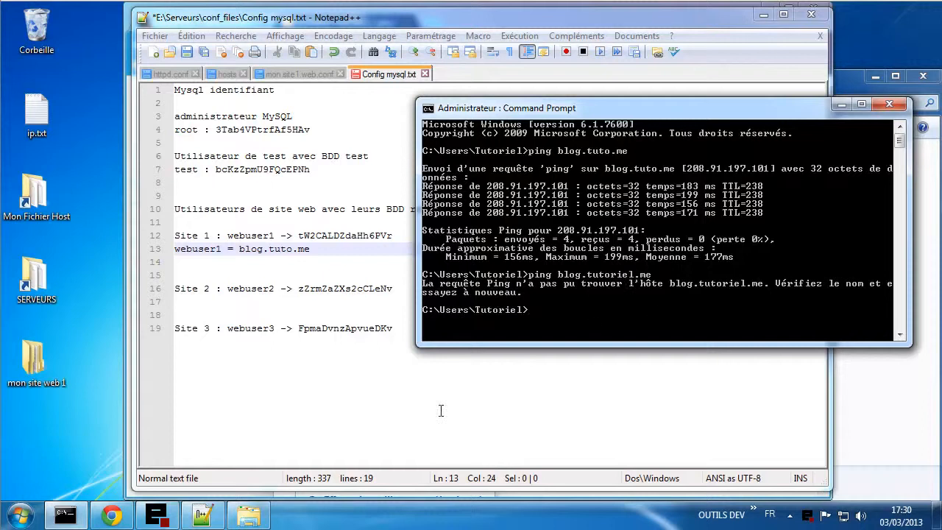
# - Change line 13 to 'webuser1 = blog.tutoriel.me' and add 'webuser2 = shop.tutoriel.me' on line 17
pyautogui.click(292, 248)
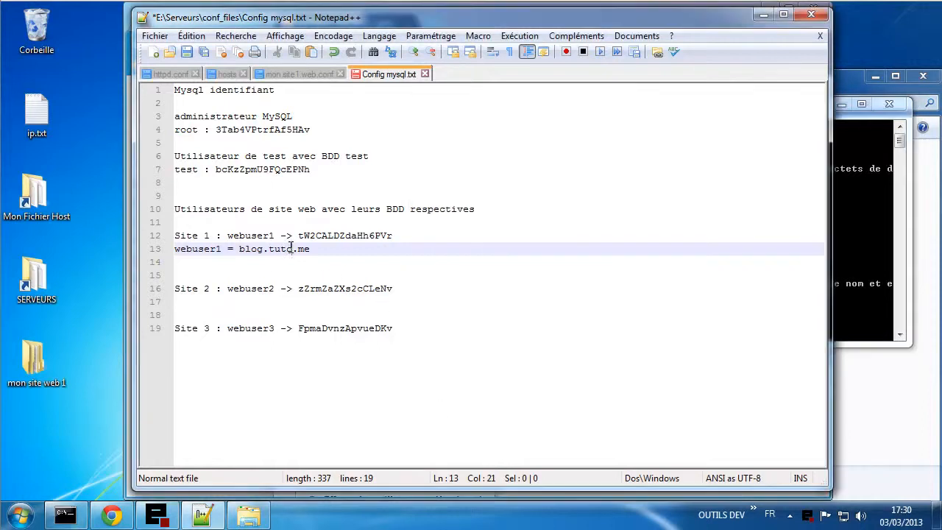
pyautogui.write('riel')
pyautogui.click(232, 300)
pyautogui.click(239, 293)
pyautogui.doubleClick(239, 289)
pyautogui.hotkey('ctrl', 'c')
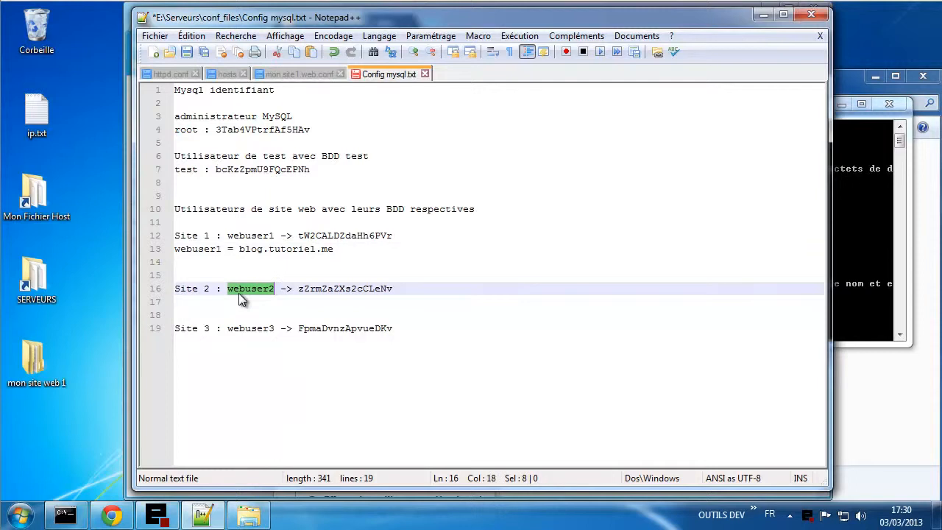
pyautogui.click(239, 300)
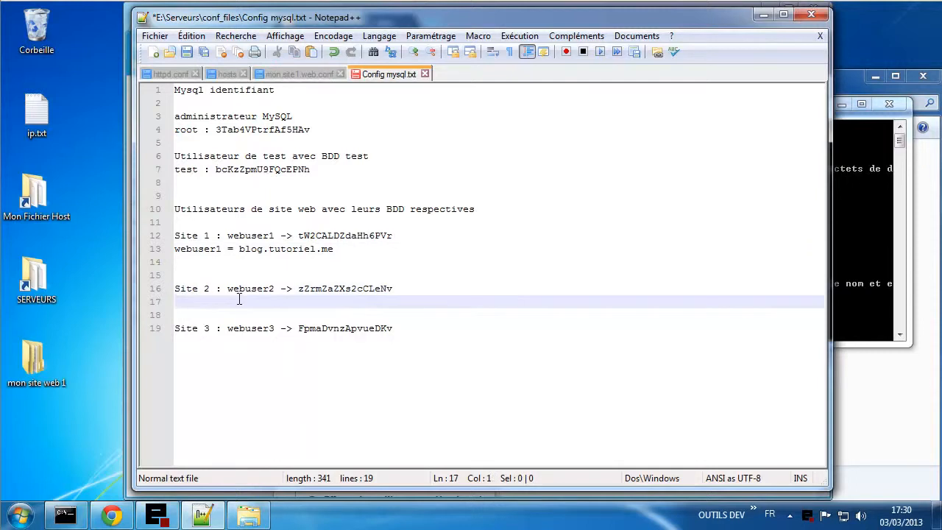
pyautogui.hotkey('ctrl', 'v')
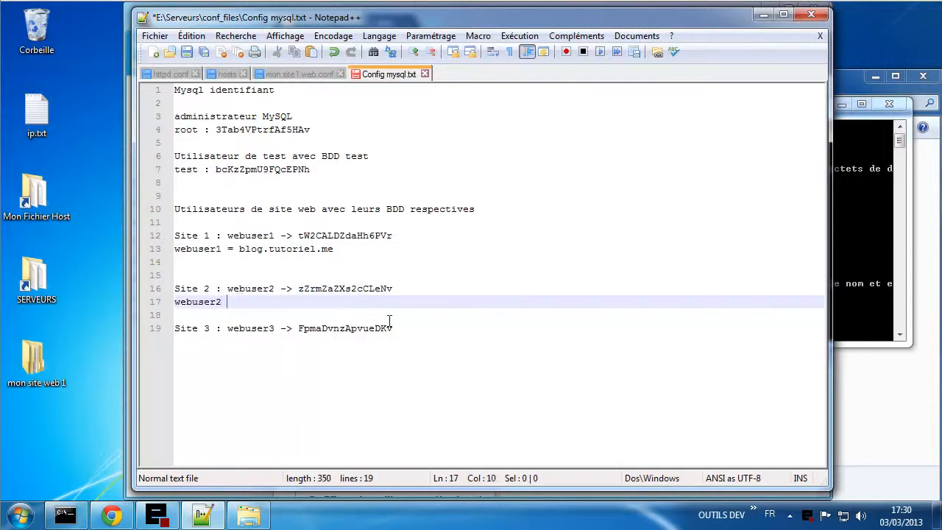
pyautogui.write('=')
pyautogui.write('shop.tutoriel.me')
# - Add line 20 'webuser3 = chat.tutoriel.me' under Site 3 and save Config mysql.txt
pyautogui.doubleClick(254, 329)
pyautogui.hotkey('ctrl', 'c')
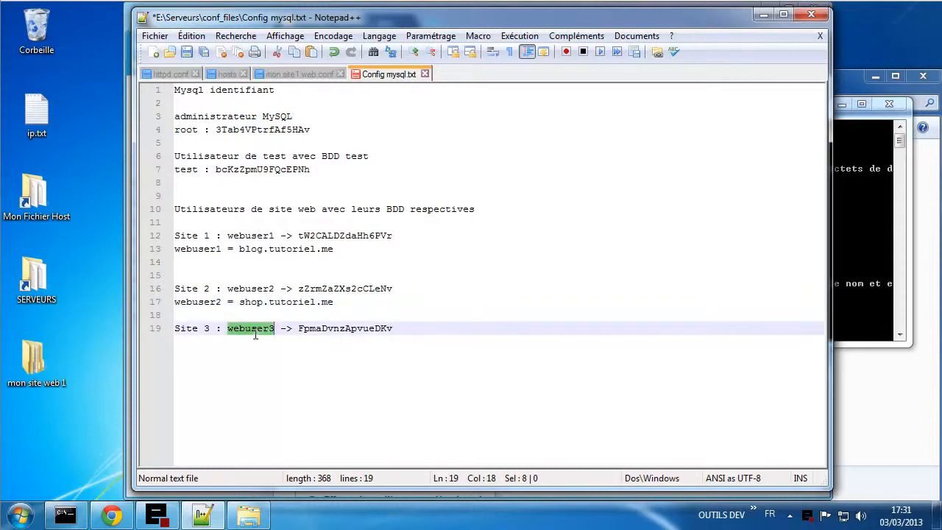
pyautogui.press('End')
pyautogui.press('Return')
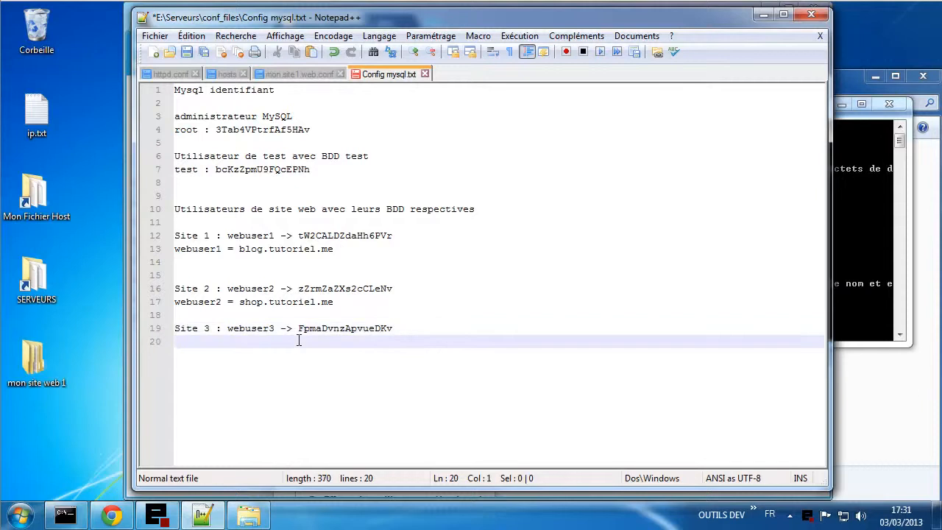
pyautogui.hotkey('ctrl', 'v')
pyautogui.write('=')
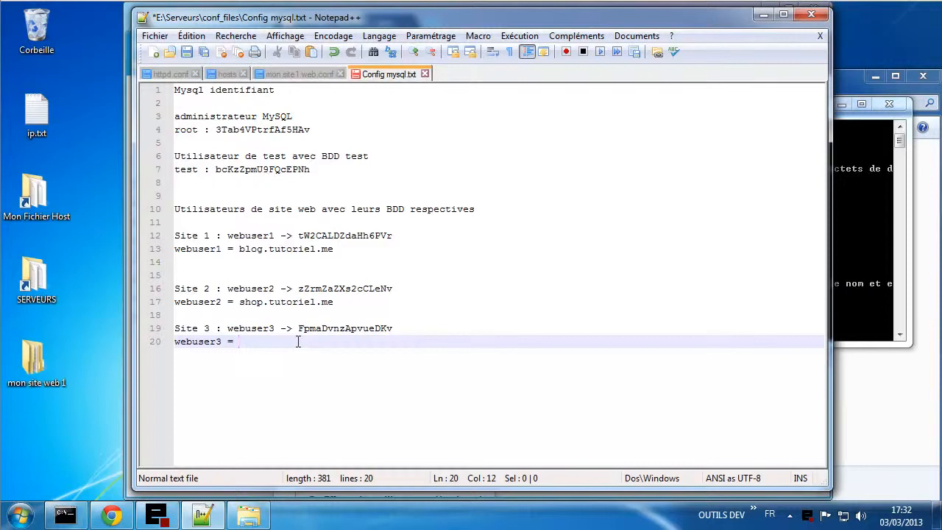
pyautogui.write('chat.tutoriel.me')
pyautogui.hotkey('ctrl', 's')
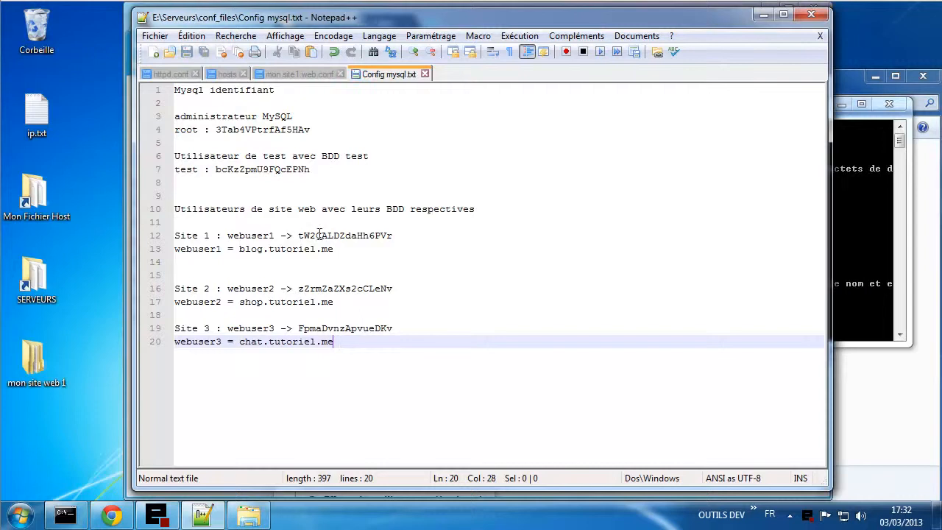
# - In Explorer, navigate from conf_files to SERVEURS (E:) and open the virtualhost folder
pyautogui.click(248, 515)
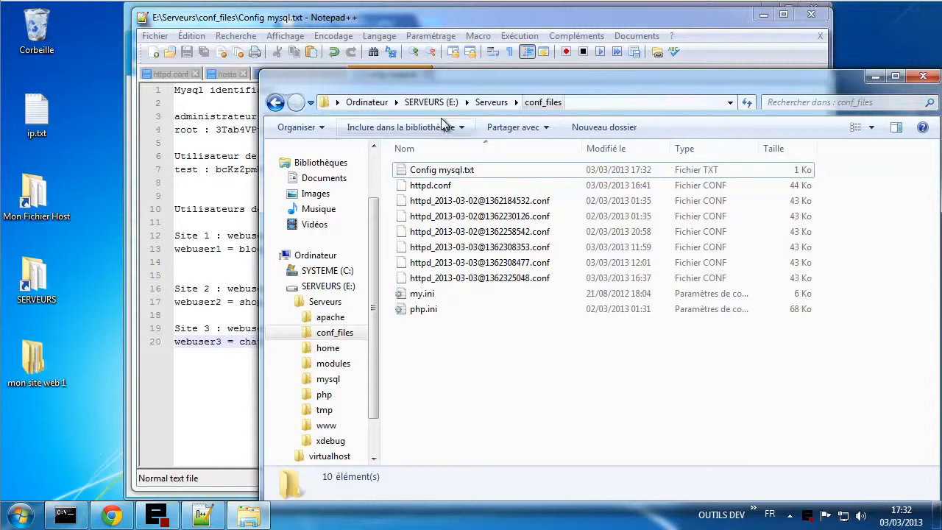
pyautogui.click(484, 104)
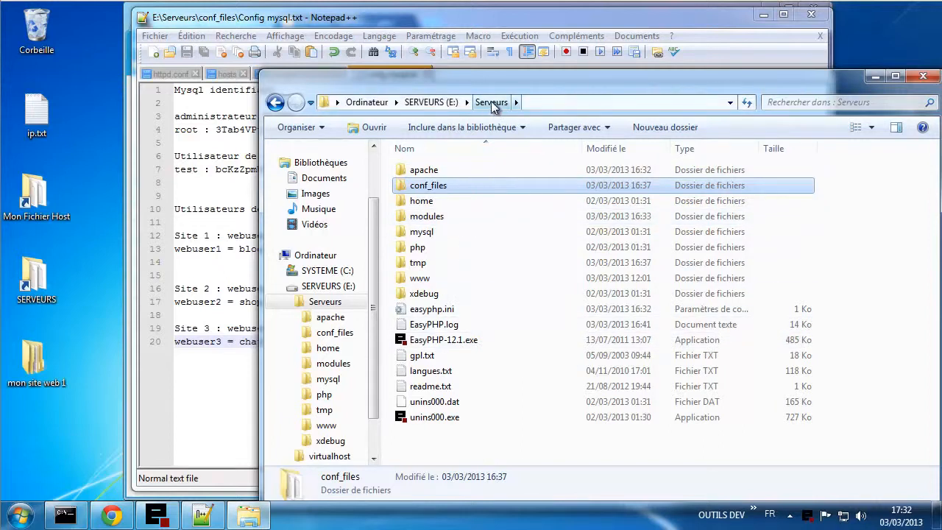
pyautogui.click(434, 102)
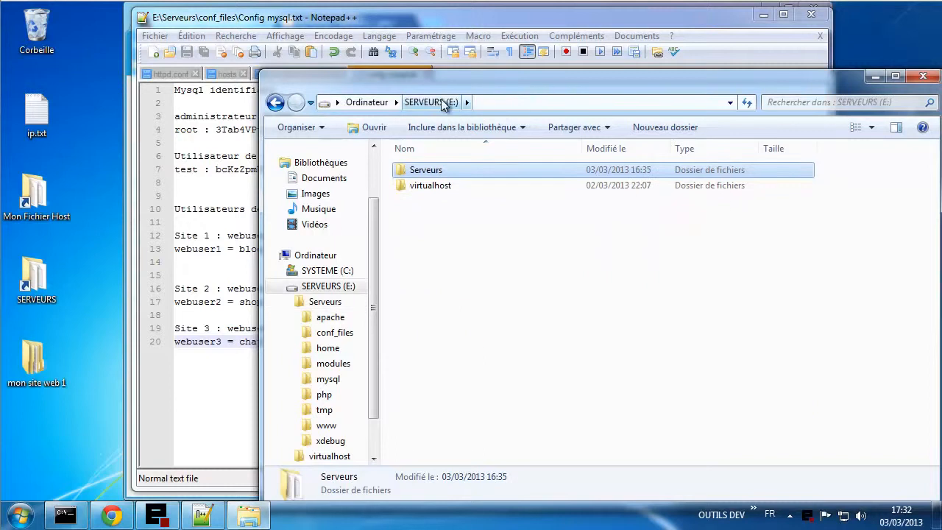
pyautogui.click(366, 103)
pyautogui.doubleClick(653, 181)
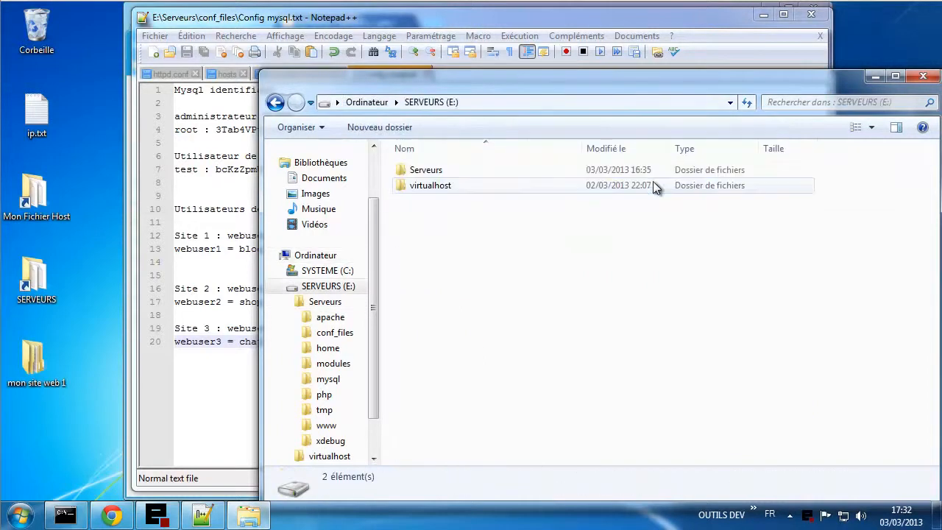
pyautogui.click(432, 179)
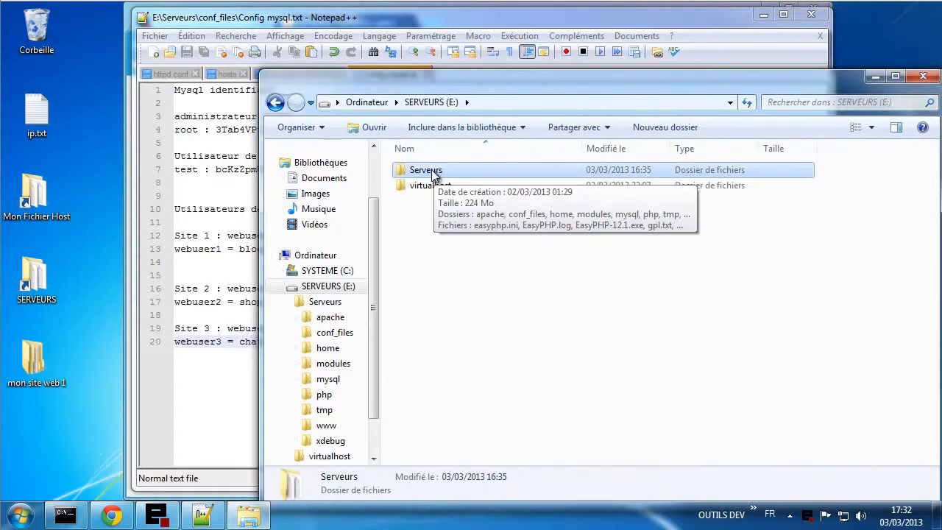
pyautogui.click(434, 190)
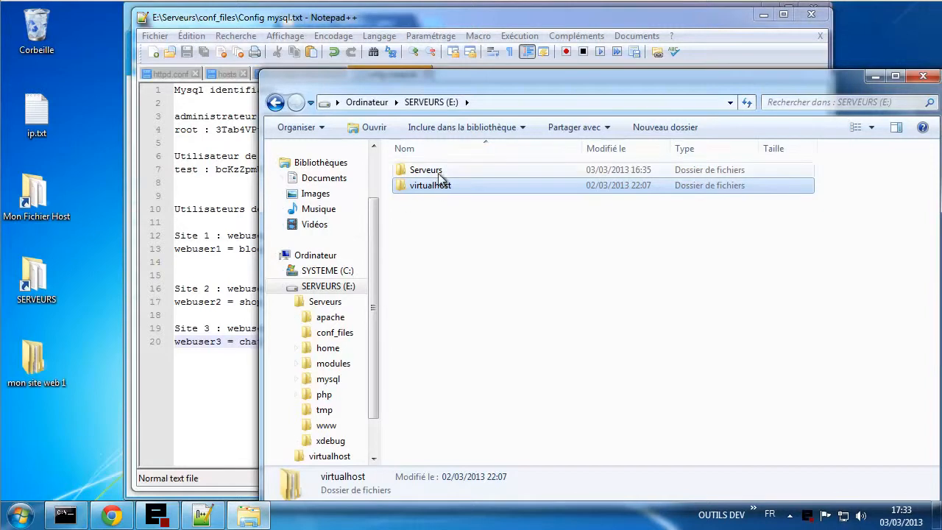
pyautogui.moveTo(442, 189)
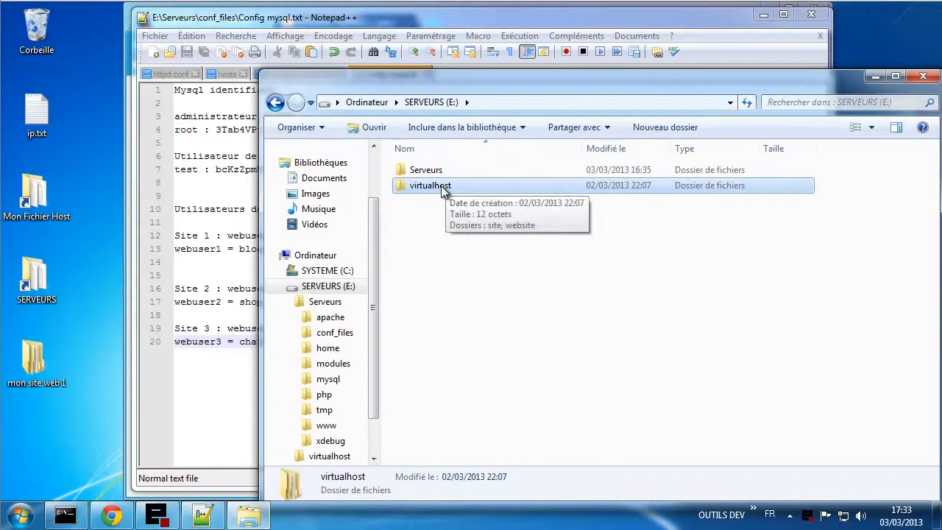
pyautogui.doubleClick(441, 187)
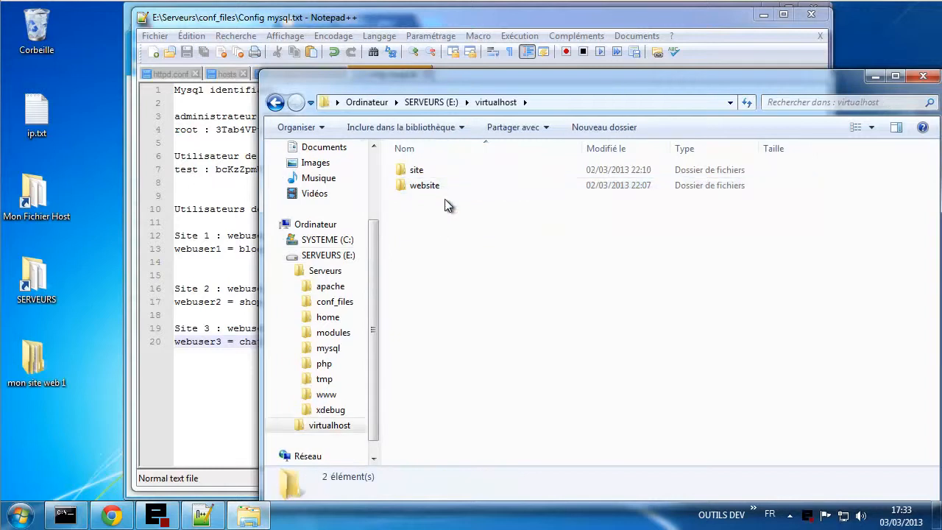
# - Delete the site and website folders from virtualhost to the Recycle Bin
pyautogui.moveTo(482, 228); pyautogui.dragTo(425, 183)
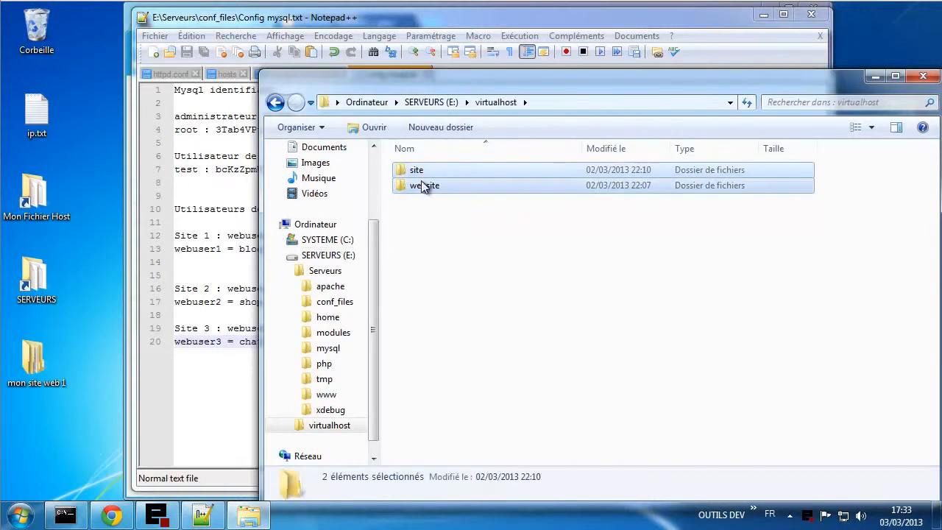
pyautogui.rightClick(425, 183)
pyautogui.click(471, 337)
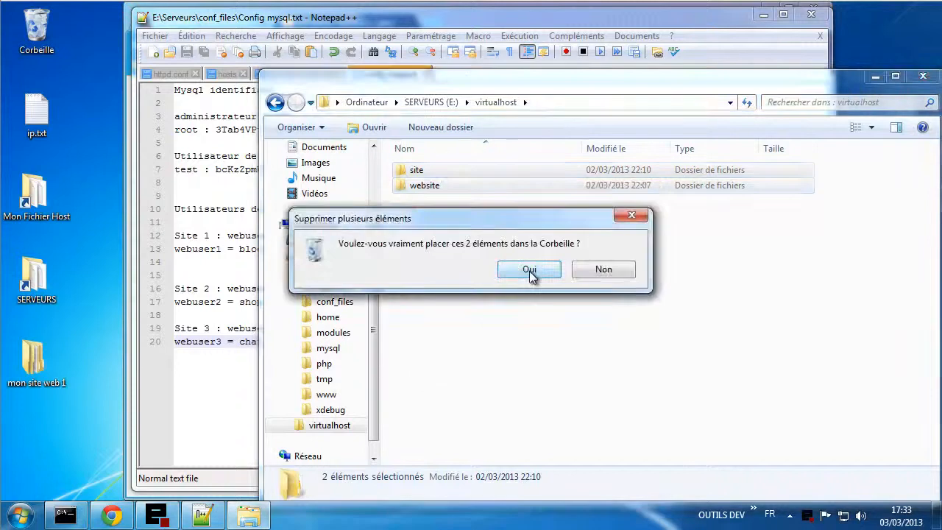
pyautogui.click(529, 271)
# - Create folders webuser1, webuser2 and webuser3 in virtualhost, then open webuser3
pyautogui.click(586, 129)
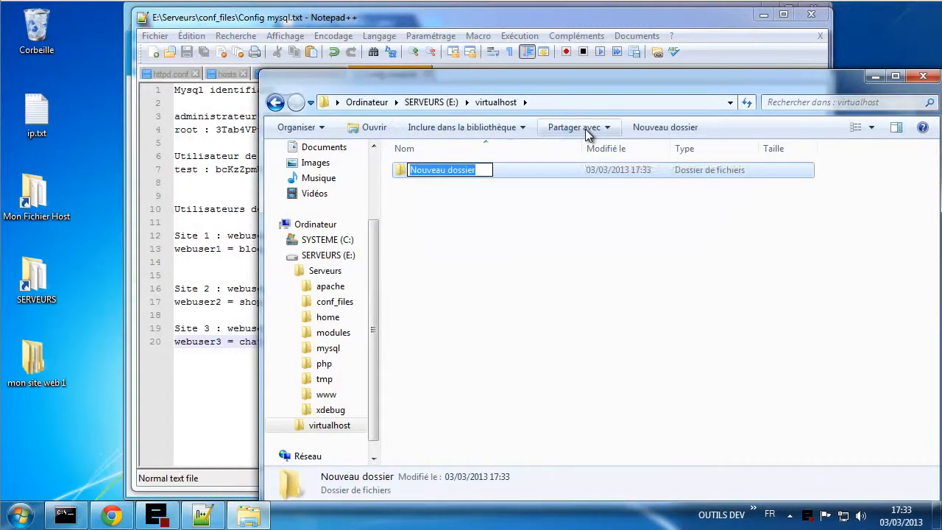
pyautogui.write('w')
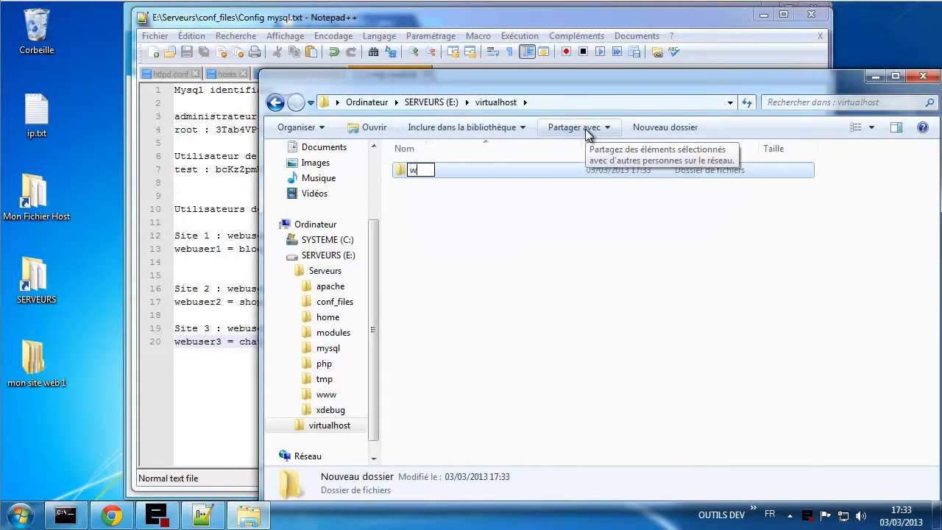
pyautogui.write('ebuser1')
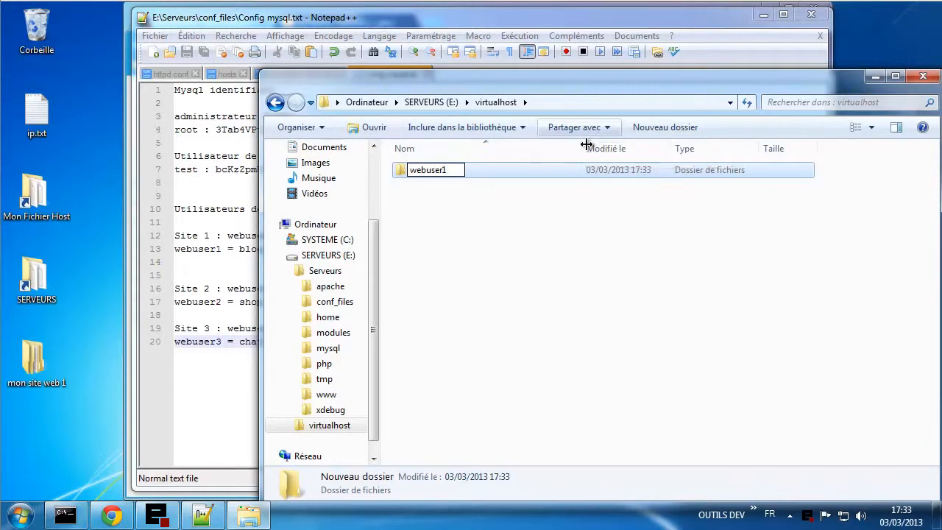
pyautogui.click(582, 253)
pyautogui.click(617, 126)
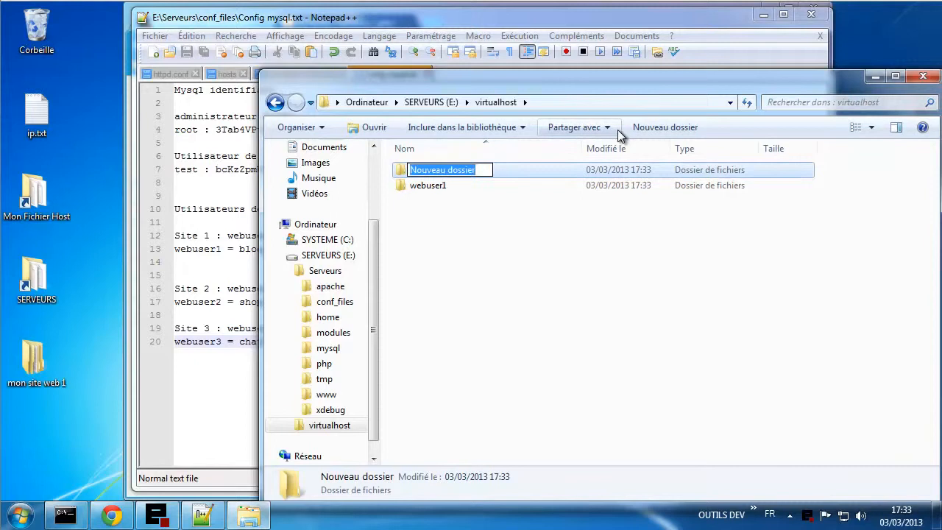
pyautogui.write('webuser')
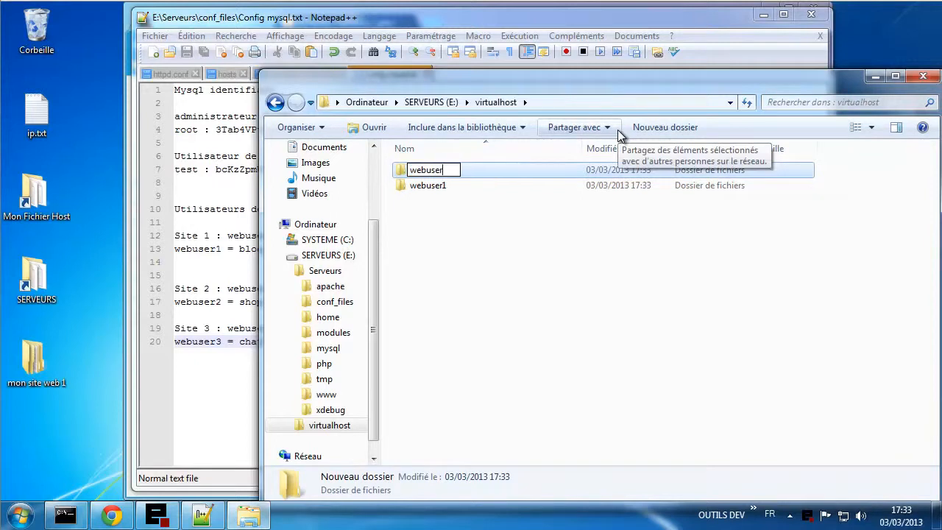
pyautogui.write('2')
pyautogui.press('Return')
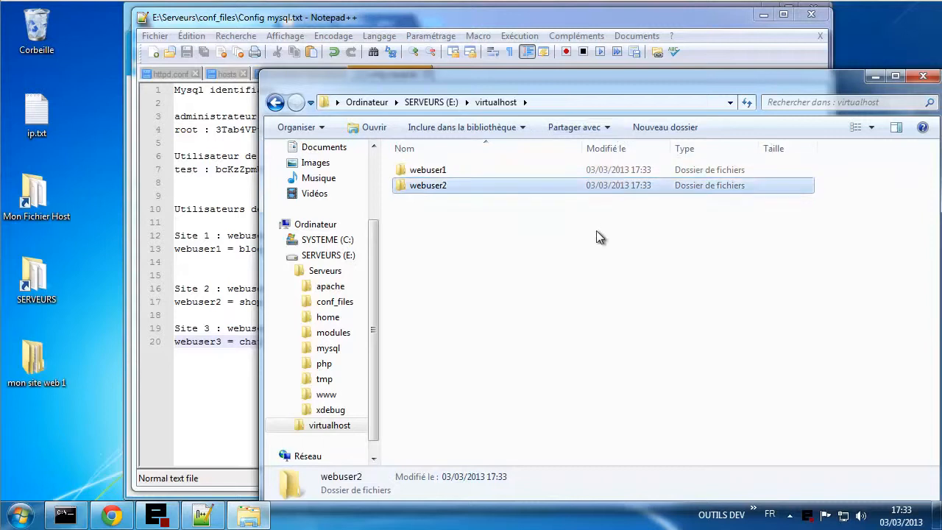
pyautogui.hotkey('ctrl', 'shift', 'n')
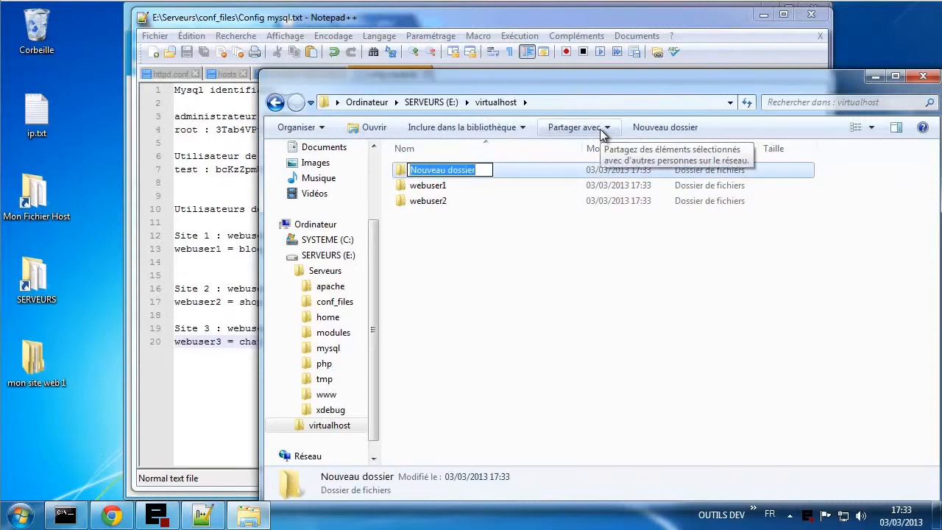
pyautogui.write('webus')
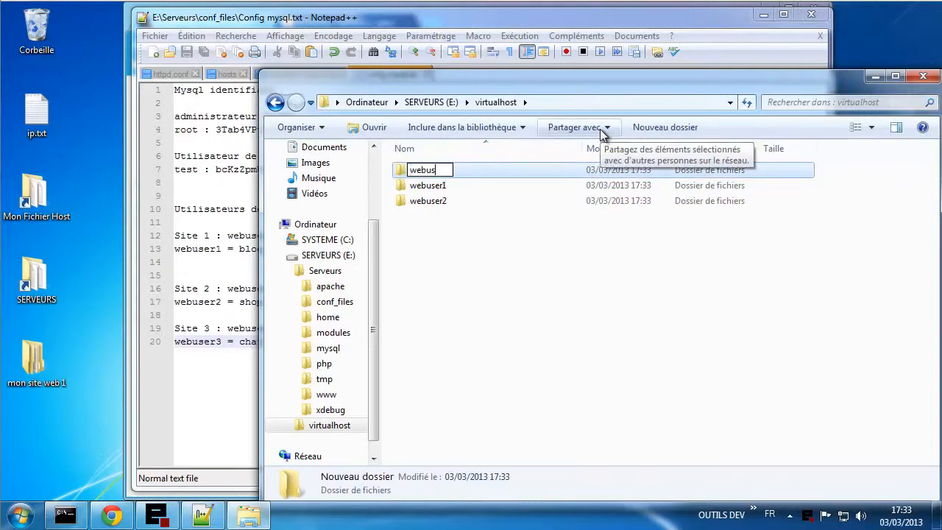
pyautogui.write('er3')
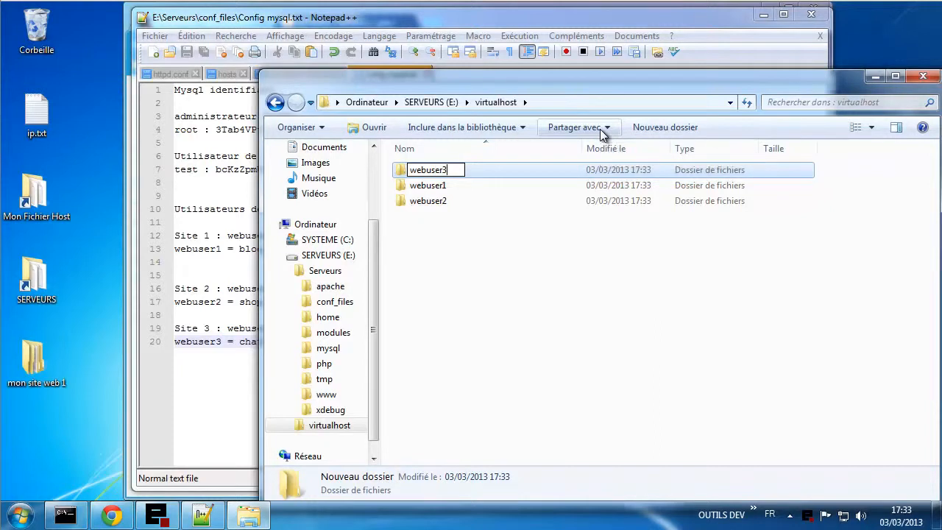
pyautogui.click(549, 284)
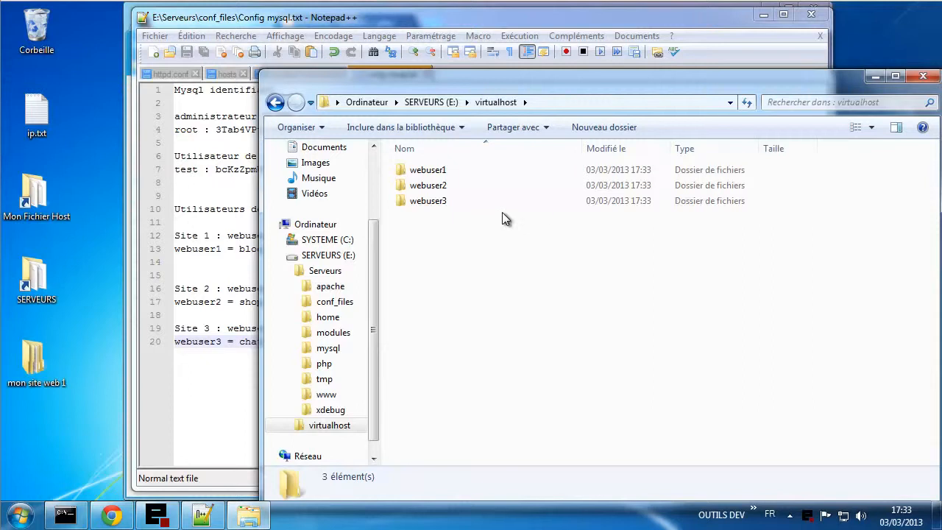
pyautogui.doubleClick(460, 202)
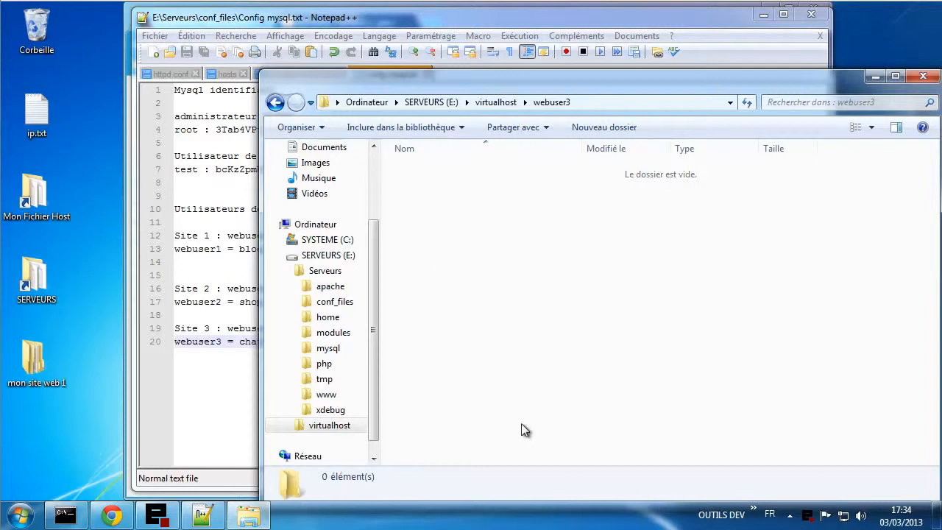
# - Go back to virtualhost listing webuser1 to webuser3, select webuser1, and switch to the Notepad++ notes
pyautogui.click(510, 101)
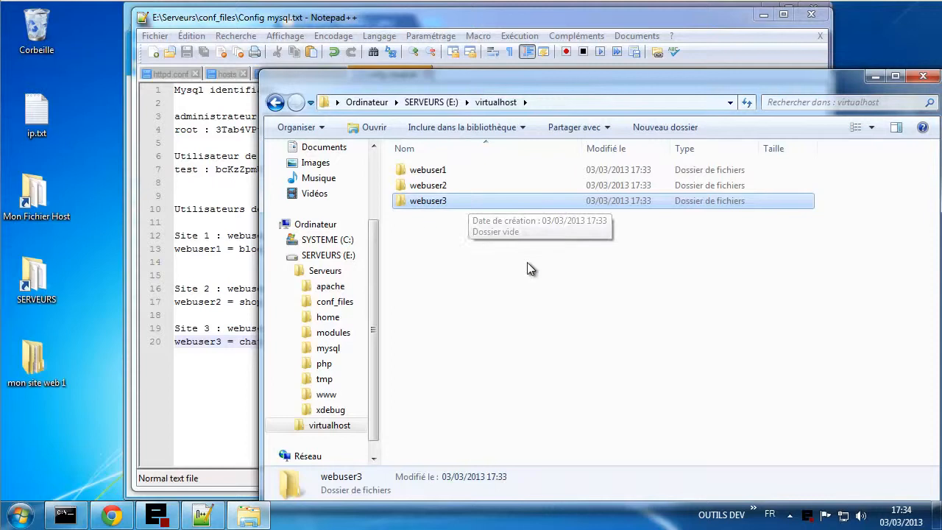
pyautogui.click(546, 279)
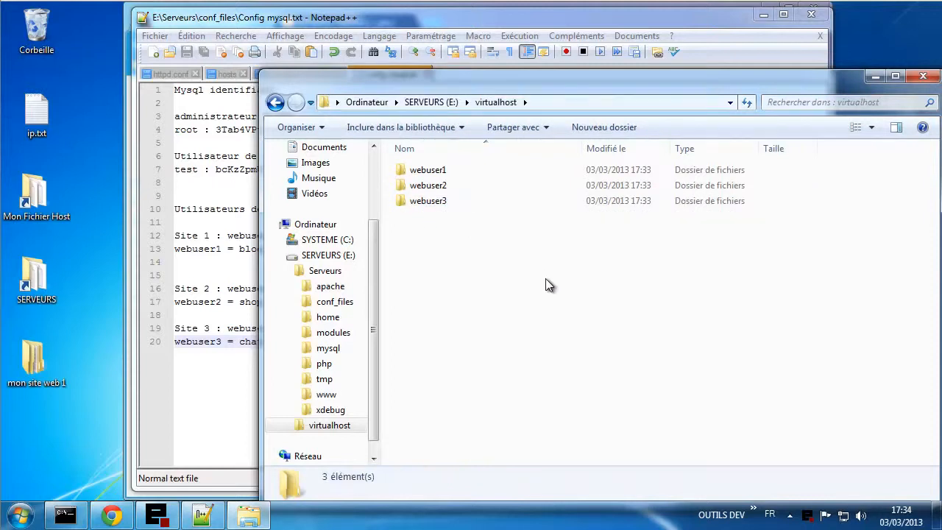
pyautogui.click(426, 171)
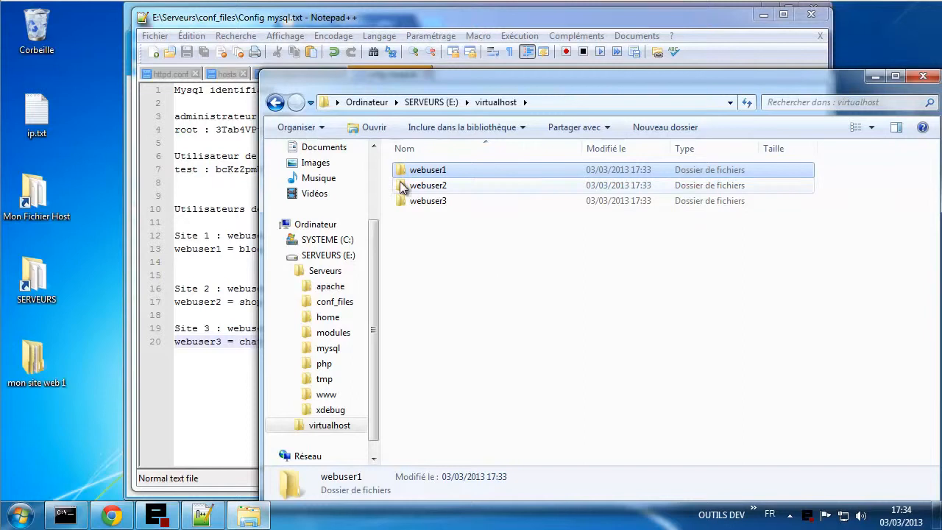
pyautogui.click(203, 176)
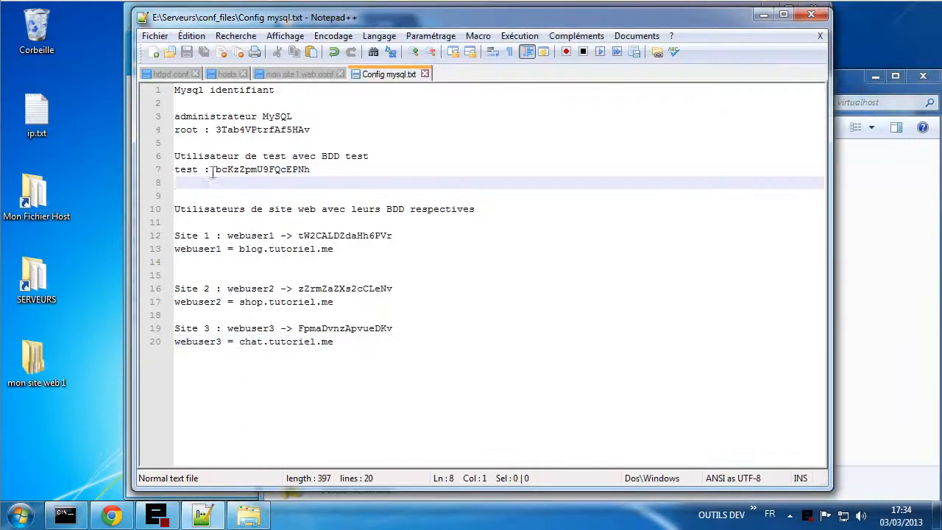
# - View the top of mon.site1.web.conf (VirtualHost 192.168.5.230:80), then bring back Explorer's virtualhost folder
pyautogui.click(318, 71)
pyautogui.scroll(1, 335, 212)
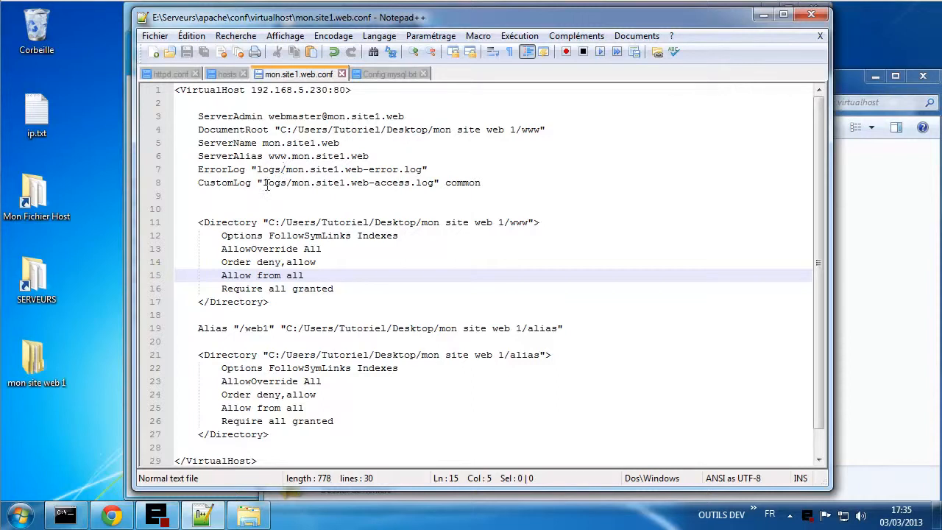
pyautogui.click(889, 351)
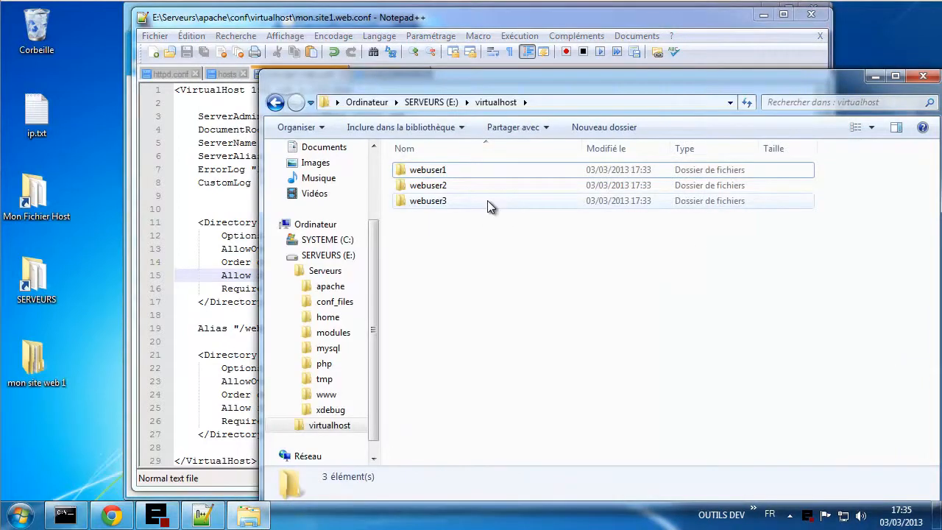
# - Inside webuser3, create a www folder and start a second new folder named 'erreur'
pyautogui.doubleClick(432, 202)
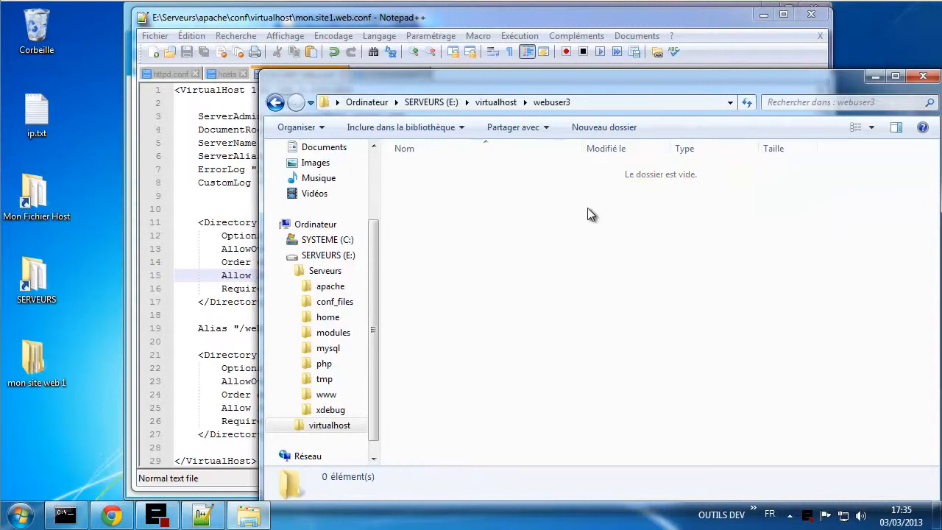
pyautogui.click(496, 103)
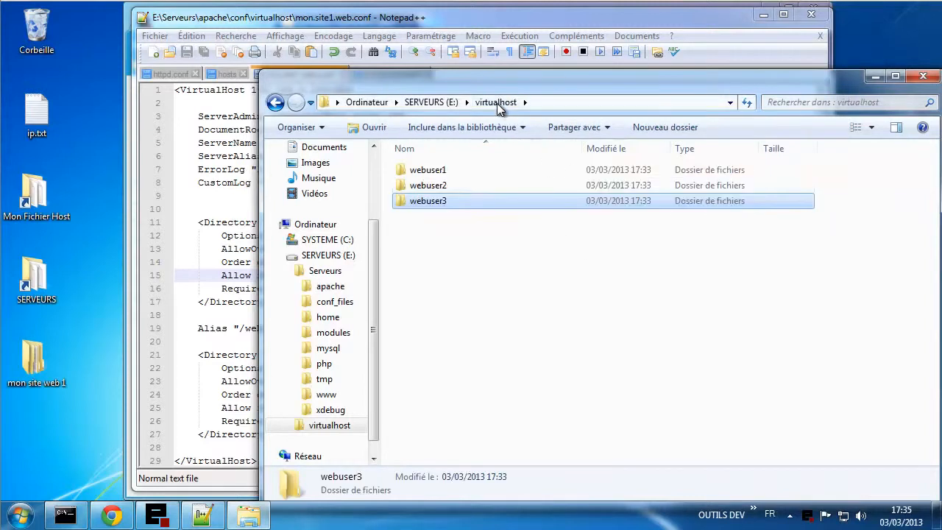
pyautogui.moveTo(445, 202)
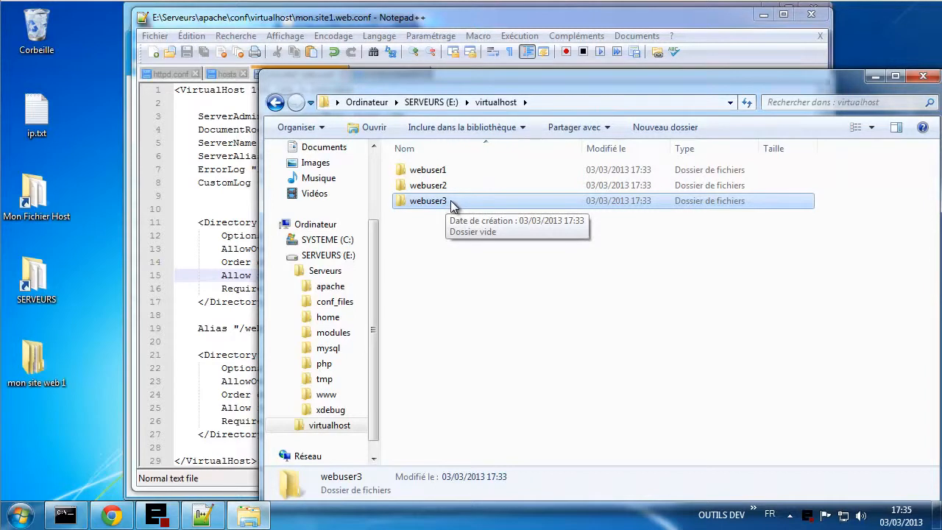
pyautogui.doubleClick(450, 200)
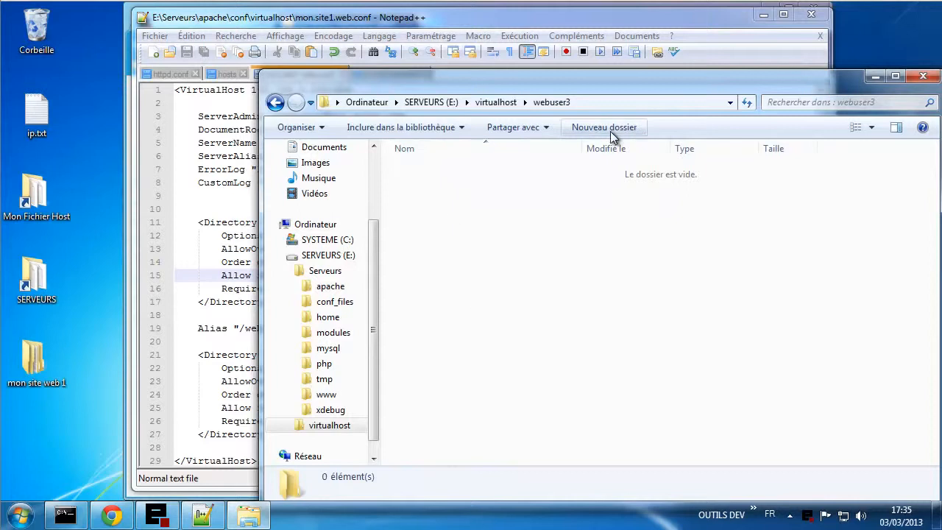
pyautogui.click(610, 131)
pyautogui.write('www')
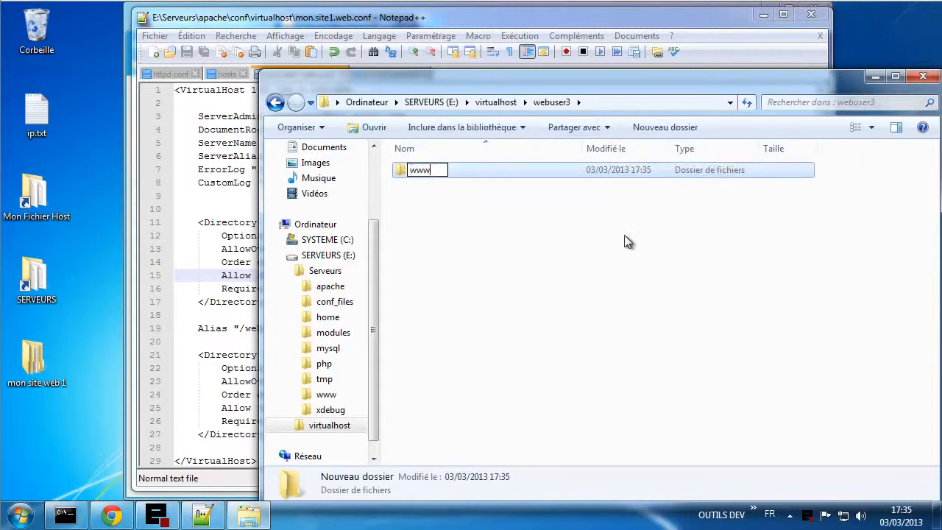
pyautogui.click(624, 243)
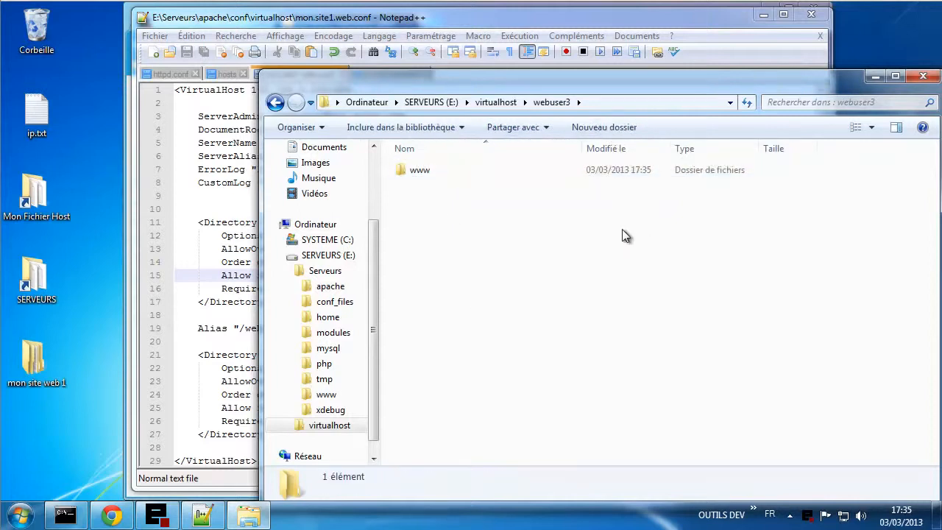
pyautogui.click(610, 129)
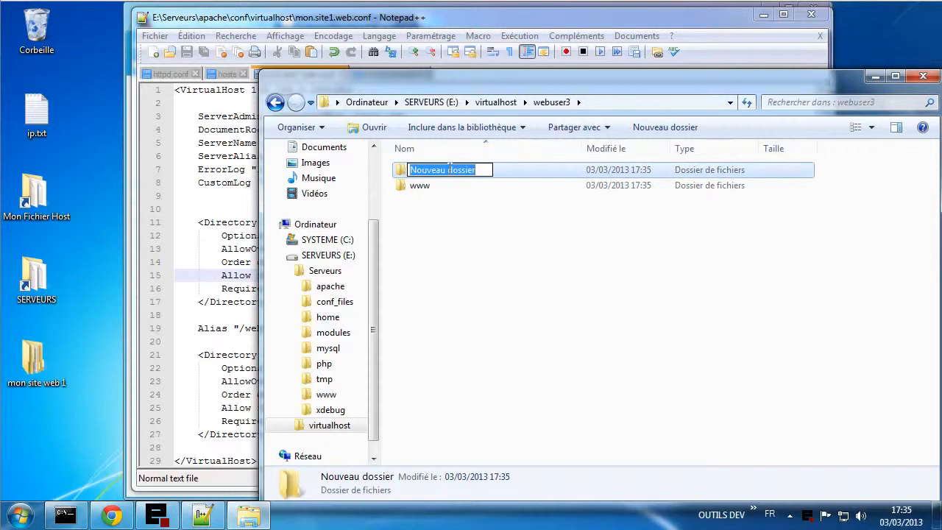
pyautogui.write('err')
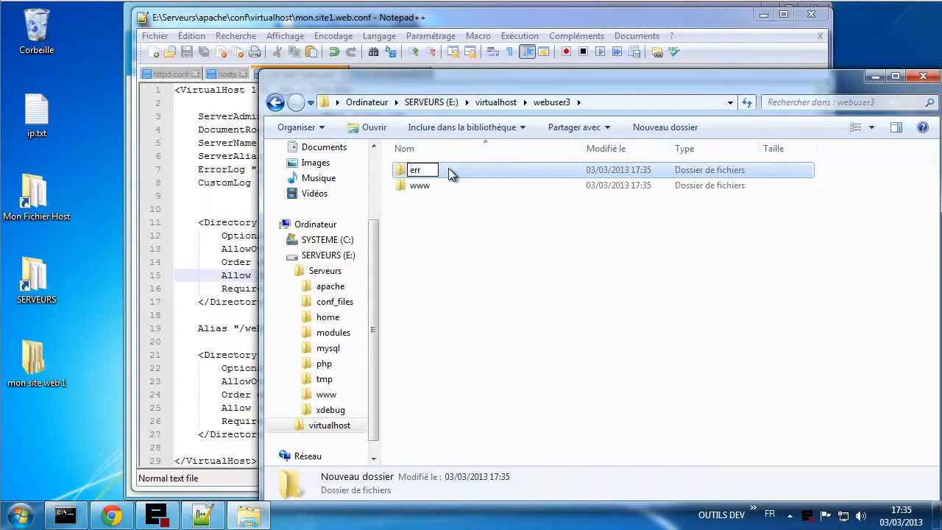
pyautogui.write('eur')
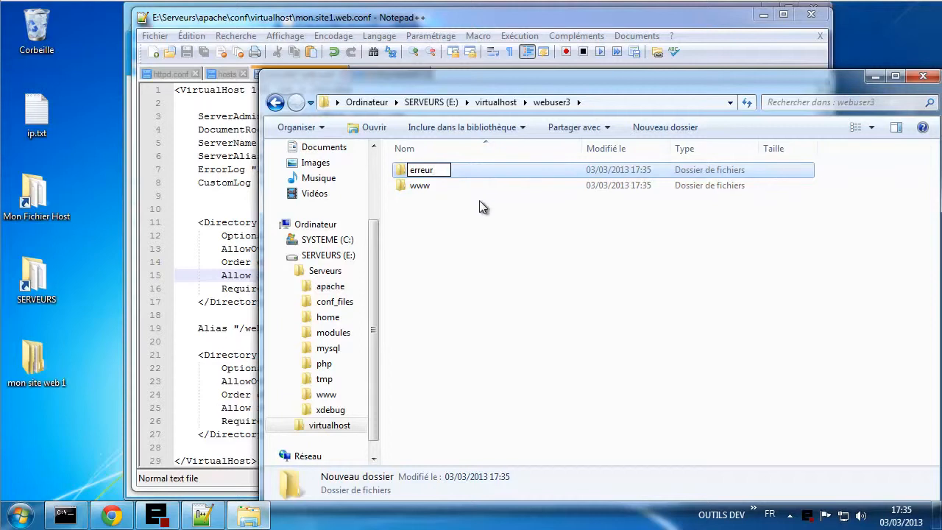
# - Rename the mistyped second folder in webuser3 to logs
pyautogui.moveTo(448, 169); pyautogui.dragTo(383, 167)
pyautogui.write('logs')
pyautogui.click(437, 219)
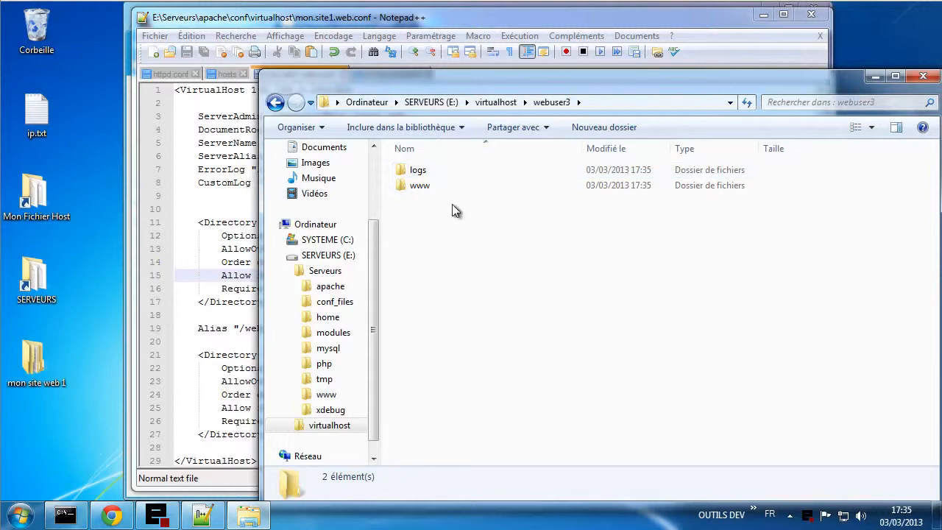
# - Copy the logs and www folders into webuser2 and webuser1
pyautogui.moveTo(452, 204); pyautogui.dragTo(423, 160)
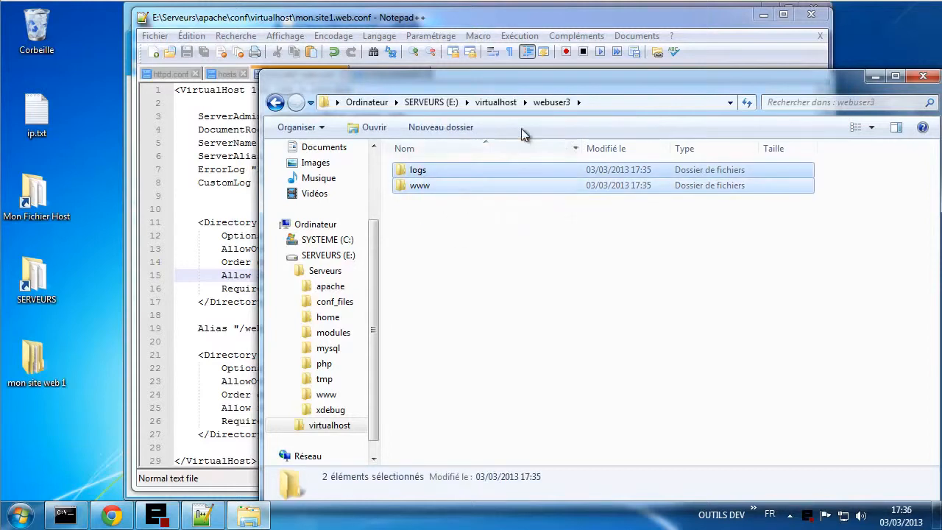
pyautogui.click(505, 106)
pyautogui.doubleClick(473, 187)
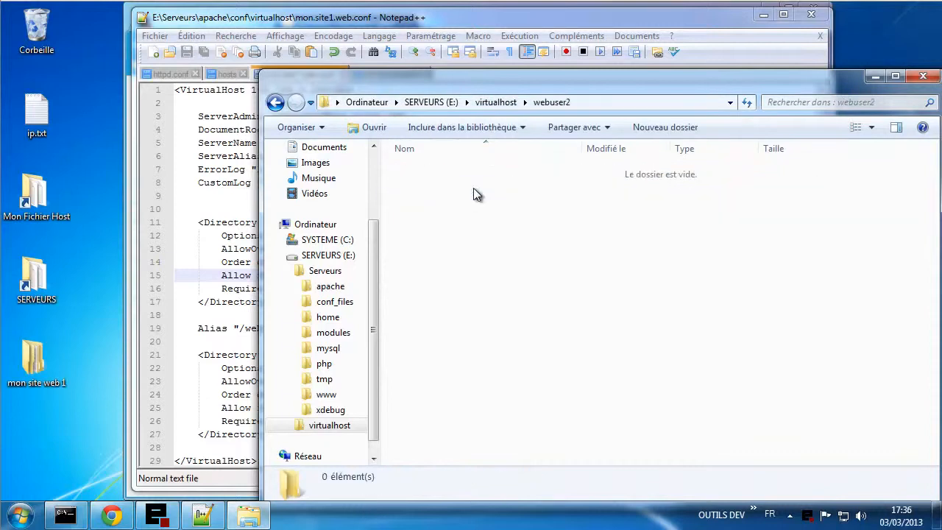
pyautogui.hotkey('ctrl', 'v')
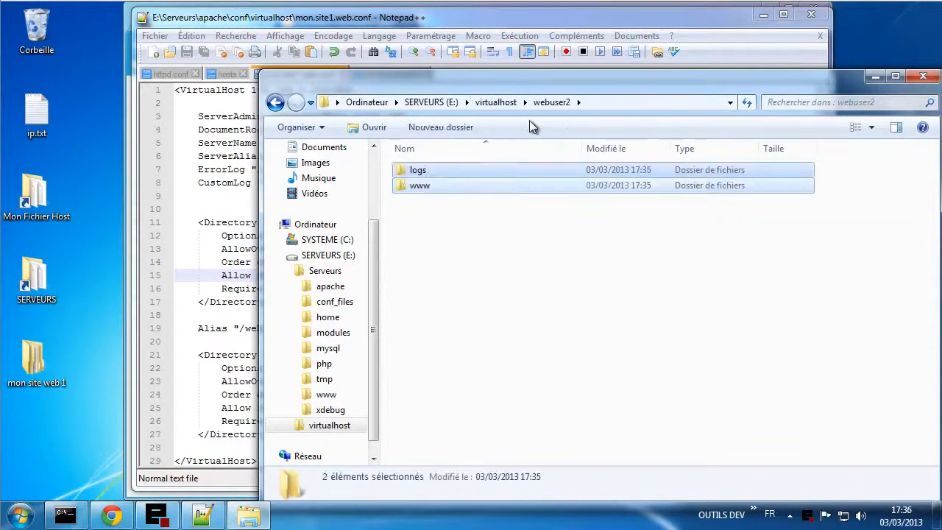
pyautogui.click(495, 102)
pyautogui.doubleClick(426, 170)
pyautogui.hotkey('ctrl', 'v')
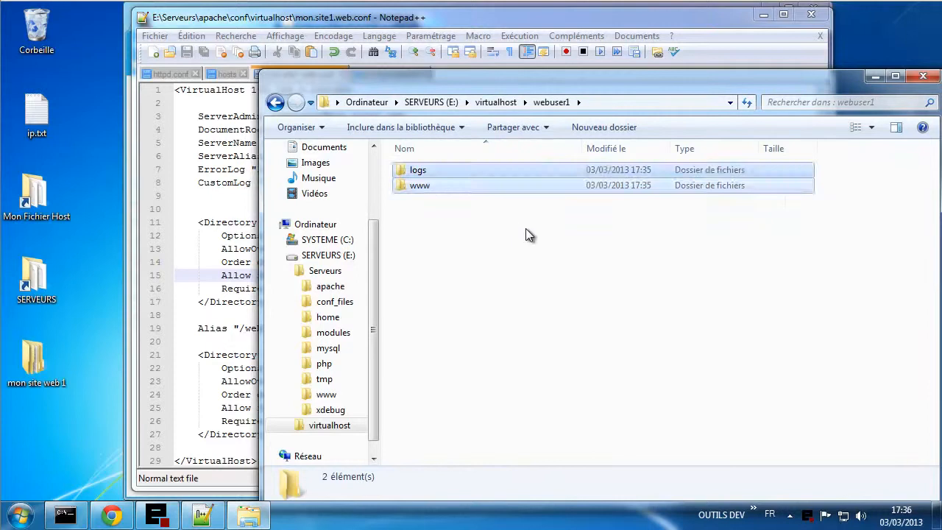
pyautogui.click(515, 262)
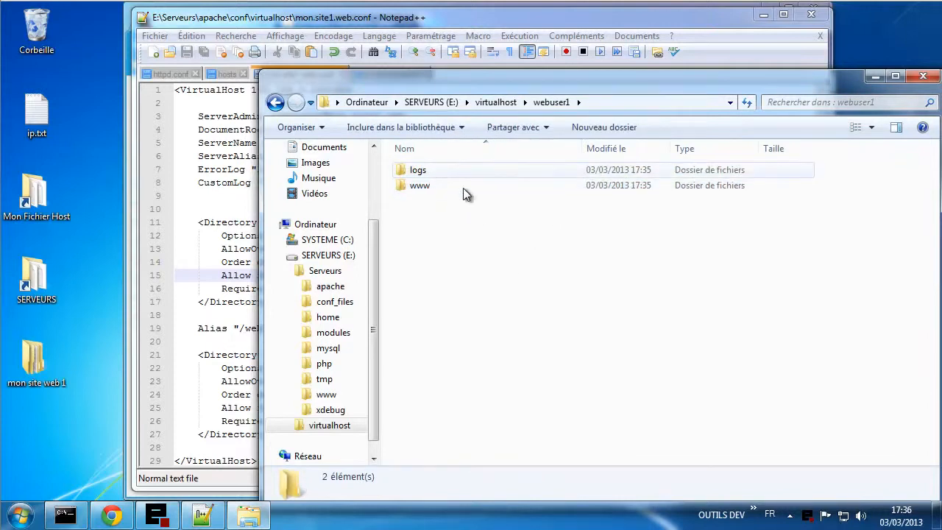
# - Create an empty index.html in webuser1's www folder and open it in Notepad++
pyautogui.doubleClick(421, 186)
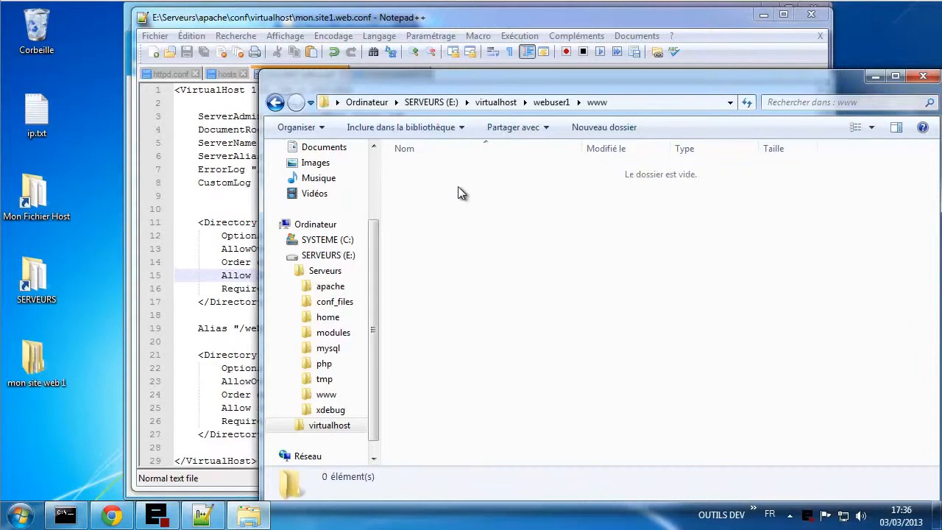
pyautogui.rightClick(454, 186)
pyautogui.moveTo(571, 359)
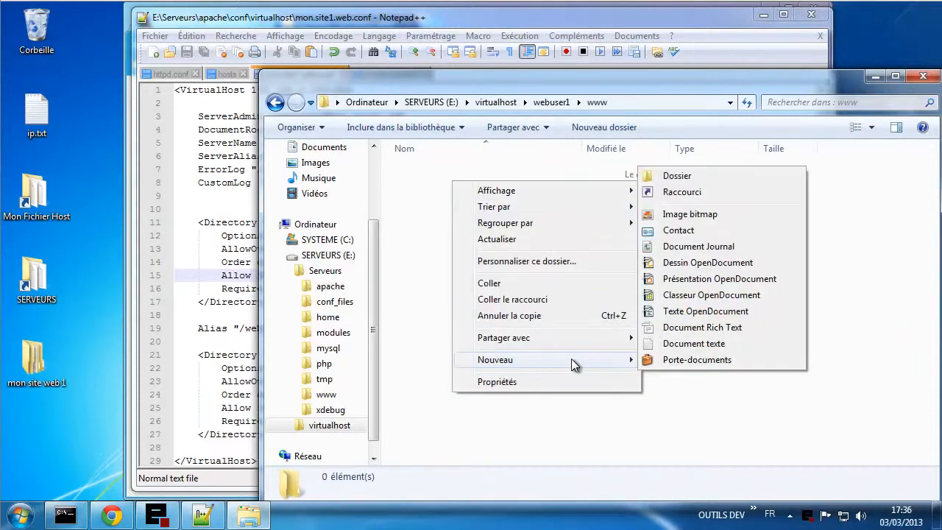
pyautogui.click(689, 344)
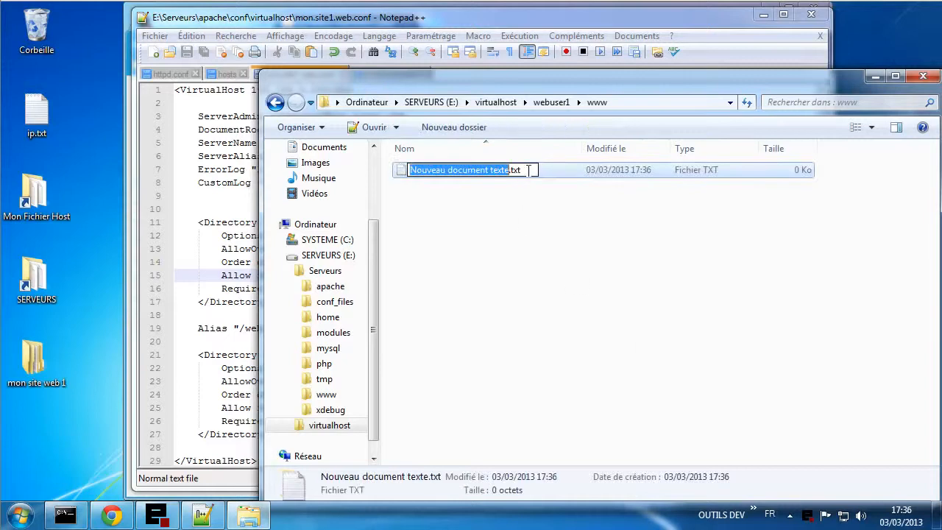
pyautogui.moveTo(522, 170); pyautogui.dragTo(398, 171)
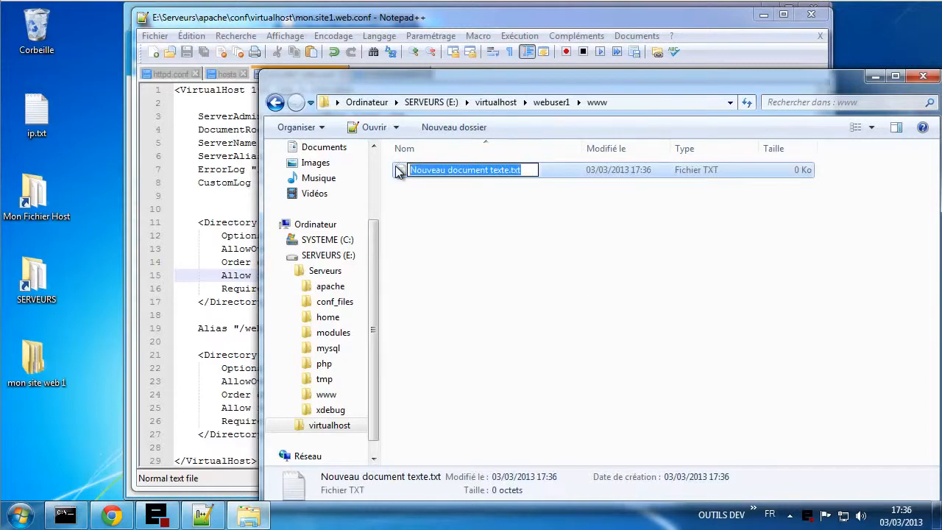
pyautogui.write('ind')
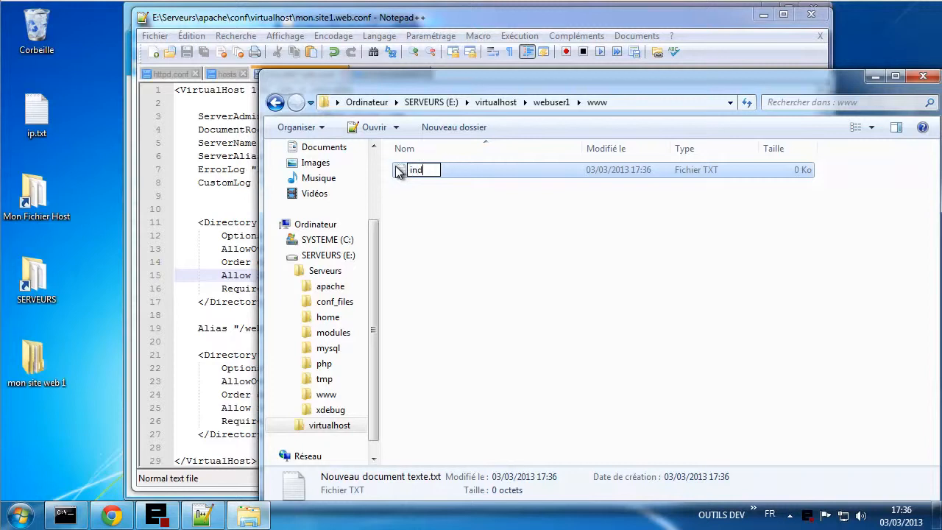
pyautogui.write('ex.html')
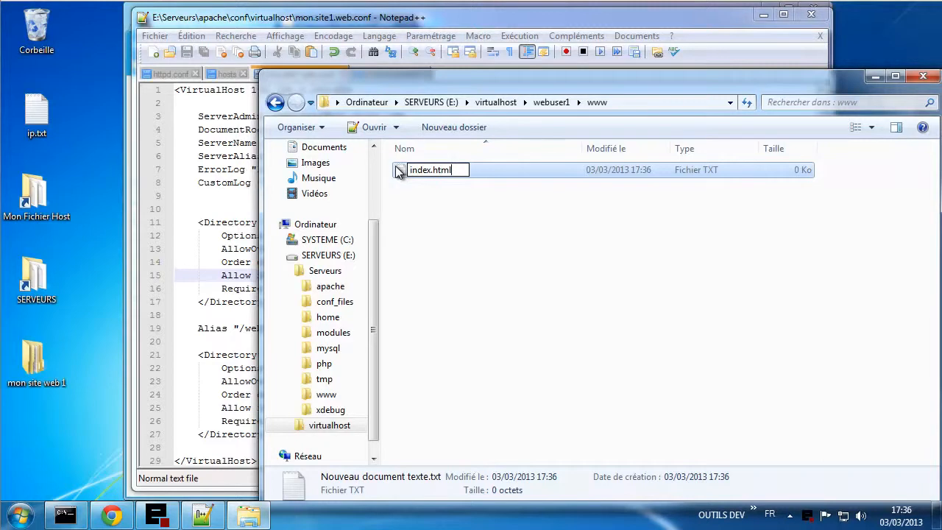
pyautogui.click(476, 257)
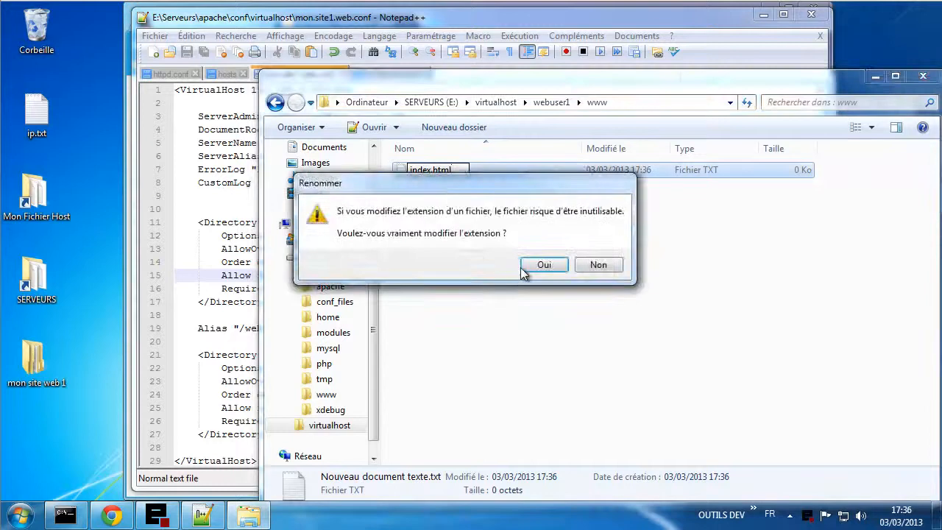
pyautogui.click(524, 269)
pyautogui.rightClick(435, 173)
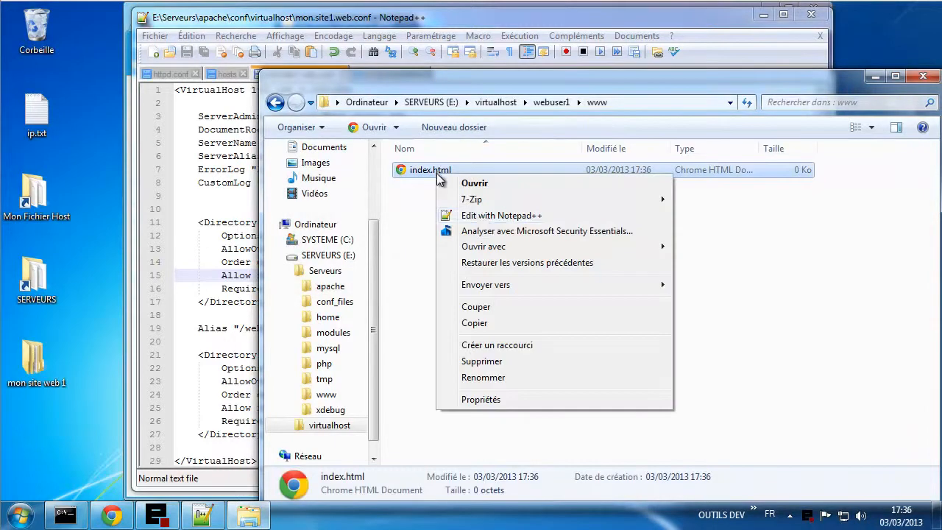
pyautogui.click(505, 216)
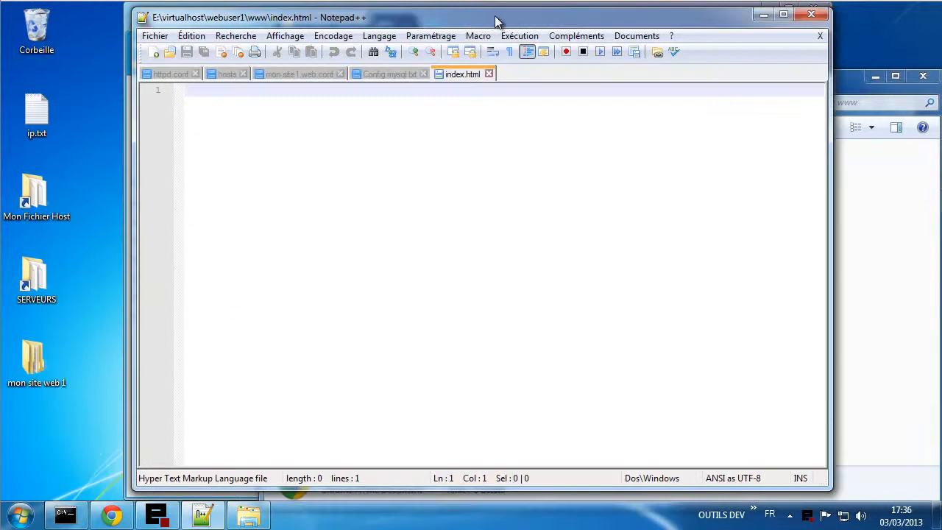
# - Fill webuser1's empty index.html with 'Mon site web 1 : blog.tutoriel.me', then save and close it
pyautogui.moveTo(496, 18); pyautogui.dragTo(587, 244)
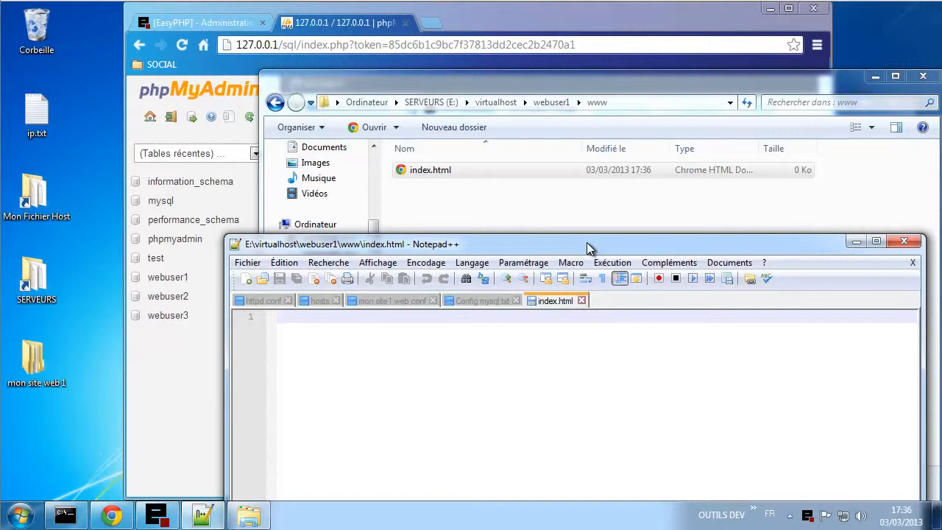
pyautogui.write('Mon')
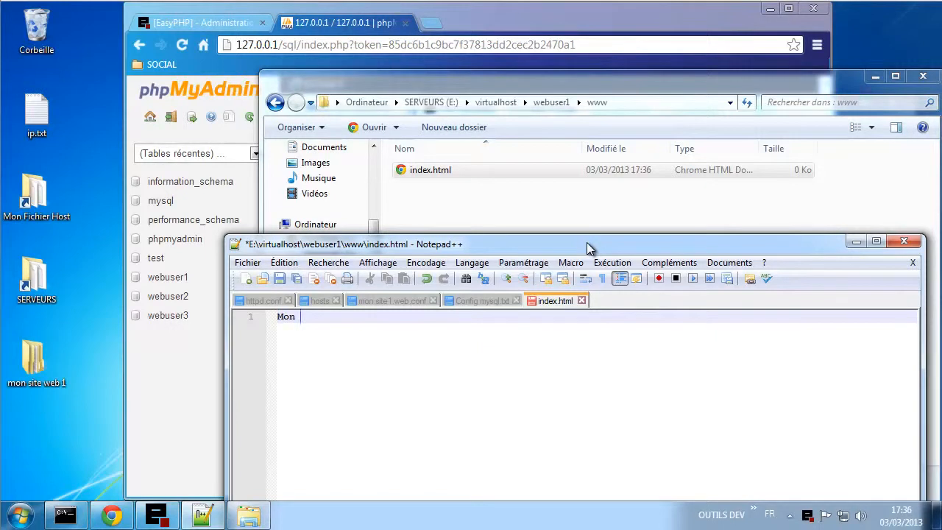
pyautogui.write(' site web 1')
pyautogui.write(': blog.tutorie')
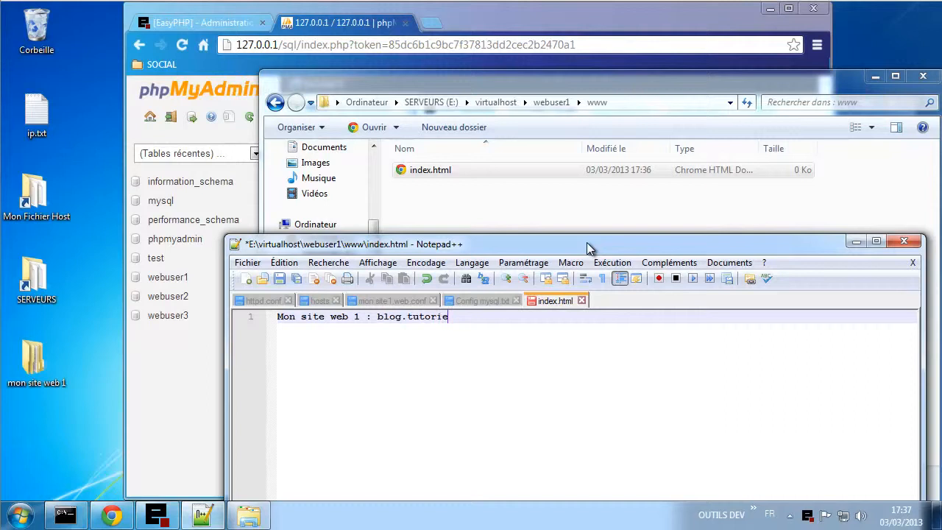
pyautogui.write('l.me')
pyautogui.moveTo(475, 318); pyautogui.dragTo(265, 311)
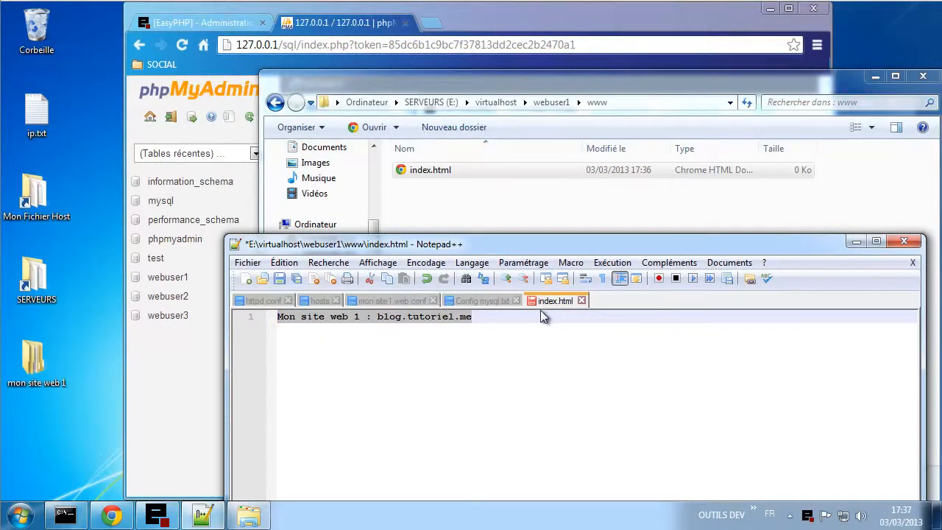
pyautogui.hotkey('ctrl', 's')
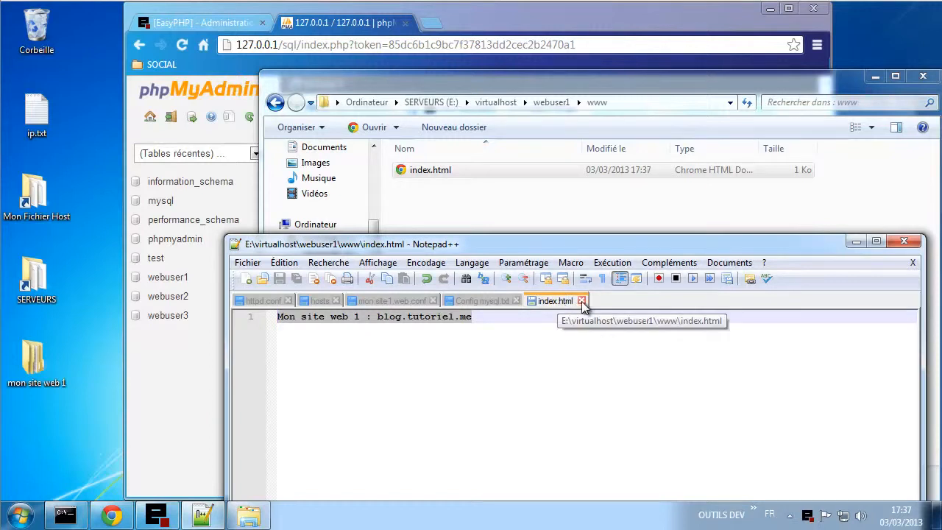
pyautogui.click(581, 301)
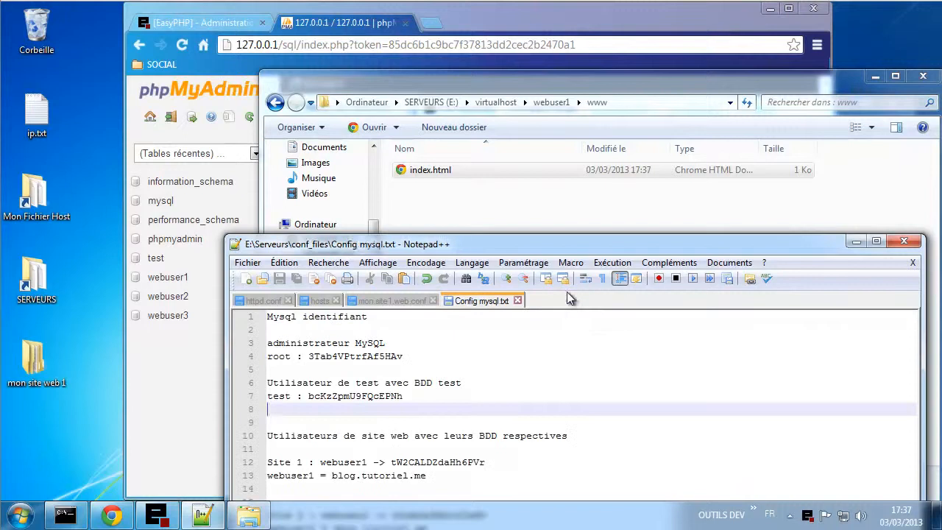
# - Put a copy of index.html into webuser2's www folder
pyautogui.click(436, 171)
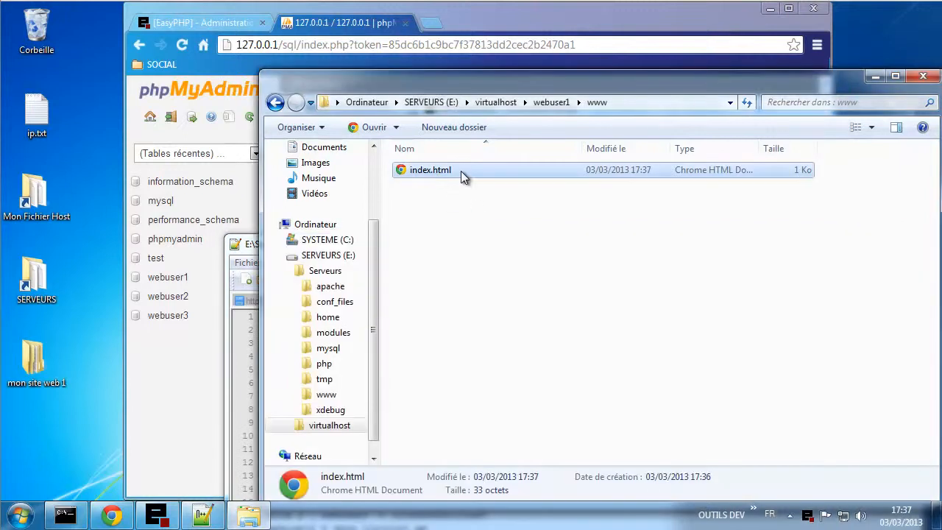
pyautogui.click(552, 103)
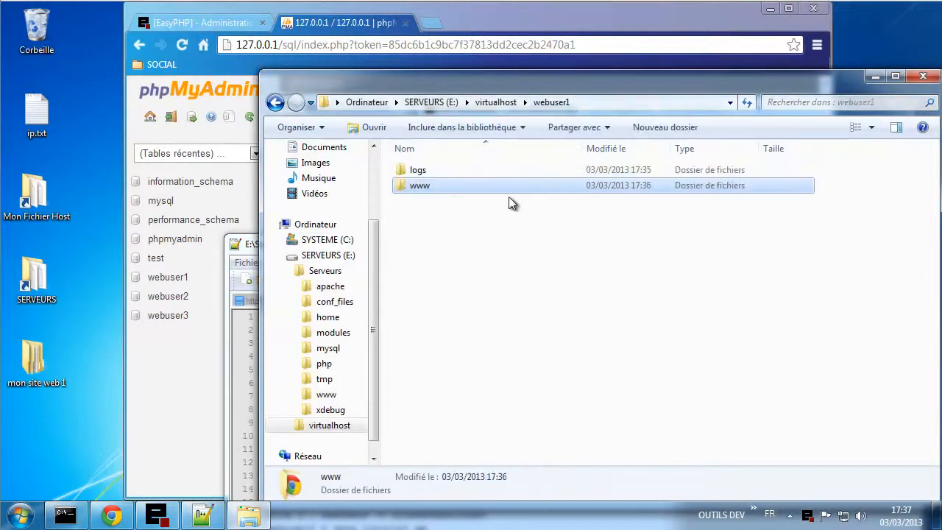
pyautogui.click(495, 102)
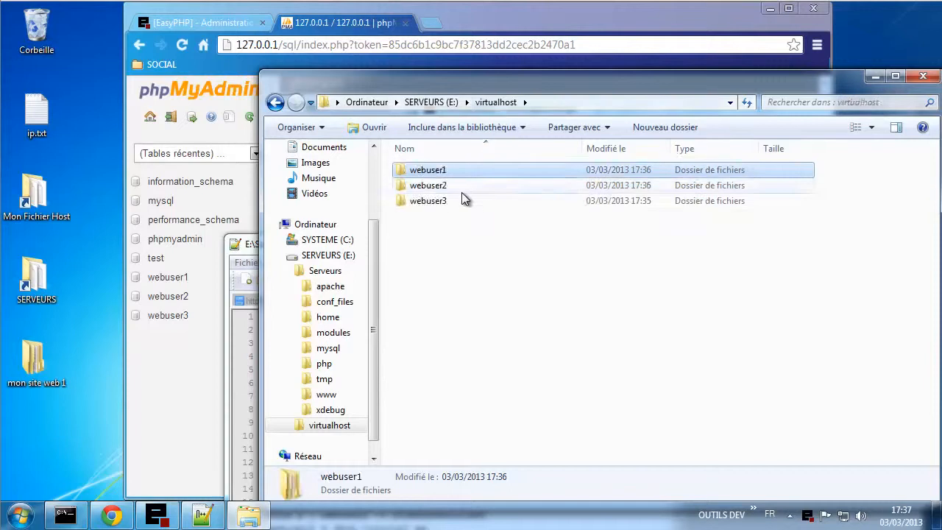
pyautogui.doubleClick(461, 190)
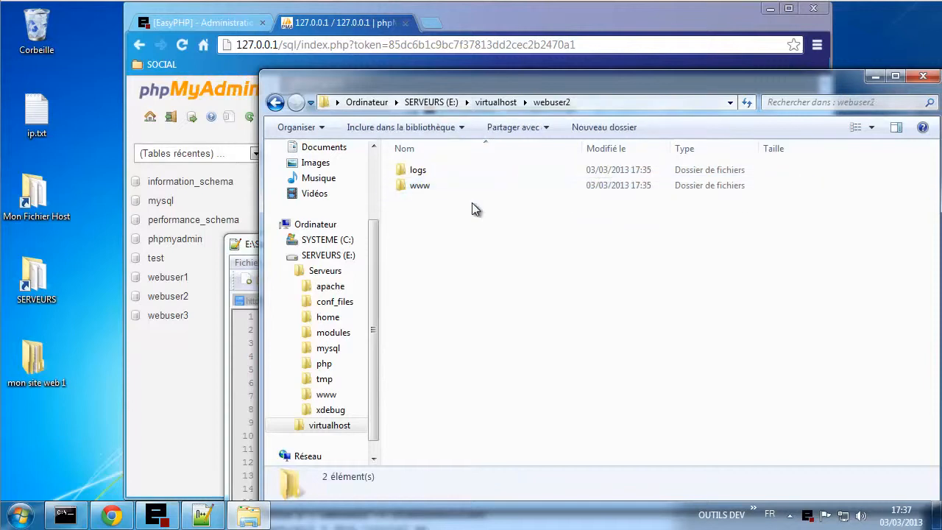
pyautogui.doubleClick(438, 186)
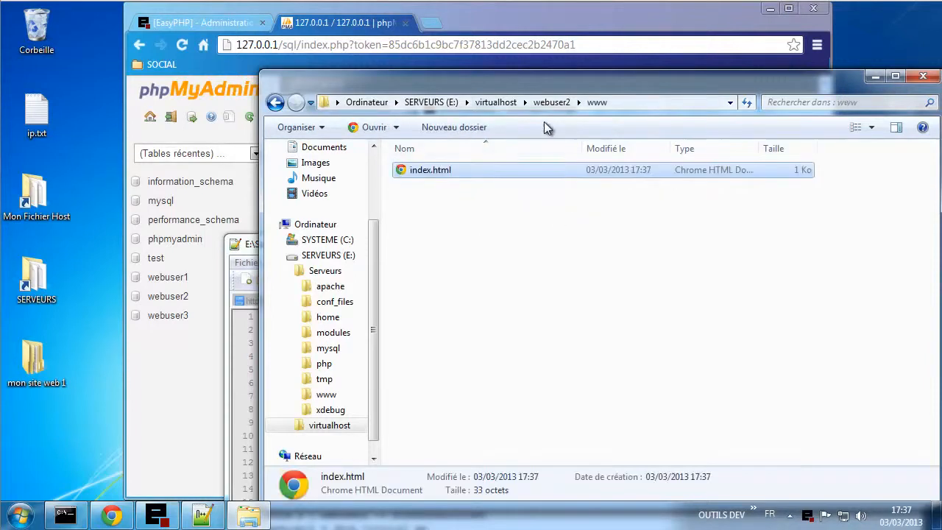
# - Put a copy of index.html into webuser3's www folder and bring up that copy's context menu
pyautogui.click(550, 102)
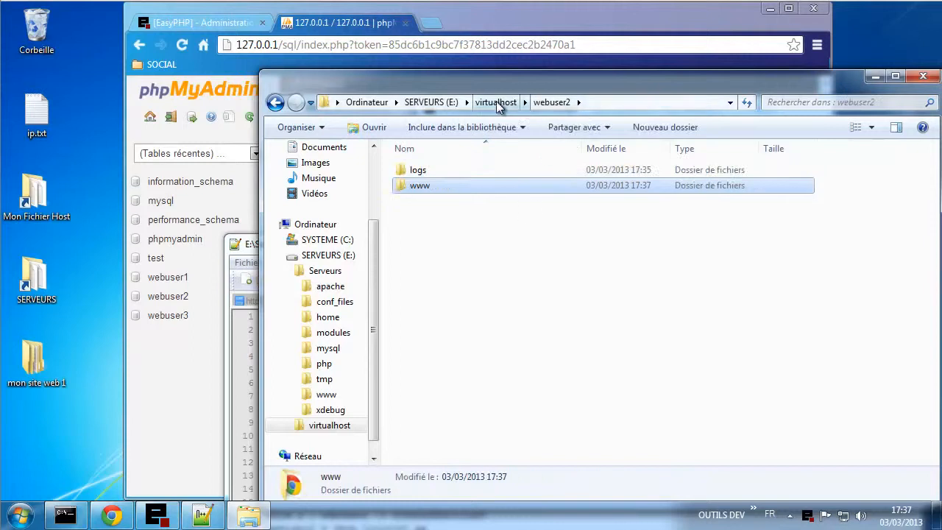
pyautogui.click(498, 102)
pyautogui.doubleClick(451, 201)
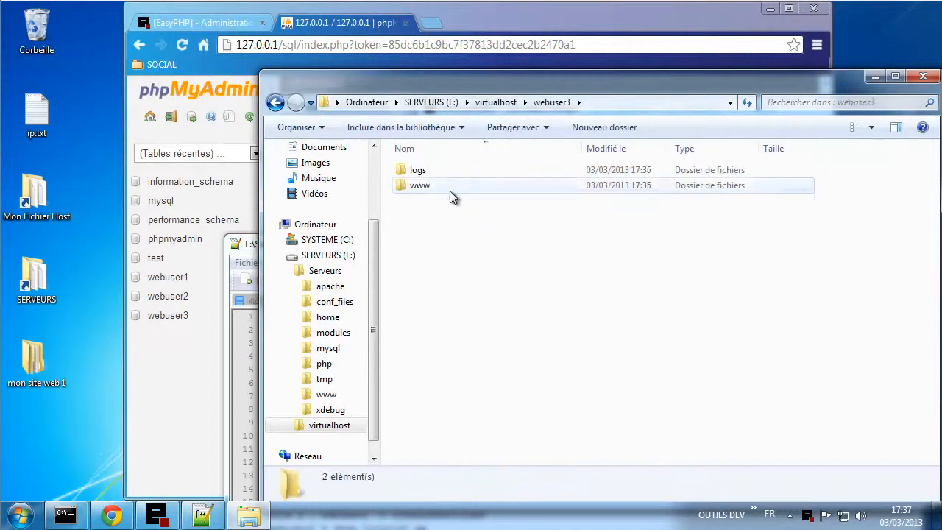
pyautogui.doubleClick(450, 189)
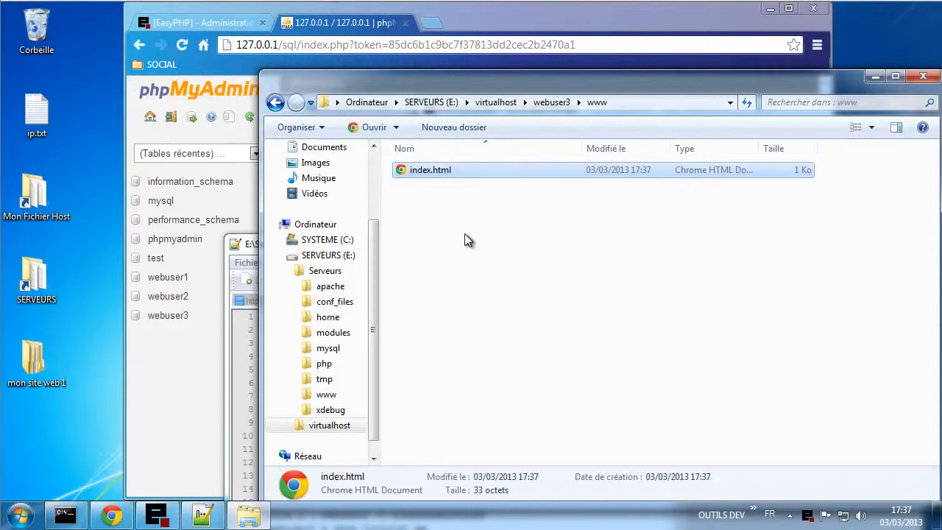
pyautogui.rightClick(439, 170)
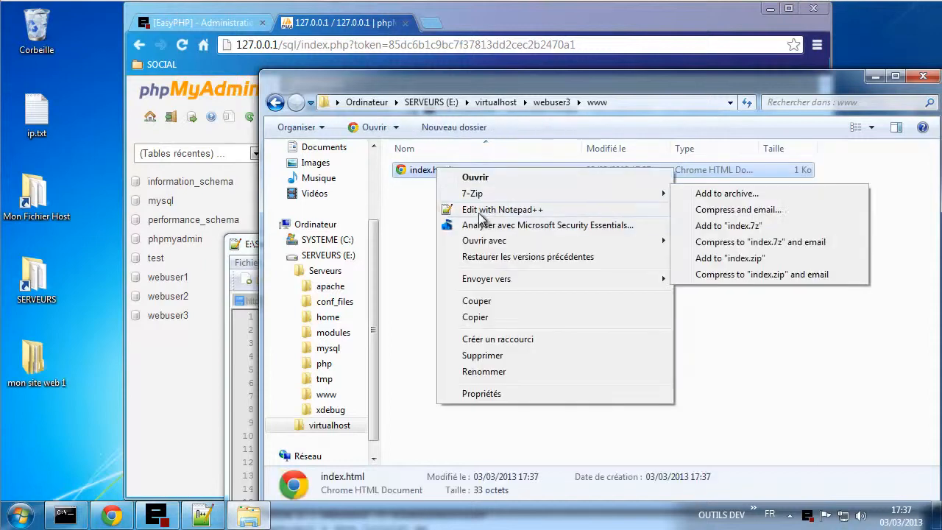
# - Change webuser3's index.html to 'Mon site web 3 : chat.tutoriel.me' and save it
pyautogui.click(482, 212)
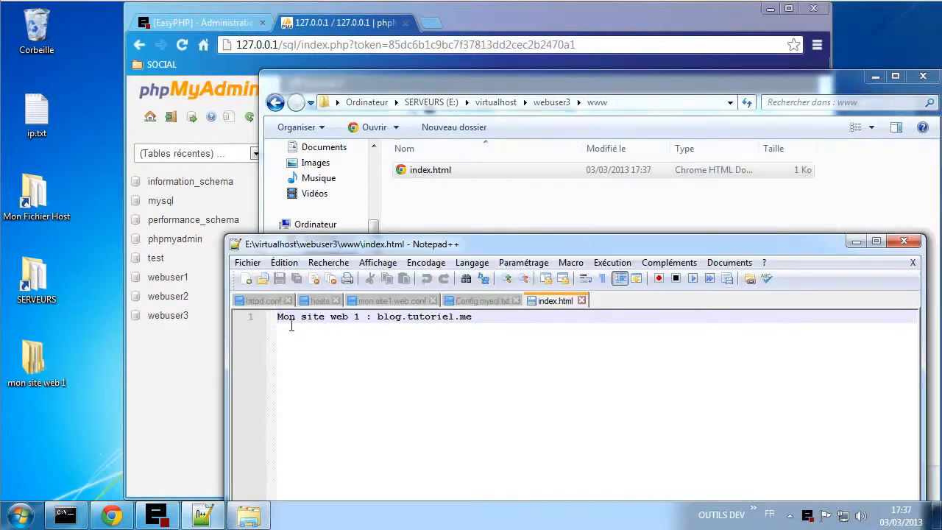
pyautogui.doubleClick(357, 316)
pyautogui.write('3')
pyautogui.doubleClick(394, 317)
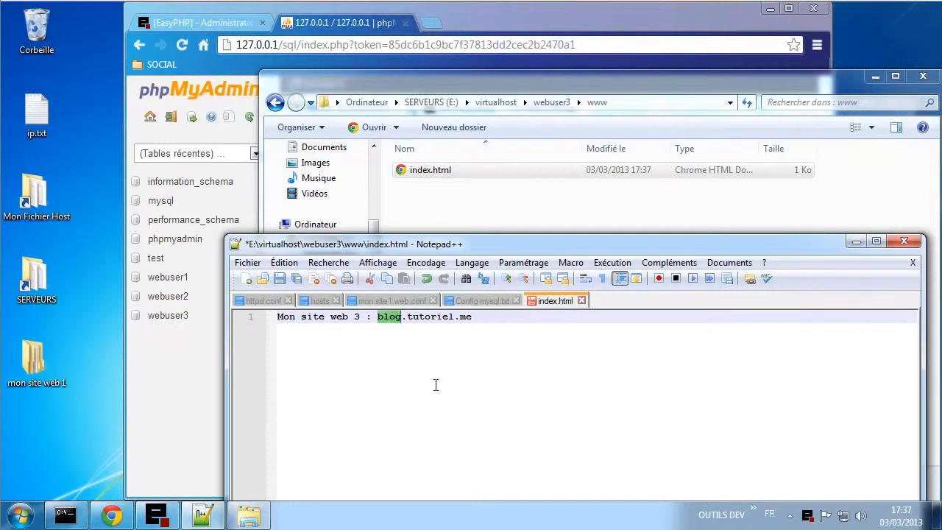
pyautogui.write('chat')
pyautogui.hotkey('ctrl', 's')
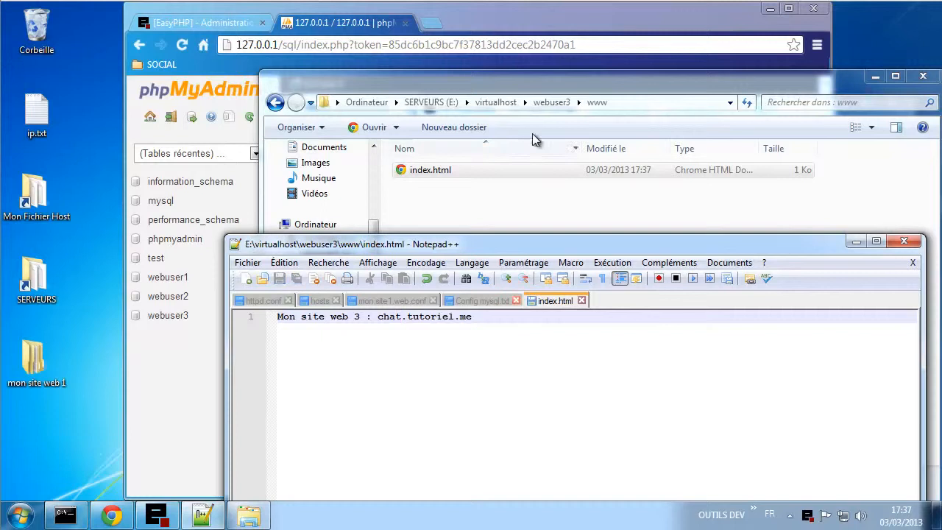
# - Locate webuser2's index.html in the webuser2\www folder and bring up its context menu
pyautogui.click(545, 103)
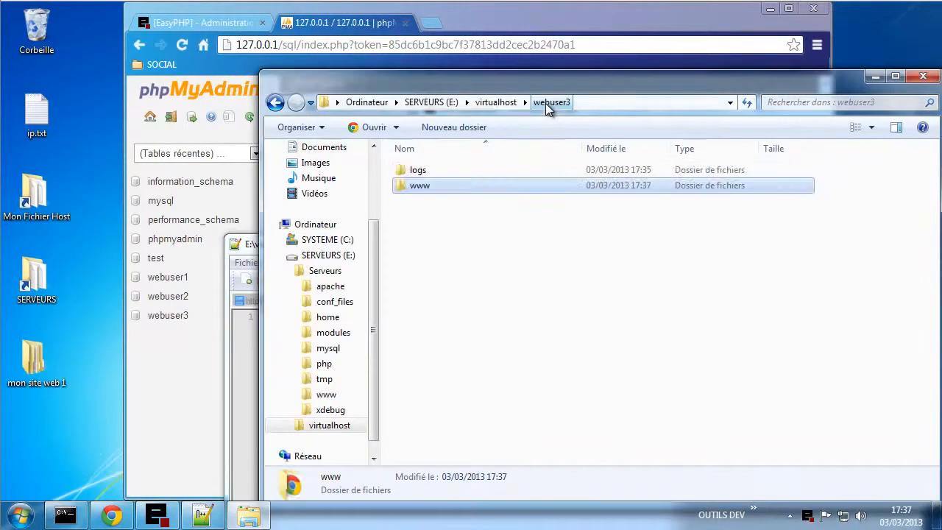
pyautogui.click(503, 104)
pyautogui.doubleClick(466, 188)
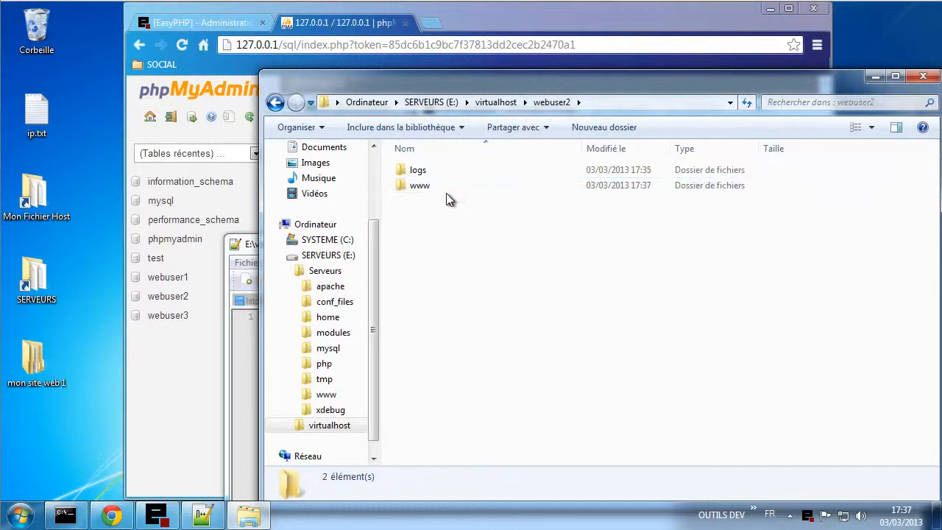
pyautogui.doubleClick(440, 189)
pyautogui.click(434, 177)
pyautogui.rightClick(434, 176)
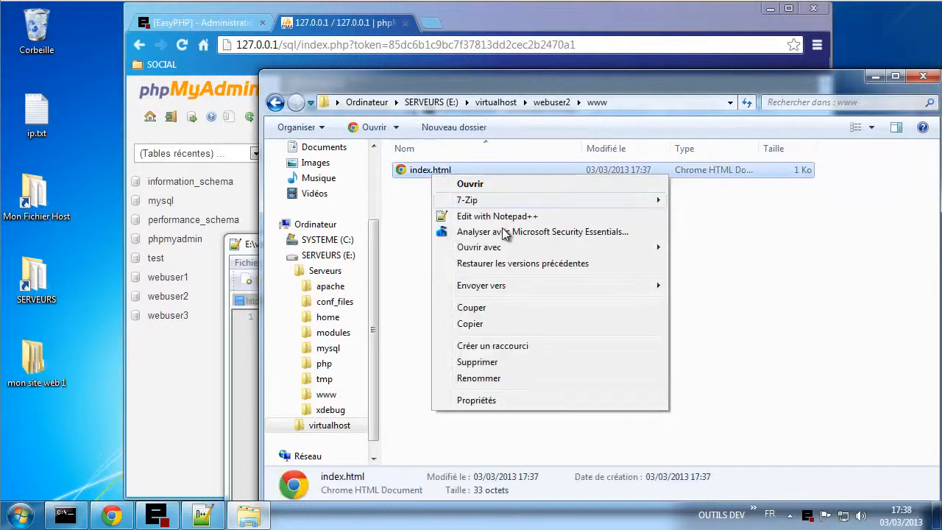
# - Change webuser2's index.html to 'Mon site web 2 : shop.tutoriel.me', save it, and close both files
pyautogui.click(492, 217)
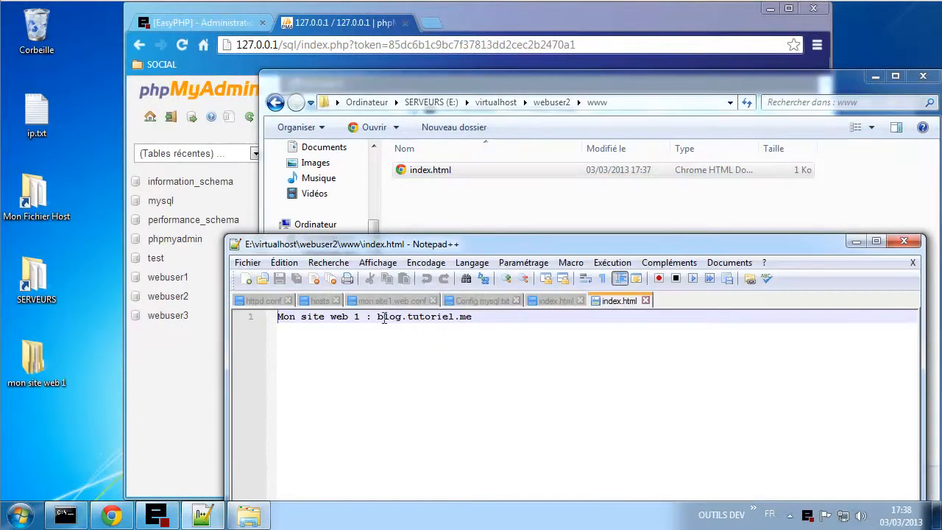
pyautogui.doubleClick(355, 317)
pyautogui.write('2')
pyautogui.doubleClick(386, 316)
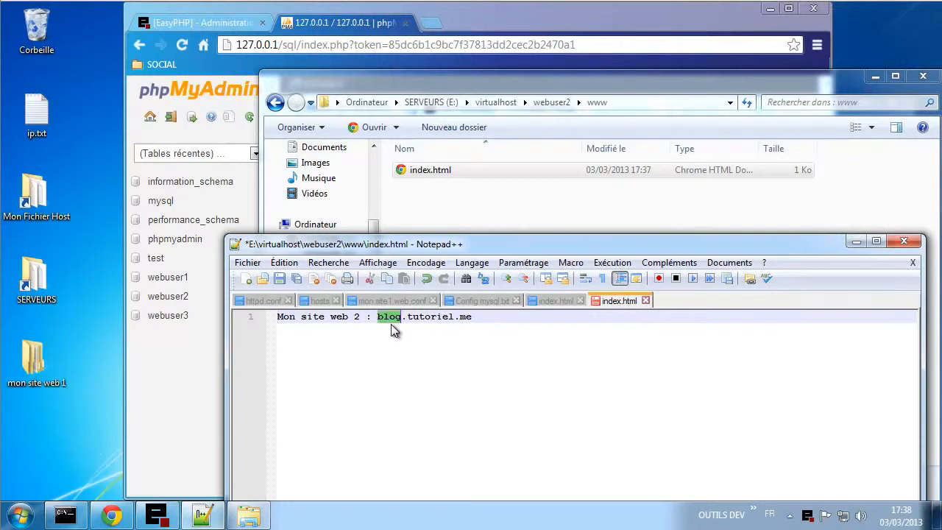
pyautogui.write('shop')
pyautogui.hotkey('ctrl', 's')
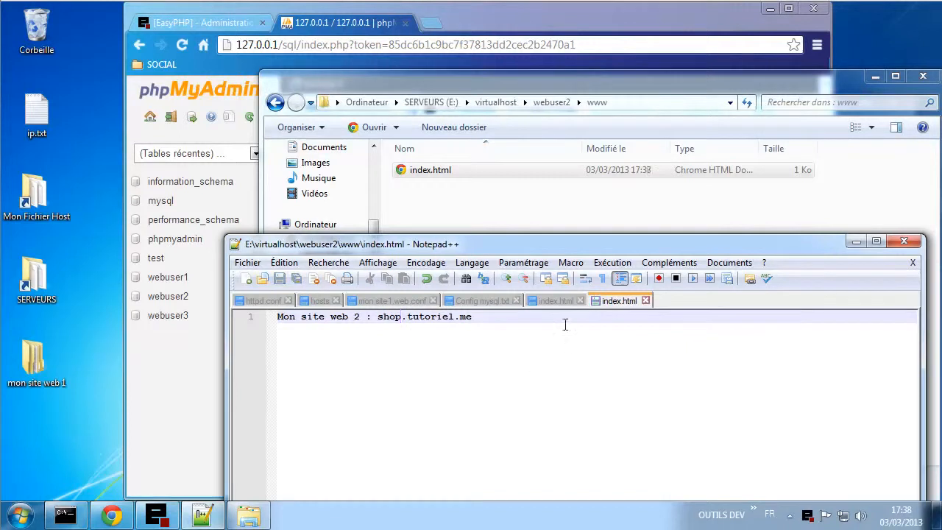
pyautogui.click(580, 300)
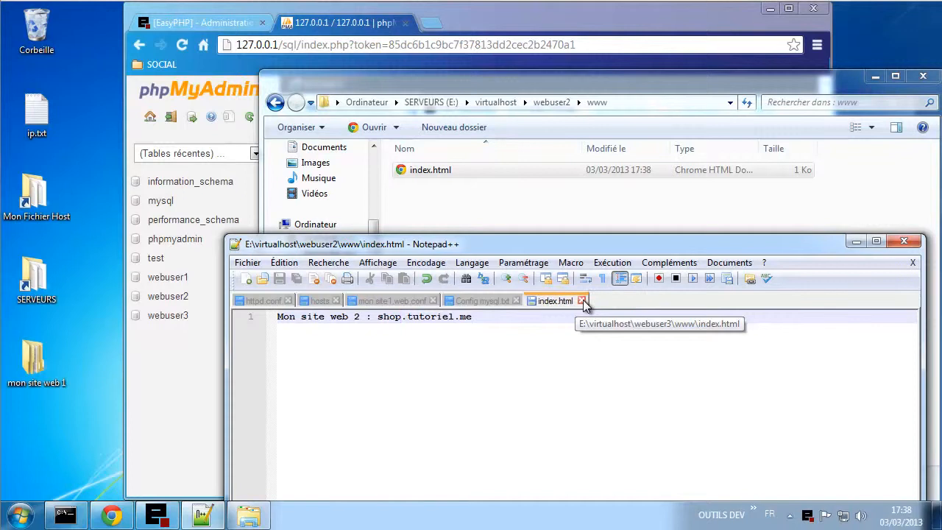
pyautogui.click(580, 300)
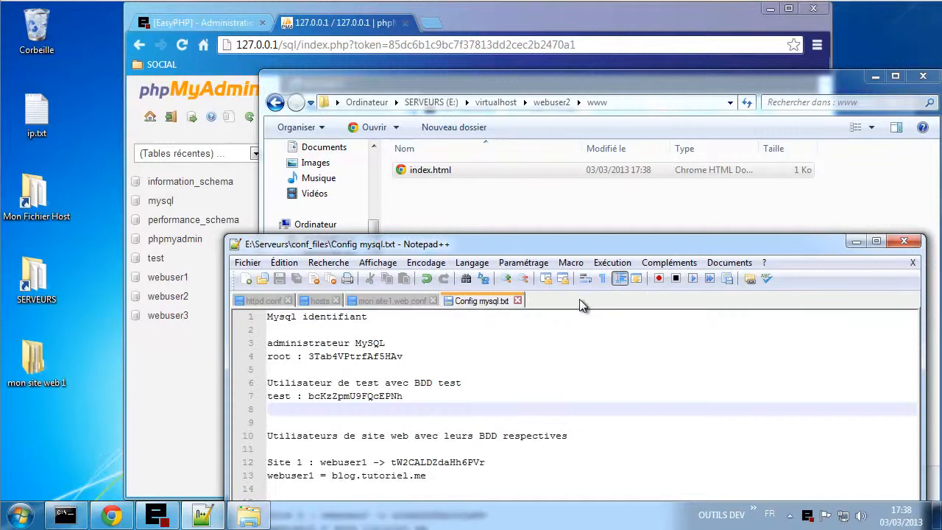
# - Close mon.site1.web.conf in Notepad++, then open the Serveurs\www folder from the EasyPHP tray menu
pyautogui.click(561, 193)
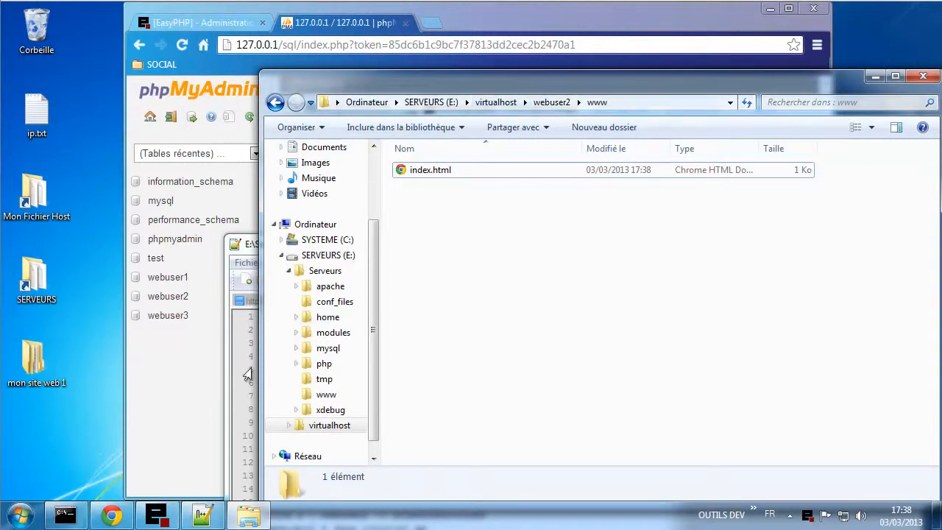
pyautogui.click(200, 373)
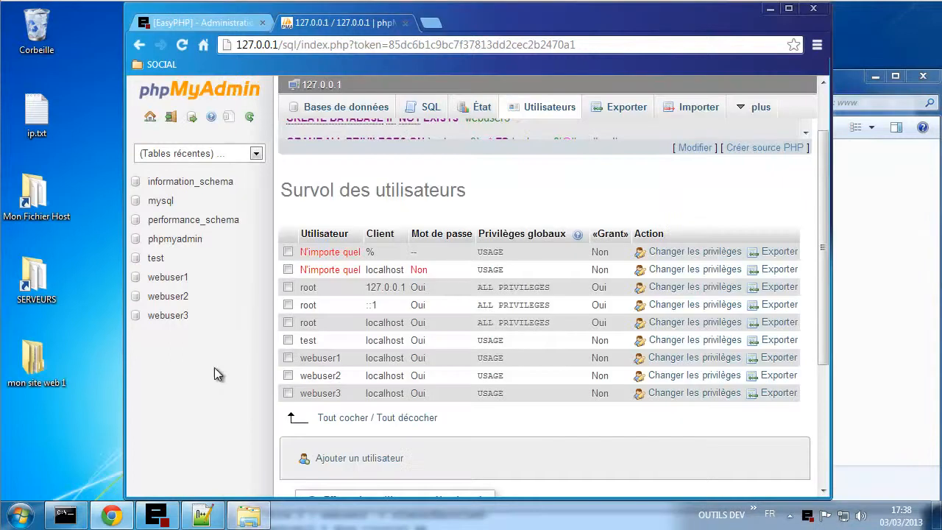
pyautogui.click(254, 517)
pyautogui.click(202, 515)
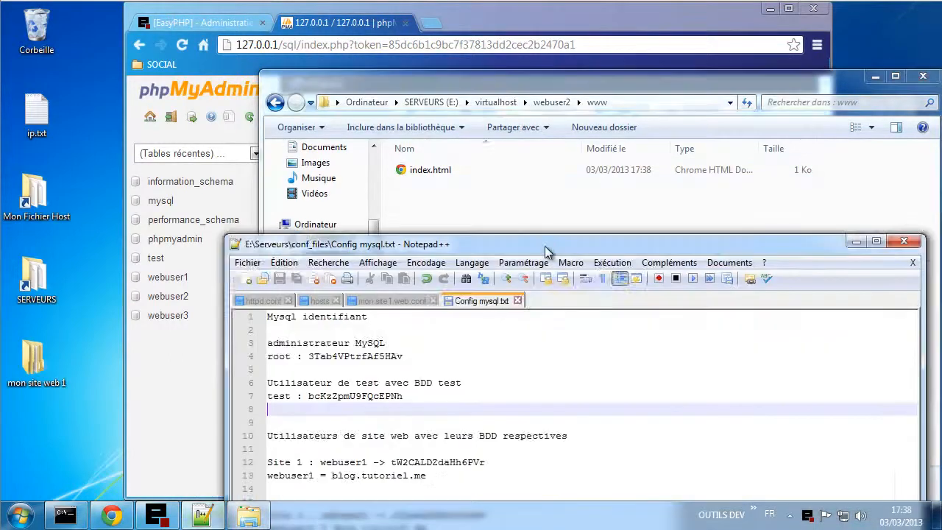
pyautogui.moveTo(545, 246); pyautogui.dragTo(517, 106)
pyautogui.click(351, 162)
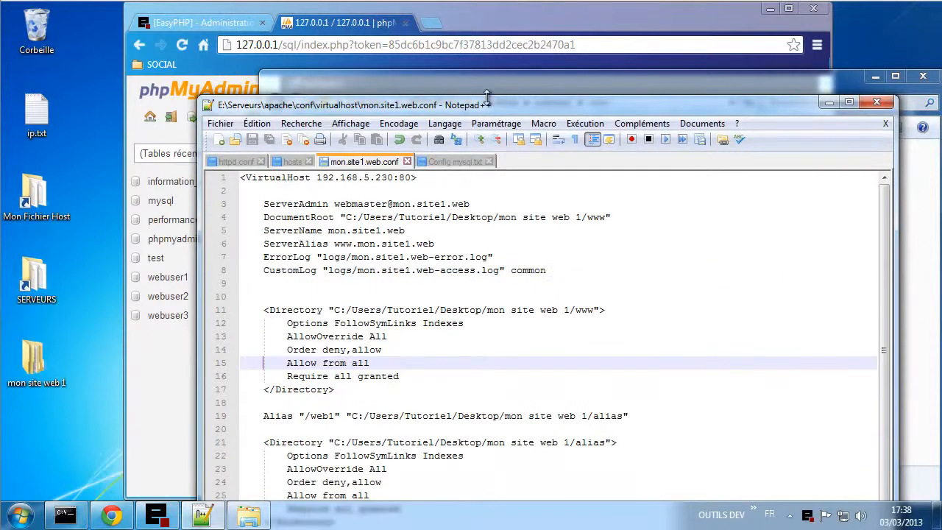
pyautogui.moveTo(506, 106); pyautogui.dragTo(444, 28)
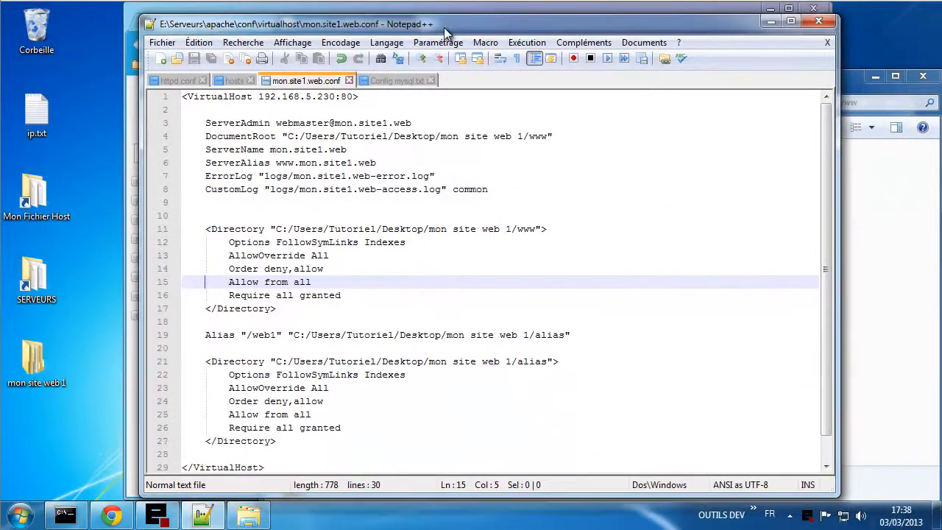
pyautogui.click(349, 80)
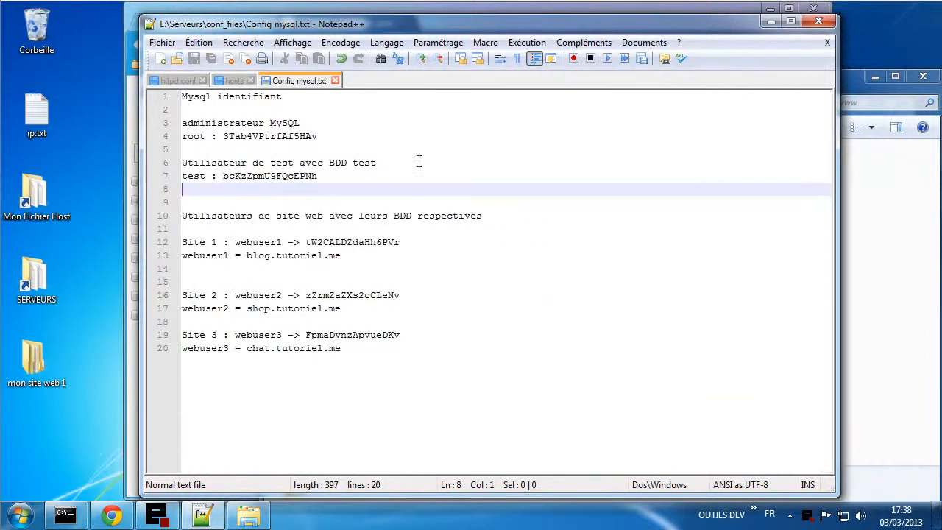
pyautogui.rightClick(809, 517)
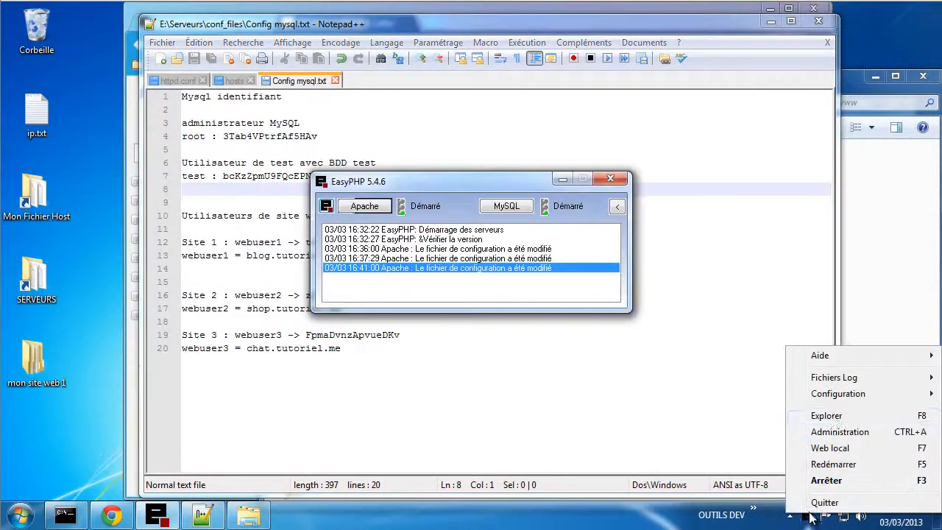
pyautogui.click(827, 416)
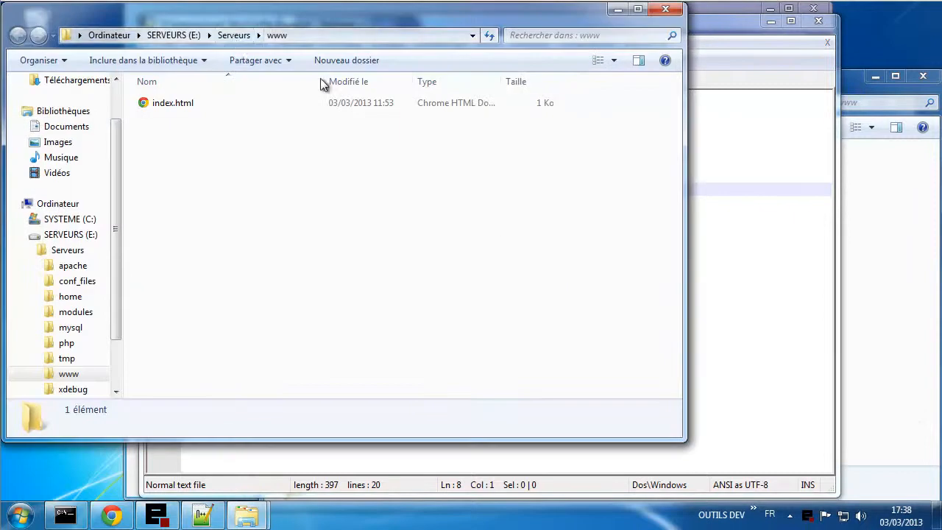
# - Go to Serveurs\apache\conf\virtualhost and copy mon.site1.web.conf
pyautogui.click(233, 35)
pyautogui.doubleClick(179, 104)
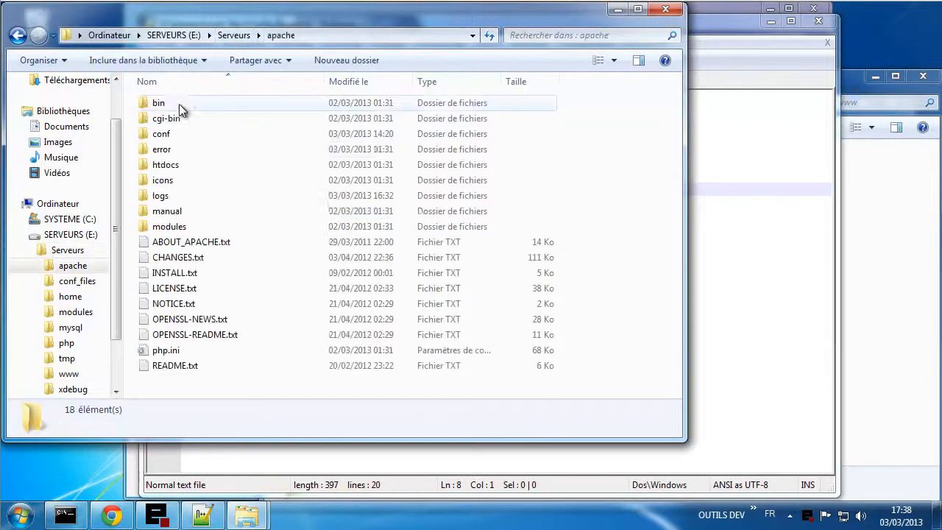
pyautogui.doubleClick(164, 134)
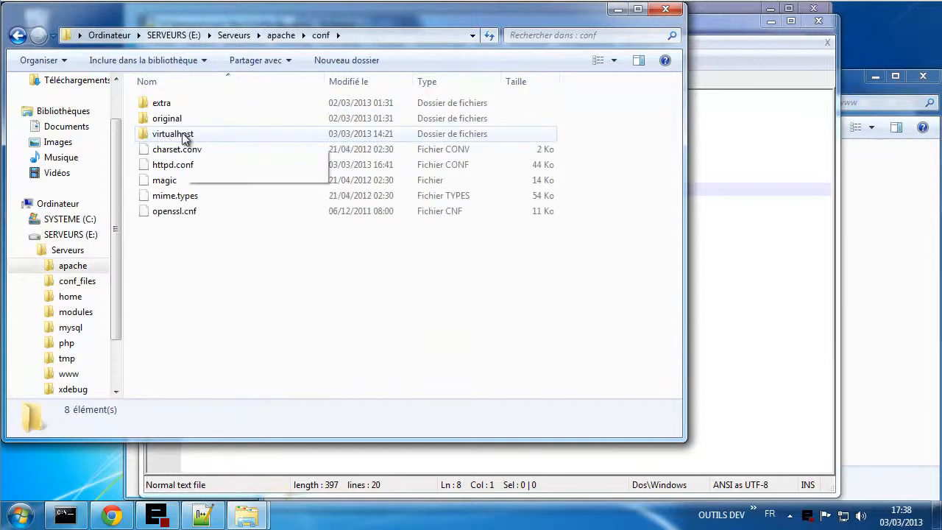
pyautogui.doubleClick(186, 134)
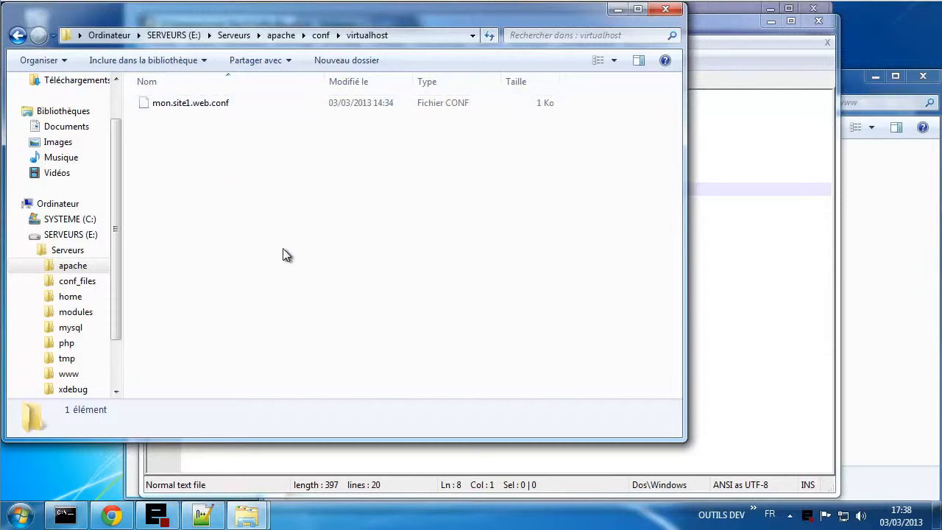
pyautogui.click(183, 103)
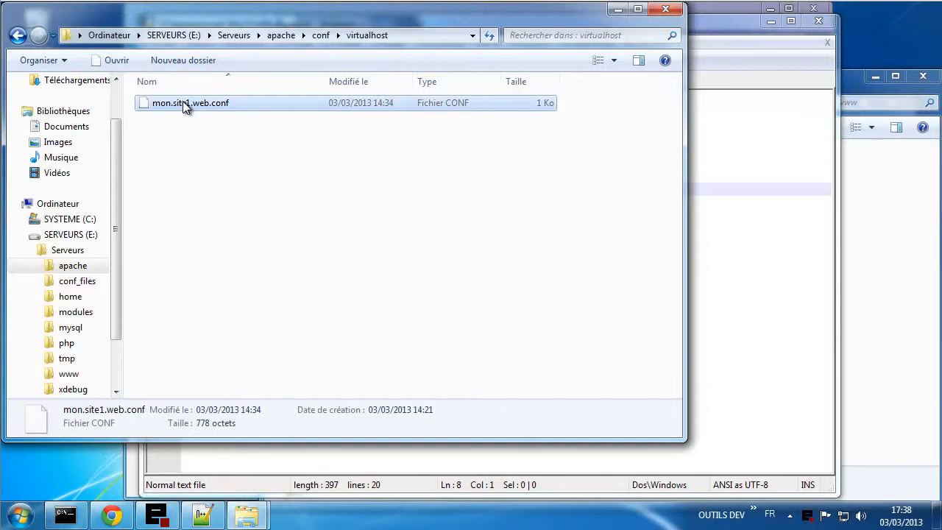
pyautogui.rightClick(182, 103)
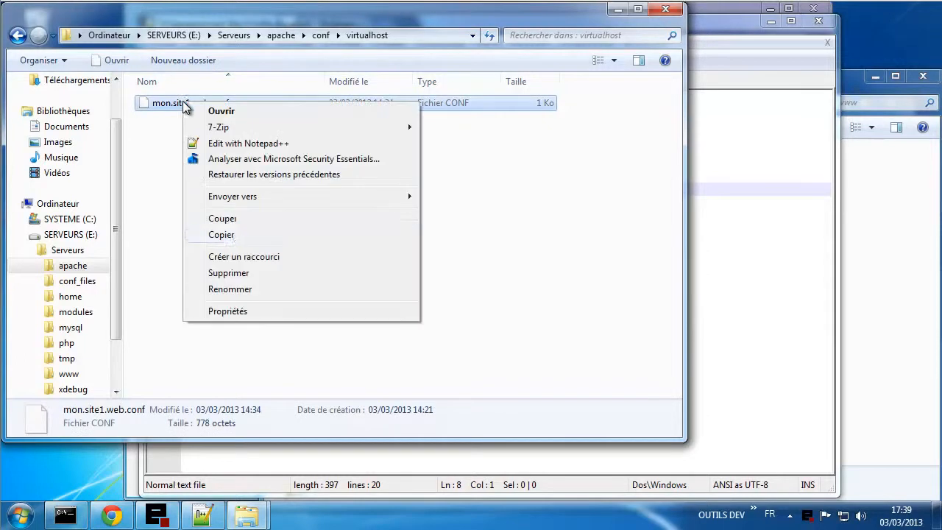
pyautogui.click(235, 234)
# - Paste three copies of mon.site1.web.conf into the virtualhost folder
pyautogui.rightClick(208, 159)
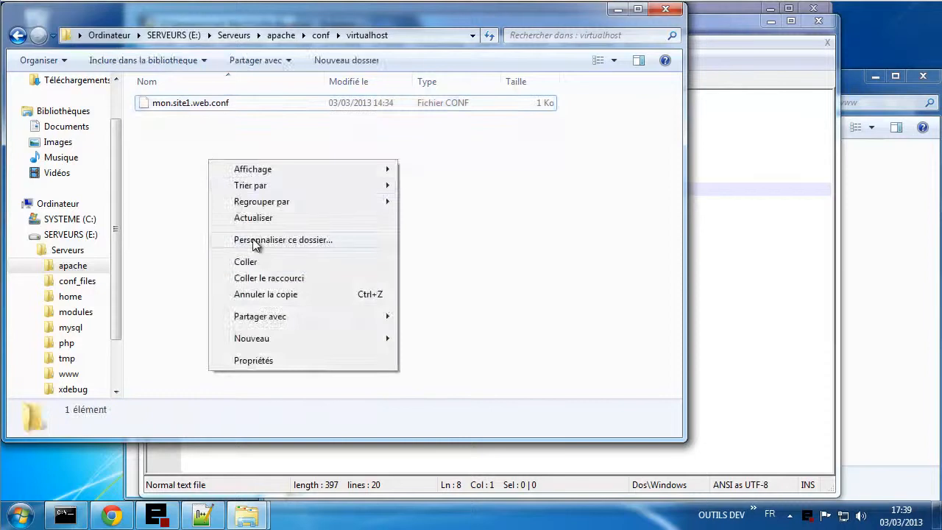
pyautogui.click(250, 265)
pyautogui.rightClick(213, 191)
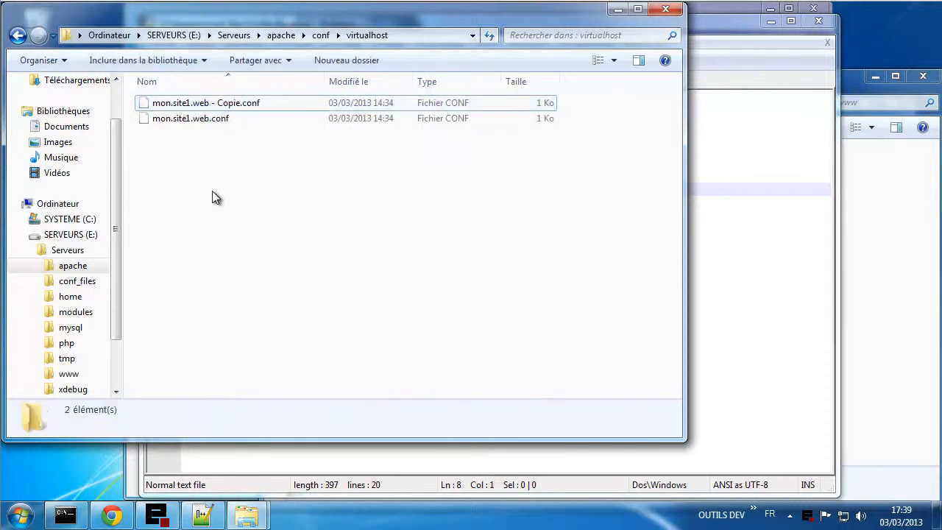
pyautogui.click(248, 293)
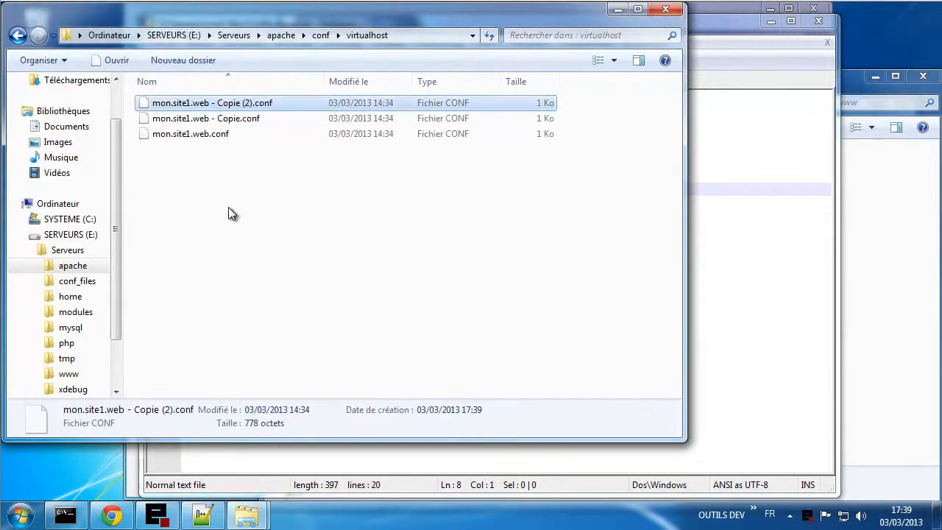
pyautogui.click(228, 207)
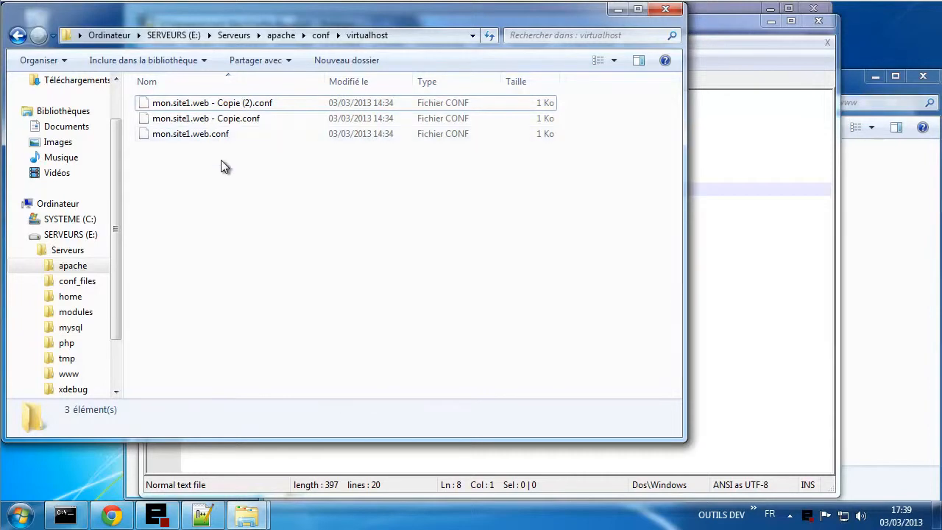
pyautogui.rightClick(258, 181)
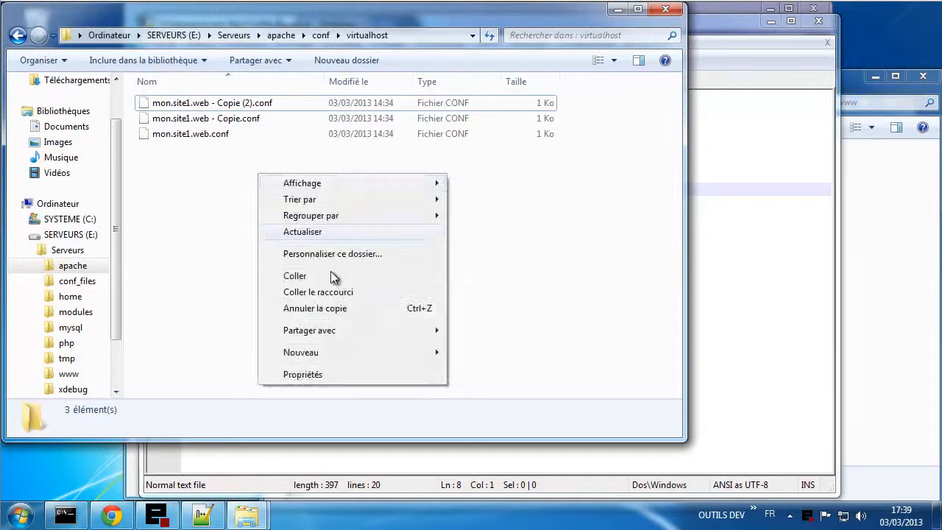
pyautogui.click(314, 273)
pyautogui.click(263, 204)
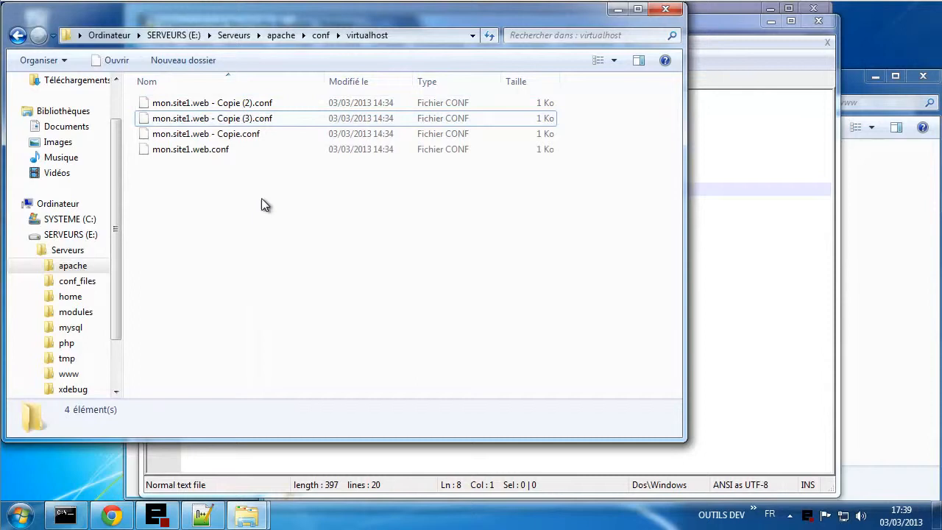
pyautogui.click(236, 140)
pyautogui.click(236, 135)
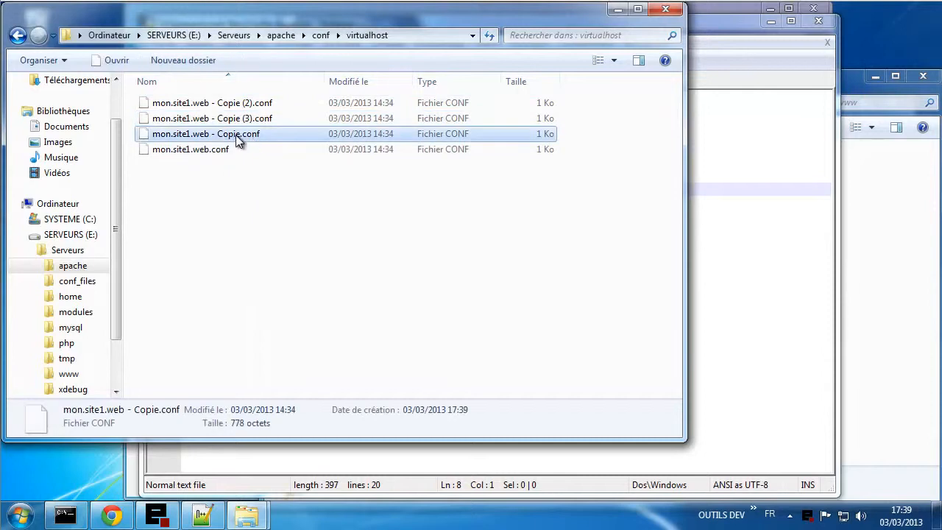
# - Rename the first two copies to blog.tutoriel.me.conf and shop.tutoriel.me.conf
pyautogui.click(240, 133)
pyautogui.moveTo(239, 133); pyautogui.dragTo(129, 142)
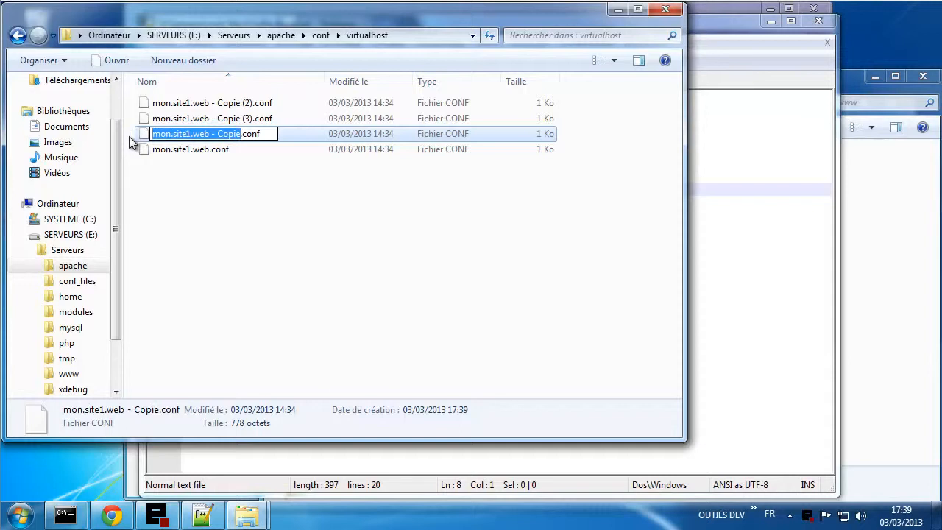
pyautogui.write('blog.t')
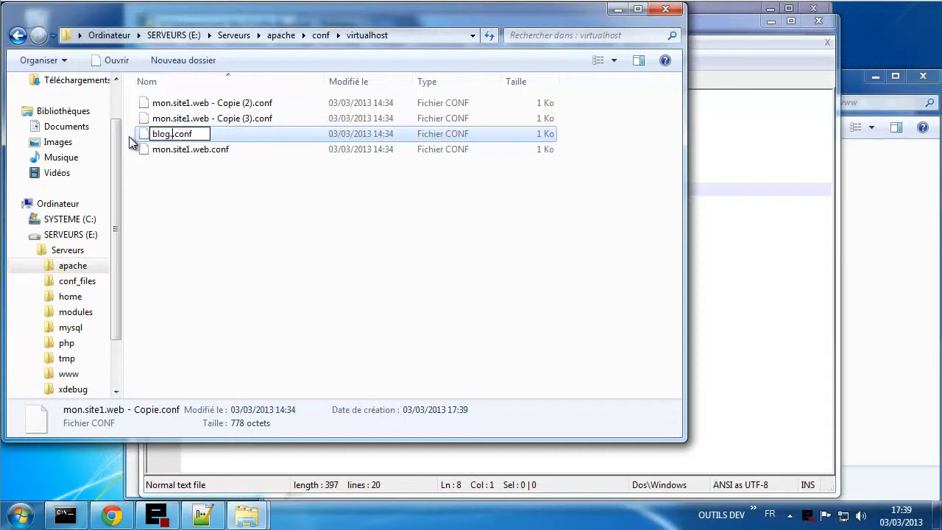
pyautogui.write('utoriel')
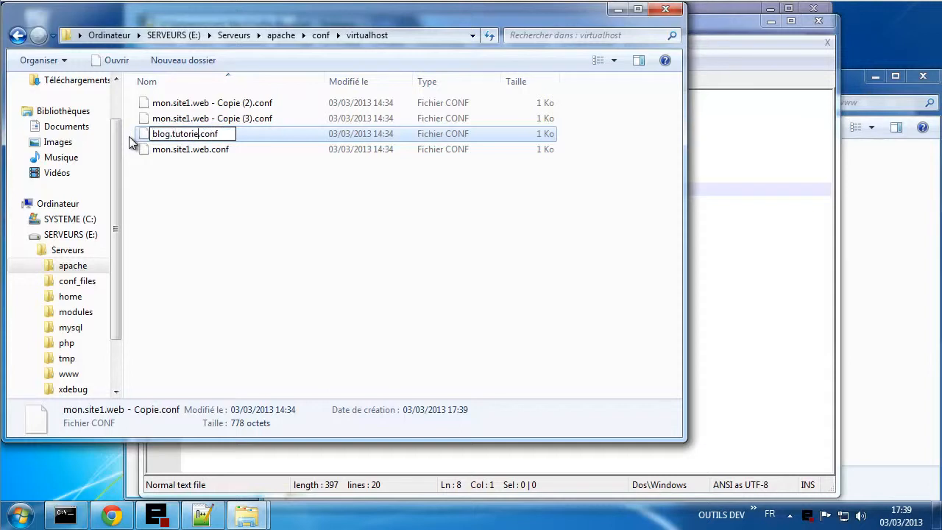
pyautogui.write('.me')
pyautogui.click(244, 218)
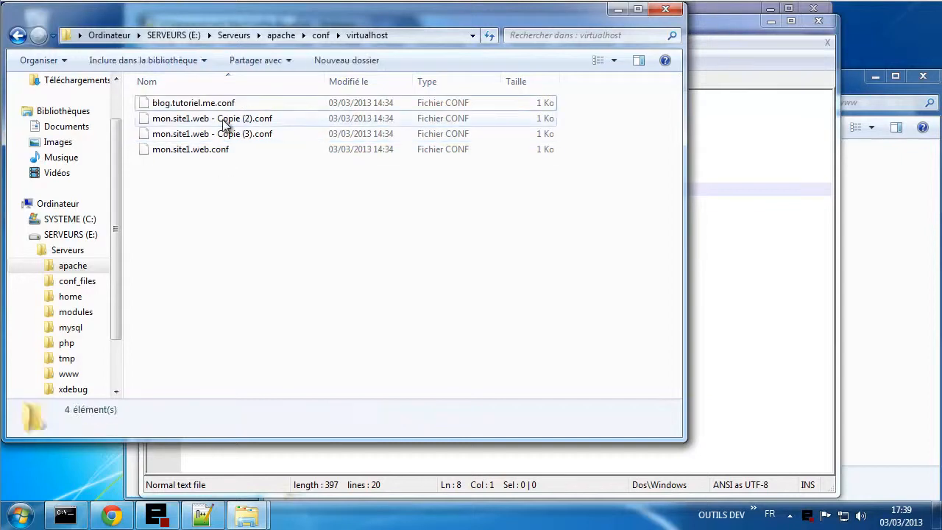
pyautogui.click(228, 119)
pyautogui.click(230, 120)
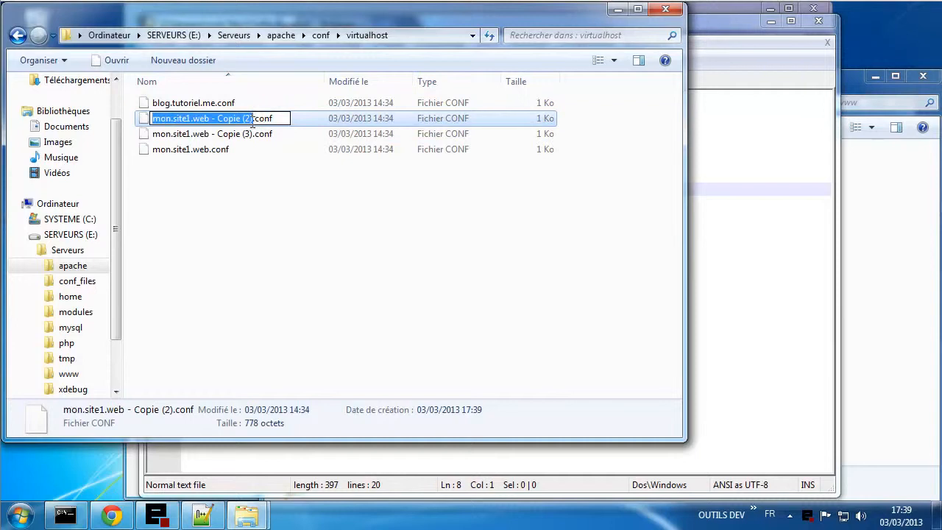
pyautogui.moveTo(254, 120); pyautogui.dragTo(122, 121)
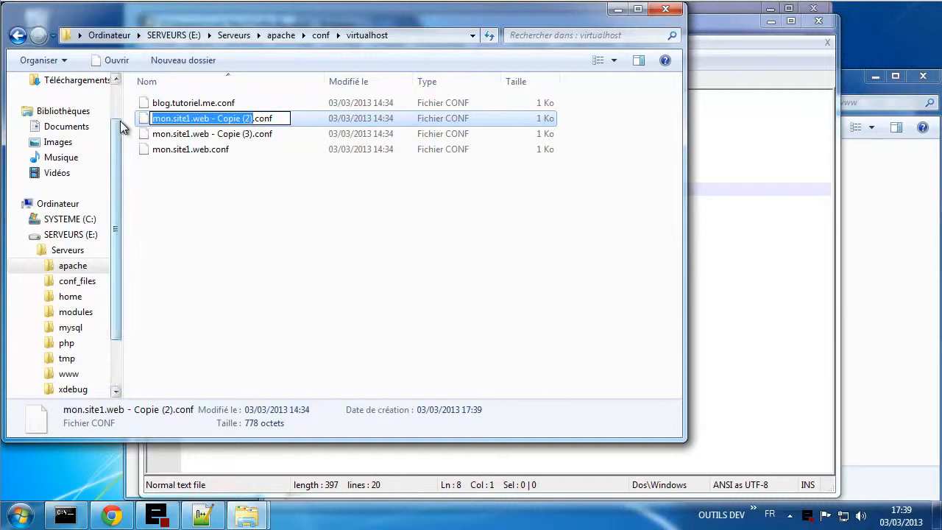
pyautogui.write('shop')
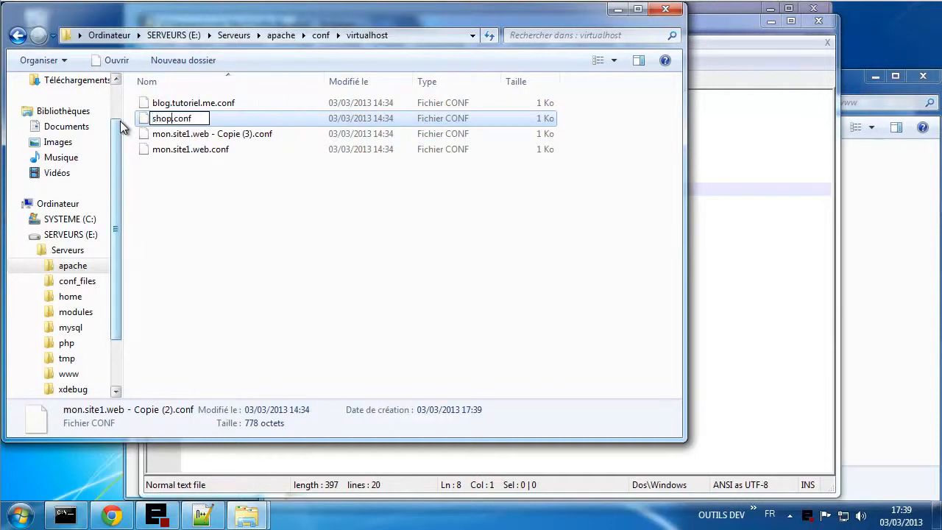
pyautogui.write('.tutoriel')
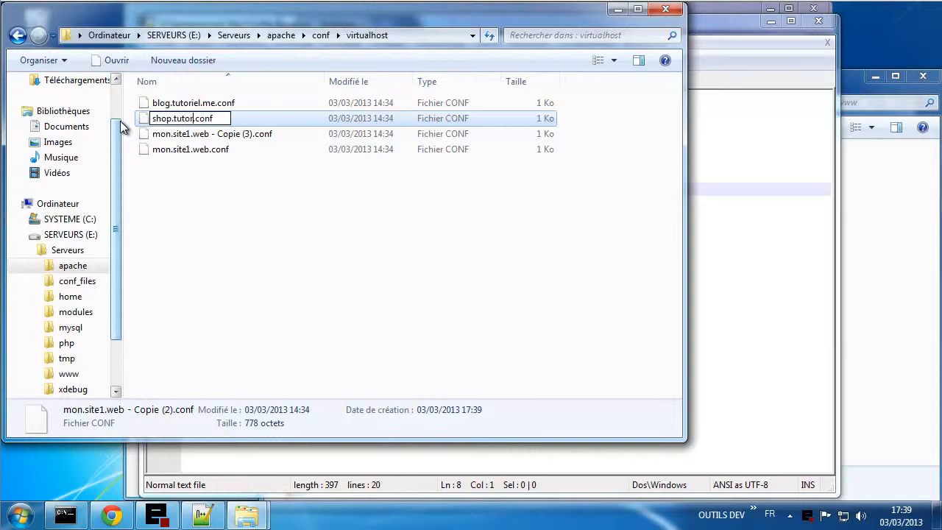
pyautogui.write('.me')
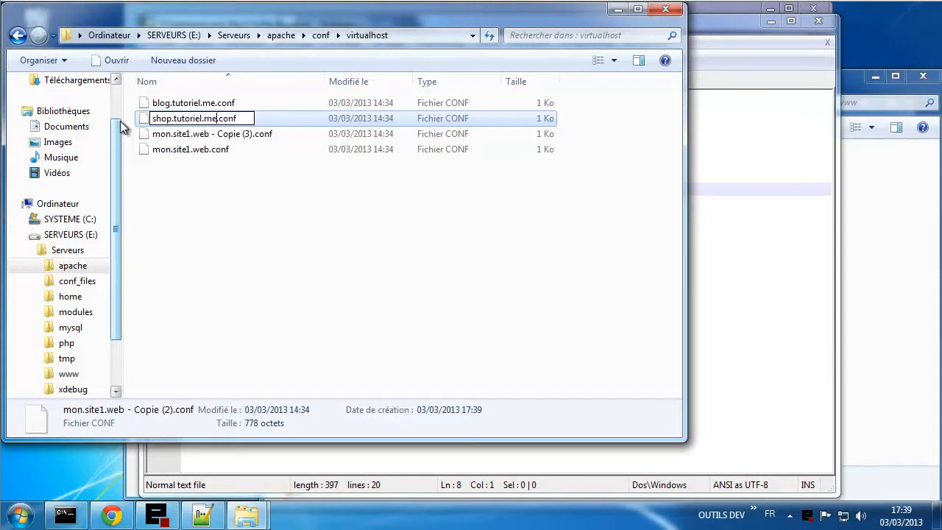
pyautogui.click(218, 250)
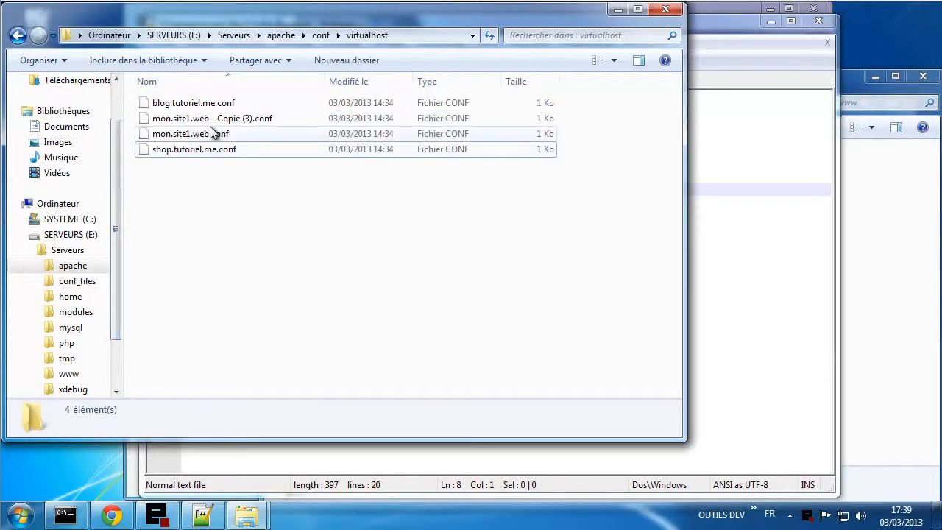
# - Rename the remaining copy to chat.tutoriel.me.conf
pyautogui.click(220, 121)
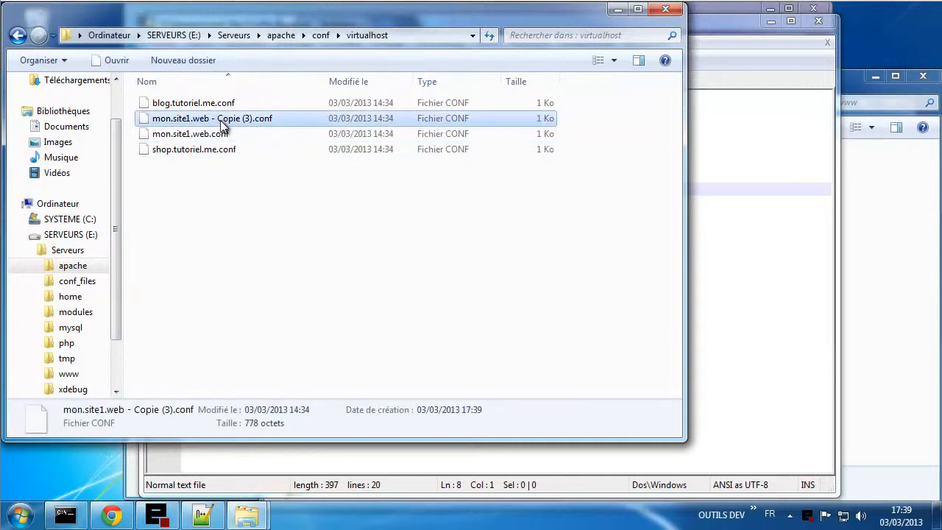
pyautogui.click(253, 120)
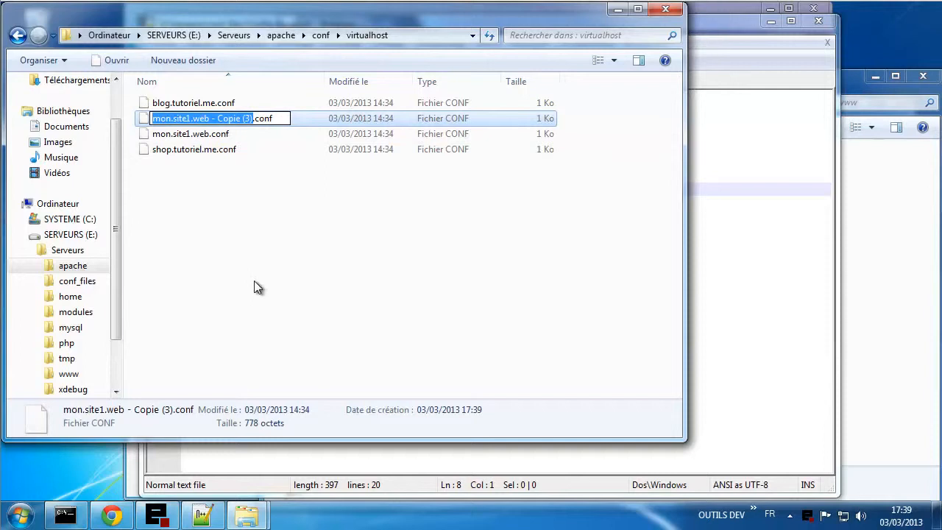
pyautogui.write('chat')
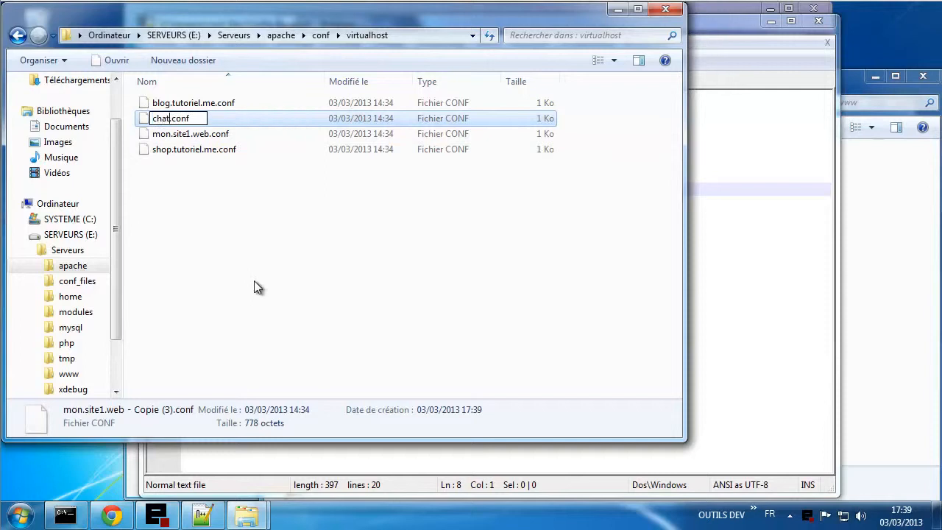
pyautogui.write('.tutori')
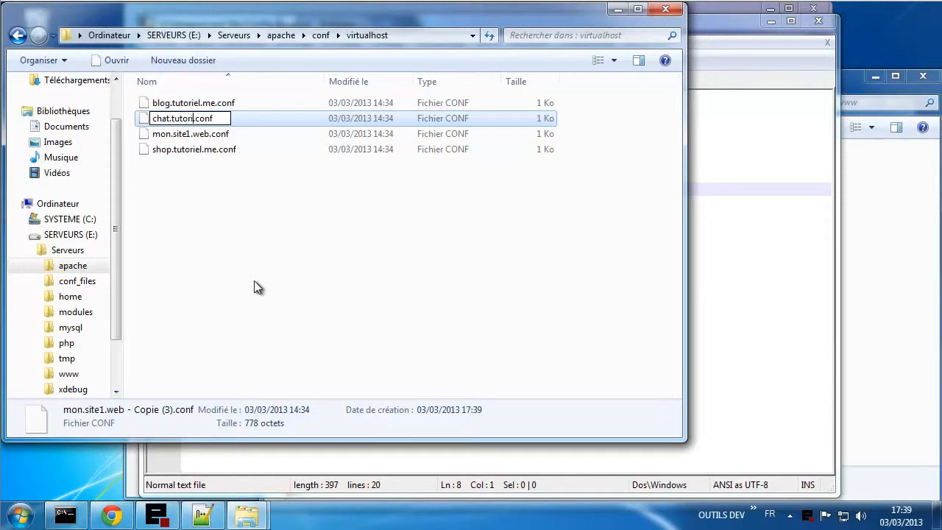
pyautogui.write('el.me')
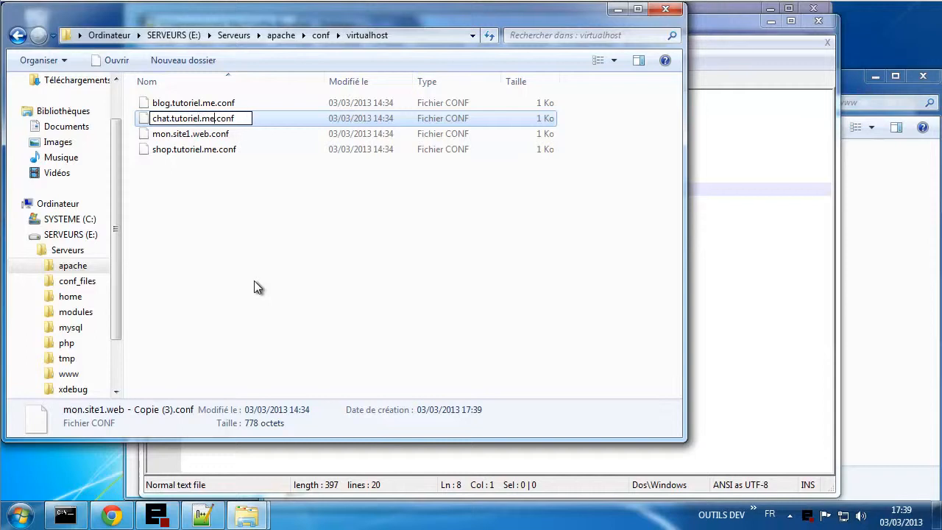
pyautogui.click(269, 254)
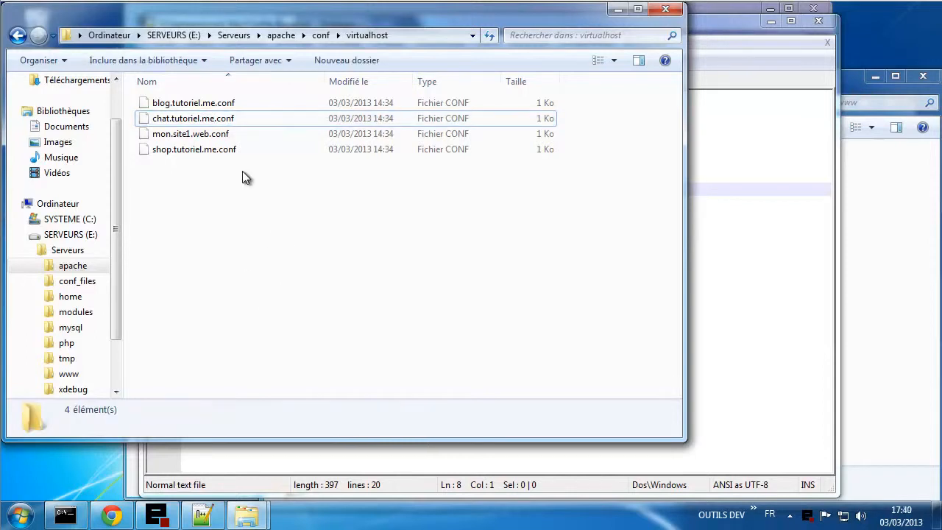
# - Open blog.tutoriel.me.conf in Notepad++ and search for mon.site1.web taken from line 3
pyautogui.click(202, 105)
pyautogui.moveTo(187, 98); pyautogui.dragTo(734, 235)
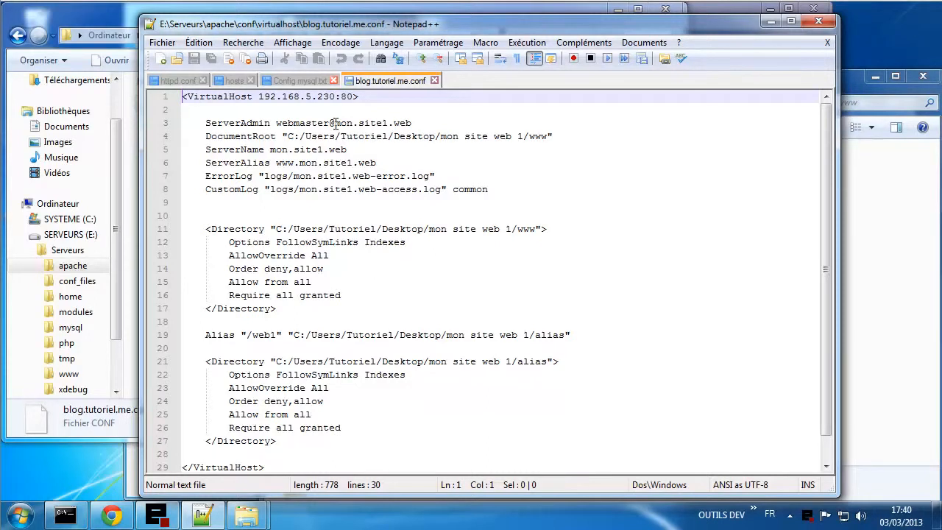
pyautogui.moveTo(334, 123); pyautogui.dragTo(413, 121)
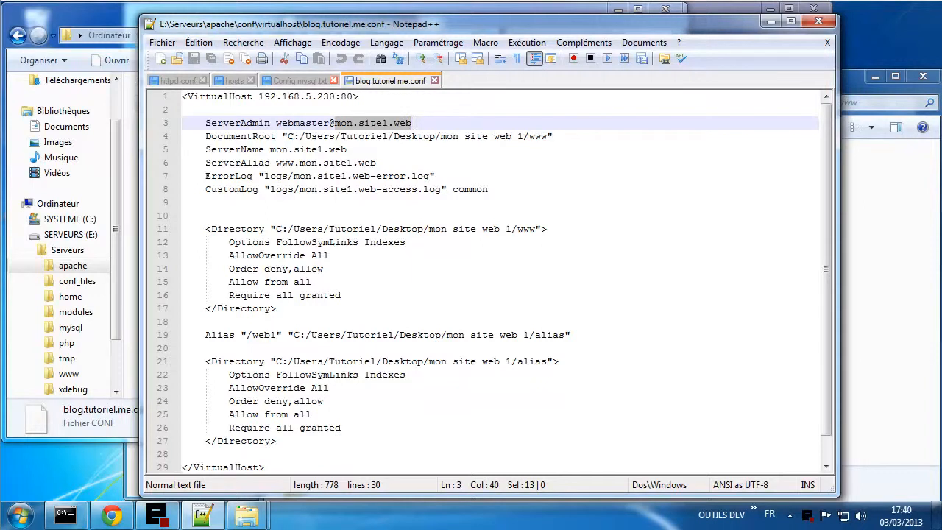
pyautogui.hotkey('ctrl', 'f')
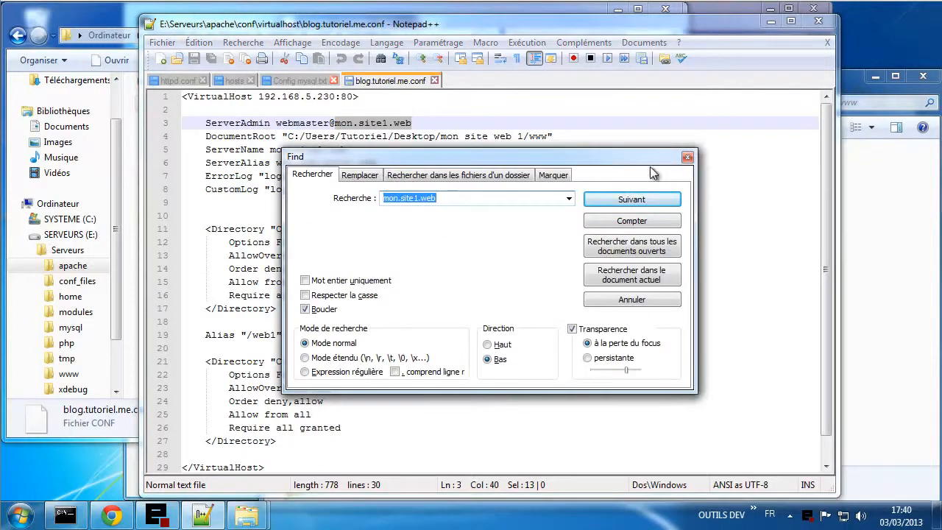
# - Replace All mon.site1.web with blog.tutoriel.me in ServerAdmin, ServerName, ServerAlias and log names
pyautogui.click(353, 176)
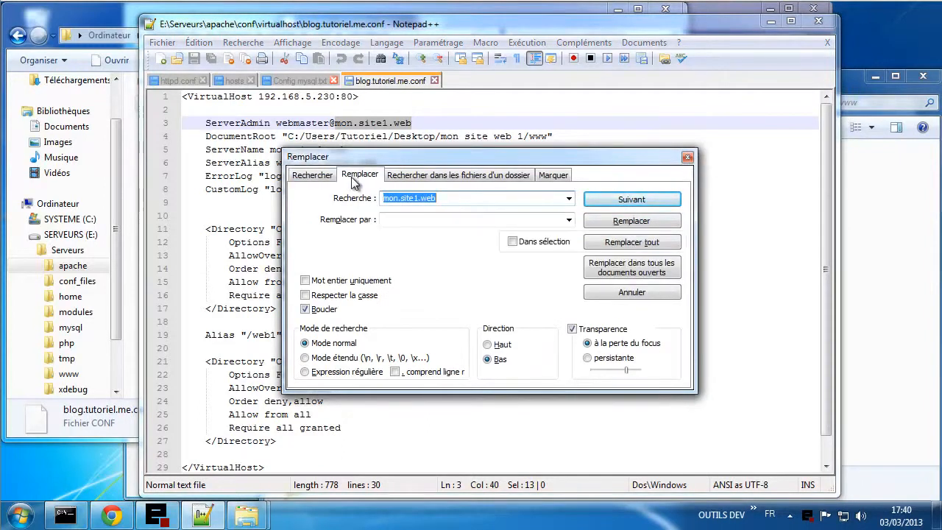
pyautogui.click(687, 157)
pyautogui.hotkey('ctrl', 'h')
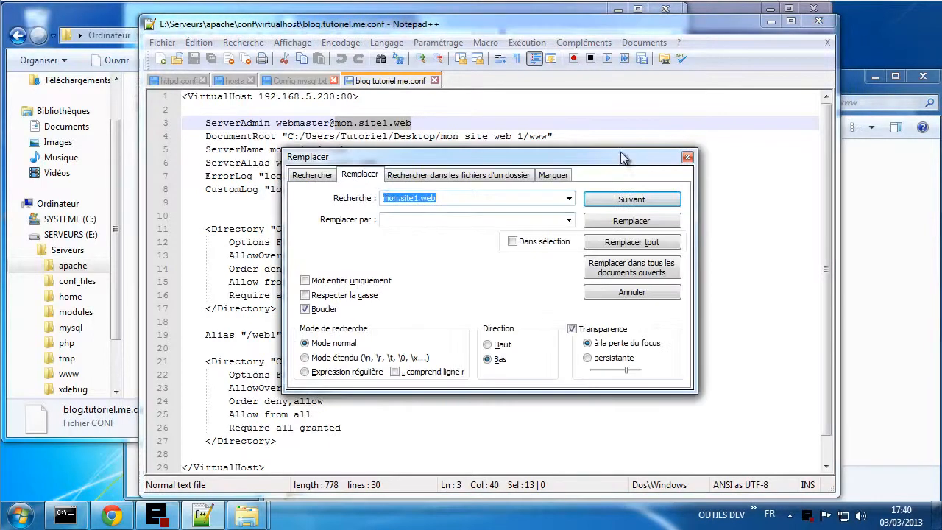
pyautogui.click(395, 219)
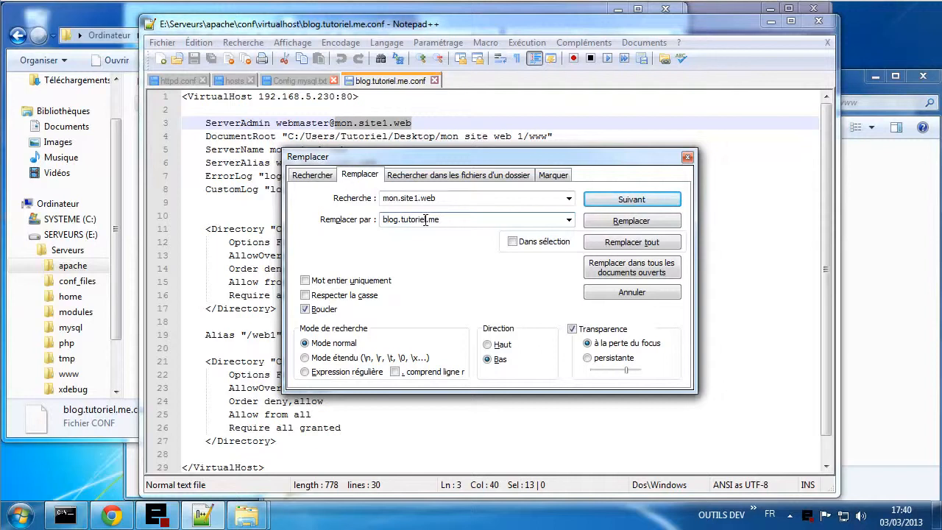
pyautogui.click(603, 249)
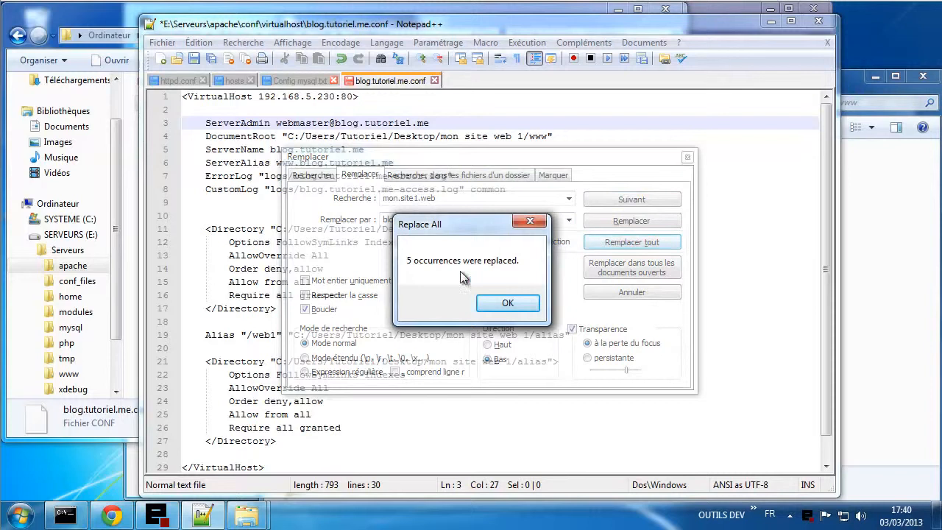
pyautogui.click(507, 303)
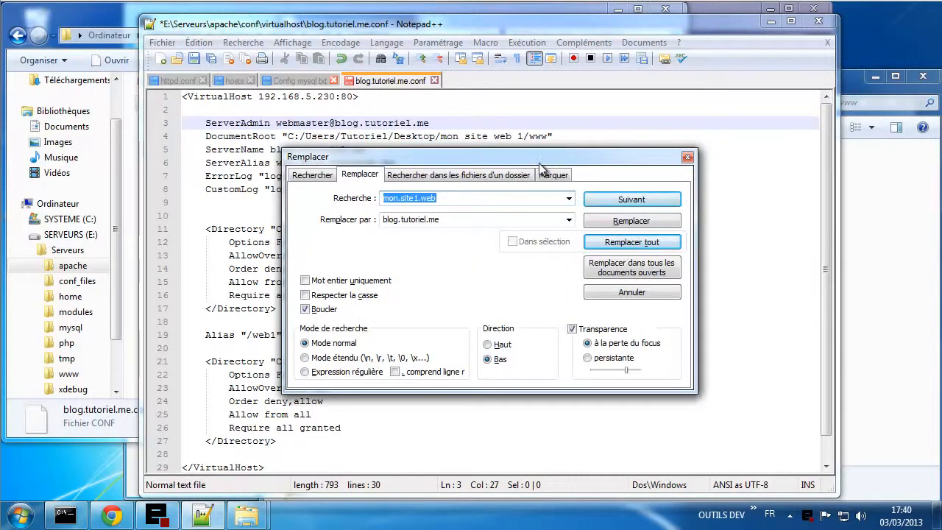
pyautogui.click(685, 159)
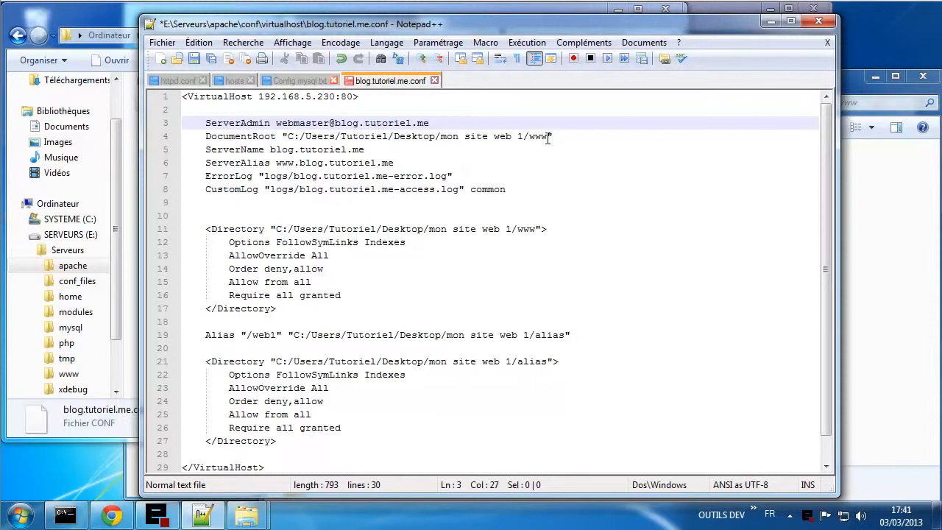
# - Copy the E:\virtualhost\webuser1\www path from Explorer's address bar
pyautogui.click(876, 337)
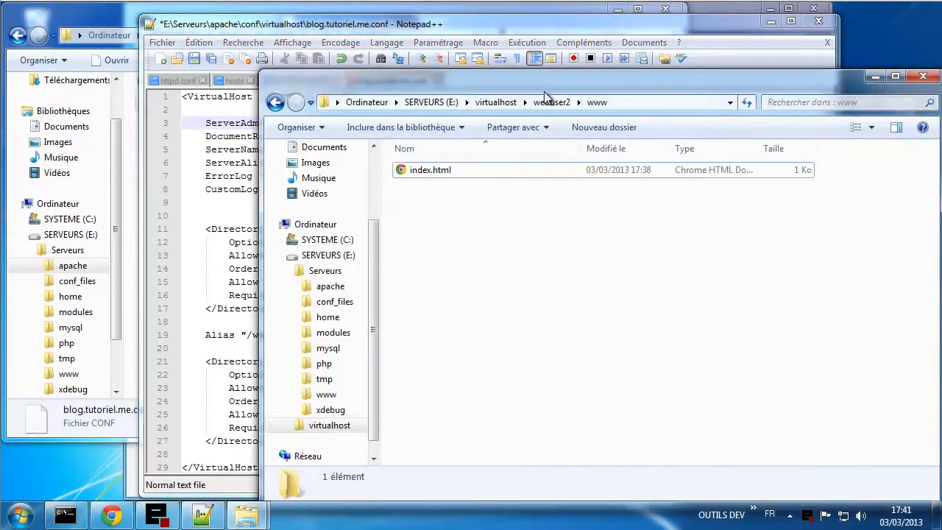
pyautogui.click(494, 104)
pyautogui.doubleClick(460, 169)
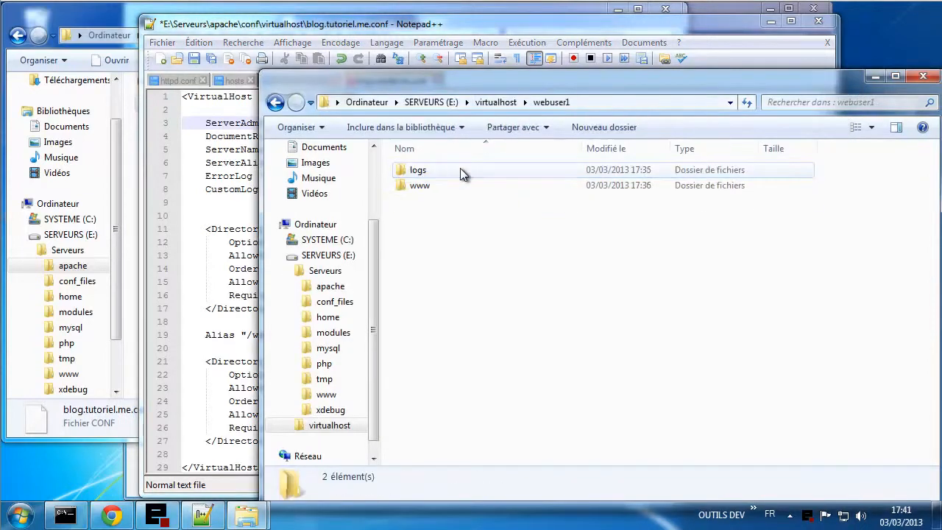
pyautogui.doubleClick(415, 188)
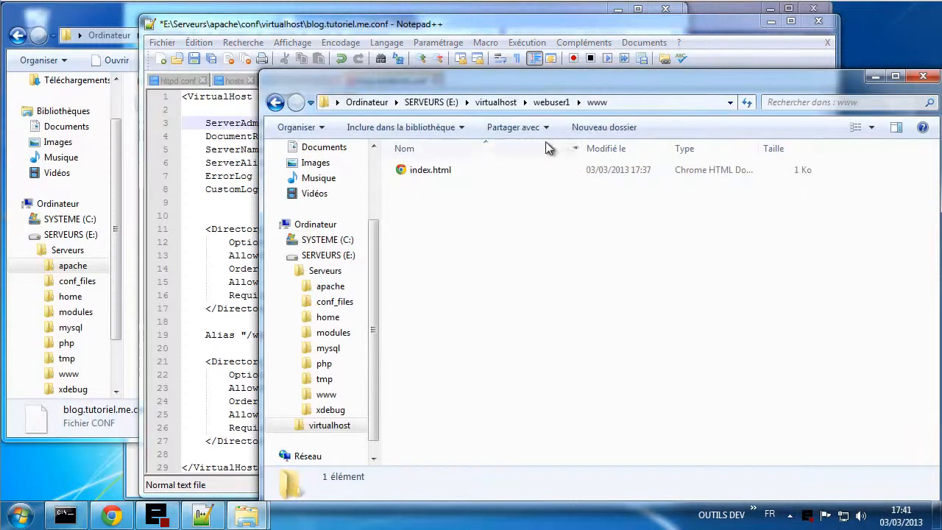
pyautogui.click(628, 103)
pyautogui.hotkey('ctrl', 'c')
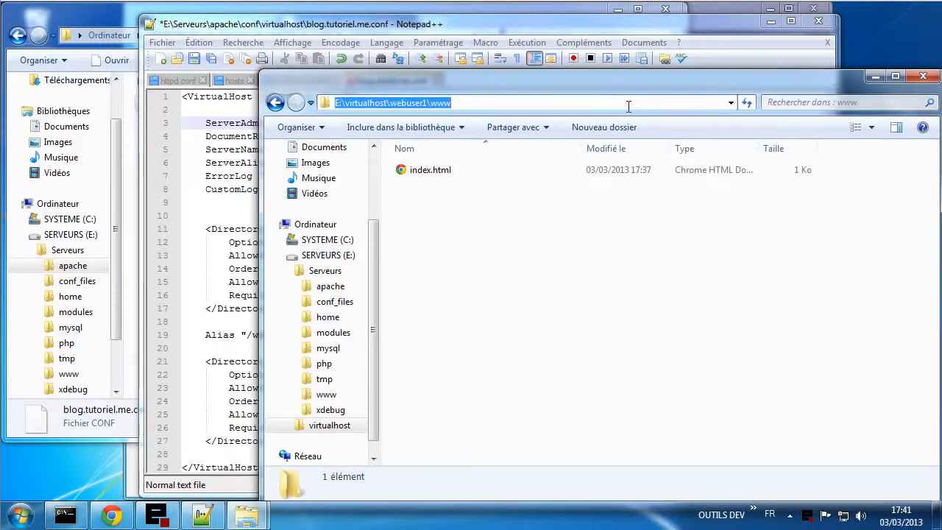
# - Set line 4's DocumentRoot to E:/virtualhost/webuser1/www using forward slashes
pyautogui.click(235, 204)
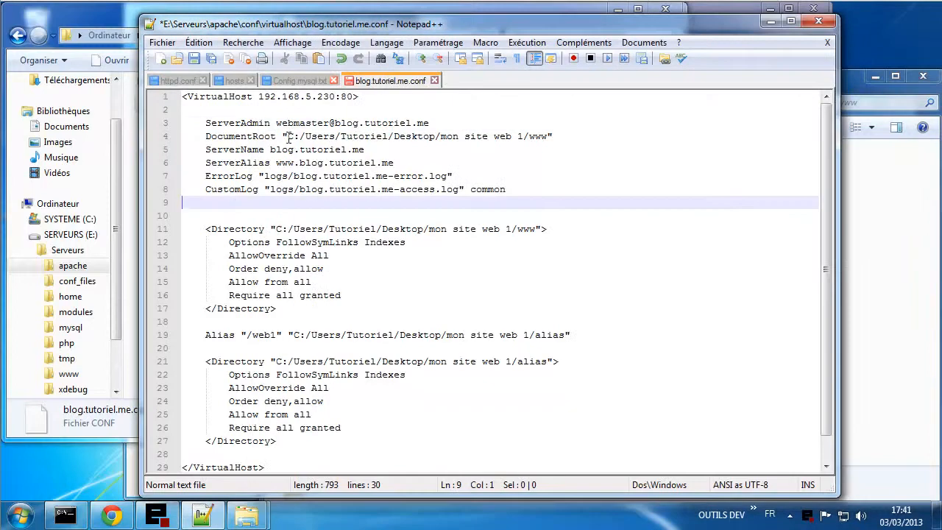
pyautogui.moveTo(287, 137); pyautogui.dragTo(523, 142)
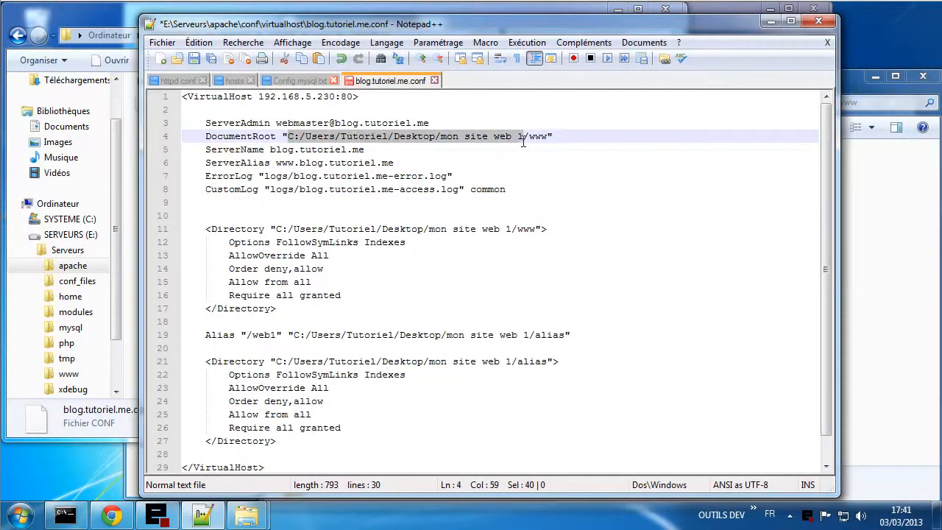
pyautogui.hotkey('ctrl', 'v')
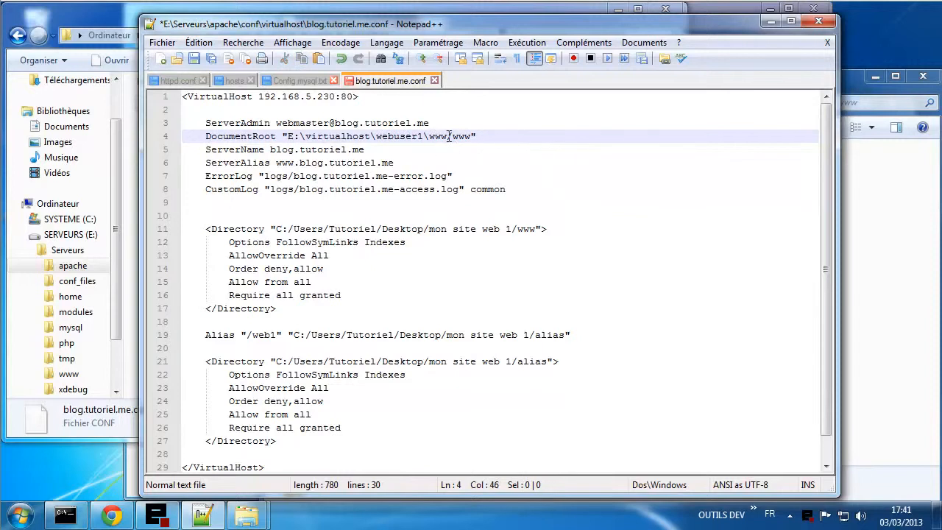
pyautogui.moveTo(447, 137); pyautogui.dragTo(424, 137)
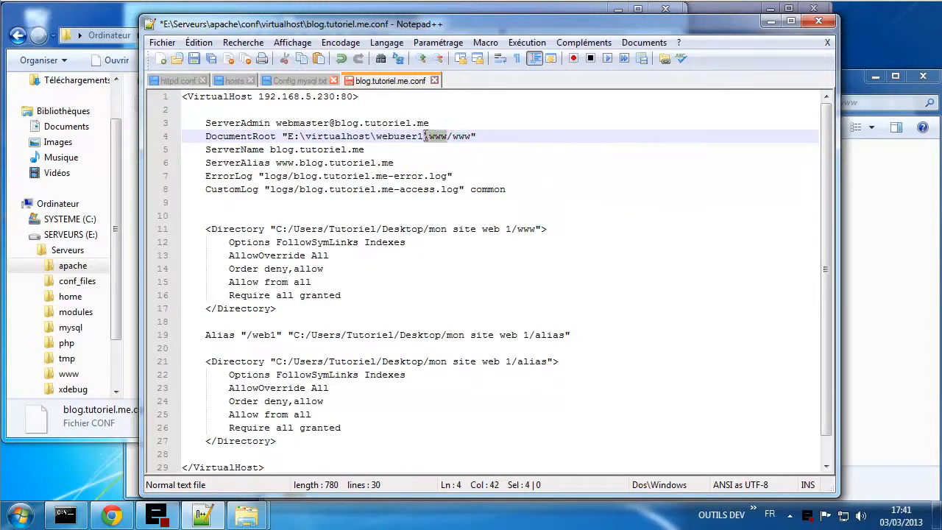
pyautogui.press('Delete')
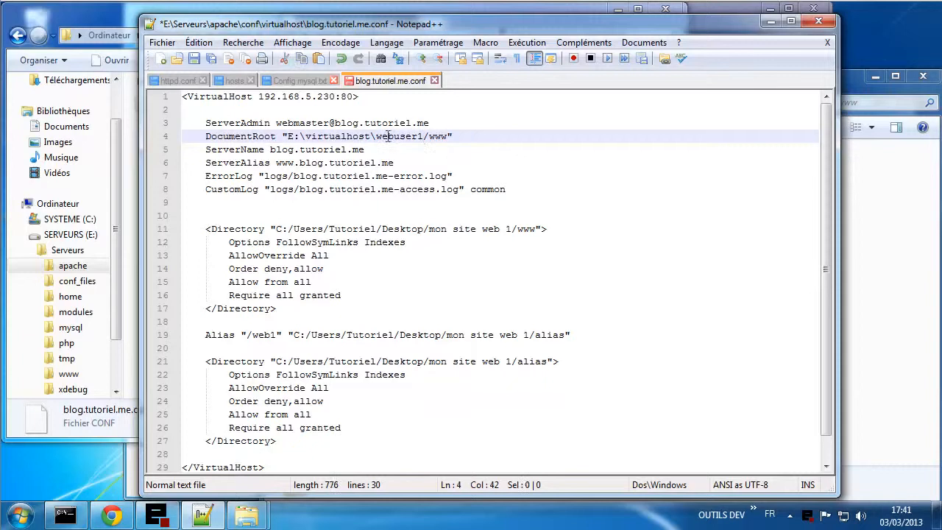
pyautogui.press('BackSpace')
pyautogui.write('/')
pyautogui.press('BackSpace')
pyautogui.write('/')
pyautogui.moveTo(288, 136); pyautogui.dragTo(450, 136)
pyautogui.hotkey('ctrl', 'c')
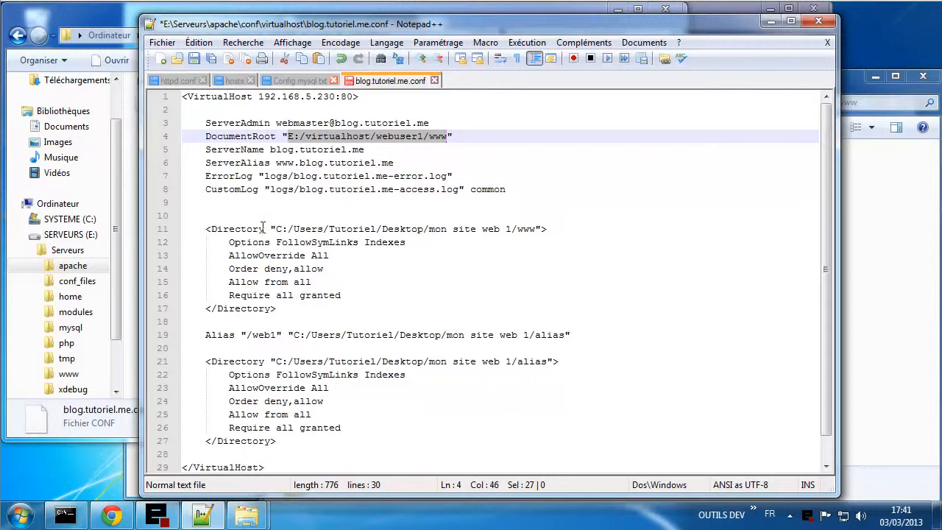
pyautogui.moveTo(278, 228); pyautogui.dragTo(537, 233)
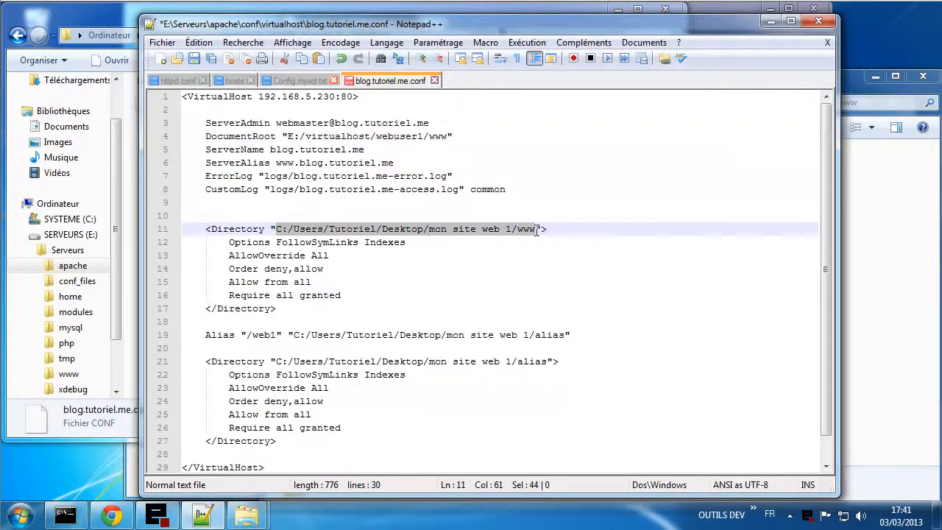
# - Point line 11 to the webuser1 www path and prefix ErrorLog and CustomLog with E:/virtualhost/webuser1/
pyautogui.hotkey('ctrl', 'v')
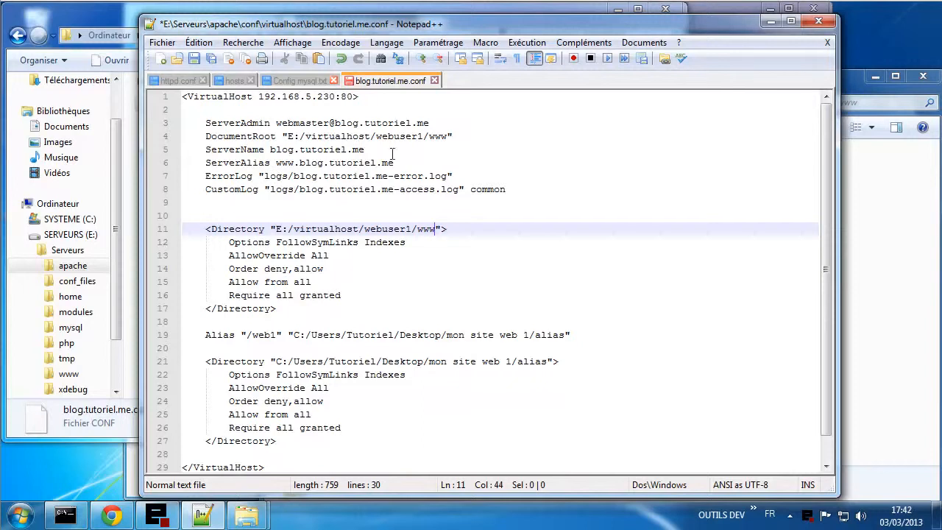
pyautogui.moveTo(428, 136); pyautogui.dragTo(287, 138)
pyautogui.hotkey('ctrl', 'c')
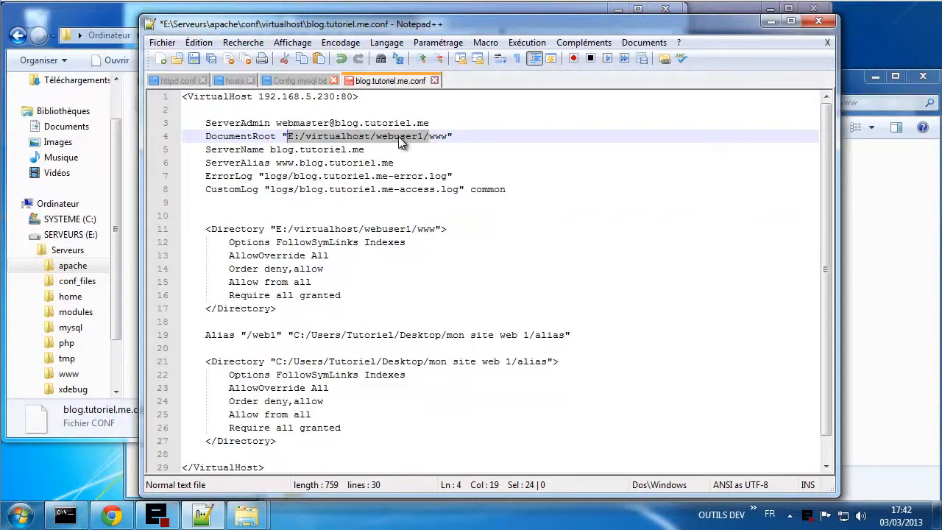
pyautogui.click(266, 176)
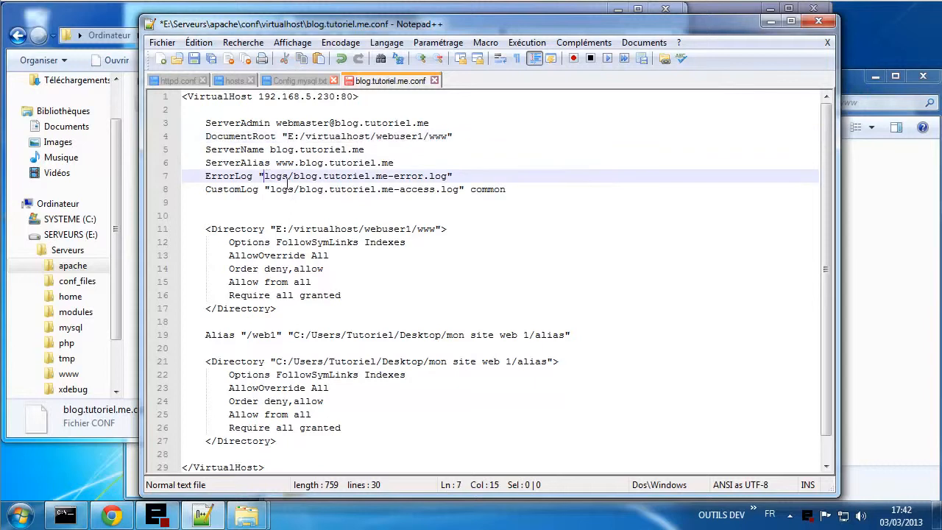
pyautogui.hotkey('ctrl', 'v')
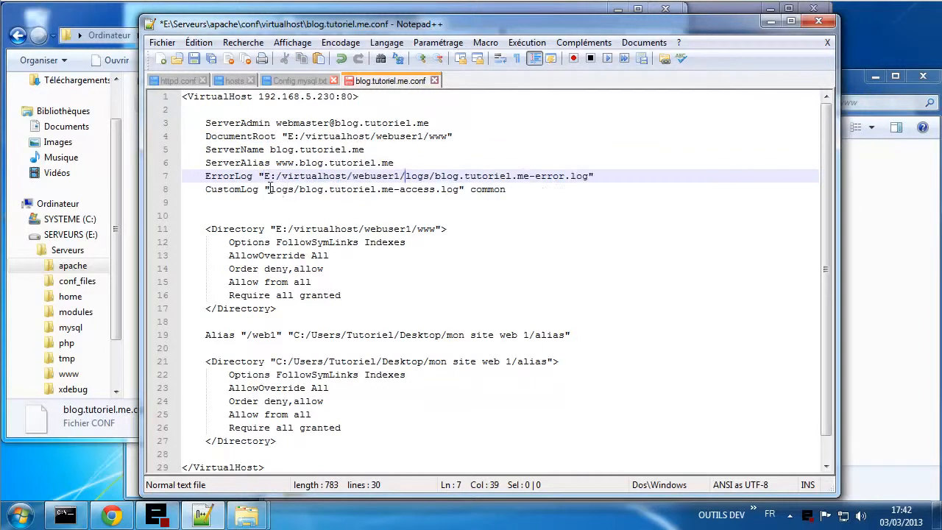
pyautogui.click(270, 190)
pyautogui.hotkey('ctrl', 'v')
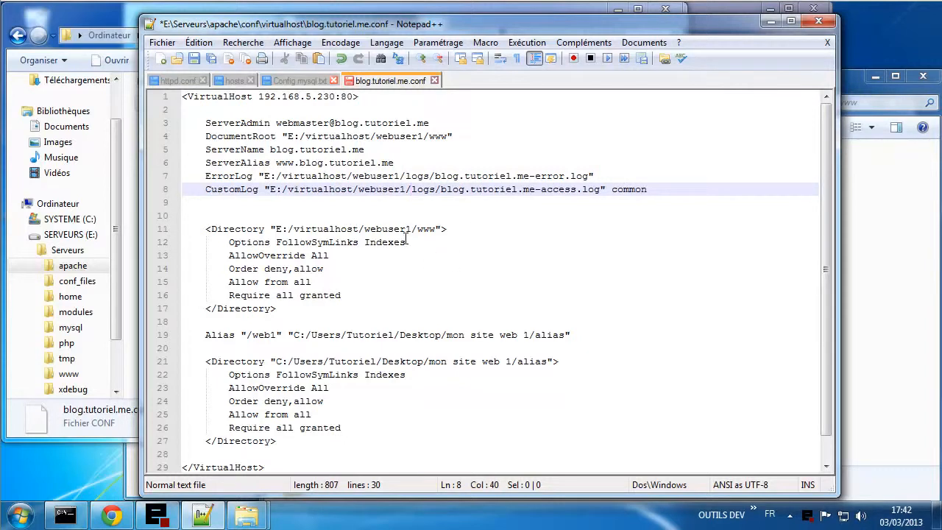
# - Delete the Alias line and second Directory block, then save blog.tutoriel.me.conf
pyautogui.scroll(-1, 406, 238)
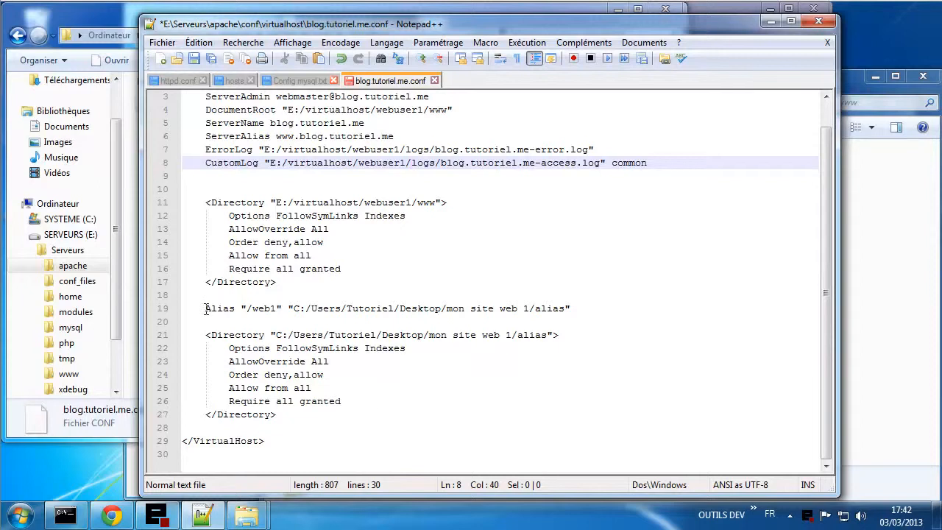
pyautogui.moveTo(286, 414); pyautogui.dragTo(158, 315)
pyautogui.press('BackSpace')
pyautogui.press('BackSpace')
pyautogui.press('BackSpace')
pyautogui.press('BackSpace')
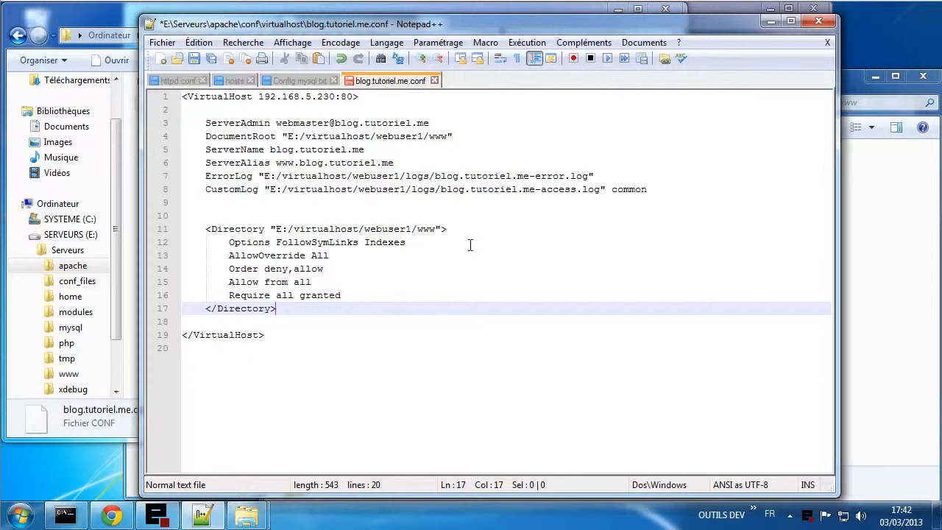
pyautogui.hotkey('ctrl', 's')
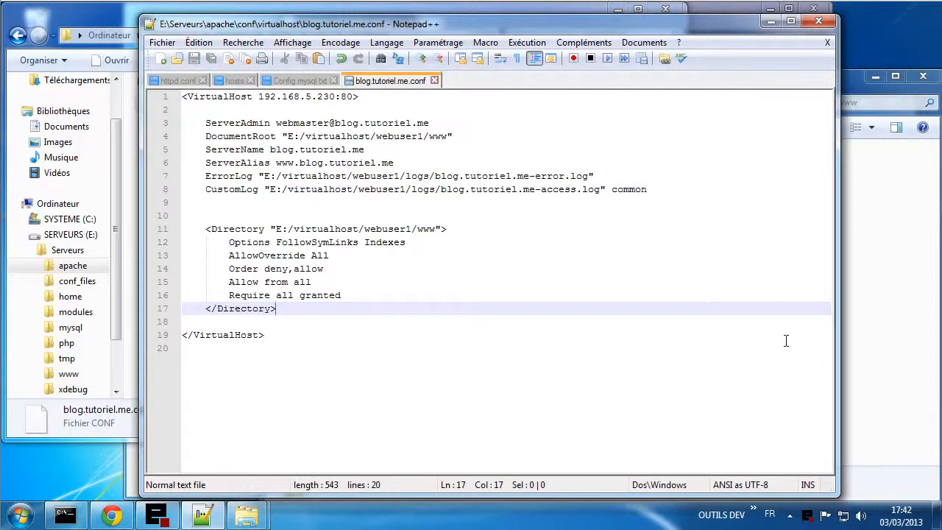
pyautogui.click(866, 334)
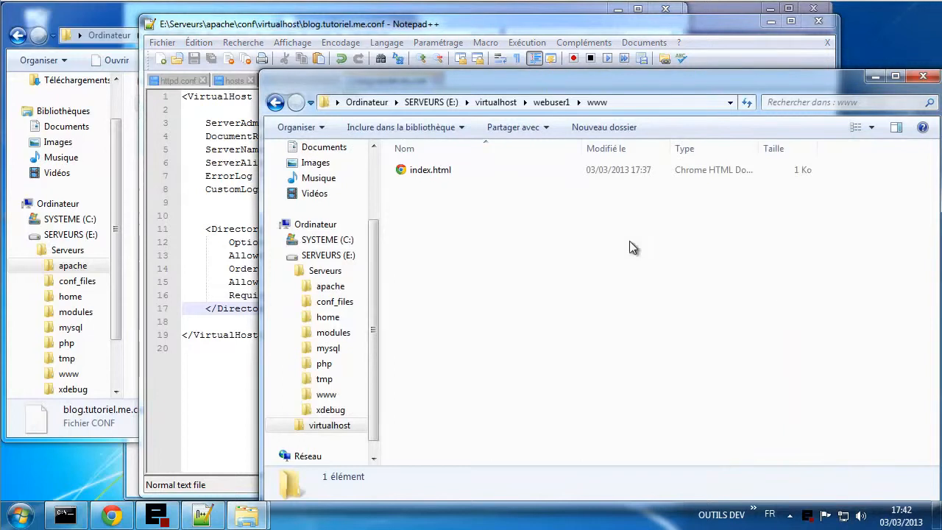
# - Open chat.tutoriel.me.conf in Notepad++ and delete its Alias section (lines 19–27)
pyautogui.click(124, 424)
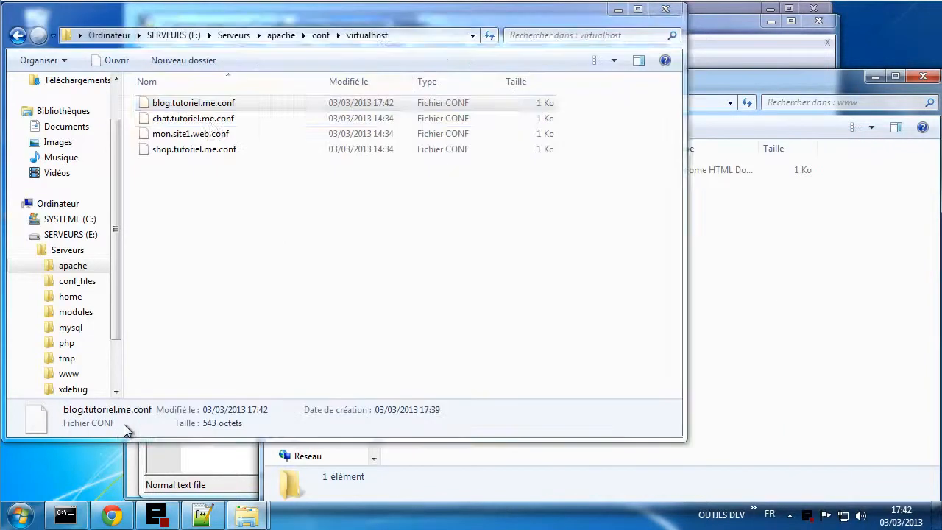
pyautogui.click(218, 124)
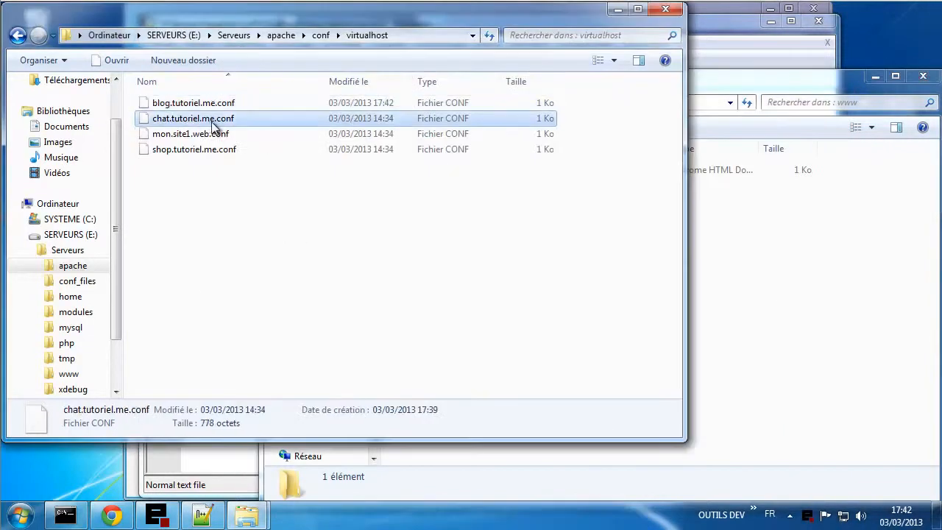
pyautogui.moveTo(215, 125); pyautogui.dragTo(237, 459)
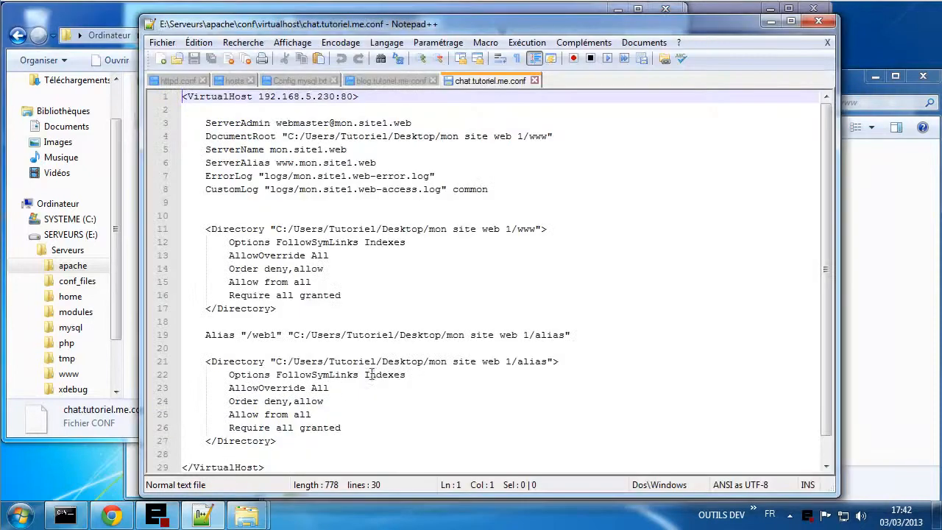
pyautogui.scroll(-1, 345, 375)
pyautogui.moveTo(294, 417); pyautogui.dragTo(84, 302)
pyautogui.press('Delete')
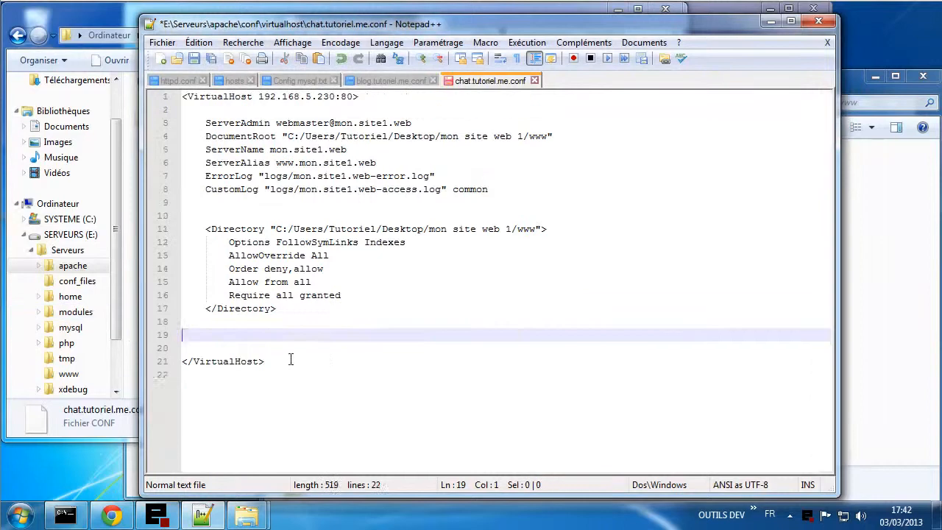
pyautogui.press('BackSpace')
pyautogui.press('BackSpace')
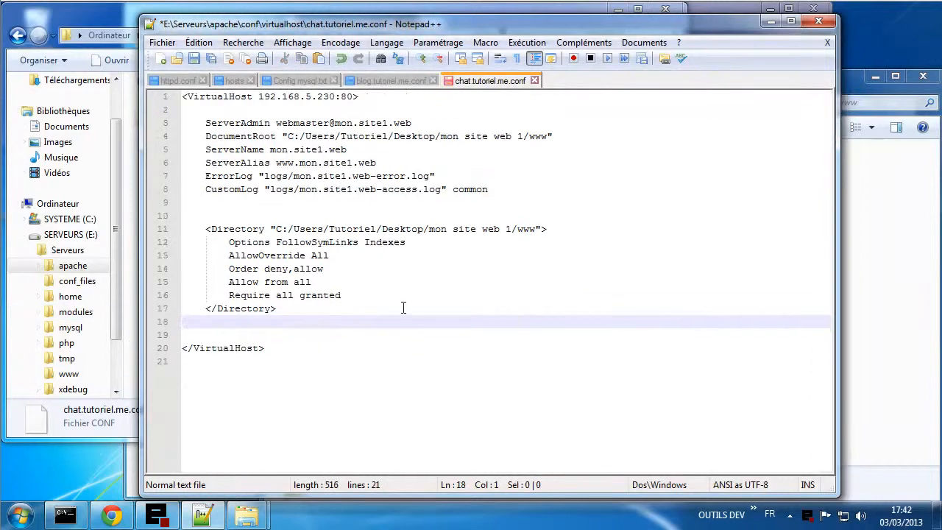
# - Replace all five mon.site1.web occurrences with chat.tutoriel.me
pyautogui.moveTo(336, 123); pyautogui.dragTo(425, 123)
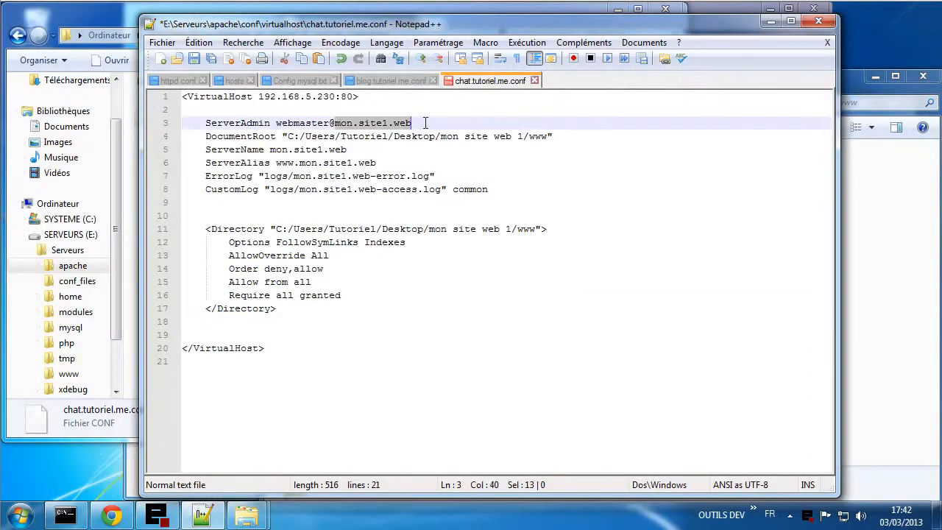
pyautogui.hotkey('ctrl', 'h')
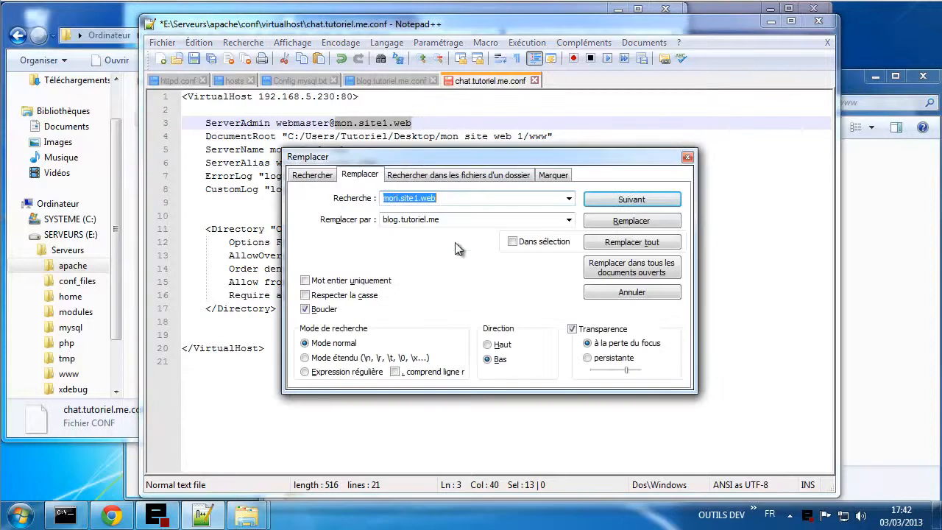
pyautogui.click(393, 221)
pyautogui.click(396, 222)
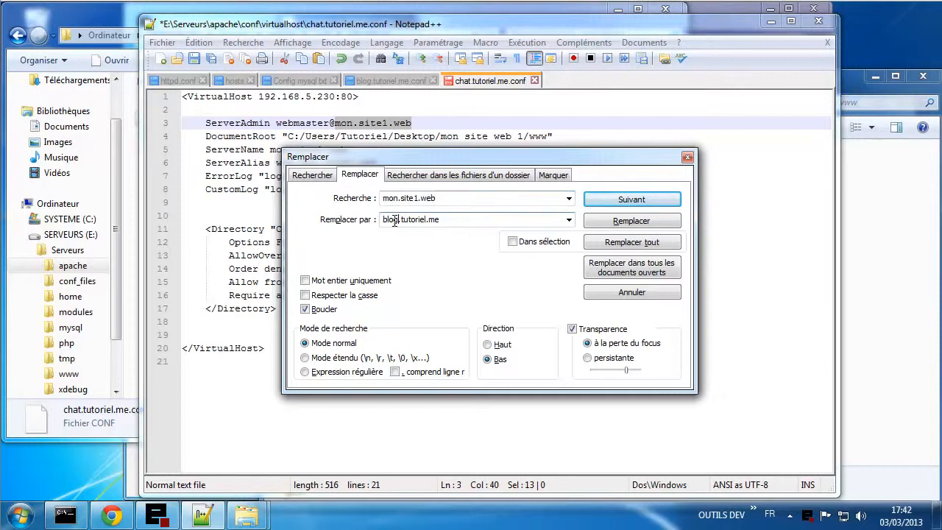
pyautogui.keyDown('shift'); pyautogui.click(377, 222); pyautogui.keyUp('shift')
pyautogui.press('BackSpace')
pyautogui.write('chat')
pyautogui.click(616, 247)
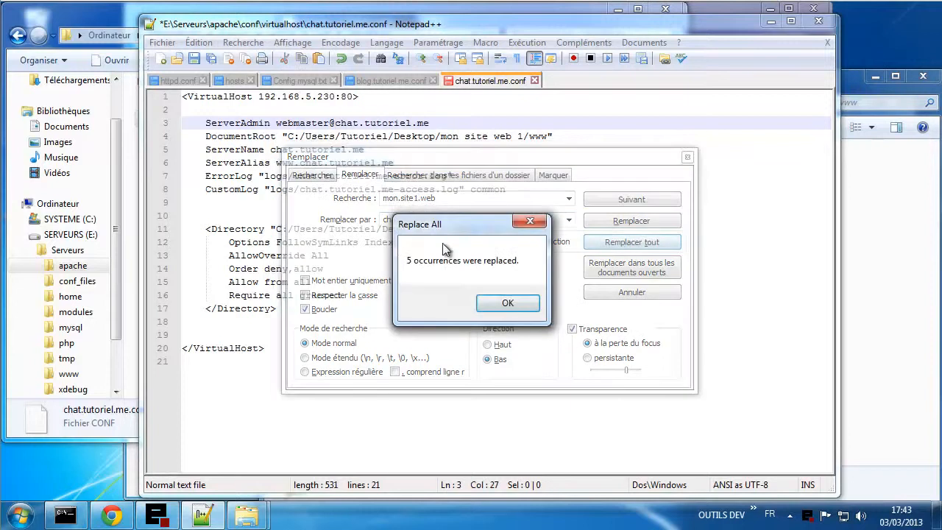
pyautogui.click(508, 306)
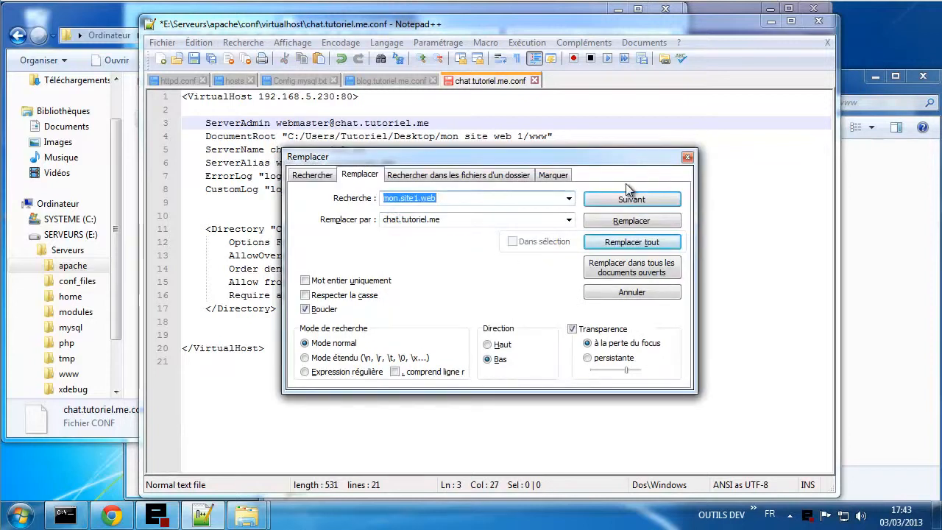
pyautogui.click(684, 160)
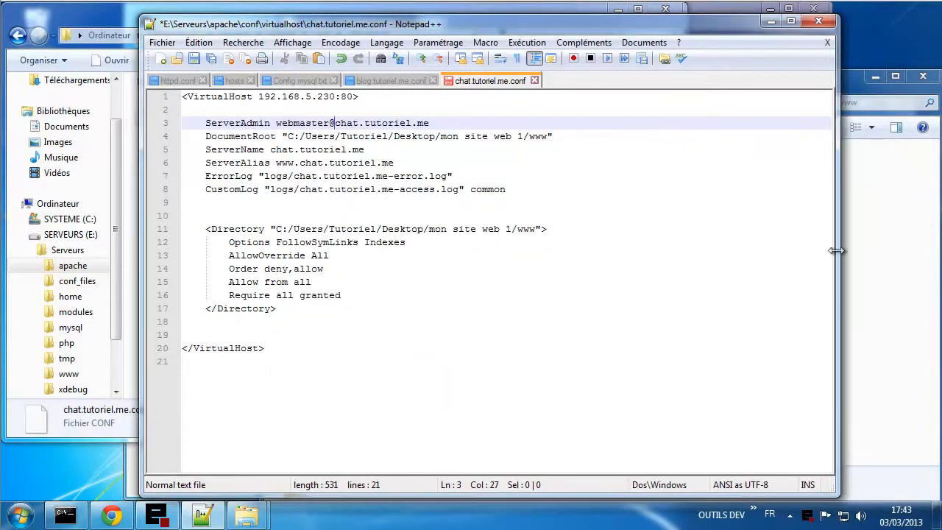
pyautogui.click(861, 257)
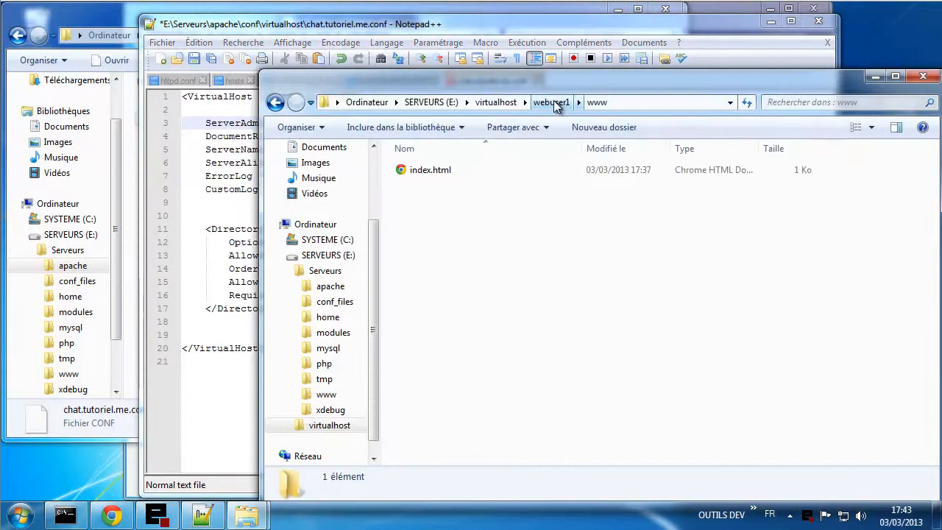
# - Set the DocumentRoot and Directory paths to the copied webuser2 www folder path
pyautogui.click(505, 103)
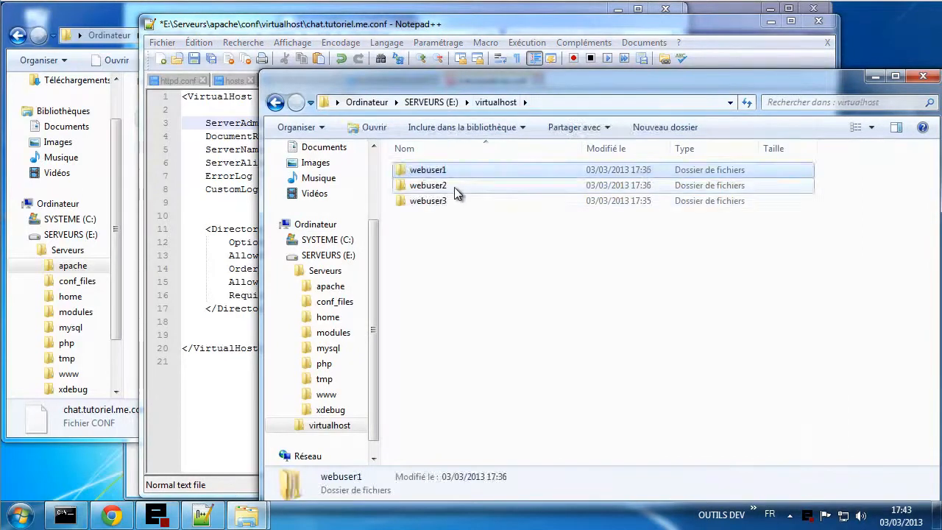
pyautogui.doubleClick(454, 187)
pyautogui.click(446, 187)
pyautogui.doubleClick(447, 186)
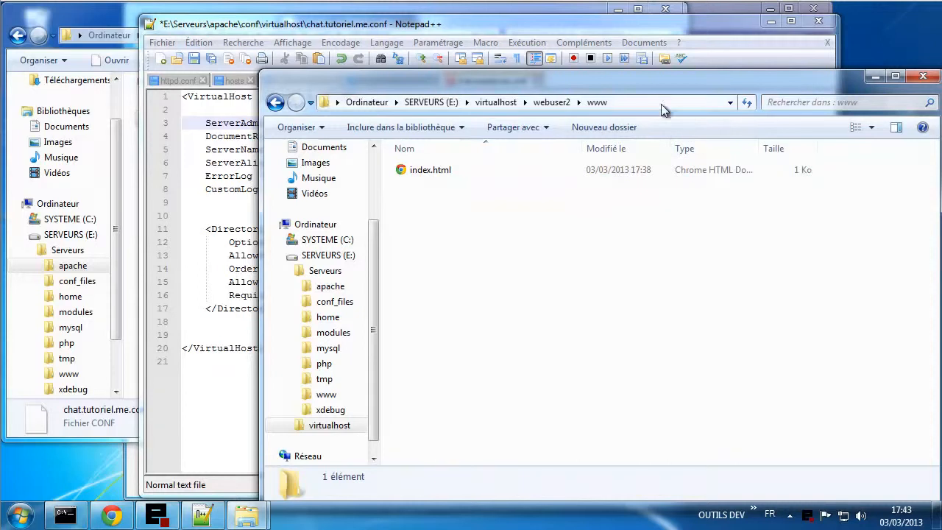
pyautogui.click(661, 103)
pyautogui.hotkey('ctrl', 'c')
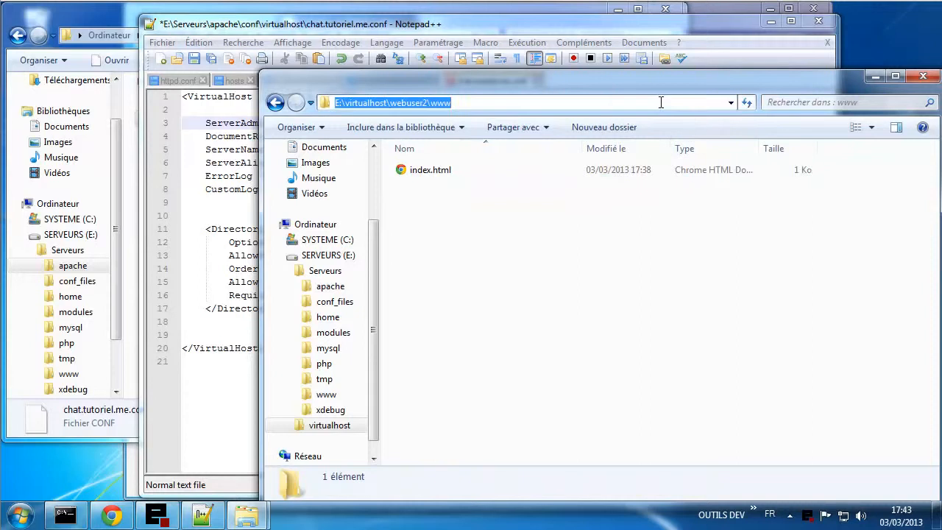
pyautogui.click(229, 295)
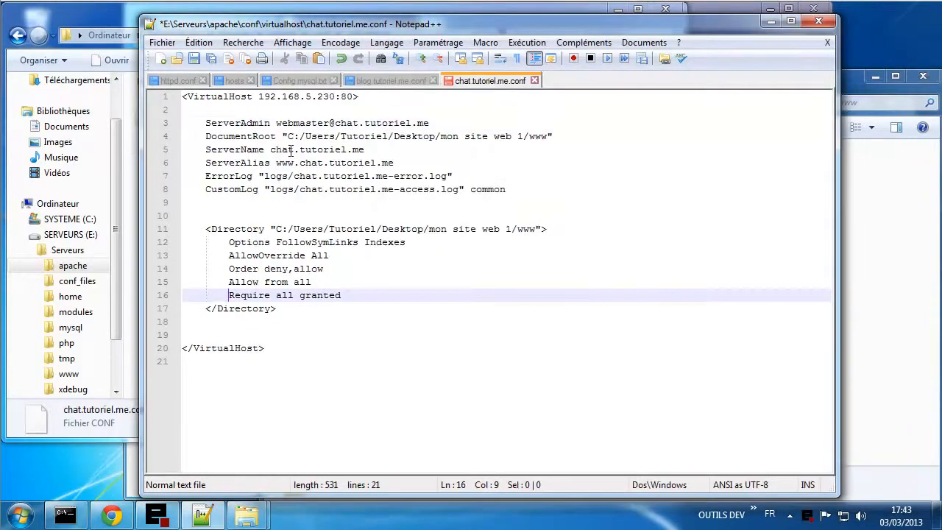
pyautogui.moveTo(289, 138); pyautogui.dragTo(550, 136)
pyautogui.hotkey('ctrl', 'v')
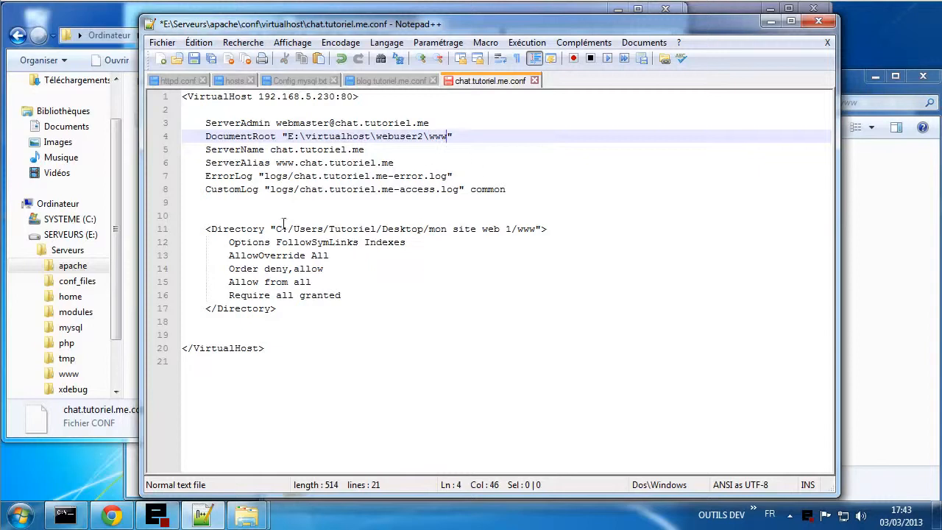
pyautogui.moveTo(277, 229); pyautogui.dragTo(538, 232)
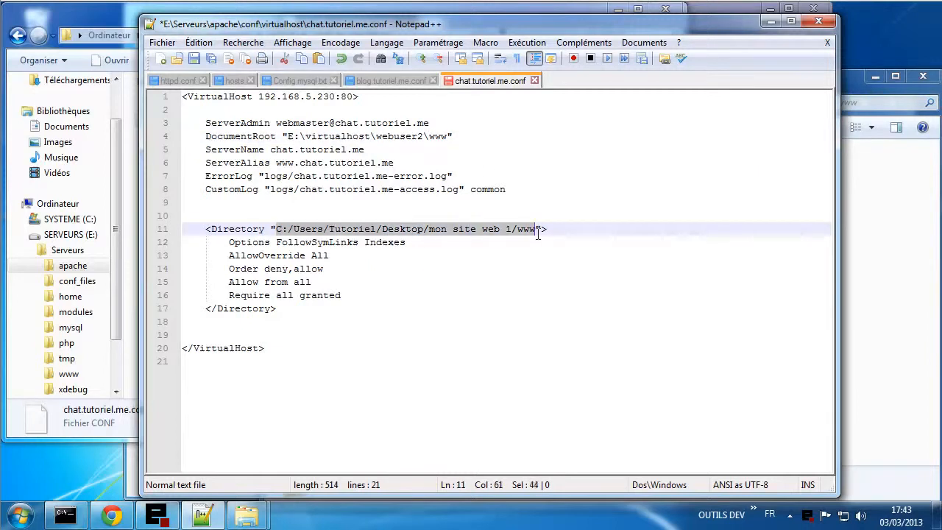
pyautogui.hotkey('ctrl', 'v')
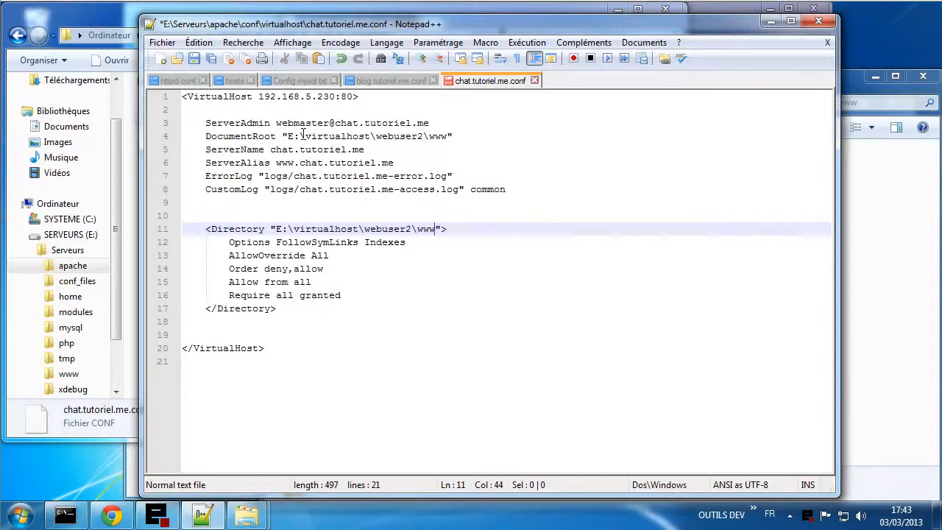
# - Replace all six backslashes in the file with forward slashes
pyautogui.moveTo(298, 136); pyautogui.dragTo(304, 136)
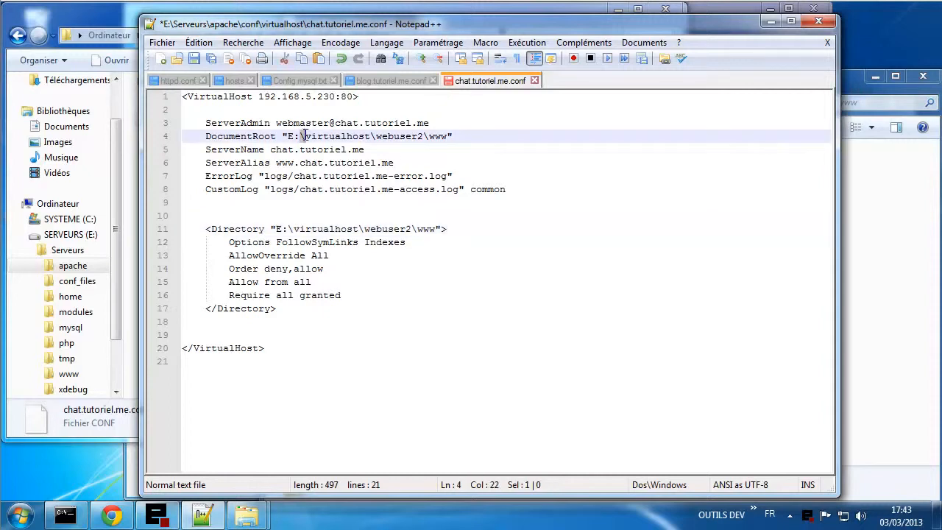
pyautogui.hotkey('ctrl', 'h')
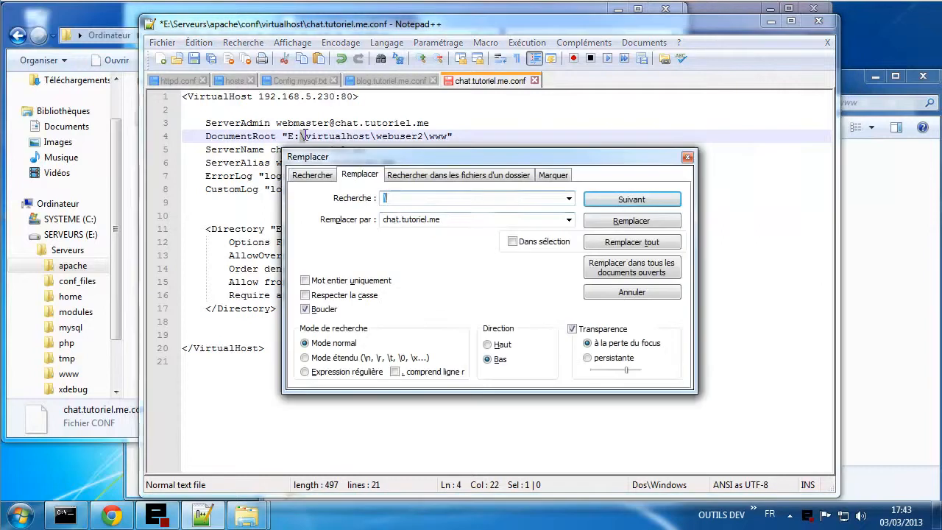
pyautogui.doubleClick(396, 220)
pyautogui.write('/')
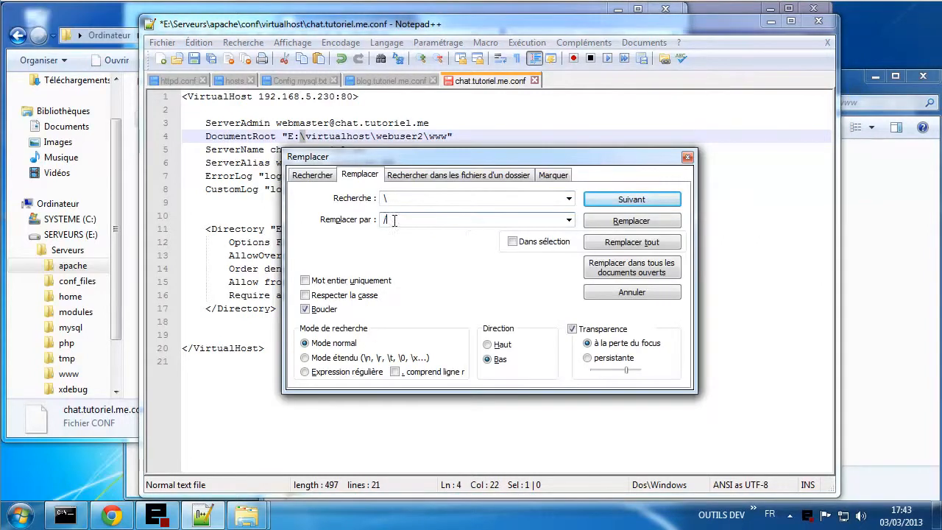
pyautogui.click(621, 241)
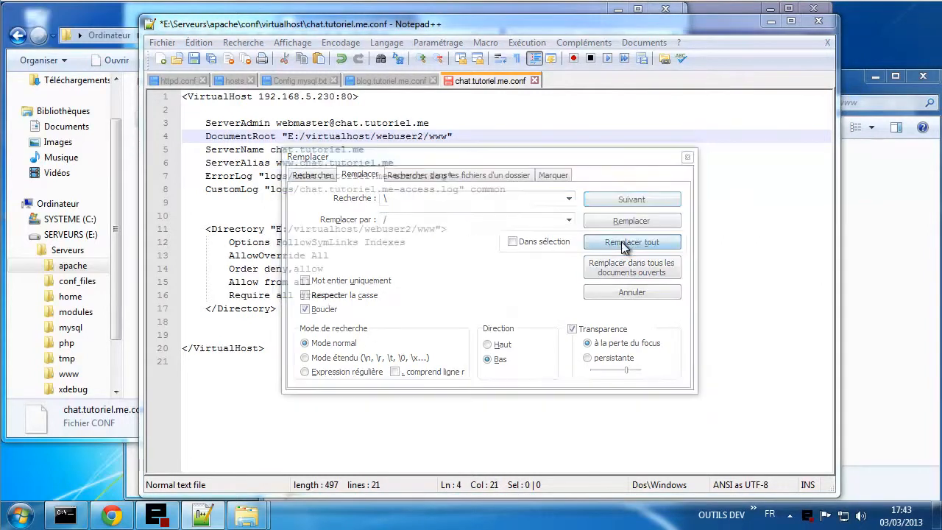
pyautogui.click(523, 308)
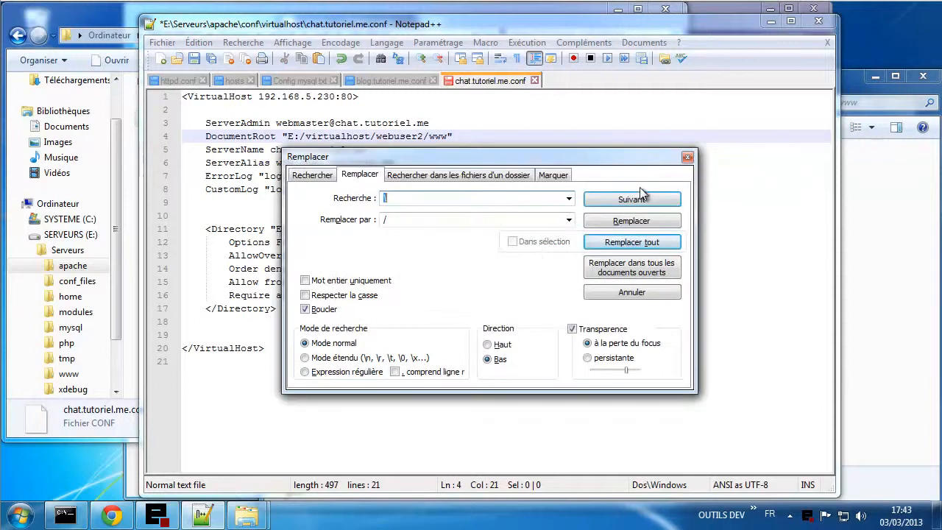
pyautogui.click(688, 157)
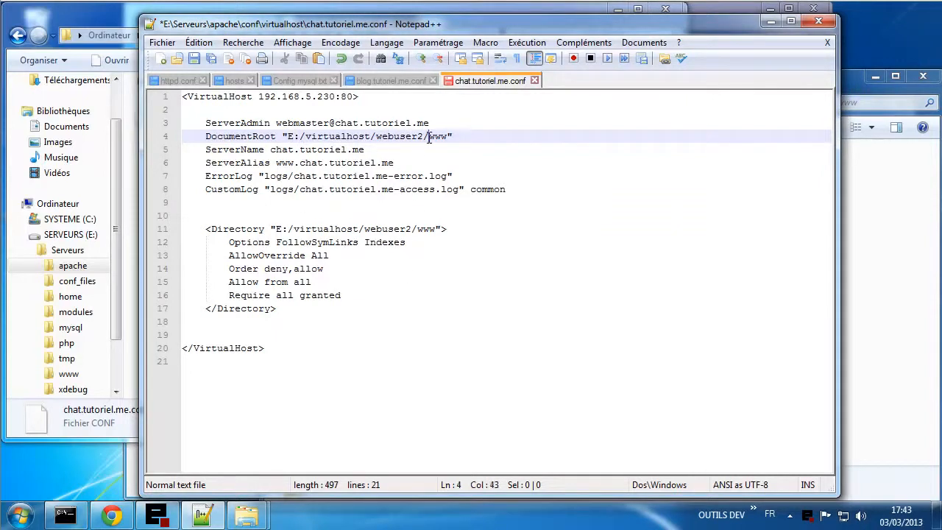
# - Prefix the ErrorLog and CustomLog paths with E:/virtualhost/webuser2/ and save the file
pyautogui.moveTo(429, 137); pyautogui.dragTo(289, 140)
pyautogui.hotkey('ctrl', 'c')
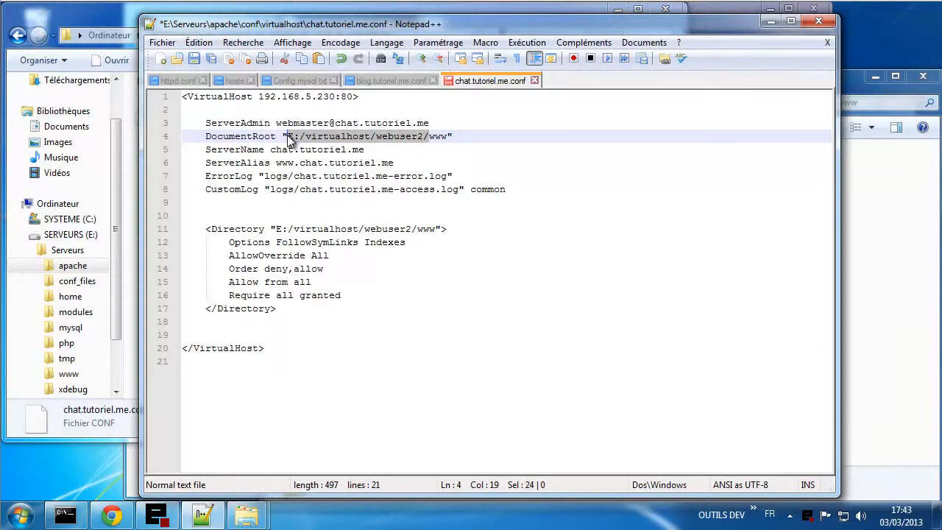
pyautogui.click(265, 176)
pyautogui.hotkey('ctrl', 'v')
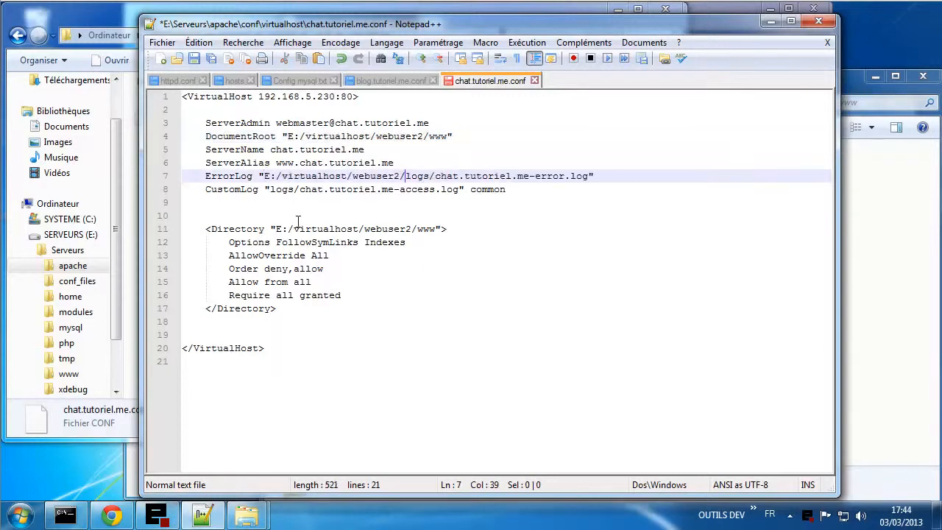
pyautogui.click(269, 189)
pyautogui.hotkey('ctrl', 'v')
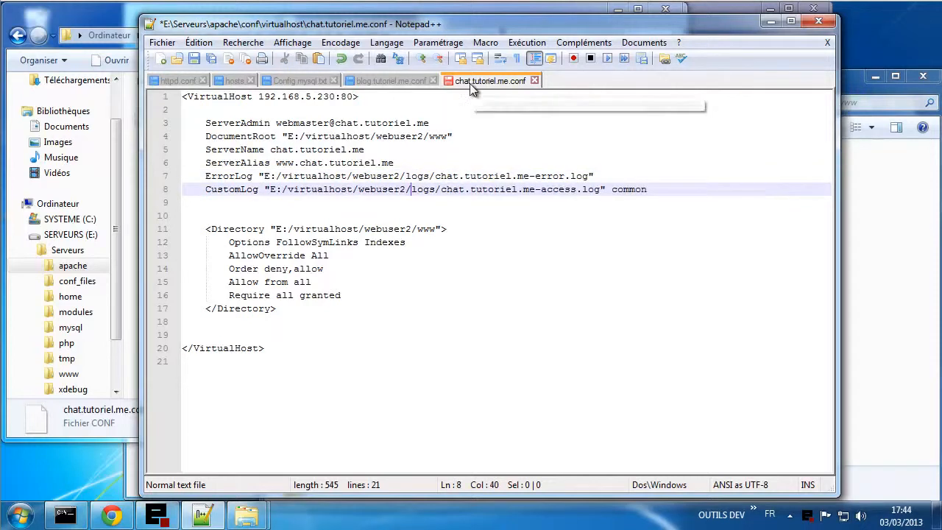
pyautogui.hotkey('ctrl', 's')
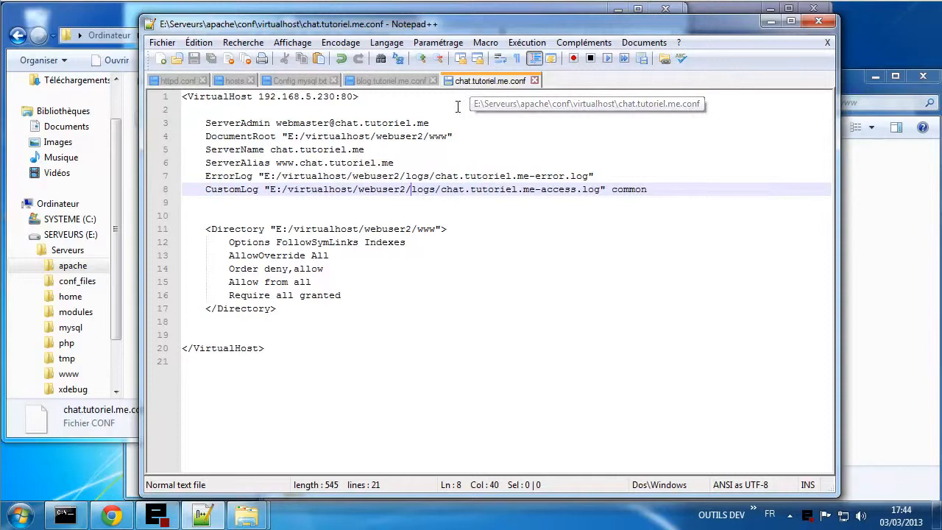
# - Open shop.tutoriel.me.conf and replace every mon.site1.web with shop.tutoriel.me
pyautogui.click(122, 422)
pyautogui.moveTo(189, 153); pyautogui.dragTo(717, 296)
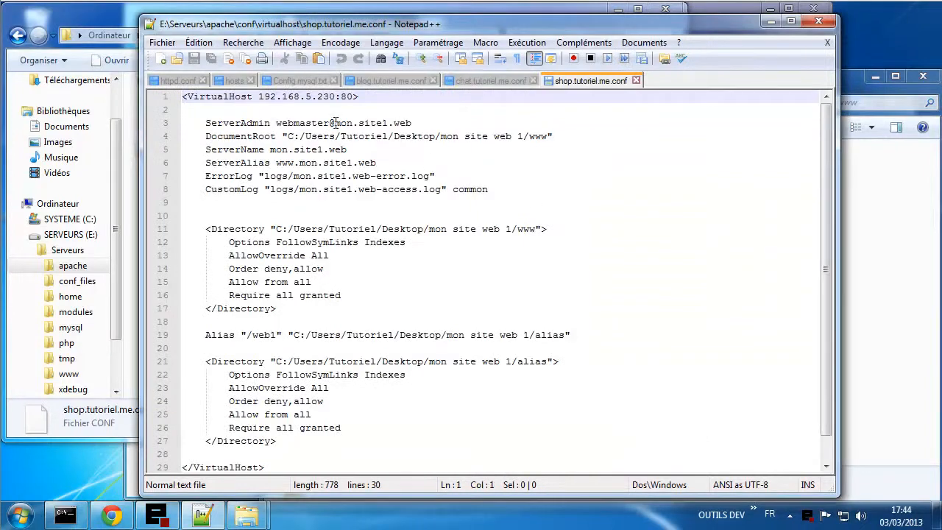
pyautogui.moveTo(335, 123); pyautogui.dragTo(413, 123)
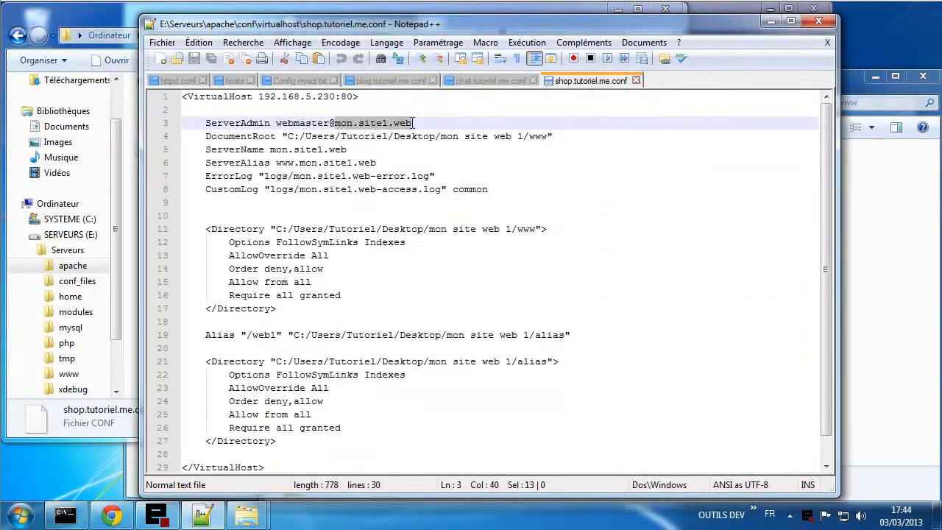
pyautogui.hotkey('ctrl', 'h')
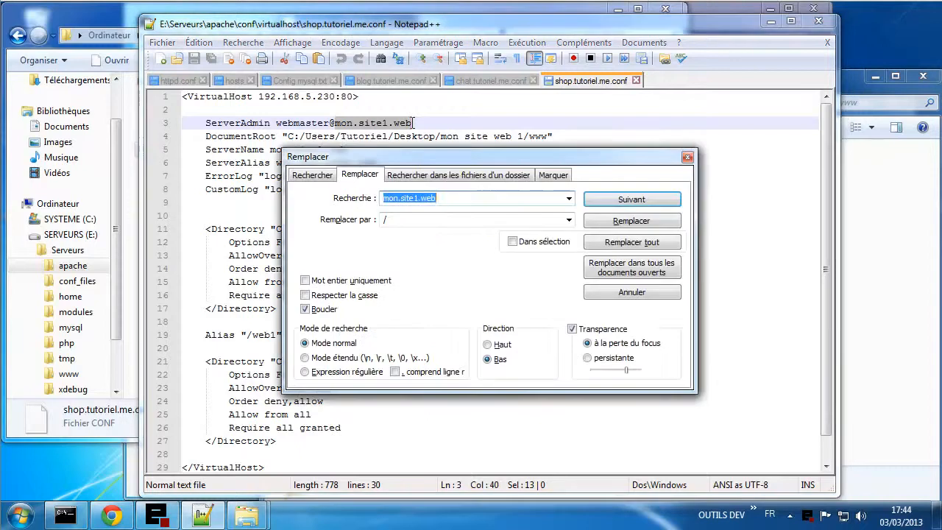
pyautogui.click(432, 218)
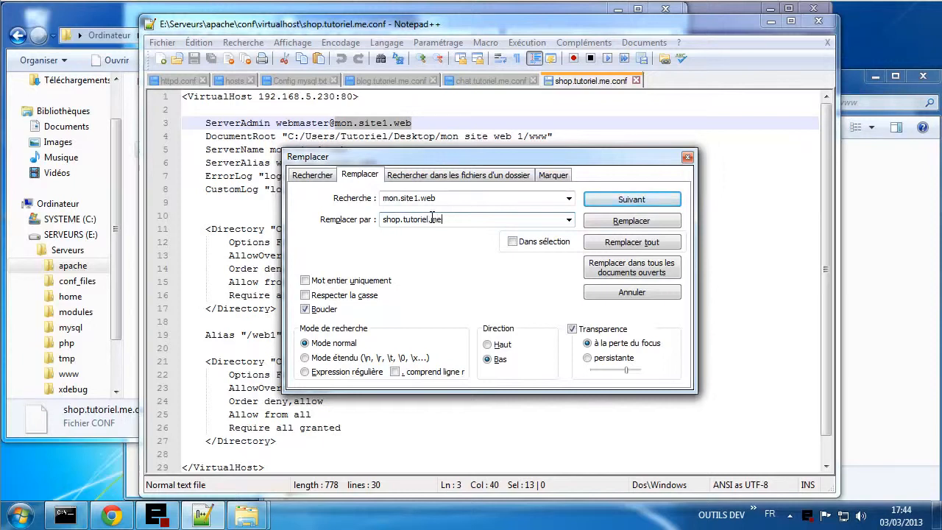
pyautogui.click(594, 248)
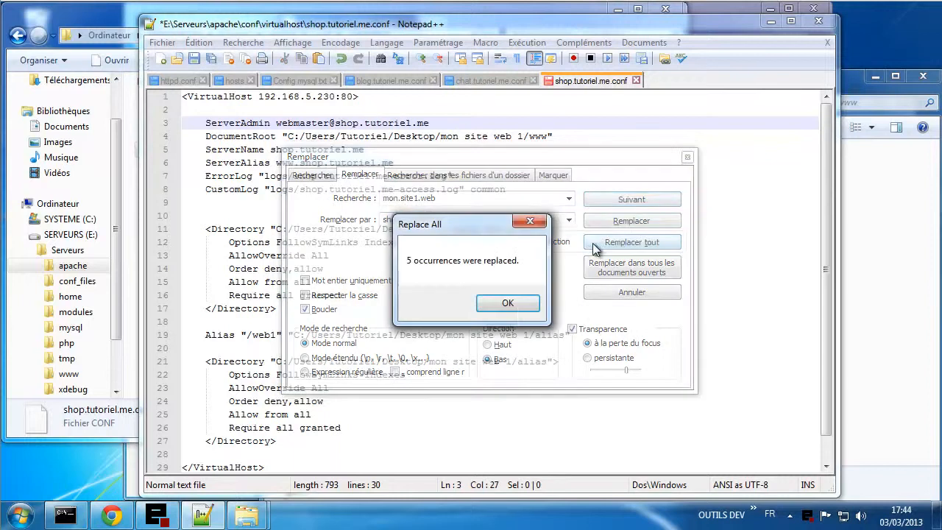
pyautogui.click(515, 304)
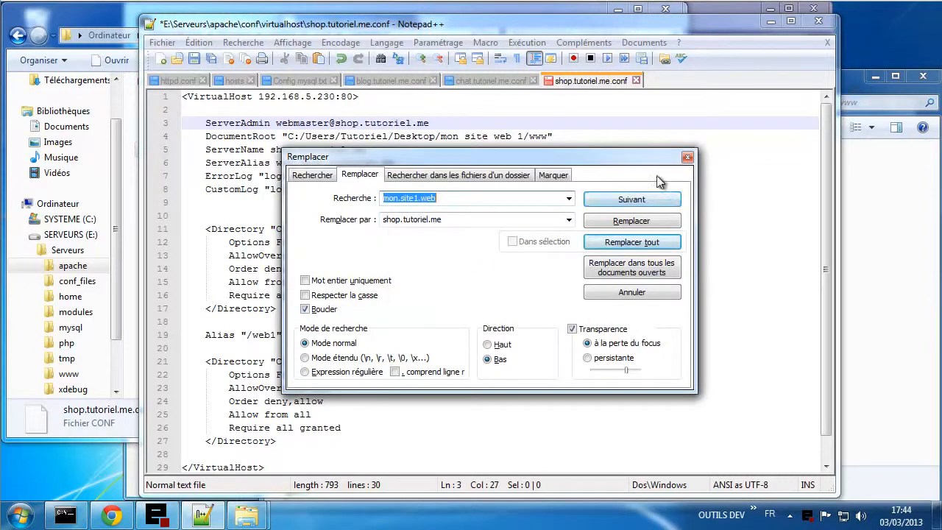
pyautogui.click(687, 156)
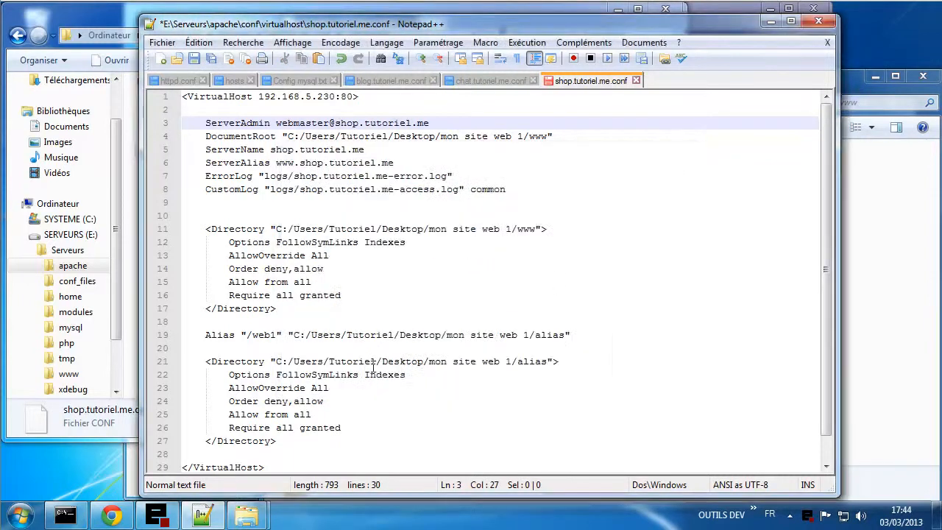
# - Delete the Alias line and its Directory block (lines 19–27)
pyautogui.moveTo(297, 442); pyautogui.dragTo(136, 332)
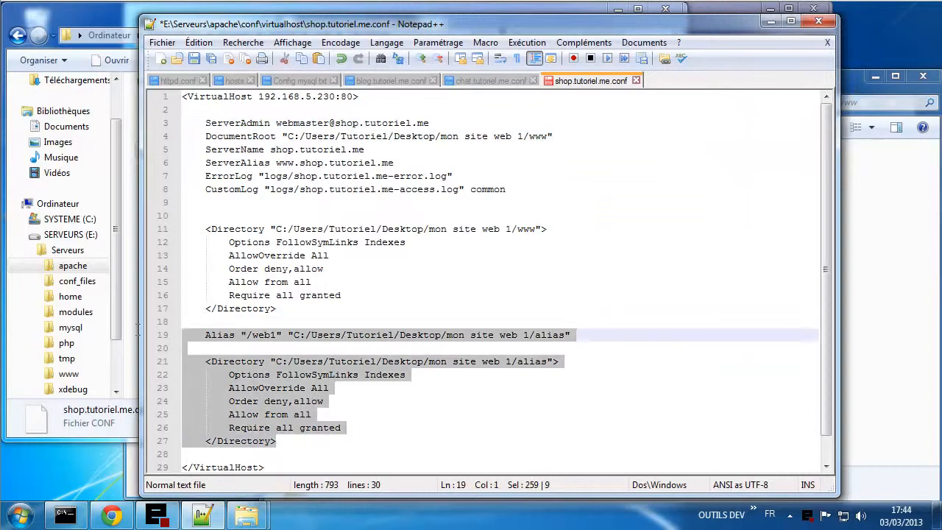
pyautogui.press('Delete')
pyautogui.press('BackSpace')
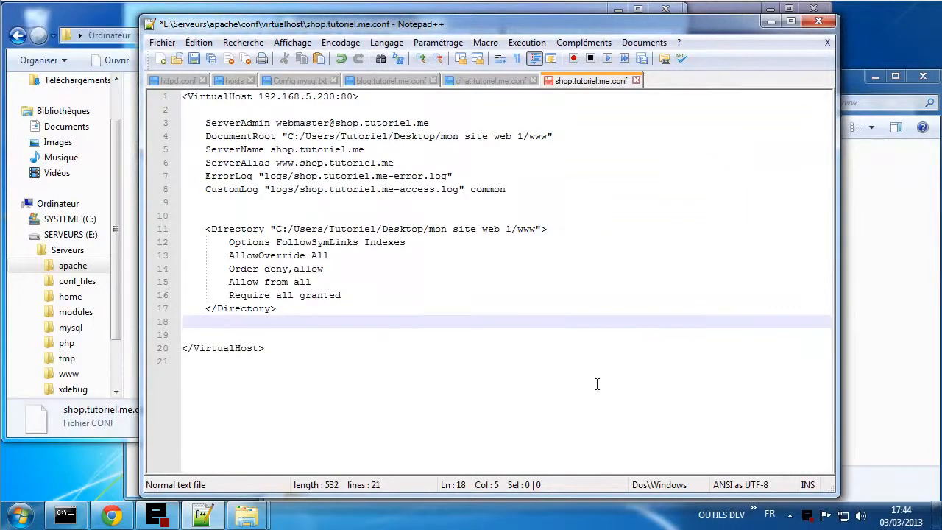
pyautogui.click(856, 392)
# - Copy the E:\virtualhost\webuser3\www path from Explorer and return to the shop config
pyautogui.click(497, 103)
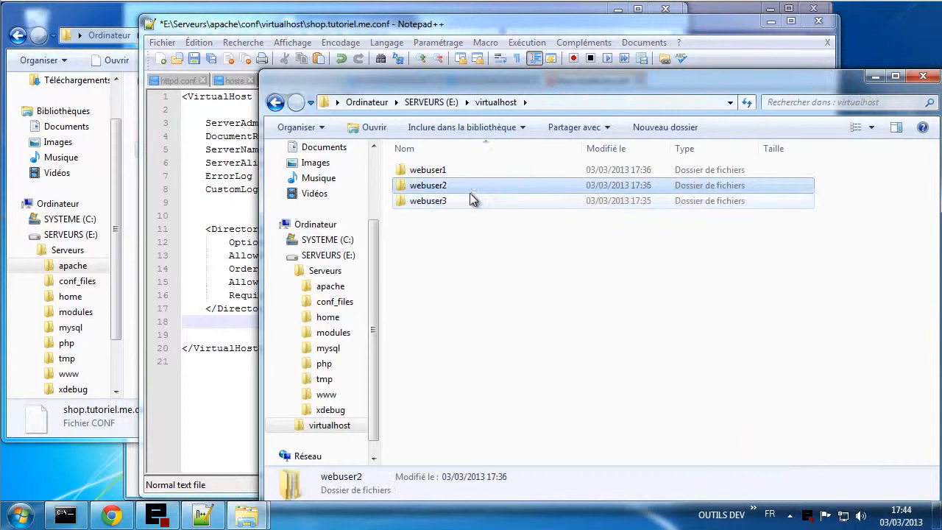
pyautogui.doubleClick(444, 203)
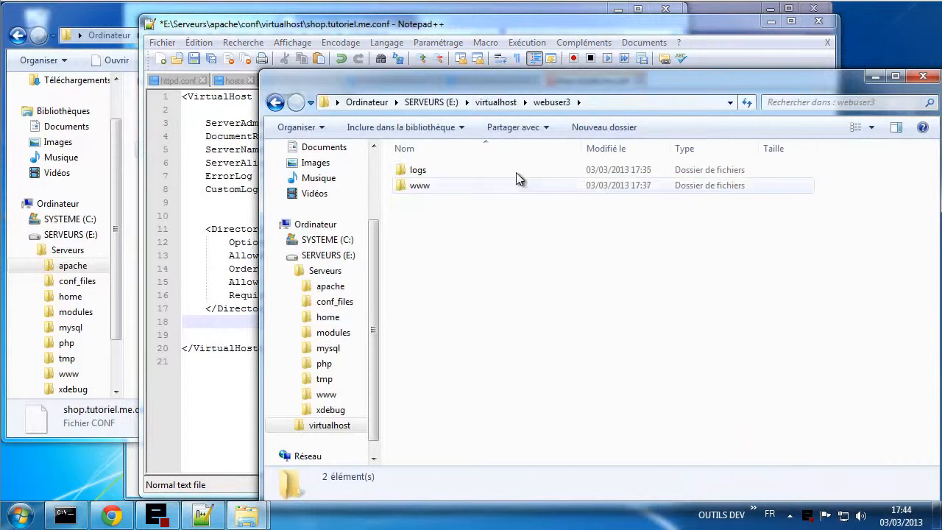
pyautogui.moveTo(538, 83); pyautogui.dragTo(552, 141)
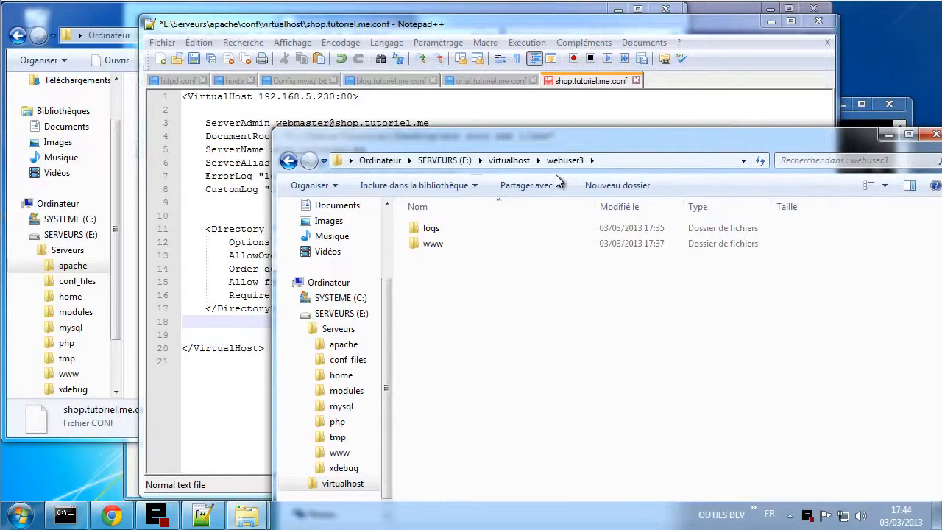
pyautogui.doubleClick(454, 243)
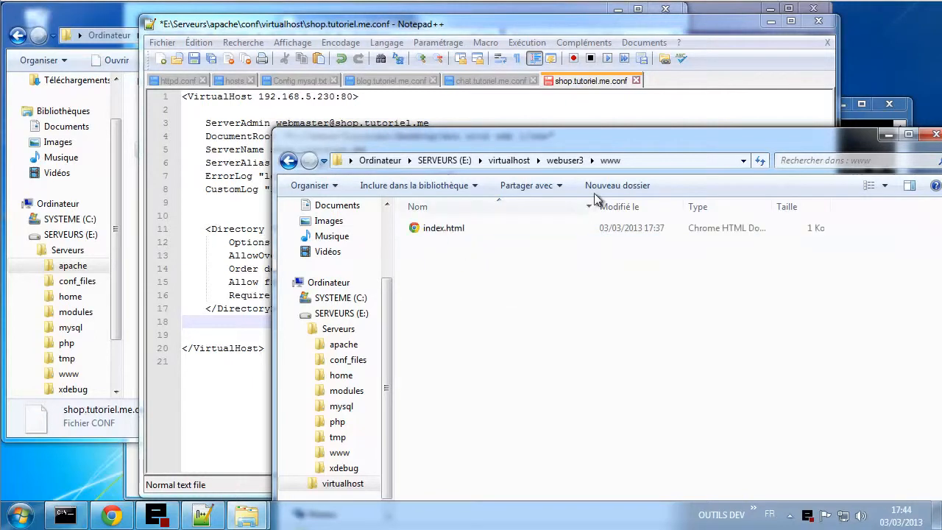
pyautogui.click(652, 161)
pyautogui.hotkey('ctrl', 'c')
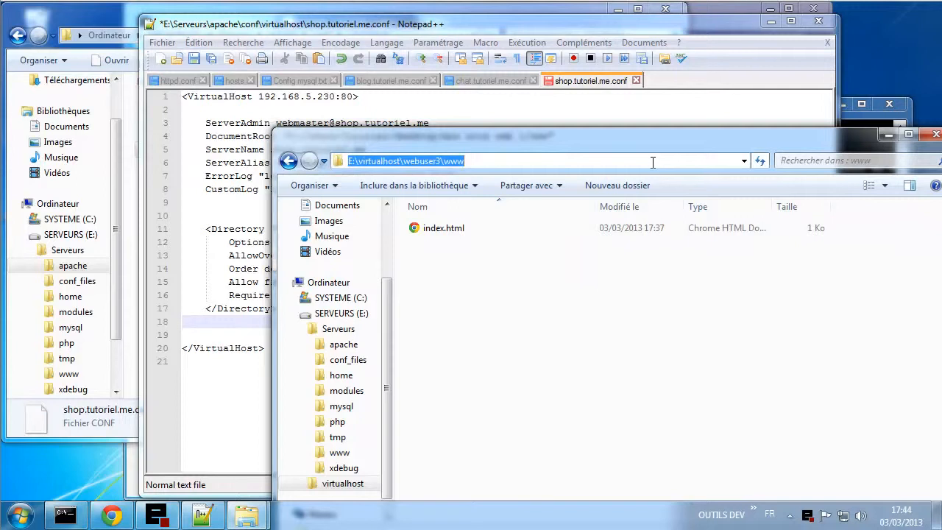
pyautogui.click(611, 288)
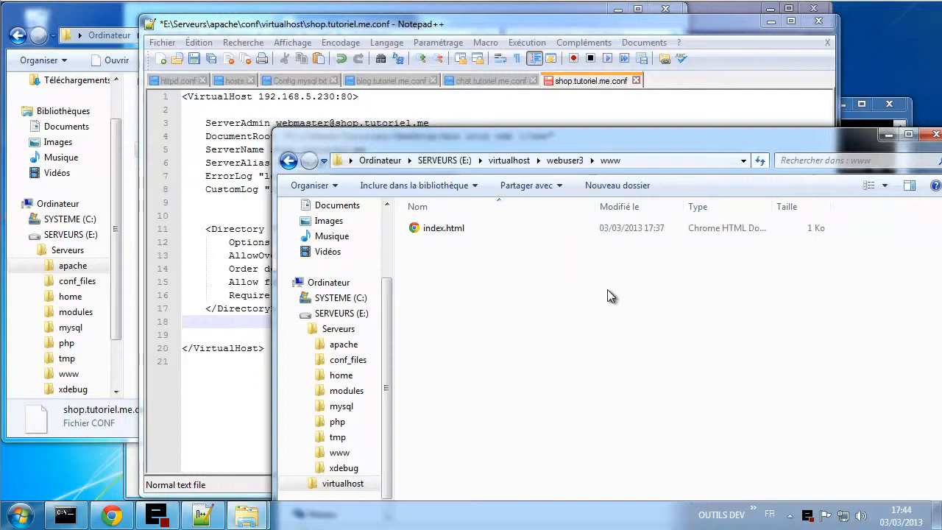
pyautogui.click(200, 268)
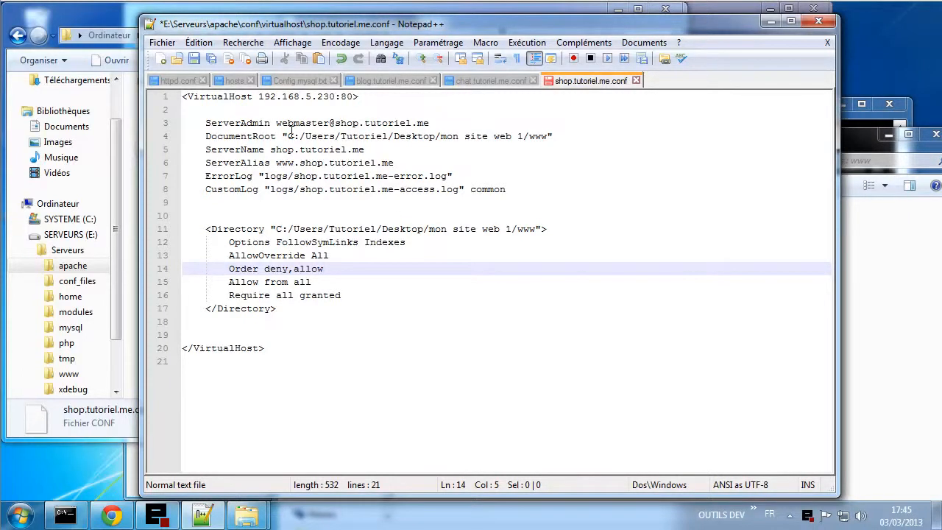
# - Paste the webuser3 www path over the DocumentRoot and Directory paths
pyautogui.moveTo(289, 135); pyautogui.dragTo(547, 140)
pyautogui.hotkey('ctrl', 'v')
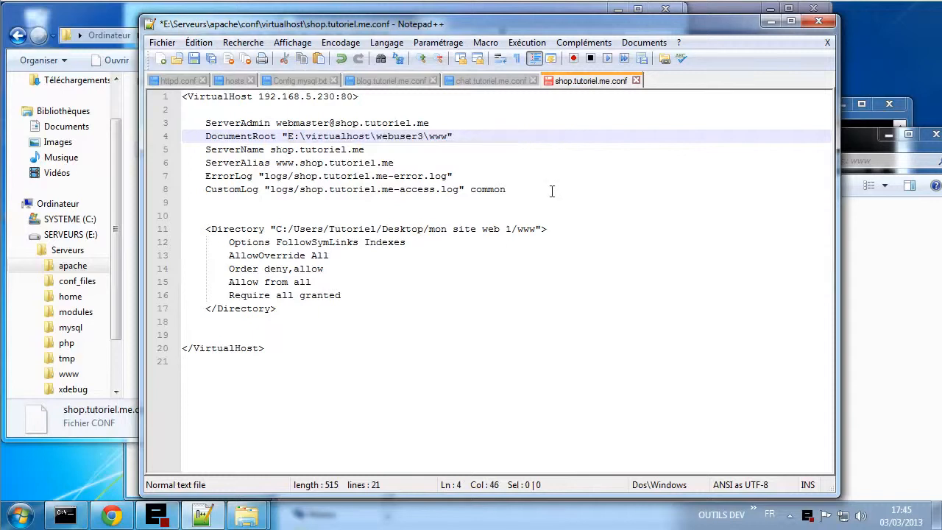
pyautogui.moveTo(535, 229); pyautogui.dragTo(278, 235)
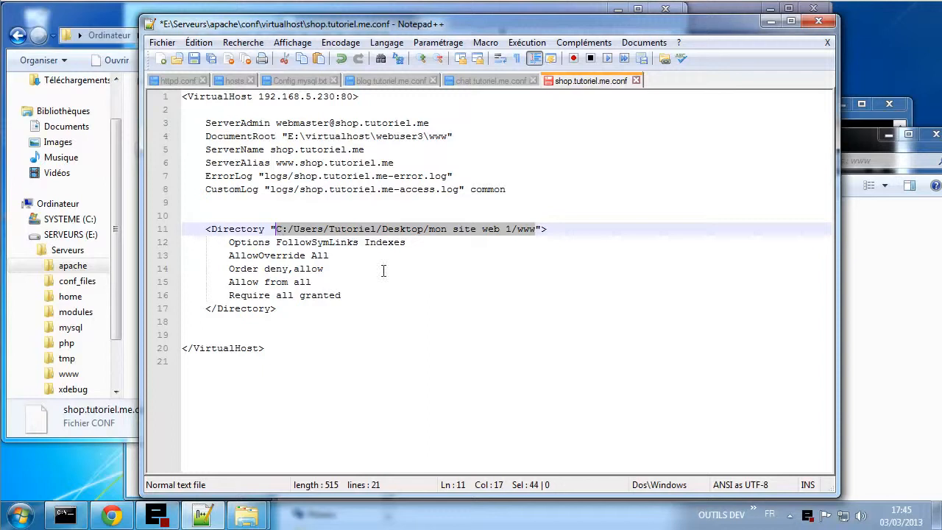
pyautogui.hotkey('ctrl', 'v')
# - Convert all six backslashes in the file to forward slashes
pyautogui.moveTo(305, 136); pyautogui.dragTo(300, 136)
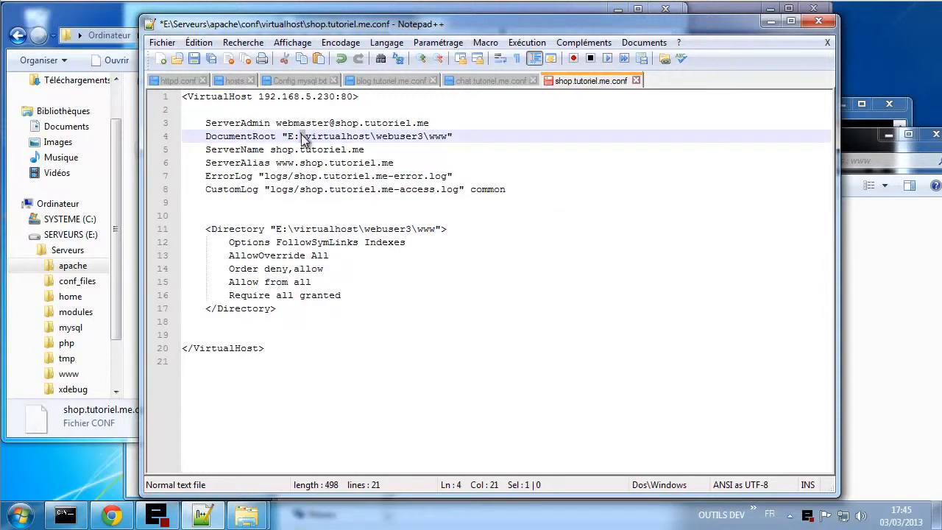
pyautogui.write('/')
pyautogui.moveTo(304, 136); pyautogui.dragTo(300, 136)
pyautogui.hotkey('ctrl', 'h')
pyautogui.doubleClick(417, 220)
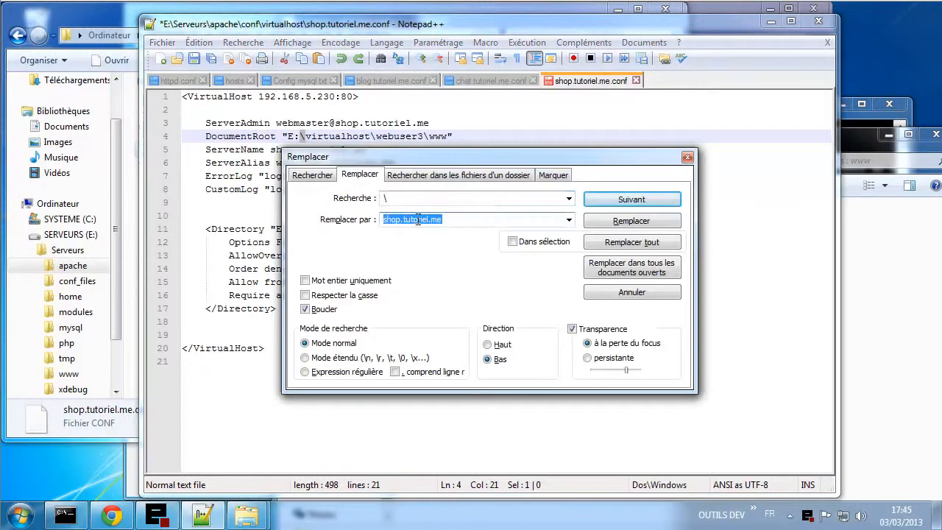
pyautogui.write('/')
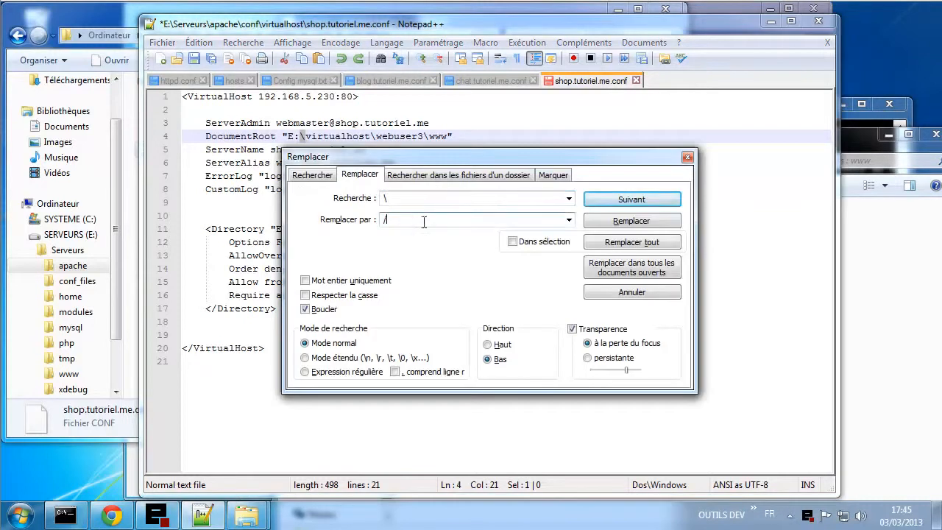
pyautogui.click(624, 241)
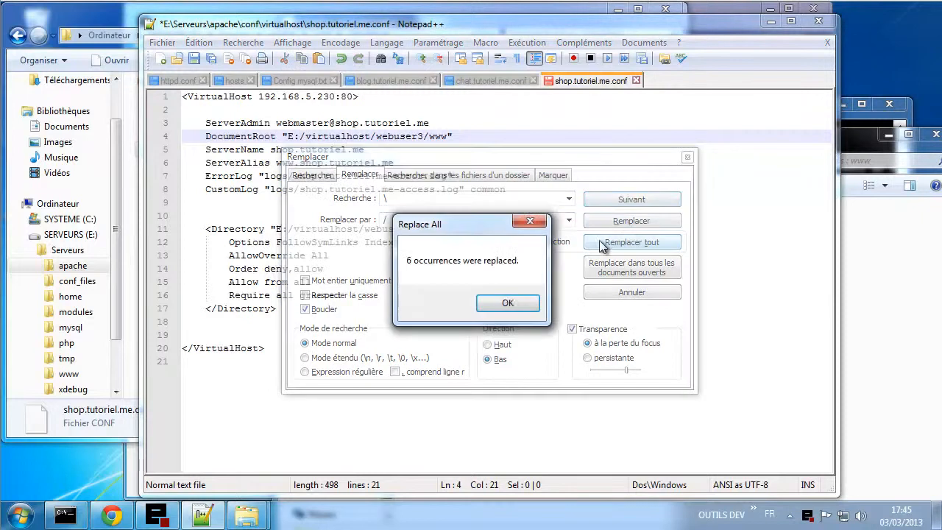
pyautogui.click(527, 300)
pyautogui.click(687, 157)
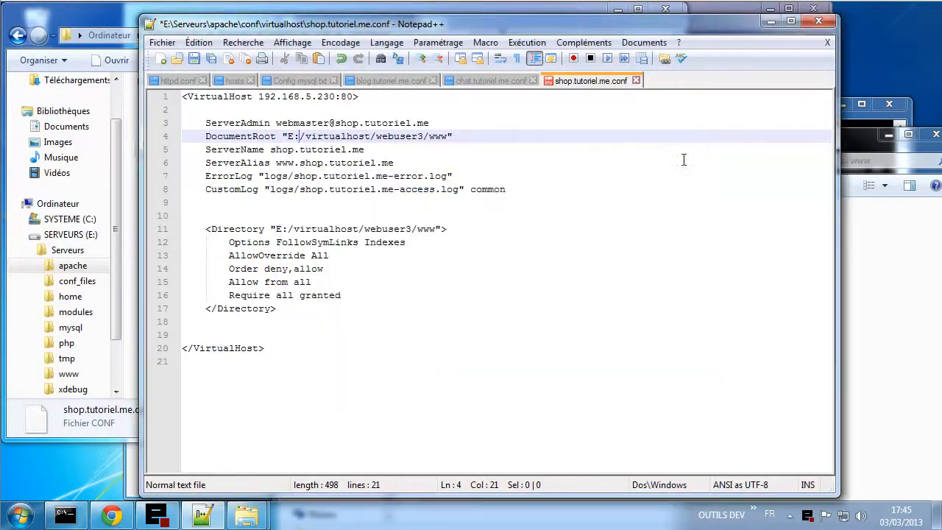
pyautogui.click(538, 206)
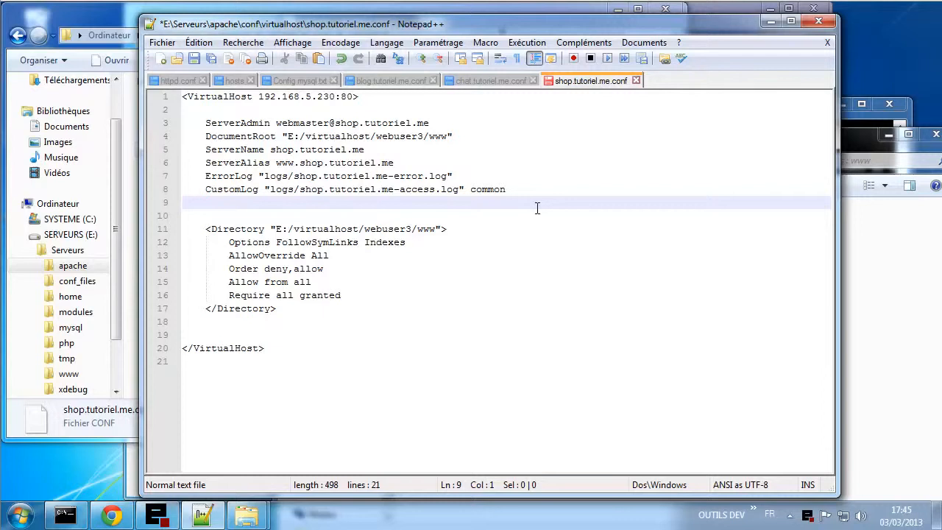
pyautogui.moveTo(286, 136); pyautogui.dragTo(427, 138)
pyautogui.hotkey('ctrl', 'c')
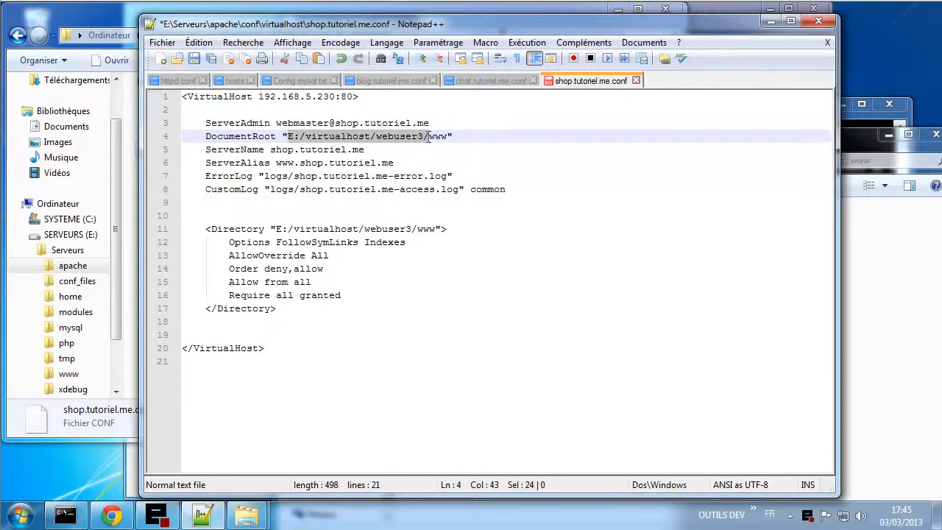
pyautogui.click(266, 176)
pyautogui.hotkey('ctrl', 'v')
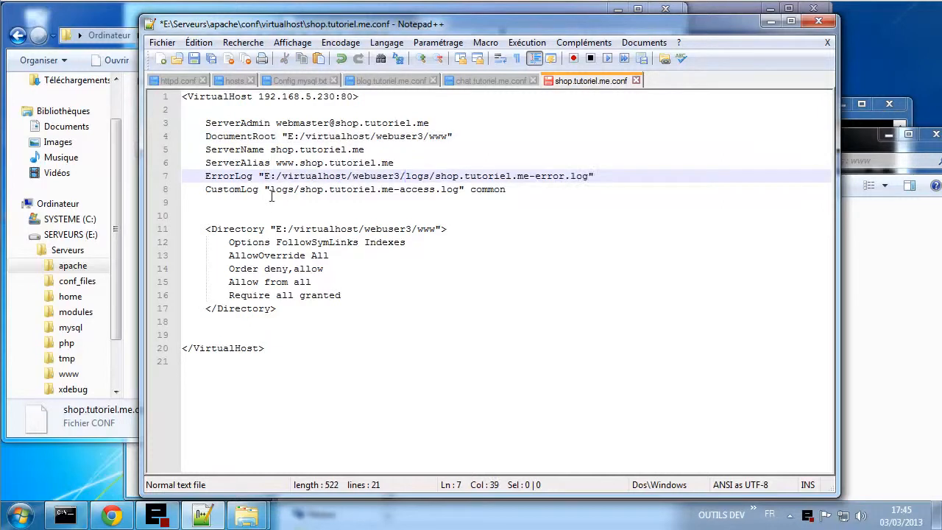
pyautogui.click(269, 189)
pyautogui.hotkey('ctrl', 'v')
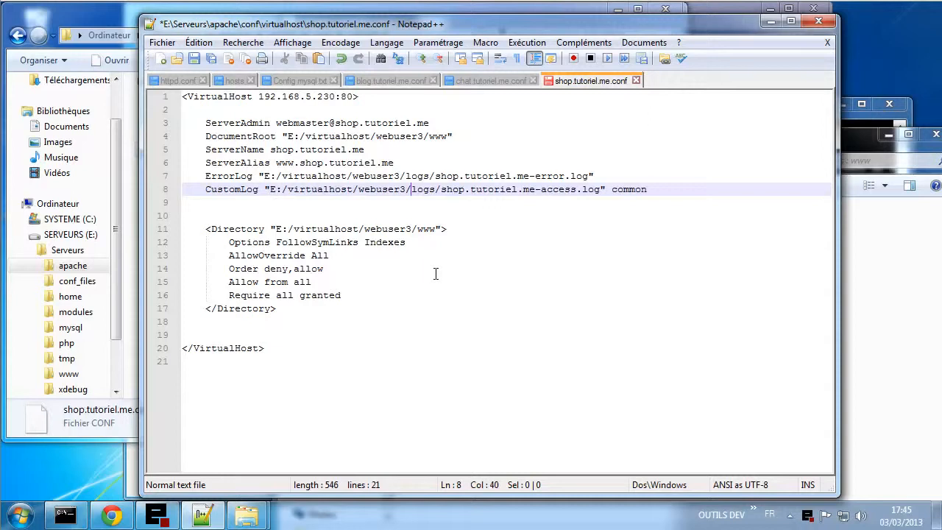
pyautogui.hotkey('ctrl', 's')
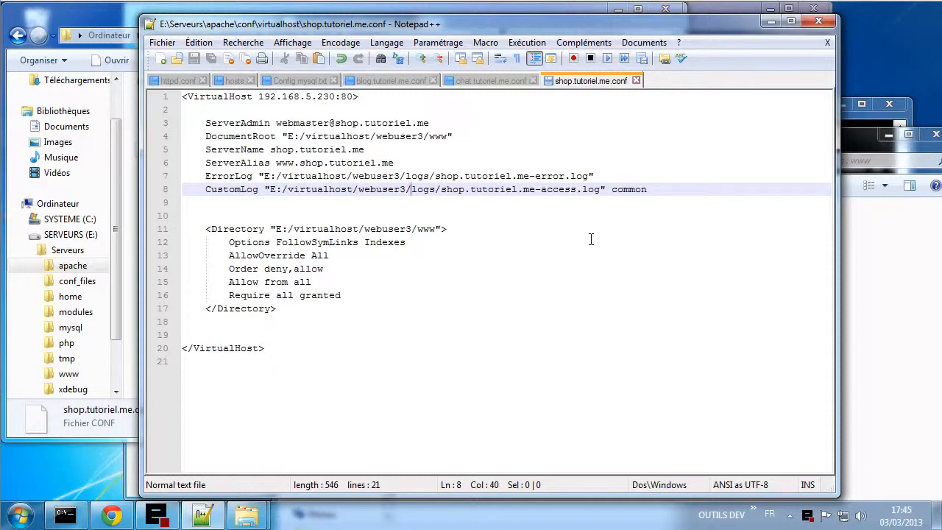
pyautogui.click(293, 80)
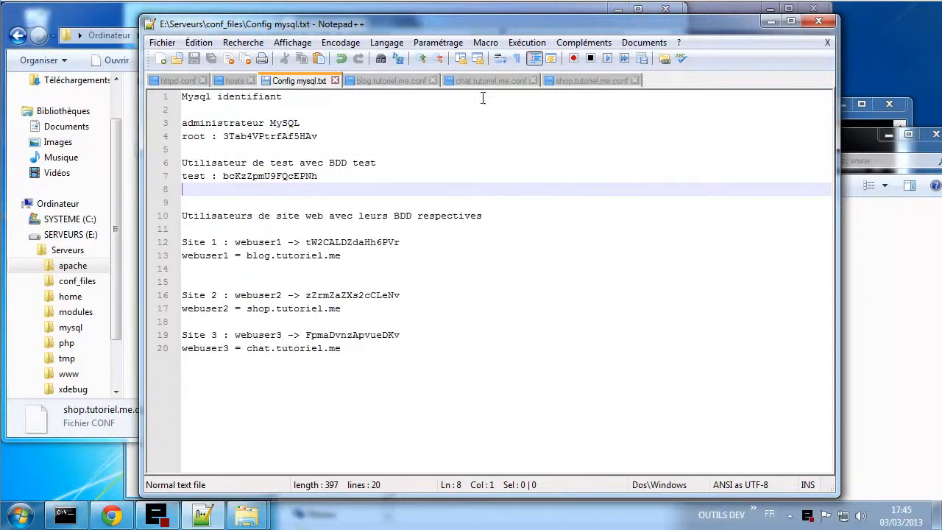
pyautogui.click(394, 79)
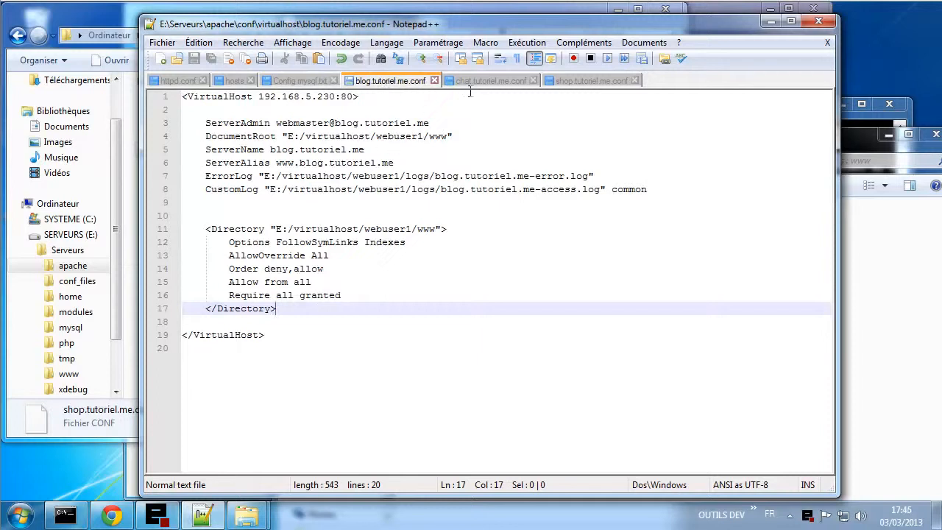
pyautogui.click(311, 83)
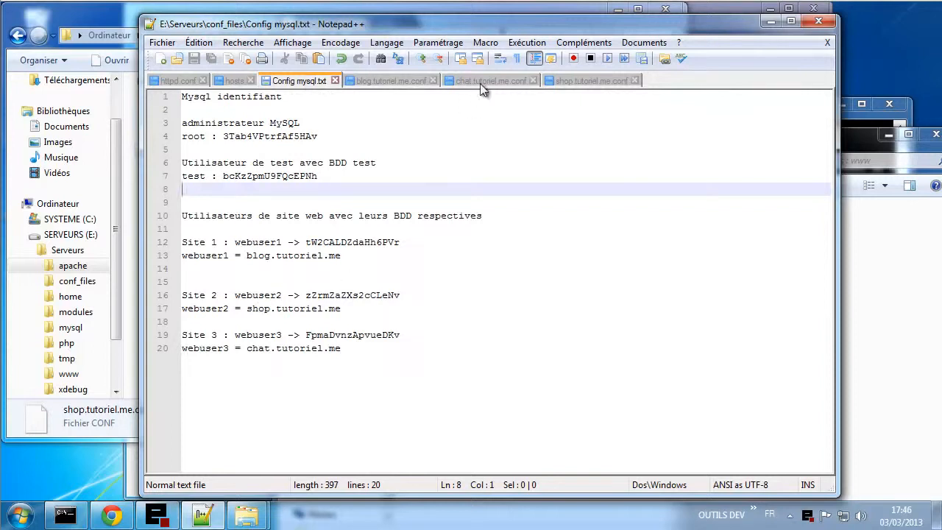
pyautogui.click(575, 80)
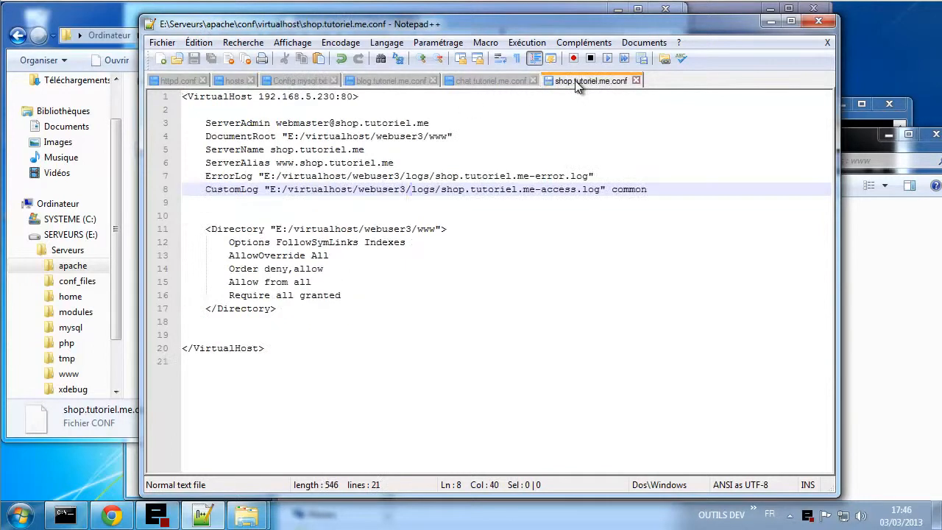
# - In shop.tutoriel.me.conf, change webuser3 to webuser2 on lines 4, 7, 8 and 11
pyautogui.click(421, 137)
pyautogui.hotkey('shift', 'Left')
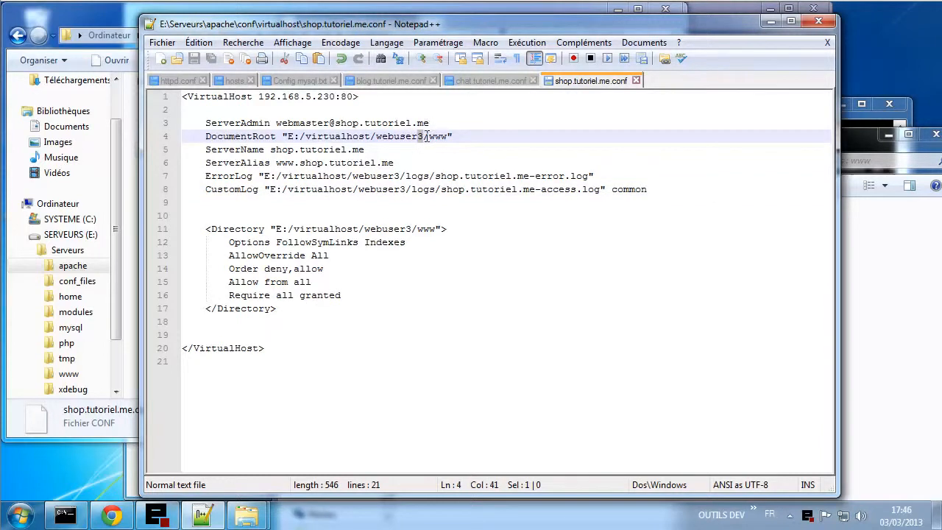
pyautogui.write('2')
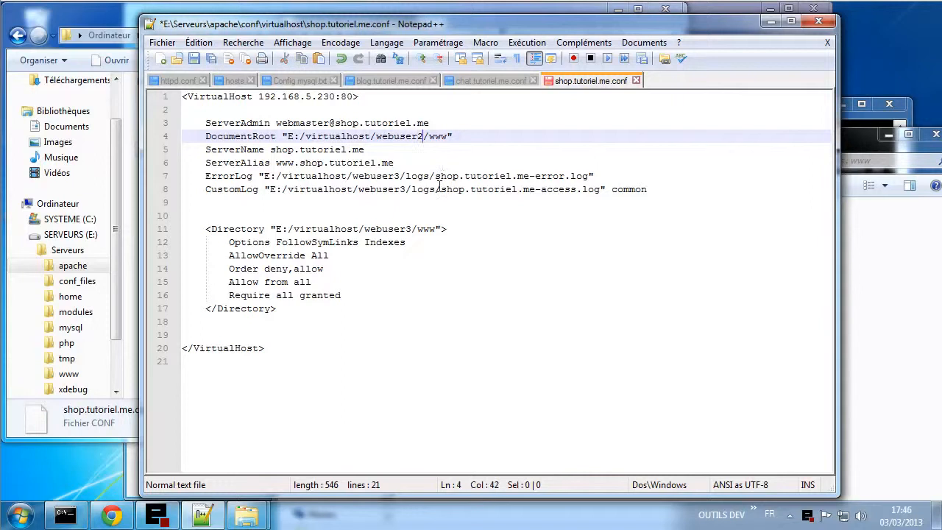
pyautogui.click(401, 176)
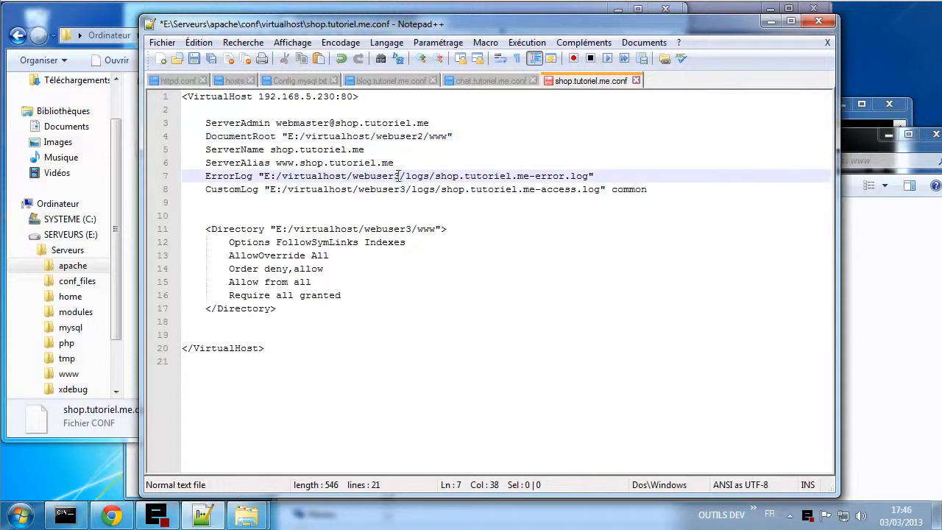
pyautogui.hotkey('shift', 'Left')
pyautogui.write('2')
pyautogui.click(406, 190)
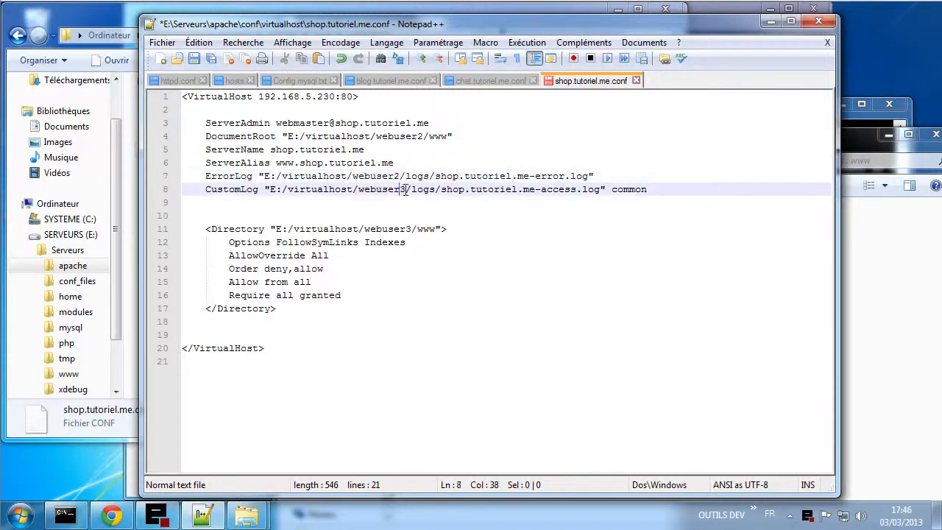
pyautogui.hotkey('shift', 'Left')
pyautogui.write('2')
pyautogui.click(413, 229)
pyautogui.hotkey('shift', 'Left')
pyautogui.write('2')
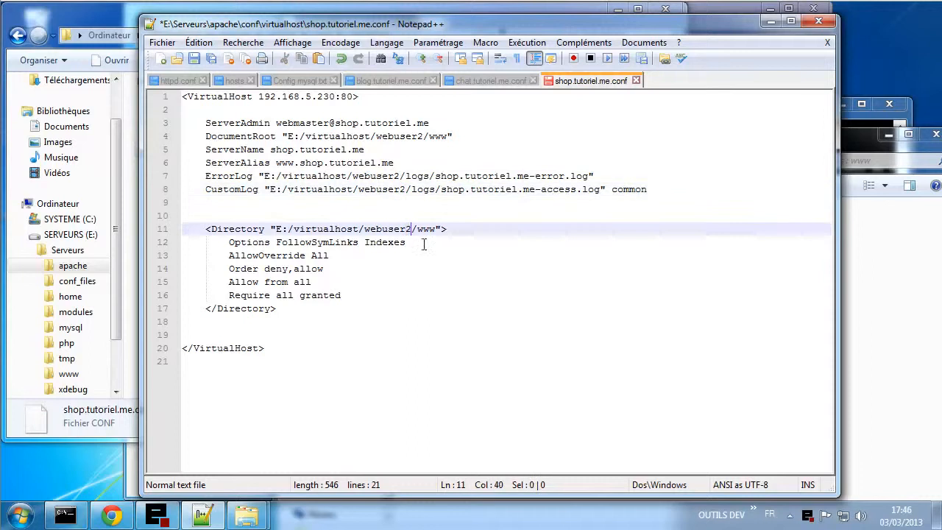
# - In chat.tutoriel.me.conf, change webuser2 to webuser3 on lines 4, 7, 8, 11, then save both files
pyautogui.click(475, 81)
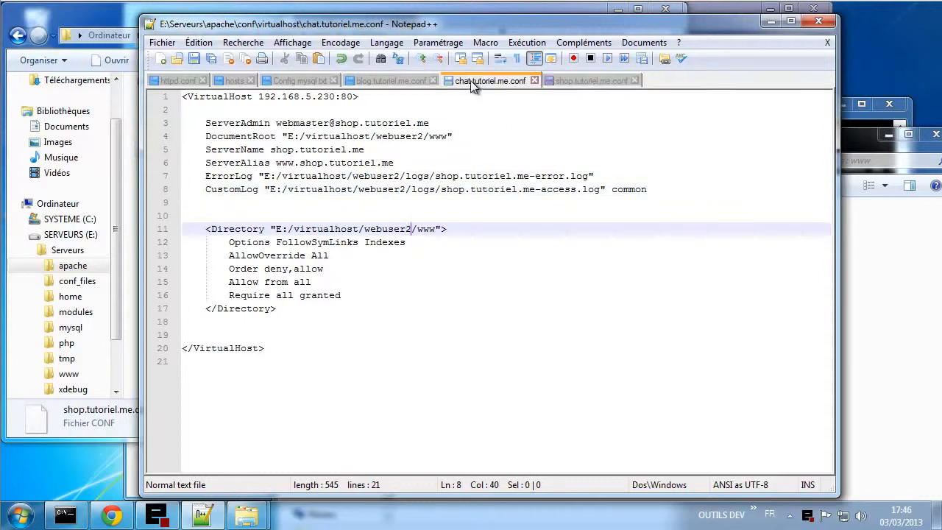
pyautogui.click(424, 136)
pyautogui.hotkey('shift', 'Left')
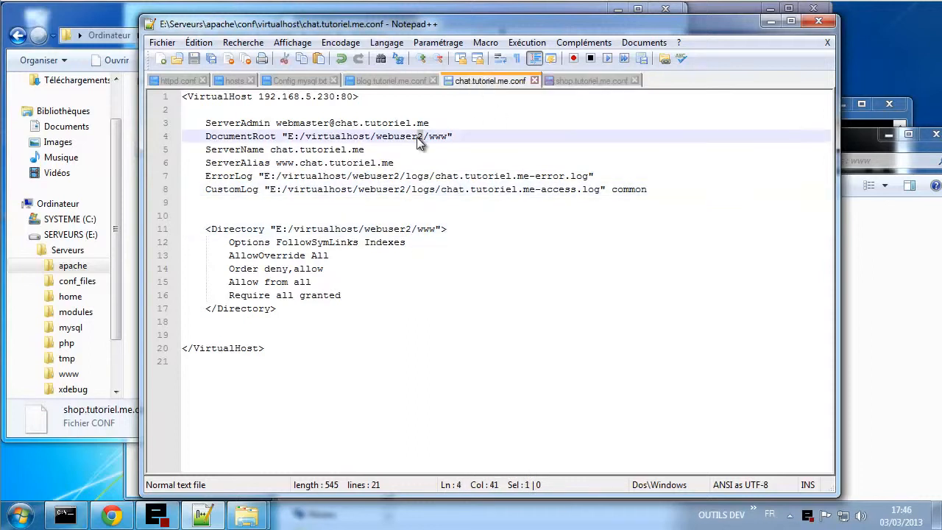
pyautogui.write('3')
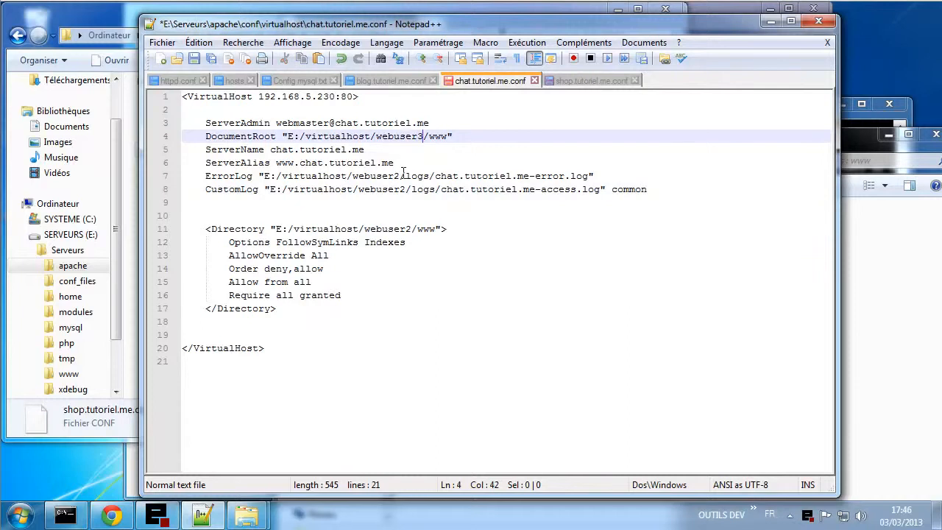
pyautogui.click(399, 176)
pyautogui.hotkey('shift', 'Left')
pyautogui.write('3')
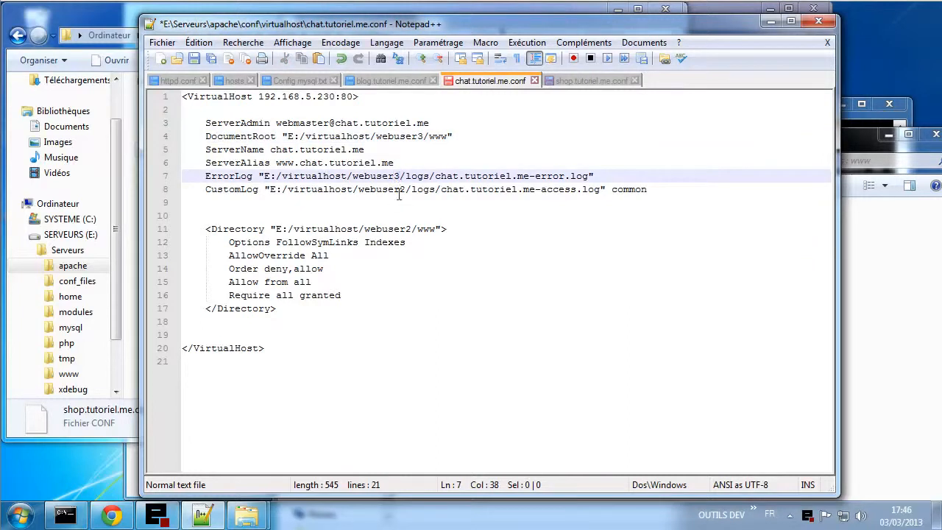
pyautogui.moveTo(399, 190); pyautogui.dragTo(406, 189)
pyautogui.write('3')
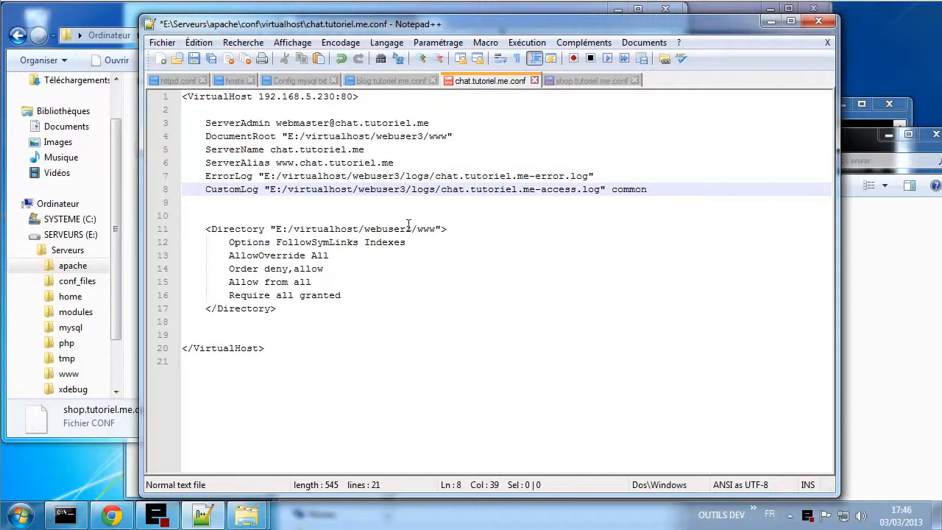
pyautogui.click(410, 229)
pyautogui.hotkey('shift', 'Left')
pyautogui.write('3')
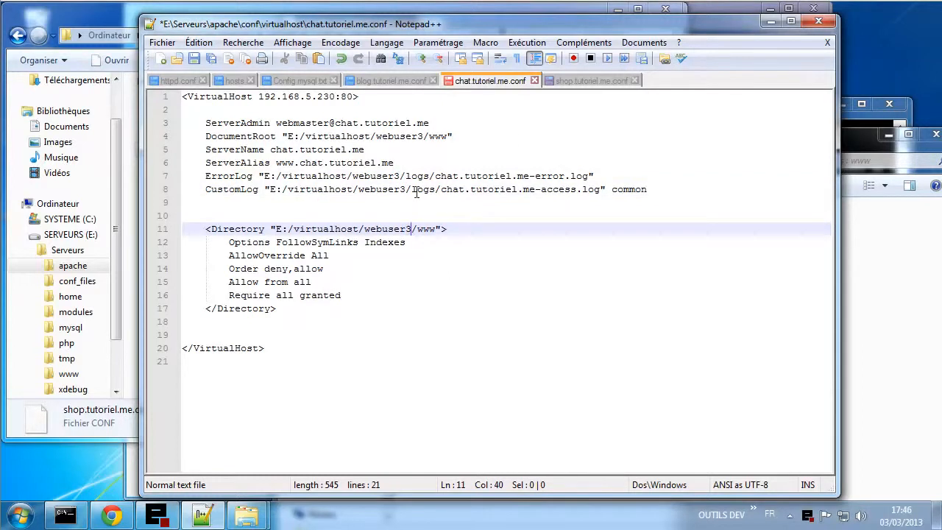
pyautogui.hotkey('ctrl', 's')
pyautogui.click(568, 81)
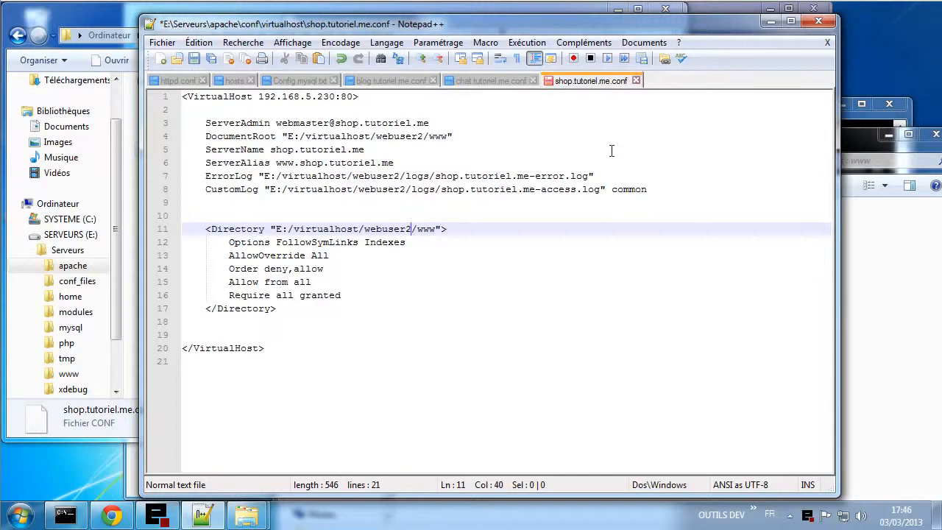
pyautogui.hotkey('ctrl', 's')
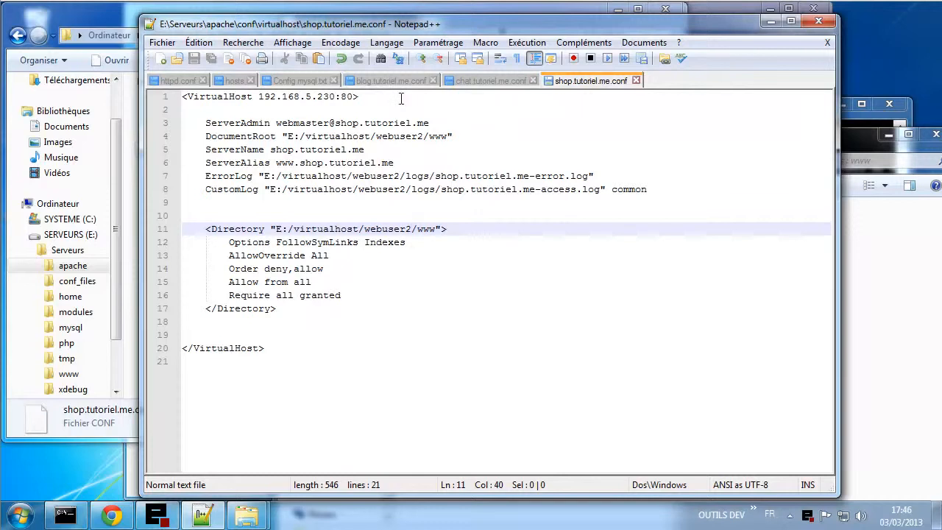
# - Change httpd.conf line 1097 to read Include conf/virtualhost/*.conf
pyautogui.click(170, 80)
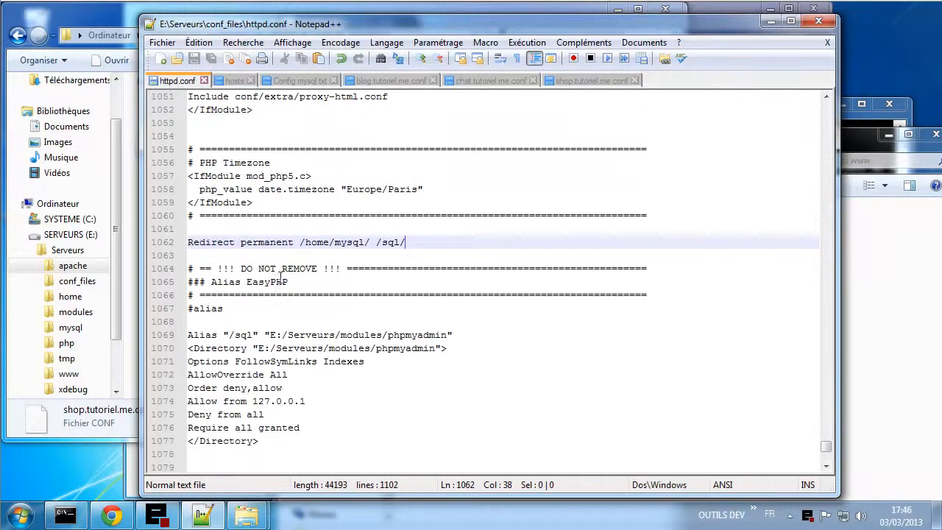
pyautogui.scroll(-8, 356, 364)
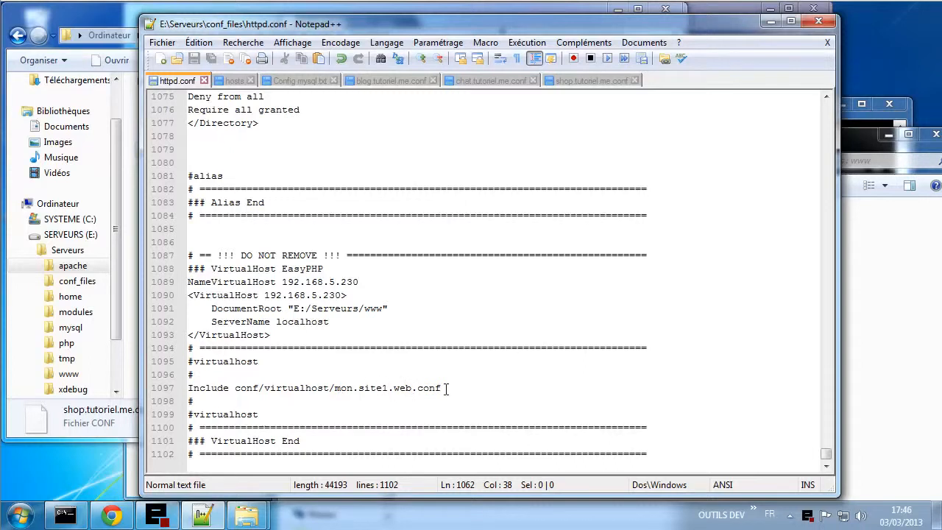
pyautogui.moveTo(446, 388); pyautogui.dragTo(177, 390)
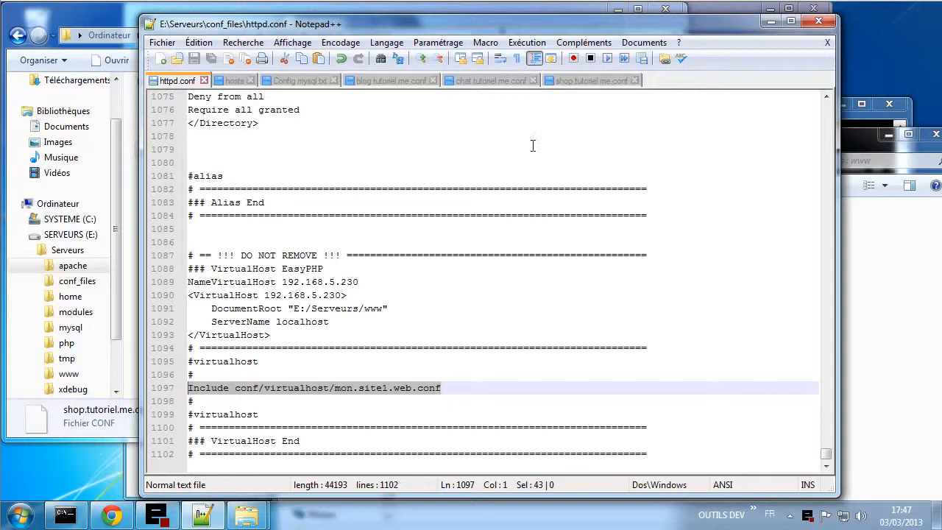
pyautogui.click(473, 388)
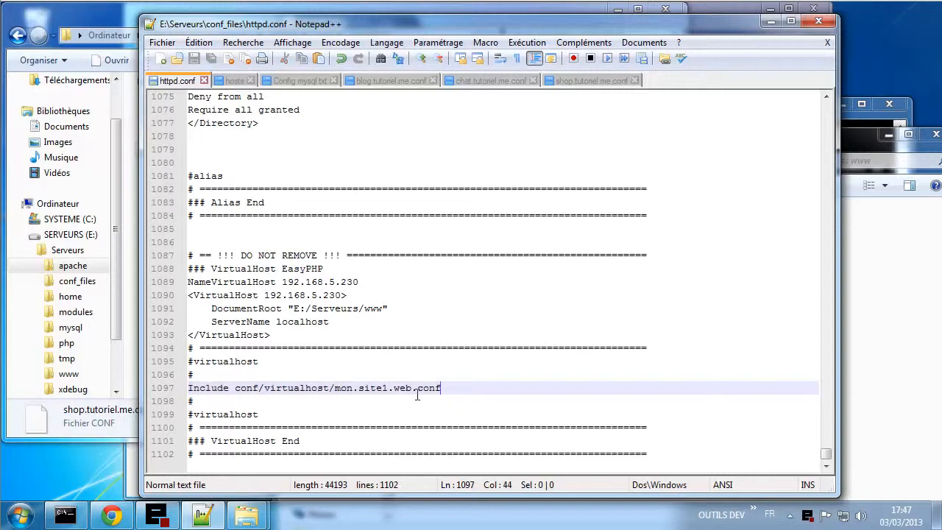
pyautogui.moveTo(334, 388); pyautogui.dragTo(414, 388)
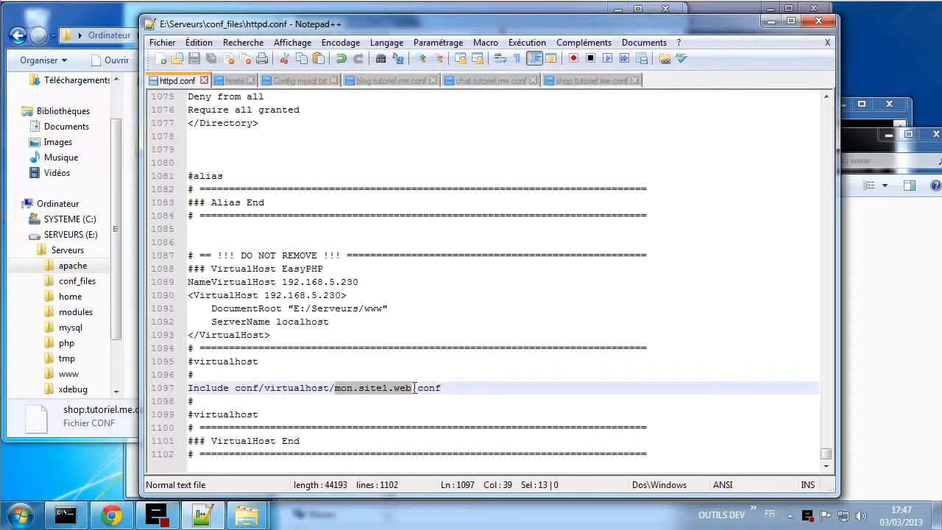
pyautogui.write('*')
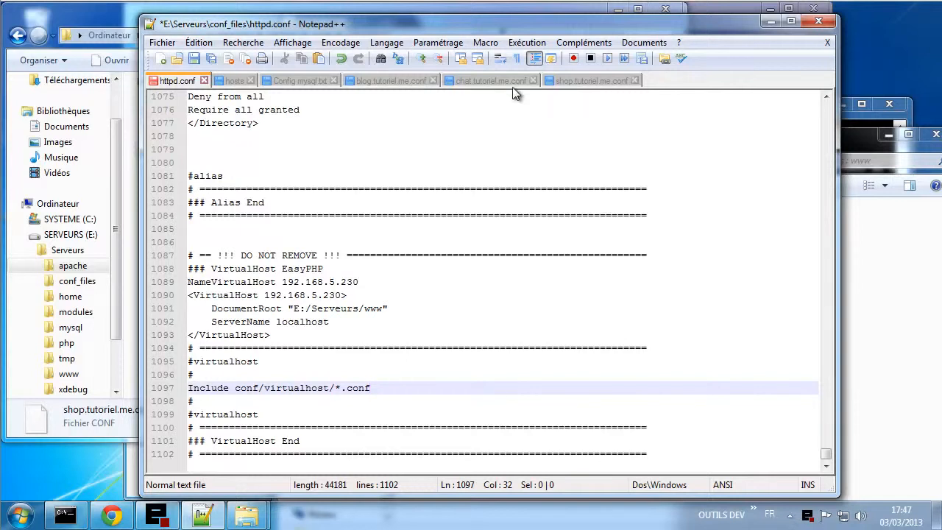
# - Check that line 1097 reads Include conf/virtualhost/*.conf and save httpd.conf
pyautogui.moveTo(234, 388); pyautogui.dragTo(372, 388)
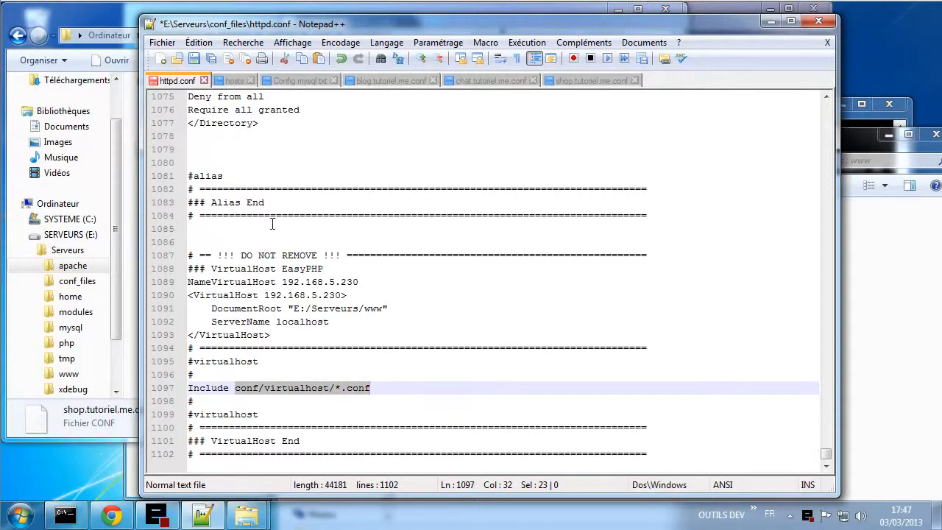
pyautogui.click(379, 388)
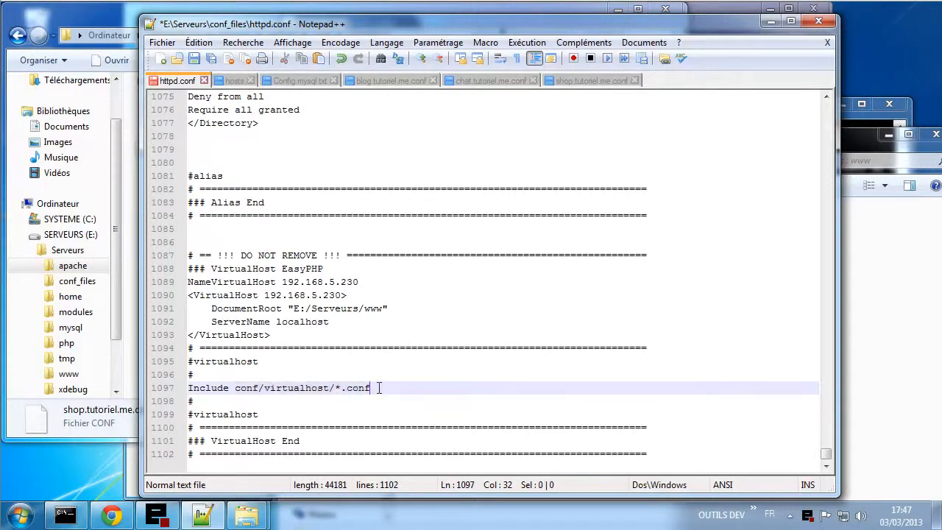
pyautogui.hotkey('ctrl', 's')
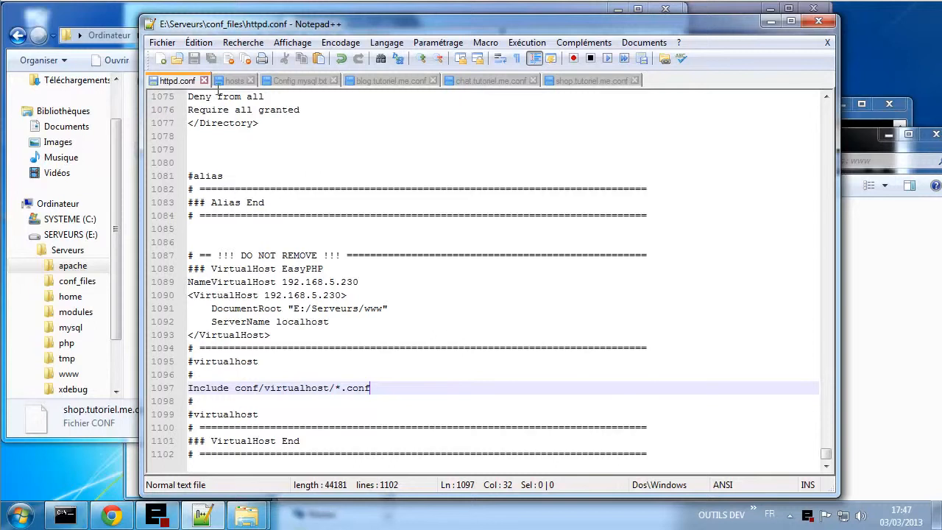
# - In the hosts file, duplicate the 192.168.5.230 mon.site1.web entry from line 26 onto new lines below
pyautogui.click(231, 82)
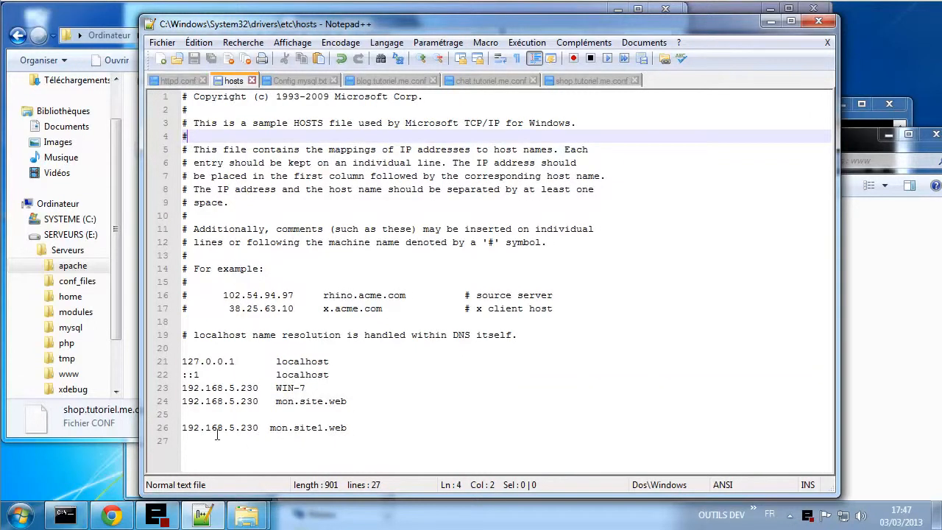
pyautogui.moveTo(347, 427); pyautogui.dragTo(171, 439)
pyautogui.hotkey('ctrl', 'c')
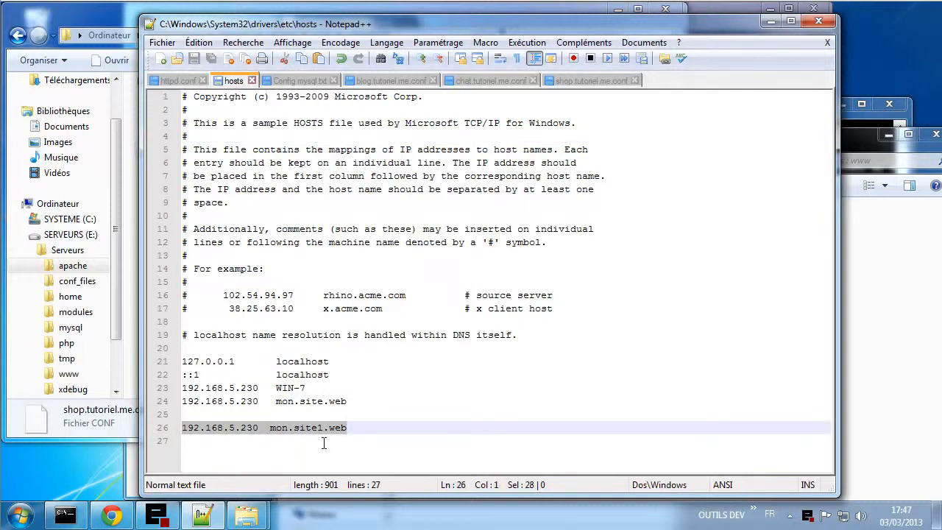
pyautogui.click(351, 430)
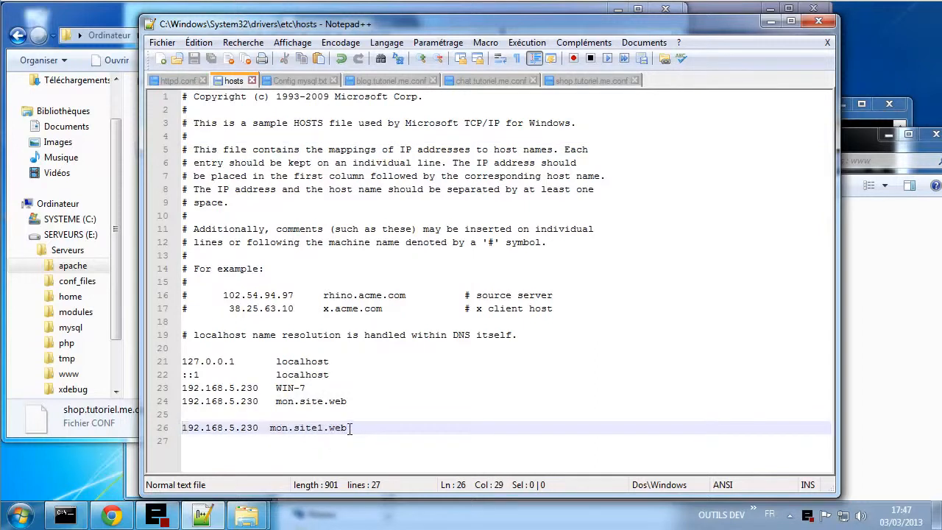
pyautogui.press('Return')
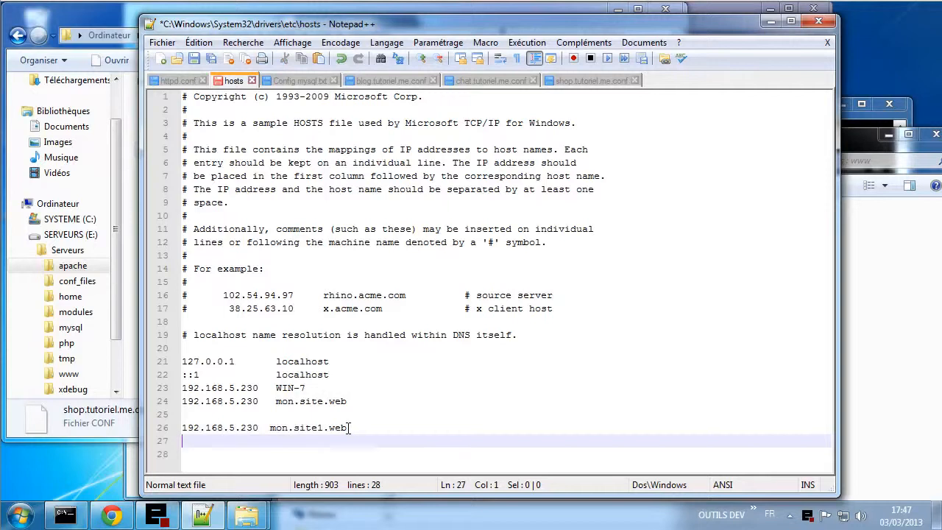
pyautogui.hotkey('ctrl', 'v')
pyautogui.hotkey('ctrl', 'v')
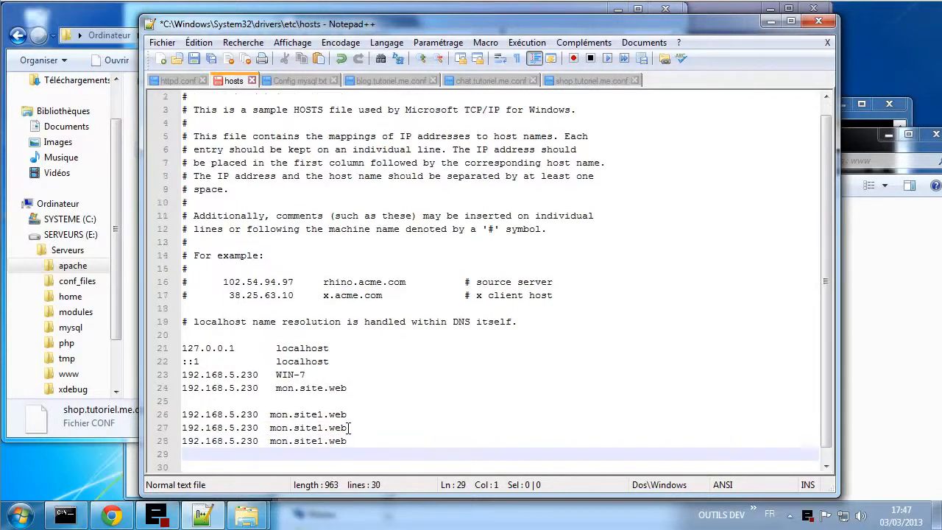
pyautogui.hotkey('ctrl', 'v')
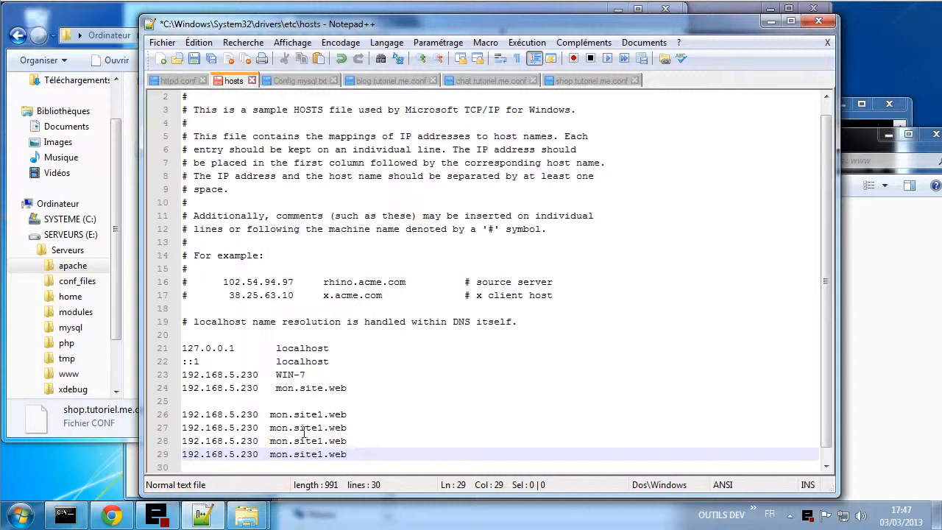
# - Select site1.web on line 27 and bring up Replace searching for it
pyautogui.moveTo(294, 427); pyautogui.dragTo(351, 429)
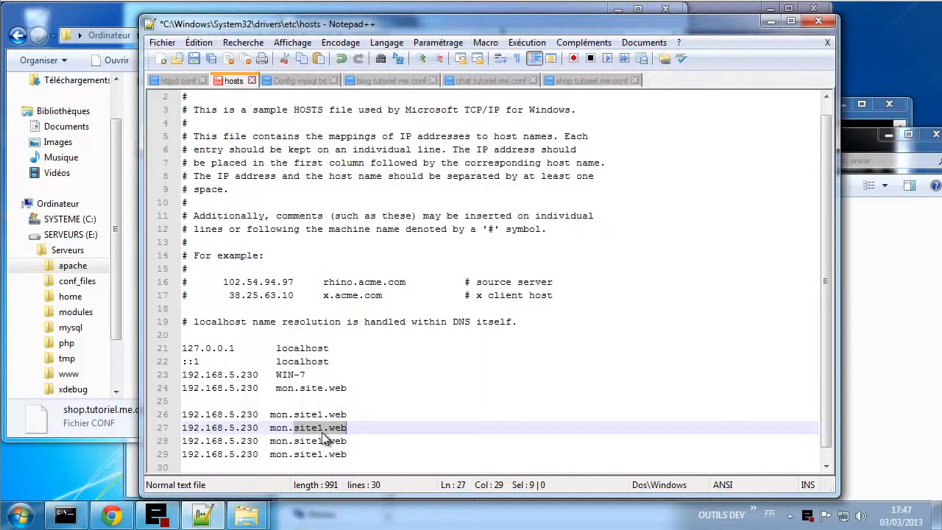
pyautogui.doubleClick(313, 428)
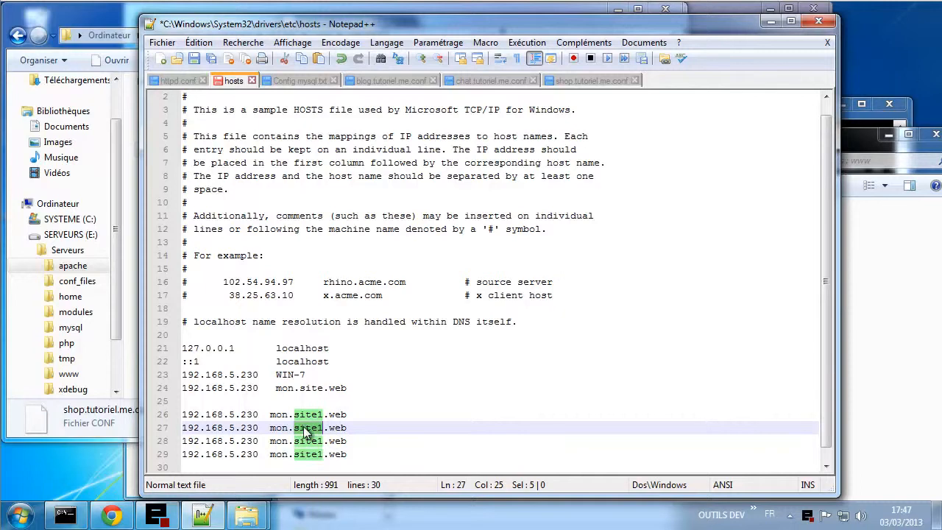
pyautogui.click(301, 428)
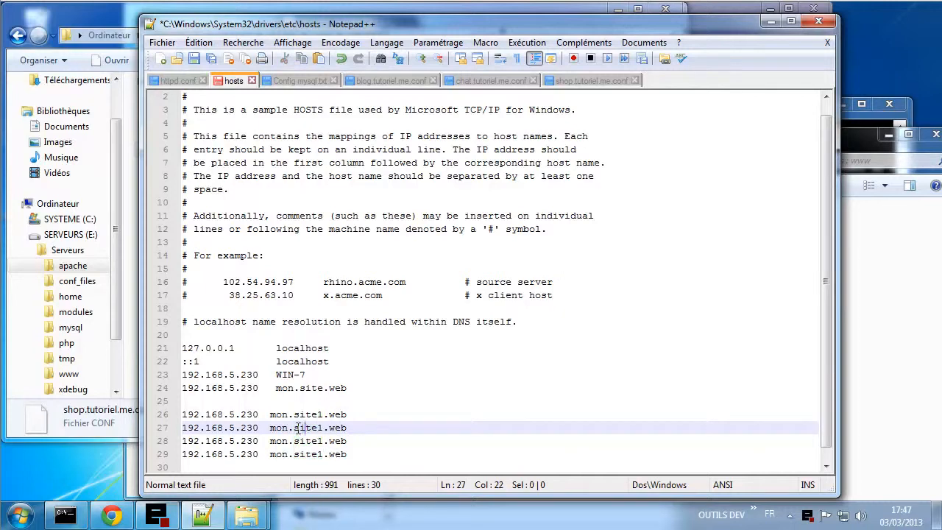
pyautogui.moveTo(294, 428); pyautogui.dragTo(349, 429)
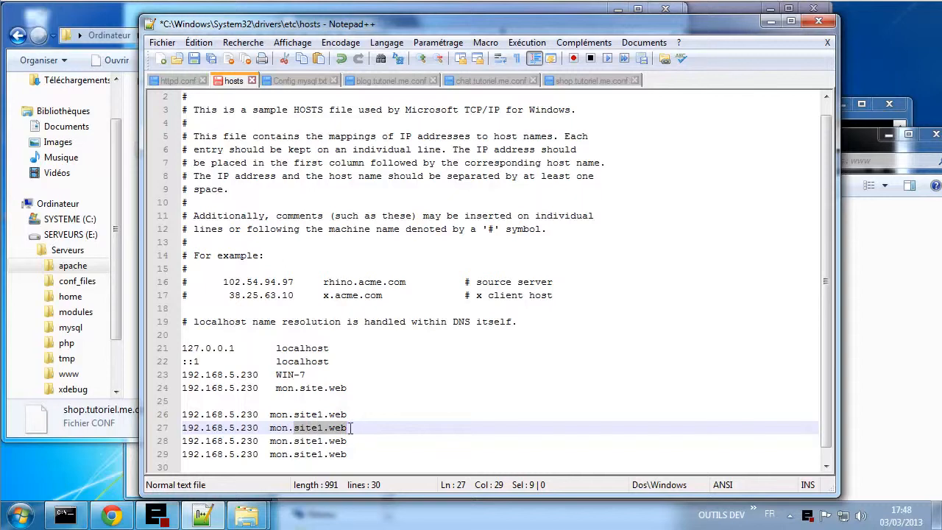
pyautogui.hotkey('ctrl', 'h')
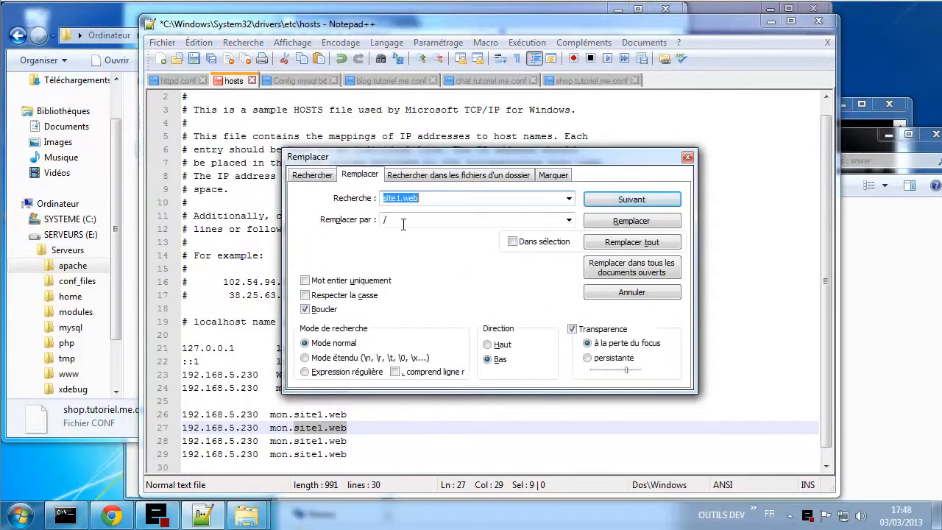
# - Replace site1.web with tutoriel.me on hosts lines 27, 28 and 29, leaving line 26 untouched
pyautogui.click(403, 224)
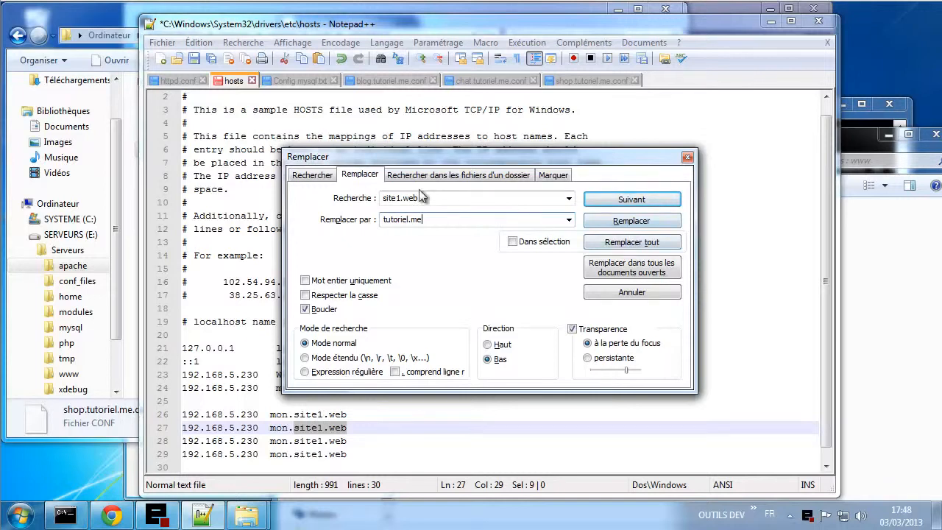
pyautogui.moveTo(431, 157); pyautogui.dragTo(537, 123)
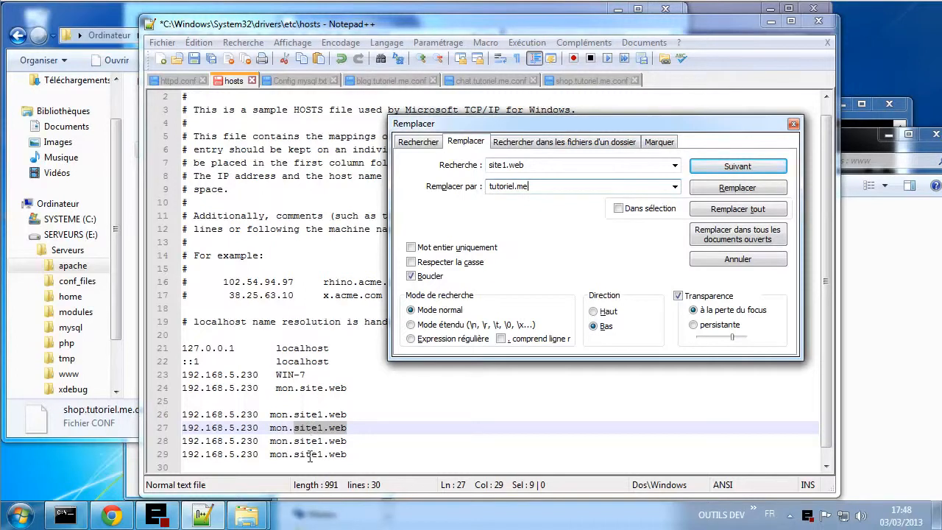
pyautogui.click(716, 190)
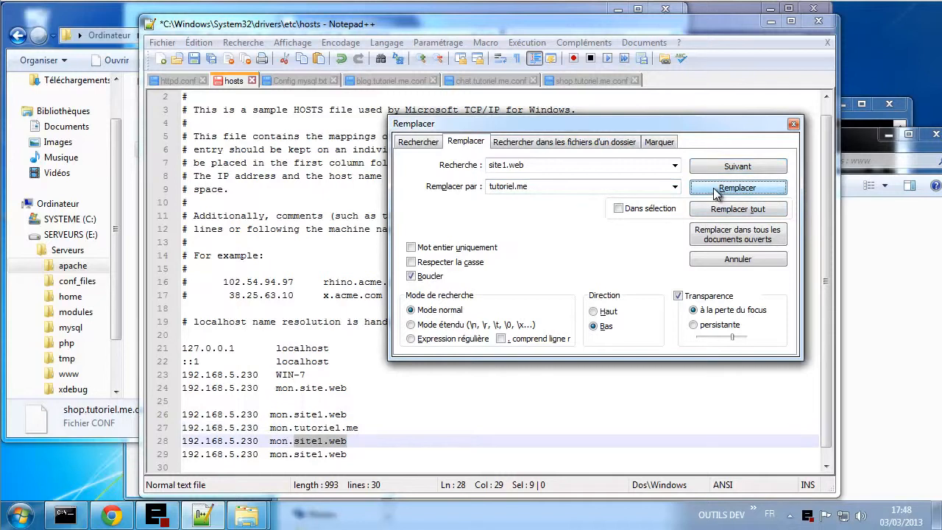
pyautogui.click(716, 190)
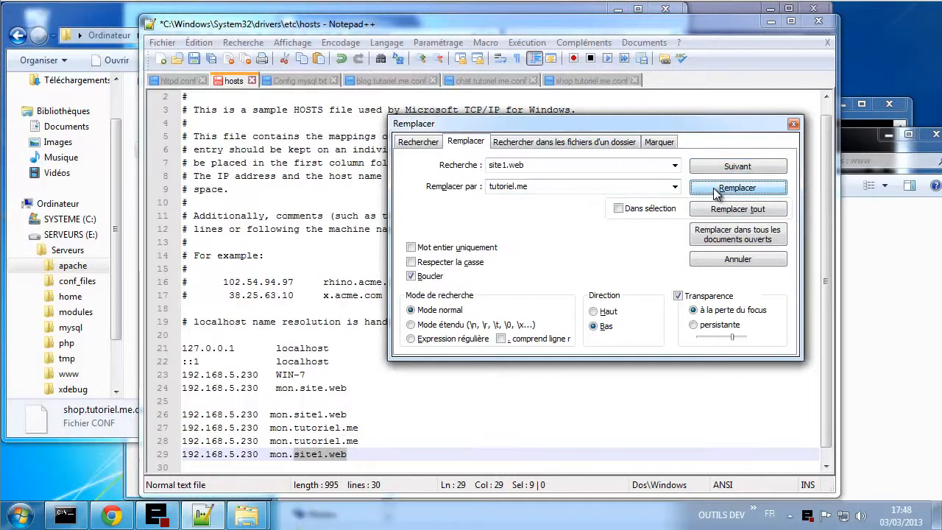
pyautogui.click(716, 190)
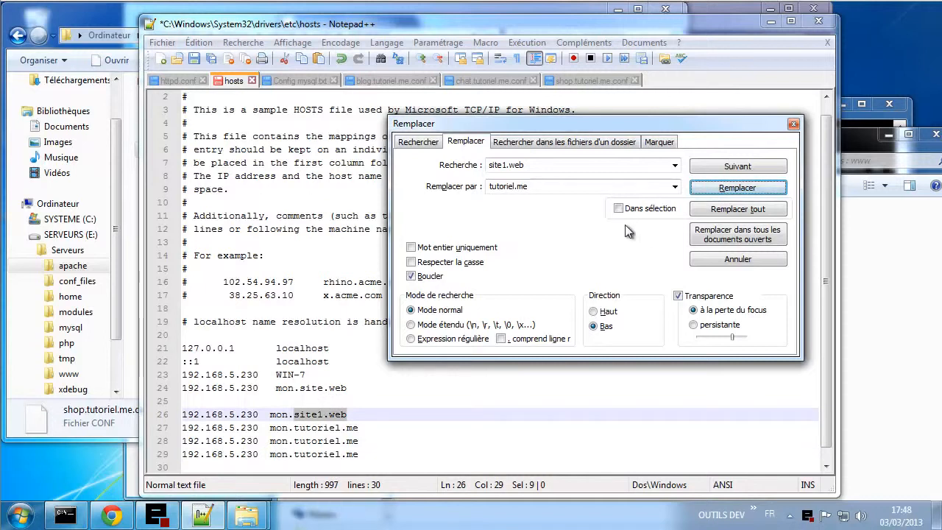
pyautogui.click(793, 124)
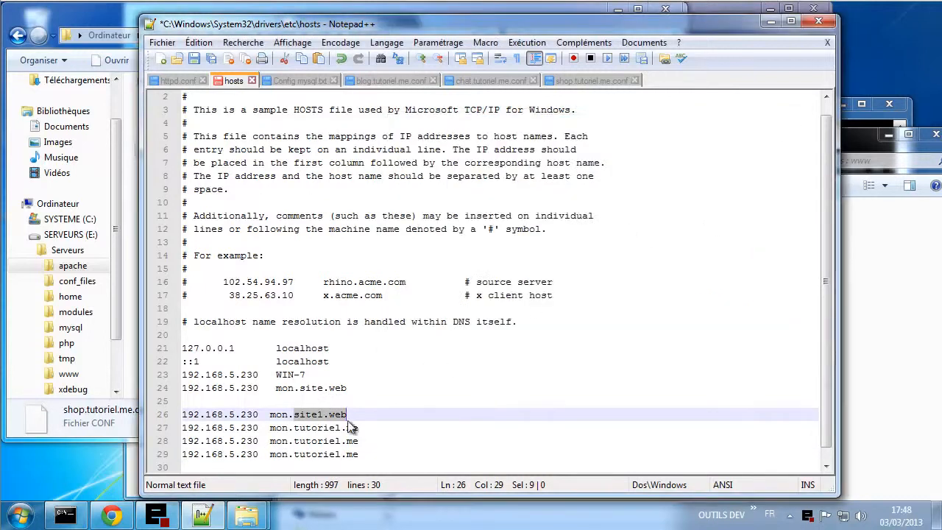
# - Change 'mon' to blog, chat and shop on hosts lines 27–29, then save the hosts file
pyautogui.doubleClick(278, 428)
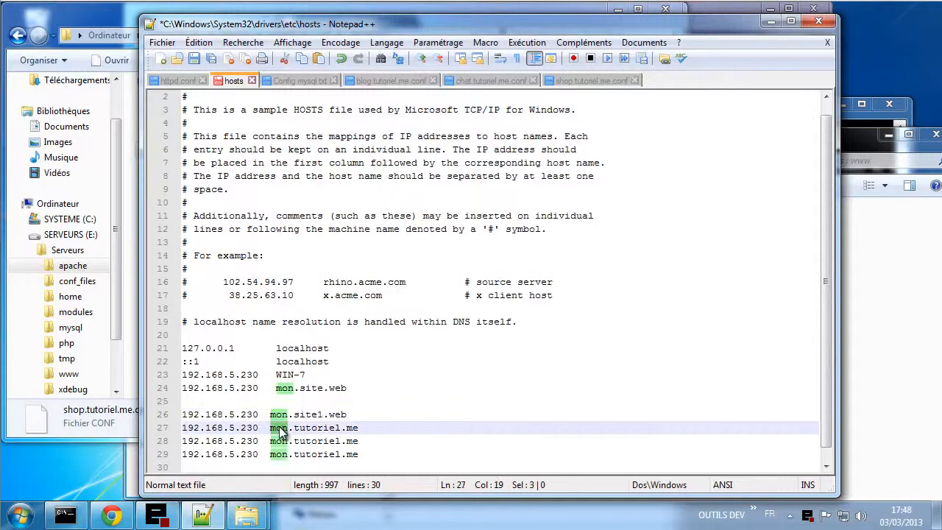
pyautogui.write('blog')
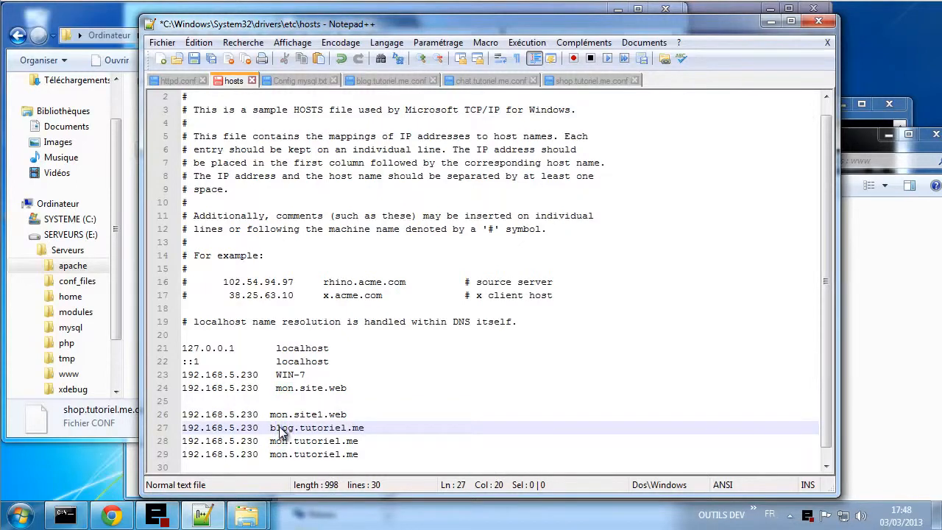
pyautogui.doubleClick(281, 441)
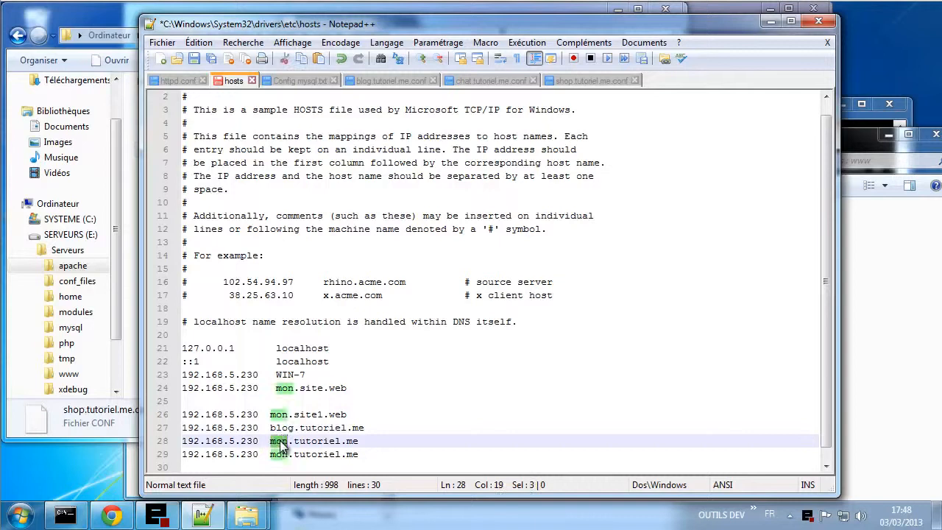
pyautogui.write('chat')
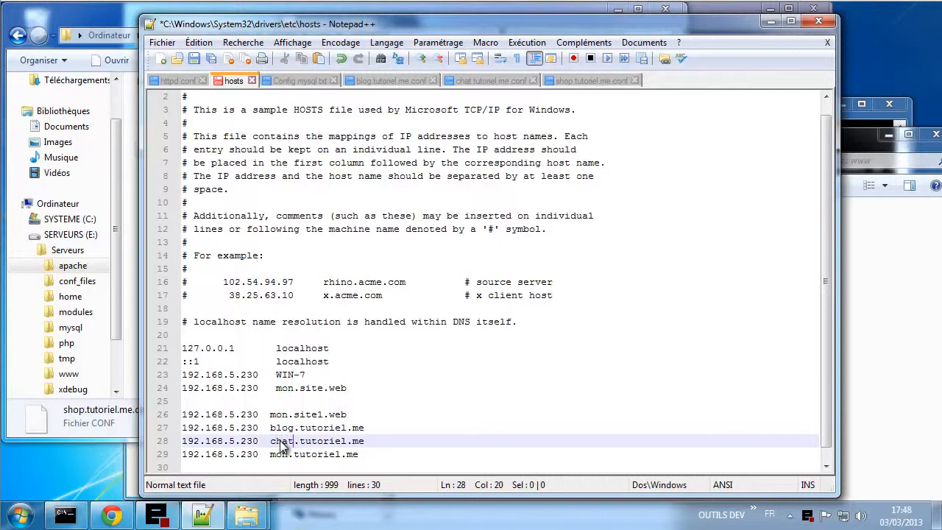
pyautogui.doubleClick(284, 454)
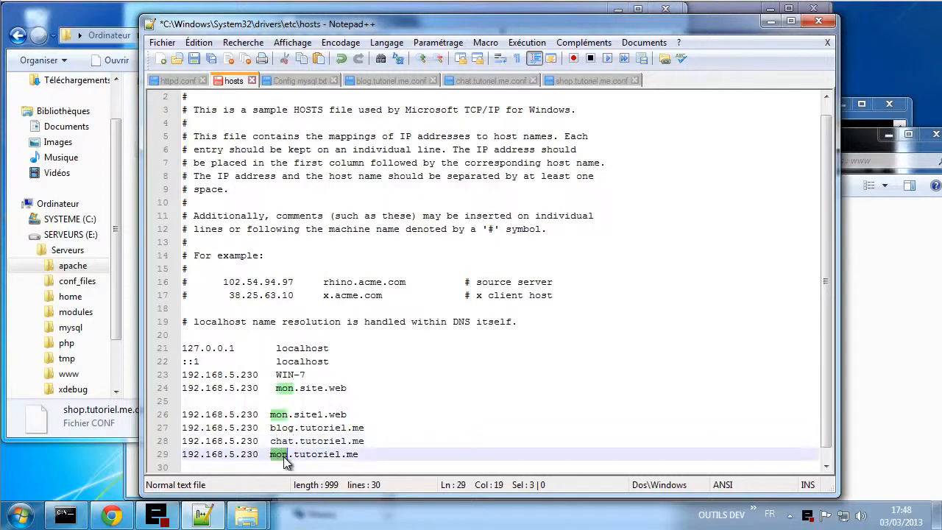
pyautogui.write('shop')
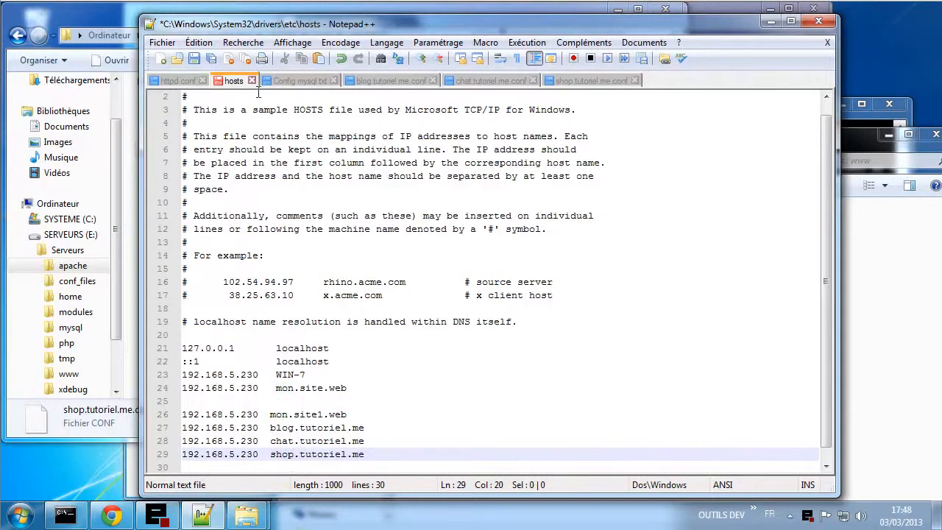
pyautogui.hotkey('ctrl', 's')
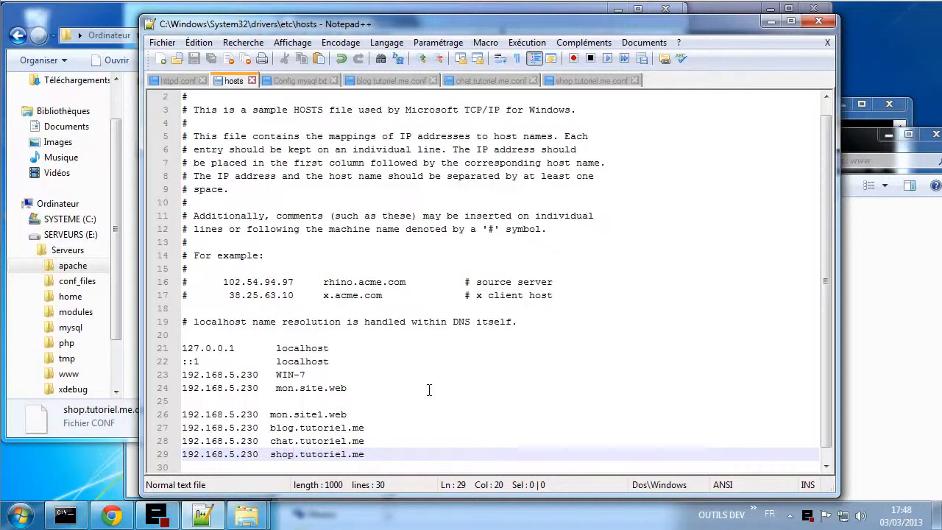
# - Load blog.tutoriel.me in a new Chrome tab
pyautogui.click(111, 515)
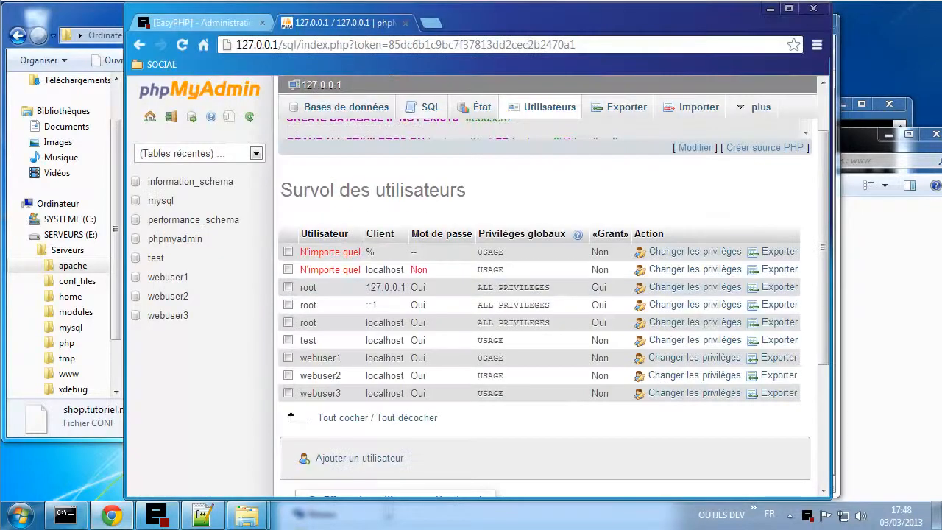
pyautogui.click(430, 26)
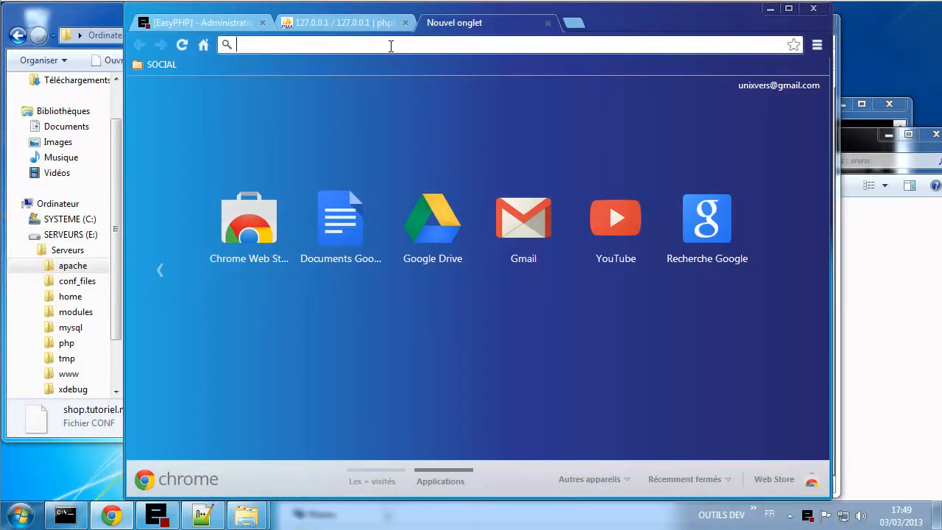
pyautogui.write('bl')
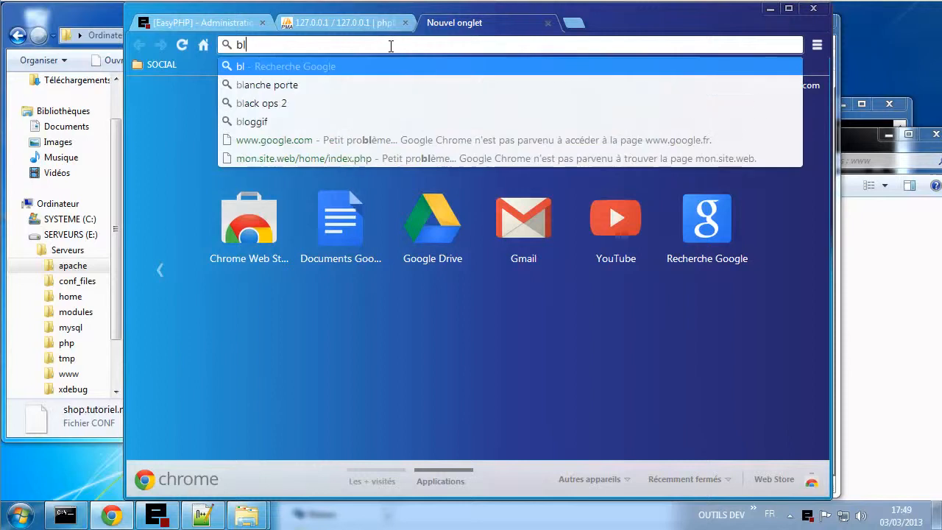
pyautogui.write('og.tu')
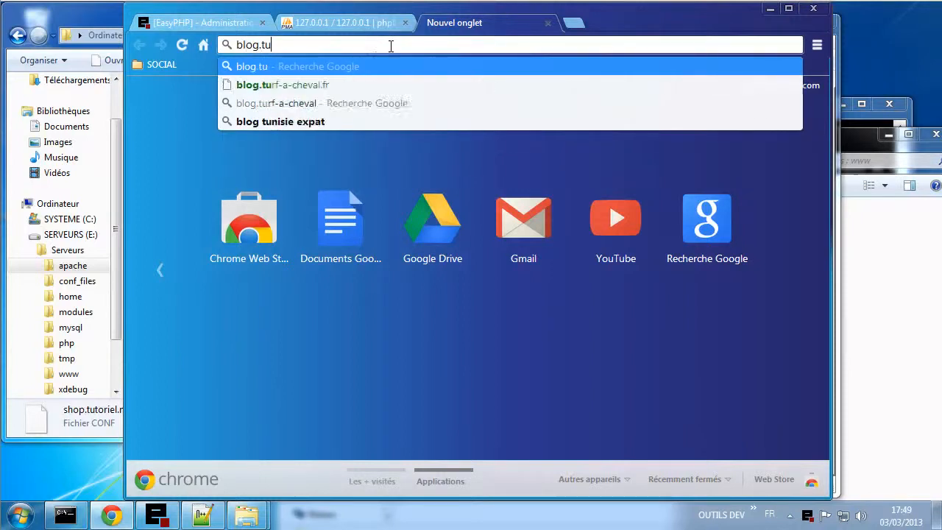
pyautogui.write('toriel.')
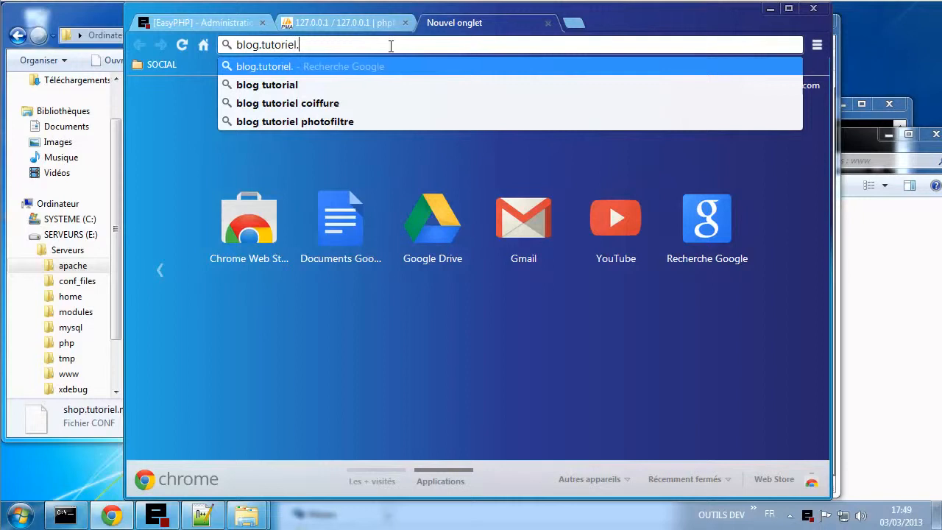
pyautogui.write('me/')
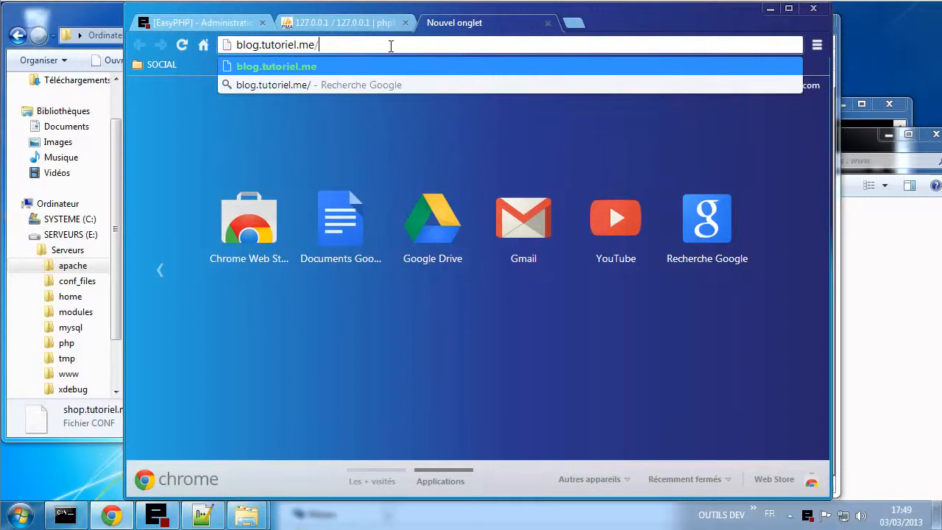
pyautogui.press('Return')
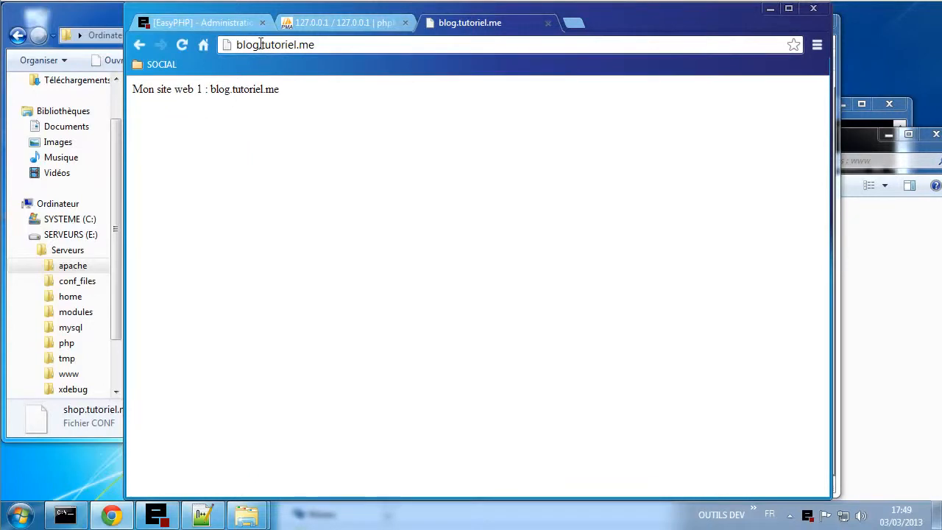
# - Switch the address to shop.tutoriel.me, then chat.tutoriel.me, checking each site's test page
pyautogui.moveTo(256, 45); pyautogui.dragTo(232, 47)
pyautogui.write('shop')
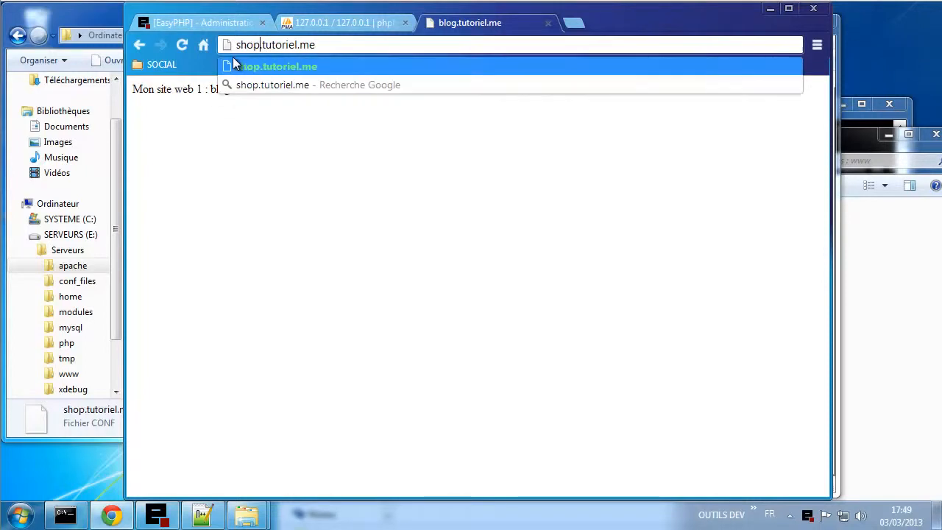
pyautogui.press('Return')
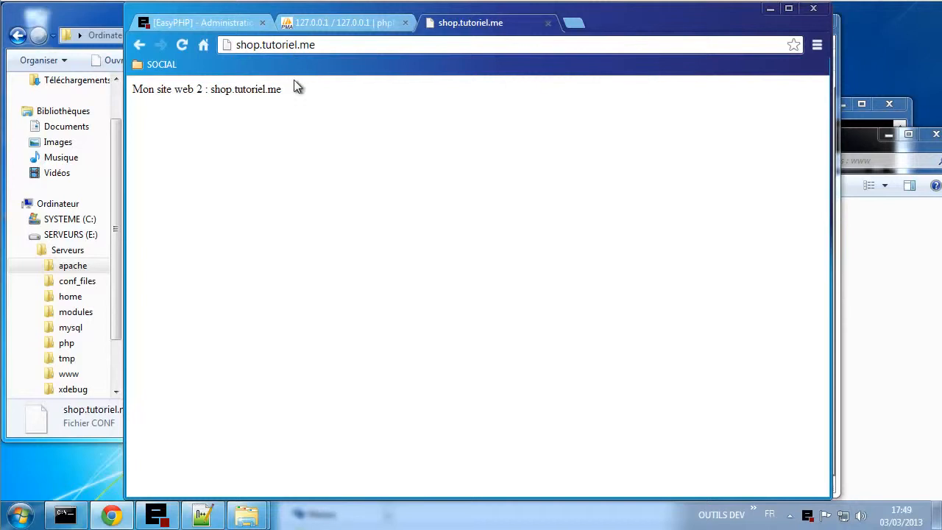
pyautogui.moveTo(156, 88); pyautogui.dragTo(237, 45)
pyautogui.click(247, 88)
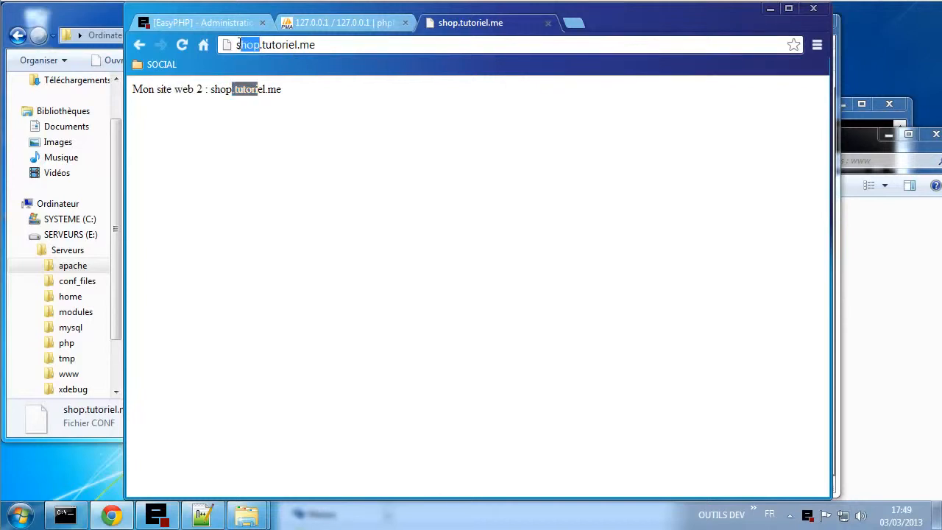
pyautogui.write('chat')
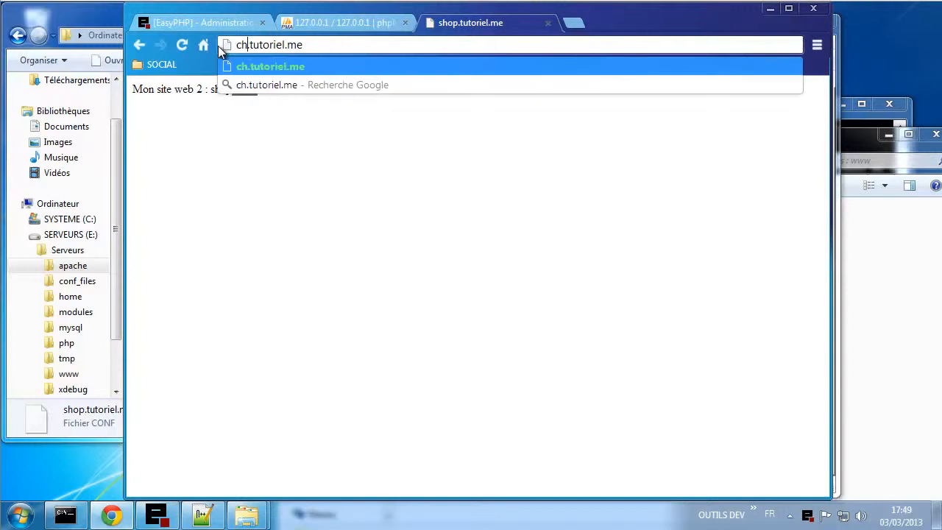
pyautogui.press('Return')
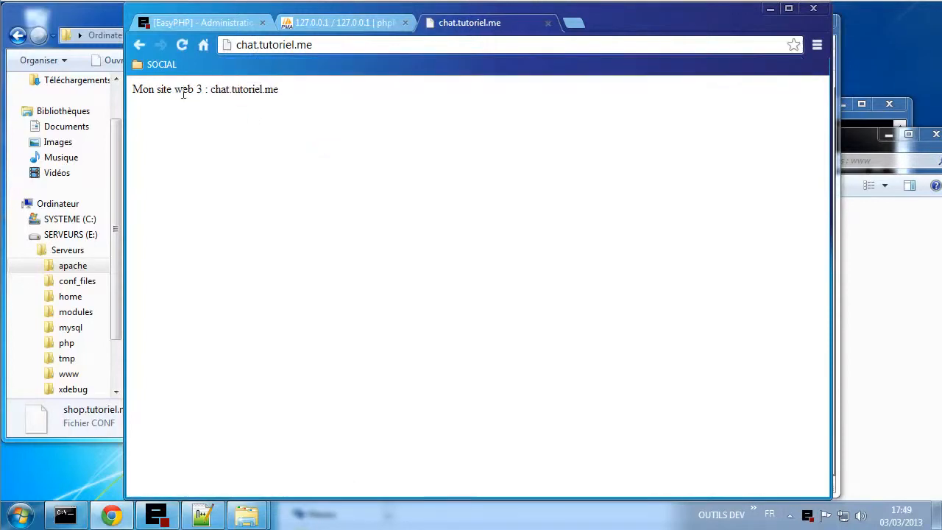
pyautogui.moveTo(183, 92); pyautogui.dragTo(288, 88)
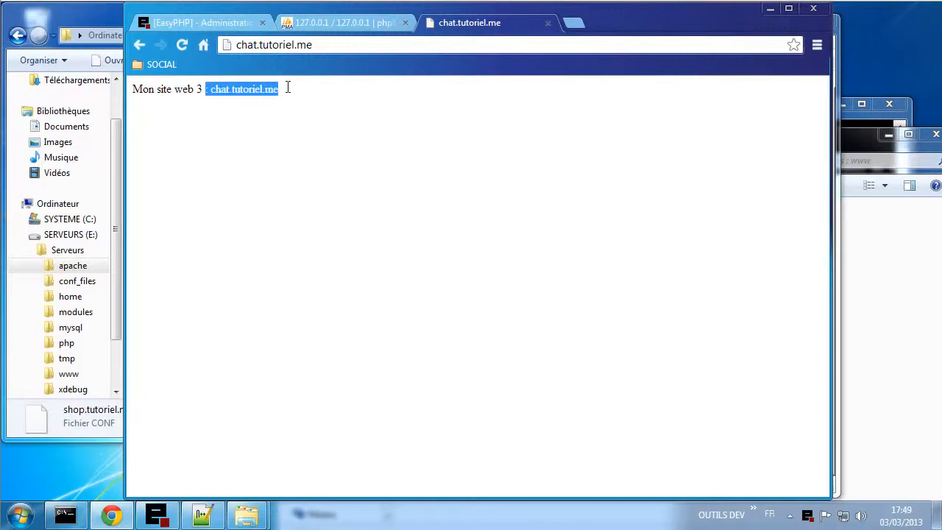
pyautogui.click(315, 110)
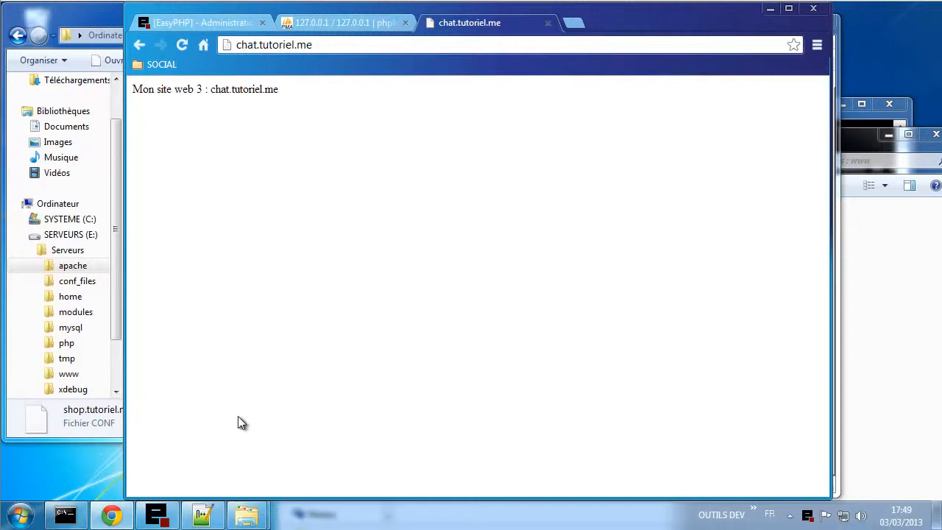
# - Send the test-site tab back to Google France, then go to the [EasyPHP] - Administration tab
pyautogui.click(118, 516)
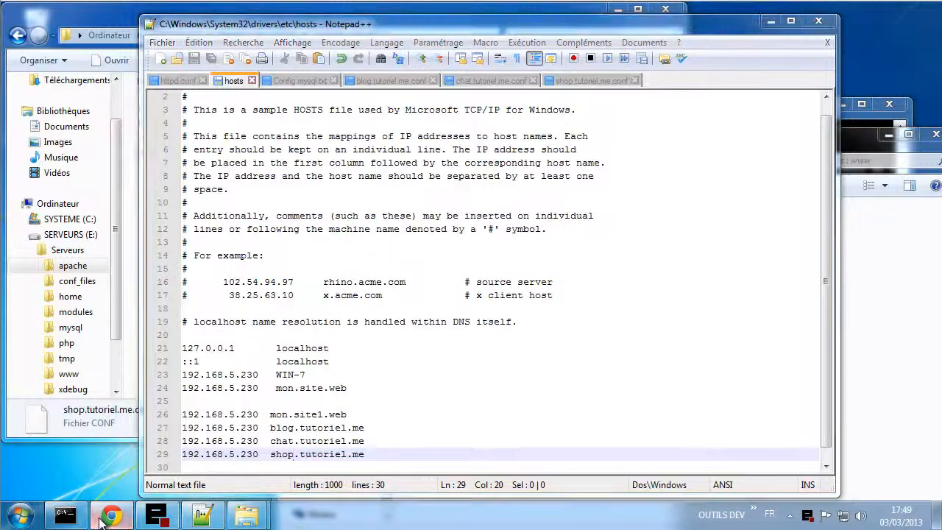
pyautogui.click(104, 518)
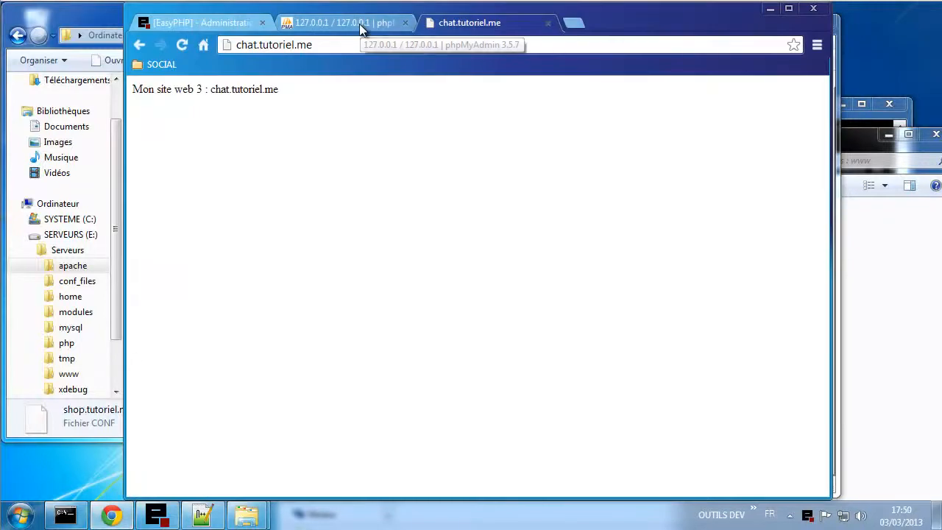
pyautogui.click(204, 45)
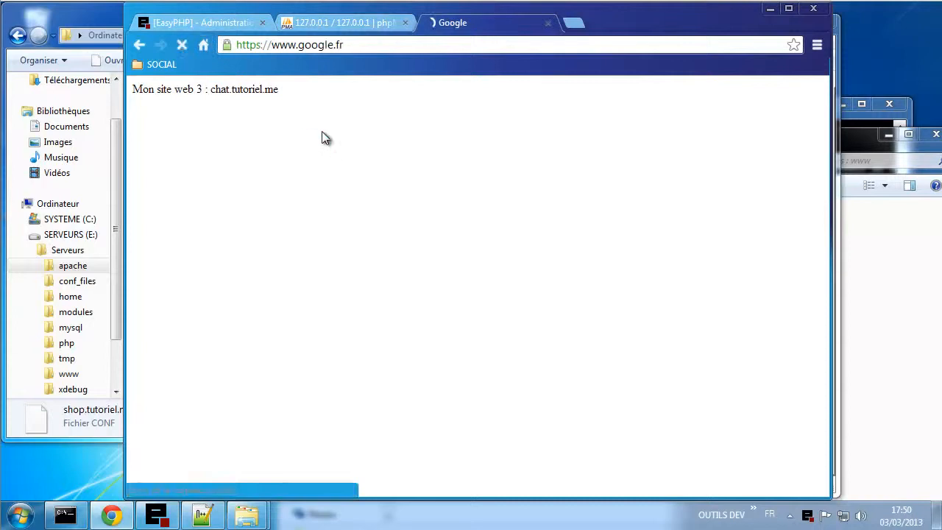
pyautogui.click(211, 27)
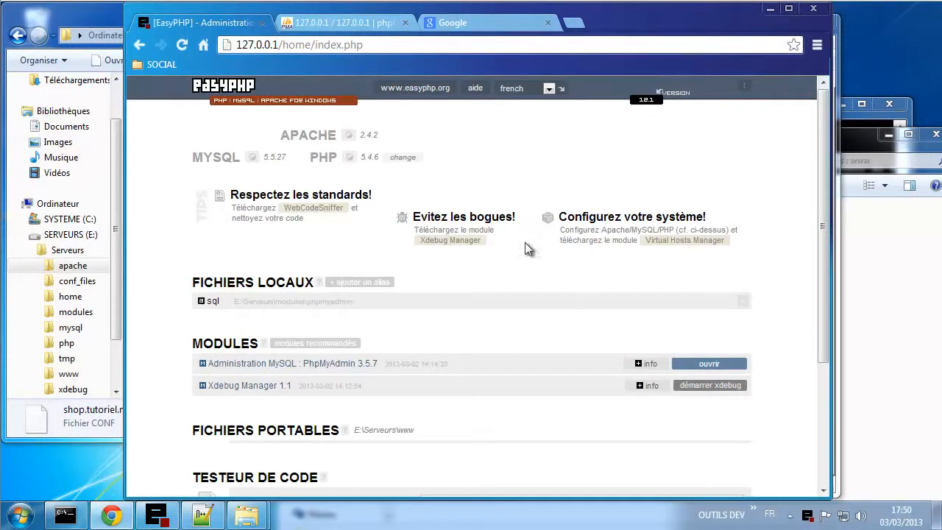
pyautogui.click(436, 94)
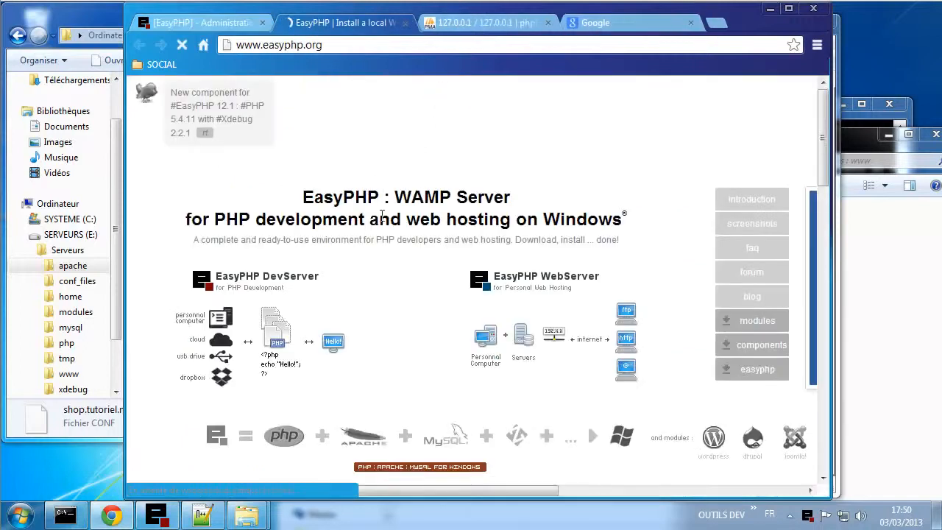
pyautogui.click(756, 325)
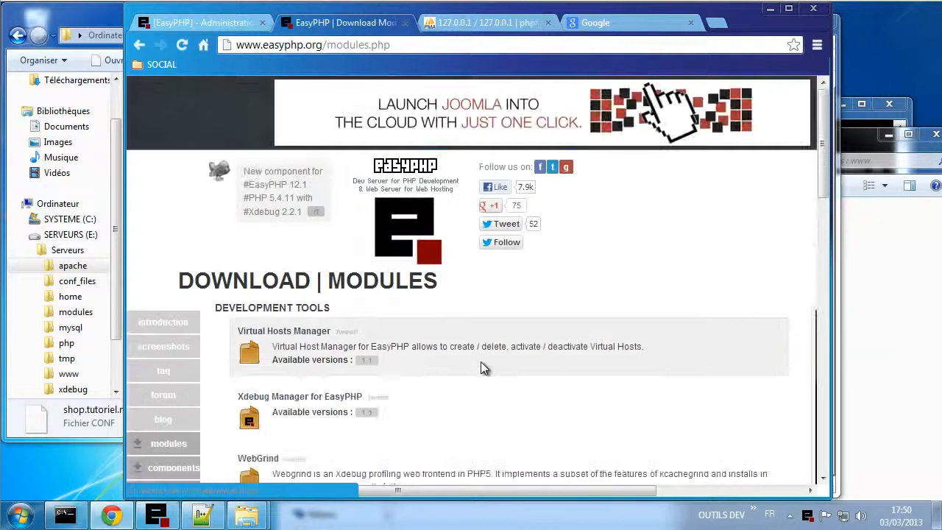
pyautogui.scroll(-2, 484, 362)
pyautogui.scroll(-2, 352, 353)
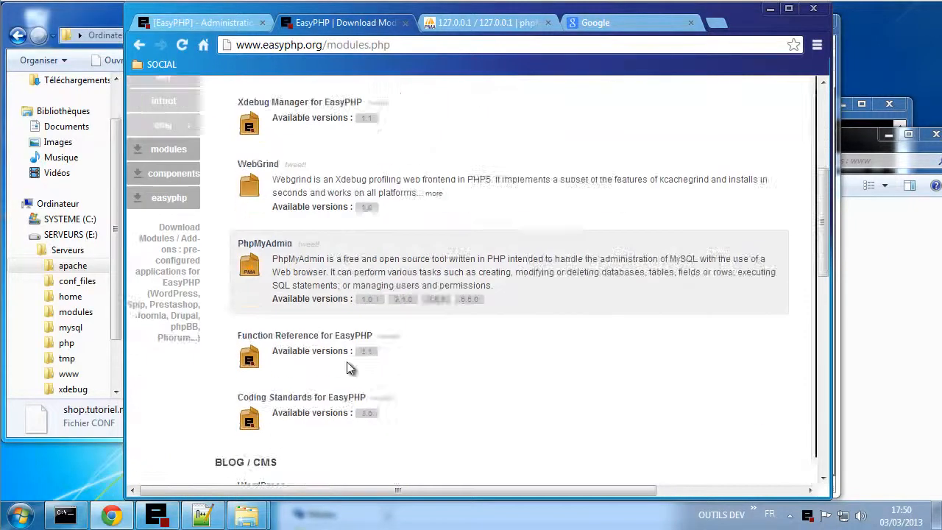
pyautogui.scroll(2, 304, 364)
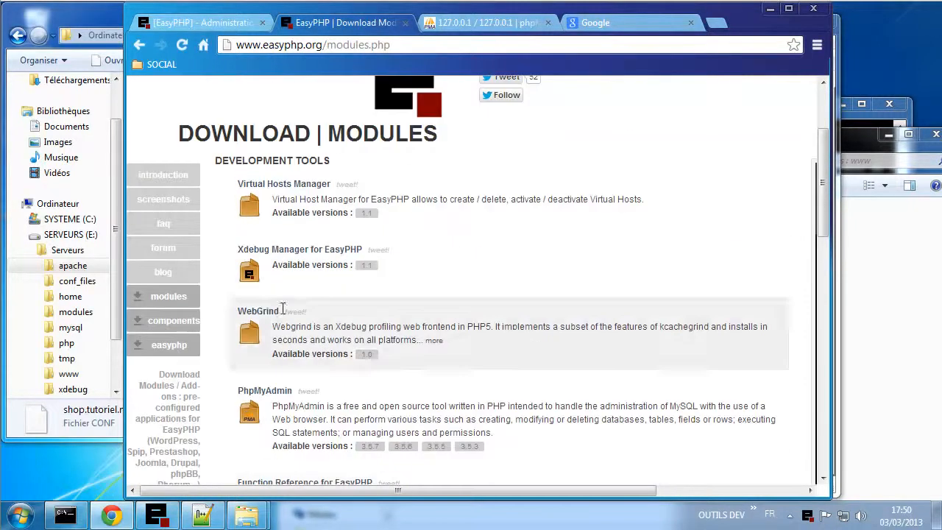
pyautogui.click(177, 321)
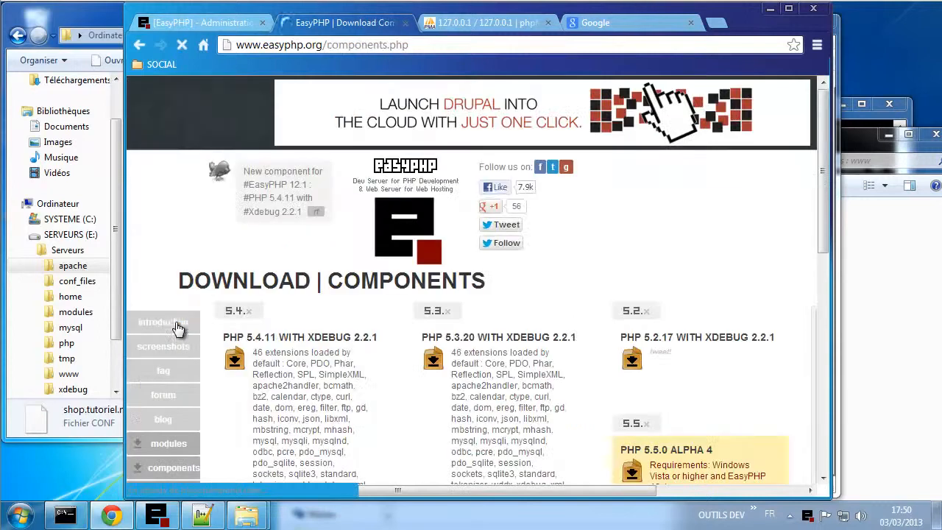
pyautogui.scroll(-6, 442, 400)
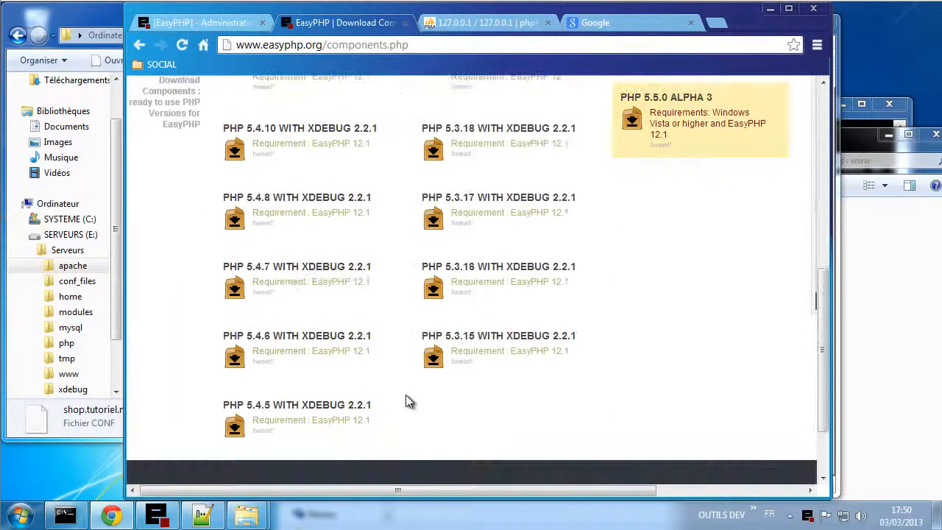
pyautogui.scroll(6, 410, 401)
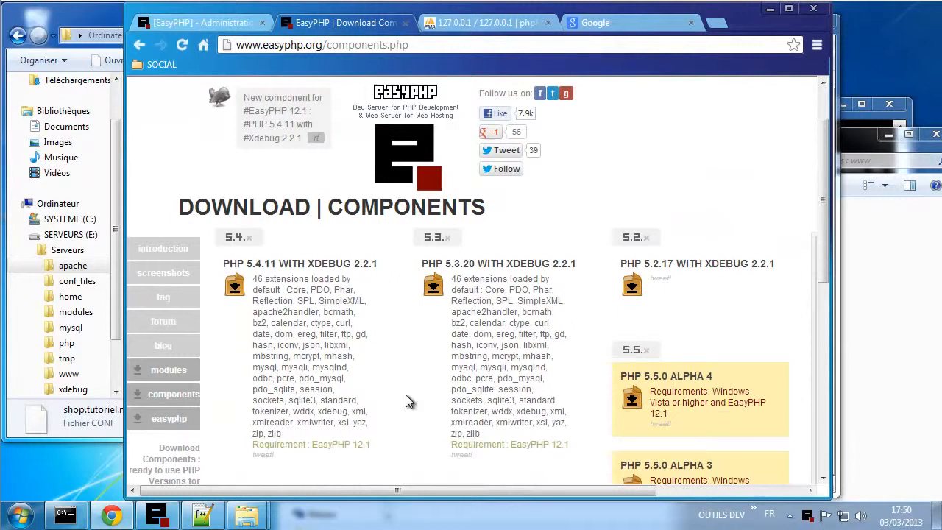
pyautogui.click(166, 378)
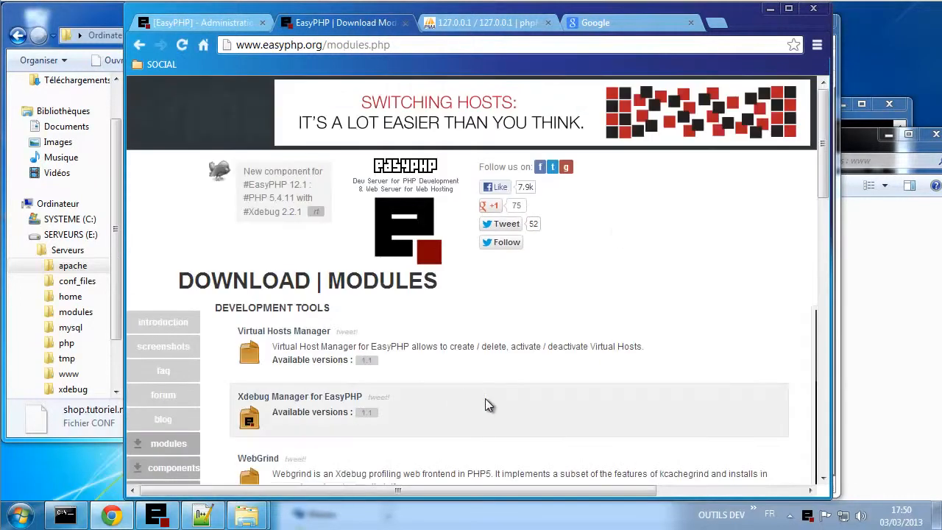
pyautogui.scroll(-5, 485, 399)
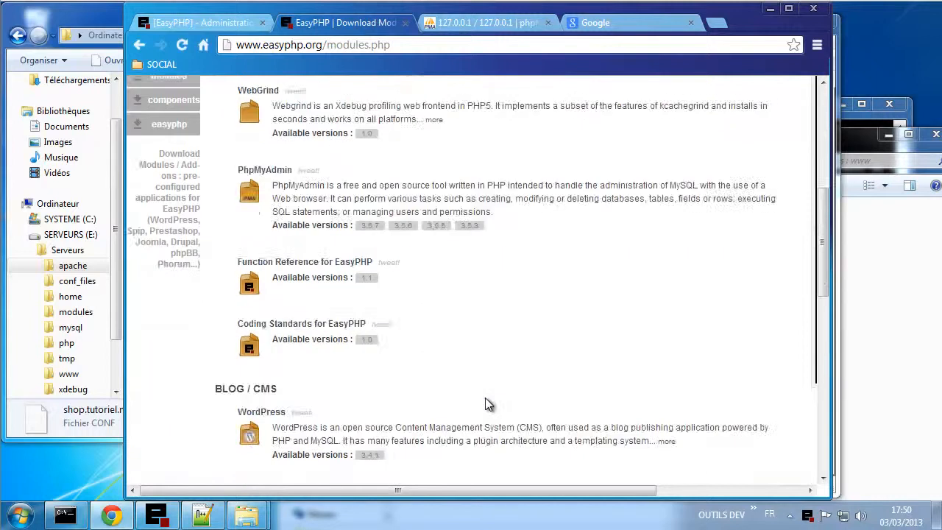
pyautogui.scroll(-2, 485, 404)
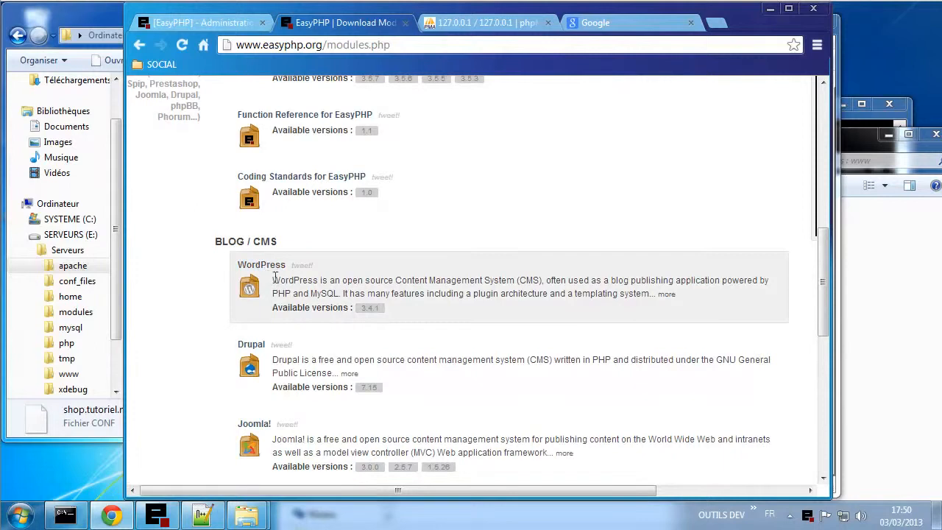
# - Try the 'Wordpress 3.4.1 for EasyPHP' SourceForge download, which fails with ERR_EMPTY_RESPONSE
pyautogui.click(375, 312)
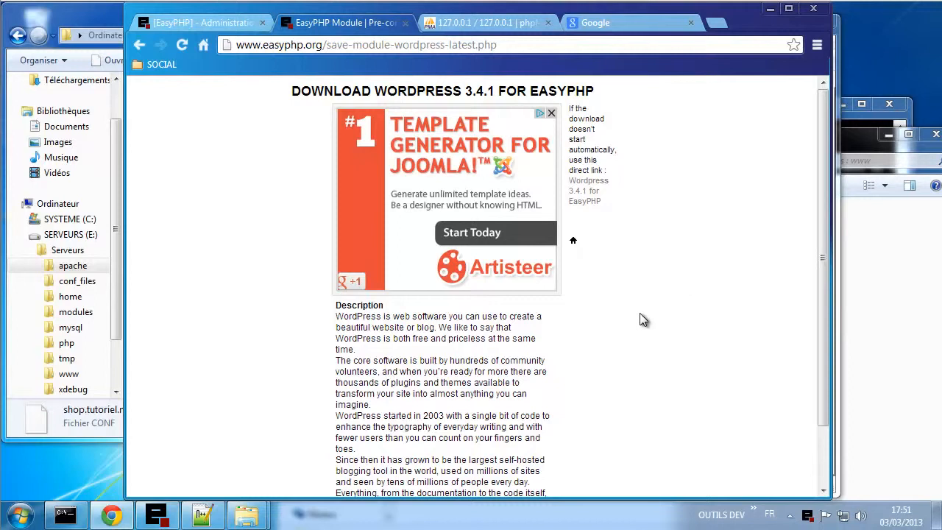
pyautogui.scroll(-2, 641, 319)
pyautogui.scroll(2, 642, 319)
pyautogui.click(585, 199)
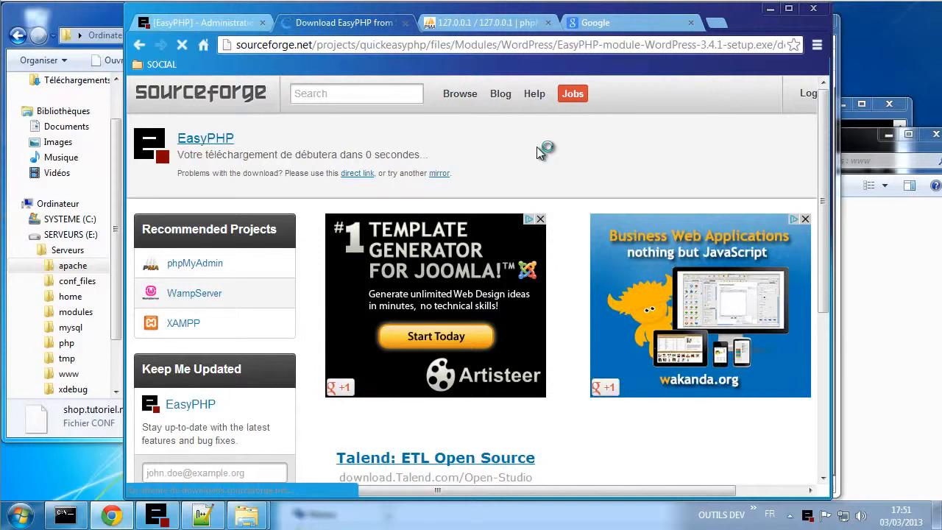
pyautogui.scroll(-1, 526, 166)
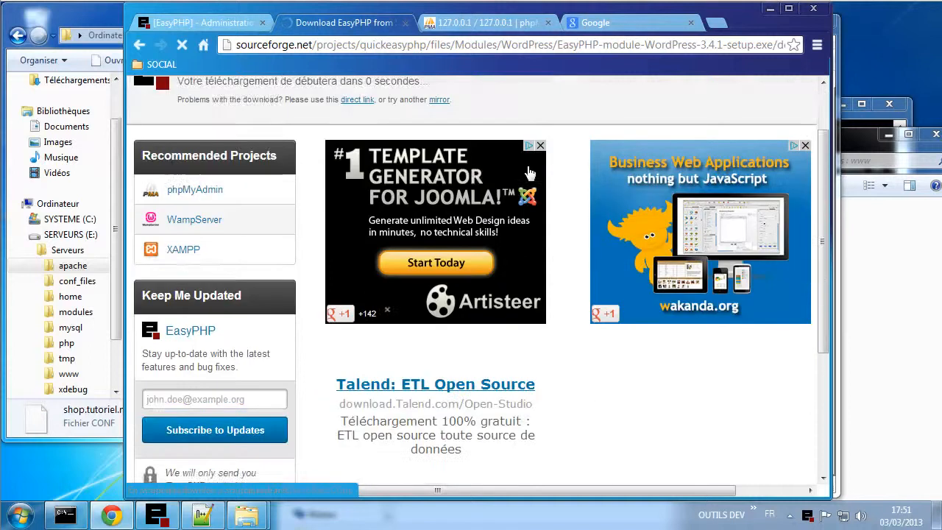
pyautogui.scroll(-1, 527, 165)
pyautogui.scroll(2, 527, 166)
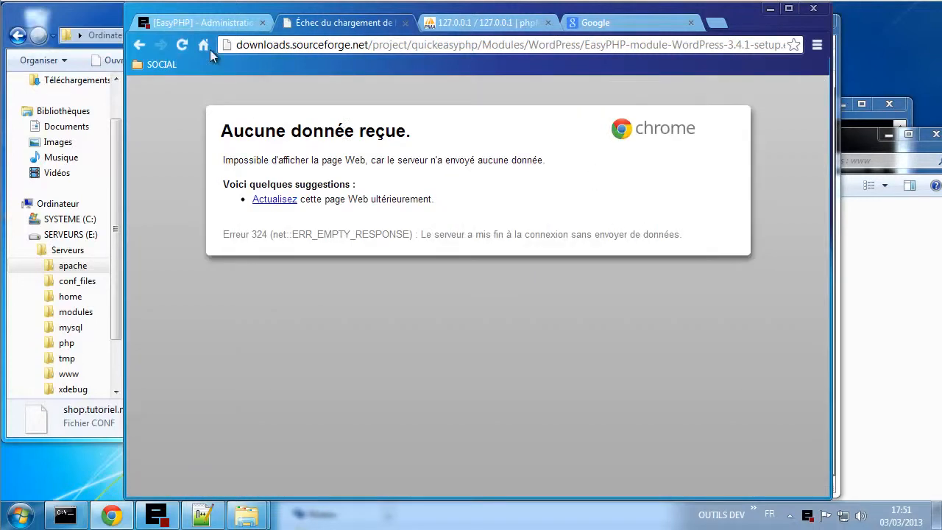
# - Close the failed tab, search wordpress, and download wordpress-3.5.1-fr_FR.zip from fr.wordpress.org
pyautogui.click(404, 24)
pyautogui.click(449, 29)
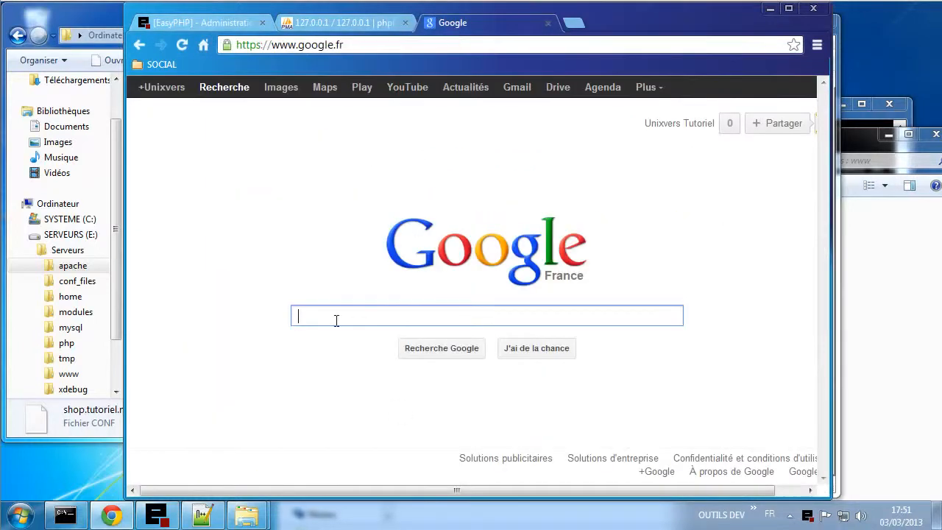
pyautogui.write('wor')
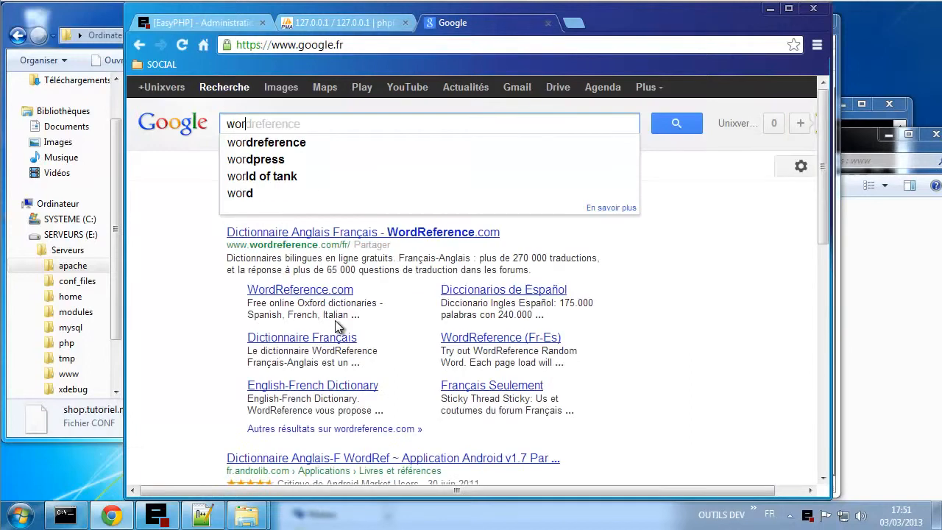
pyautogui.write('d')
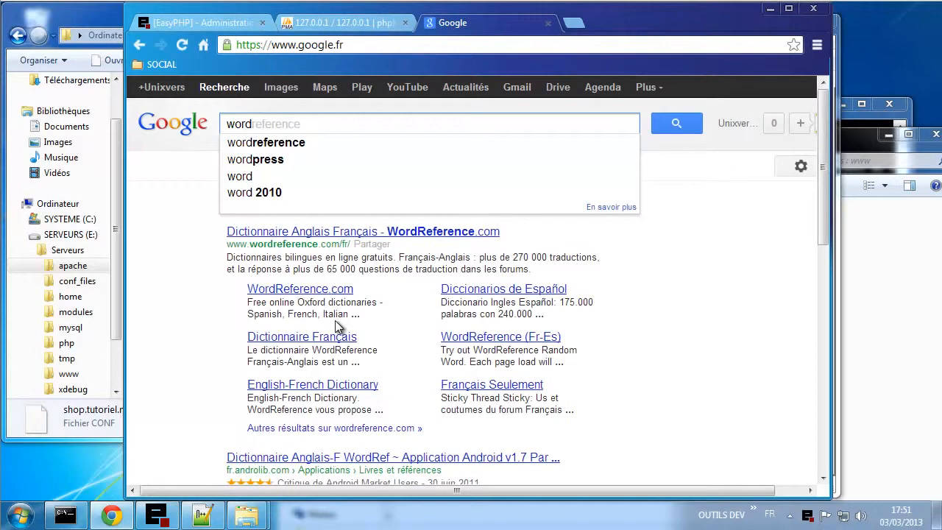
pyautogui.click(262, 162)
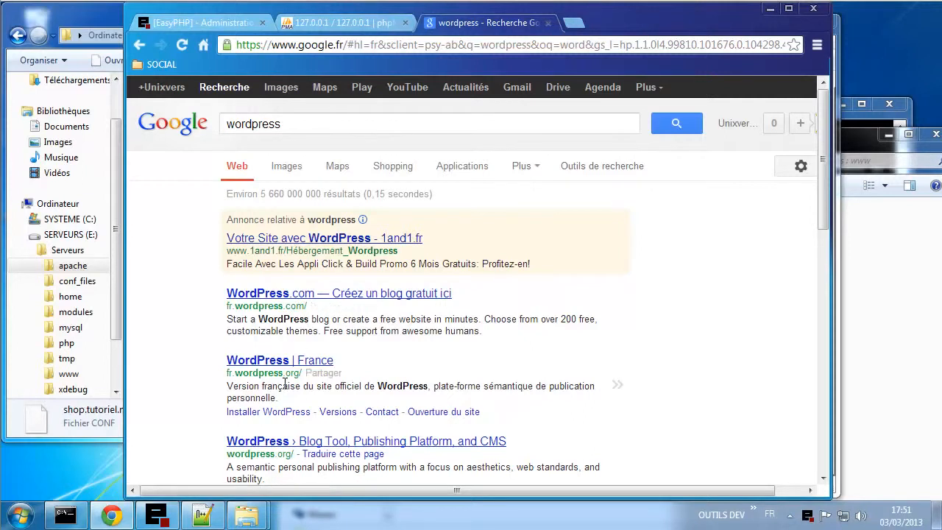
pyautogui.click(251, 360)
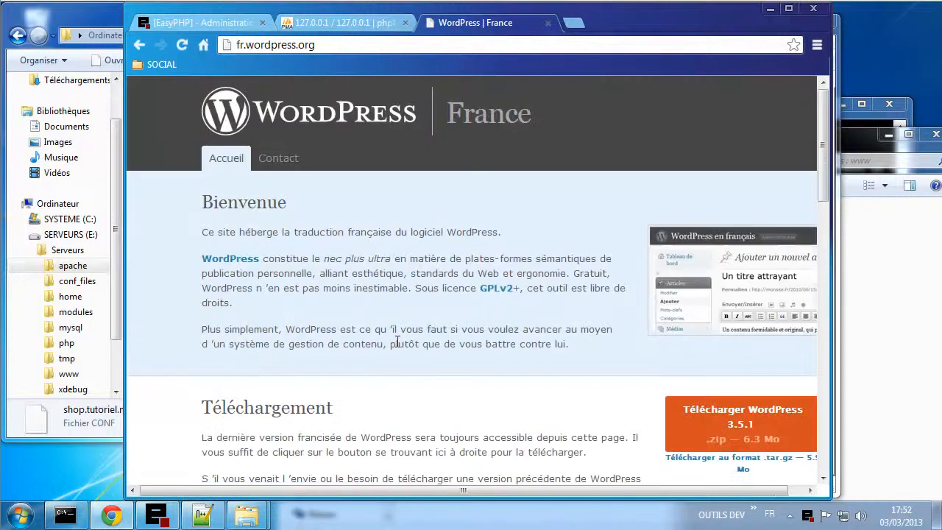
pyautogui.click(743, 417)
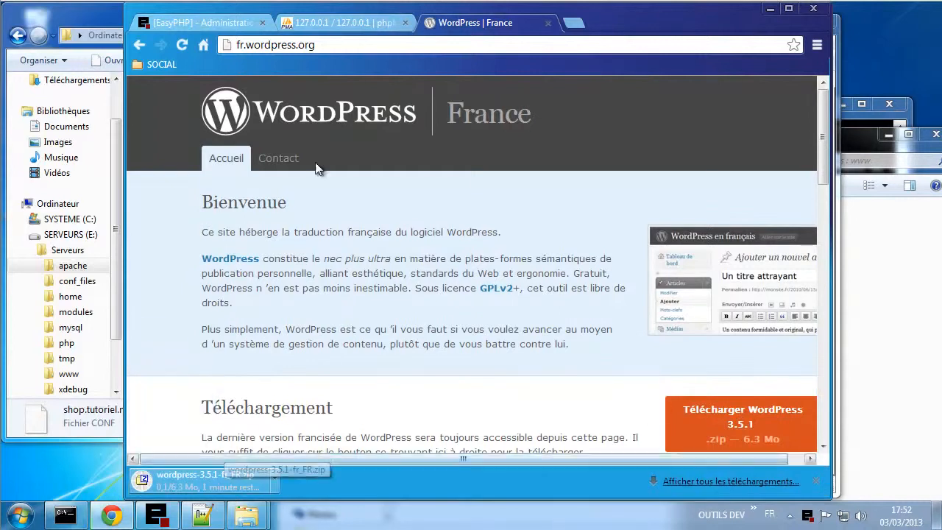
pyautogui.click(208, 42)
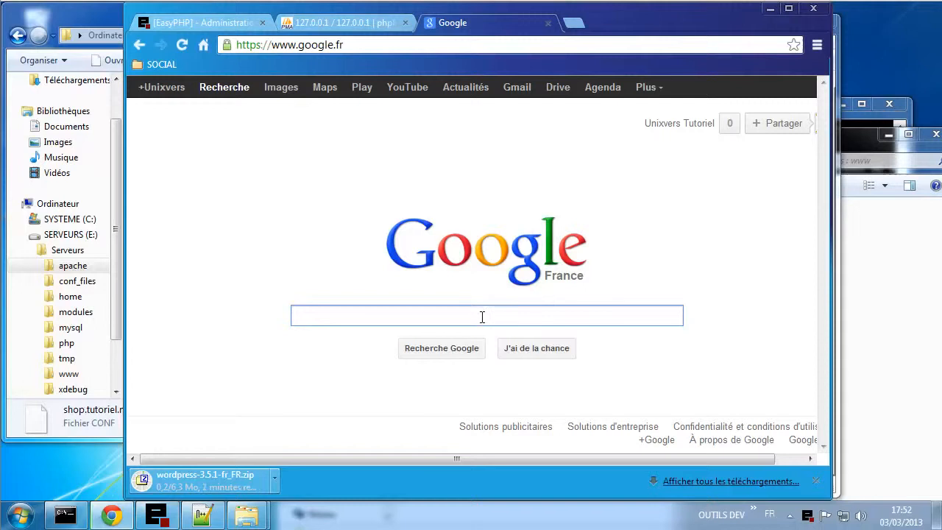
# - Search prestashop and download prestashop_1.5.3.1.zip from the PrestaShop download page
pyautogui.write('prest')
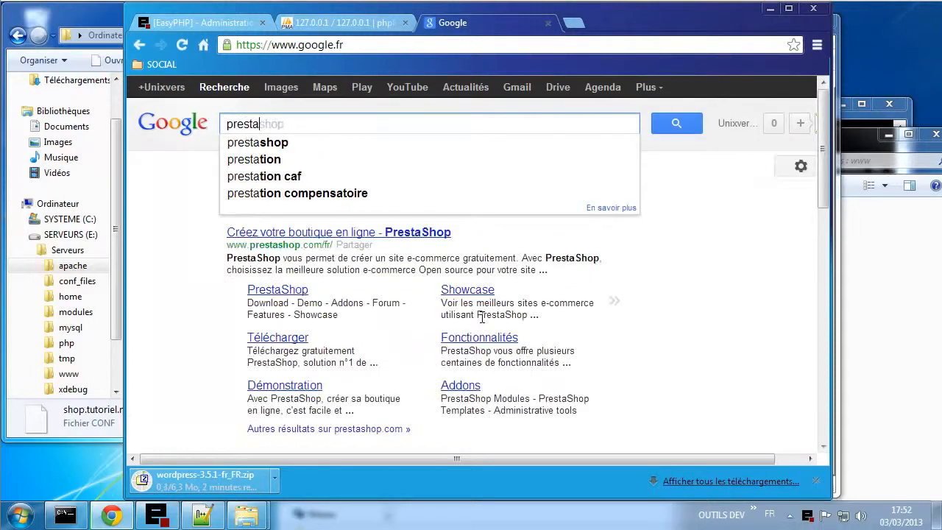
pyautogui.write('a')
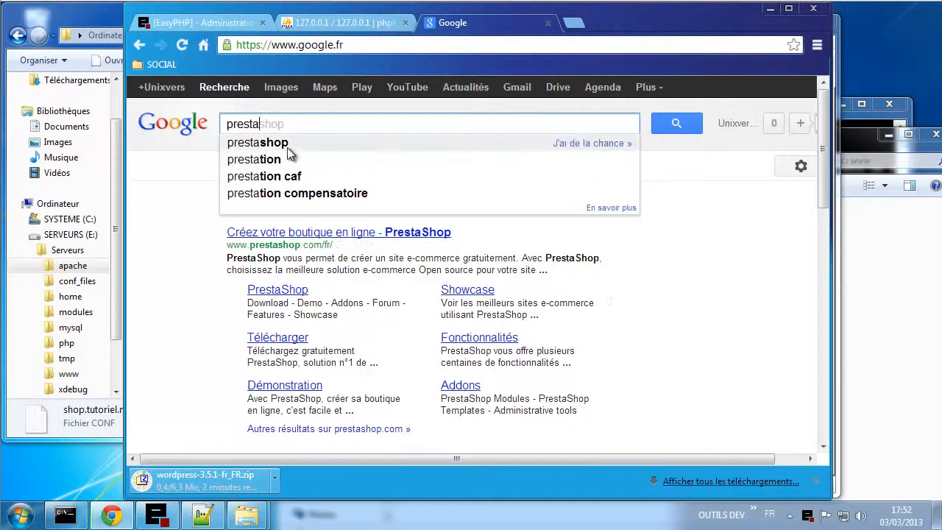
pyautogui.click(290, 148)
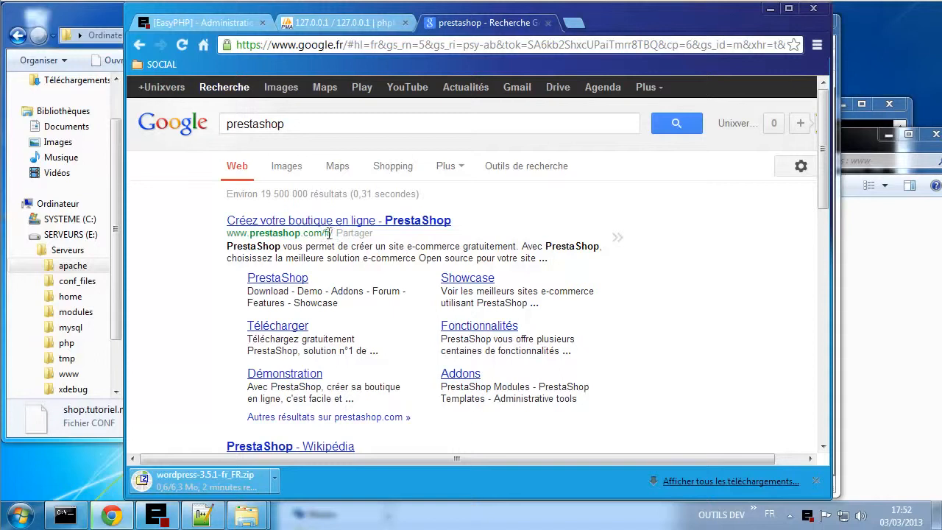
pyautogui.click(296, 332)
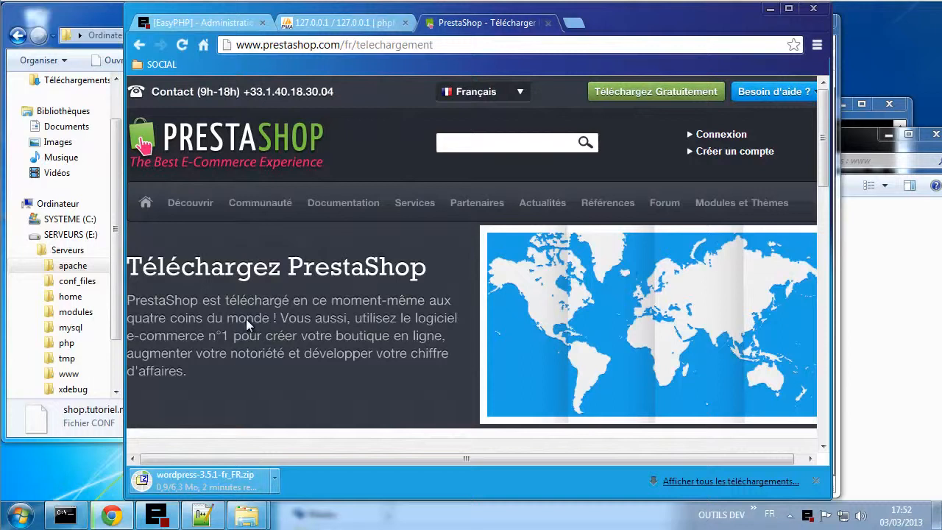
pyautogui.scroll(-3, 249, 316)
pyautogui.scroll(-1, 250, 315)
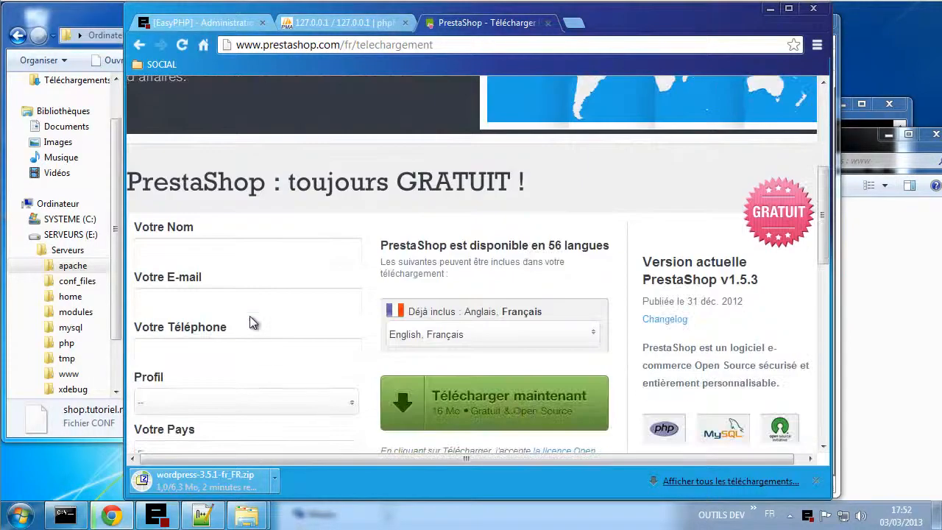
pyautogui.click(519, 407)
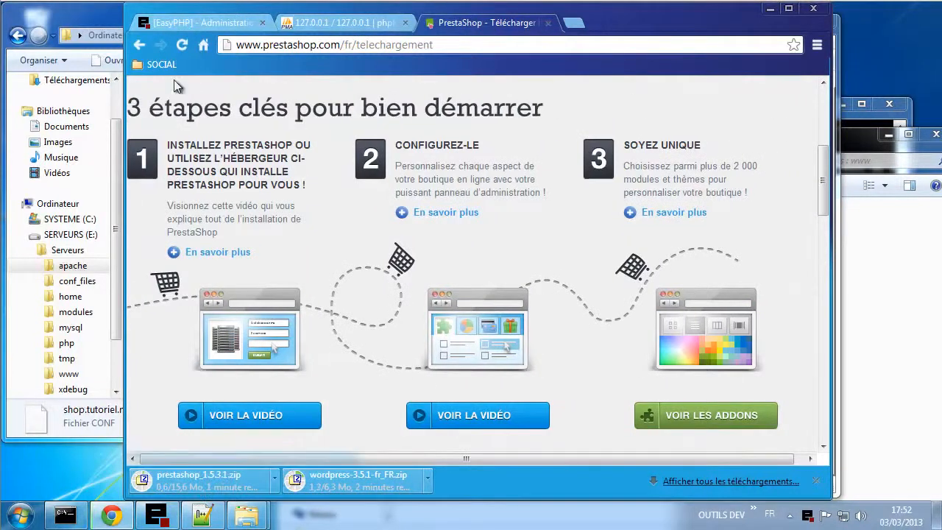
pyautogui.click(203, 45)
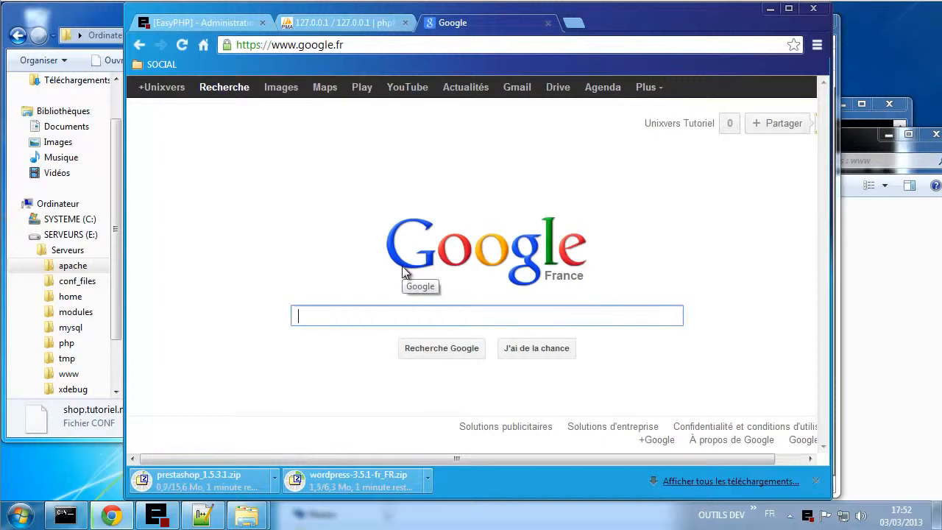
# - Search for oxwall, glance at the French site, then download Oxwall common 1.5.1 from oxwall.org
pyautogui.write('oxwall')
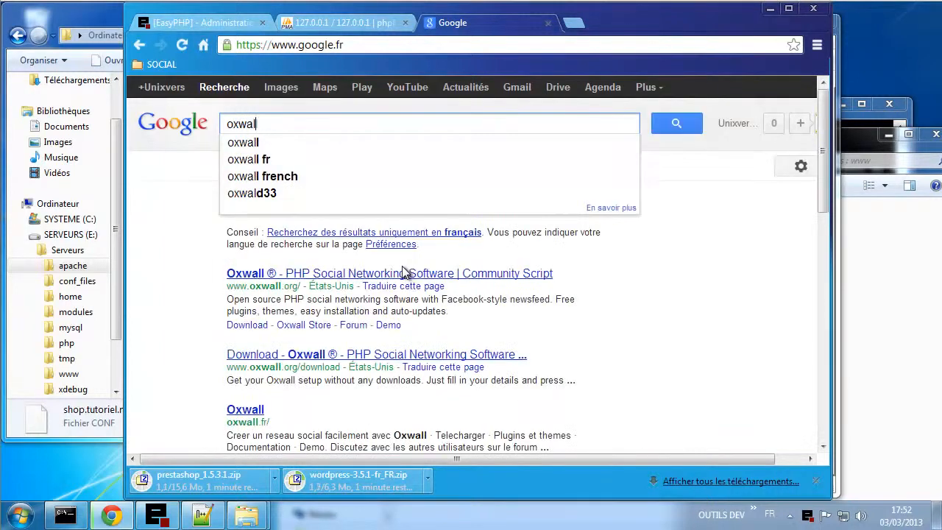
pyautogui.press('Return')
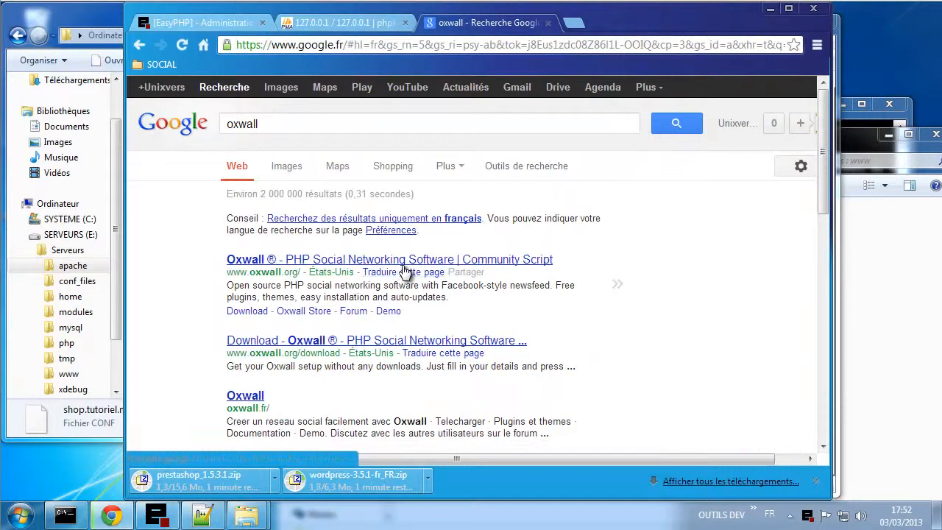
pyautogui.click(248, 397)
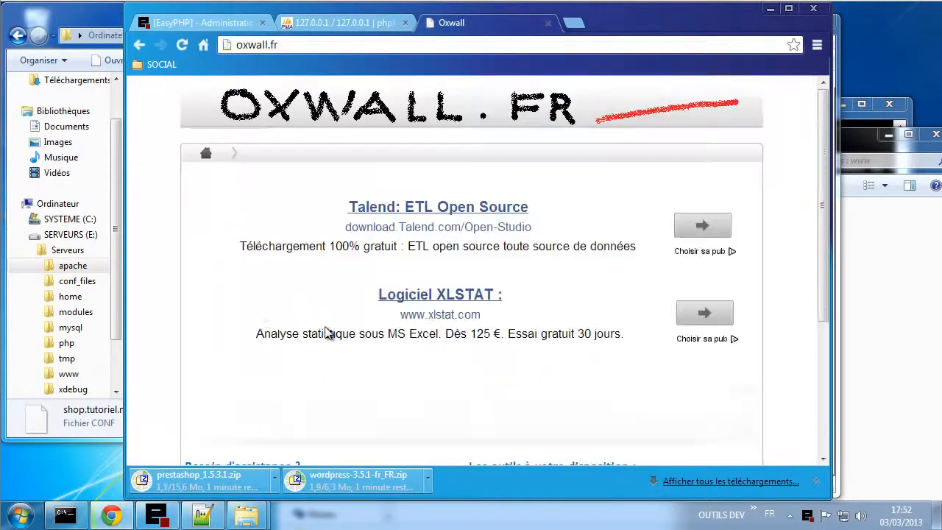
pyautogui.scroll(-3, 279, 298)
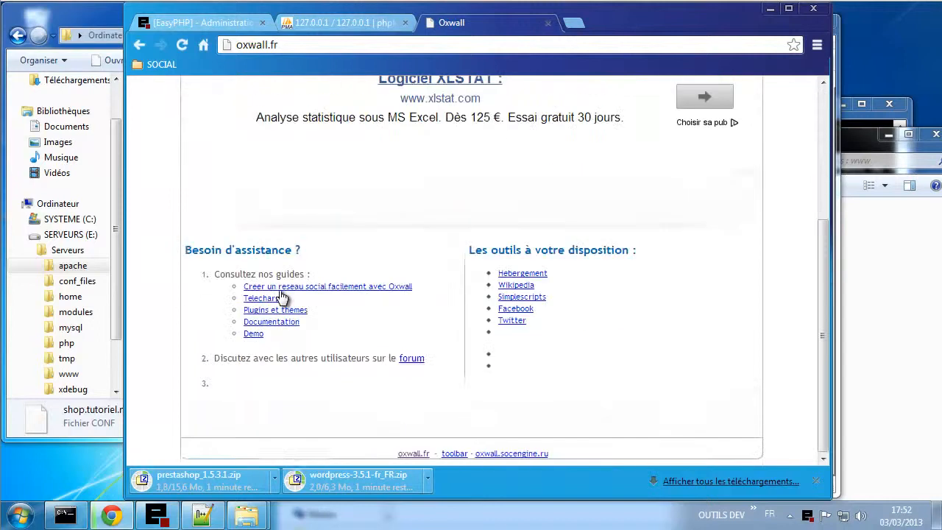
pyautogui.scroll(3, 271, 253)
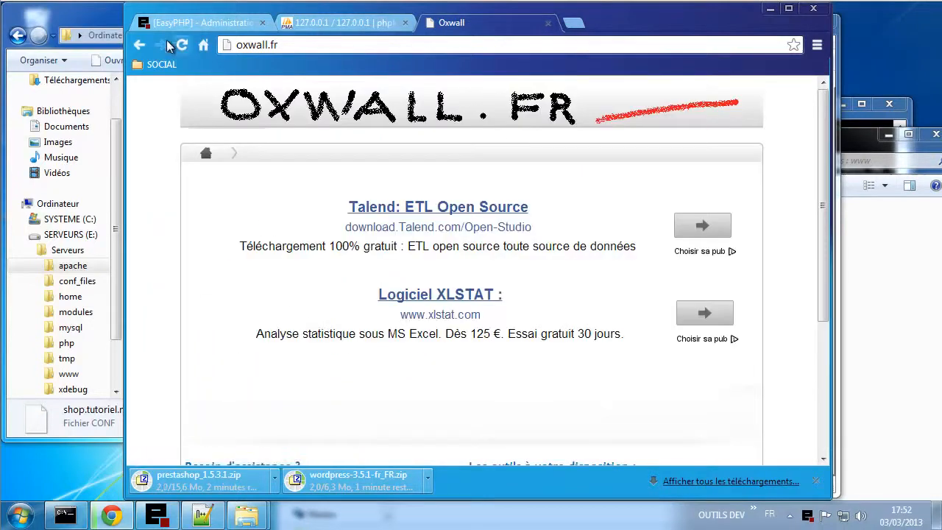
pyautogui.click(139, 45)
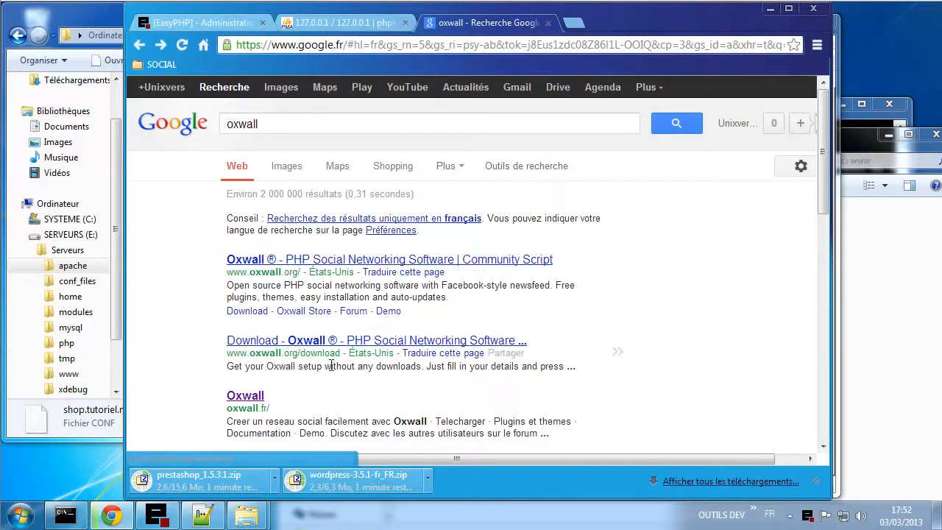
pyautogui.click(291, 340)
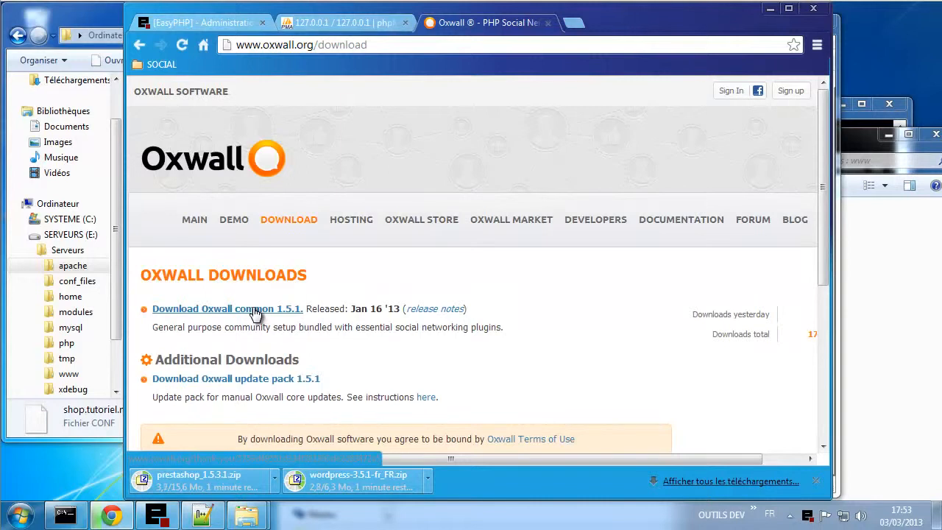
pyautogui.click(254, 312)
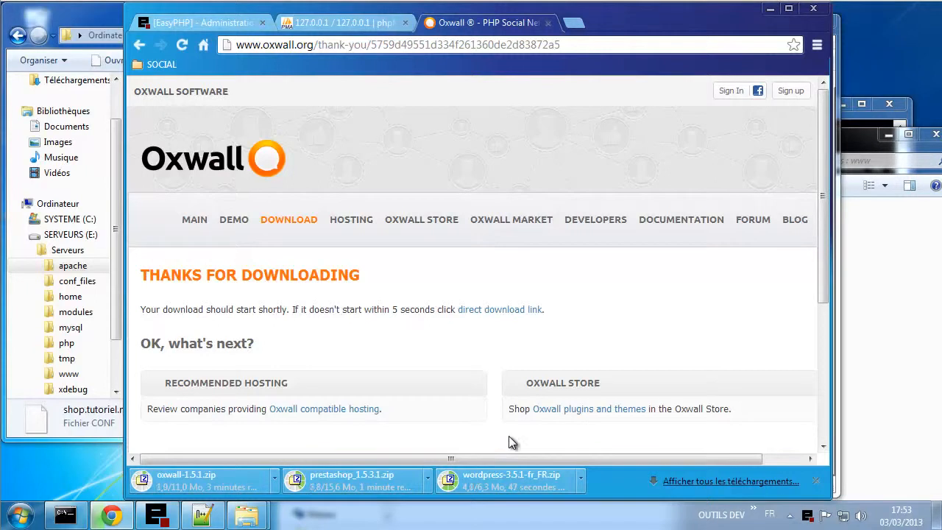
pyautogui.moveTo(517, 487); pyautogui.dragTo(250, 498)
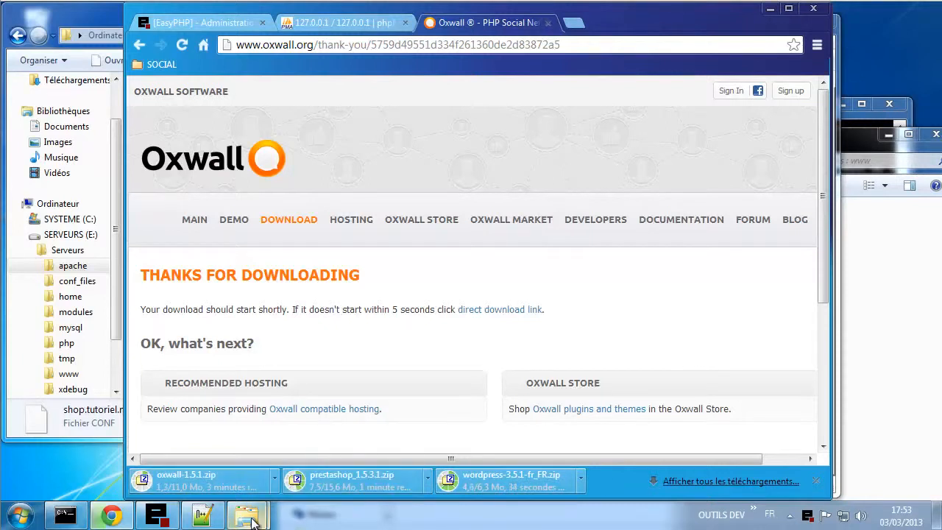
pyautogui.moveTo(249, 515)
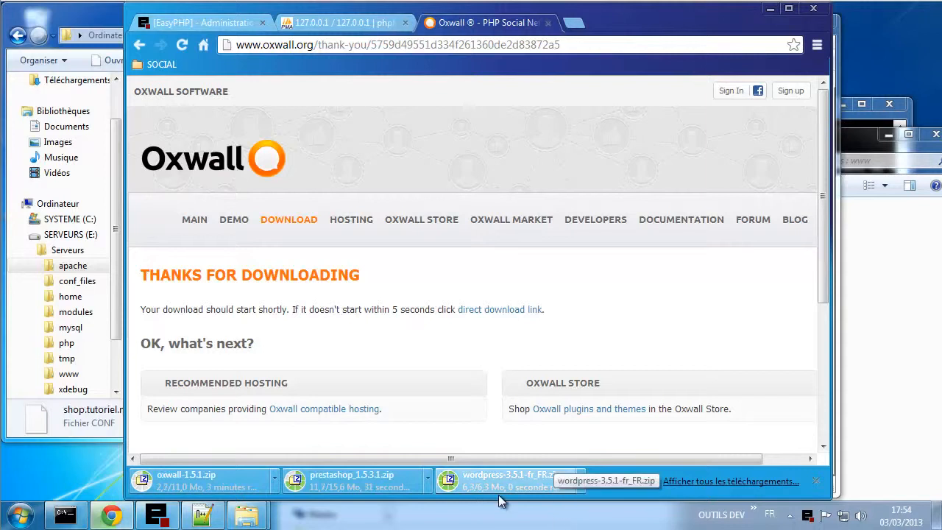
# - Extract the French WordPress zip in Téléchargements to a wordpress-3.5.1-fr_FR folder with 7-Zip
pyautogui.click(22, 515)
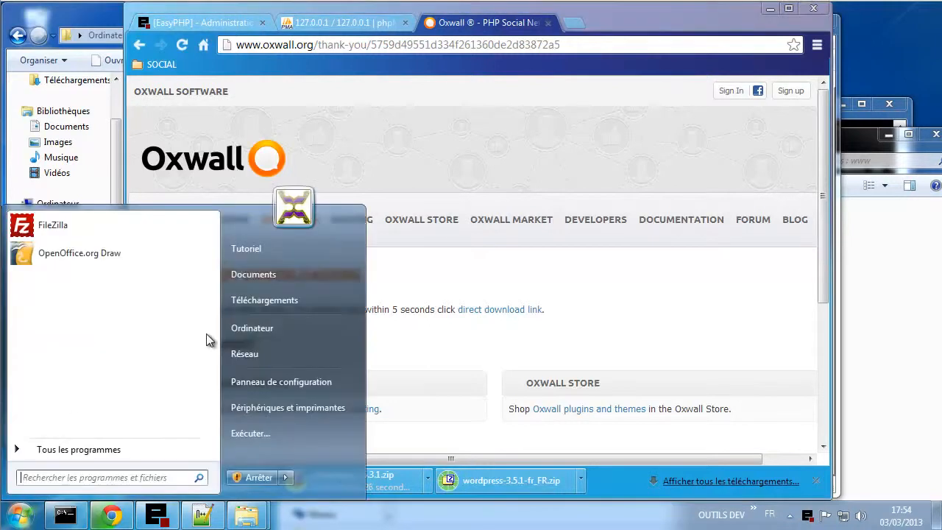
pyautogui.click(267, 301)
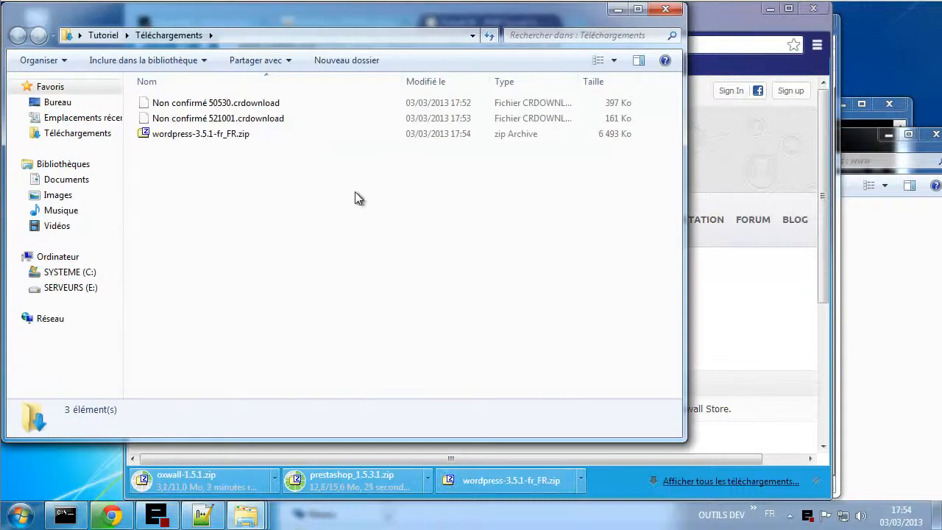
pyautogui.click(189, 138)
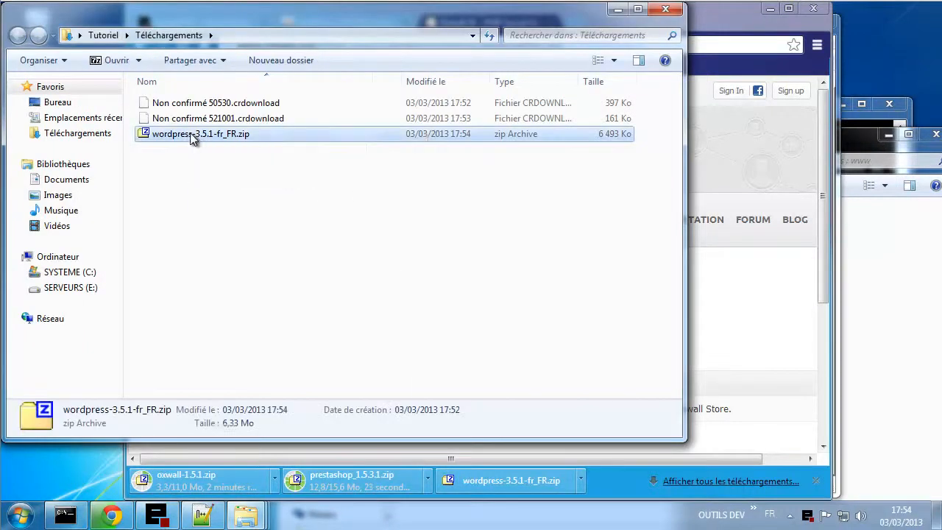
pyautogui.rightClick(192, 138)
pyautogui.moveTo(243, 162)
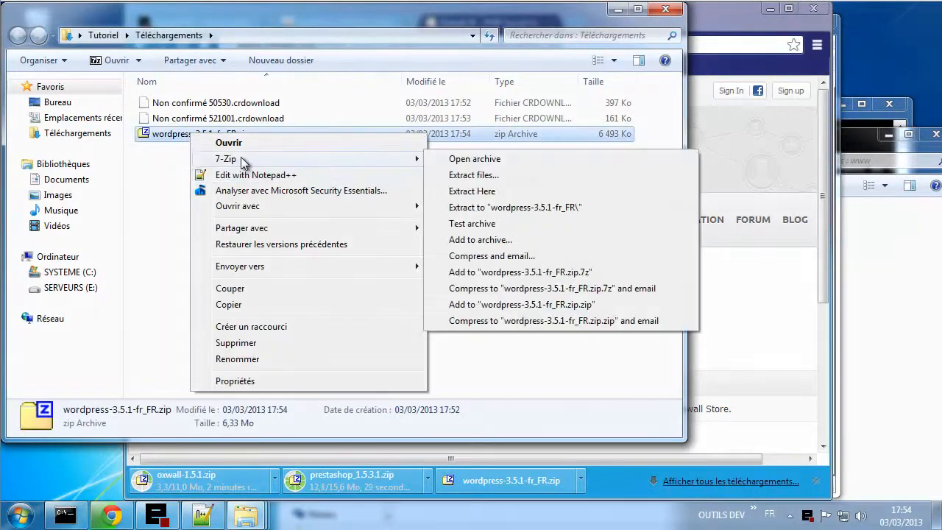
pyautogui.click(490, 209)
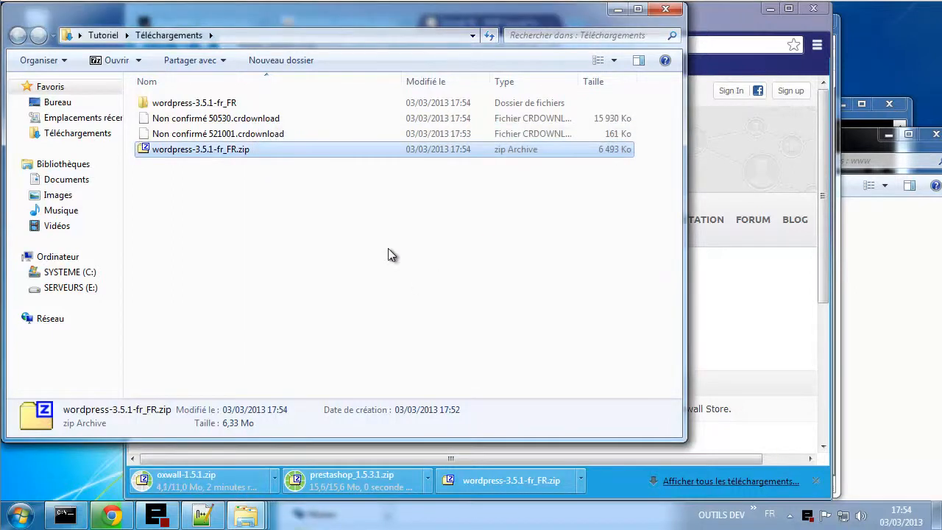
# - Open the inner wordpress folder and select all its files and folders
pyautogui.doubleClick(204, 105)
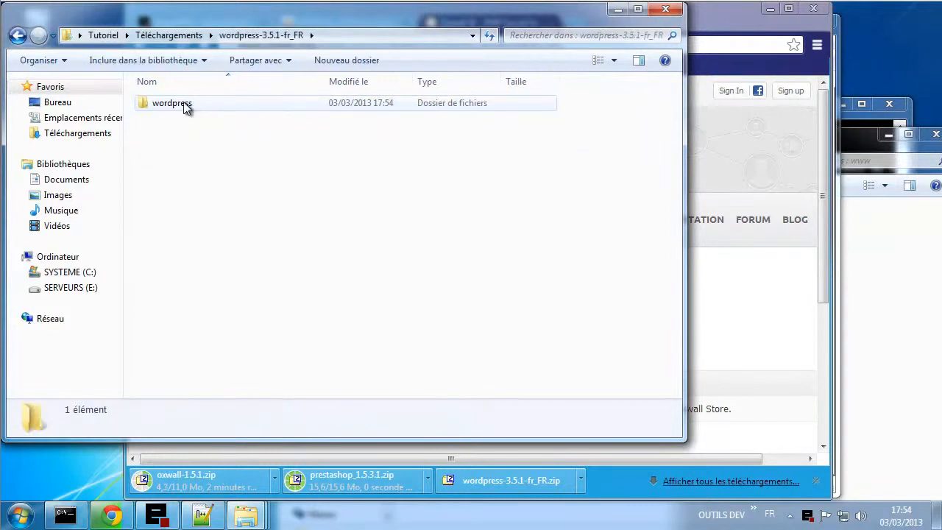
pyautogui.doubleClick(185, 106)
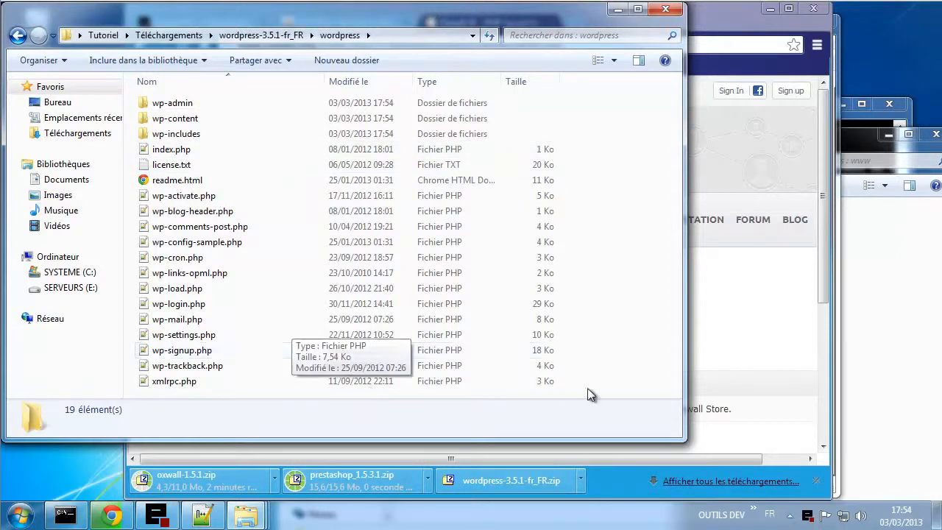
pyautogui.moveTo(600, 390); pyautogui.dragTo(187, 133)
# - Copy the WordPress files and return to the virtualhost folder, checking the Config mysql.txt notes
pyautogui.rightClick(187, 133)
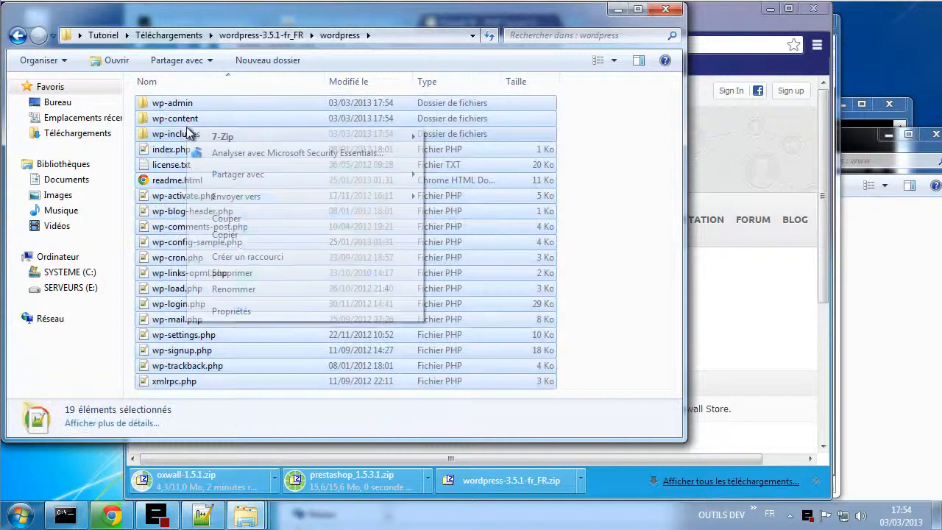
pyautogui.click(235, 235)
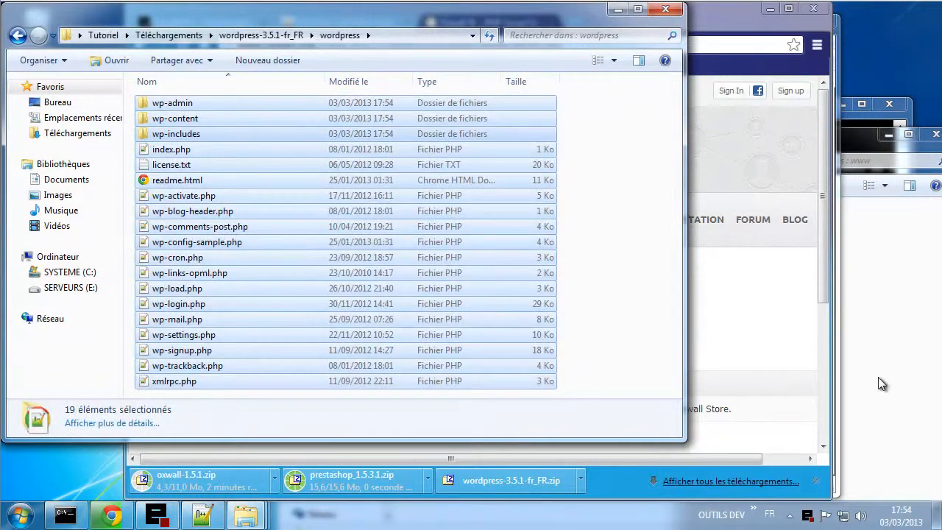
pyautogui.click(881, 383)
pyautogui.click(508, 161)
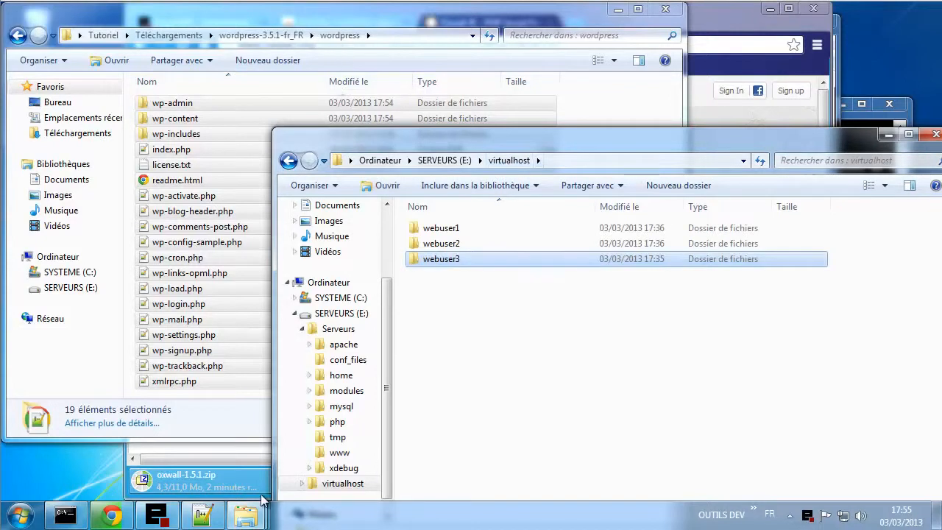
pyautogui.click(205, 515)
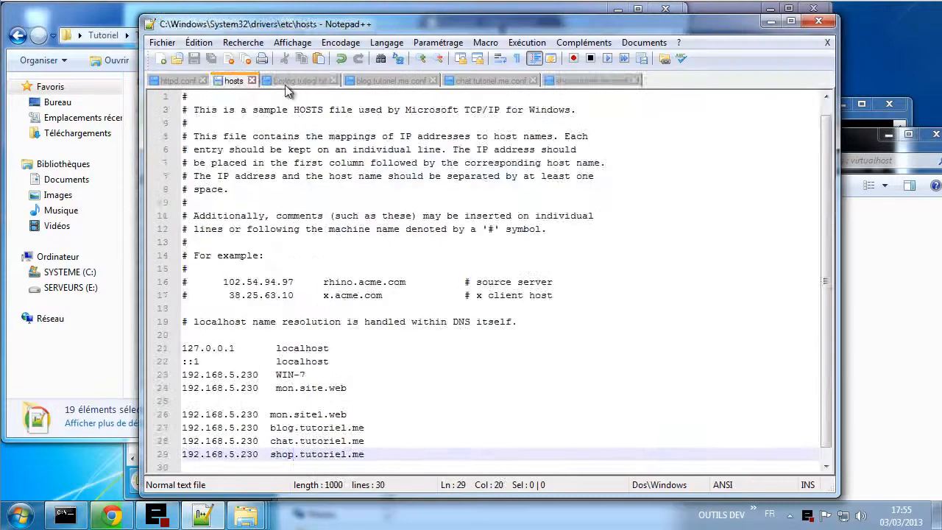
pyautogui.click(291, 79)
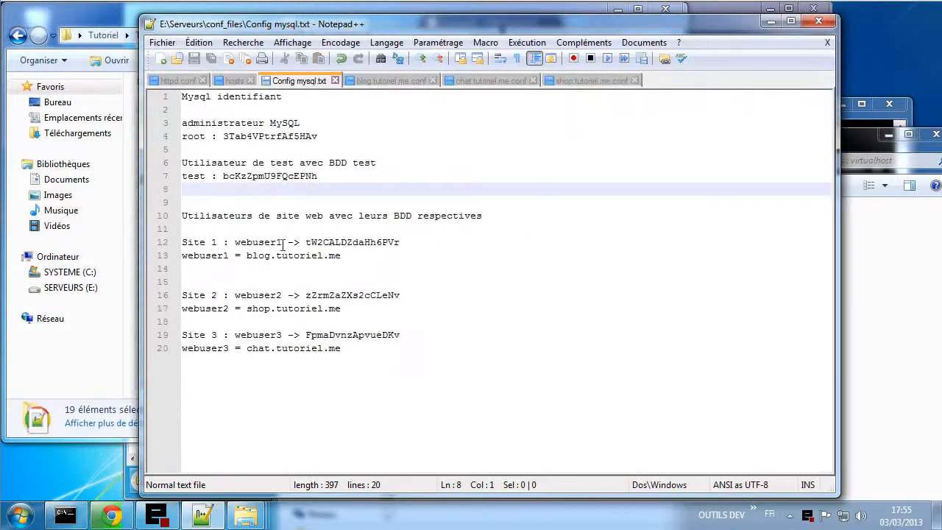
pyautogui.click(883, 352)
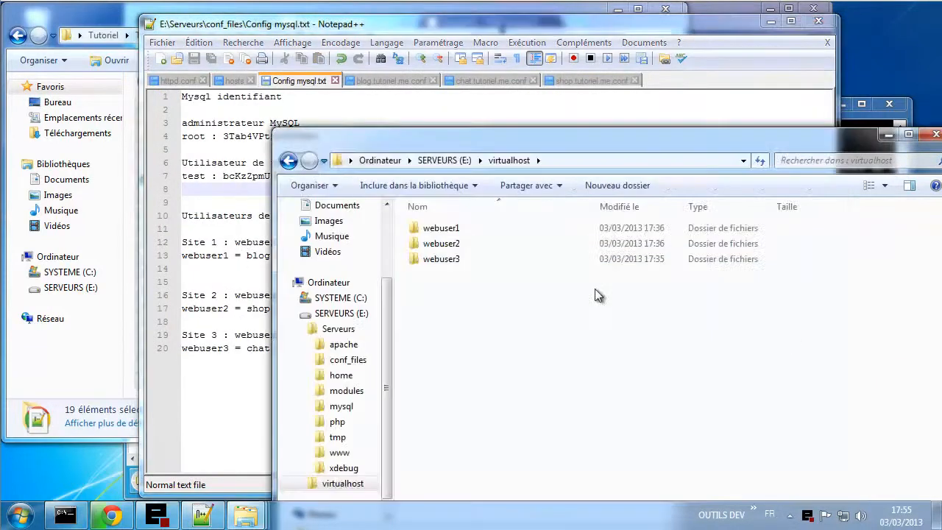
# - In webuser1's www folder, delete index.html and paste the WordPress files in its place
pyautogui.doubleClick(464, 230)
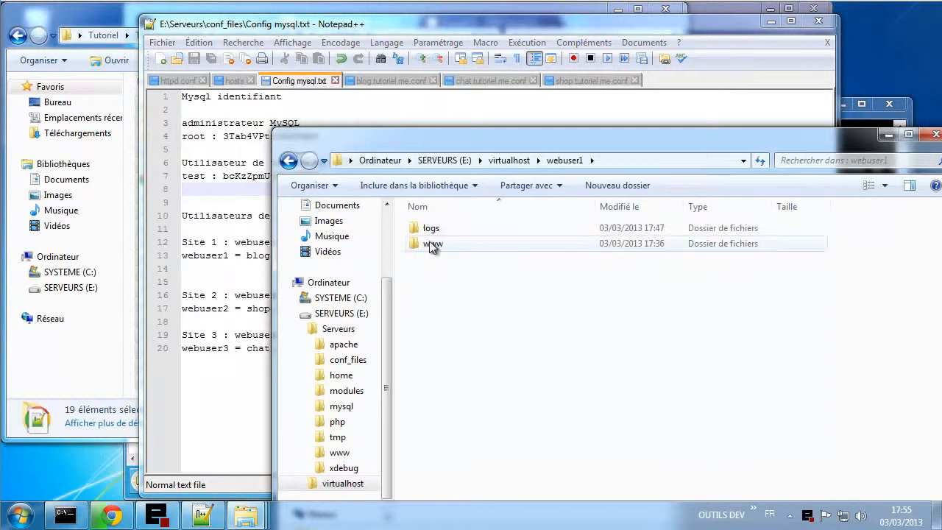
pyautogui.doubleClick(435, 231)
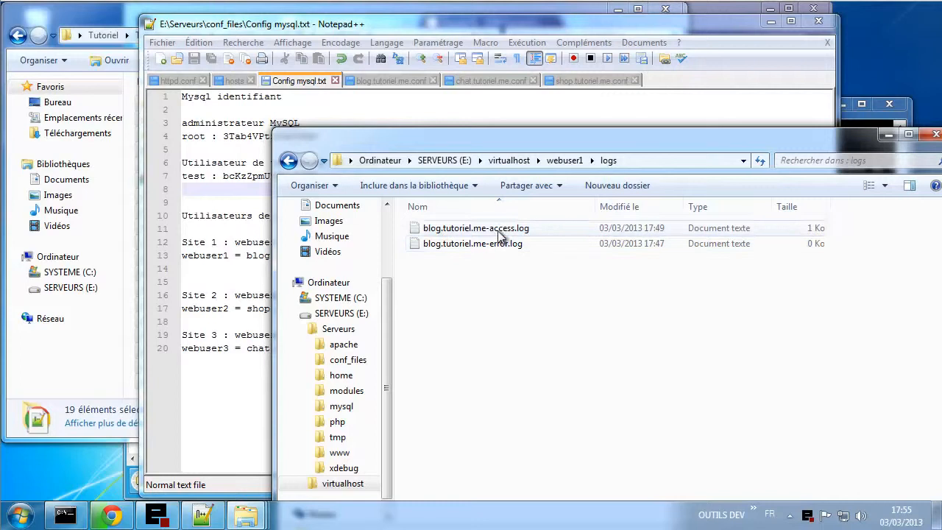
pyautogui.click(564, 160)
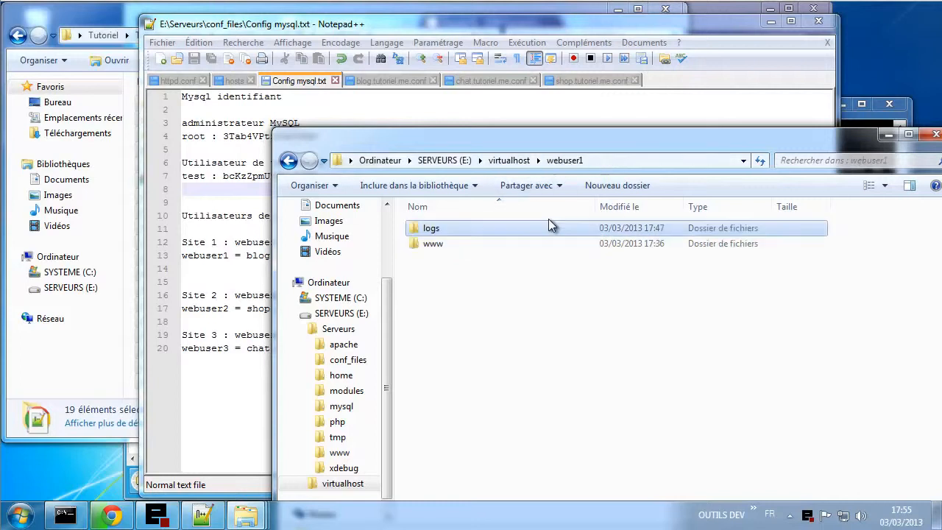
pyautogui.doubleClick(445, 245)
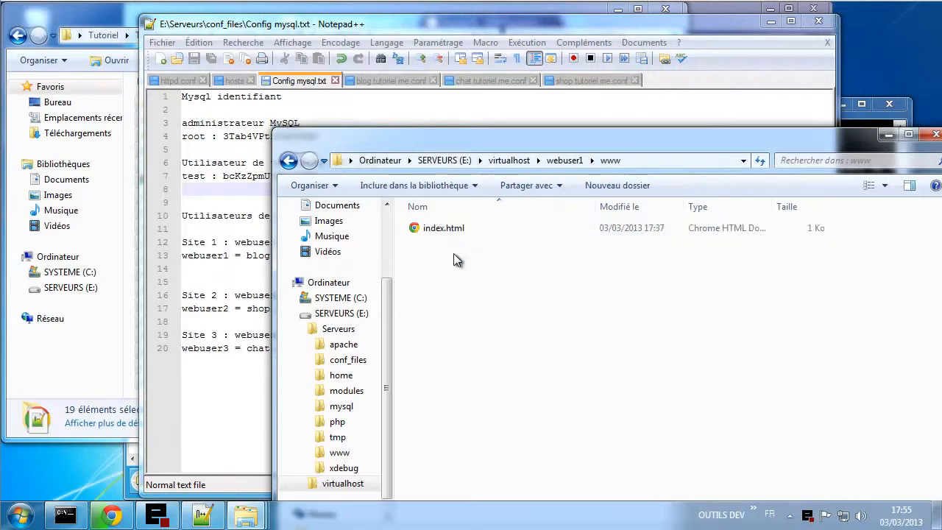
pyautogui.rightClick(437, 233)
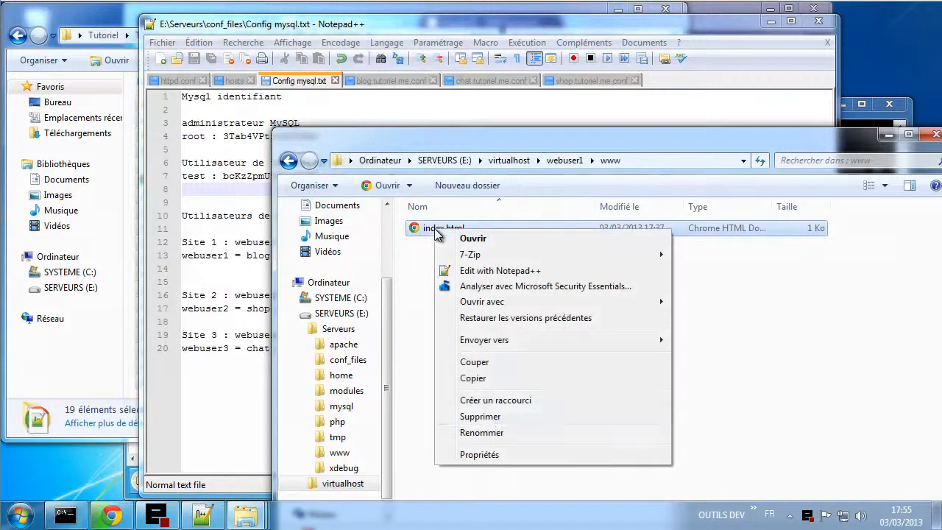
pyautogui.click(493, 417)
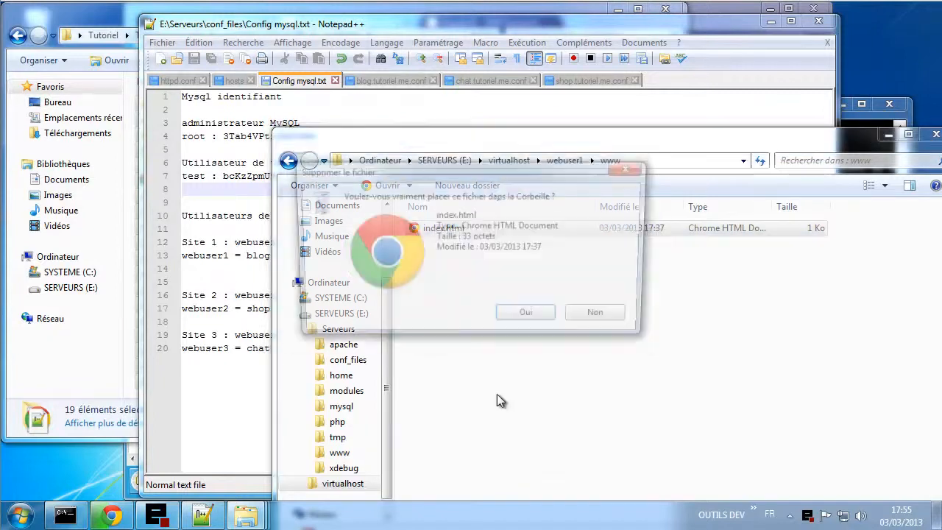
pyautogui.click(525, 320)
pyautogui.rightClick(515, 276)
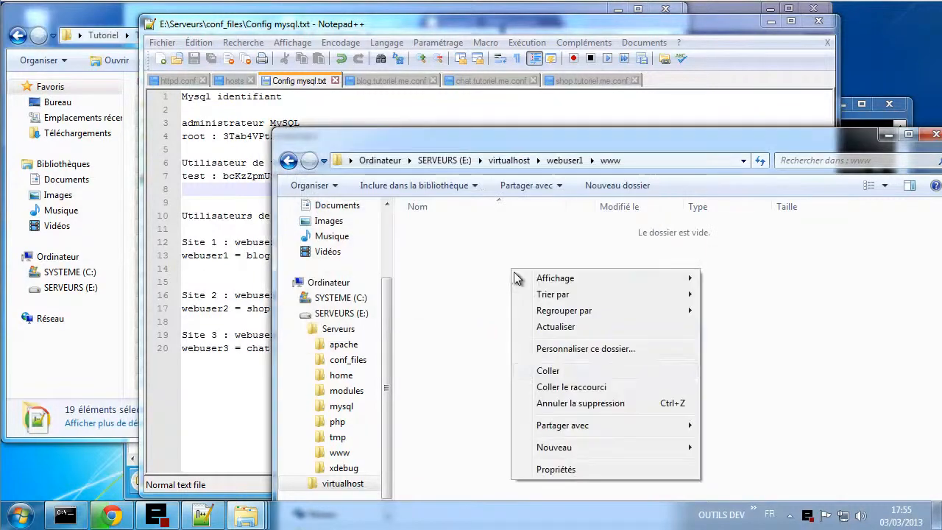
pyautogui.click(556, 368)
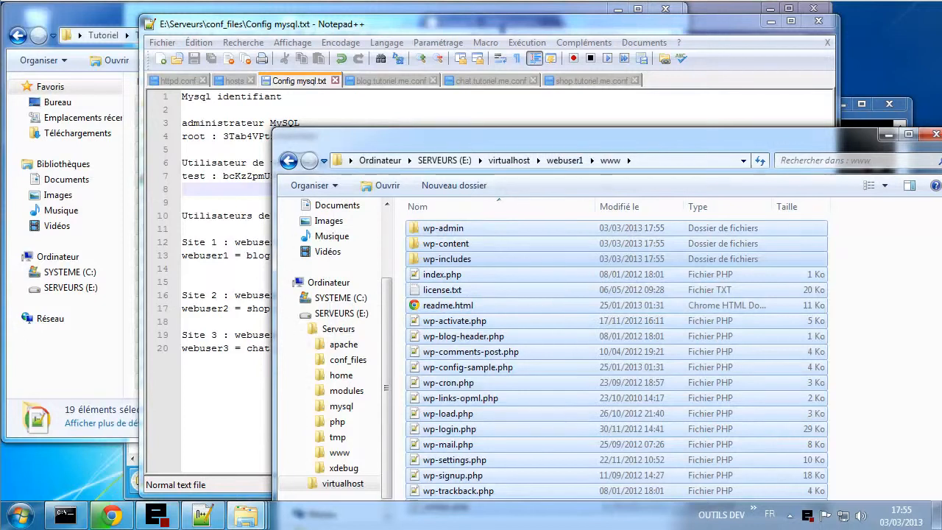
pyautogui.click(112, 516)
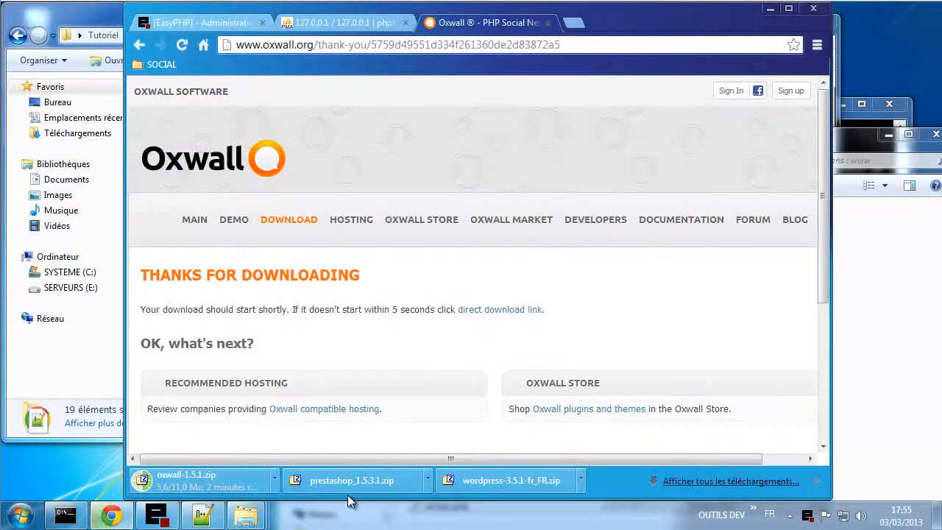
# - Extract prestashop_1.5.3.1.zip from Téléchargements into a prestashop_1.5.3.1 folder with 7-Zip
pyautogui.click(94, 376)
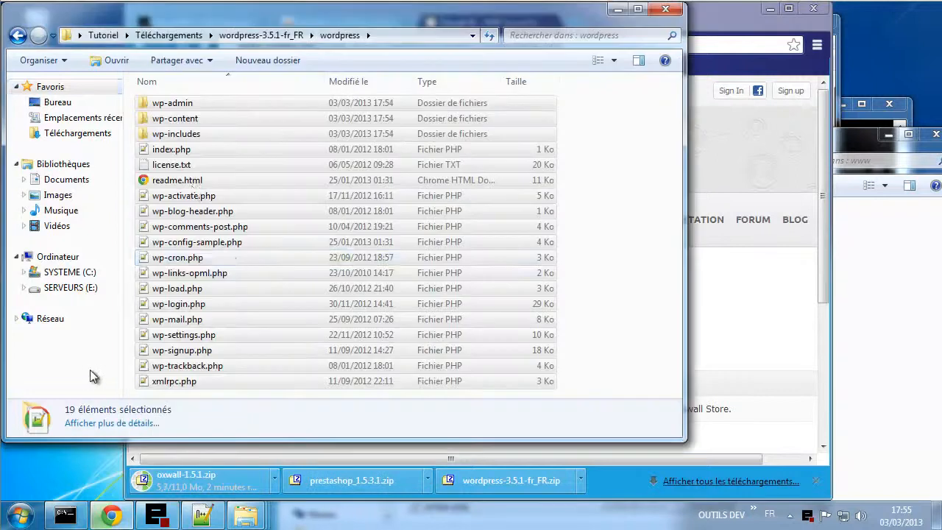
pyautogui.click(154, 36)
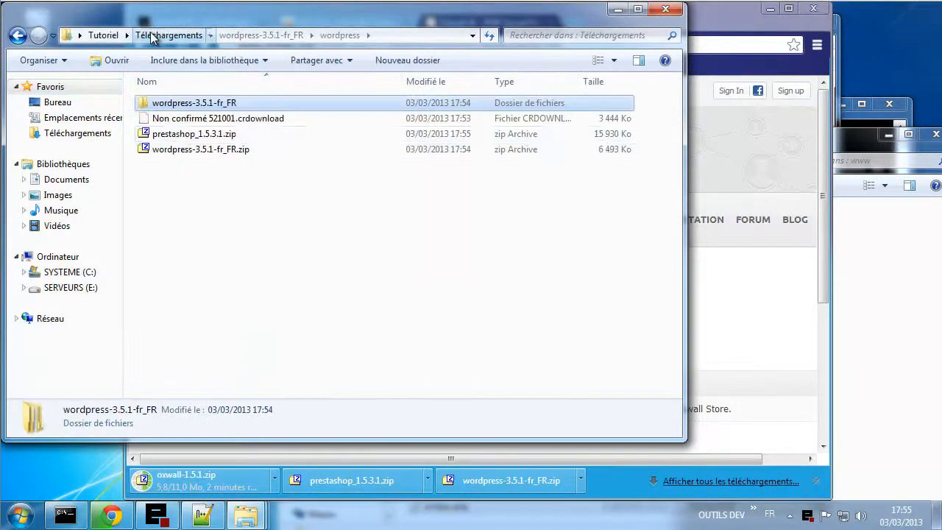
pyautogui.click(179, 140)
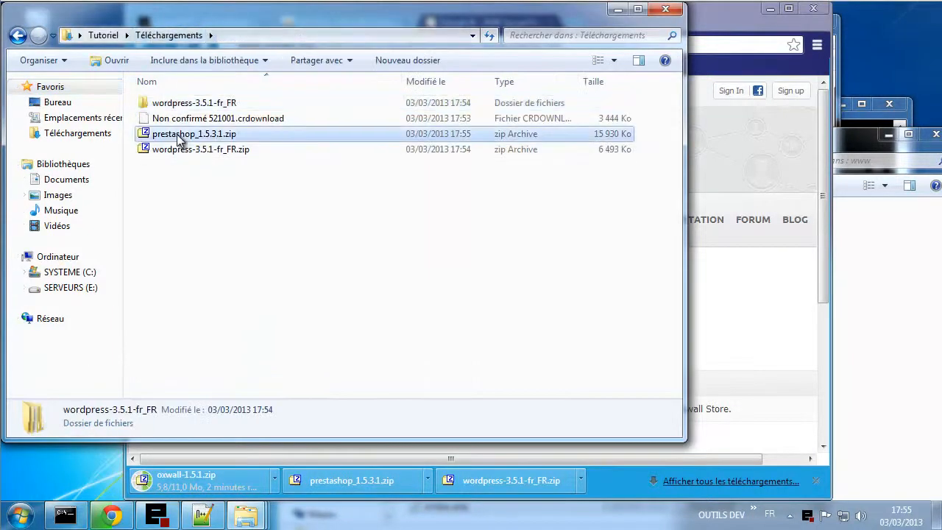
pyautogui.rightClick(177, 136)
pyautogui.moveTo(279, 160)
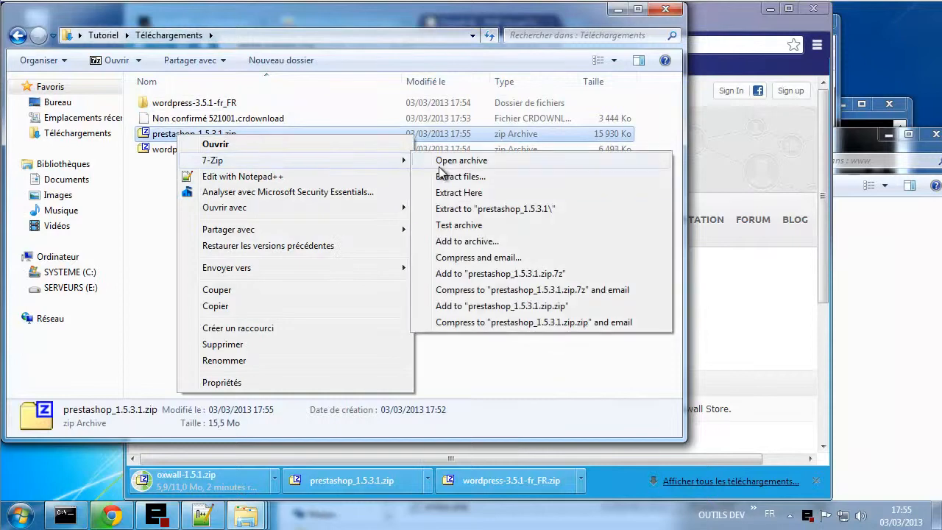
pyautogui.click(462, 211)
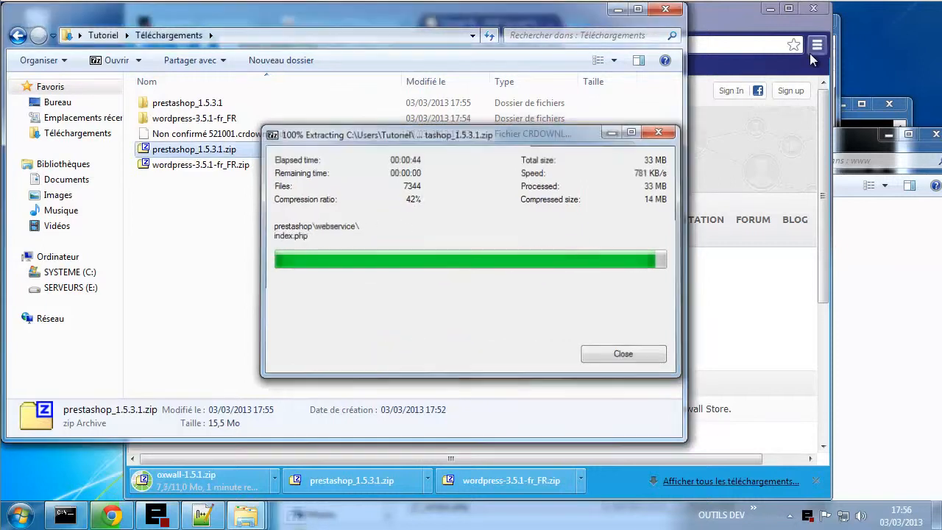
# - Open the extracted prestashop folder and select all 70 of its items
pyautogui.doubleClick(176, 107)
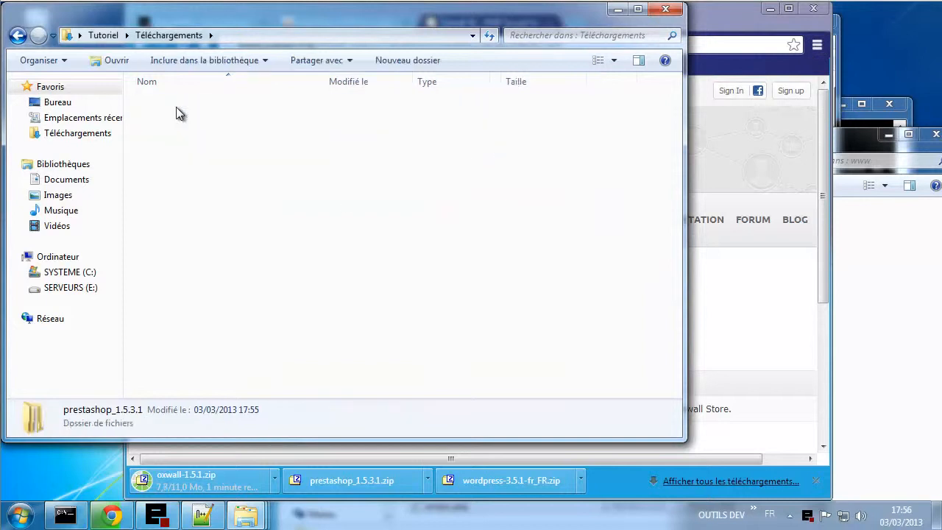
pyautogui.click(176, 105)
pyautogui.doubleClick(176, 106)
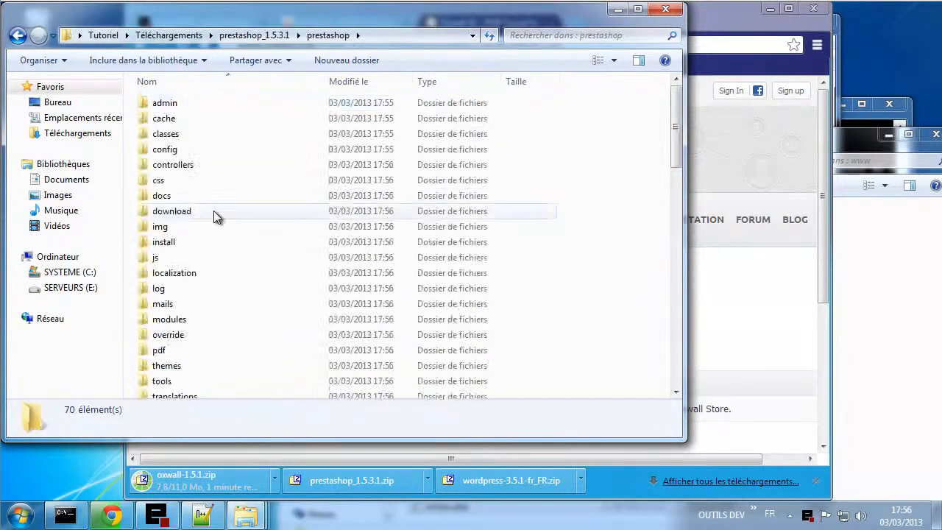
pyautogui.scroll(-12, 213, 210)
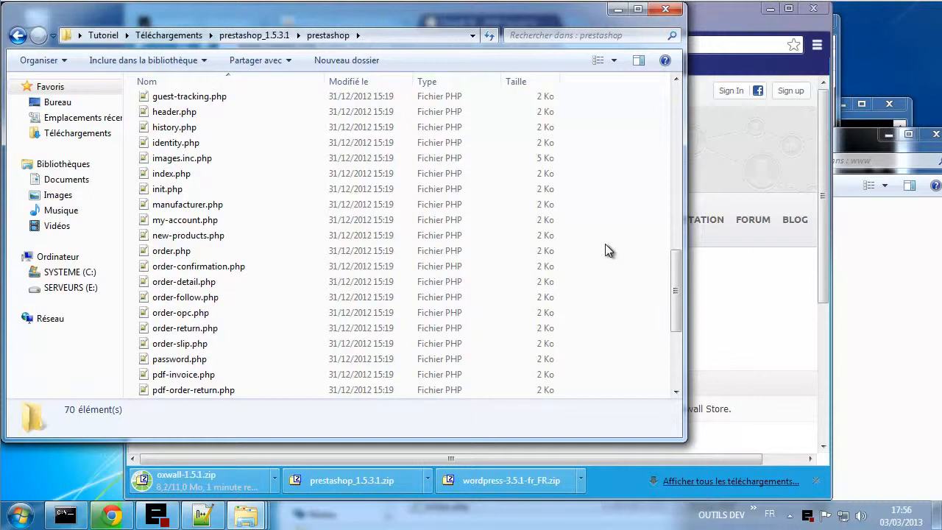
pyautogui.hotkey('ctrl', 'a')
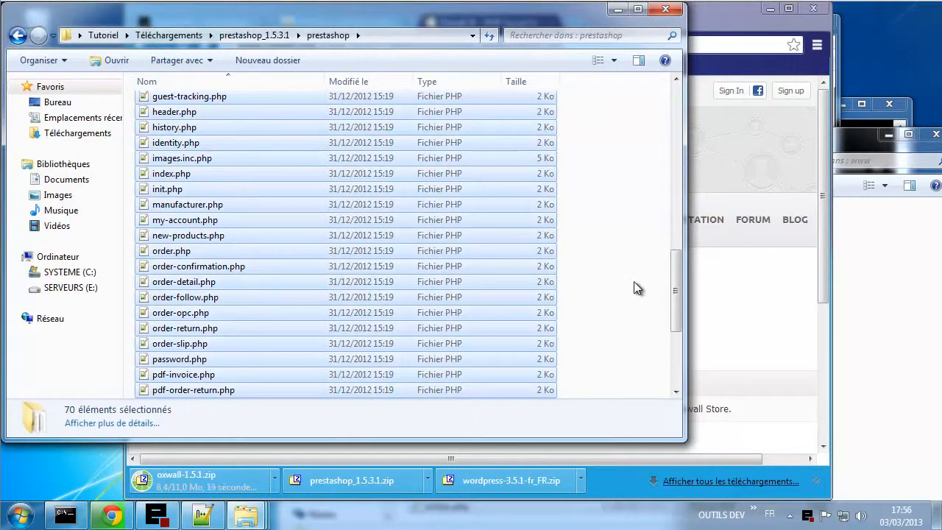
# - In webuser2's www folder, delete index.html and paste the PrestaShop files
pyautogui.click(876, 319)
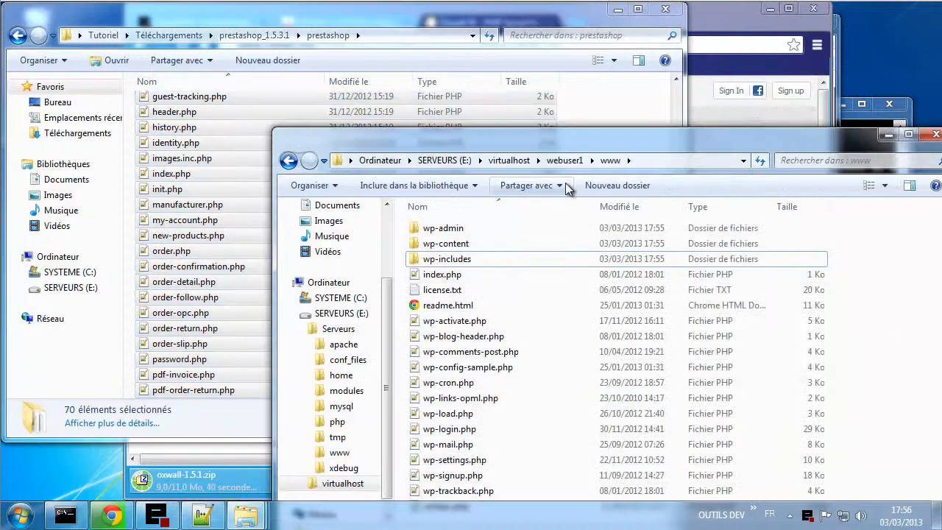
pyautogui.click(202, 515)
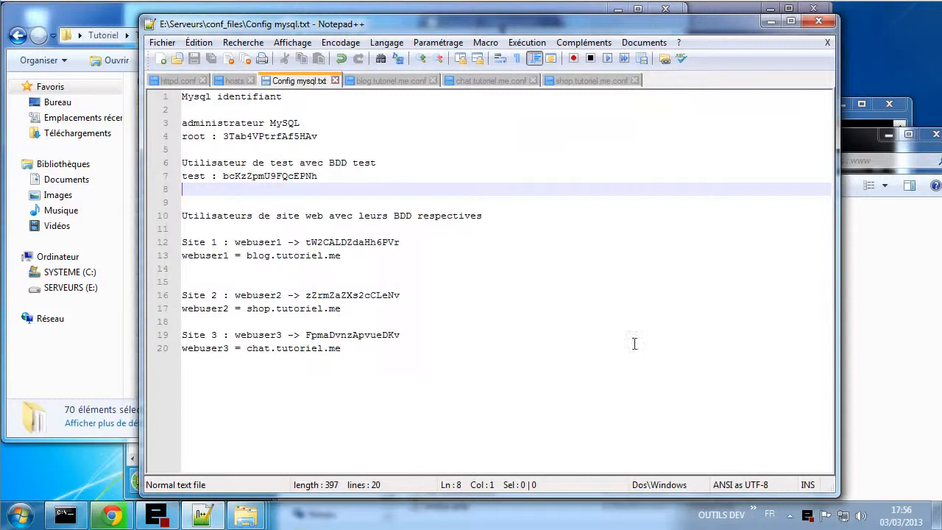
pyautogui.click(926, 401)
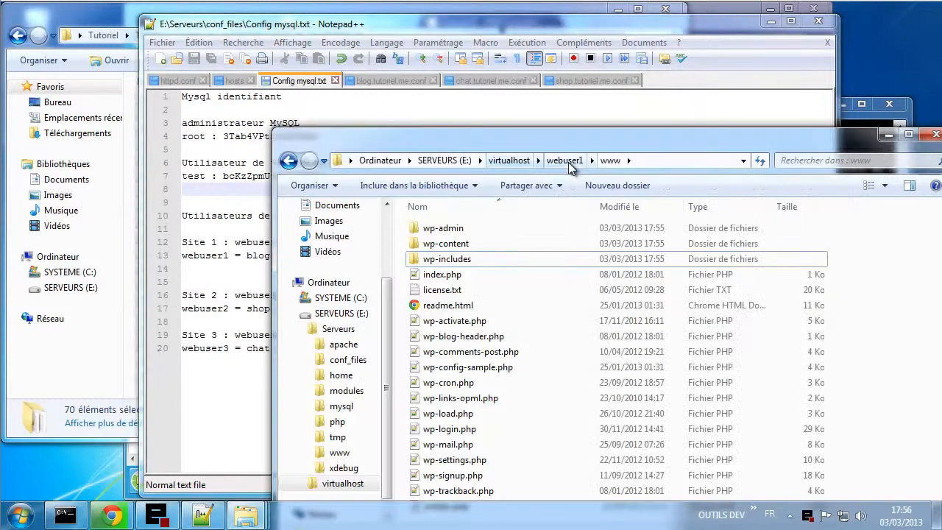
pyautogui.click(520, 163)
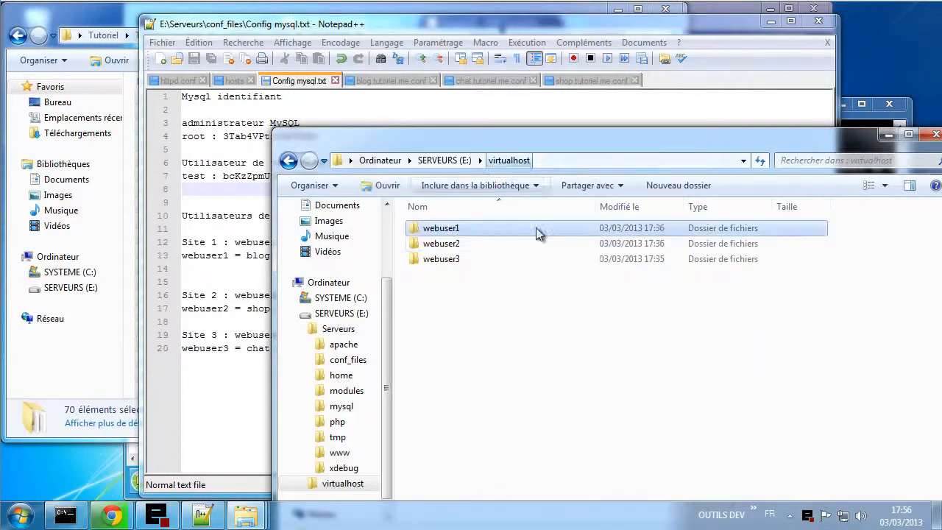
pyautogui.doubleClick(472, 244)
pyautogui.doubleClick(433, 244)
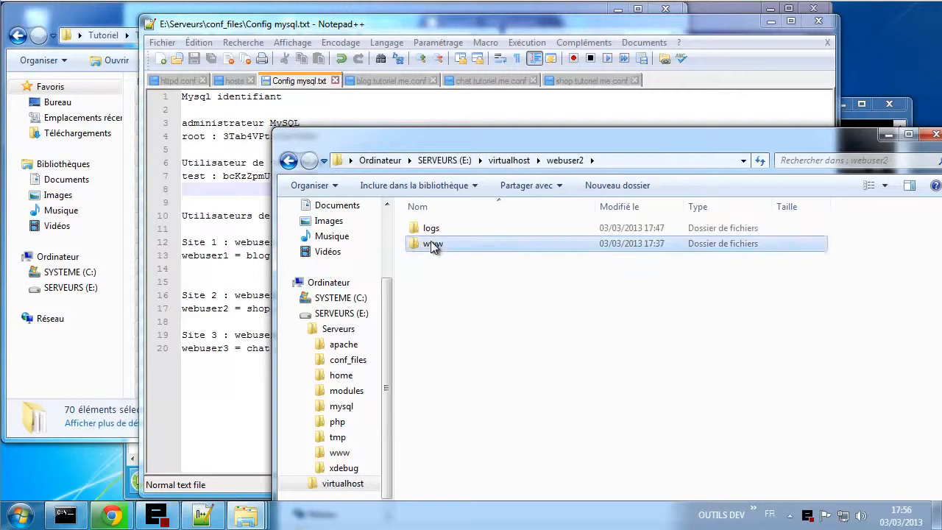
pyautogui.rightClick(456, 233)
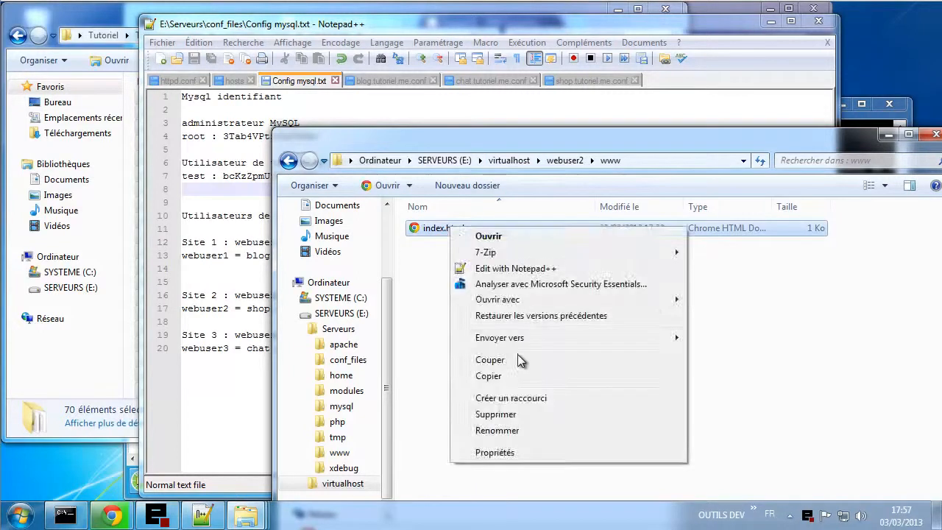
pyautogui.click(498, 416)
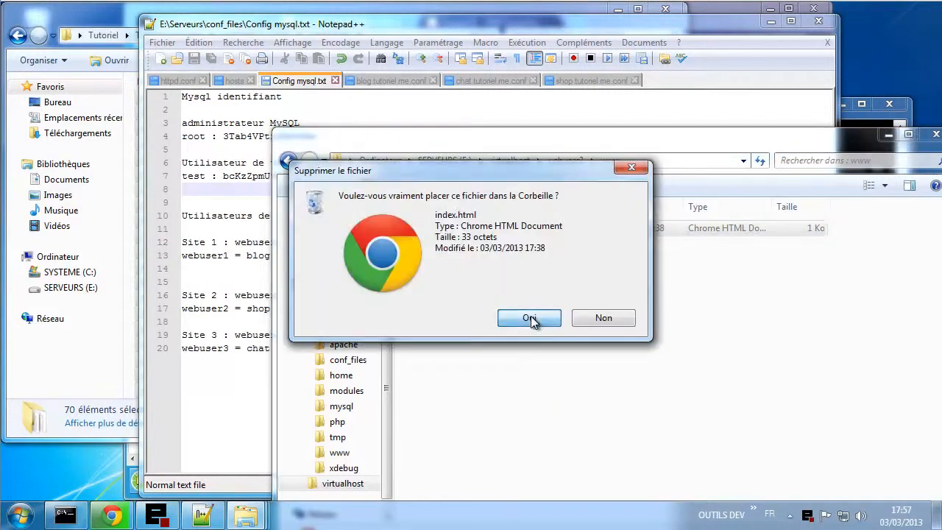
pyautogui.click(529, 317)
pyautogui.rightClick(490, 256)
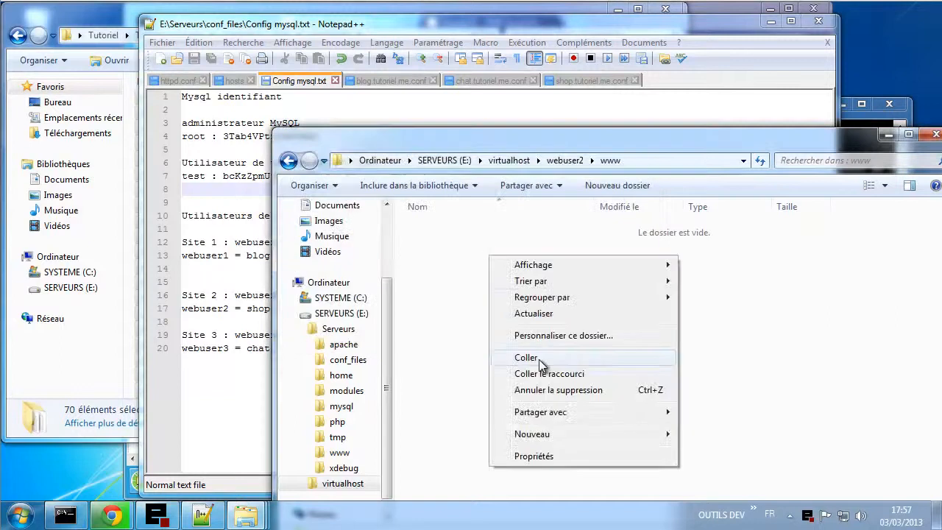
pyautogui.click(541, 363)
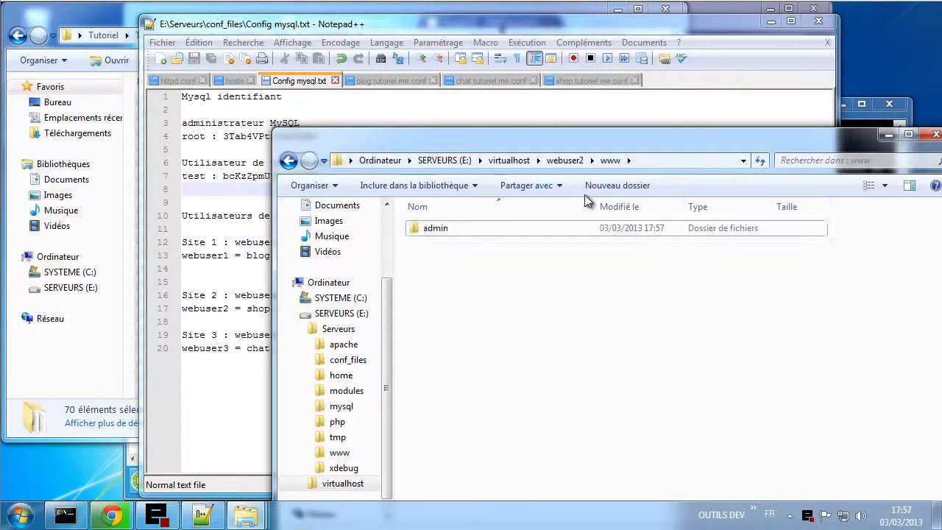
pyautogui.click(565, 160)
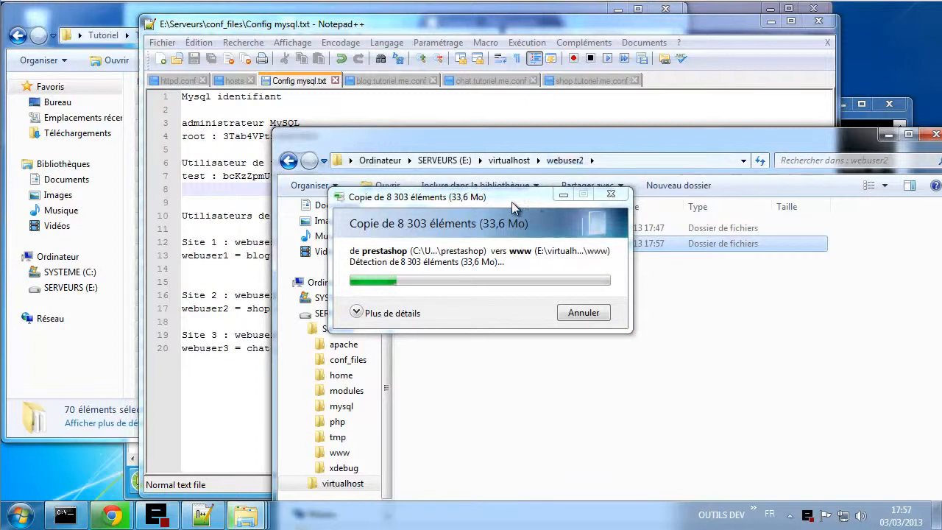
pyautogui.moveTo(512, 202); pyautogui.dragTo(401, 308)
# - Open webuser3's www folder and delete its index.html, leaving it empty
pyautogui.doubleClick(433, 234)
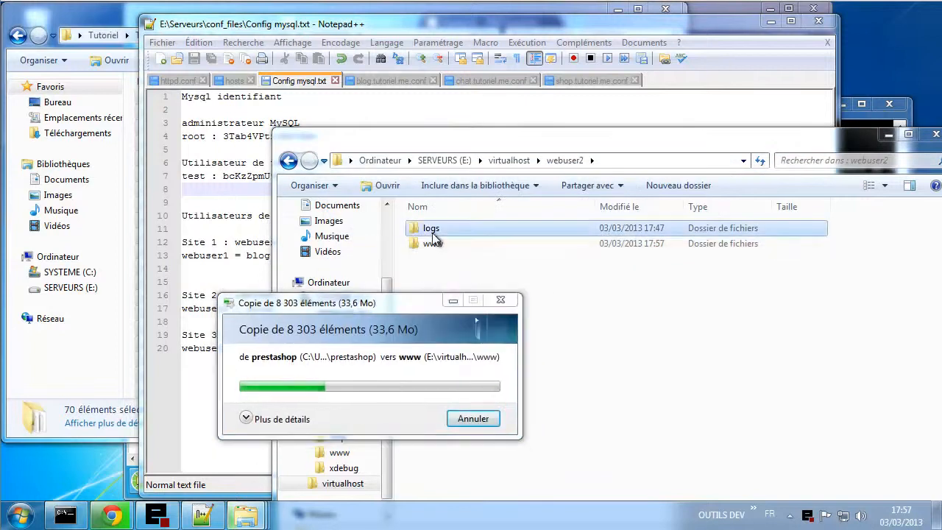
pyautogui.click(564, 161)
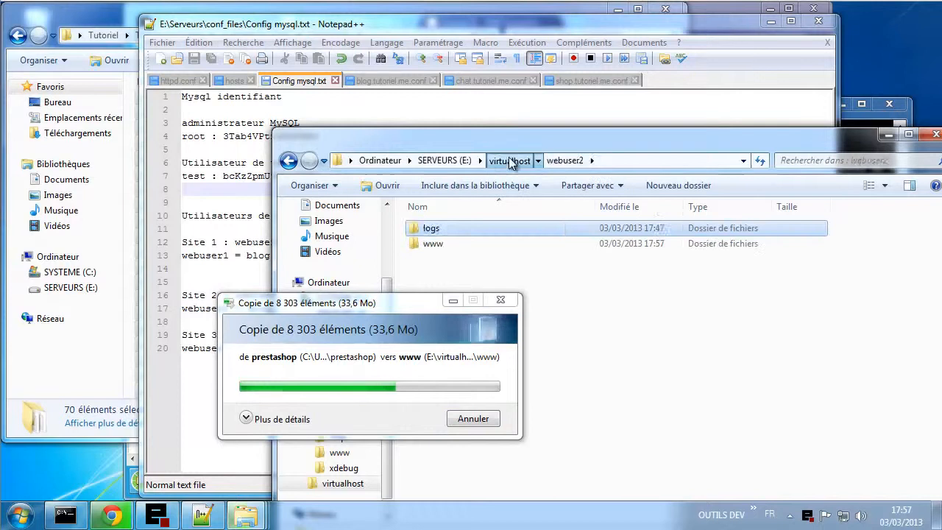
pyautogui.click(509, 160)
pyautogui.click(452, 258)
pyautogui.doubleClick(453, 259)
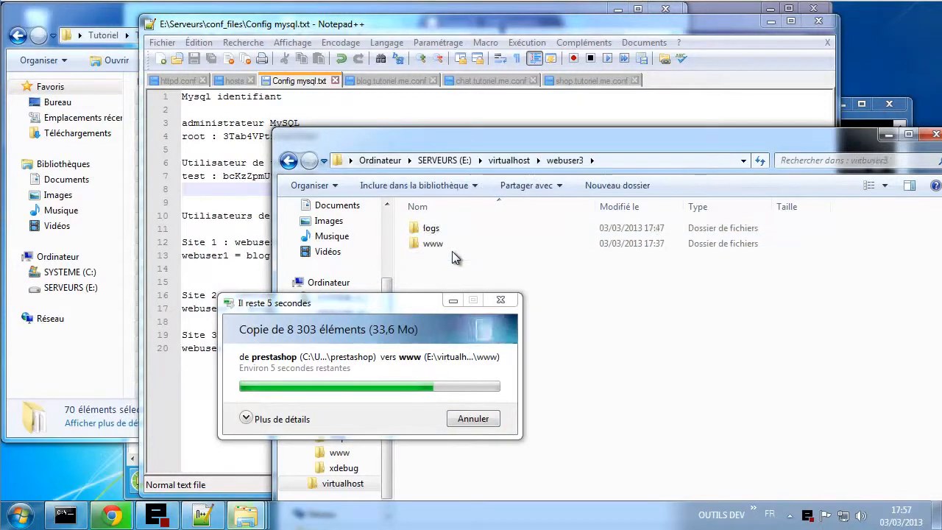
pyautogui.doubleClick(471, 244)
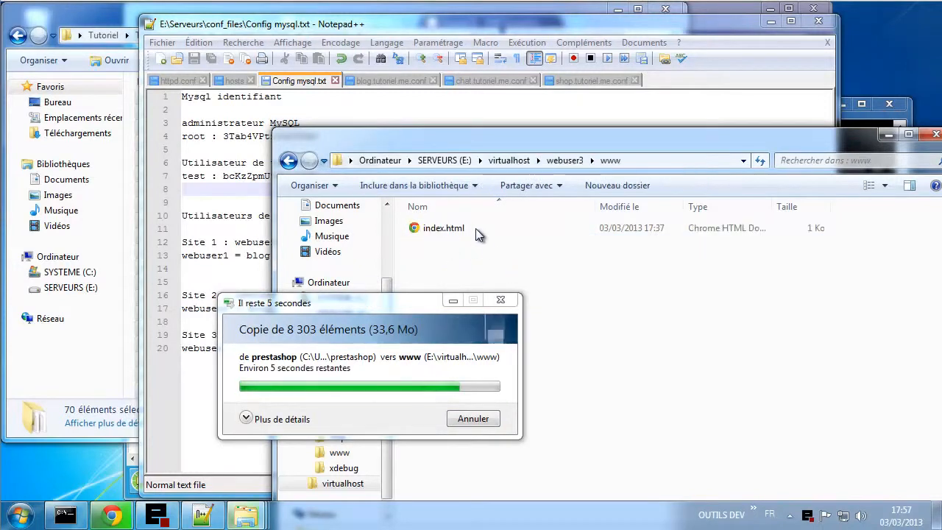
pyautogui.rightClick(439, 225)
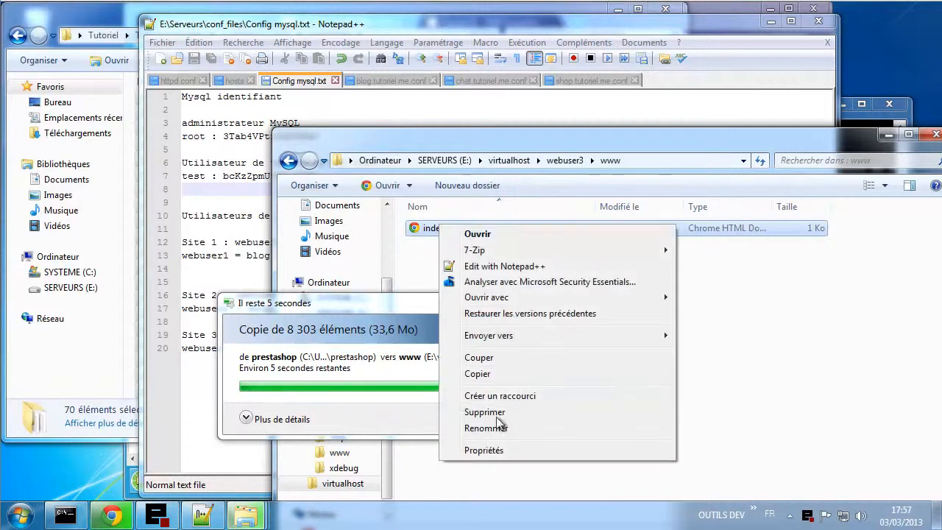
pyautogui.click(487, 412)
pyautogui.click(528, 318)
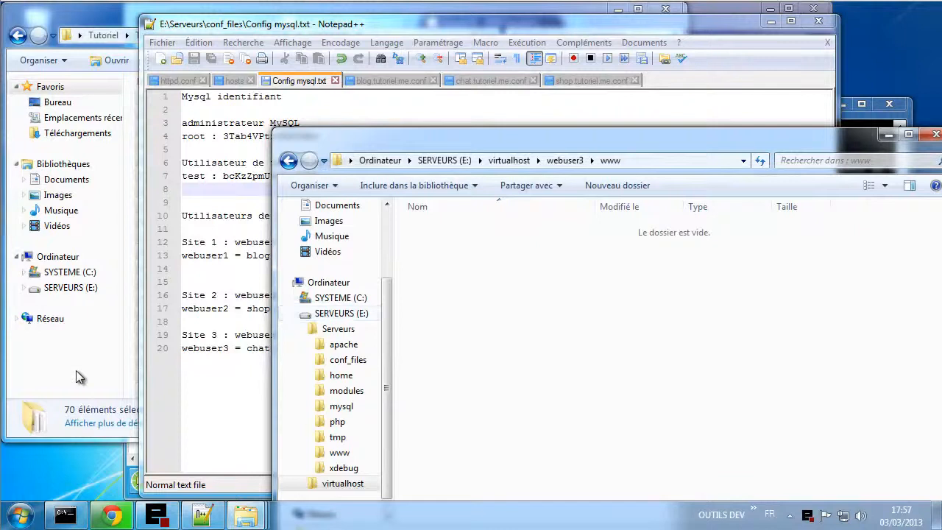
pyautogui.click(76, 370)
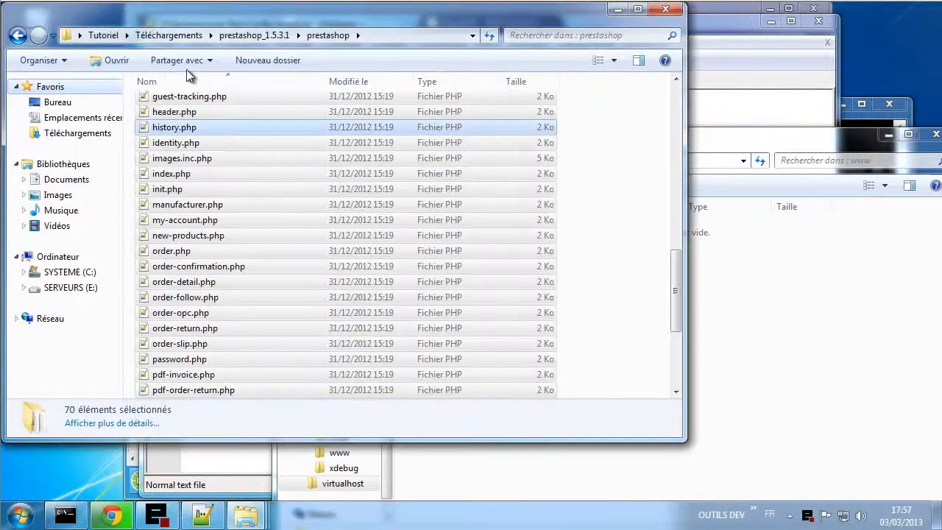
# - Extract oxwall-1.5.1.zip in Téléchargements into an oxwall-1.5.1 folder with 7-Zip
pyautogui.click(166, 36)
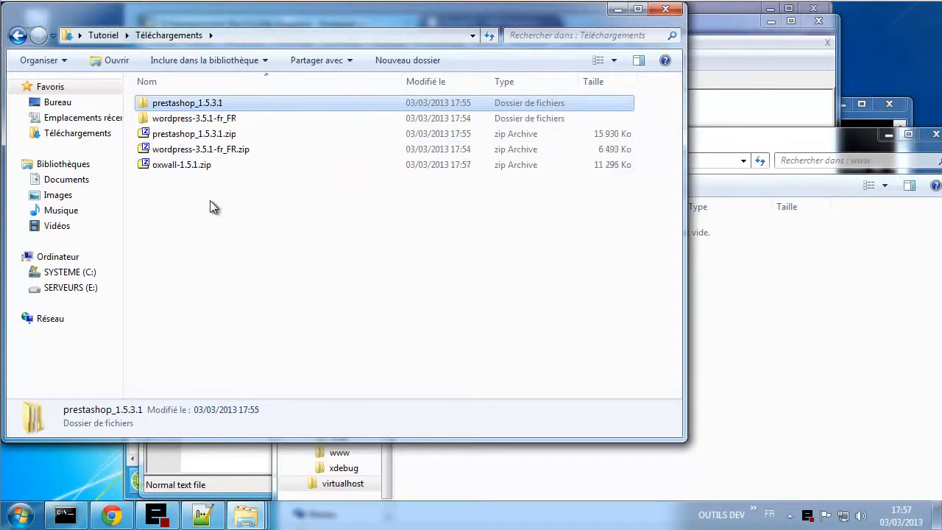
pyautogui.rightClick(189, 171)
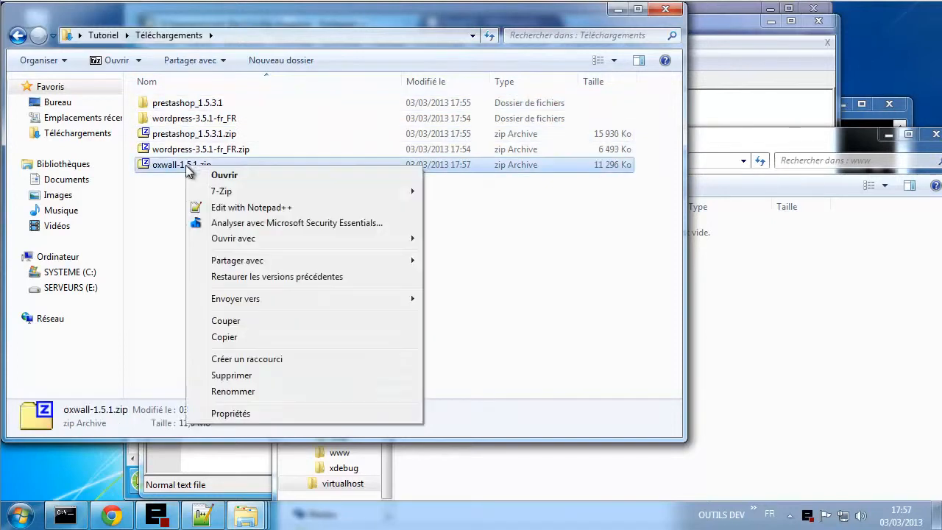
pyautogui.moveTo(311, 192)
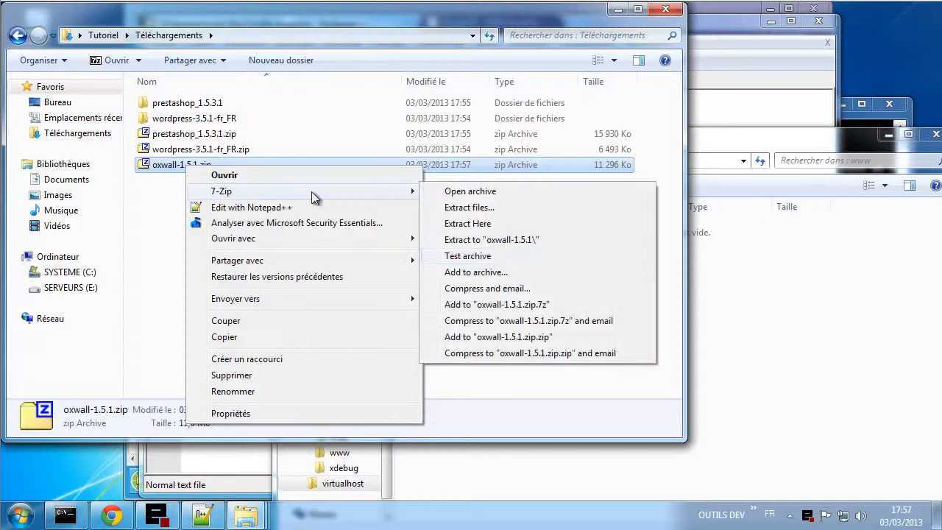
pyautogui.click(502, 240)
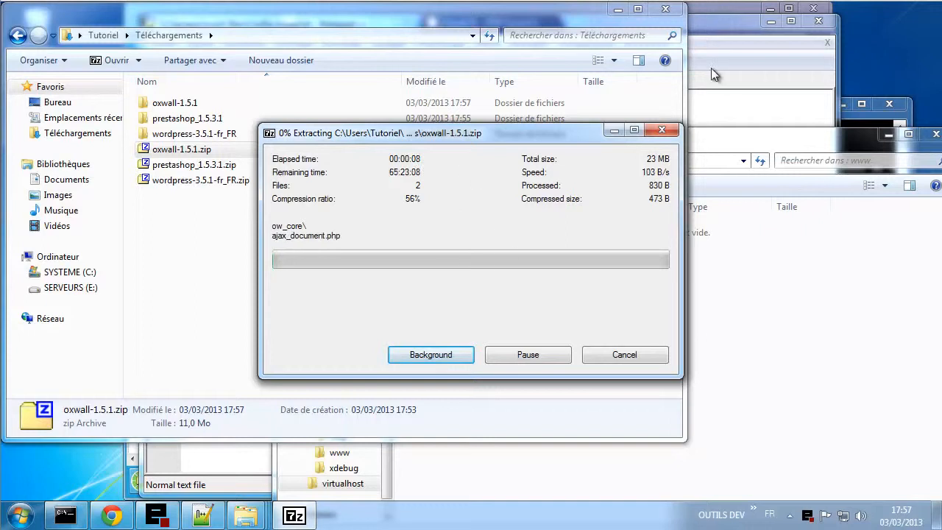
pyautogui.click(111, 515)
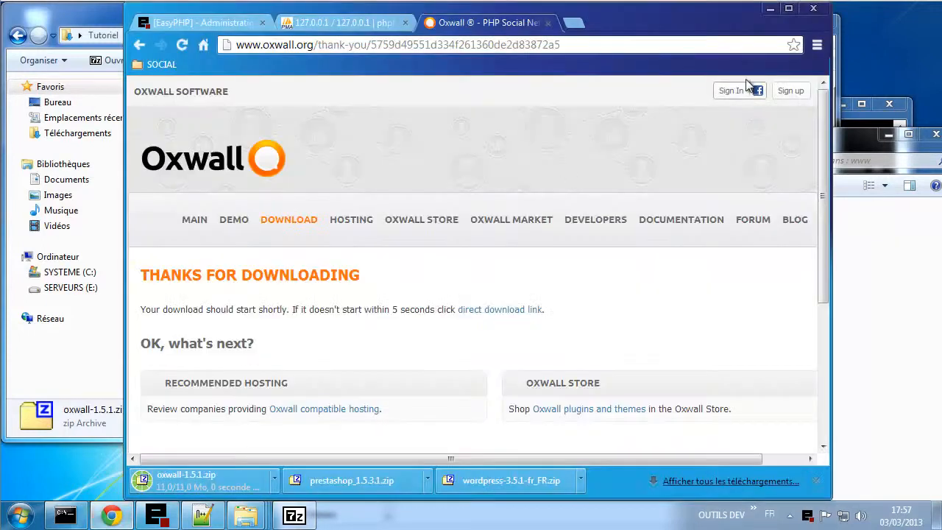
# - Open Chrome's bookmarks manager, then bring up webuser3's www folder holding the Oxwall files
pyautogui.click(816, 45)
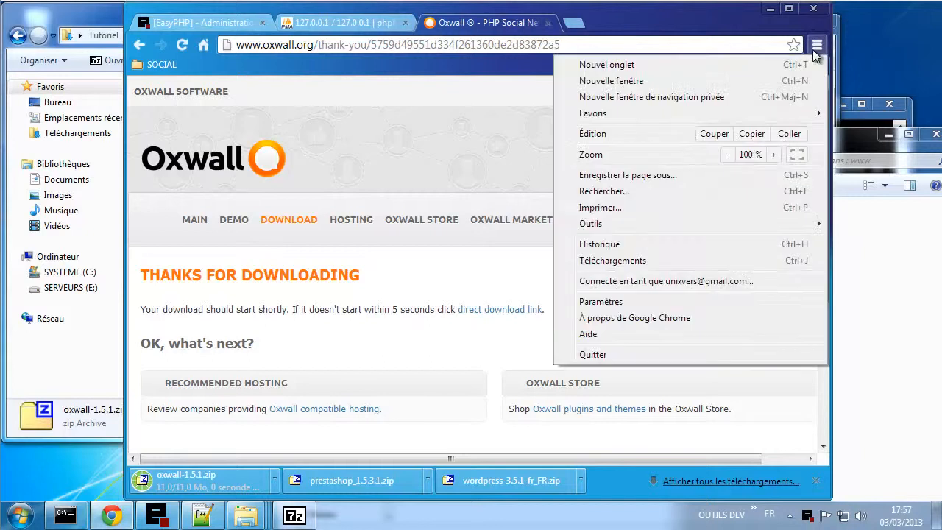
pyautogui.moveTo(598, 118)
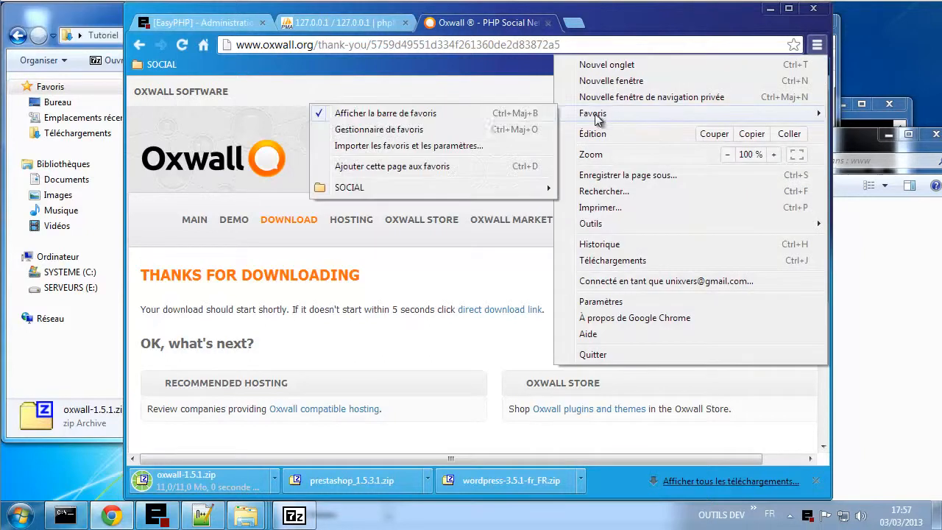
pyautogui.click(430, 131)
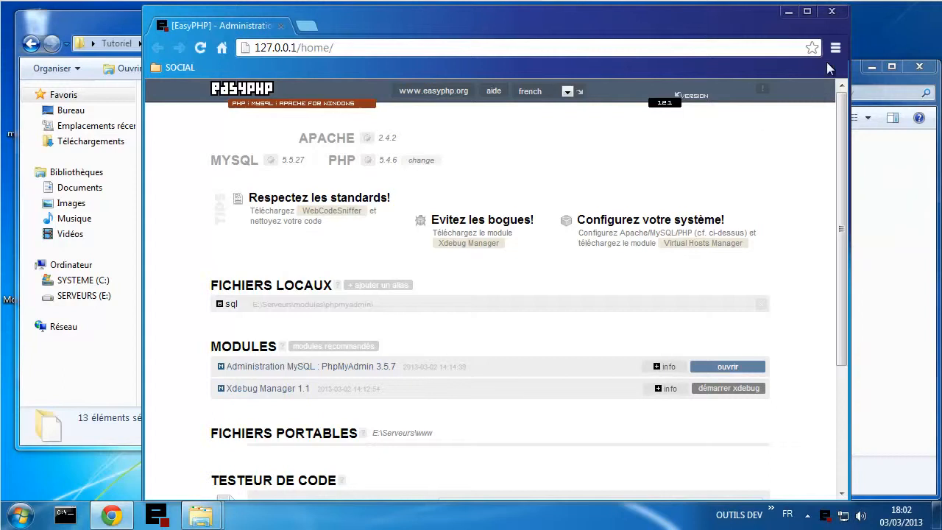
pyautogui.click(872, 317)
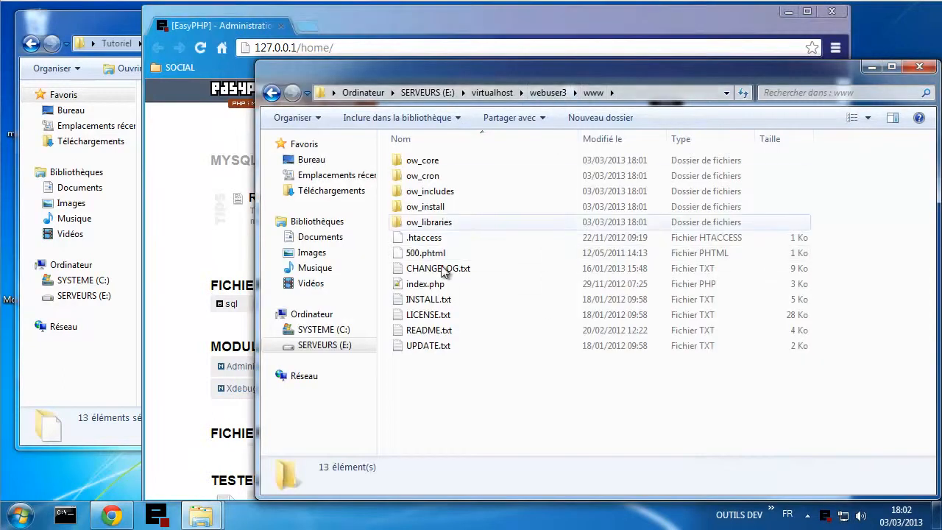
# - Send the three zip archives in Téléchargements to the Recycle Bin
pyautogui.click(83, 360)
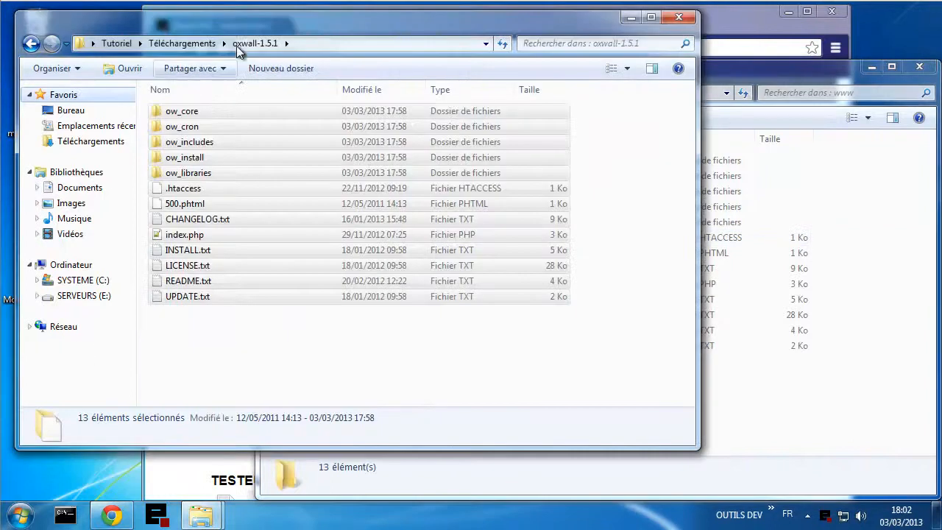
pyautogui.click(183, 44)
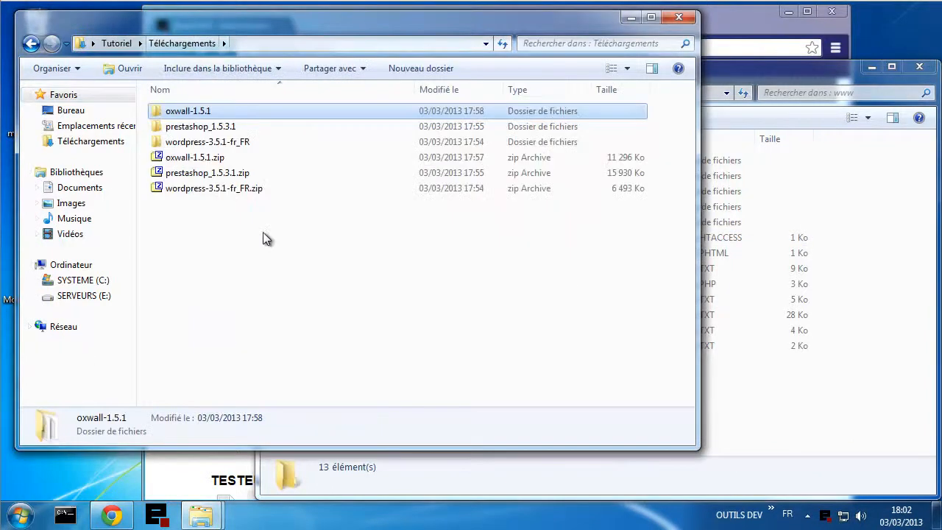
pyautogui.moveTo(251, 223); pyautogui.dragTo(195, 155)
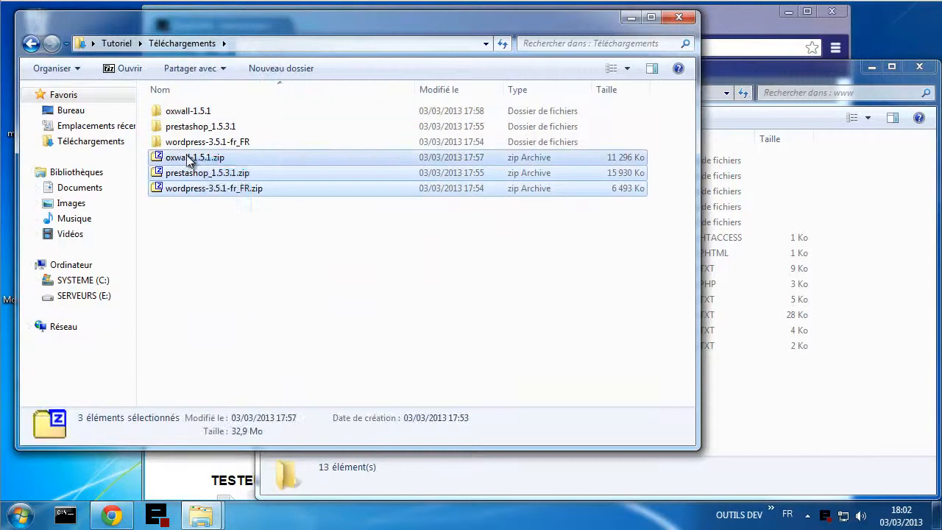
pyautogui.rightClick(188, 157)
pyautogui.click(232, 332)
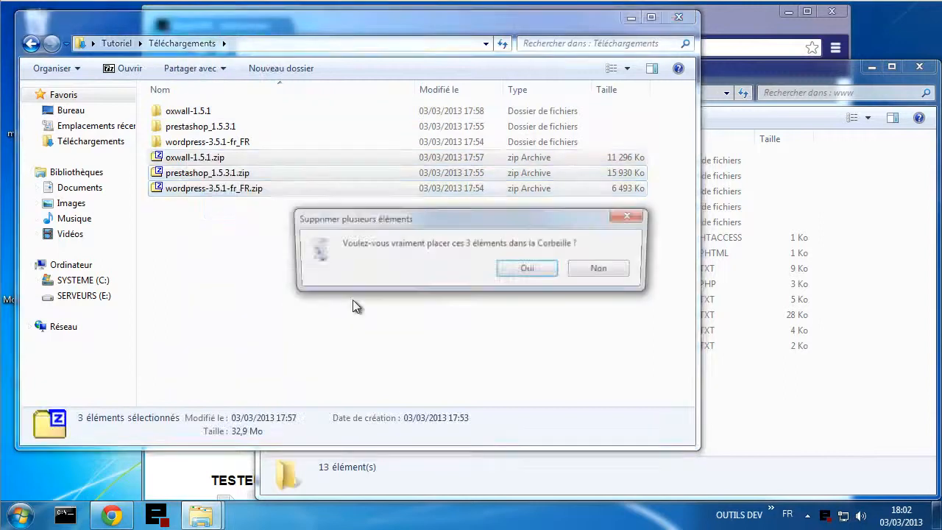
pyautogui.click(527, 269)
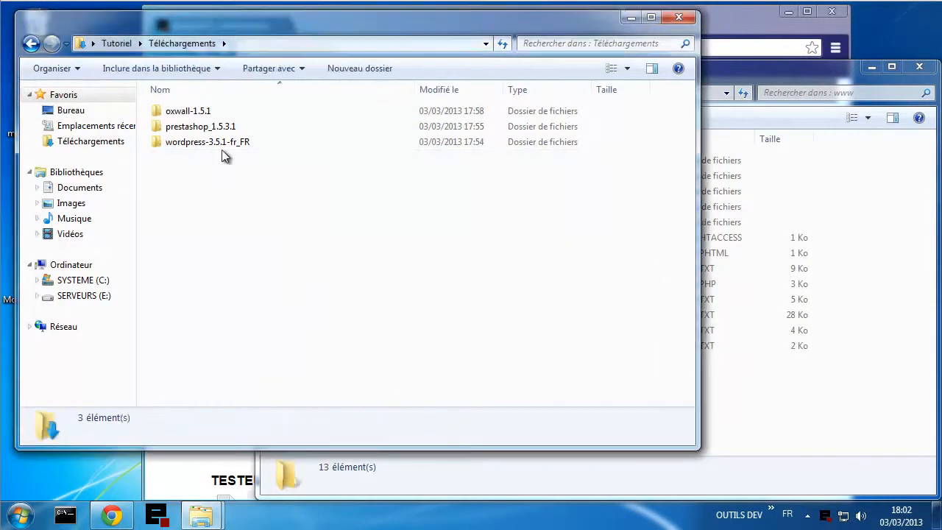
# - Close the Téléchargements window and minimise the virtualhost folder window
pyautogui.click(677, 16)
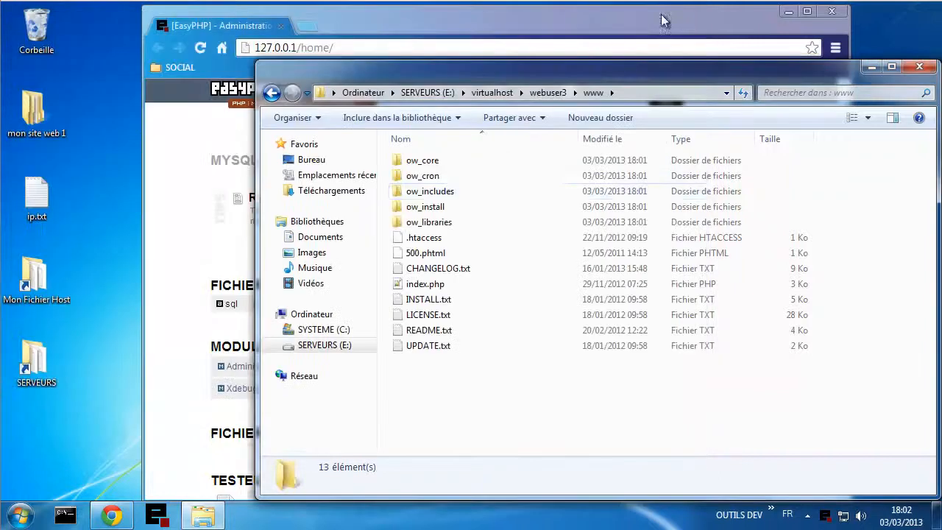
pyautogui.click(487, 92)
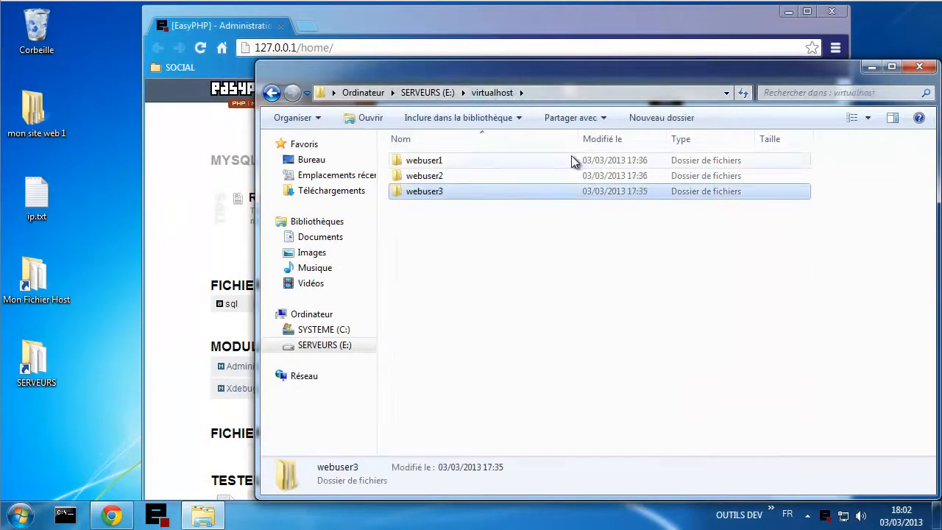
pyautogui.click(876, 69)
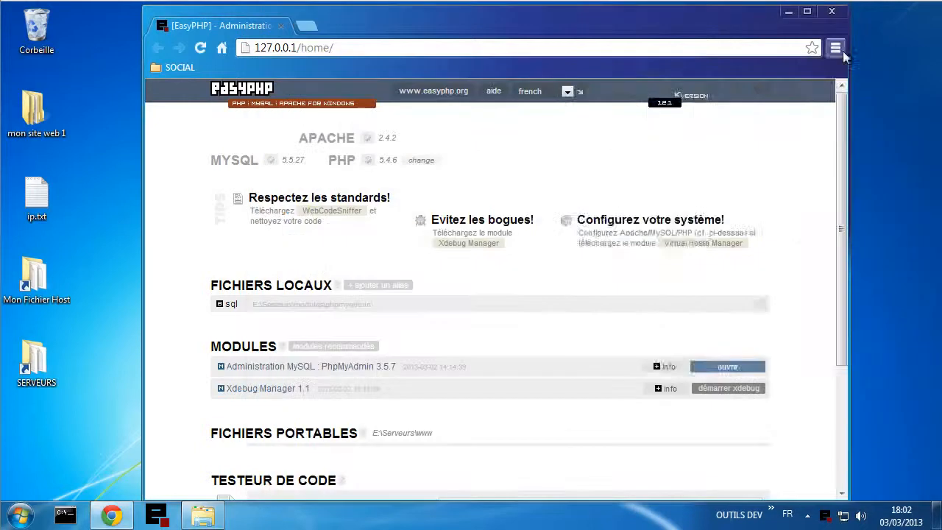
# - In the bookmarks manager, create a folder named 'My Site' on the bookmarks bar
pyautogui.click(836, 49)
pyautogui.moveTo(688, 116)
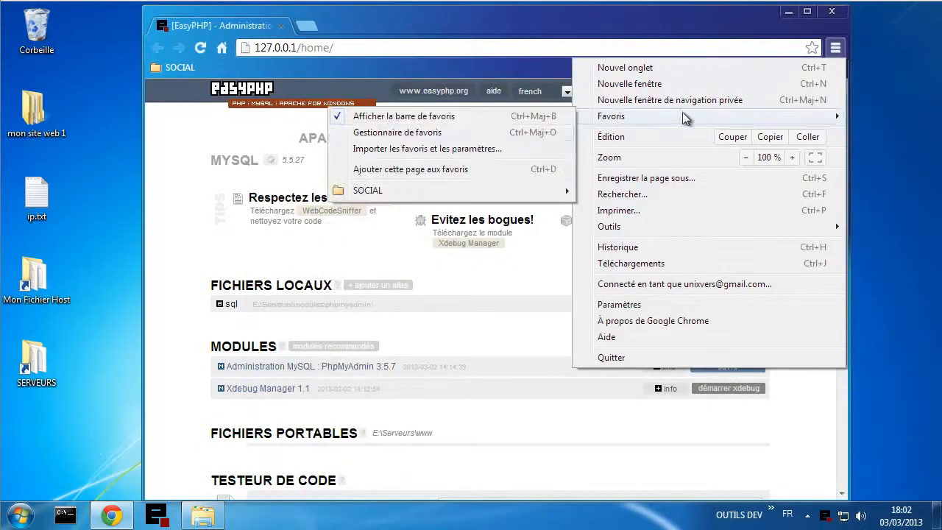
pyautogui.click(439, 136)
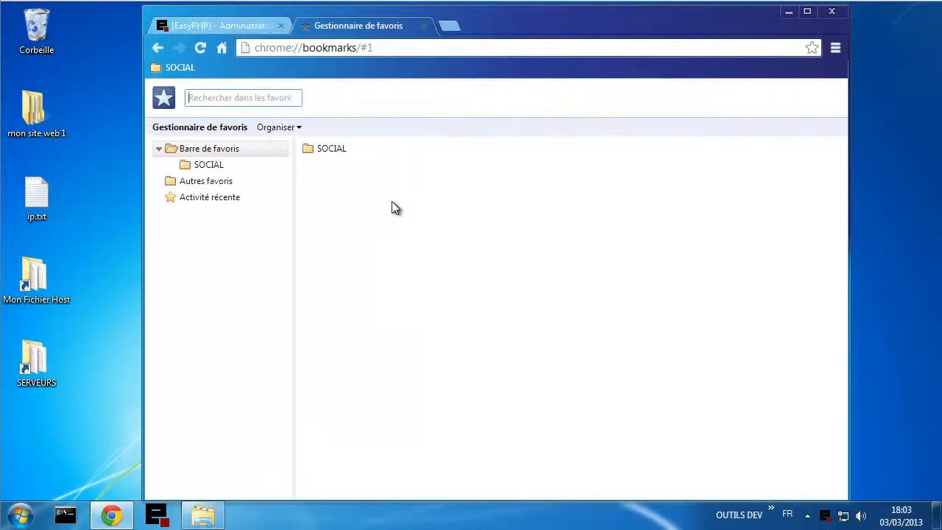
pyautogui.rightClick(362, 197)
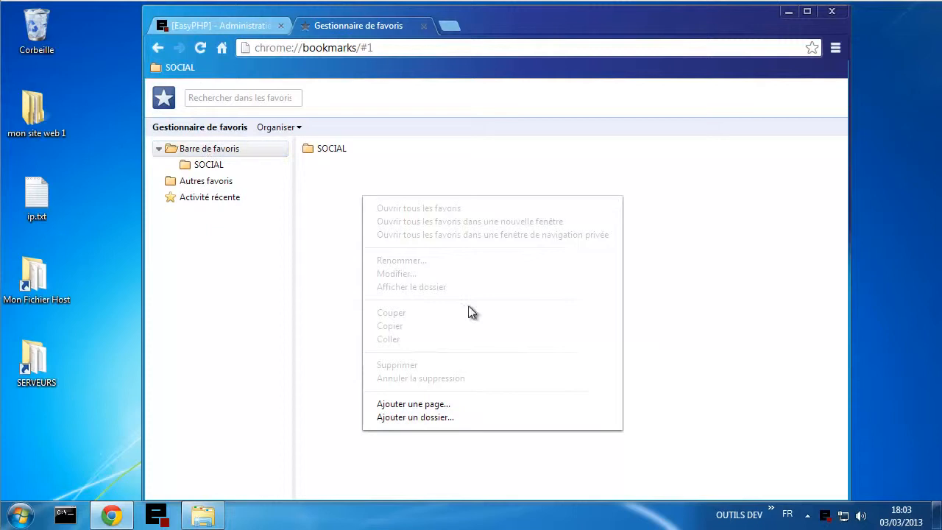
pyautogui.click(416, 418)
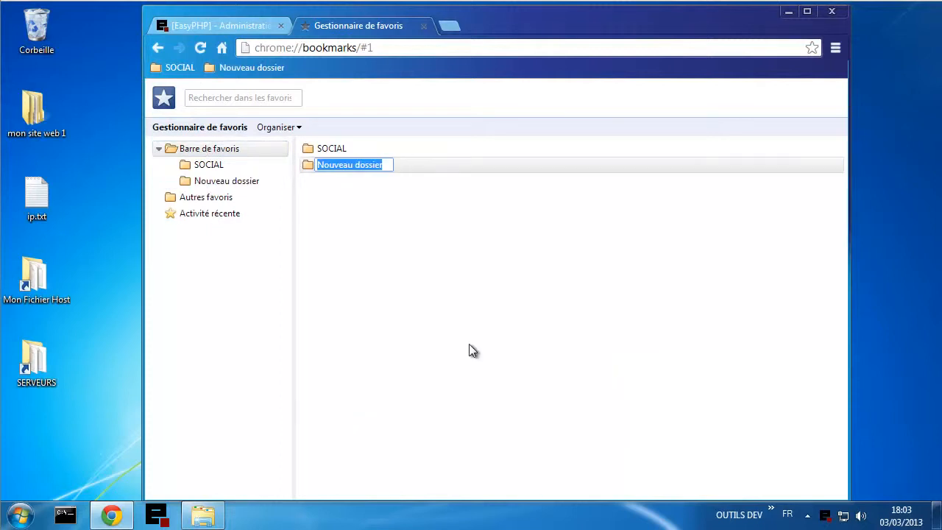
pyautogui.write('My Site')
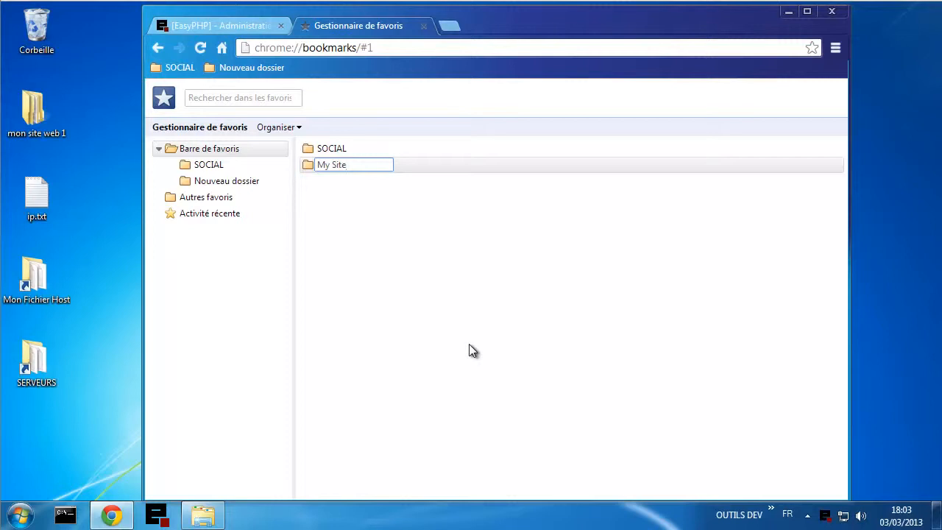
pyautogui.press('Return')
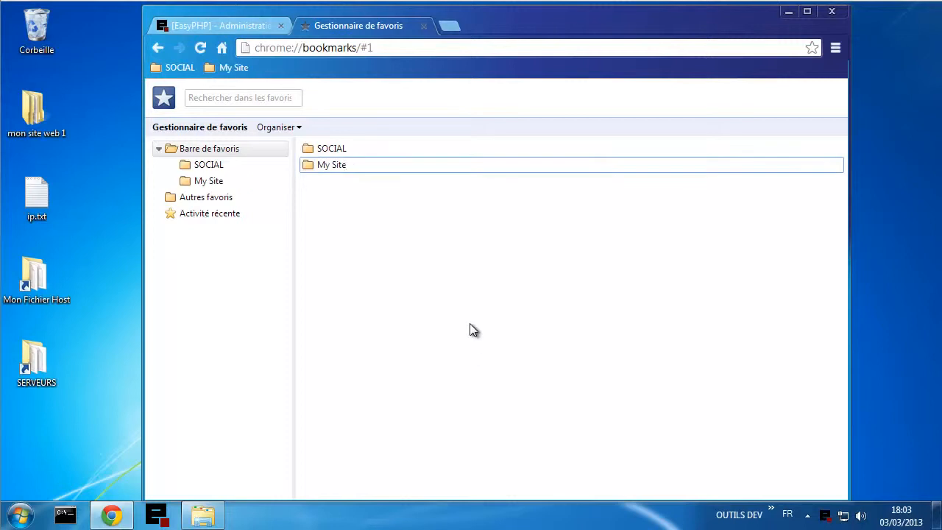
# - In My Site, add a Blog bookmark pointing to blog.tutoriel.me
pyautogui.doubleClick(339, 165)
pyautogui.rightClick(346, 164)
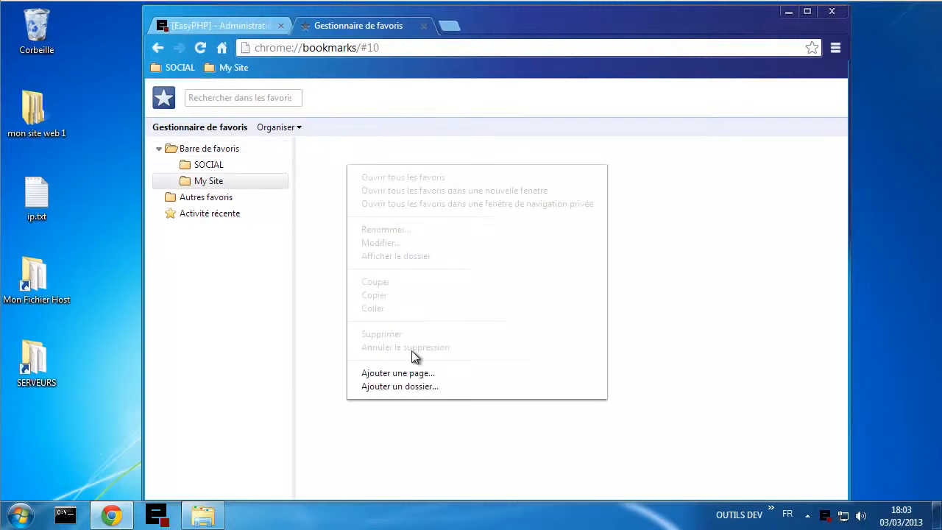
pyautogui.click(392, 374)
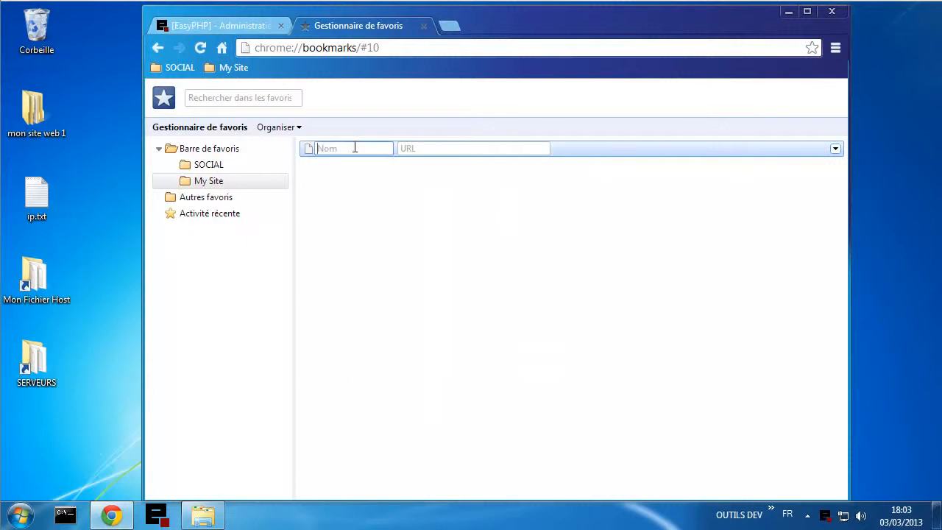
pyautogui.write('Blog')
pyautogui.click(417, 146)
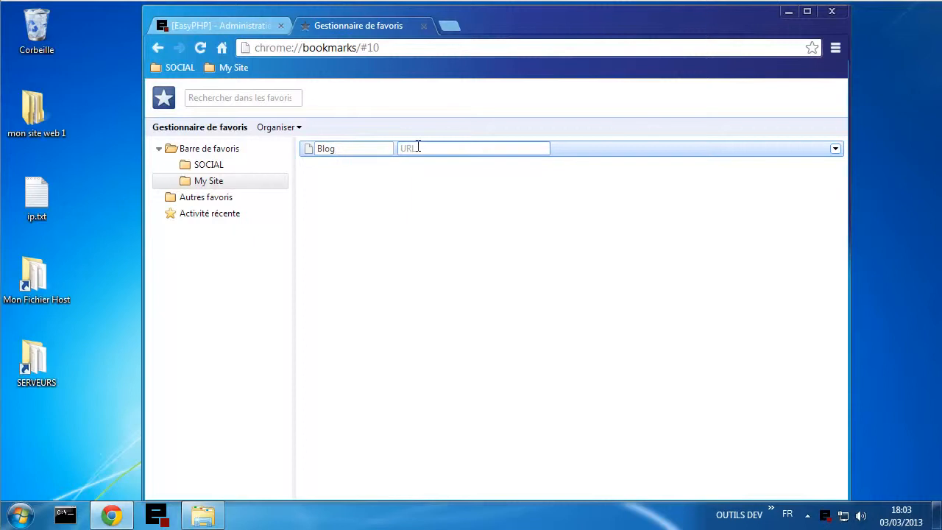
pyautogui.write('blog.tutoriel.me')
pyautogui.moveTo(473, 149); pyautogui.dragTo(420, 154)
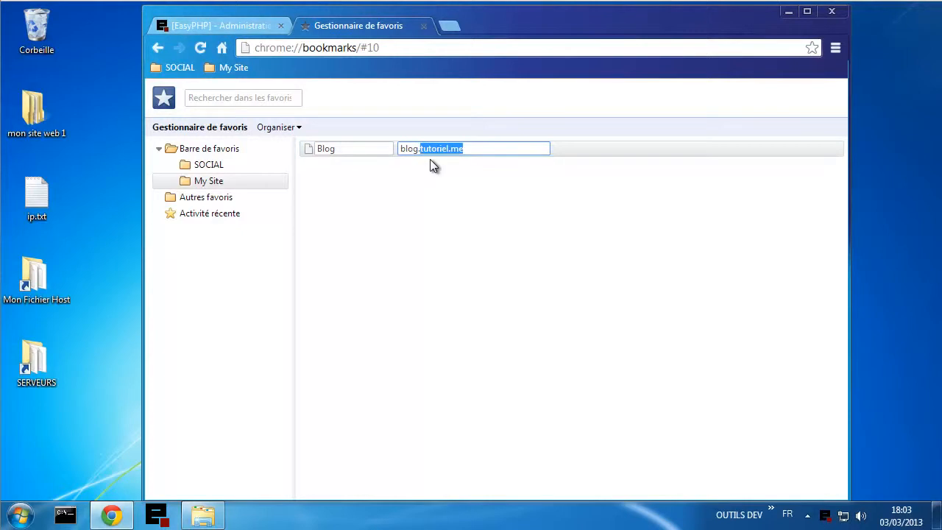
pyautogui.press('Return')
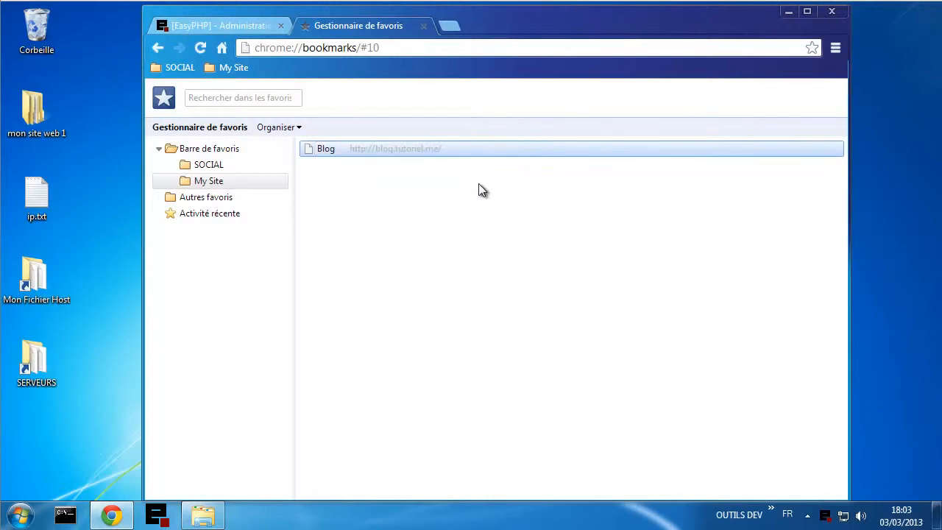
pyautogui.click(478, 190)
# - Add a Chat bookmark for chat.tutoriel.me
pyautogui.rightClick(356, 185)
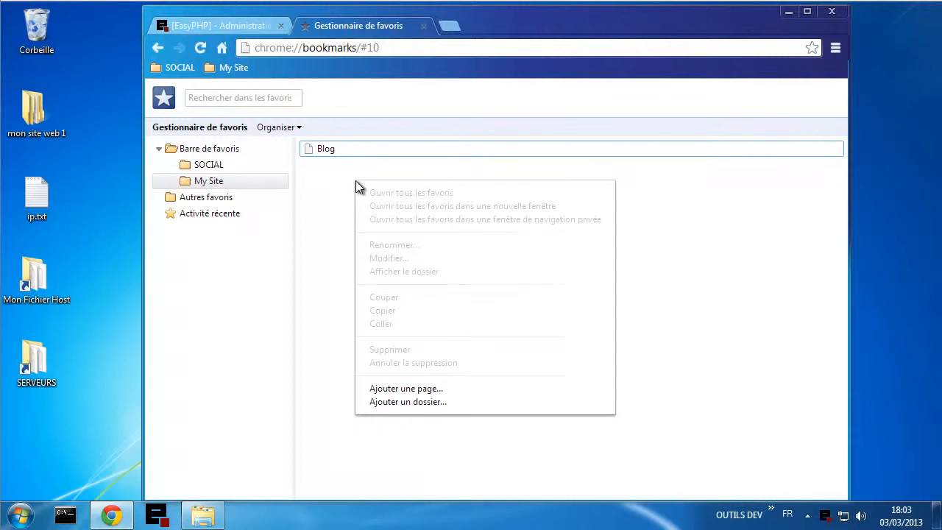
pyautogui.click(425, 388)
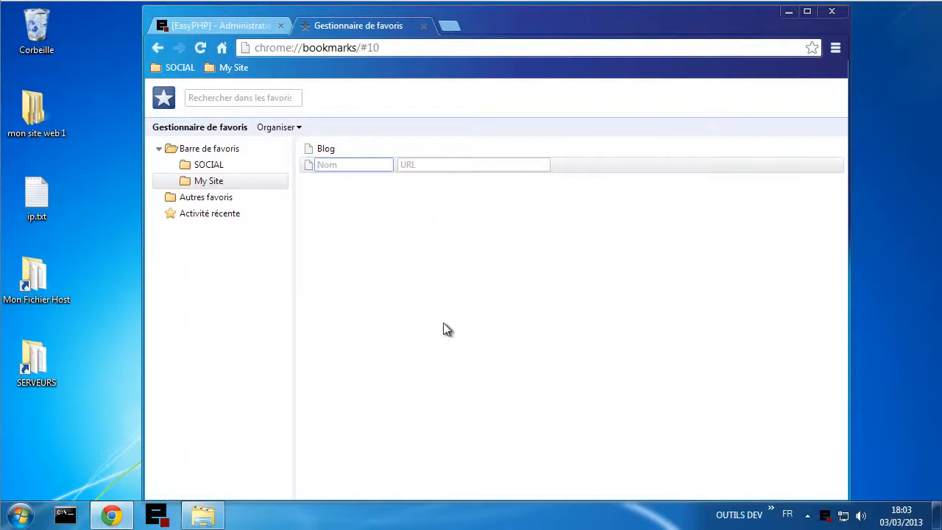
pyautogui.write('Chat')
pyautogui.press('Tab')
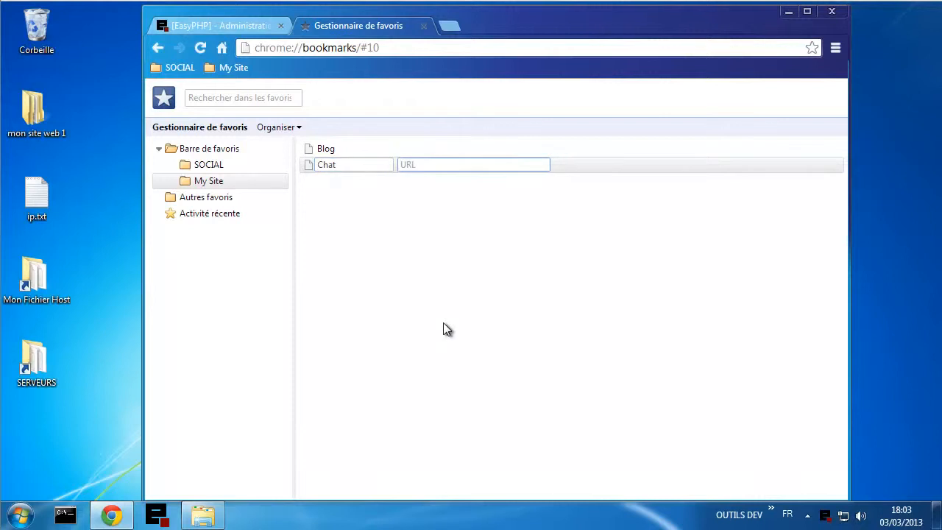
pyautogui.write('chat.tutoriel.me')
pyautogui.press('Return')
# - Add a Shop bookmark for shop.tutoriel.me and view the folder's contents
pyautogui.rightClick(416, 268)
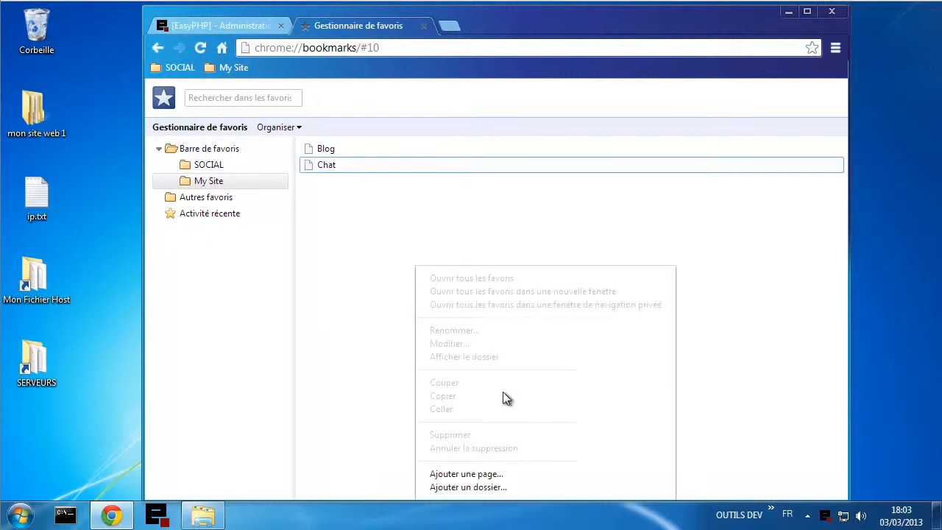
pyautogui.click(486, 474)
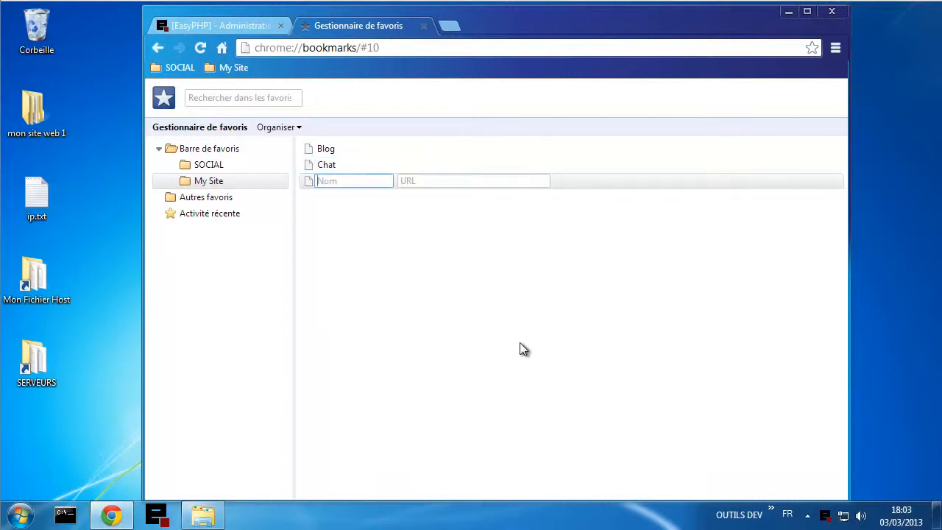
pyautogui.write('Shop')
pyautogui.press('Tab')
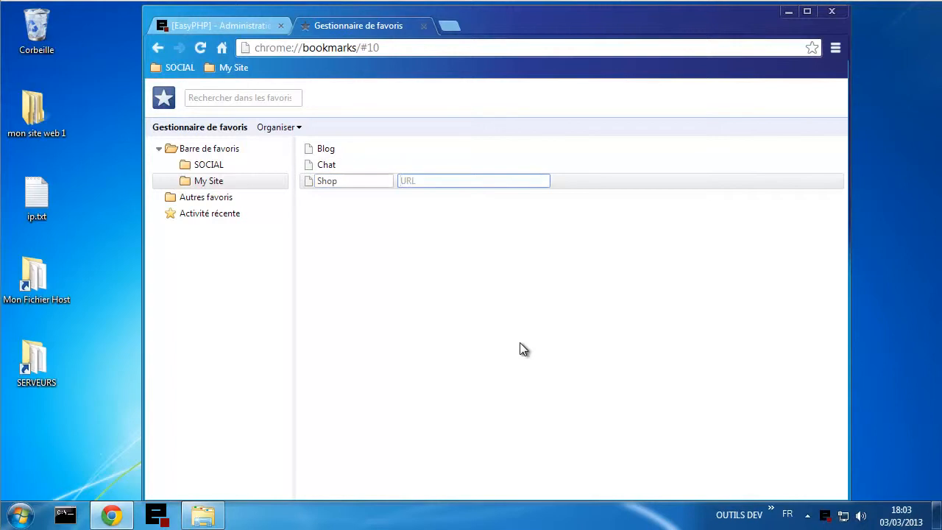
pyautogui.write('shop.tutoriel.me')
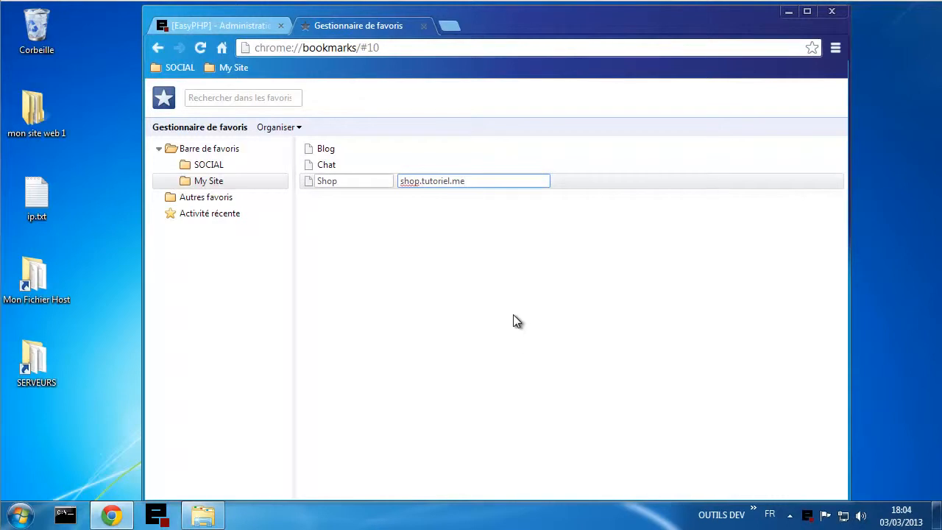
pyautogui.press('Return')
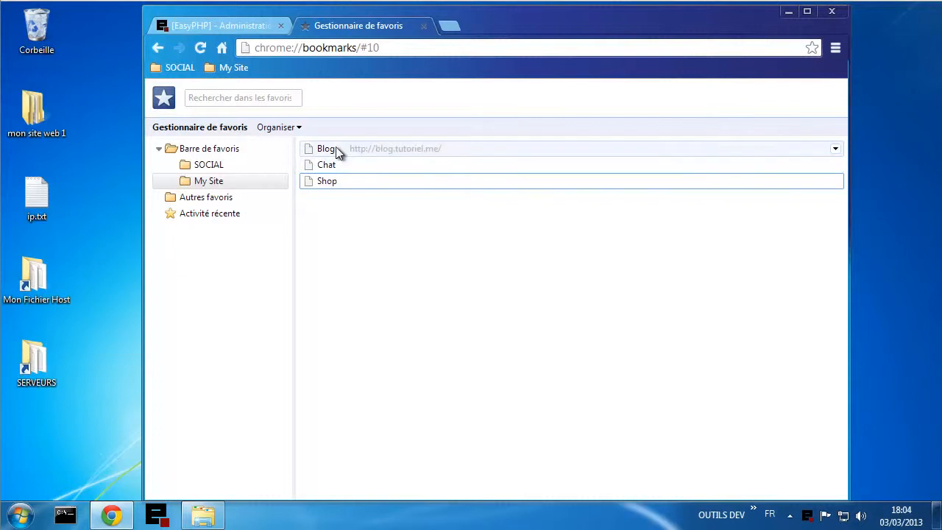
pyautogui.click(237, 69)
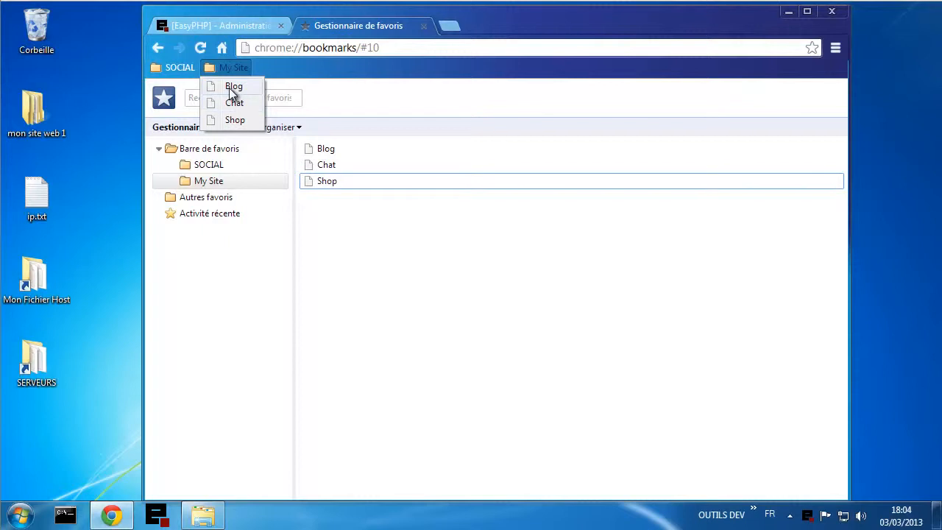
# - Open blog.tutoriel.me from the My Site bookmark and note the missing wp-config.php notice
pyautogui.click(231, 88)
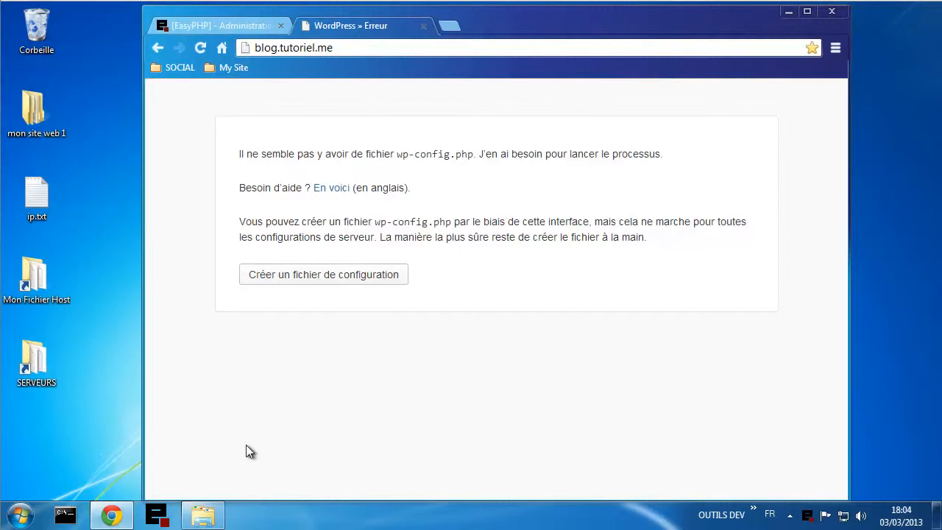
pyautogui.moveTo(376, 222); pyautogui.dragTo(451, 223)
pyautogui.click(380, 378)
pyautogui.click(207, 513)
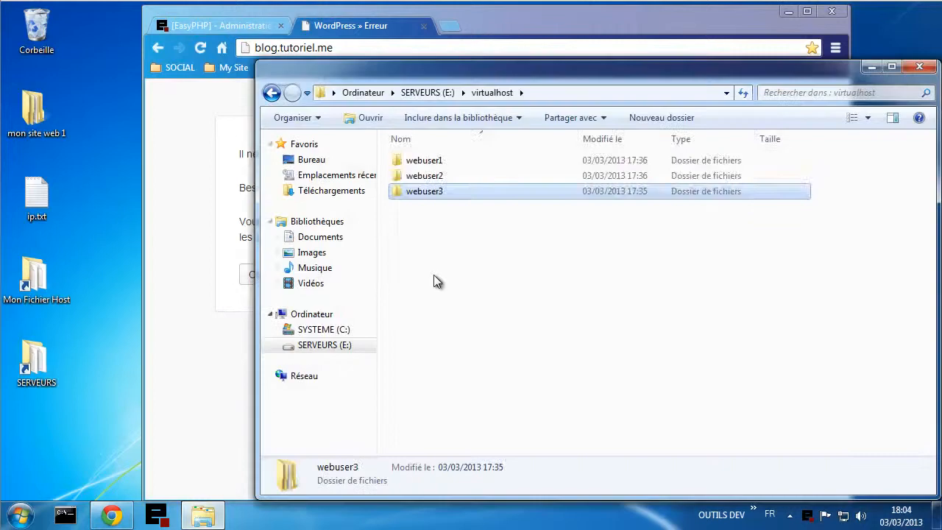
# - Open webuser1's www folder in Explorer to view the WordPress files
pyautogui.doubleClick(426, 160)
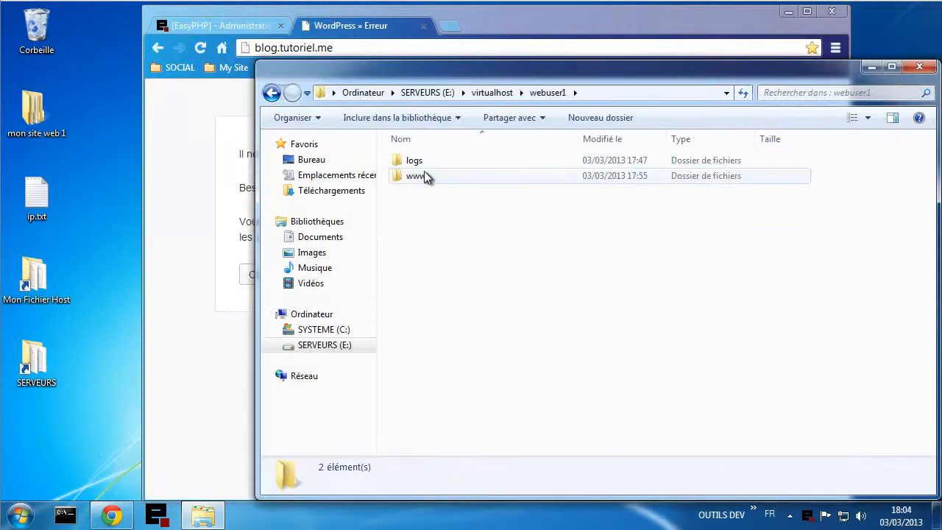
pyautogui.doubleClick(417, 176)
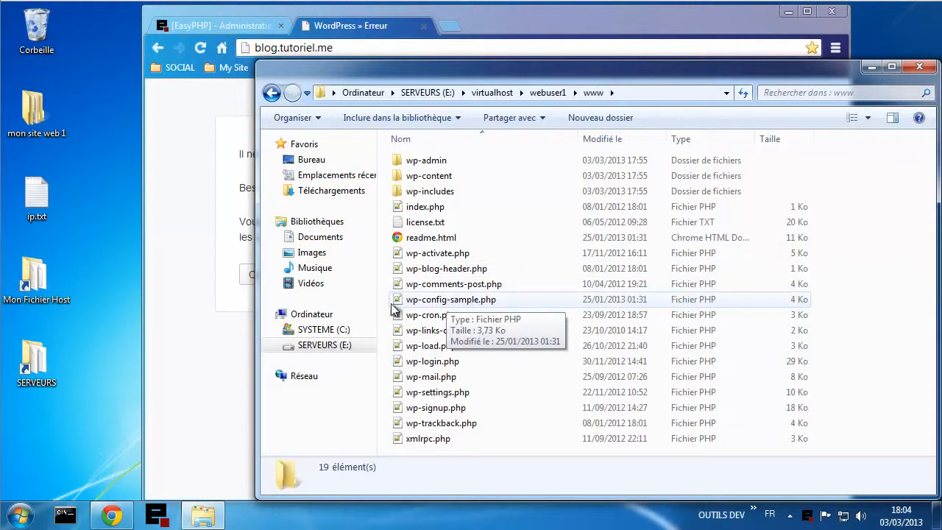
pyautogui.click(212, 343)
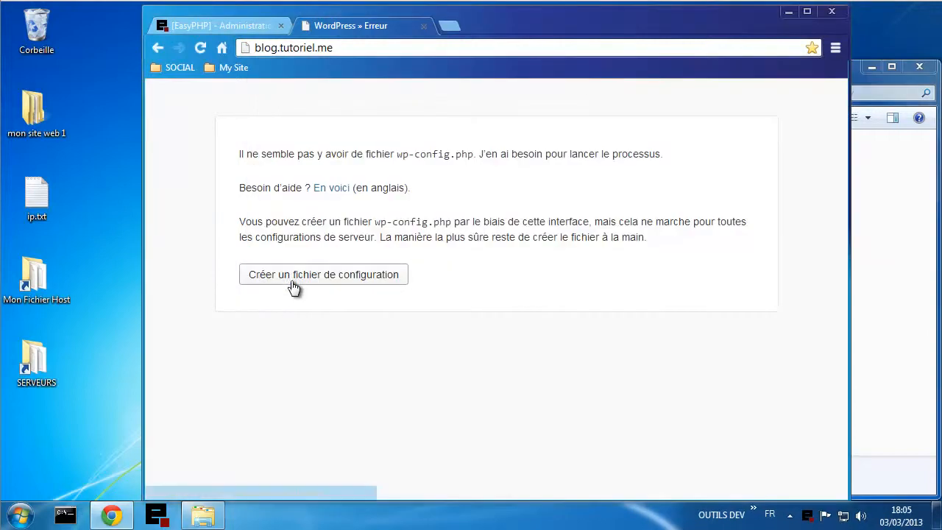
# - Start creating the WordPress configuration file and refresh the www folder listing
pyautogui.click(294, 280)
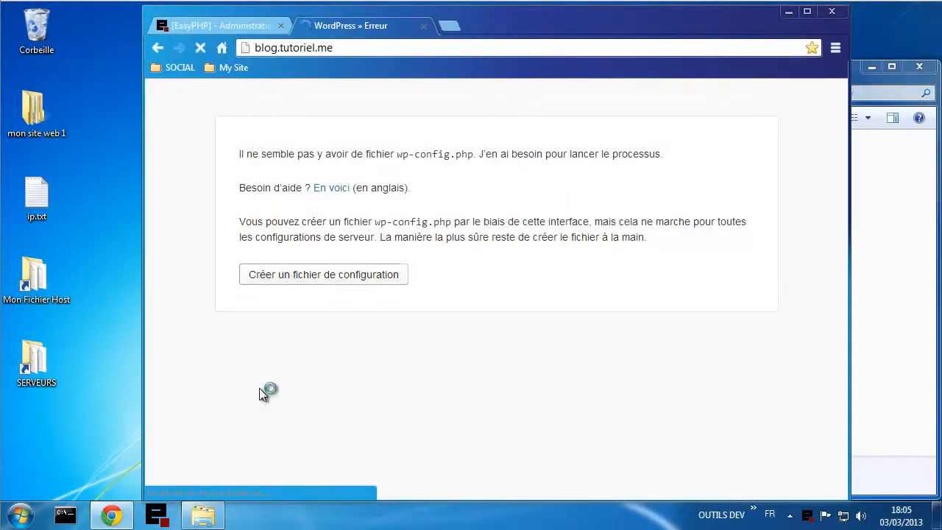
pyautogui.click(895, 386)
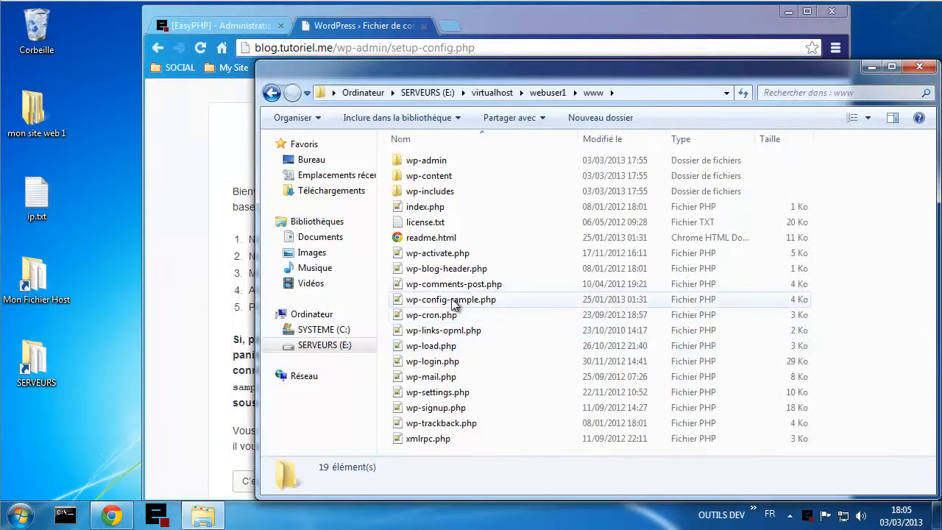
pyautogui.click(743, 94)
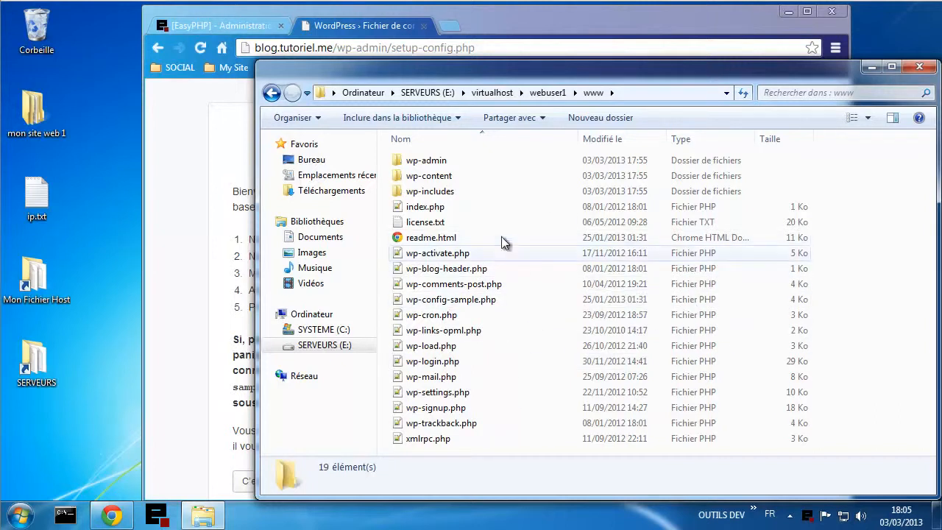
pyautogui.click(184, 321)
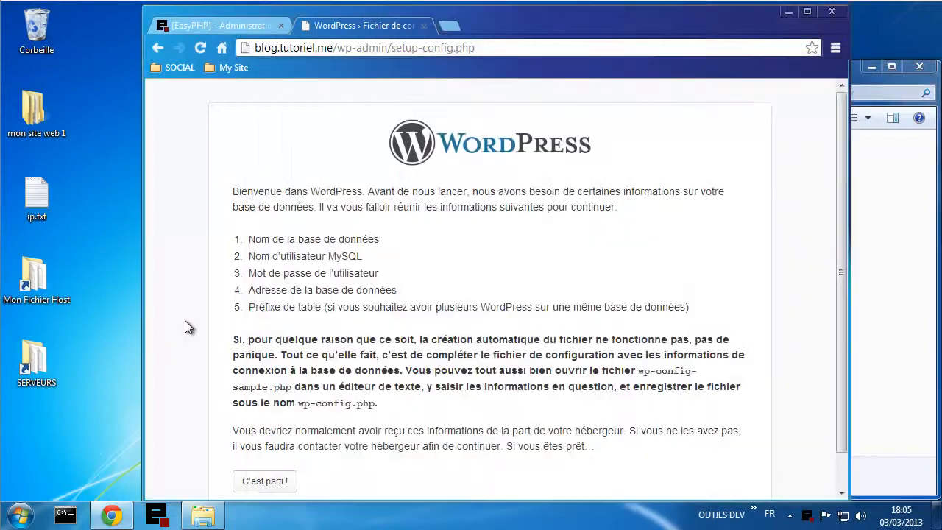
# - Begin database setup, replacing 'wordpress' with webuser1 as database name and the default MySQL username
pyautogui.scroll(-1, 429, 266)
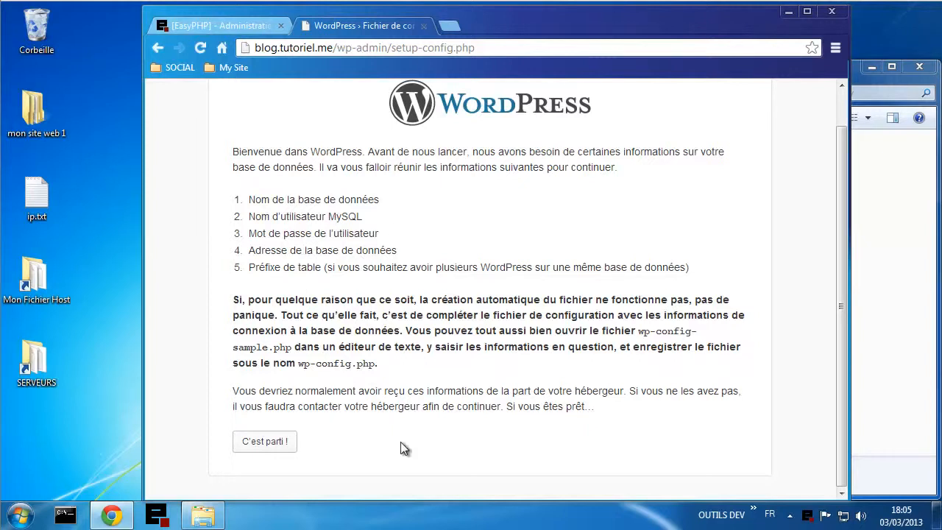
pyautogui.click(279, 451)
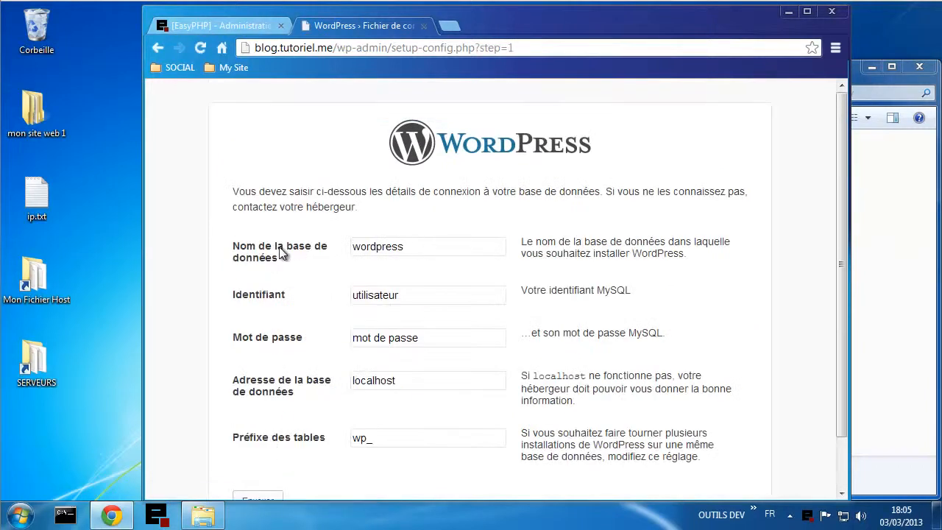
pyautogui.moveTo(461, 250); pyautogui.dragTo(329, 251)
pyautogui.write('we')
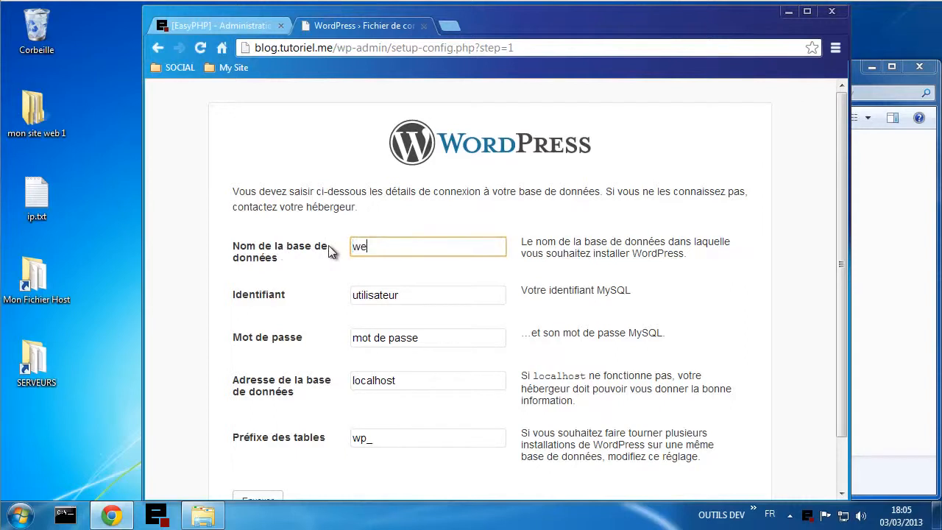
pyautogui.write('buser1')
pyautogui.moveTo(415, 246); pyautogui.dragTo(322, 249)
pyautogui.hotkey('ctrl', 'c')
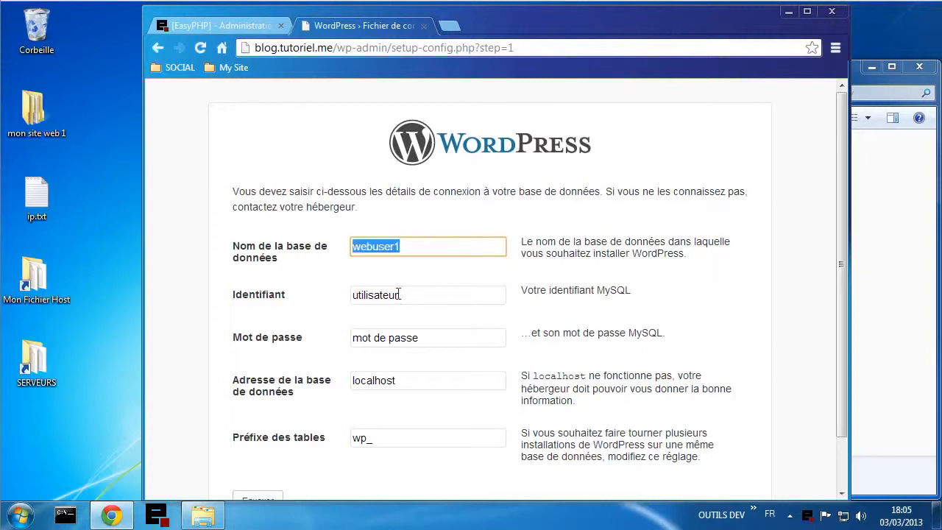
pyautogui.moveTo(438, 294); pyautogui.dragTo(237, 300)
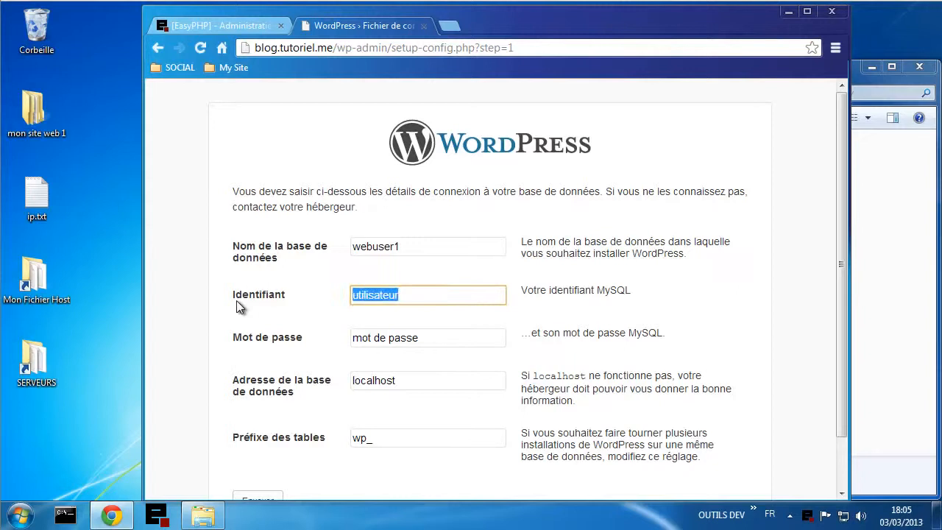
pyautogui.hotkey('ctrl', 'v')
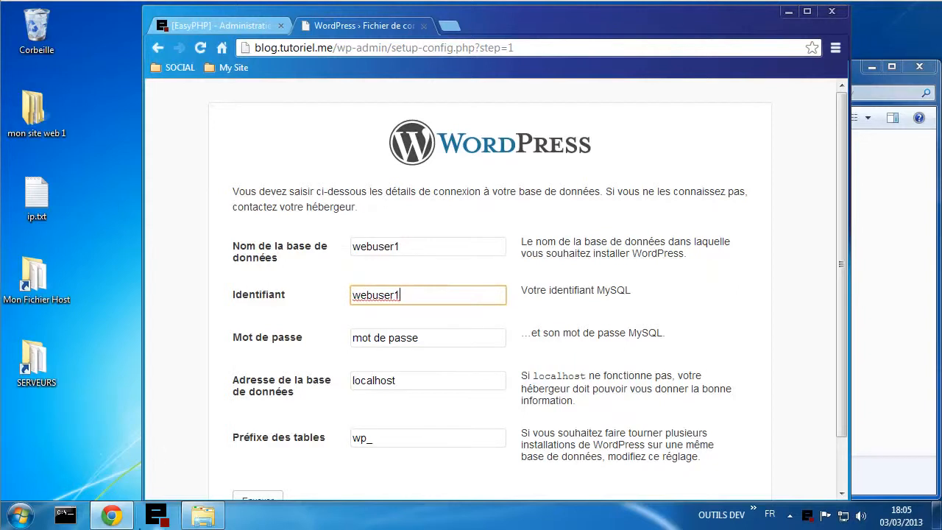
# - Open Config mysql.txt from SERVEURS (E:) > Serveurs > conf_files and copy webuser1's password
pyautogui.click(203, 515)
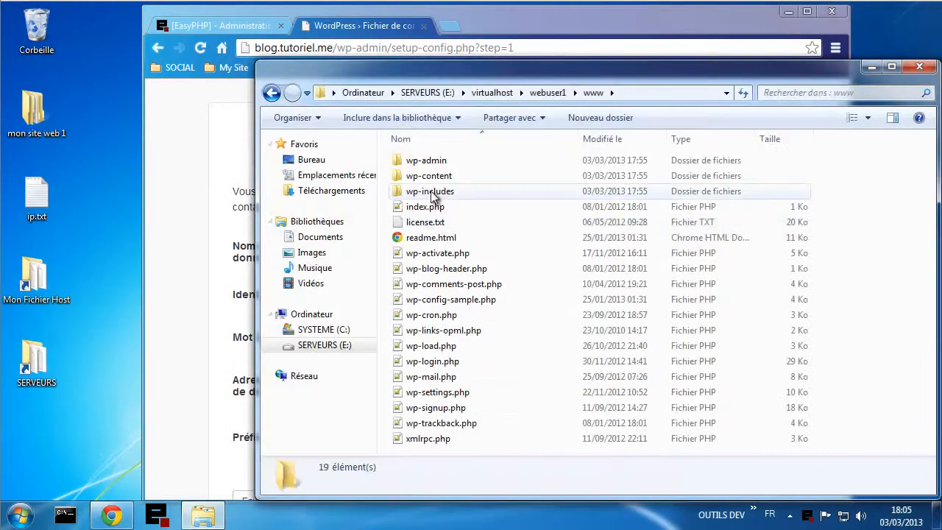
pyautogui.click(419, 94)
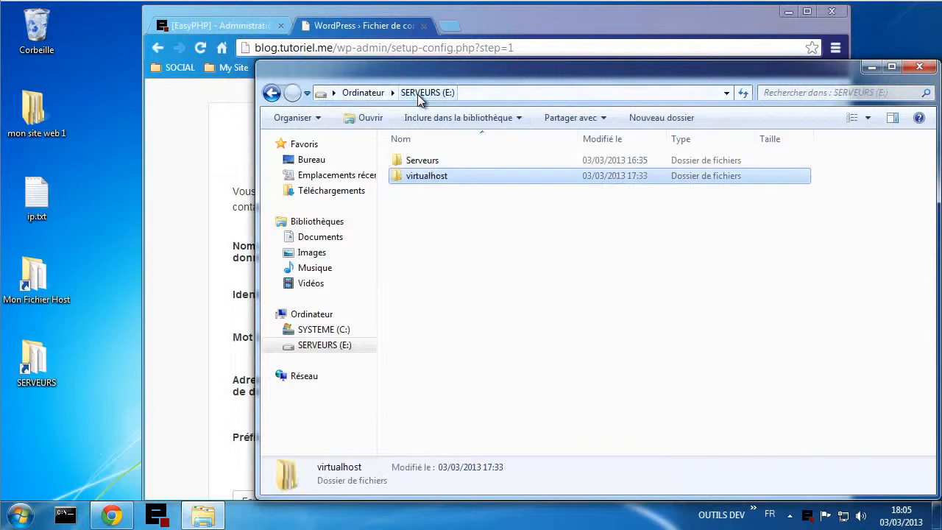
pyautogui.doubleClick(424, 160)
pyautogui.doubleClick(425, 177)
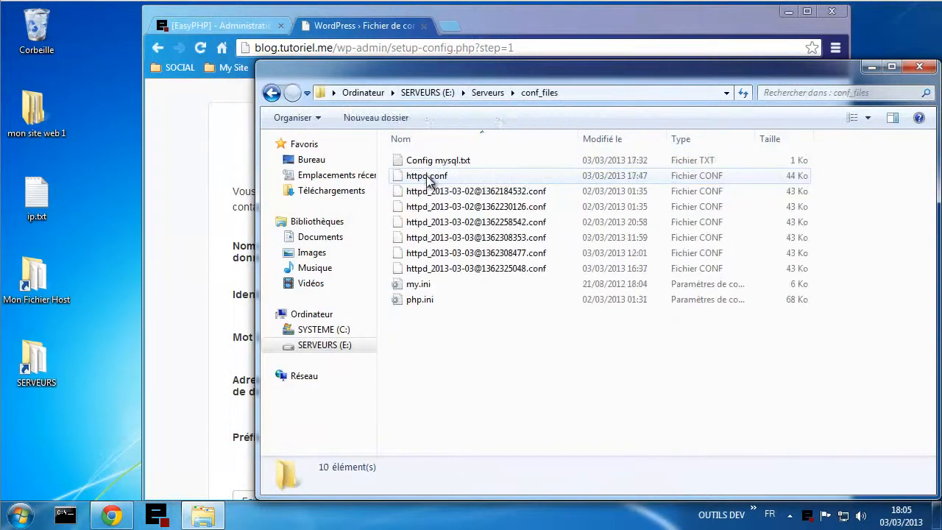
pyautogui.click(430, 161)
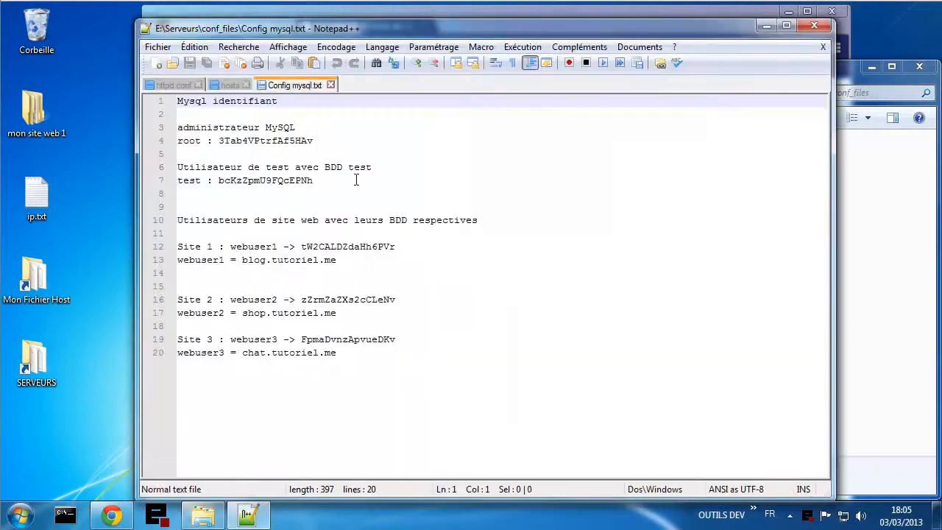
pyautogui.doubleClick(342, 247)
pyautogui.hotkey('ctrl', 'c')
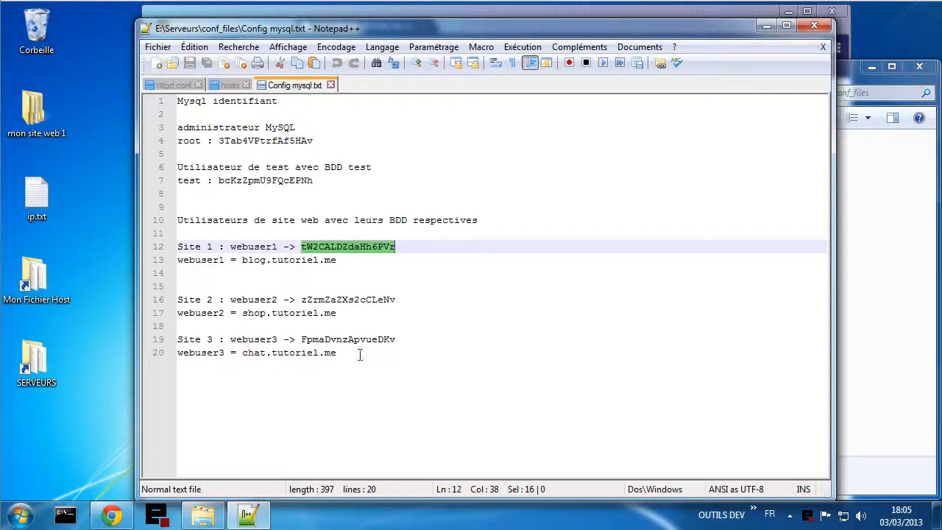
pyautogui.click(112, 515)
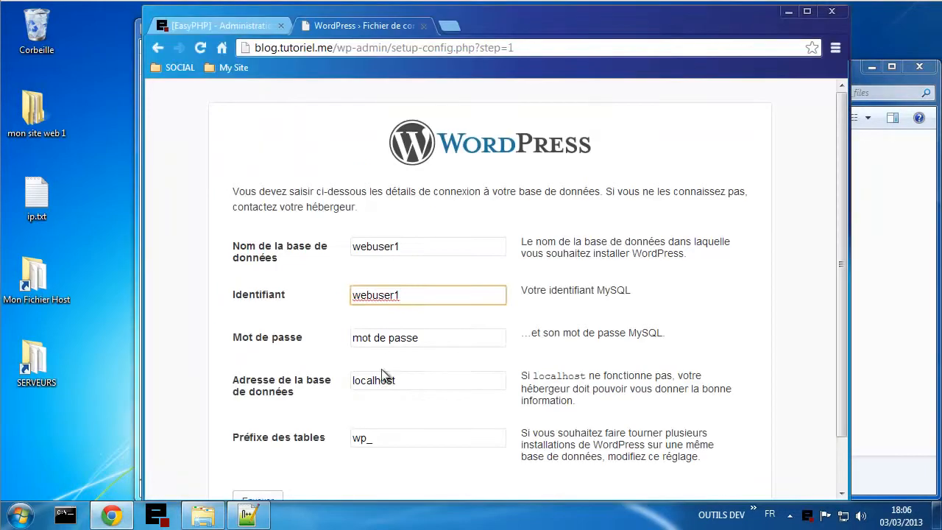
# - Paste webuser1's password, keep host localhost and prefix wp_, and submit the database form
pyautogui.press('Tab')
pyautogui.hotkey('ctrl', 'v')
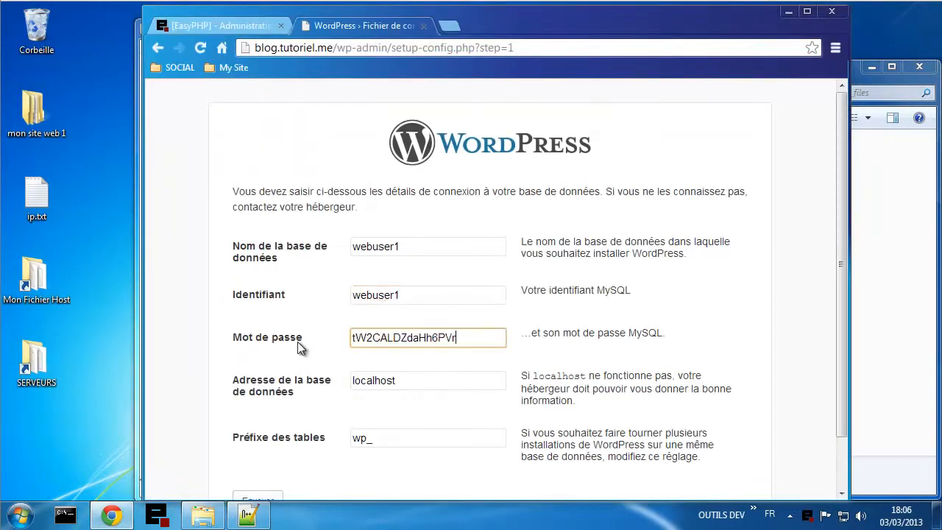
pyautogui.click(428, 384)
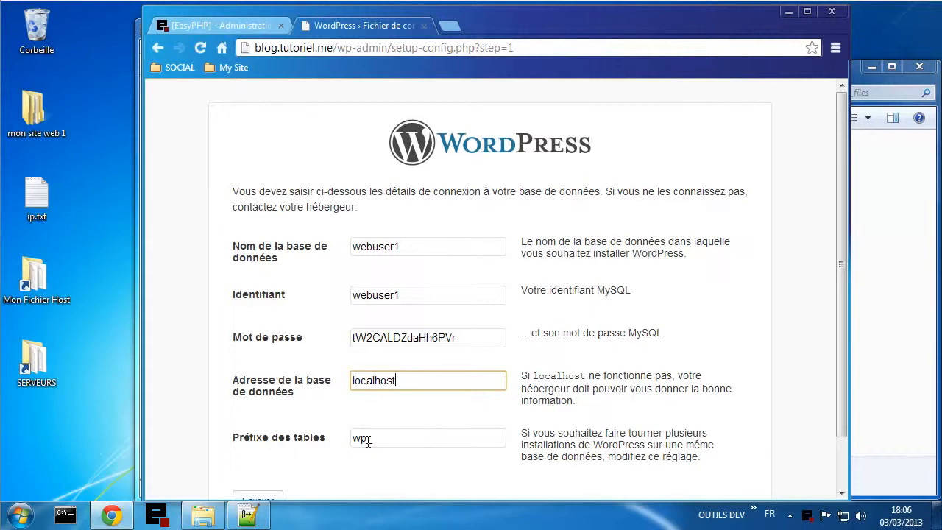
pyautogui.click(377, 462)
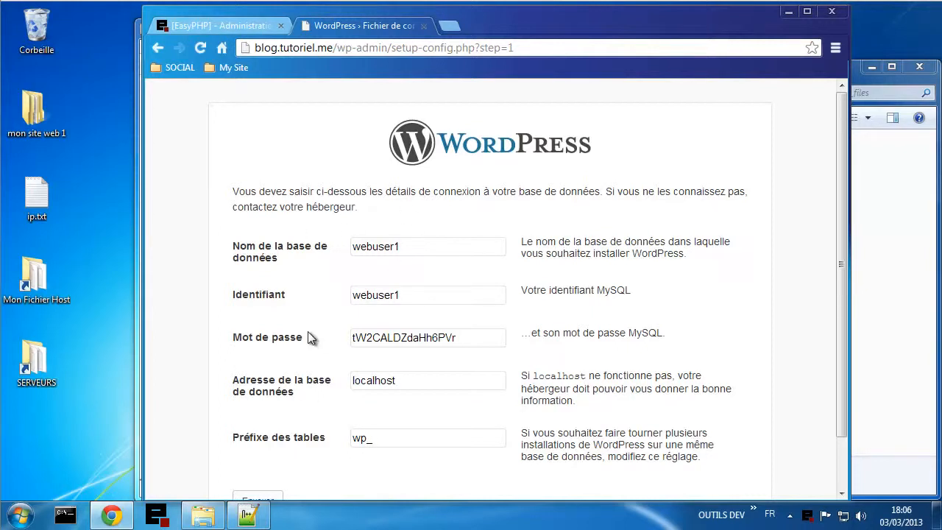
pyautogui.scroll(-2, 228, 305)
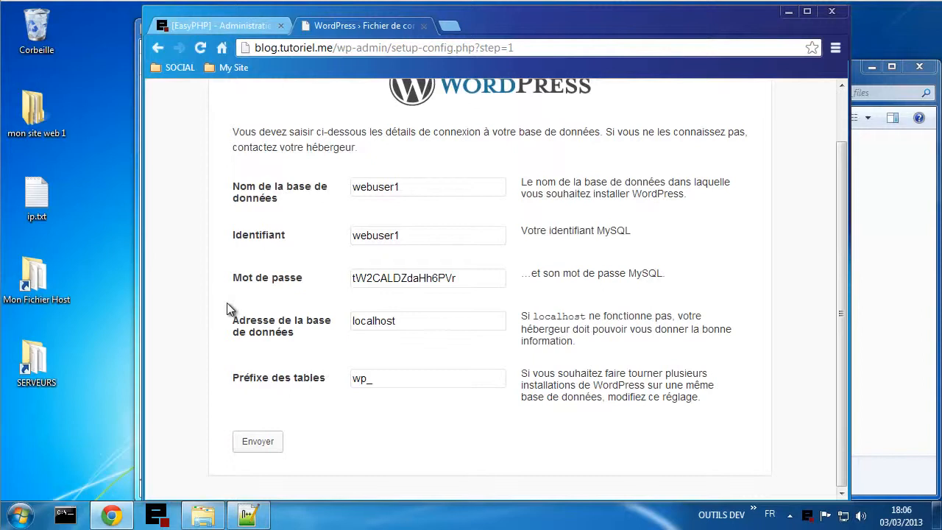
pyautogui.click(262, 443)
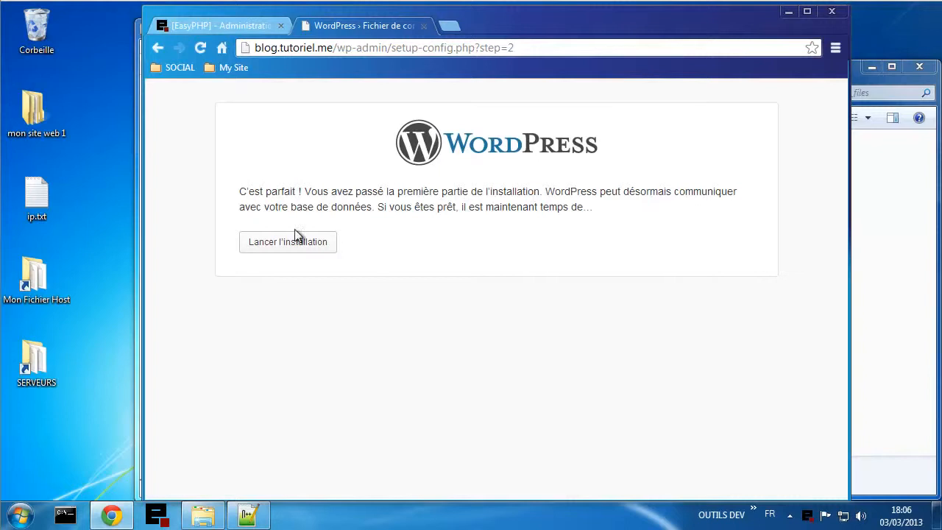
# - Launch the WordPress installation, then open phpMyAdmin from EasyPHP and log in as root
pyautogui.click(273, 248)
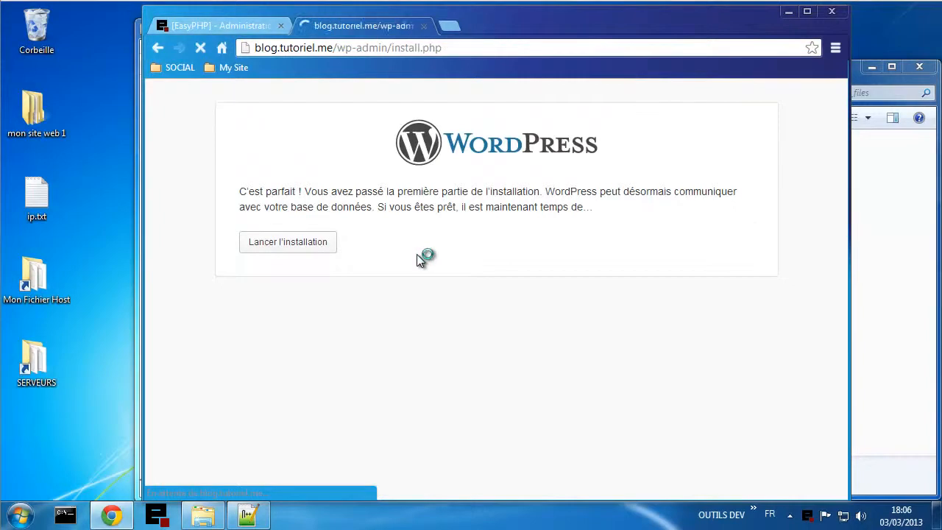
pyautogui.click(215, 26)
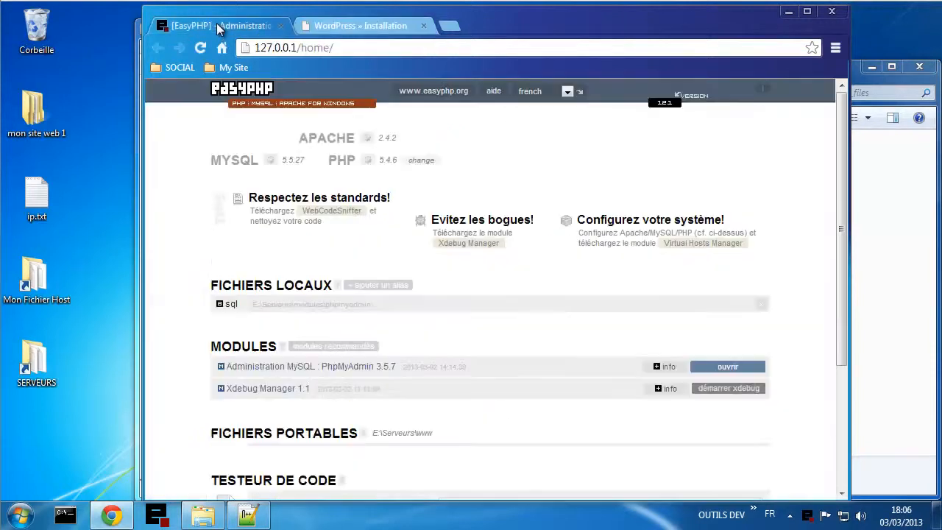
pyautogui.click(732, 368)
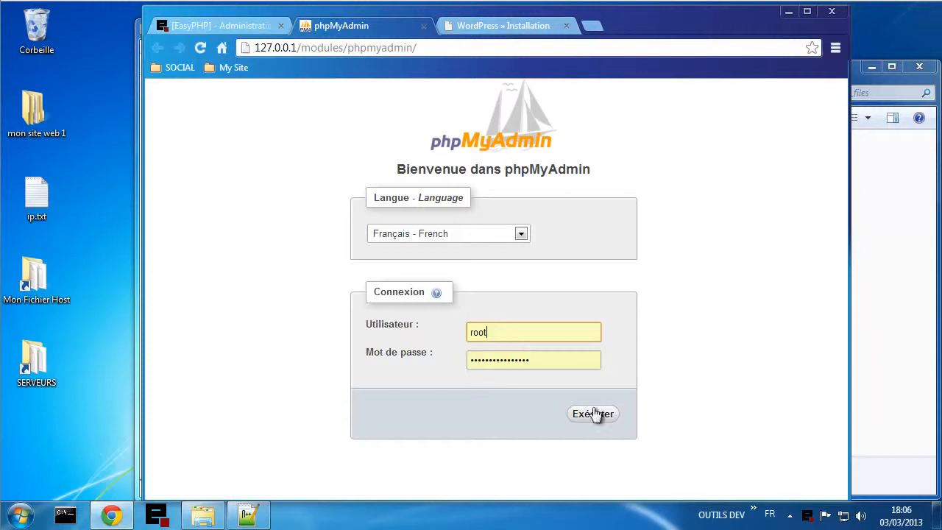
pyautogui.click(594, 414)
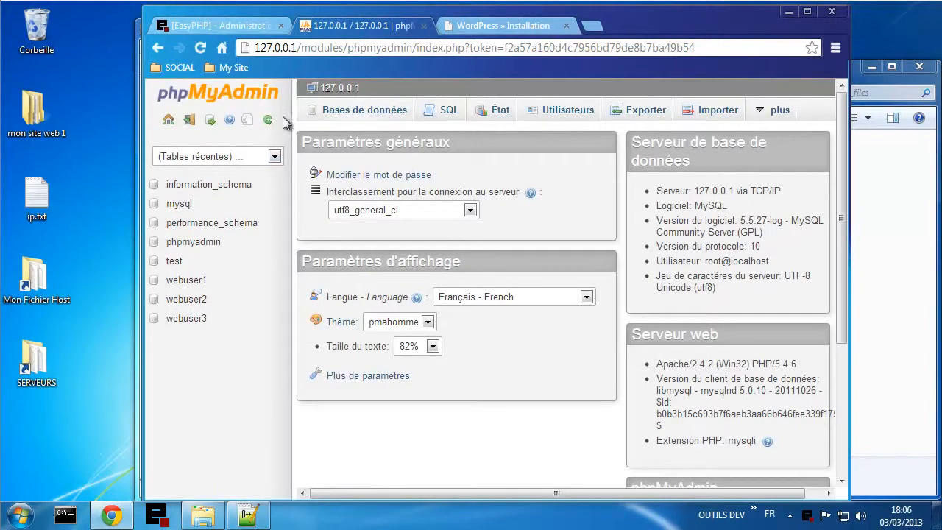
# - Log out and log back into phpMyAdmin as webuser1 with the pasted password
pyautogui.click(191, 123)
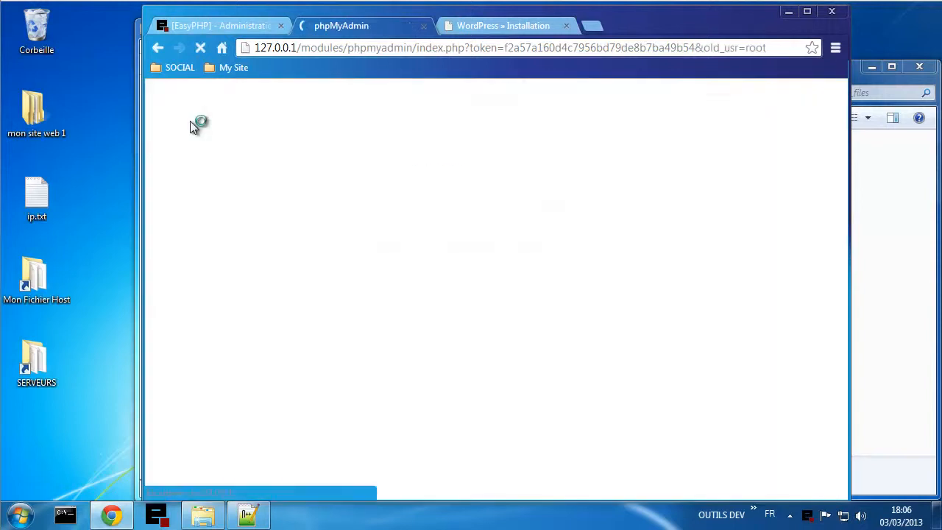
pyautogui.moveTo(504, 331); pyautogui.dragTo(424, 333)
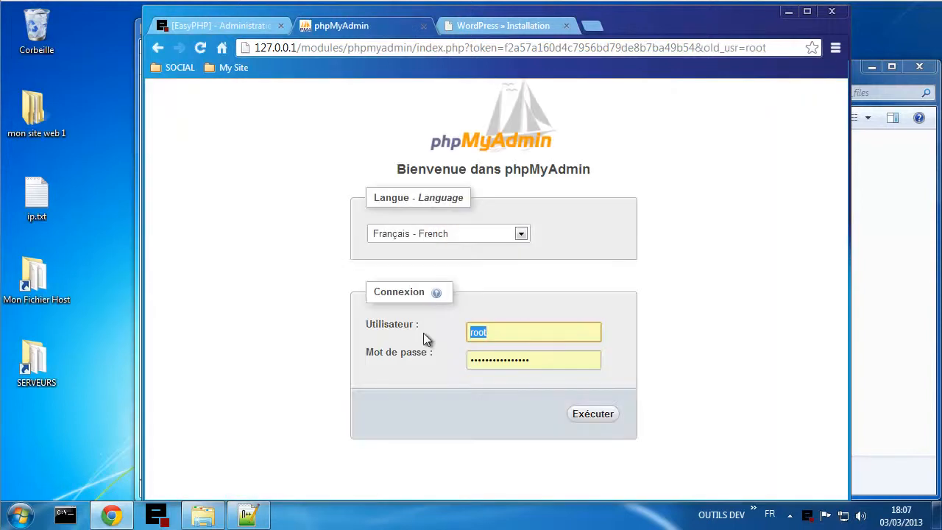
pyautogui.write('web')
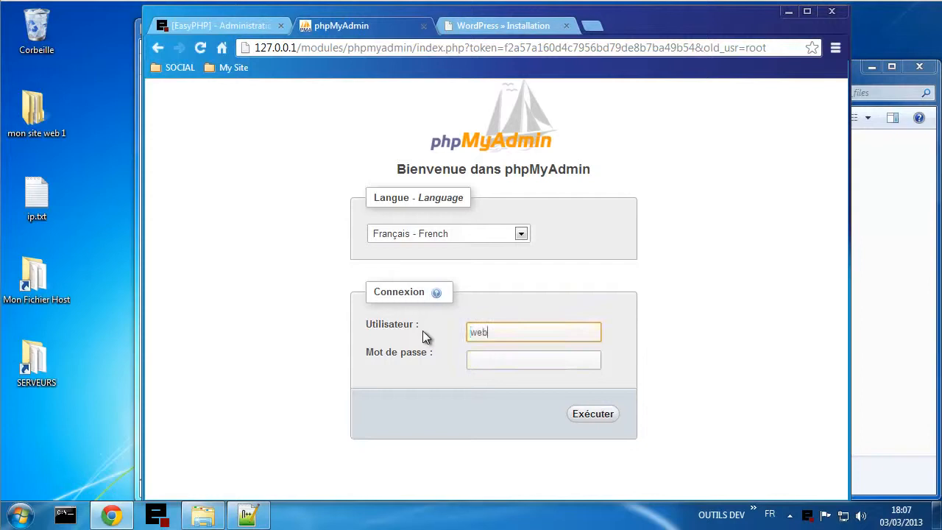
pyautogui.write('user1')
pyautogui.click(501, 360)
pyautogui.hotkey('ctrl', 'v')
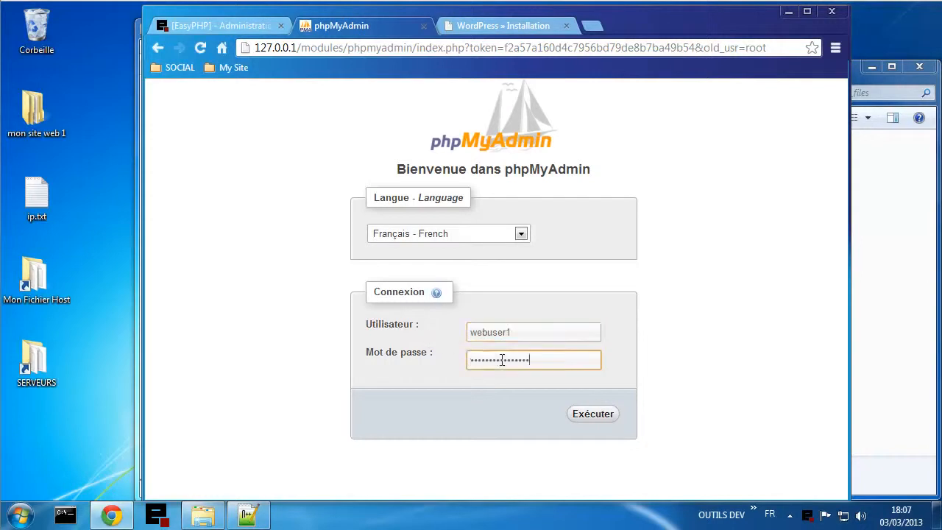
pyautogui.click(591, 416)
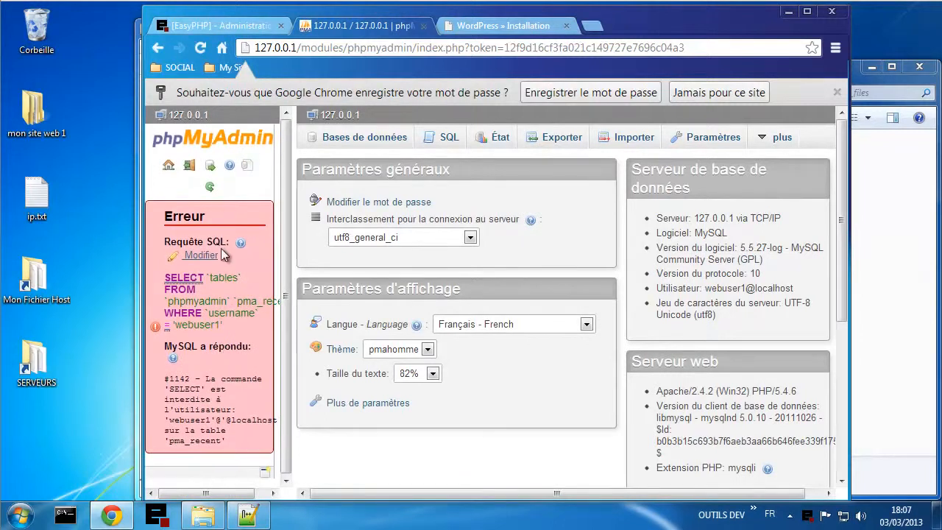
pyautogui.click(210, 188)
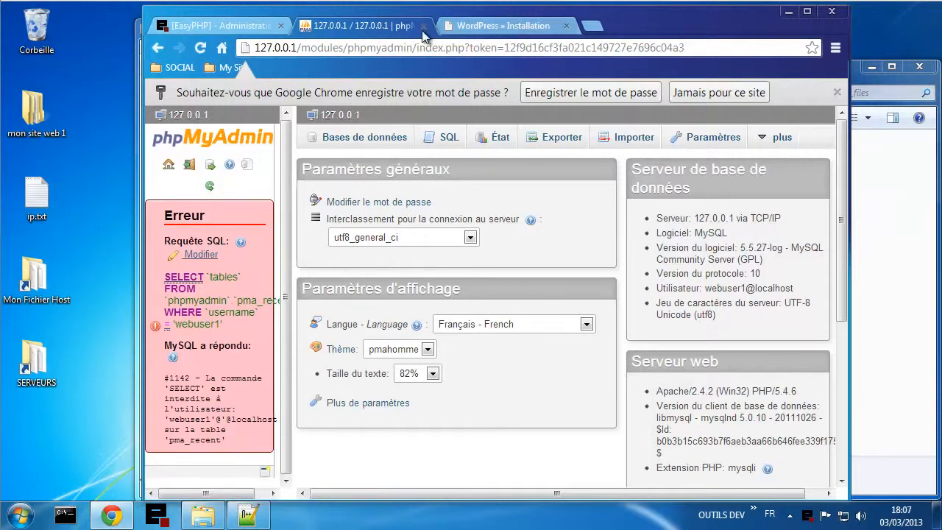
pyautogui.click(482, 27)
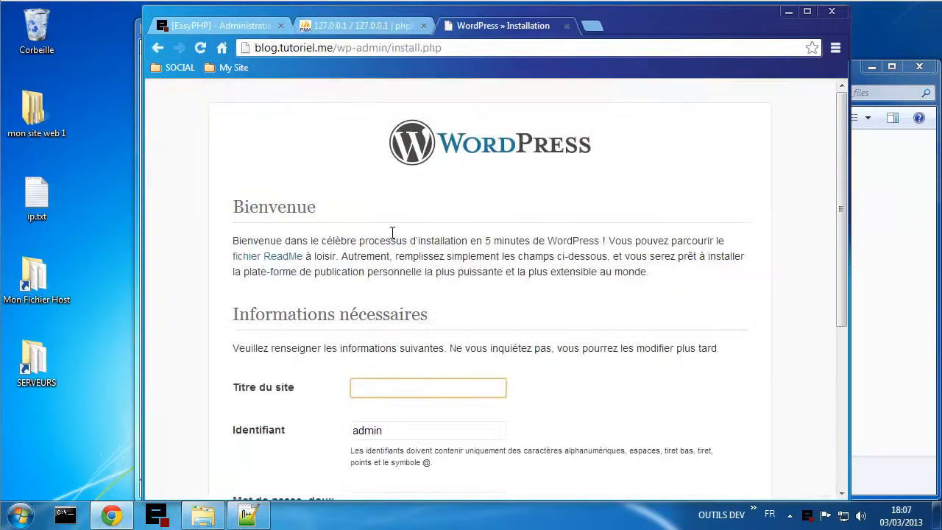
# - Enter site title 'My Blog' and the admin password in both password fields
pyautogui.scroll(-2, 474, 245)
pyautogui.scroll(-1, 475, 245)
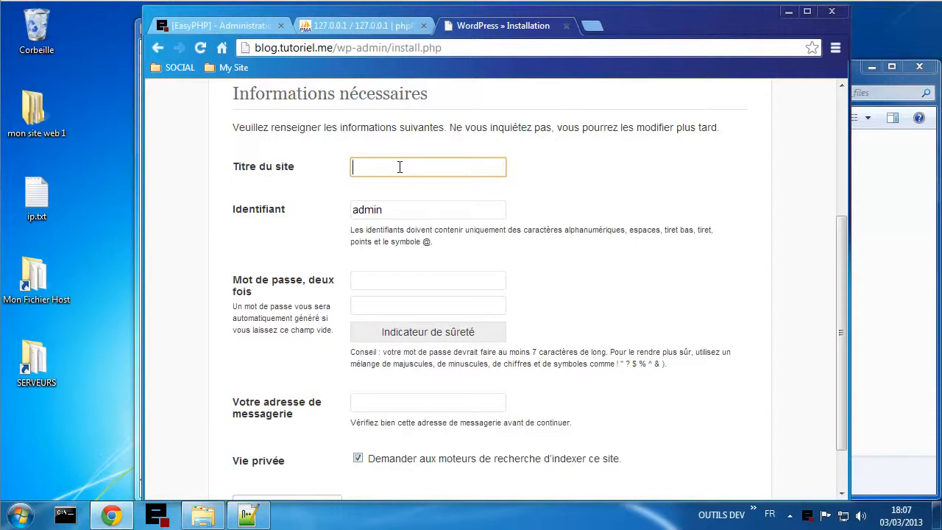
pyautogui.write('My Blog')
pyautogui.click(391, 281)
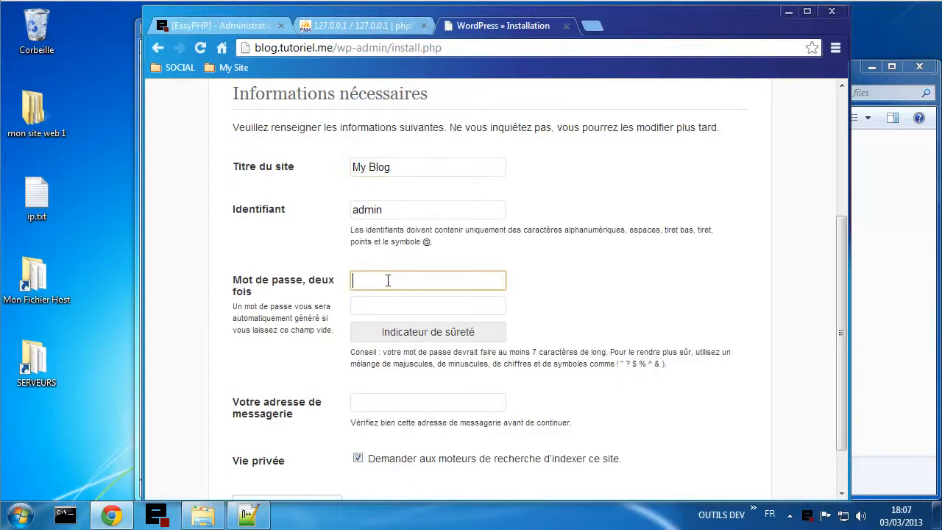
pyautogui.write('admi')
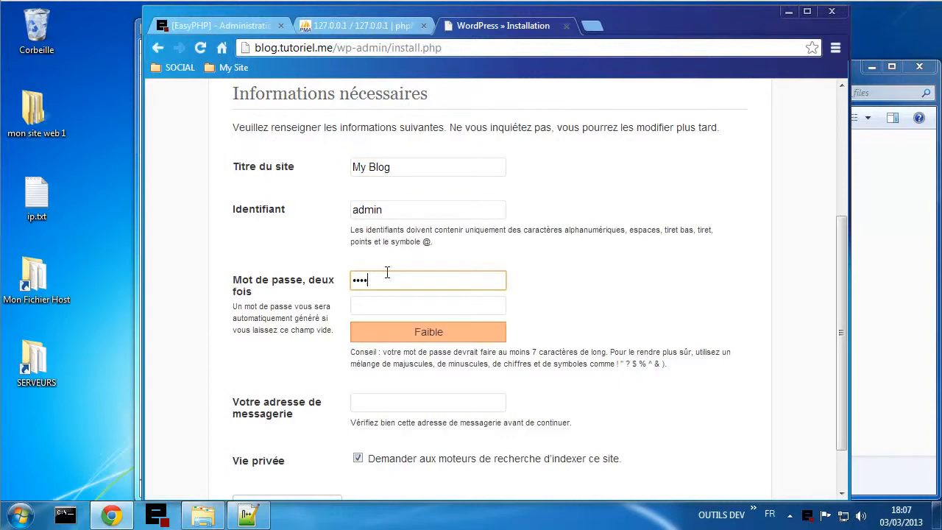
pyautogui.click(372, 305)
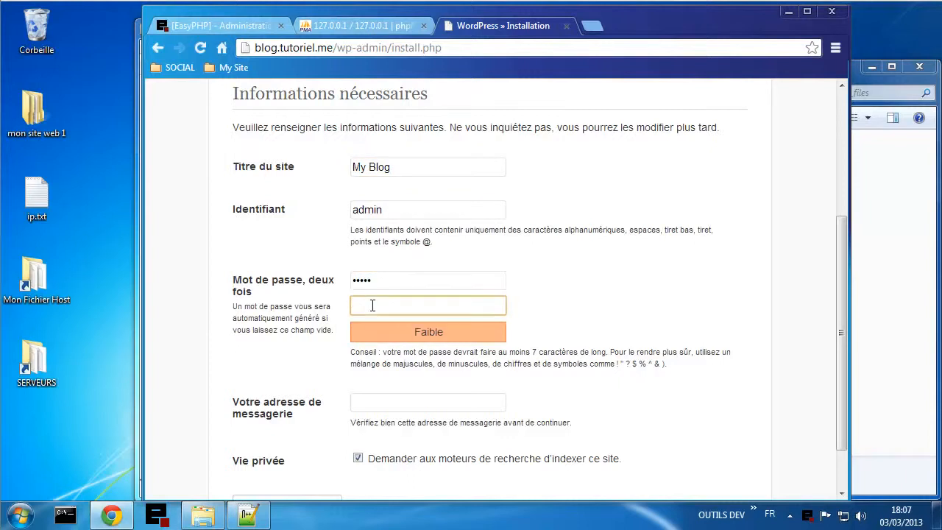
pyautogui.write('admin')
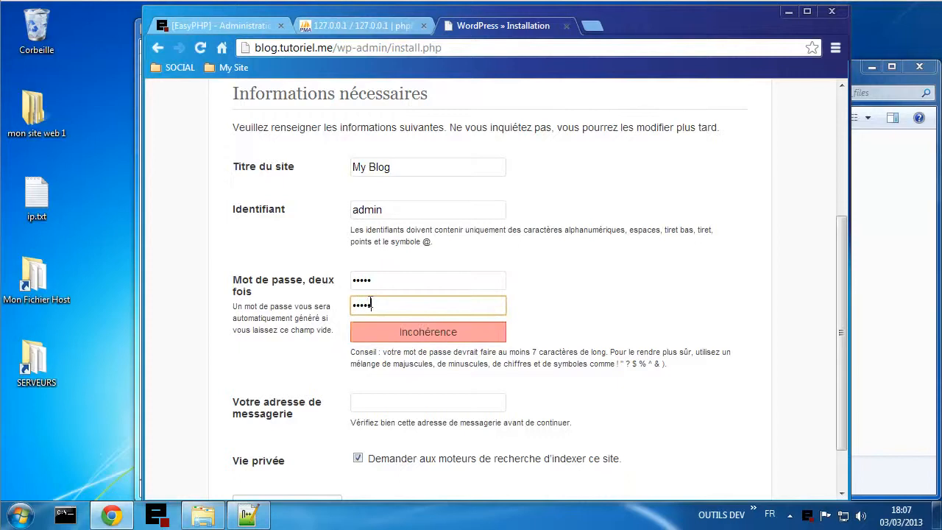
pyautogui.click(374, 423)
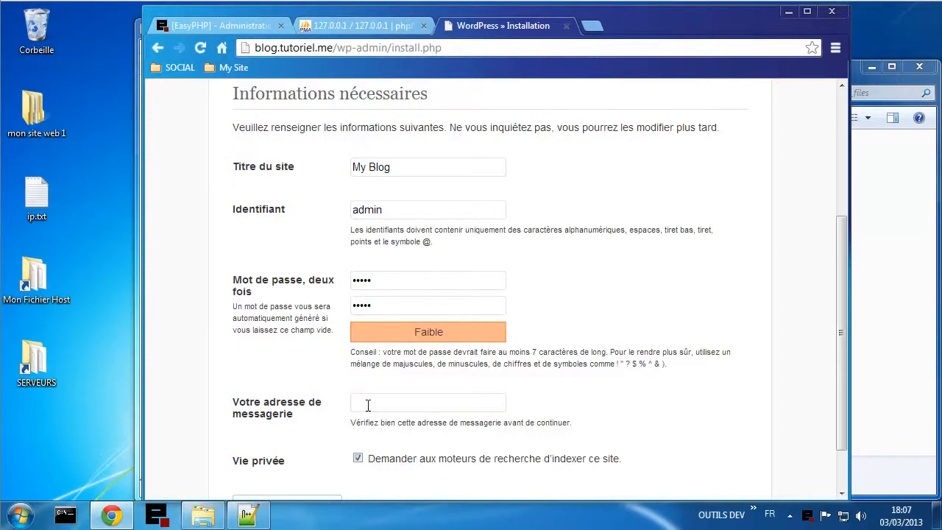
# - Fill in the admin e-mail address, untick search-engine indexing, and install WordPress
pyautogui.click(368, 405)
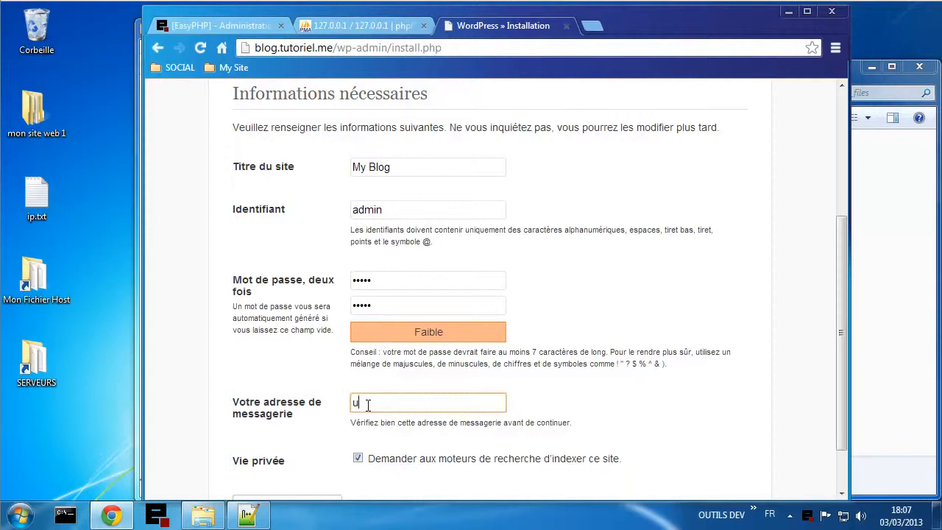
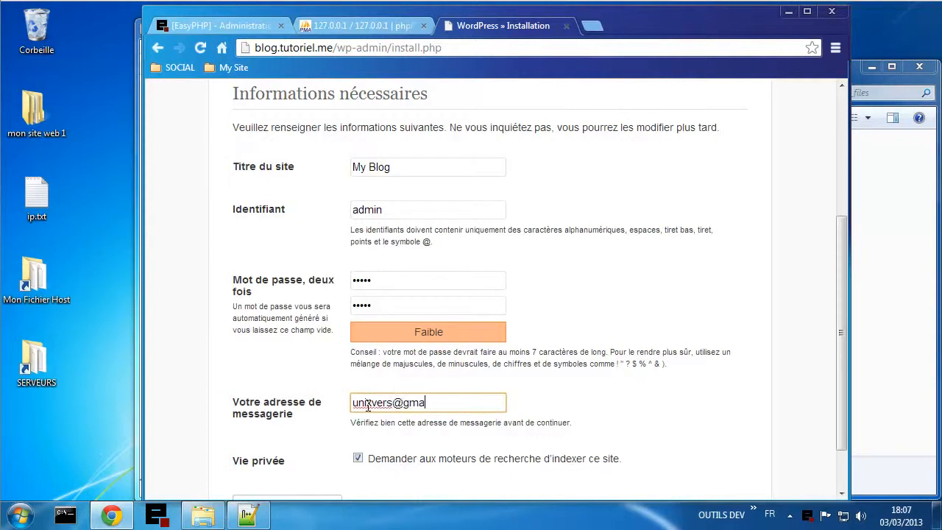
pyautogui.scroll(-1, 303, 436)
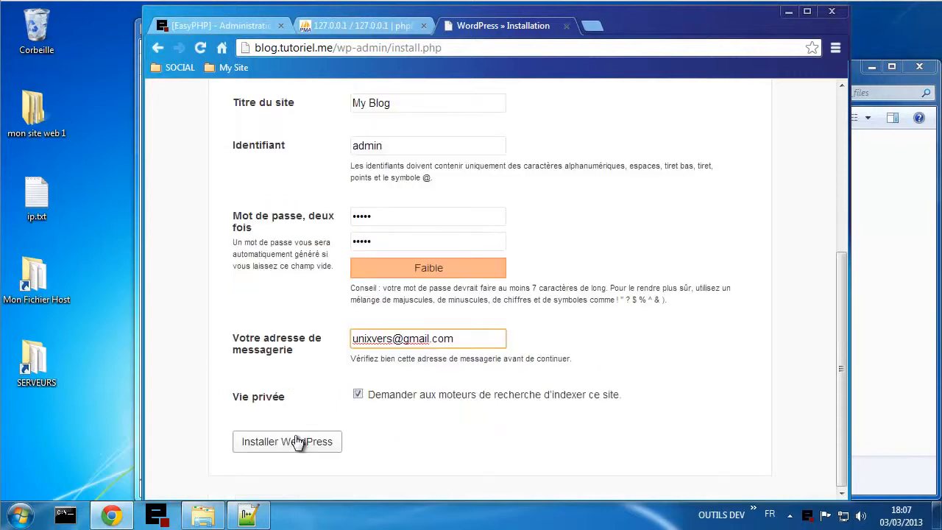
pyautogui.click(412, 396)
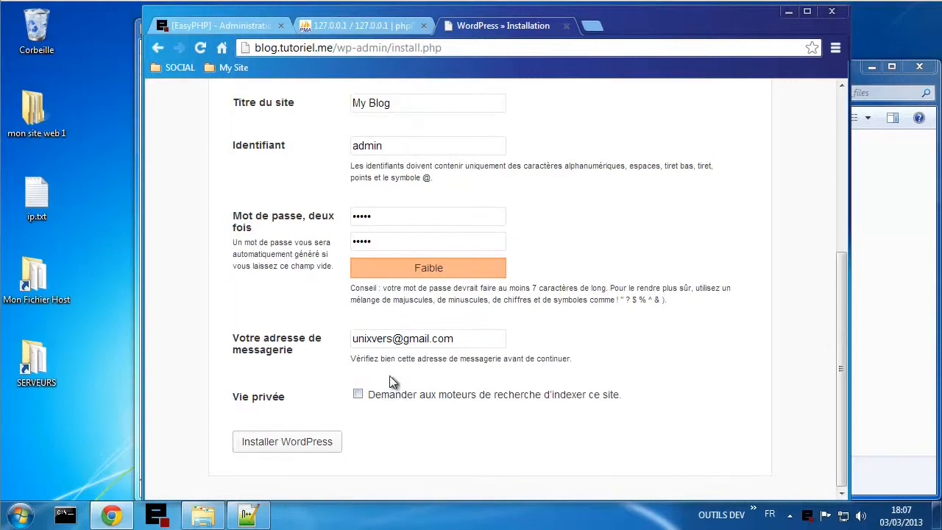
pyautogui.click(315, 442)
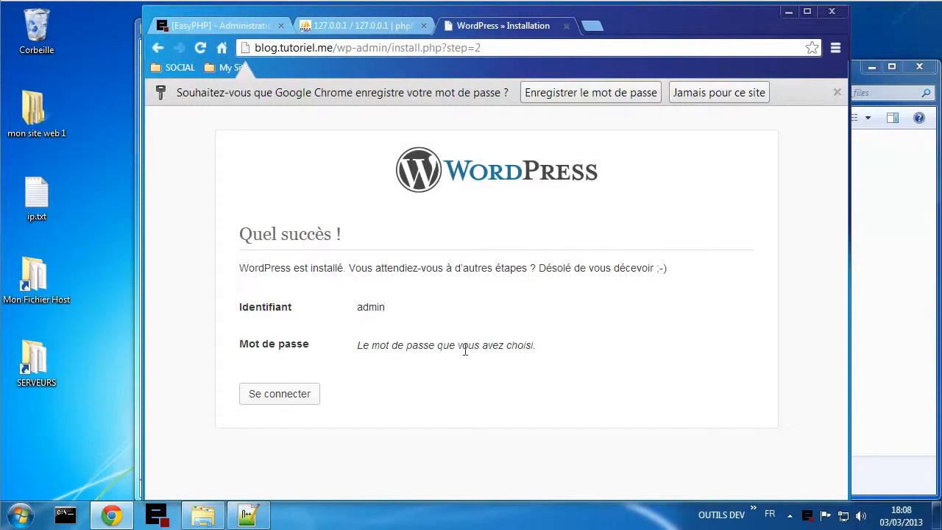
# - Sign in on wp-login.php as admin with the password to reach the dashboard
pyautogui.click(303, 395)
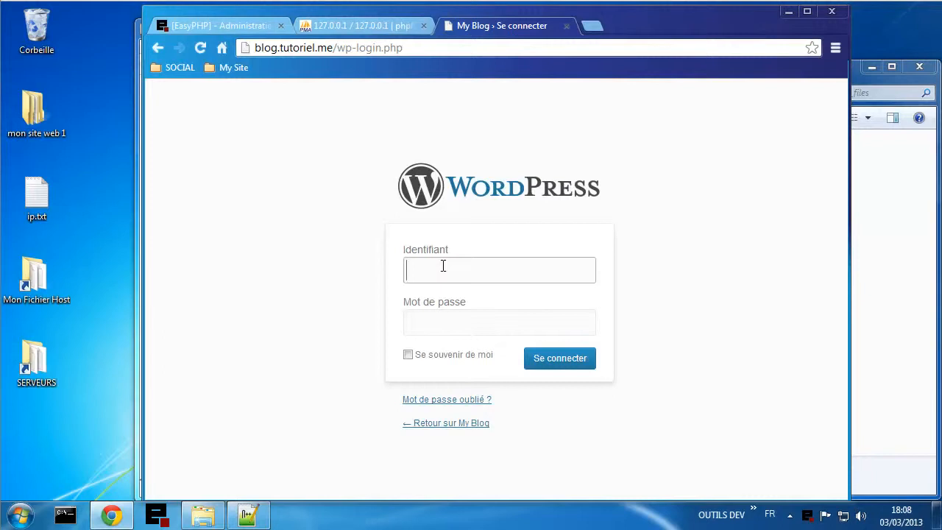
pyautogui.write('in')
pyautogui.click(459, 319)
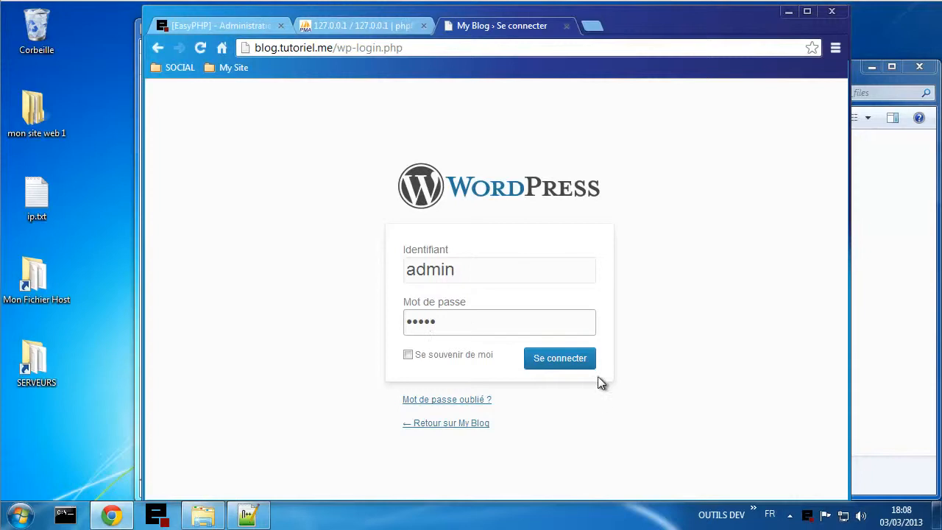
pyautogui.click(575, 360)
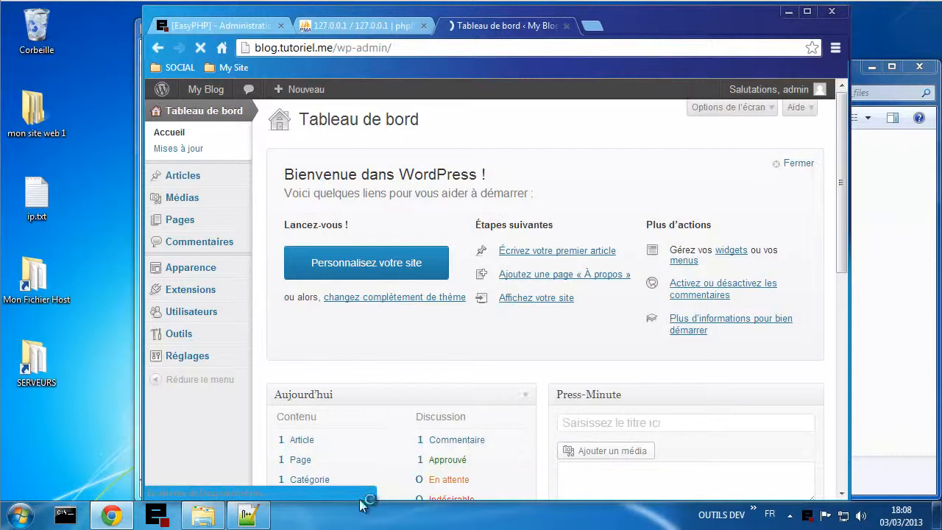
pyautogui.click(375, 26)
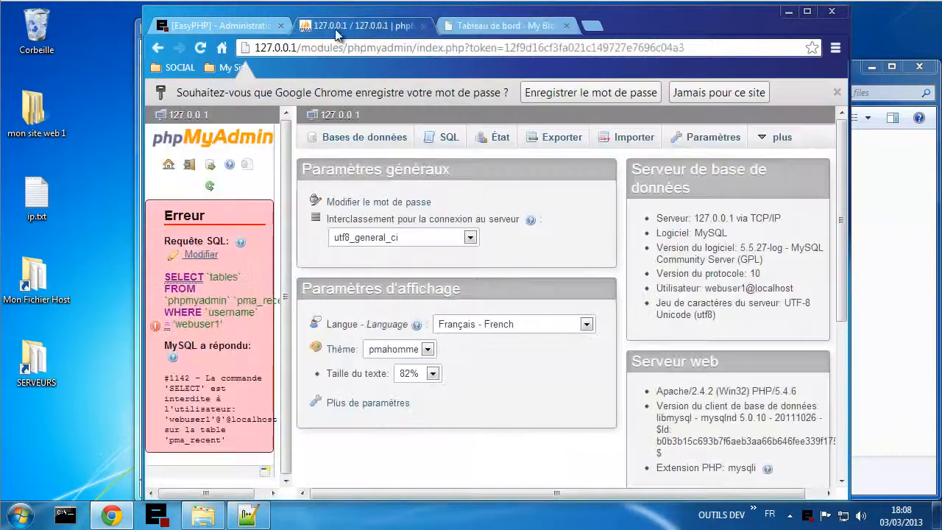
# - Reload phpMyAdmin, list the databases, and open webuser1 as the webuser1 user
pyautogui.click(201, 52)
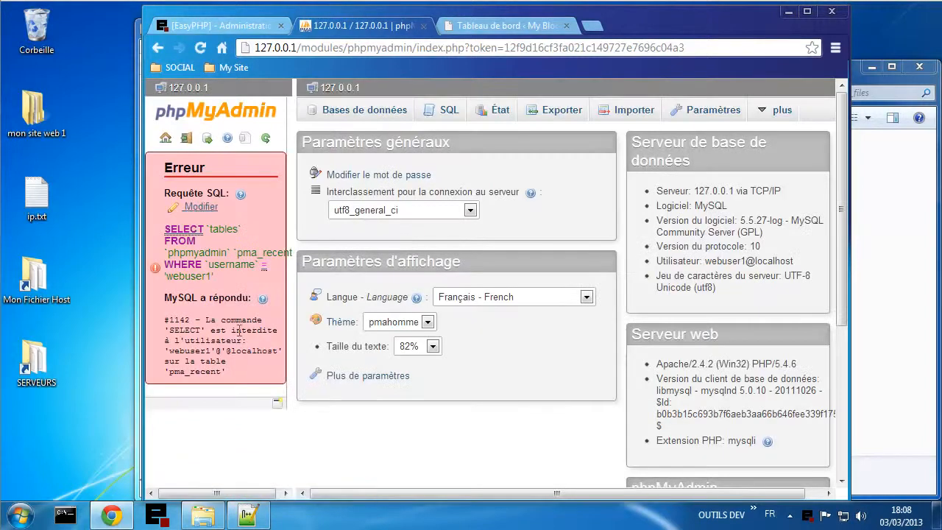
pyautogui.click(361, 112)
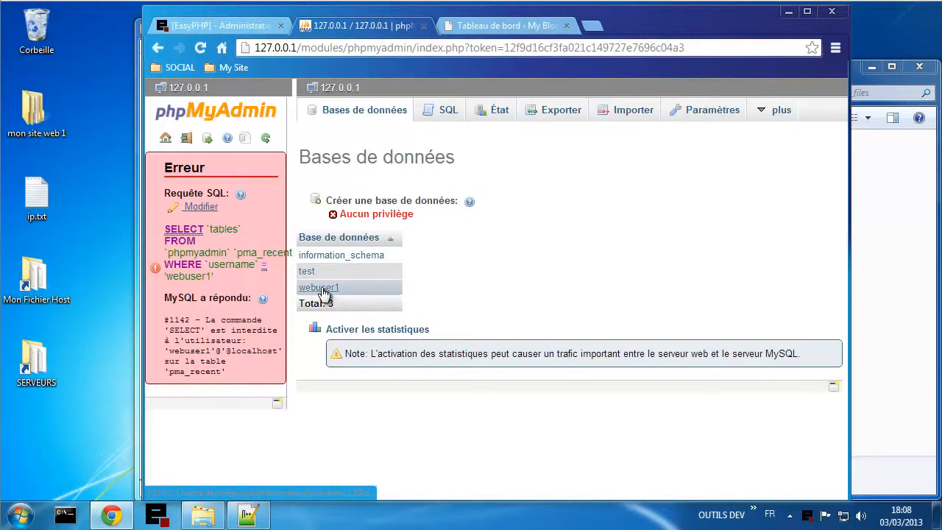
pyautogui.click(325, 293)
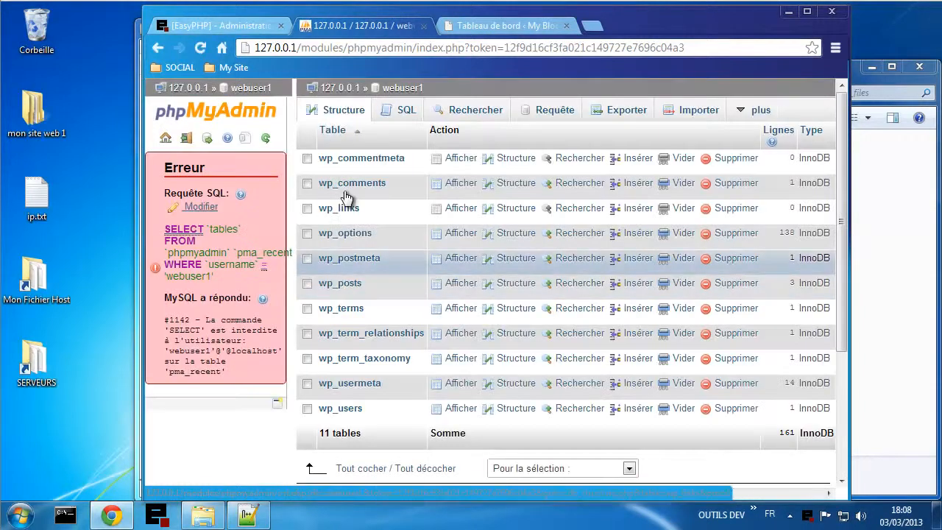
pyautogui.scroll(-3, 408, 375)
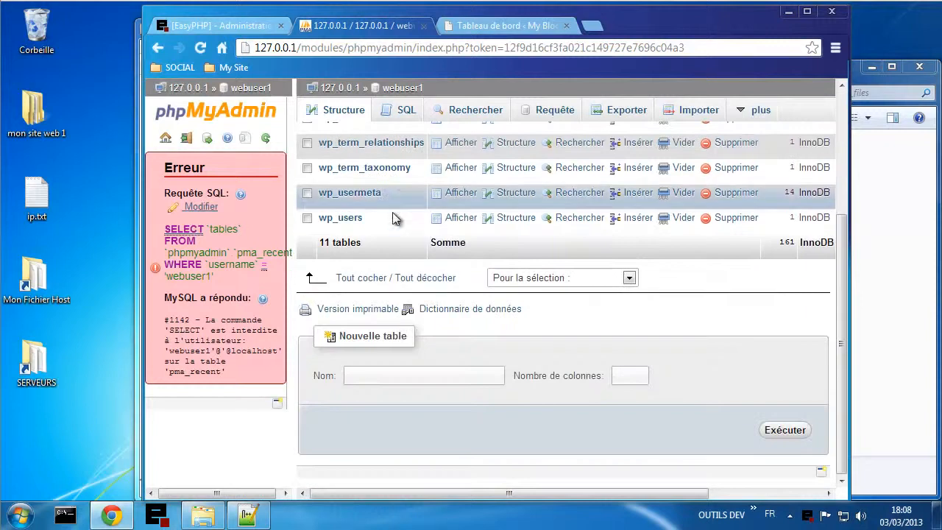
pyautogui.scroll(3, 398, 256)
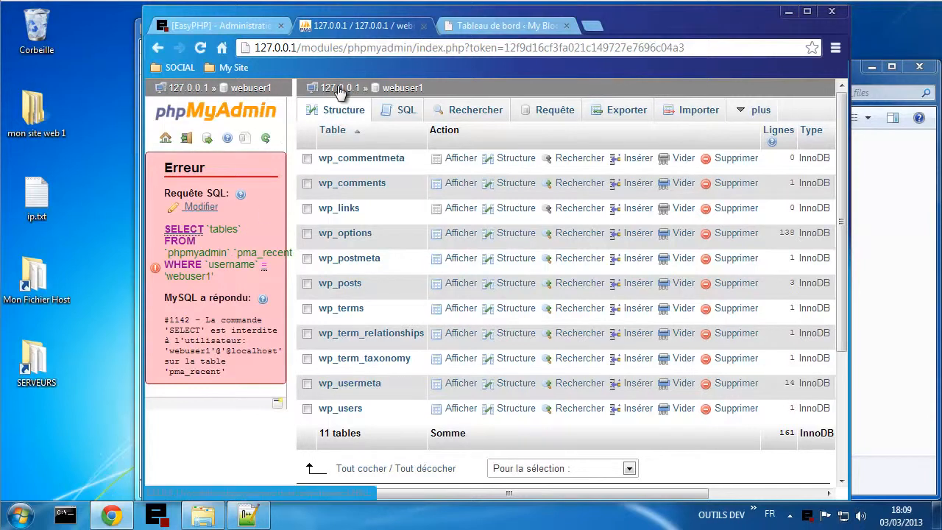
# - Log out, log back in as root with saved credentials, and open webuser1's 11 wp_ tables
pyautogui.click(186, 140)
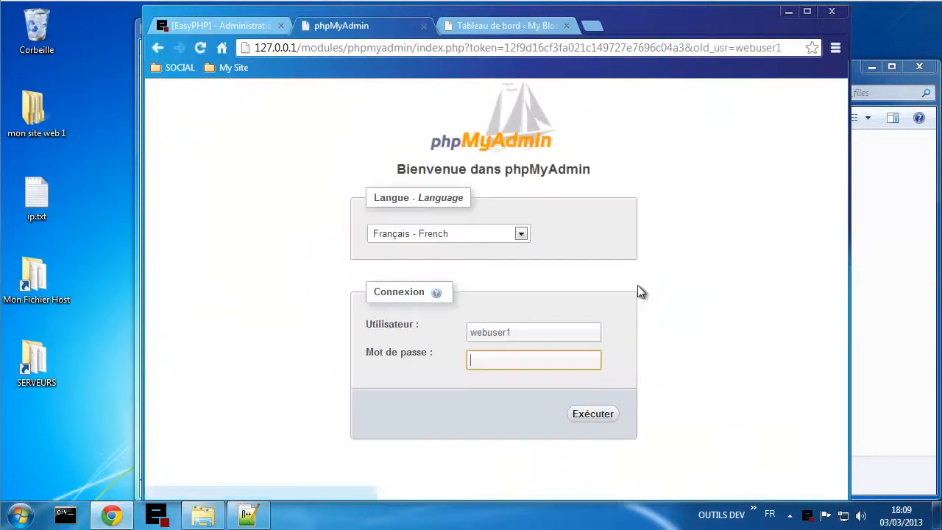
pyautogui.doubleClick(520, 335)
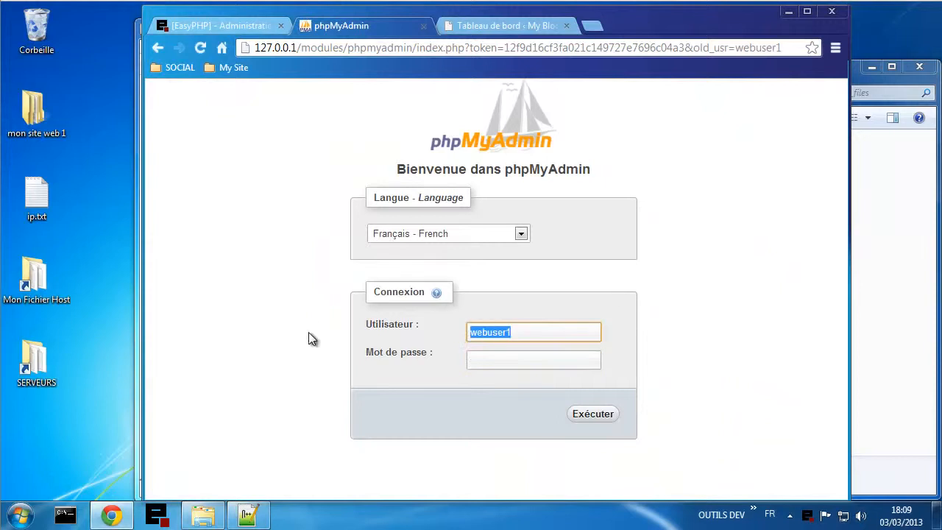
pyautogui.click(485, 331)
pyautogui.click(497, 348)
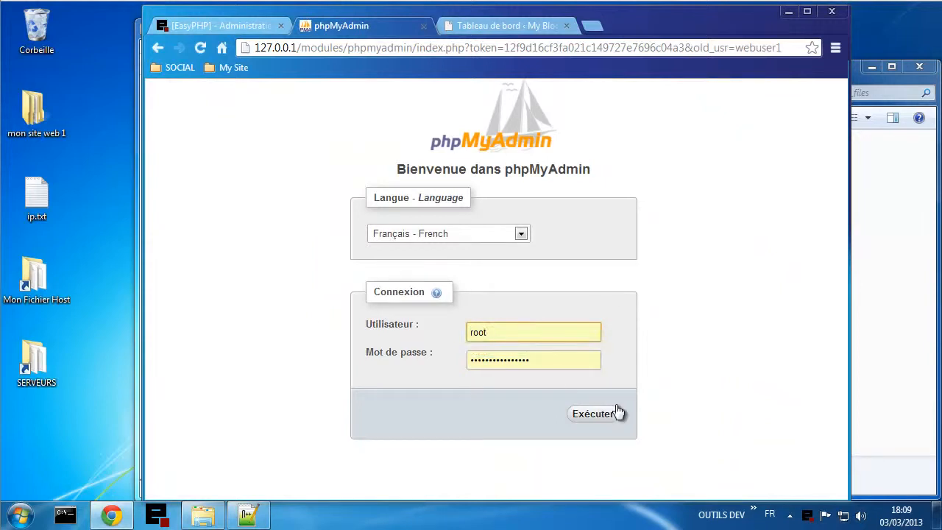
pyautogui.click(594, 414)
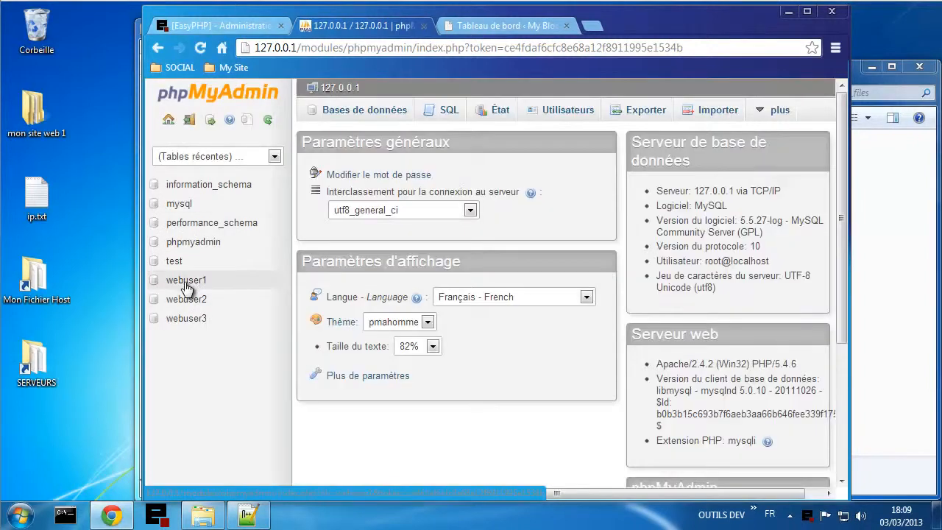
pyautogui.click(186, 284)
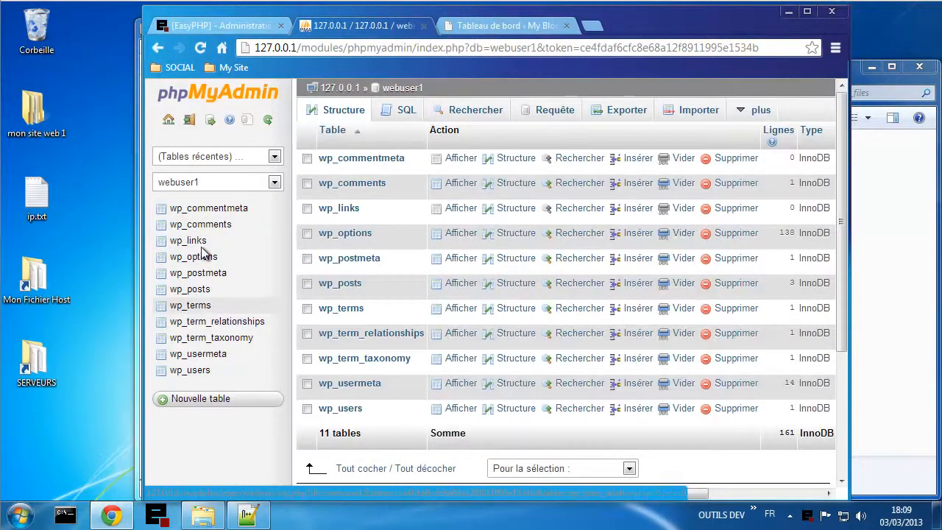
pyautogui.click(476, 28)
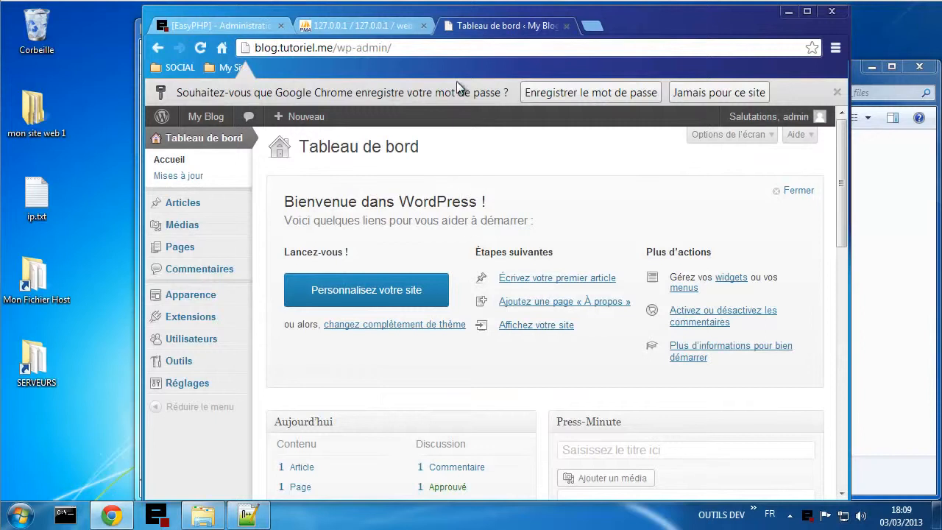
# - Dismiss the save-password offer, view the My Blog homepage, then open Chat from My Site
pyautogui.click(837, 93)
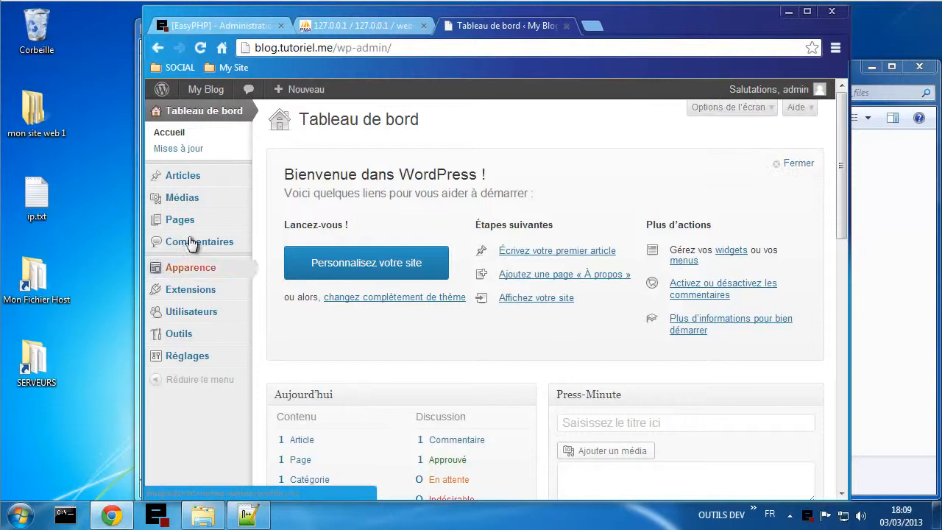
pyautogui.click(205, 91)
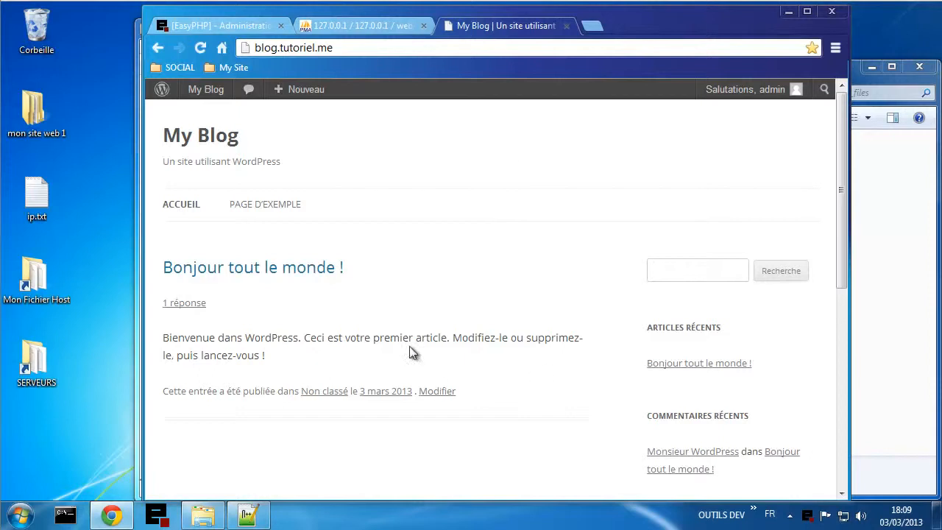
pyautogui.click(233, 67)
pyautogui.click(235, 103)
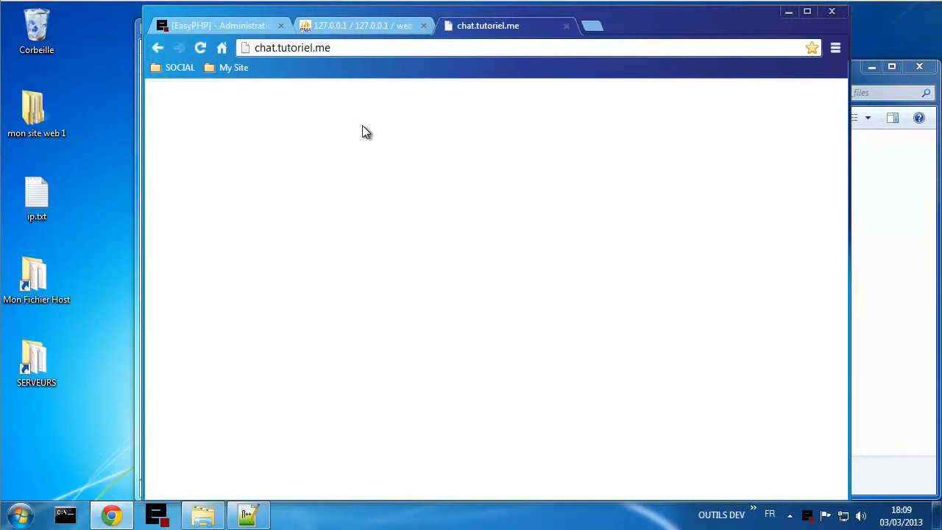
# - In Windows Explorer, browse from SERVEURS (E:) to virtualhost\webuser2\www\install
pyautogui.click(203, 514)
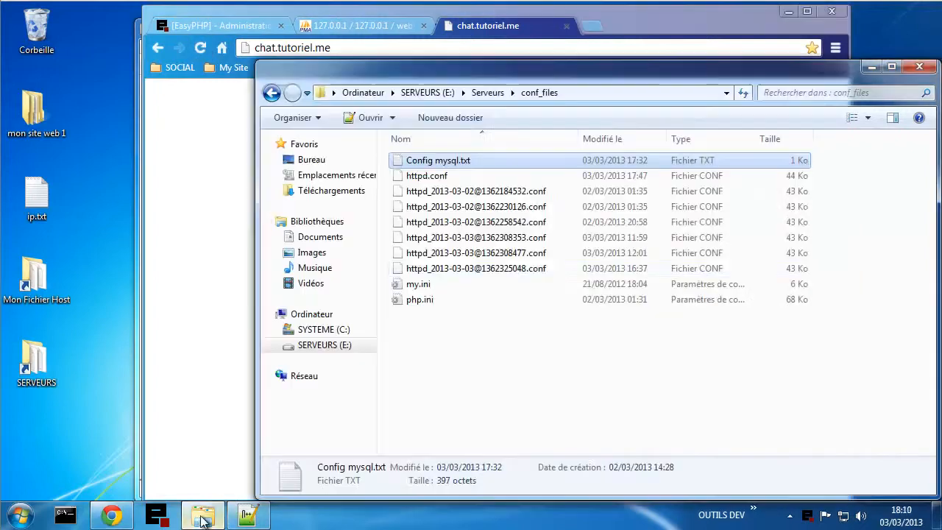
pyautogui.click(488, 94)
pyautogui.click(443, 94)
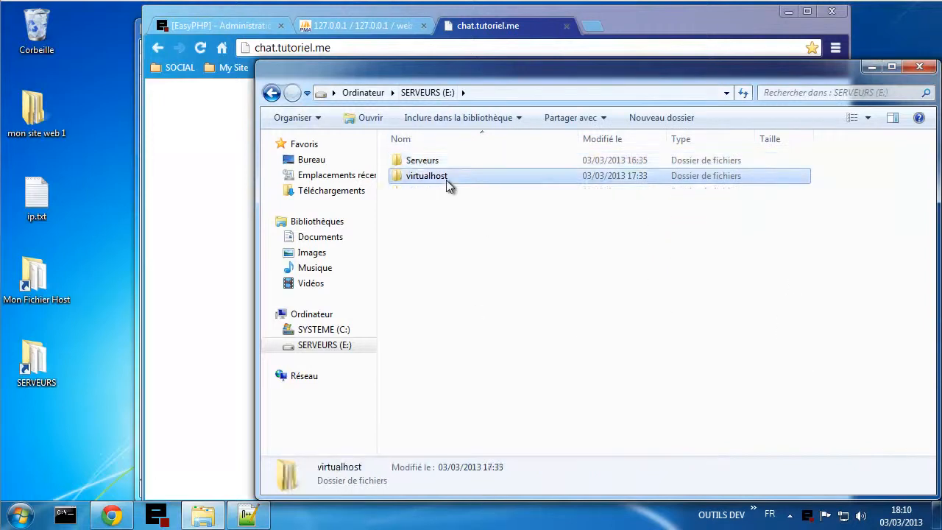
pyautogui.doubleClick(448, 180)
pyautogui.doubleClick(445, 181)
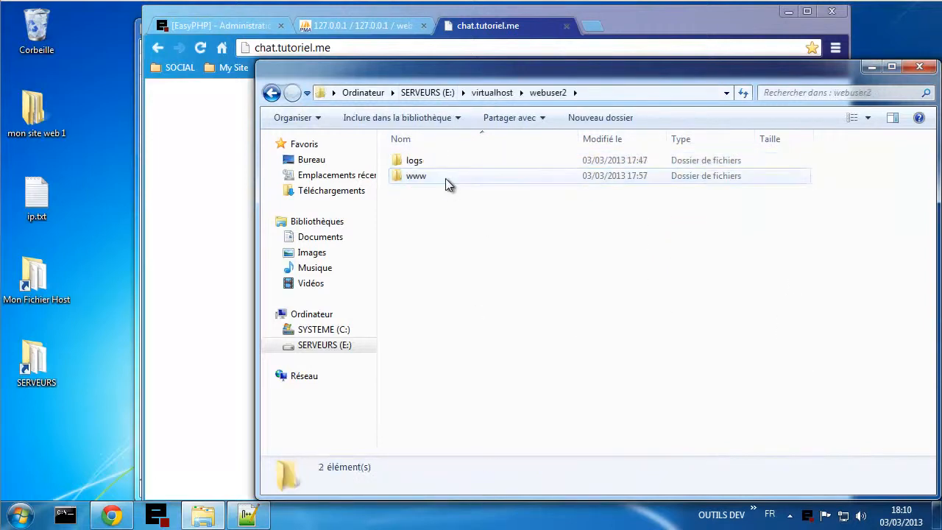
pyautogui.doubleClick(445, 178)
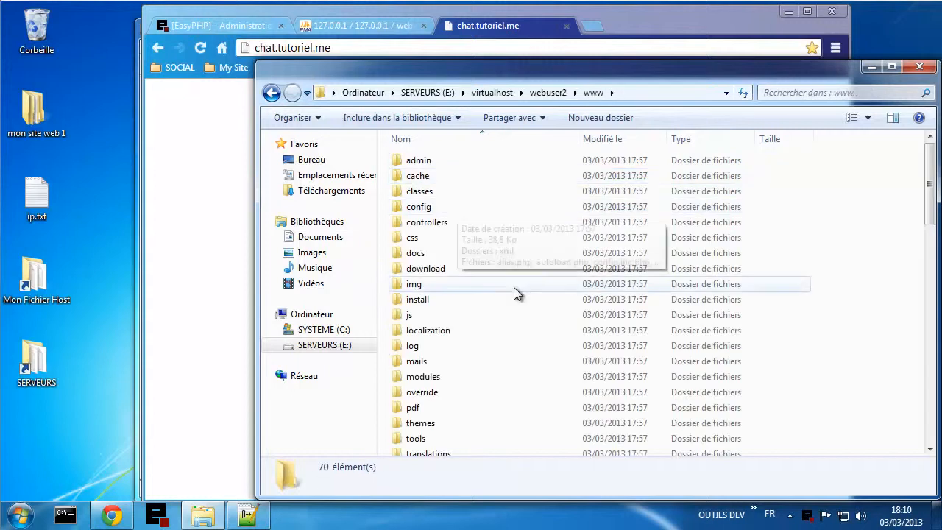
pyautogui.scroll(-4, 513, 287)
pyautogui.scroll(-3, 514, 292)
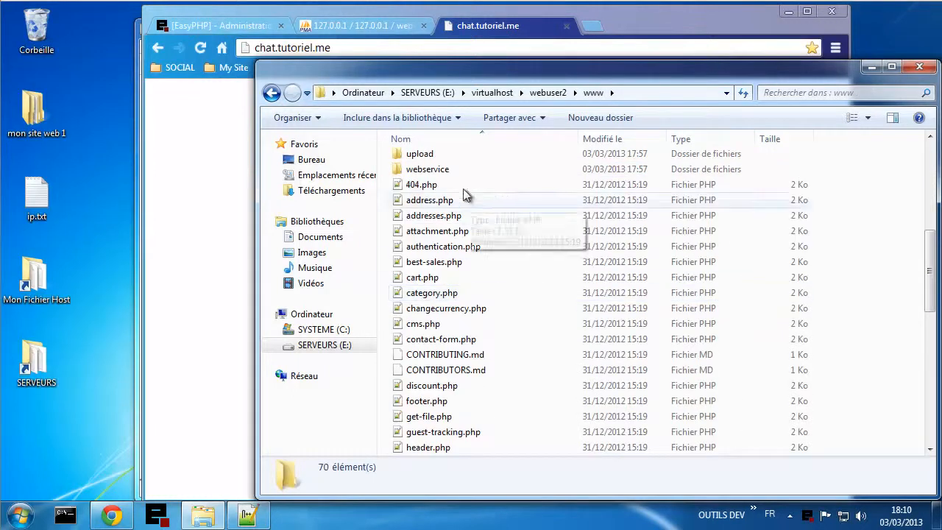
pyautogui.scroll(-3, 469, 412)
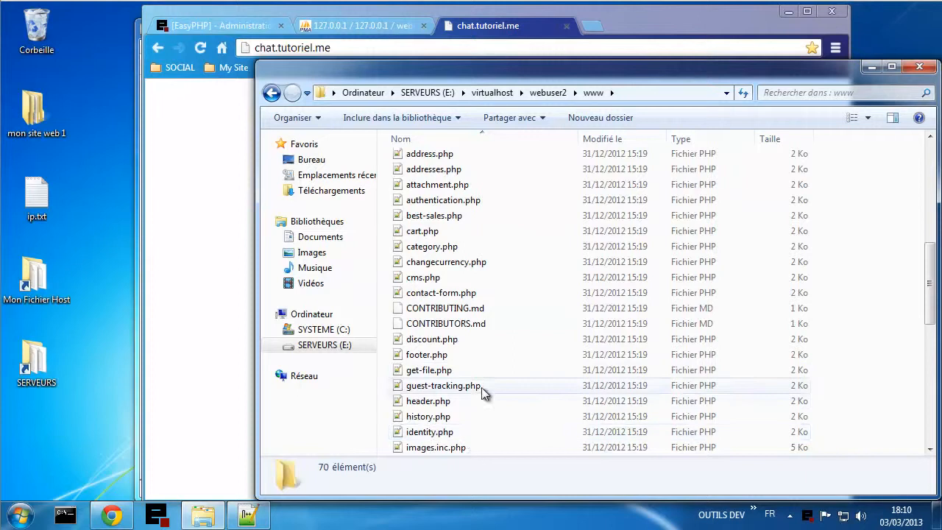
pyautogui.scroll(-3, 483, 394)
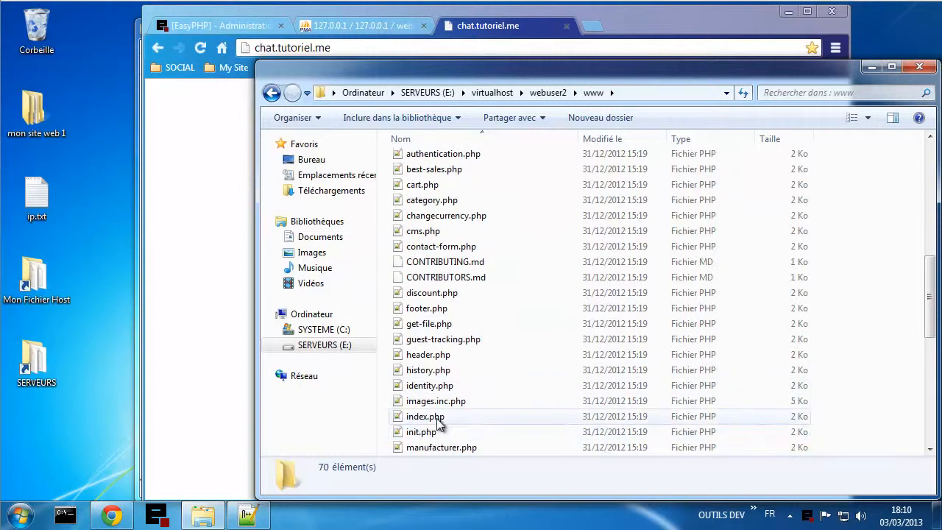
pyautogui.scroll(4, 505, 348)
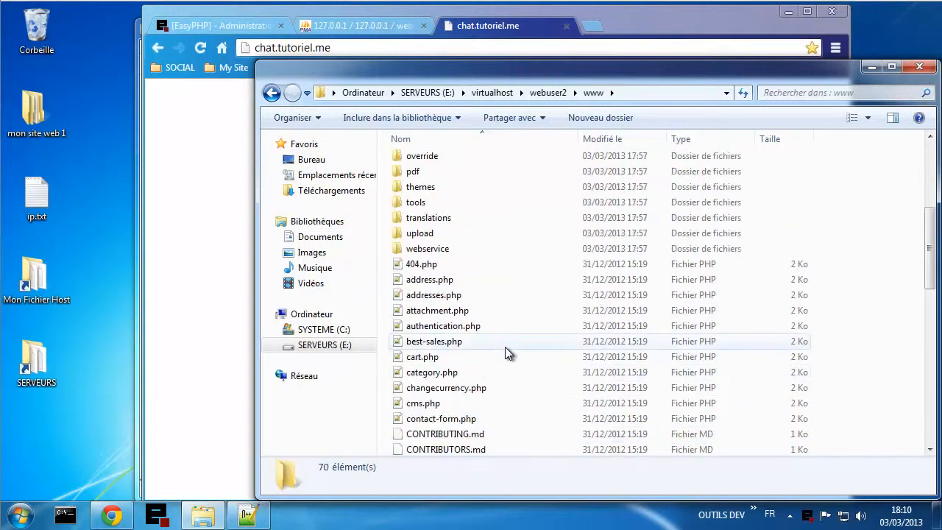
pyautogui.scroll(2, 490, 285)
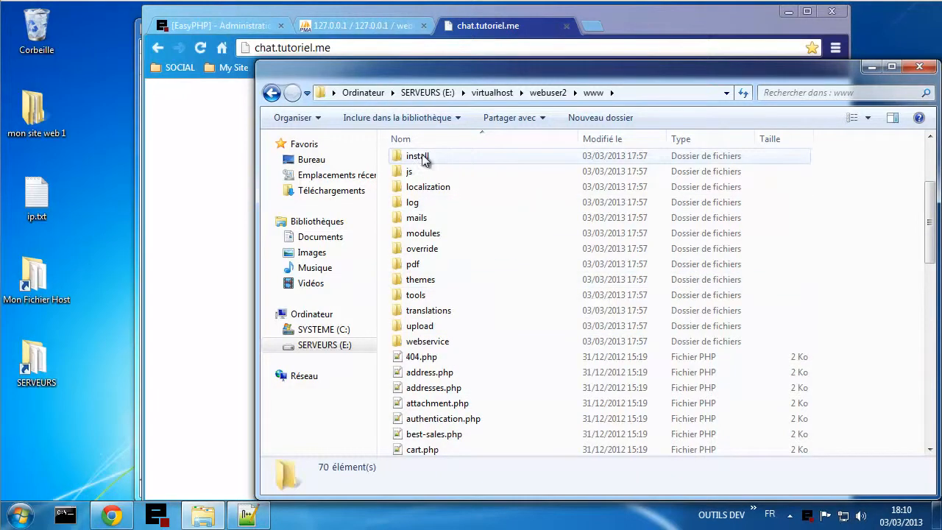
pyautogui.scroll(2, 462, 192)
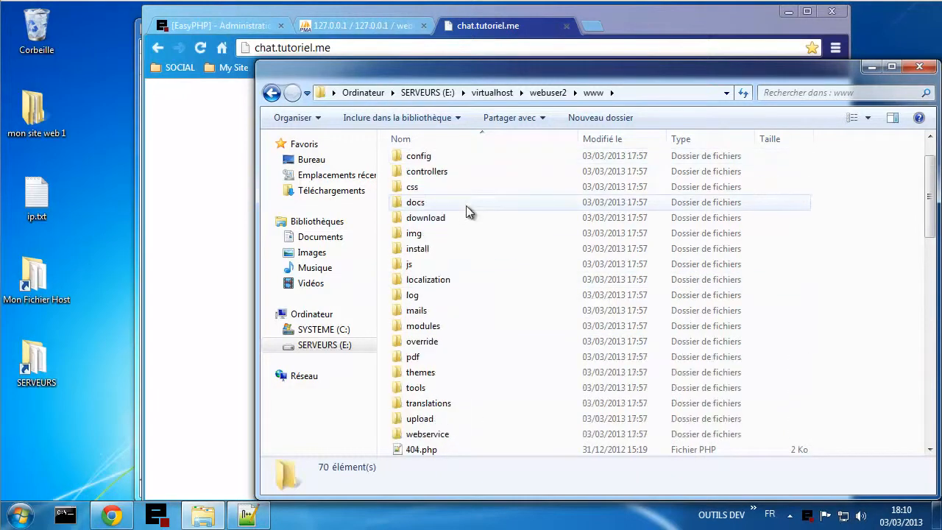
pyautogui.doubleClick(431, 252)
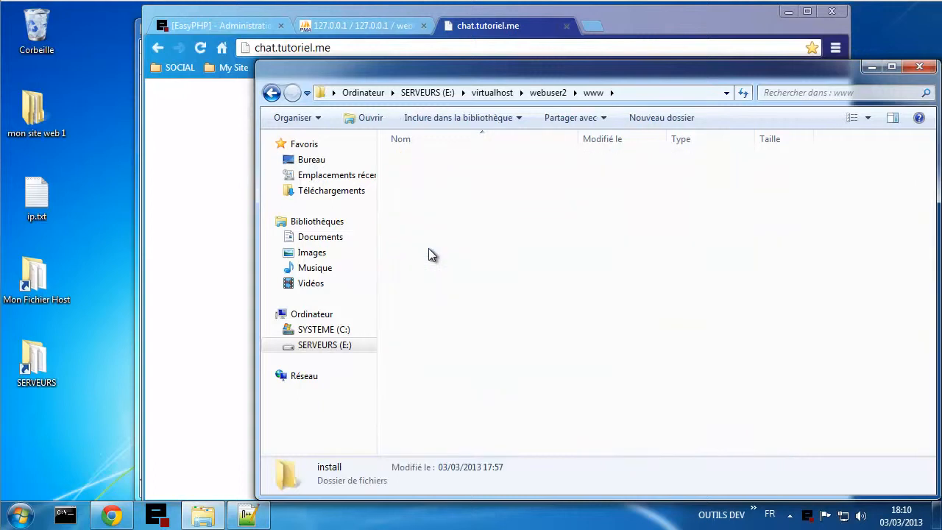
# - Load chat.tutoriel.me/install.php in Chrome and reload the blank page
pyautogui.click(349, 48)
pyautogui.click(348, 46)
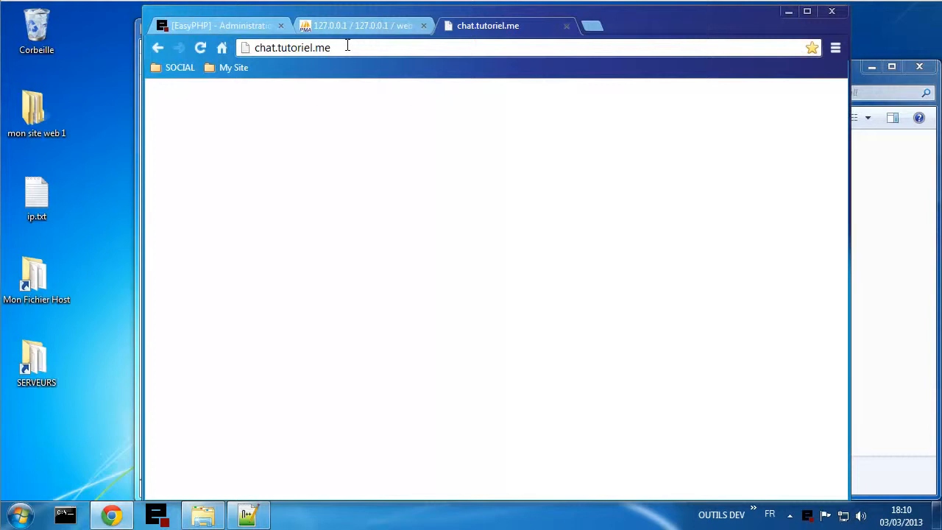
pyautogui.write('/ins')
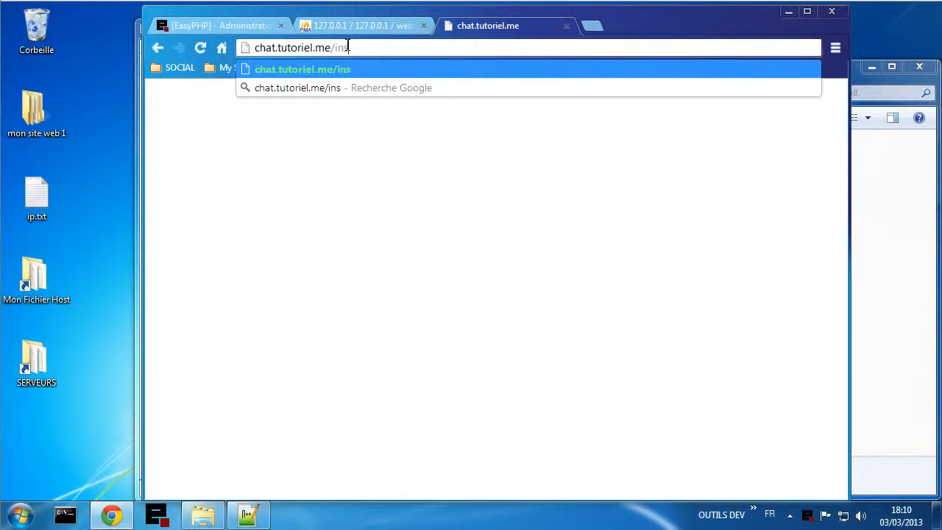
pyautogui.write('tall')
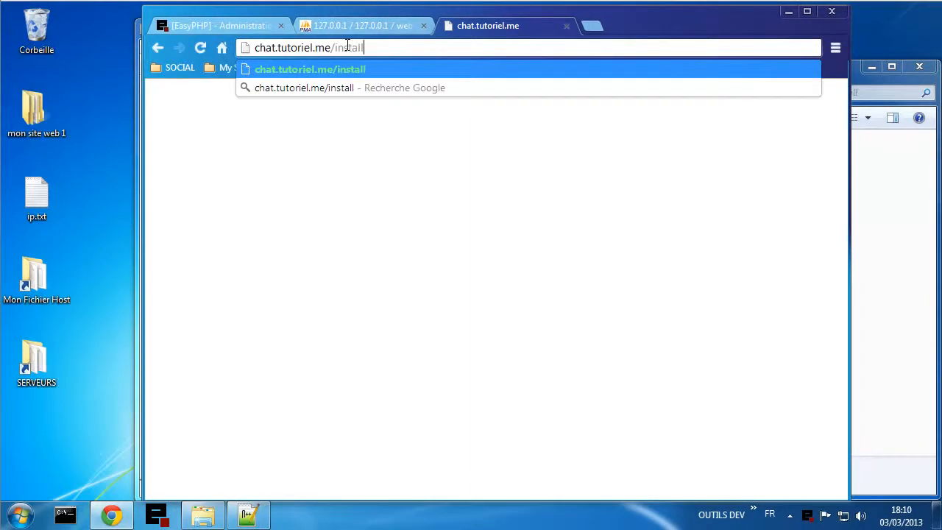
pyautogui.write('.php')
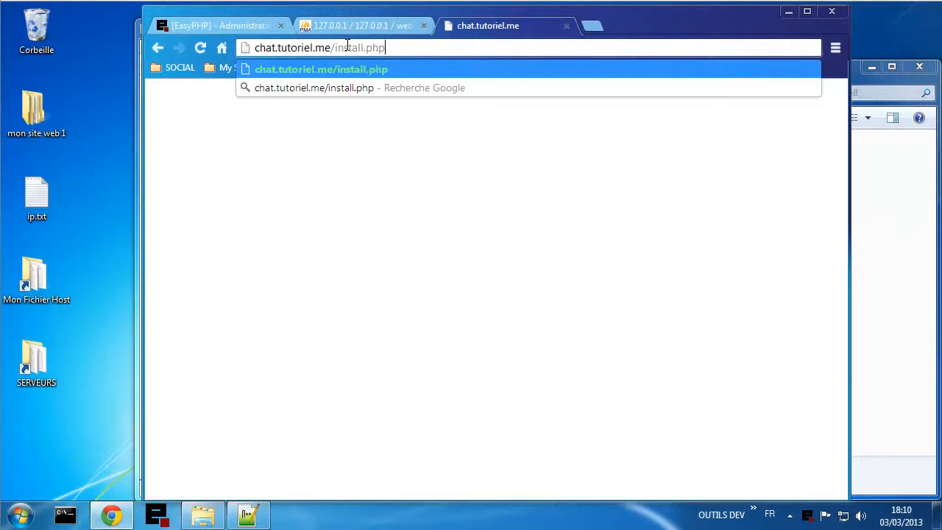
pyautogui.press('Return')
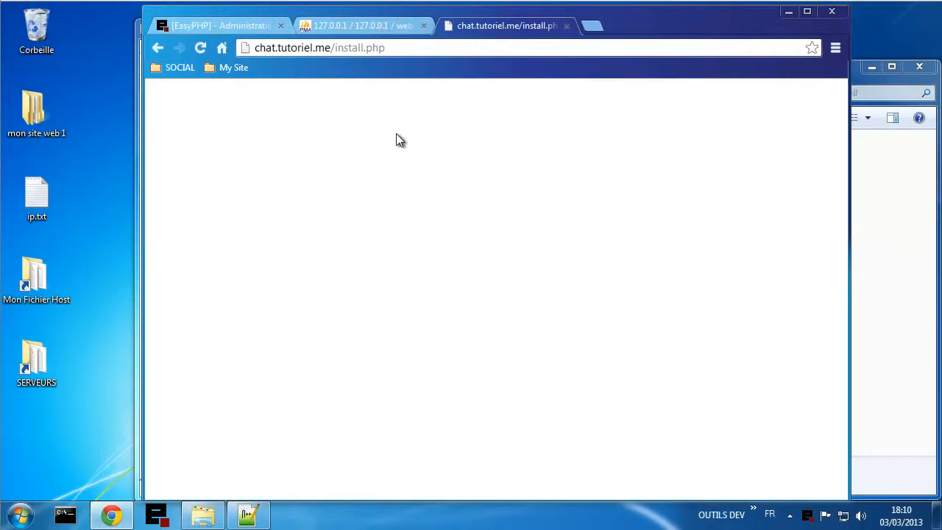
pyautogui.click(204, 48)
# - Delete all files and folders in webuser2's www folder
pyautogui.click(896, 391)
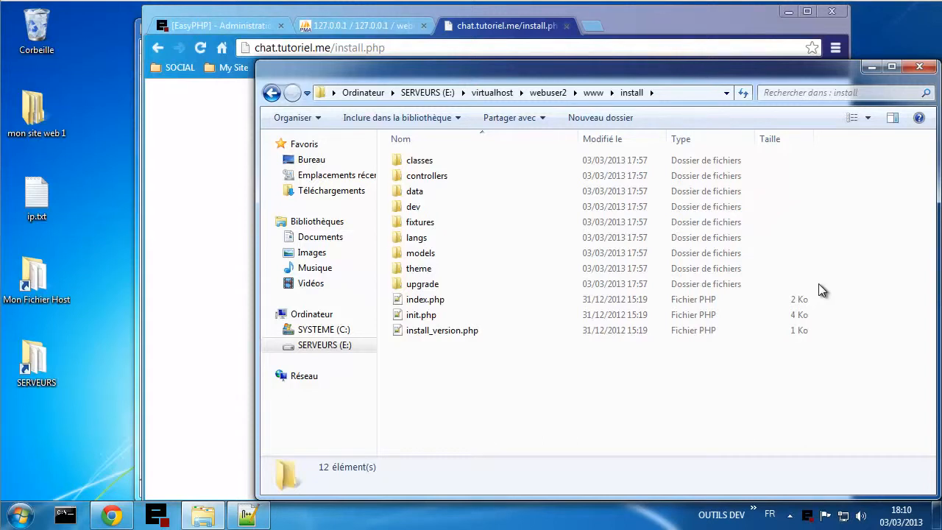
pyautogui.click(551, 93)
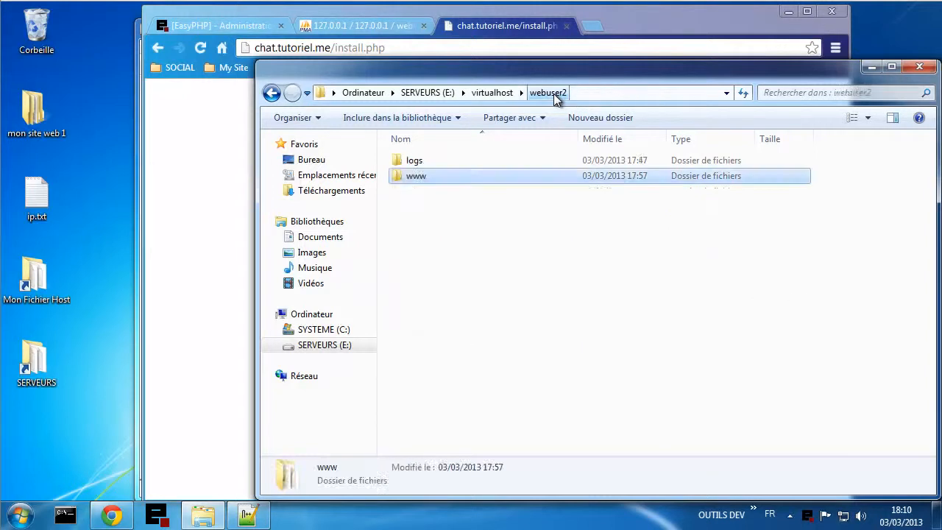
pyautogui.doubleClick(505, 183)
pyautogui.click(507, 333)
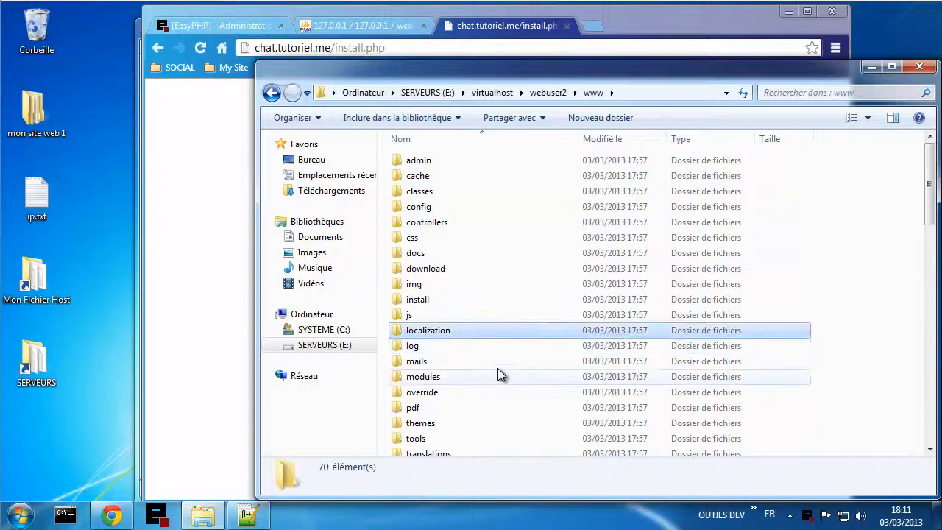
pyautogui.scroll(-6, 498, 368)
pyautogui.scroll(-9, 498, 366)
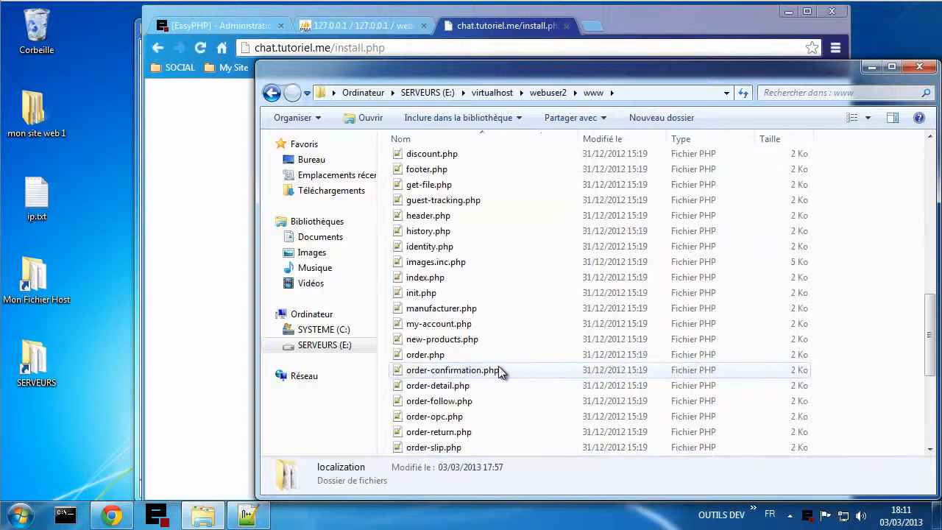
pyautogui.scroll(-2, 498, 366)
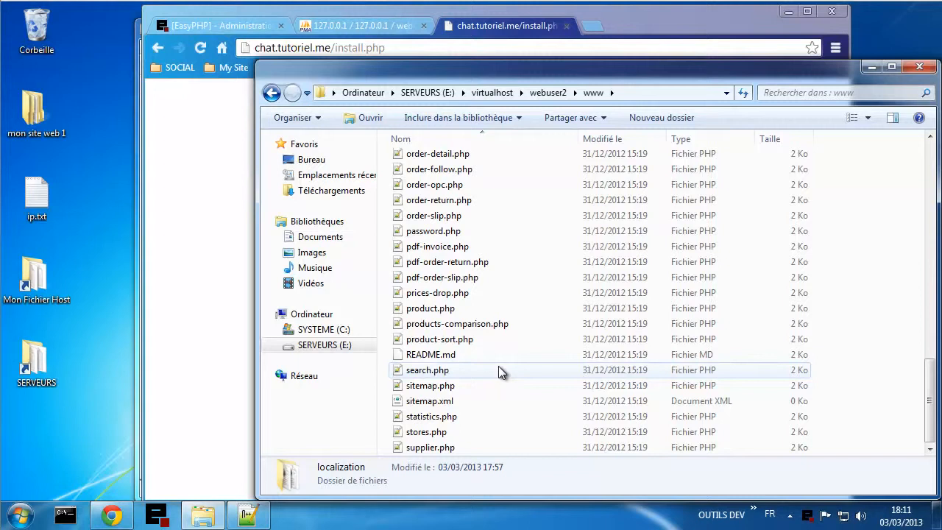
pyautogui.hotkey('ctrl', 'a')
pyautogui.rightClick(485, 322)
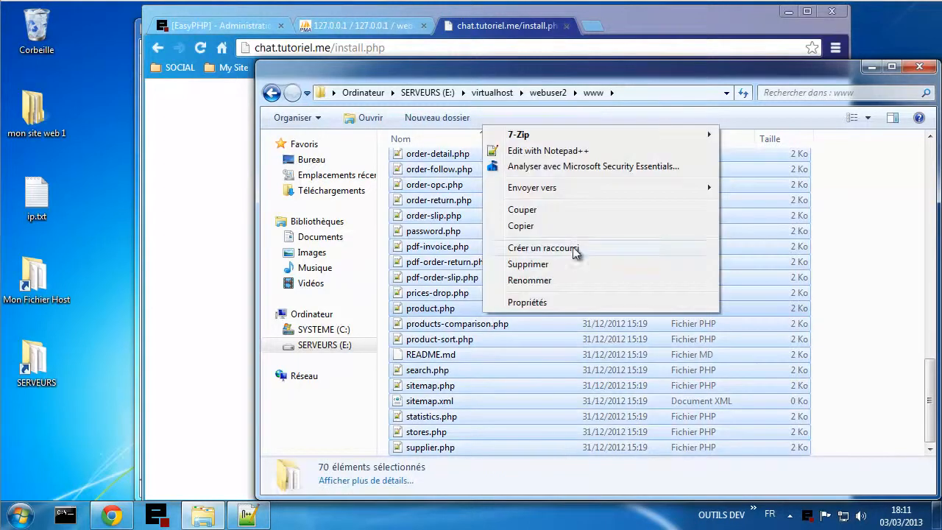
pyautogui.click(548, 266)
pyautogui.click(541, 272)
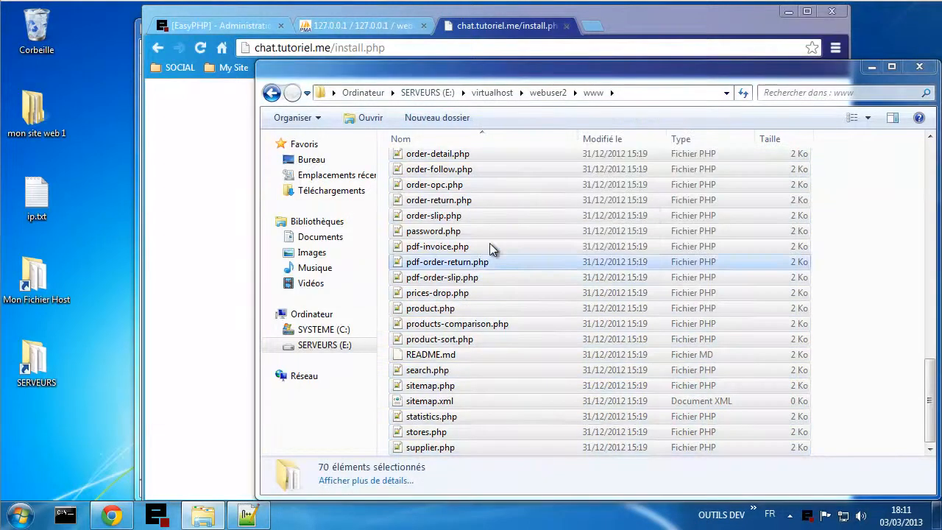
# - Copy everything inside Downloads\prestashop_1.5.3.1\prestashop
pyautogui.click(19, 515)
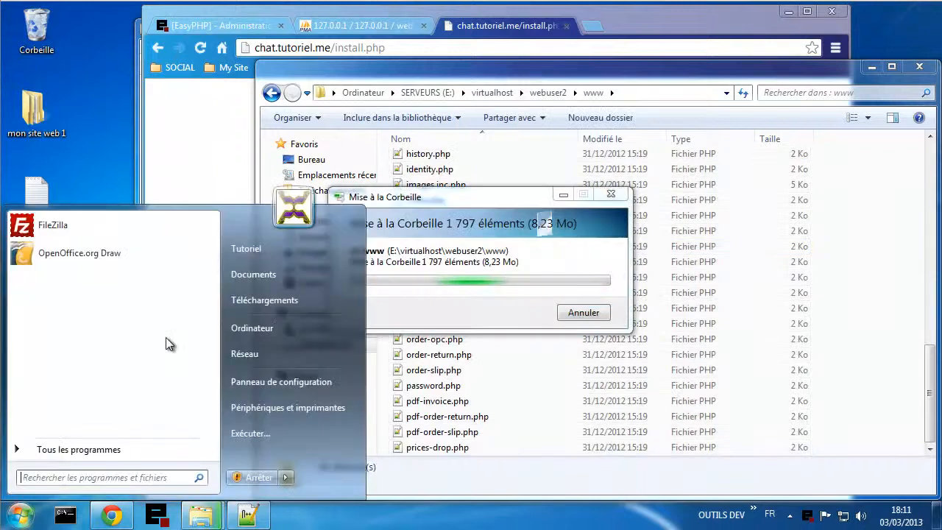
pyautogui.click(243, 299)
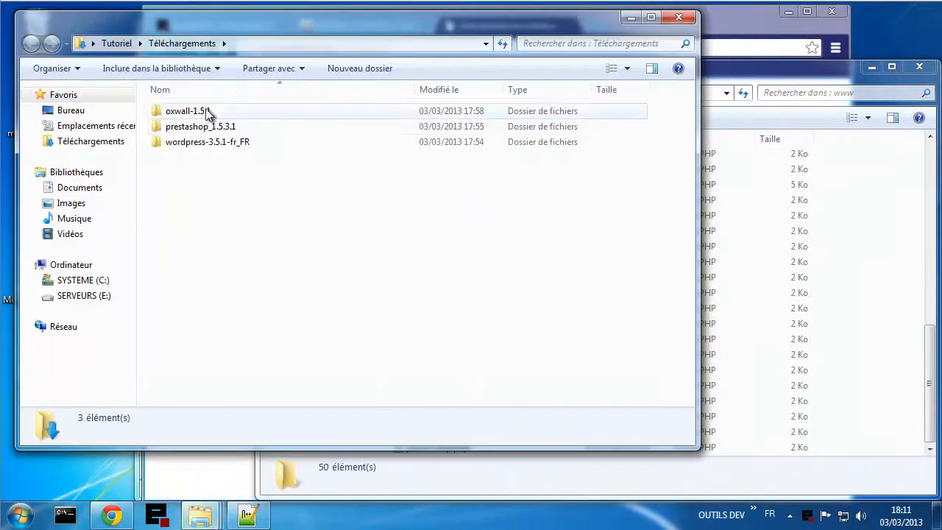
pyautogui.doubleClick(196, 127)
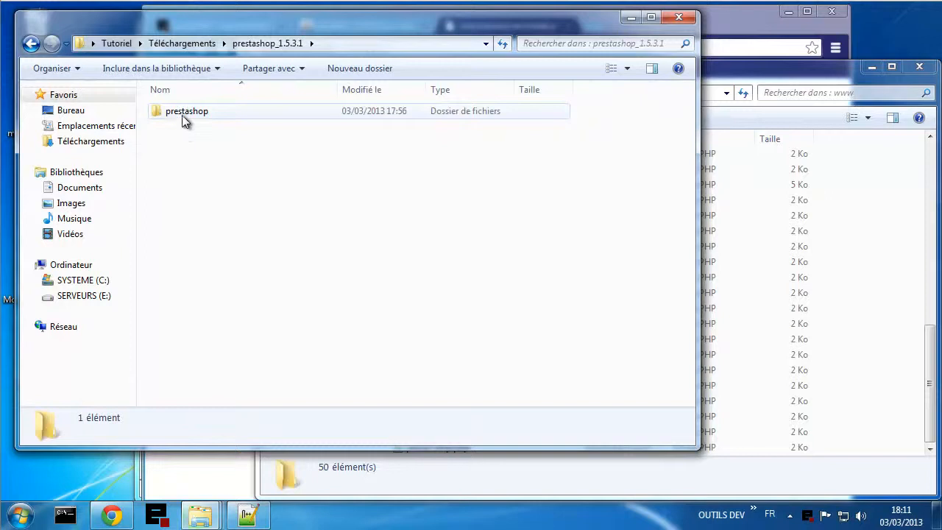
pyautogui.doubleClick(184, 118)
pyautogui.click(249, 251)
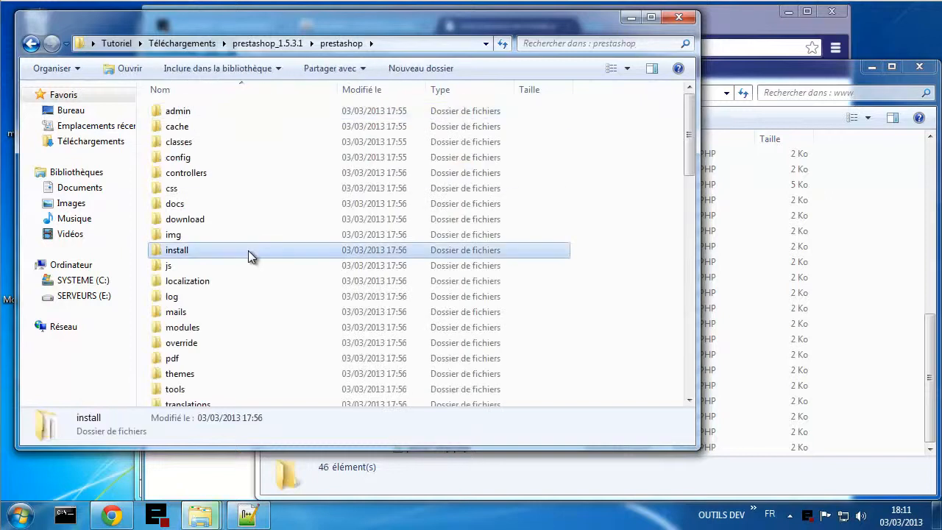
pyautogui.hotkey('ctrl', 'a')
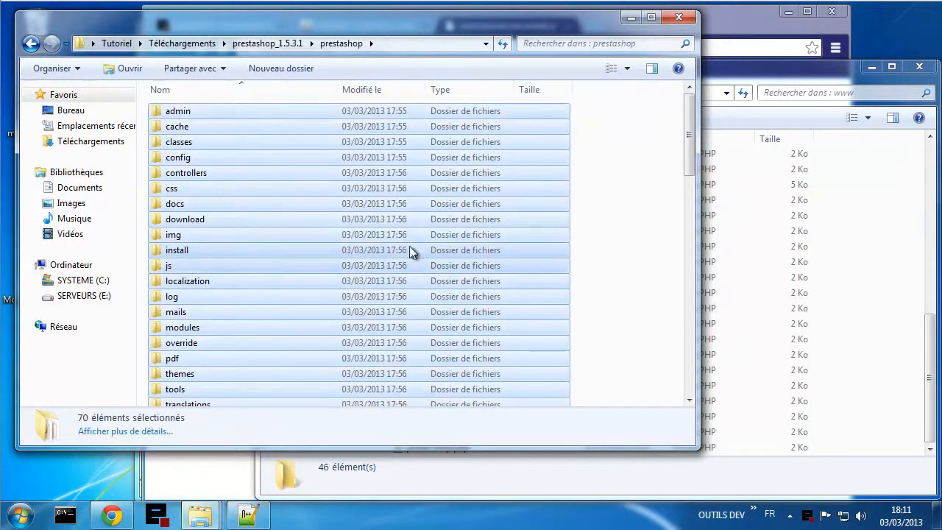
pyautogui.rightClick(394, 174)
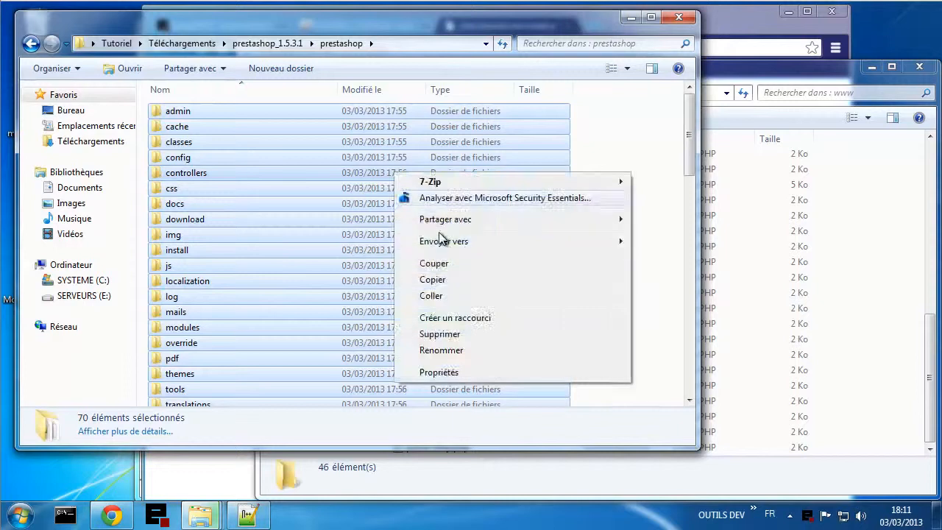
pyautogui.click(428, 285)
# - Paste the copied PrestaShop files into the emptied www folder
pyautogui.click(894, 310)
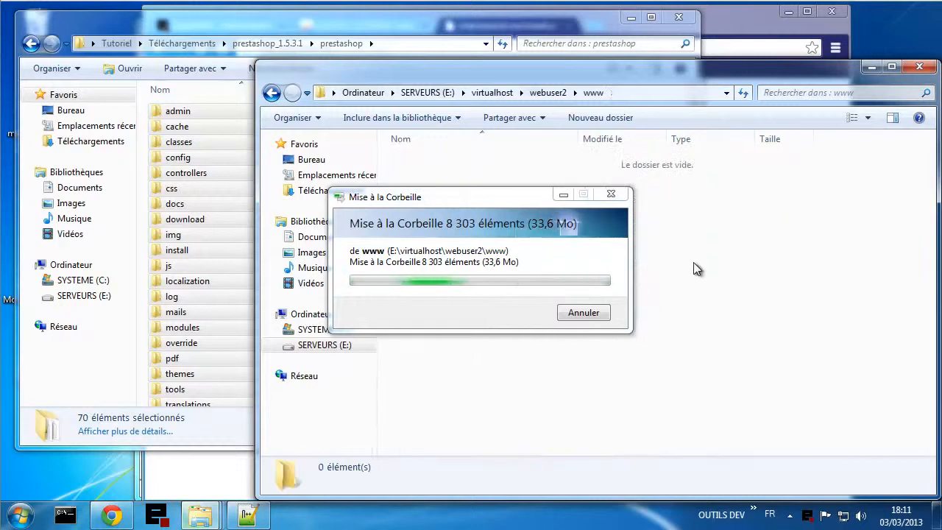
pyautogui.rightClick(697, 269)
pyautogui.click(721, 365)
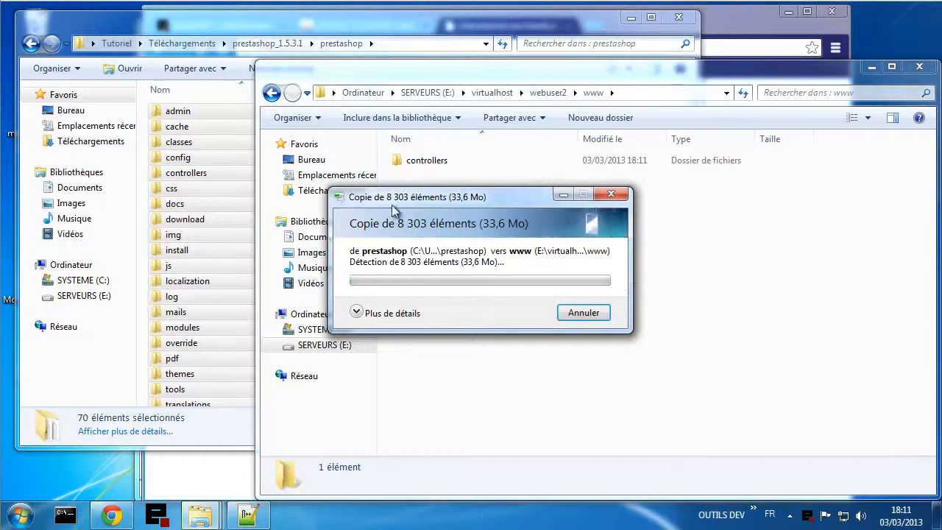
pyautogui.click(112, 515)
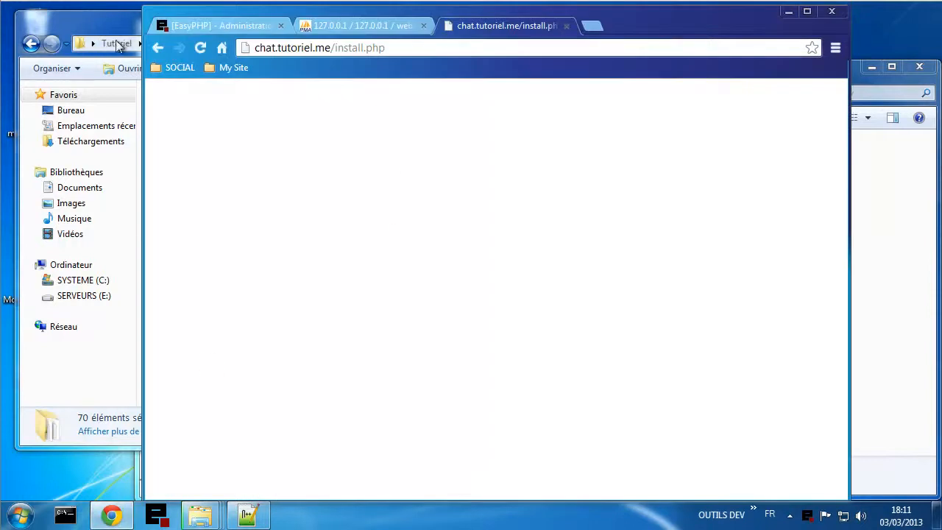
# - Open the Shop bookmark, then its install/ folder, which reports missing config/defines.inc.php
pyautogui.click(232, 68)
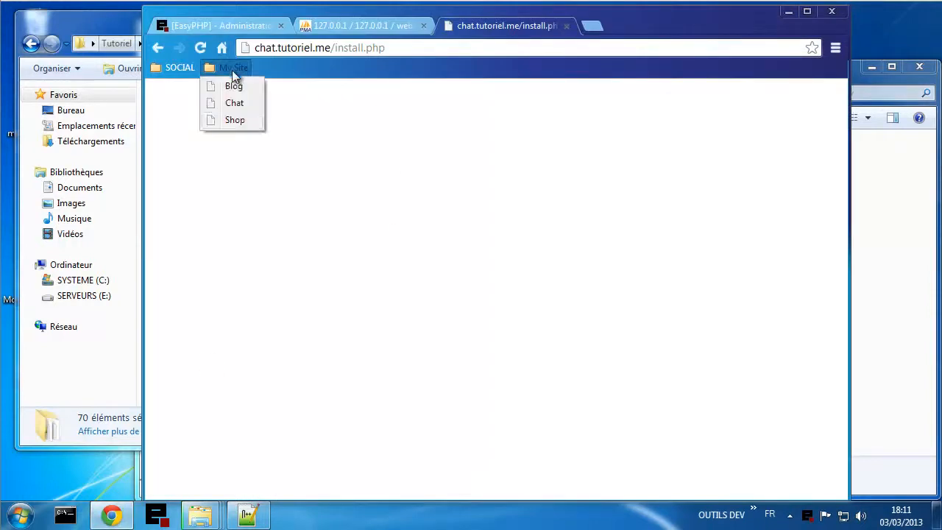
pyautogui.click(237, 121)
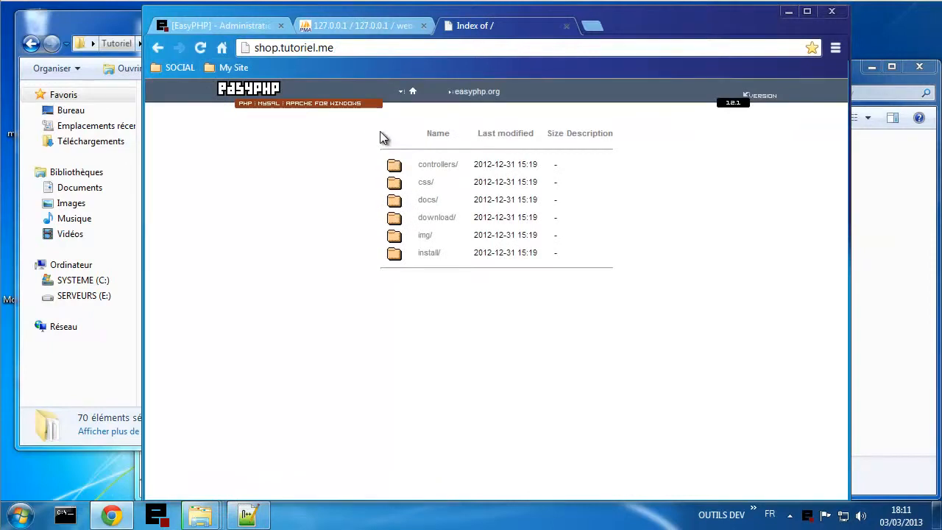
pyautogui.click(429, 254)
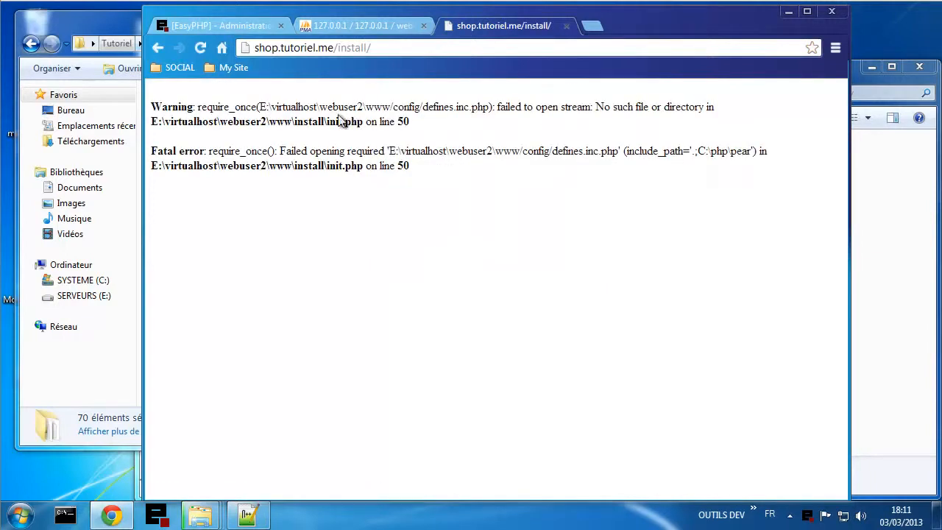
pyautogui.moveTo(334, 101); pyautogui.dragTo(355, 104)
pyautogui.click(417, 108)
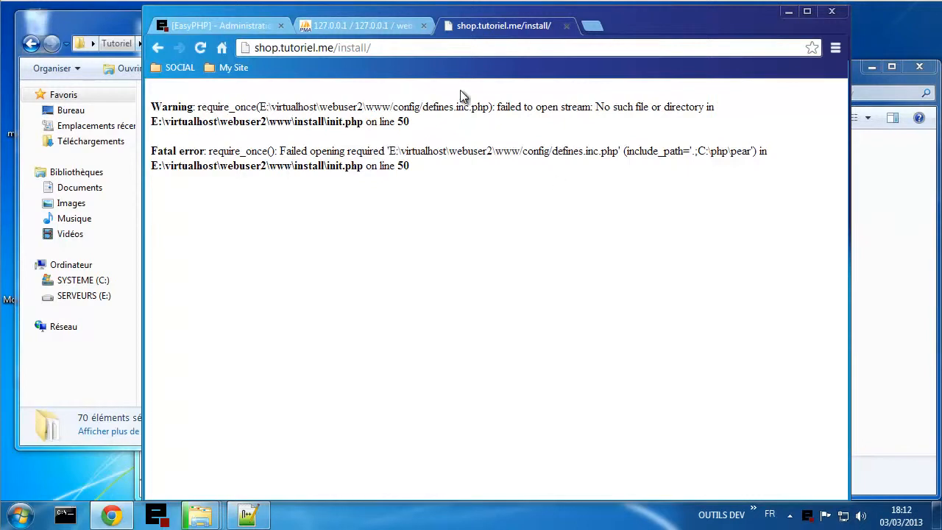
# - Show the Config mysql.txt notes at line 17, pairing webuser2 with shop.tutoriel.me
pyautogui.click(248, 515)
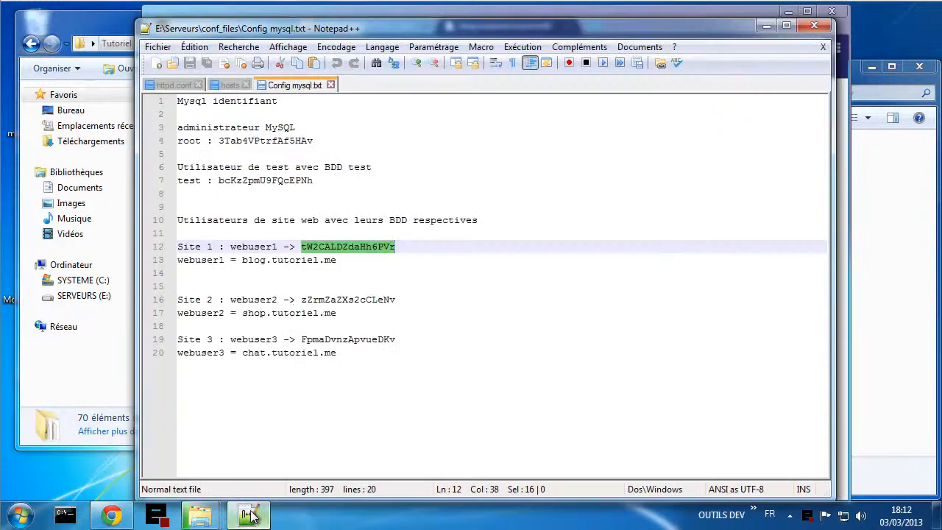
pyautogui.click(245, 313)
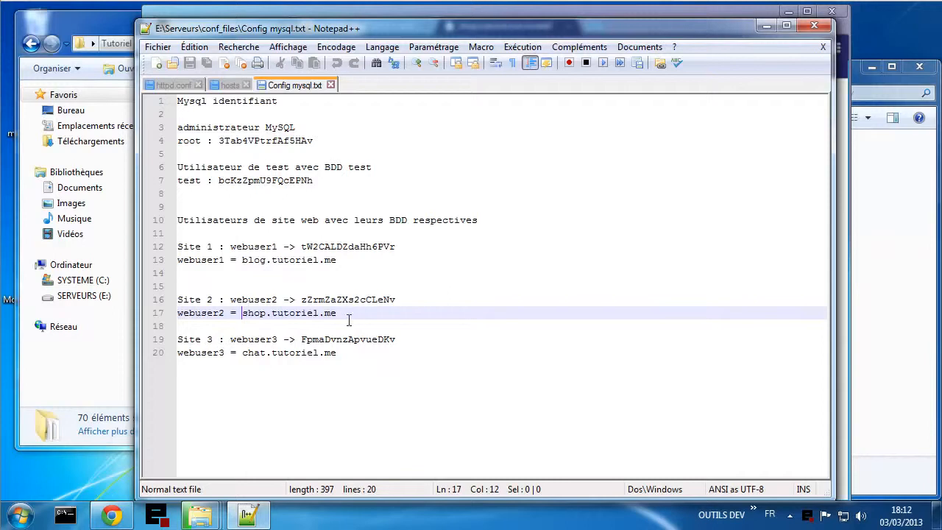
# - Move the PrestaShop copy progress aside, go up to webuser2, then return to Chrome
pyautogui.click(878, 375)
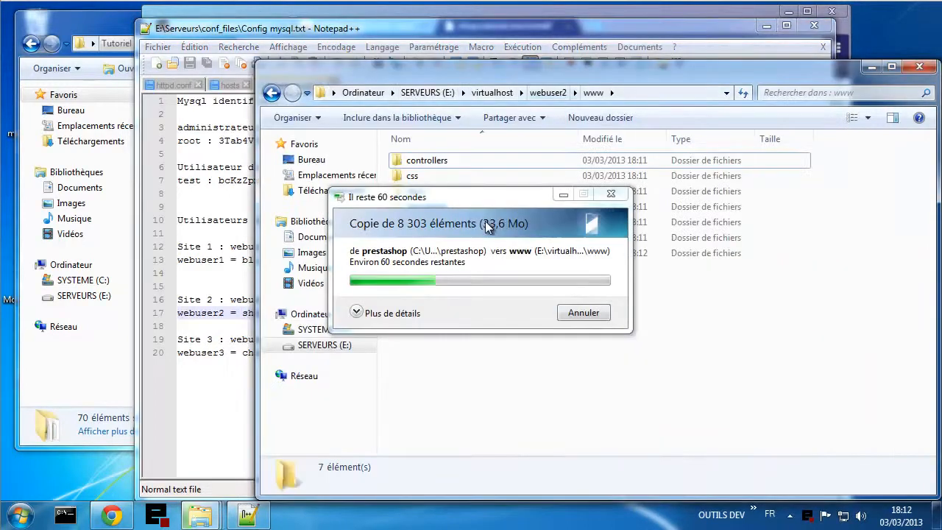
pyautogui.moveTo(471, 198); pyautogui.dragTo(204, 143)
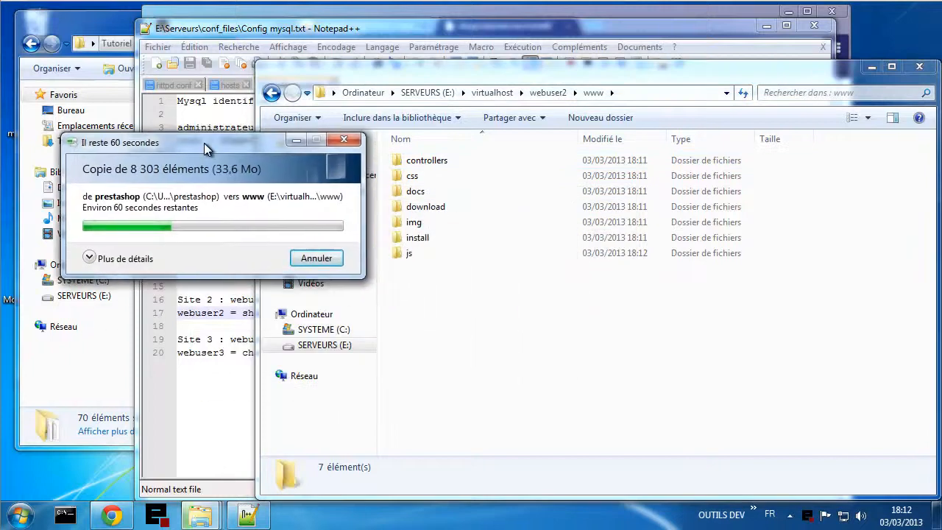
pyautogui.click(549, 93)
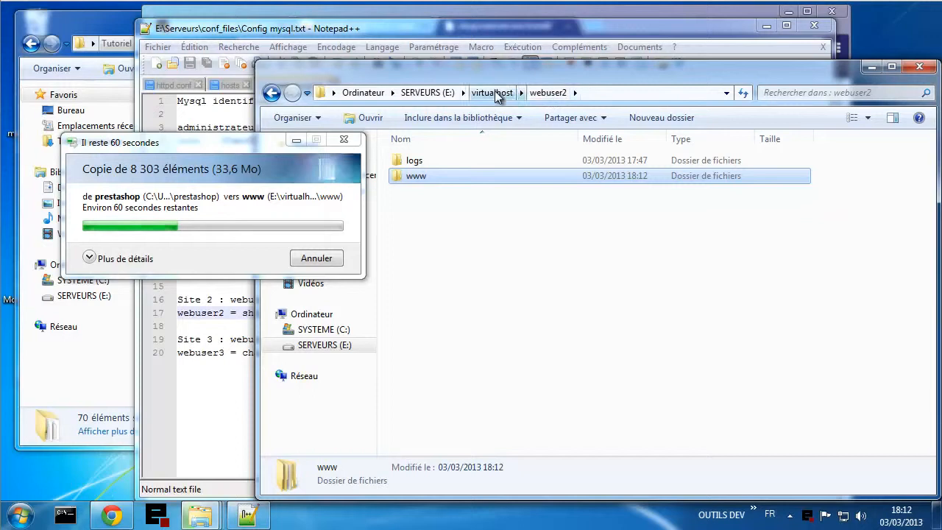
pyautogui.click(112, 516)
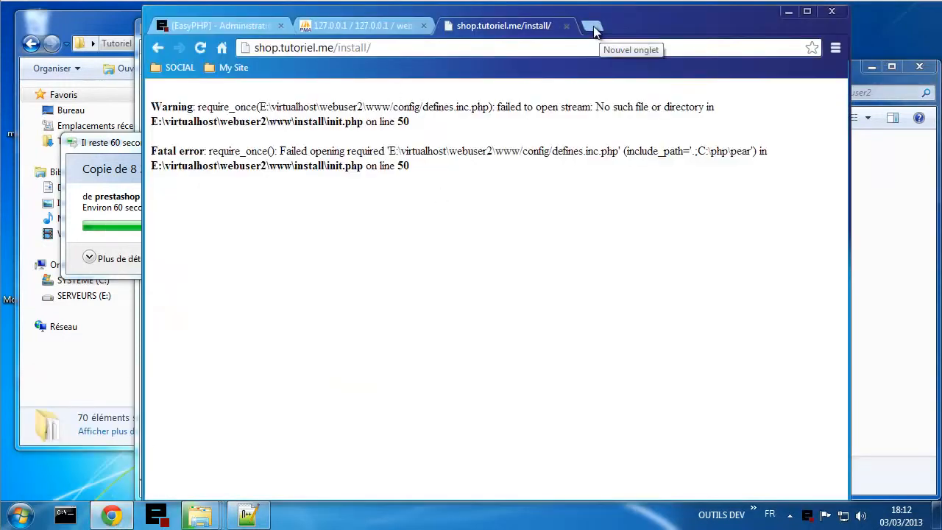
# - Search Google for 'oxwall' in a new tab
pyautogui.click(593, 26)
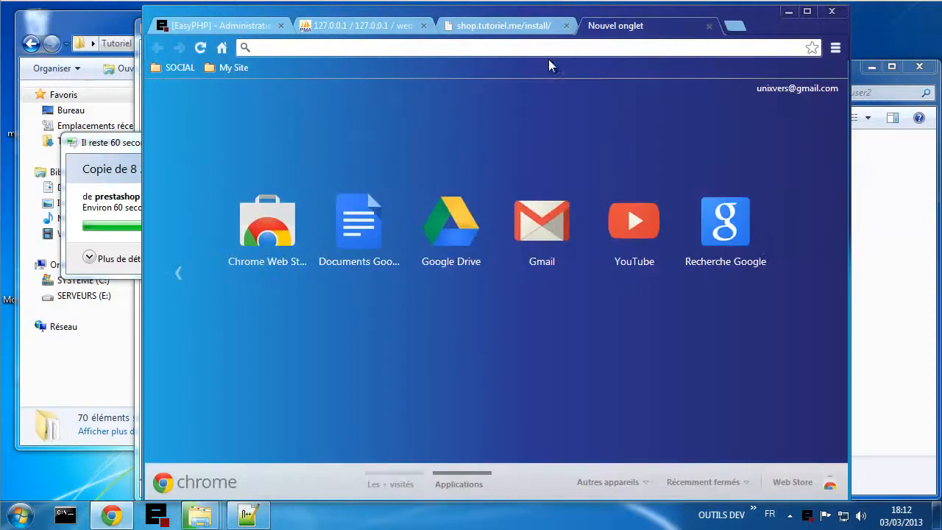
pyautogui.click(221, 48)
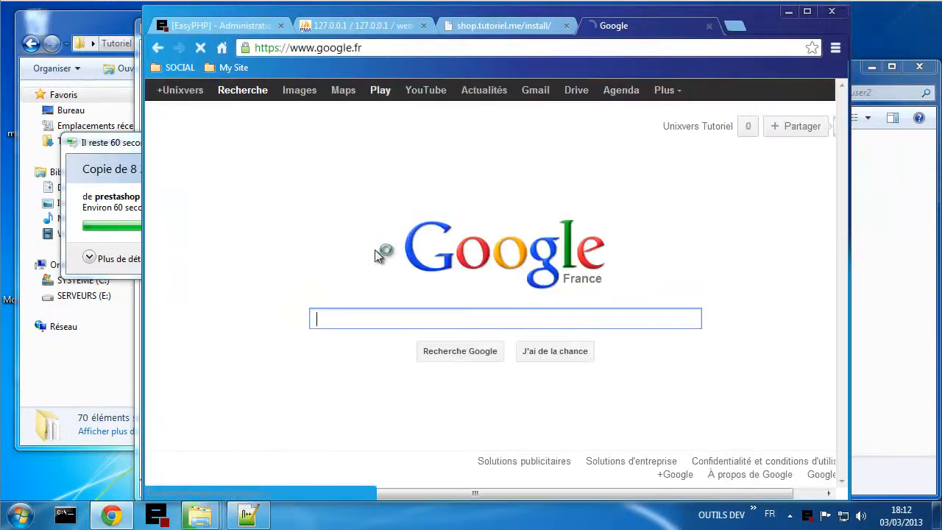
pyautogui.write('oxw')
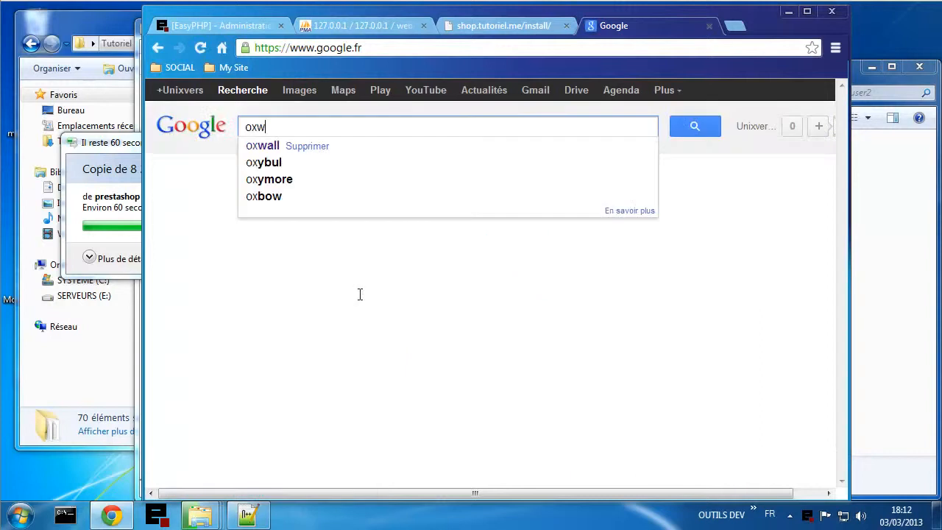
pyautogui.write('all')
pyautogui.press('Return')
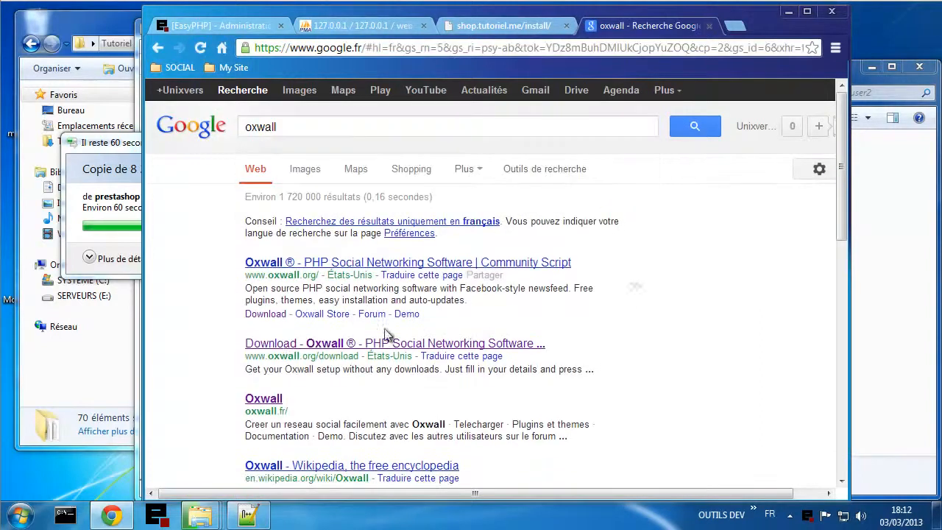
# - Download Oxwall common 1.5.1 (oxwall-1.5.1.zip) from oxwall.org
pyautogui.click(283, 344)
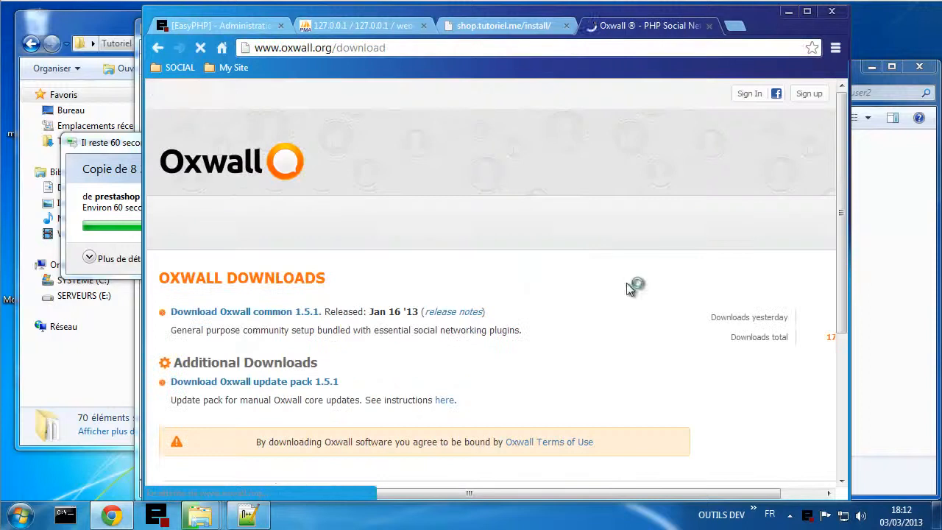
pyautogui.click(248, 315)
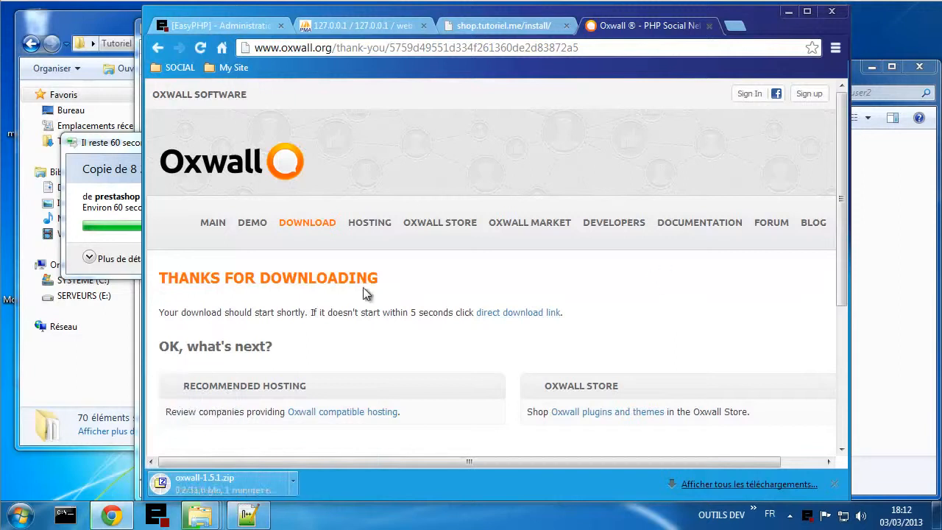
pyautogui.click(99, 381)
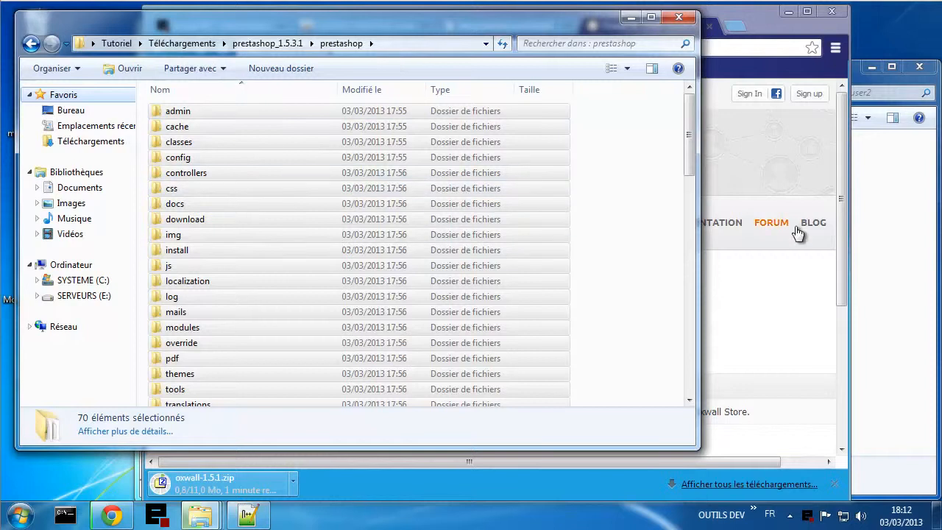
# - Return to the shop.tutoriel.me install error and highlight webuser2 in its file path
pyautogui.click(790, 324)
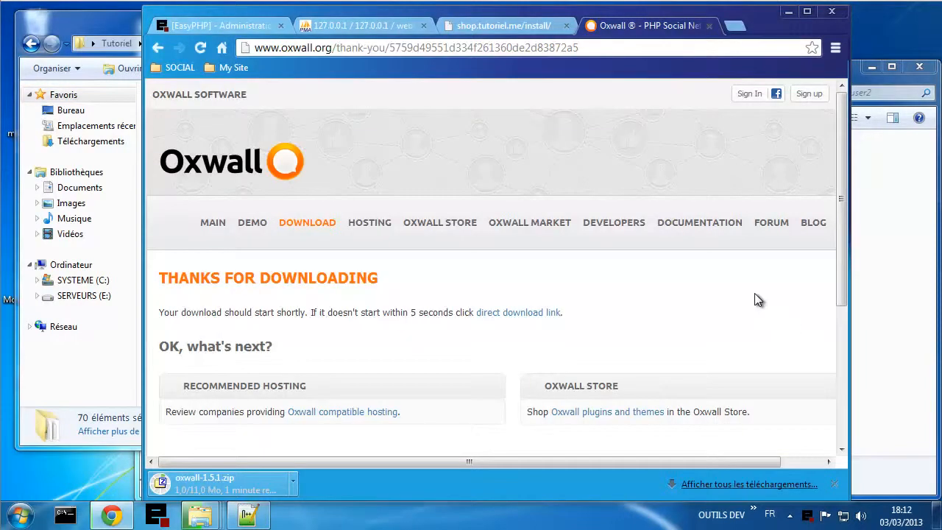
pyautogui.click(503, 27)
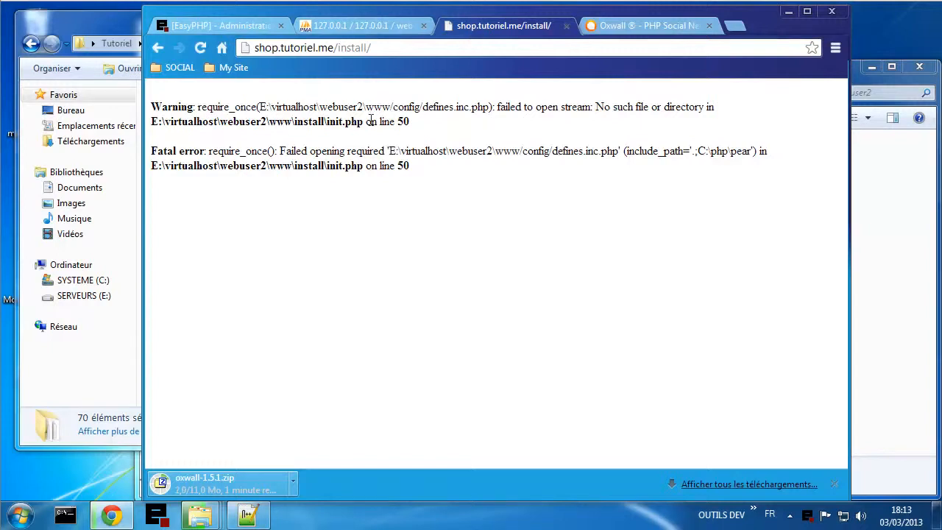
pyautogui.moveTo(349, 106); pyautogui.dragTo(364, 106)
# - Review the My Site bookmarks (Blog, Chat, Shop), then minimise the Notepad++ credentials notes
pyautogui.click(240, 72)
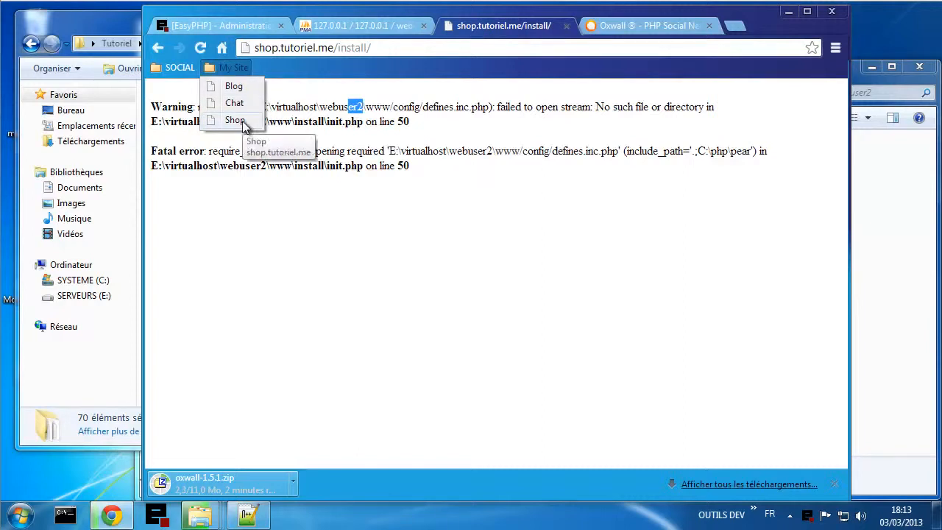
pyautogui.moveTo(241, 126); pyautogui.dragTo(251, 101)
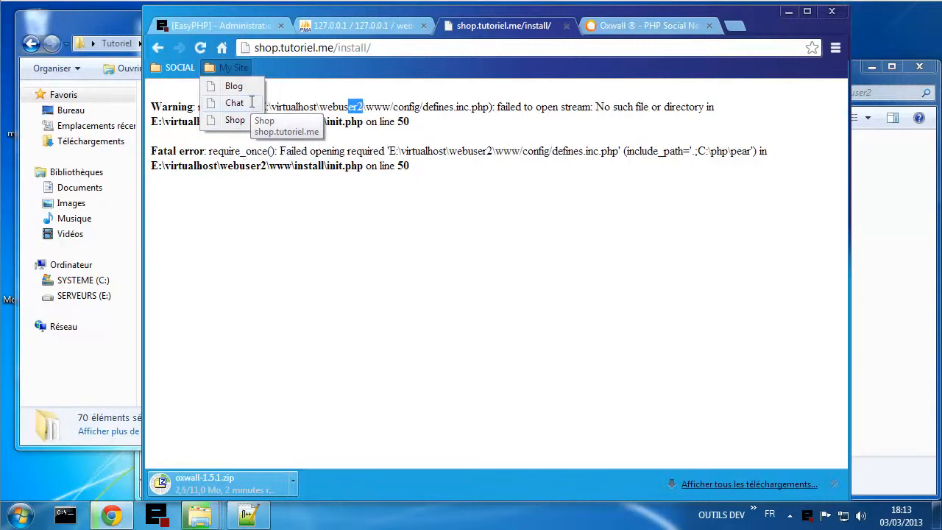
pyautogui.click(238, 64)
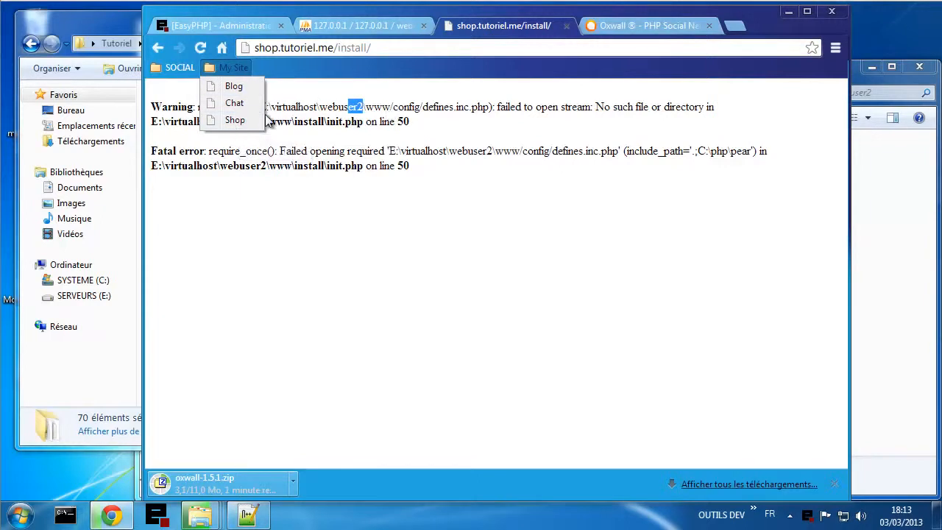
pyautogui.click(305, 257)
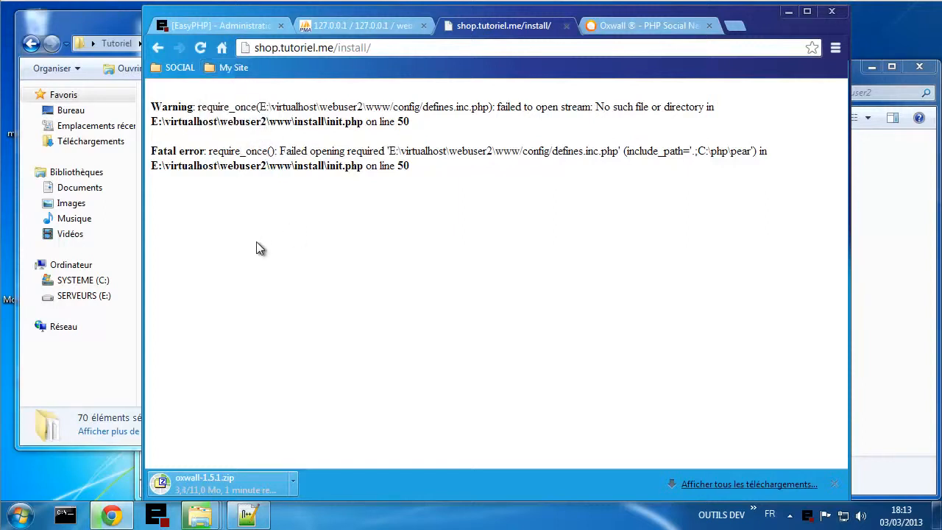
pyautogui.click(257, 515)
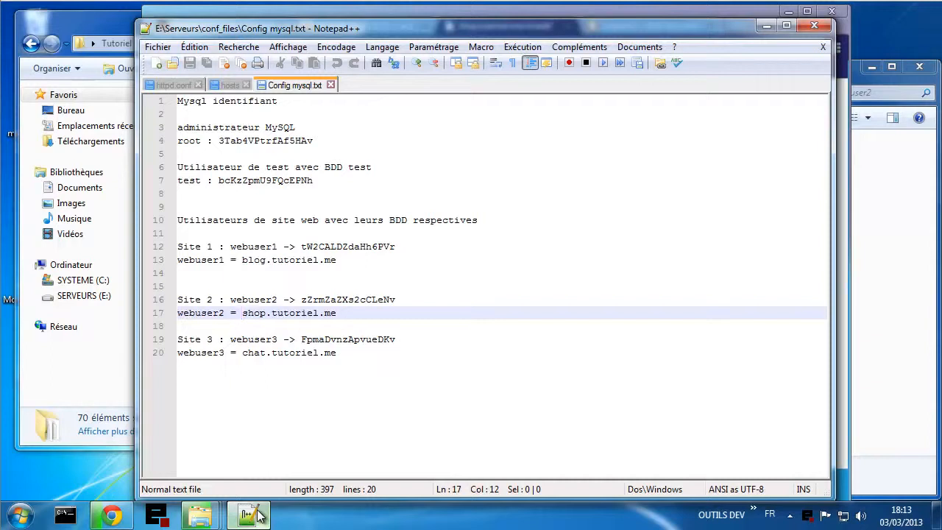
pyautogui.click(258, 516)
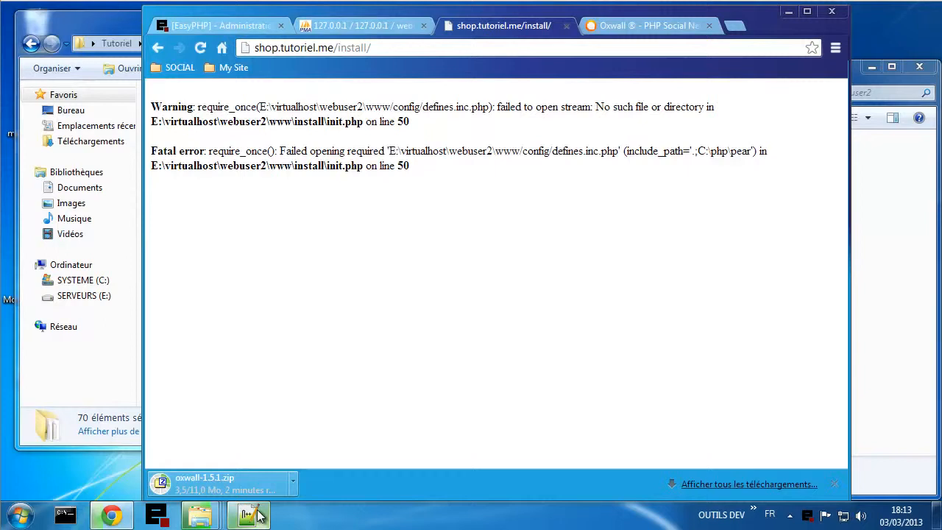
pyautogui.moveTo(200, 515)
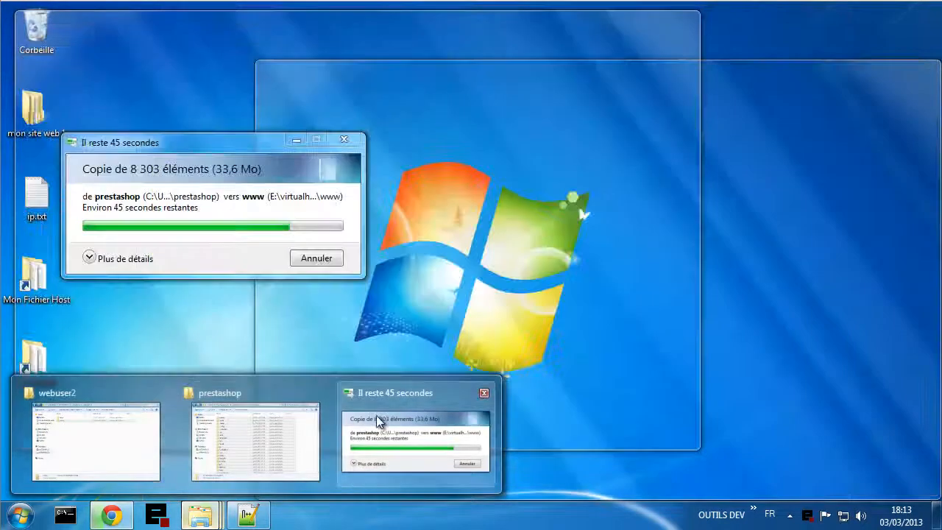
# - Move the copy progress aside and open the Chat bookmark, chat.tutoriel.me, which loads blank
pyautogui.click(379, 415)
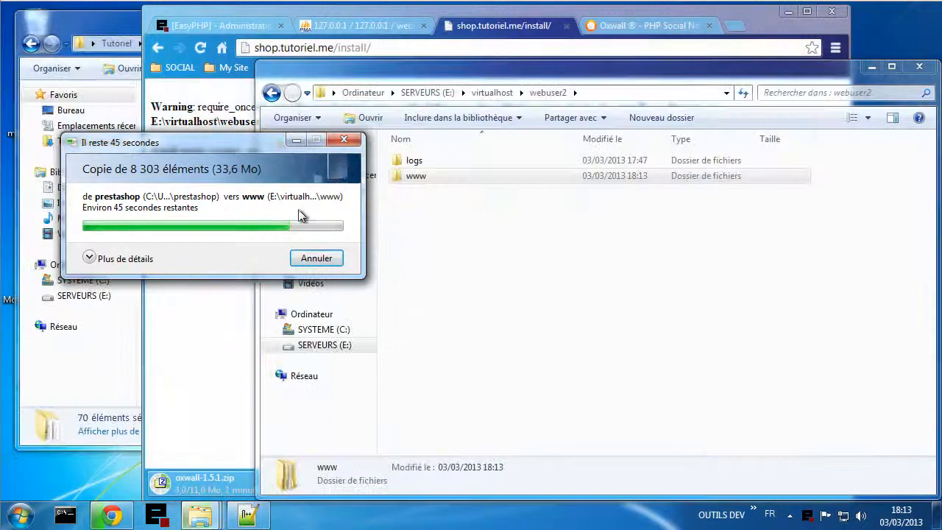
pyautogui.moveTo(153, 145); pyautogui.dragTo(296, 182)
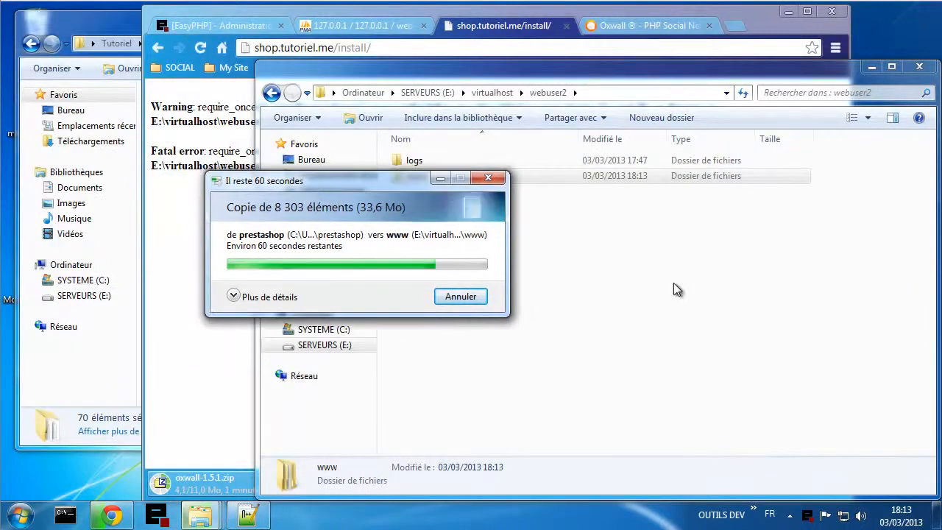
pyautogui.click(222, 72)
pyautogui.click(233, 103)
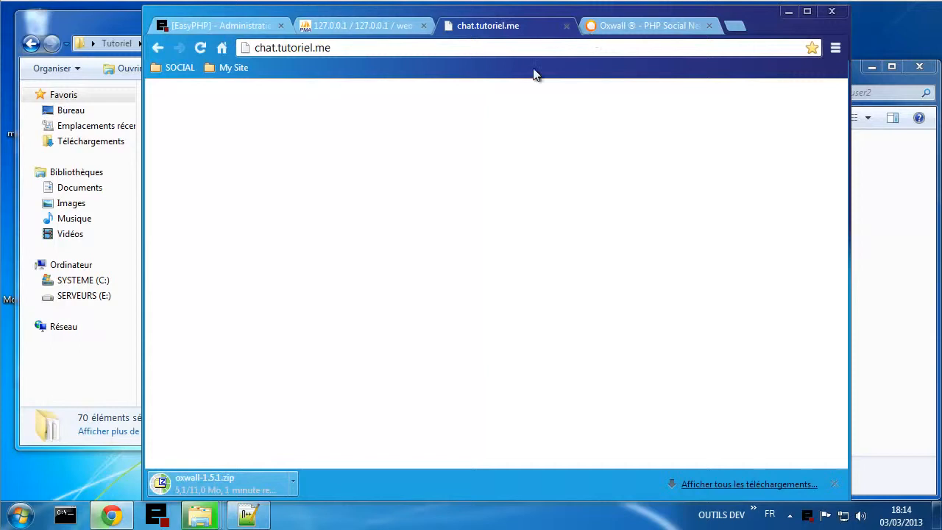
# - Recheck the PrestaShop copy, now about 5 seconds from finishing
pyautogui.moveTo(203, 519)
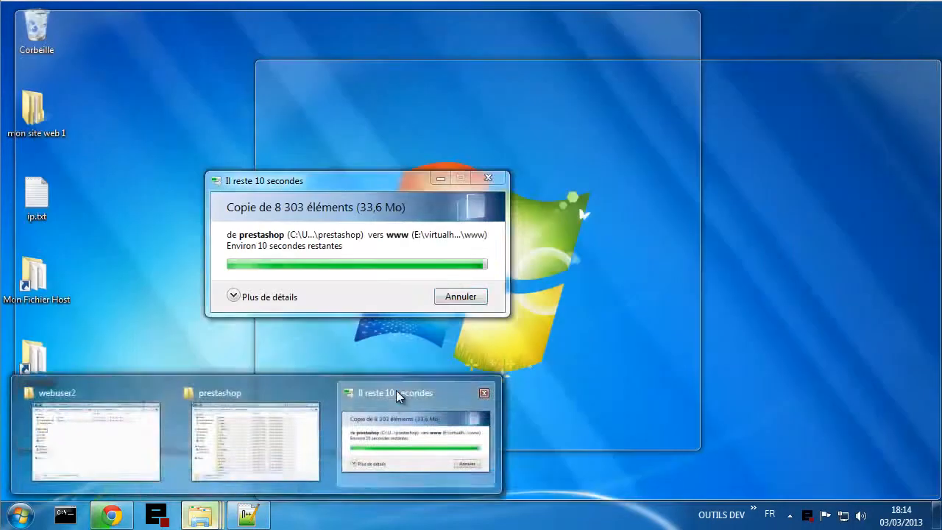
pyautogui.click(396, 390)
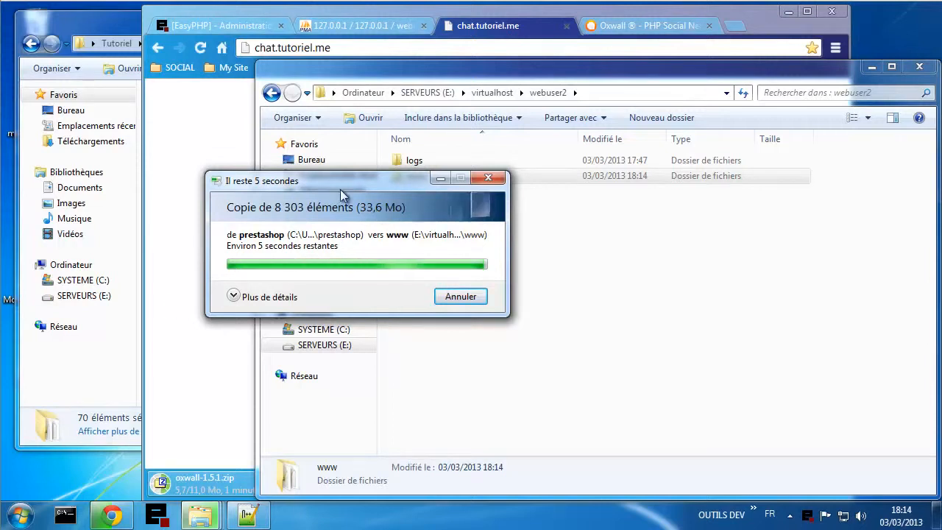
pyautogui.moveTo(338, 183); pyautogui.dragTo(341, 193)
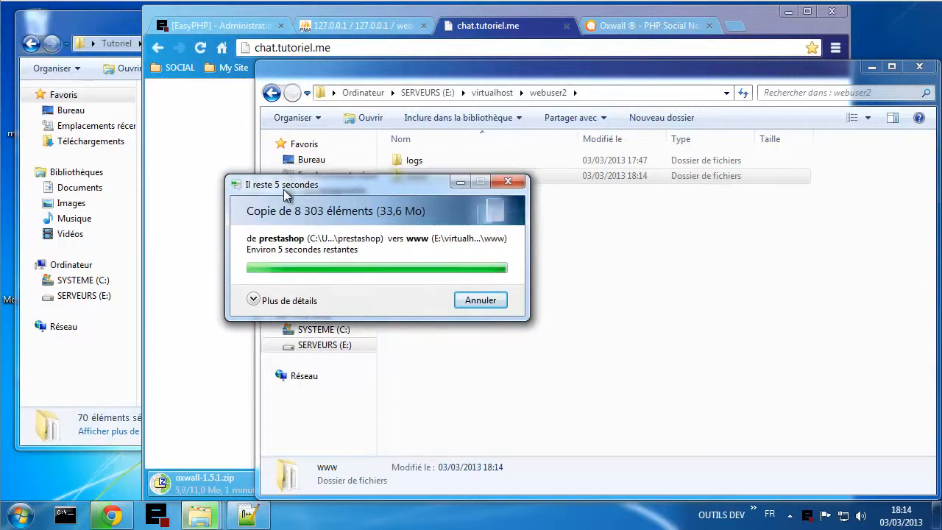
pyautogui.click(237, 72)
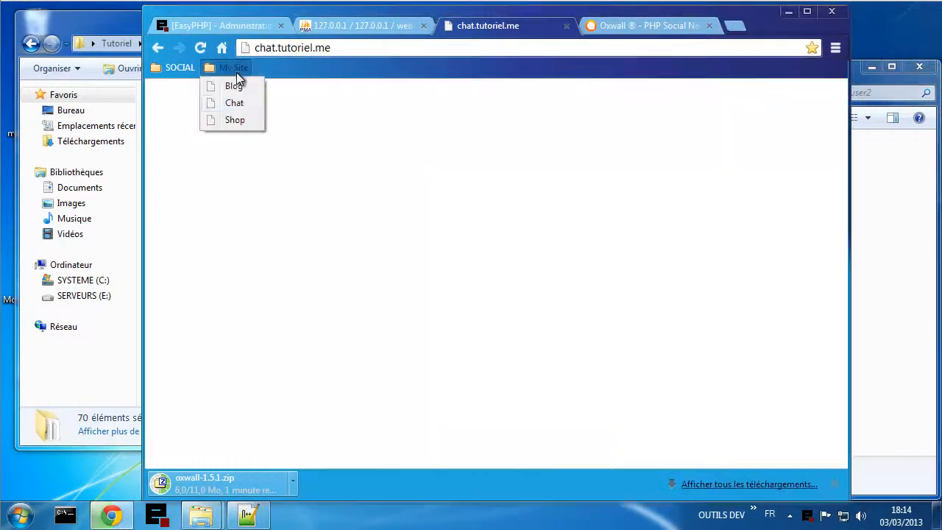
# - Reopen the Shop installer and accept the licence agreement
pyautogui.click(242, 119)
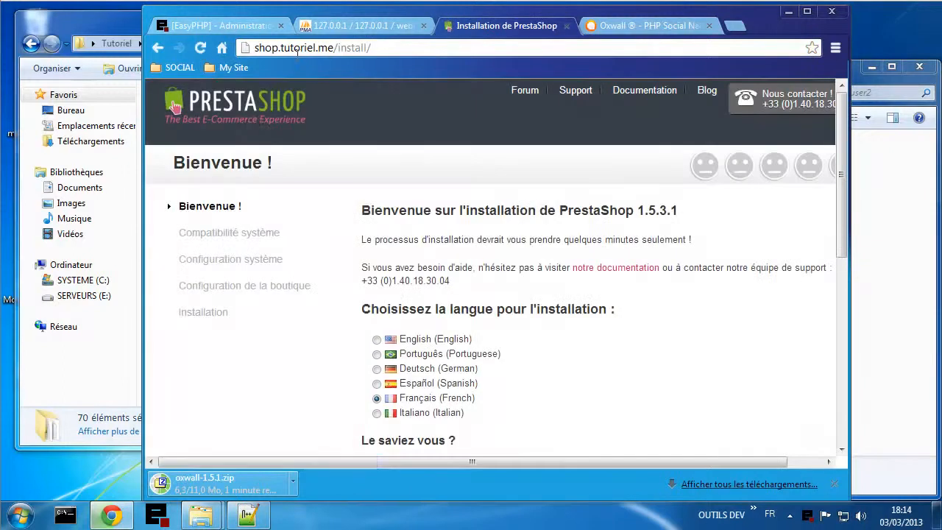
pyautogui.scroll(-1, 559, 340)
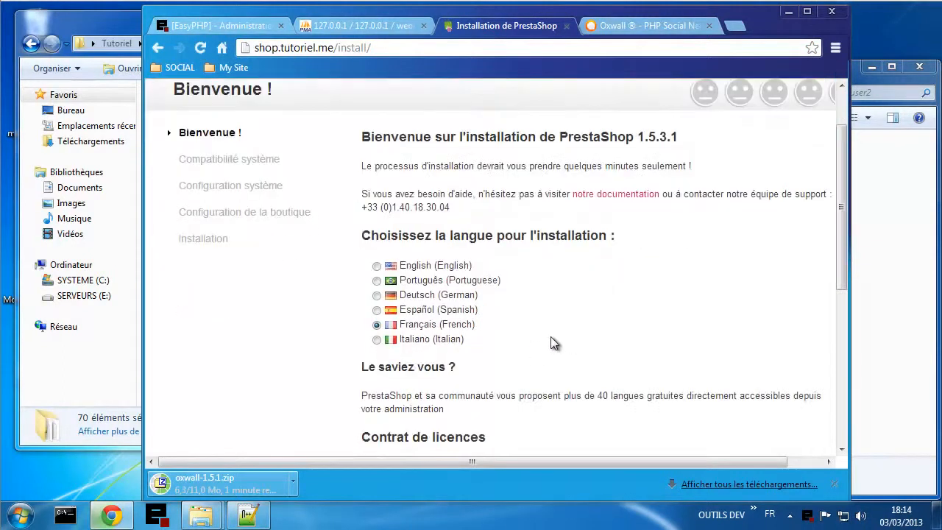
pyautogui.scroll(-3, 677, 316)
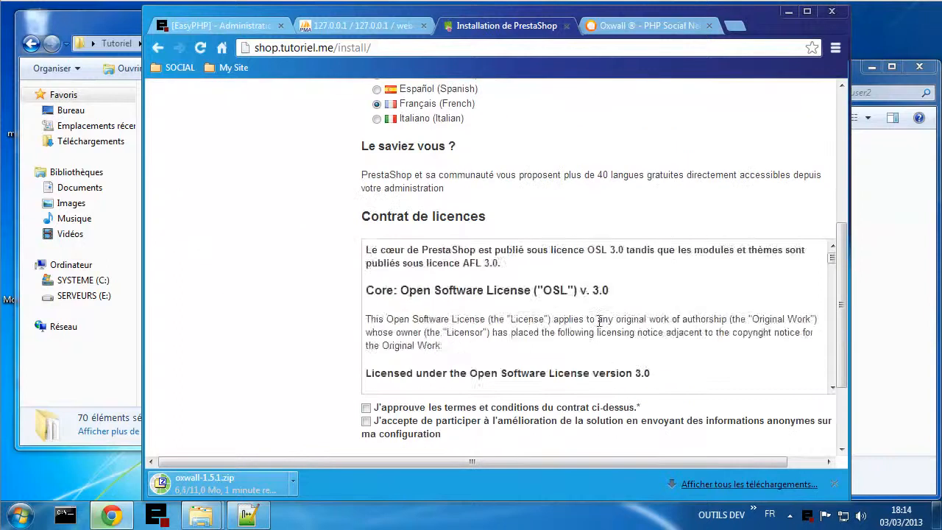
pyautogui.scroll(-2, 600, 318)
pyautogui.scroll(-1, 502, 335)
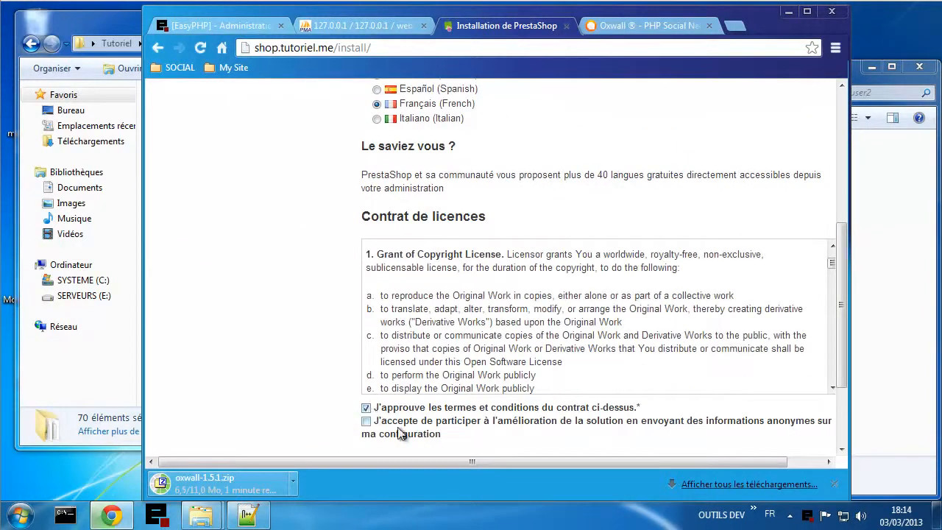
pyautogui.scroll(-2, 280, 391)
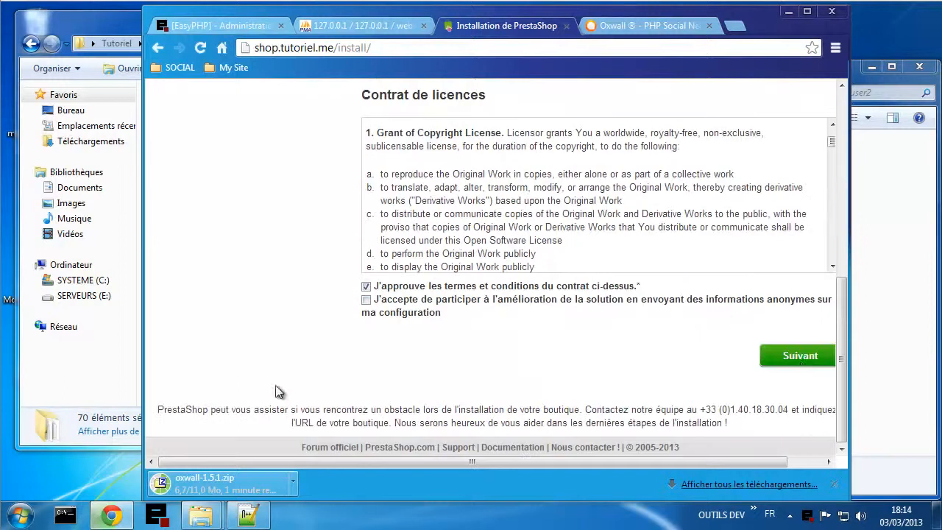
pyautogui.click(802, 365)
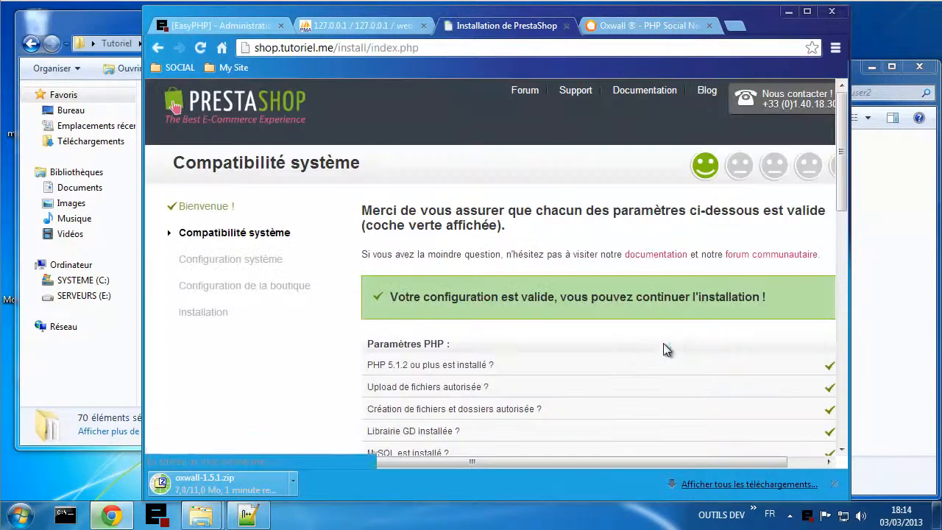
# - Pass the system compatibility check to reach the database connection step
pyautogui.scroll(-1, 612, 359)
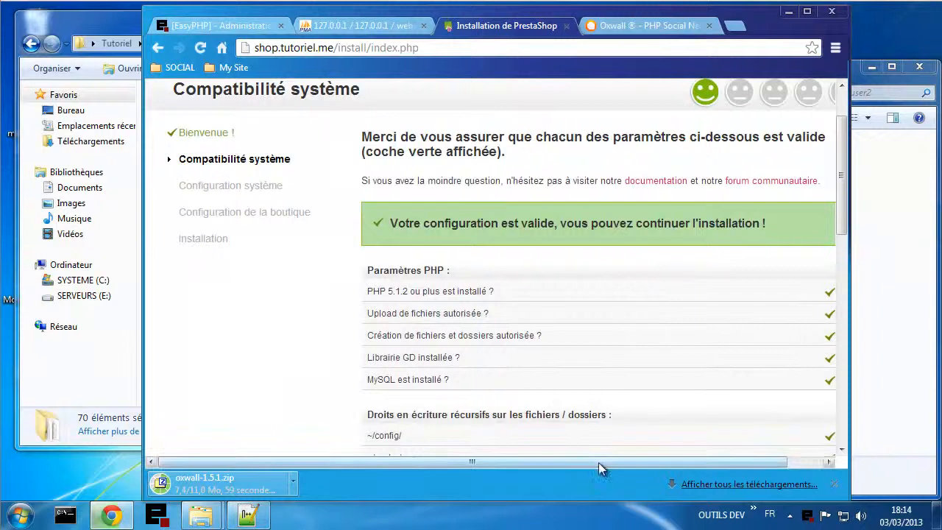
pyautogui.moveTo(595, 464); pyautogui.dragTo(676, 461)
pyautogui.scroll(-3, 685, 269)
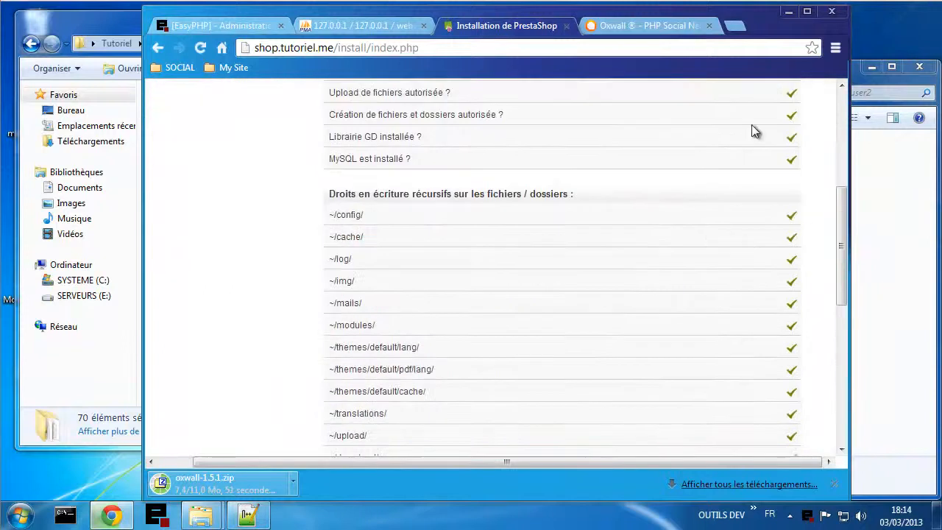
pyautogui.scroll(-6, 743, 286)
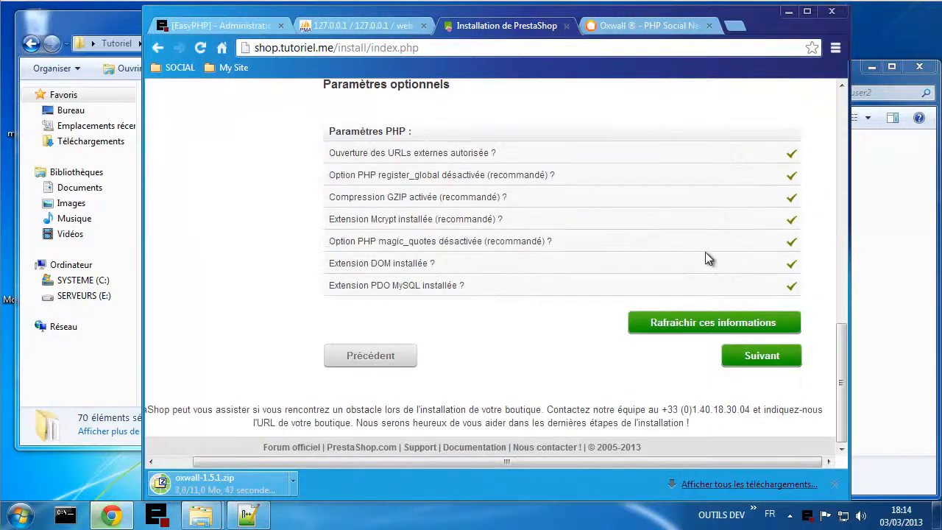
pyautogui.click(761, 356)
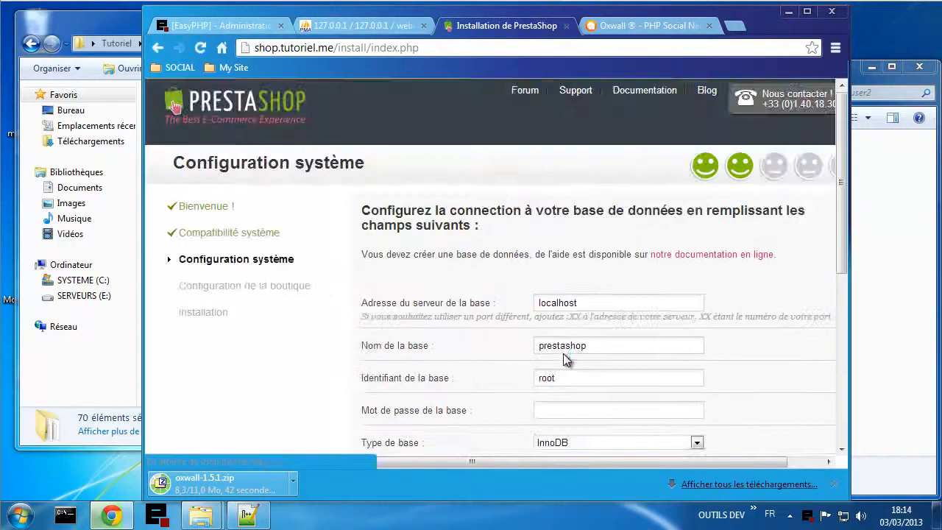
pyautogui.scroll(-1, 730, 357)
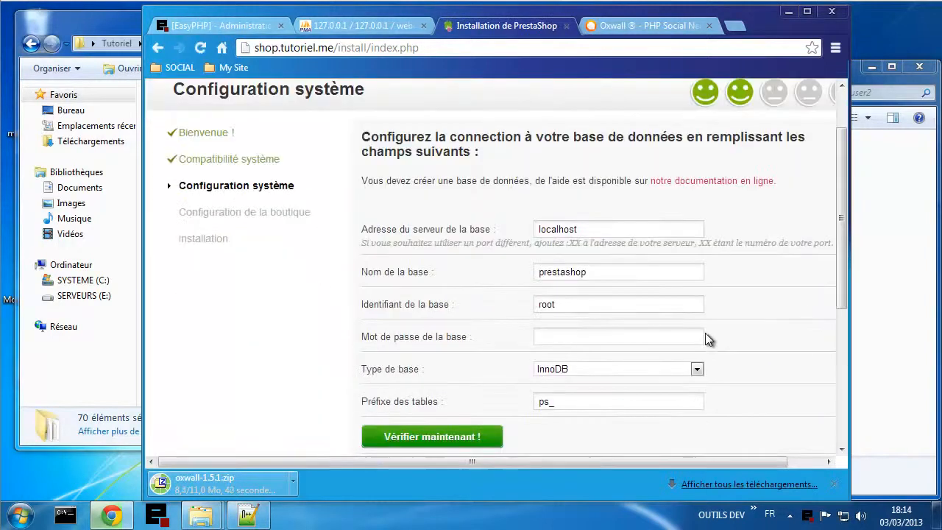
# - Select the webuser2 user name in the Notepad++ credentials notes
pyautogui.click(249, 517)
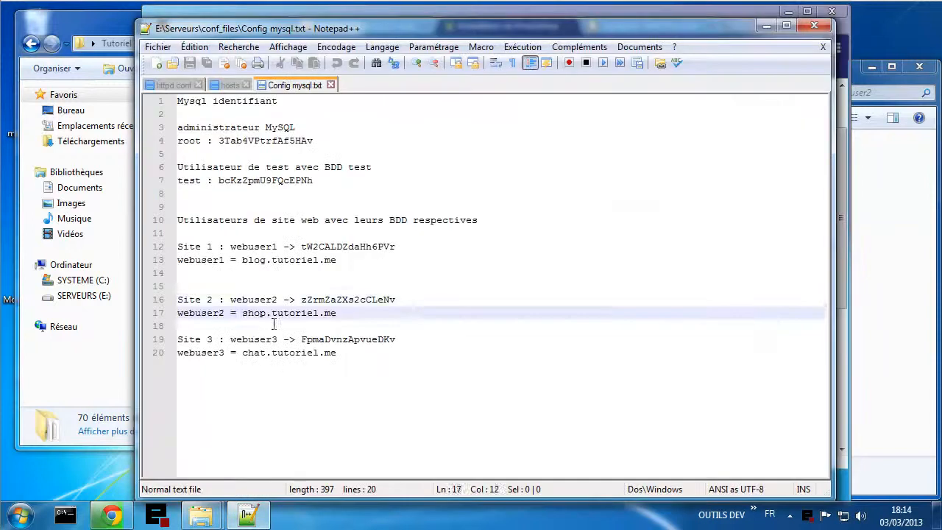
pyautogui.doubleClick(261, 300)
pyautogui.hotkey('ctrl', 'c')
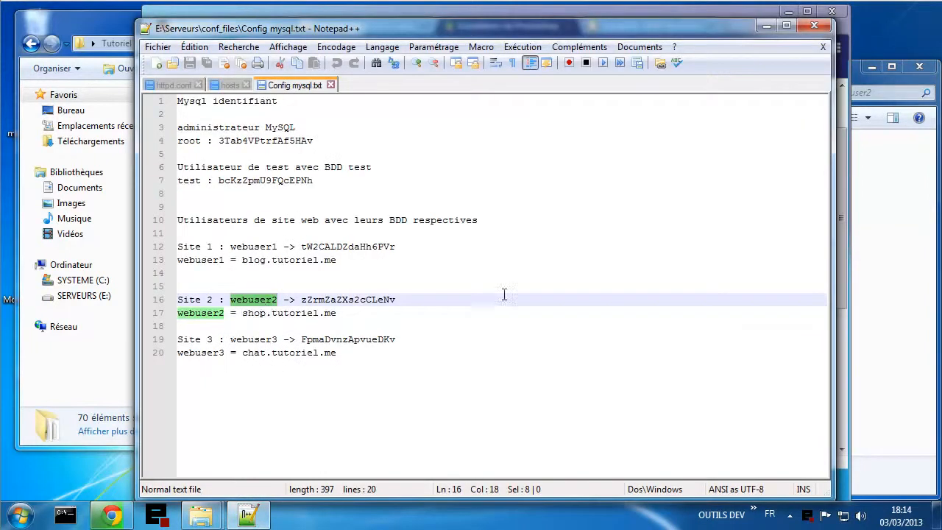
pyautogui.click(885, 362)
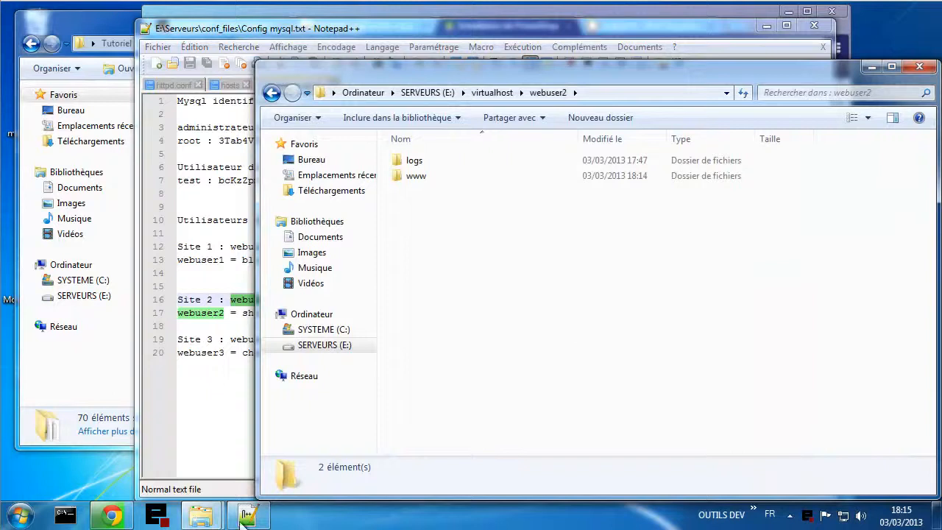
# - Enter webuser2 in Nom de la base and Identifiant, leaving Type de base on InnoDB
pyautogui.click(112, 515)
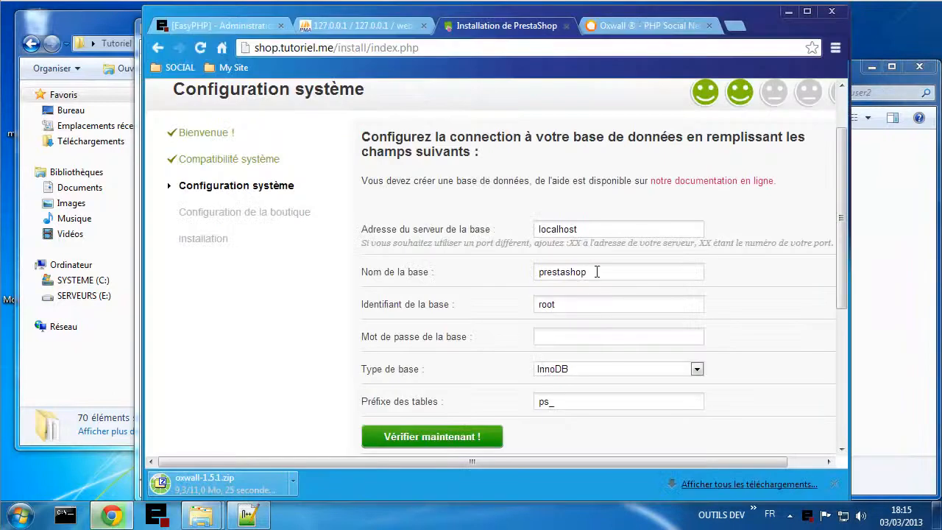
pyautogui.moveTo(597, 270); pyautogui.dragTo(512, 266)
pyautogui.write('webuser2')
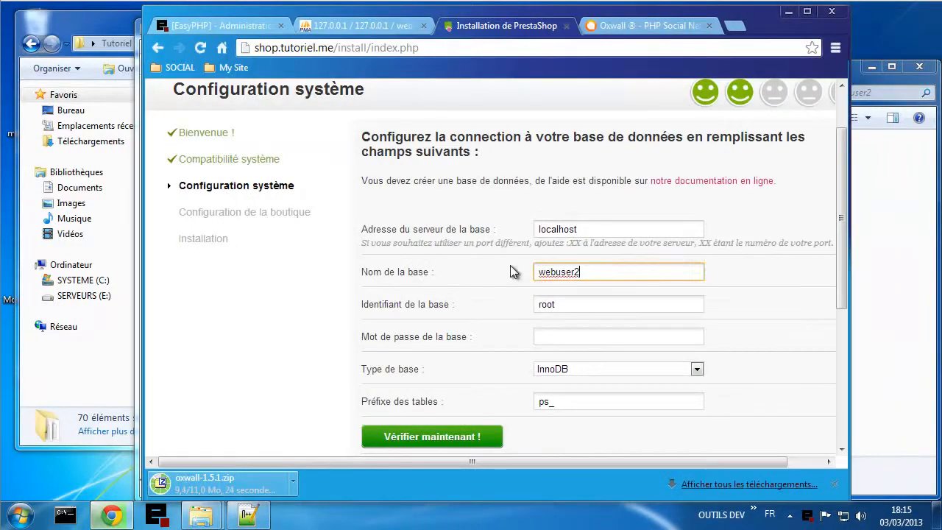
pyautogui.moveTo(578, 308); pyautogui.dragTo(500, 305)
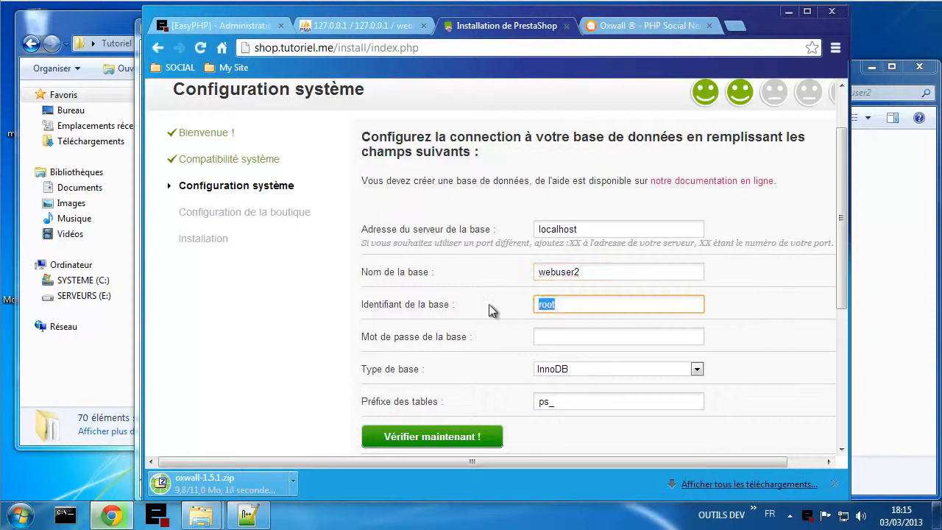
pyautogui.hotkey('ctrl', 'v')
pyautogui.click(613, 372)
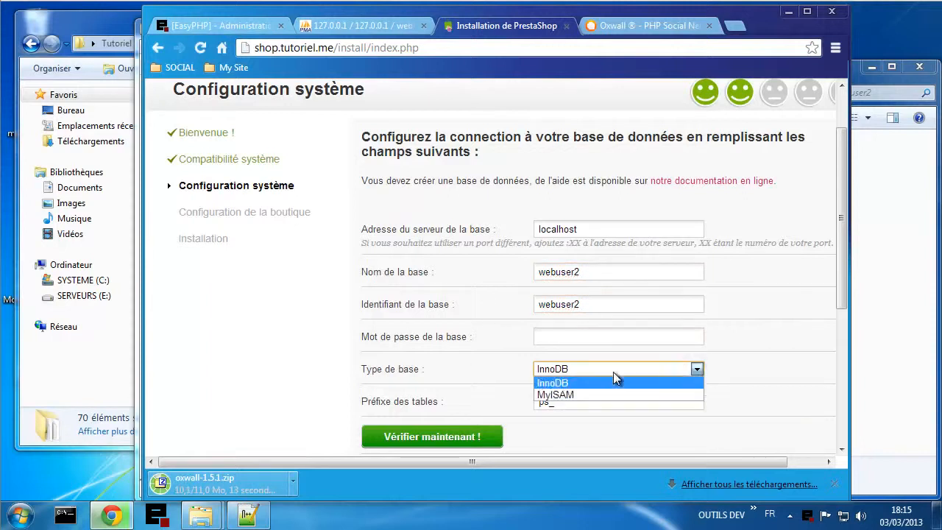
pyautogui.click(574, 385)
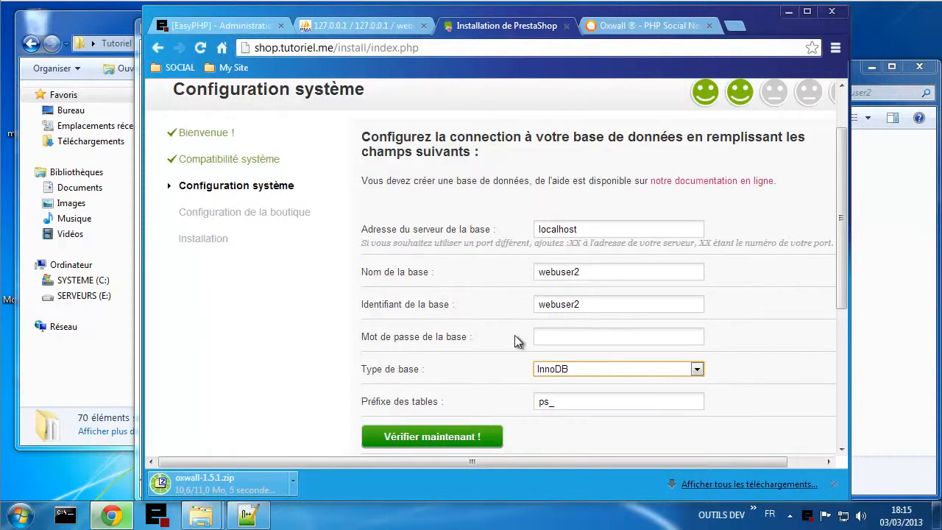
# - Open phpMyAdmin's server overview page and look through it
pyautogui.click(361, 19)
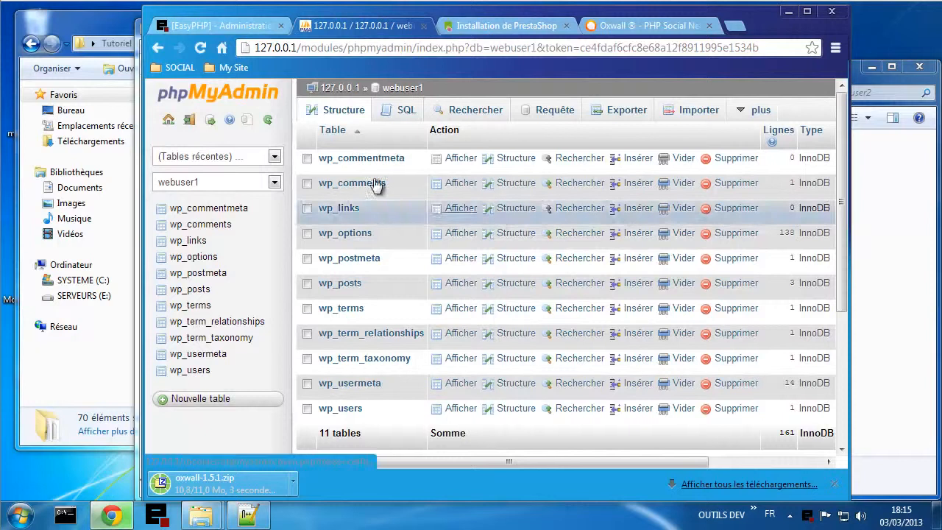
pyautogui.click(339, 89)
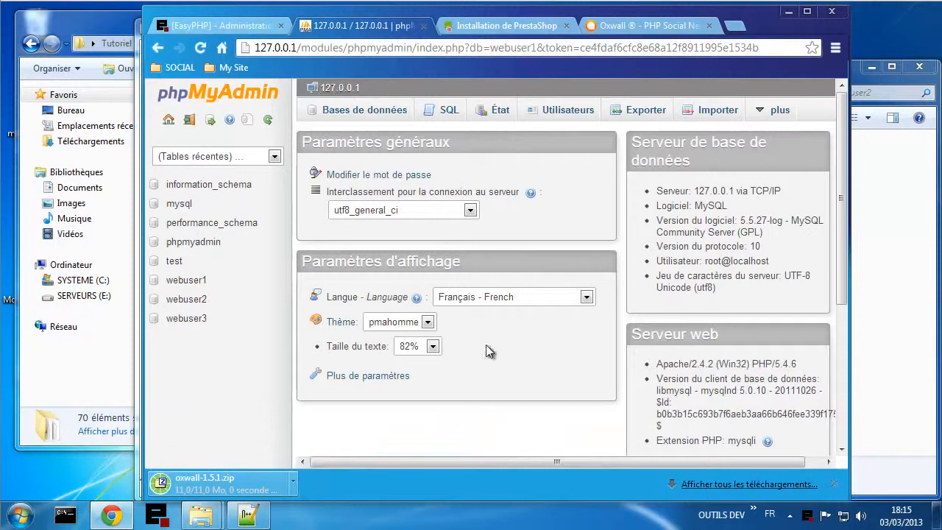
pyautogui.scroll(-1, 486, 352)
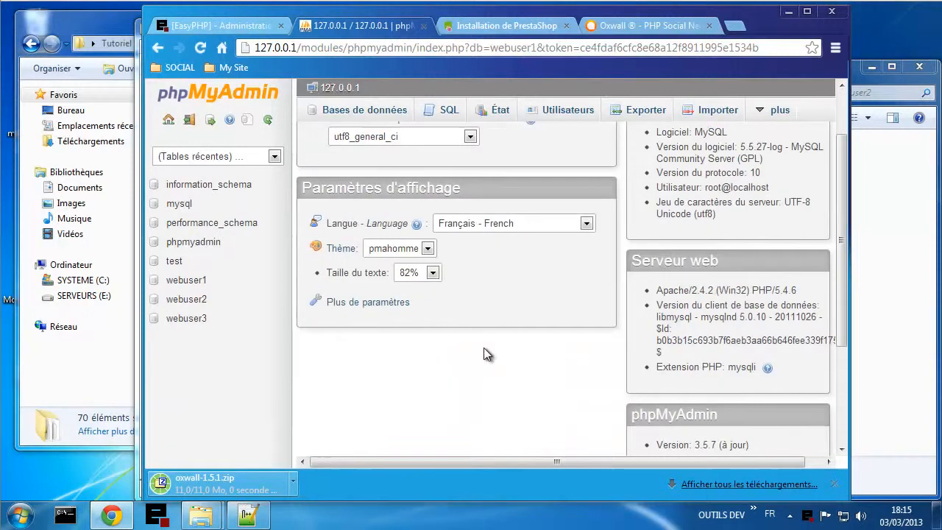
pyautogui.scroll(-1, 483, 347)
pyautogui.scroll(-1, 483, 347)
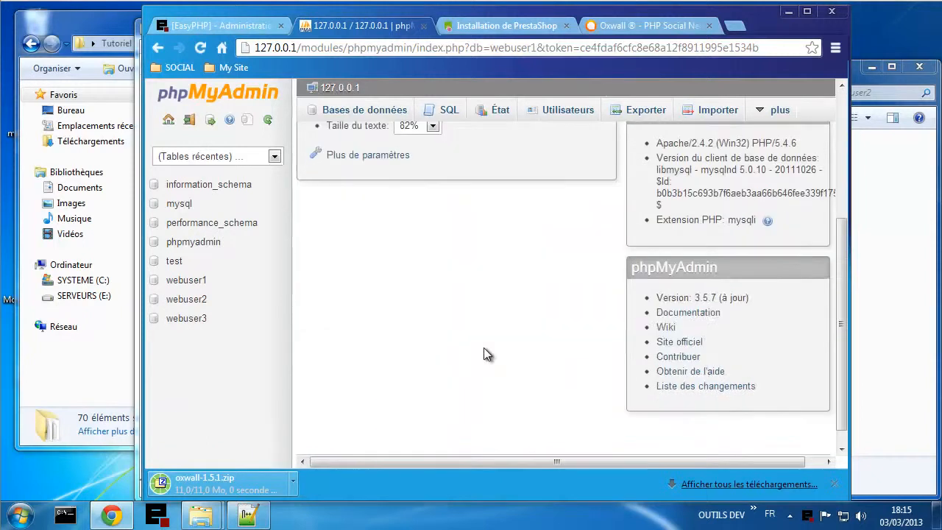
pyautogui.scroll(3, 483, 347)
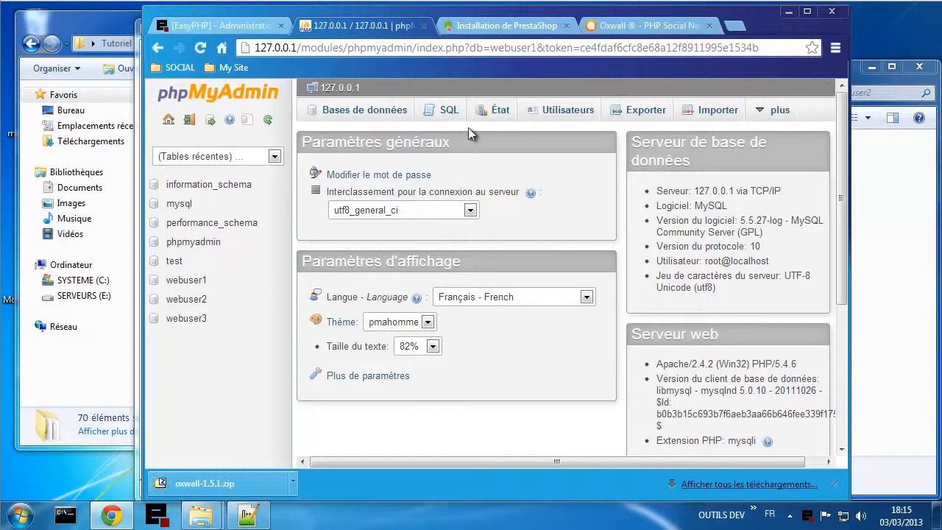
# - Browse phpMyAdmin's server status information
pyautogui.click(499, 113)
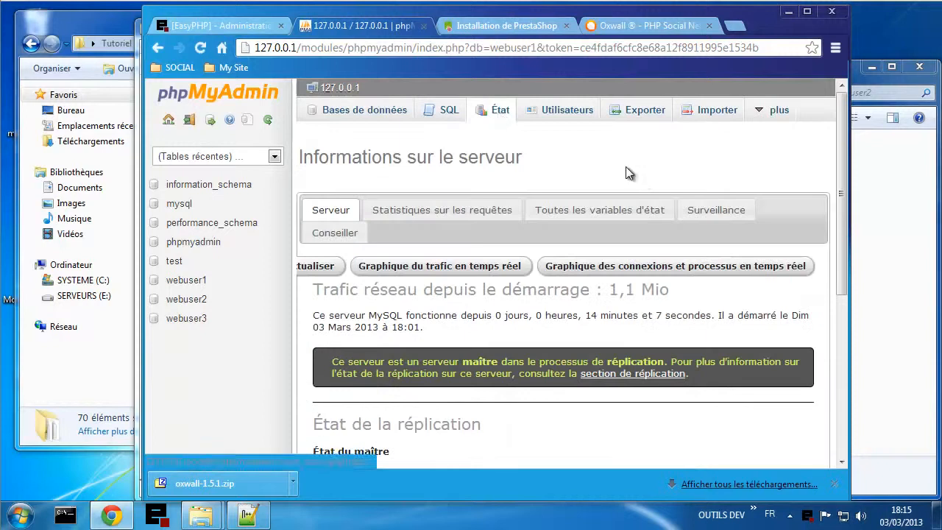
pyautogui.scroll(-2, 641, 177)
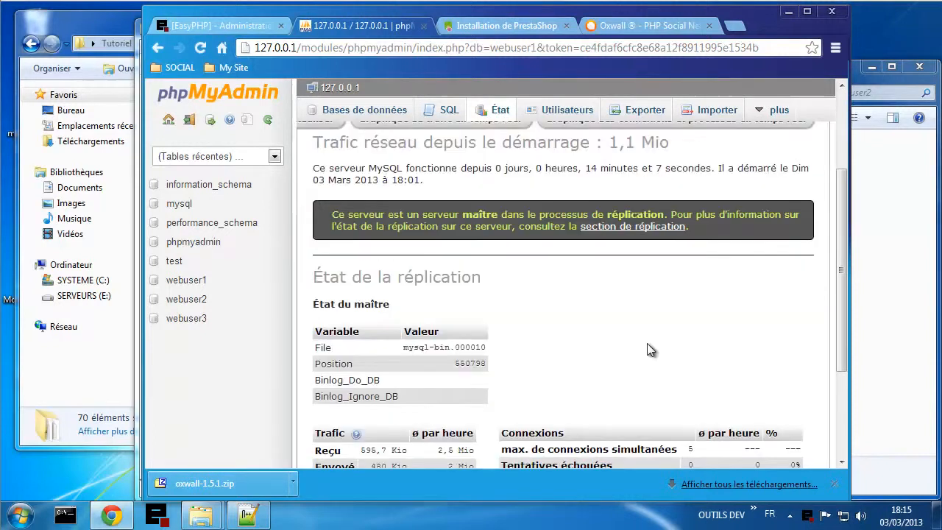
pyautogui.scroll(-1, 649, 350)
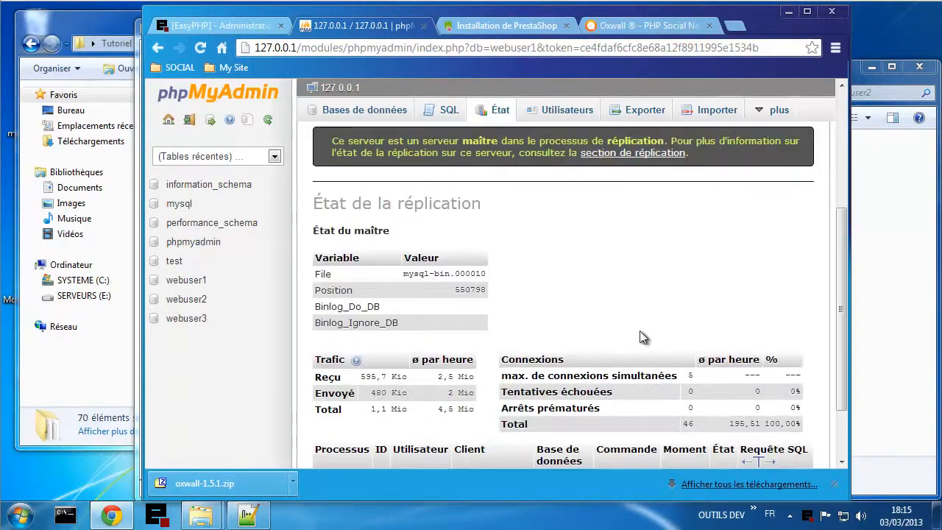
pyautogui.scroll(-1, 643, 339)
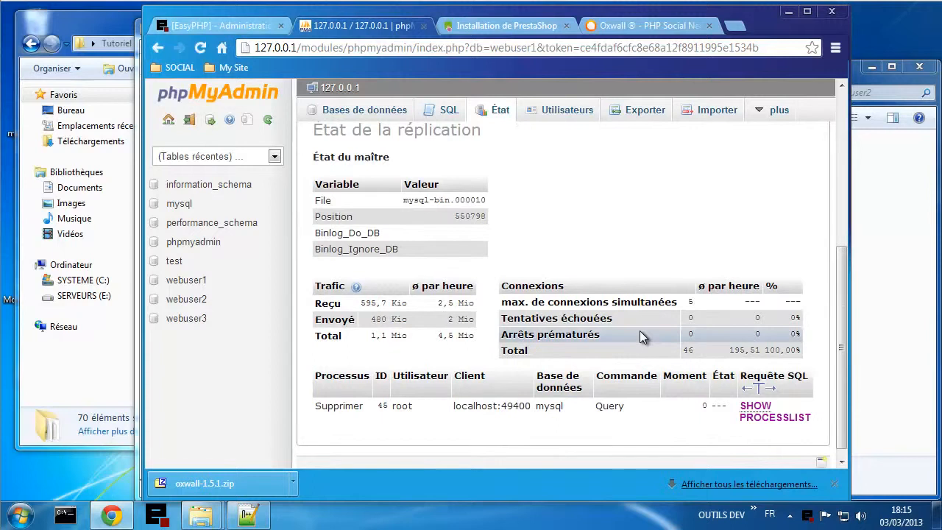
pyautogui.scroll(-1, 640, 336)
pyautogui.scroll(4, 640, 330)
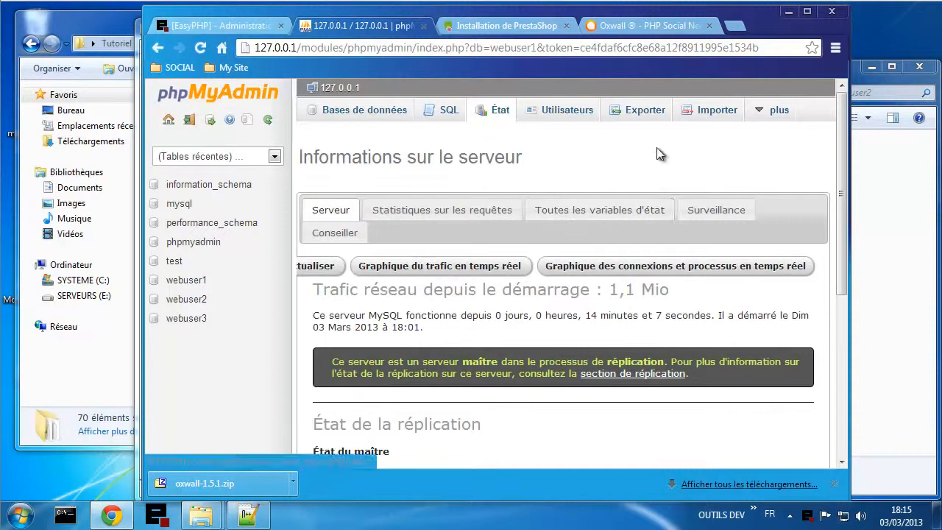
pyautogui.moveTo(765, 121)
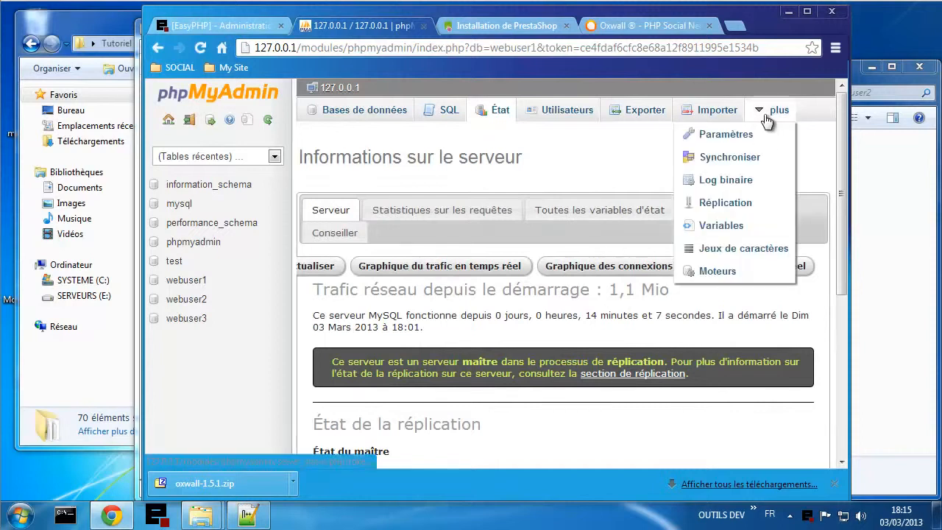
# - Check the server variables list, where the default storage engine reads InnoDB
pyautogui.click(721, 225)
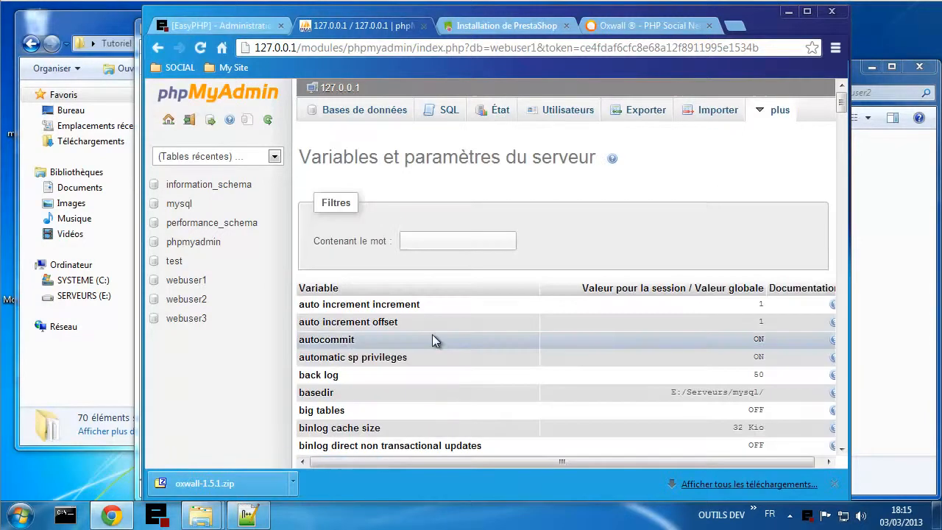
pyautogui.scroll(-5, 418, 368)
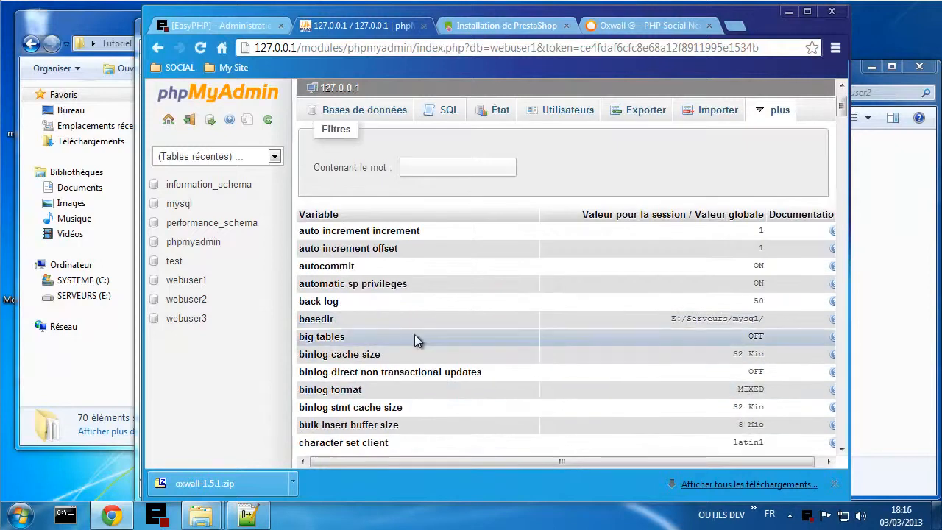
pyautogui.scroll(-1, 415, 334)
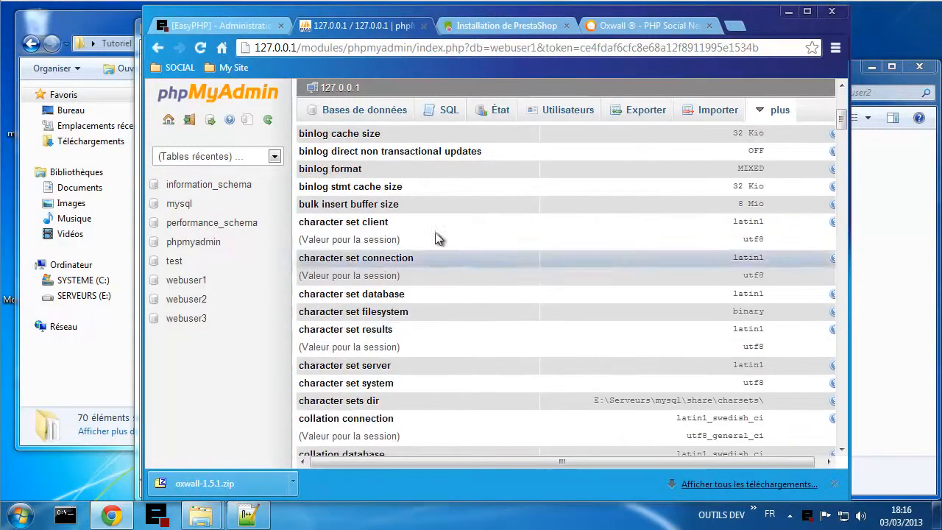
pyautogui.scroll(-2, 447, 354)
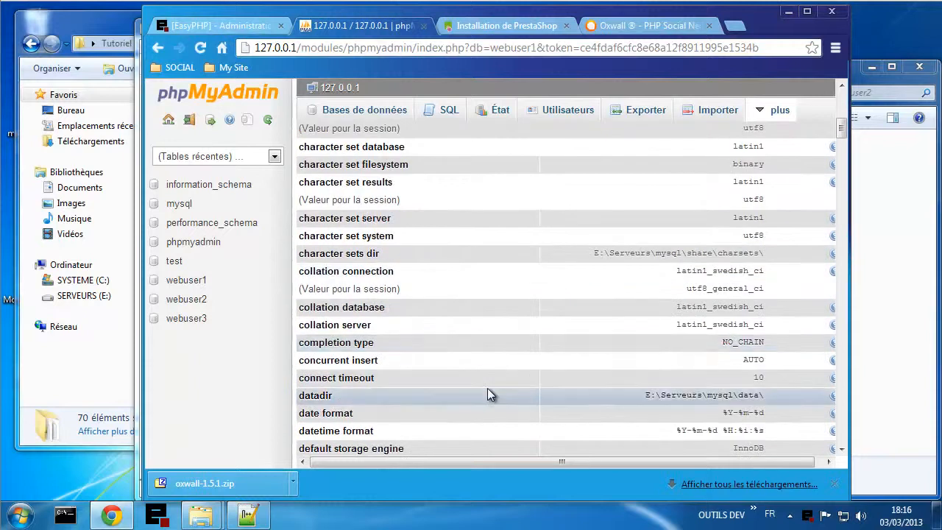
pyautogui.scroll(2, 515, 295)
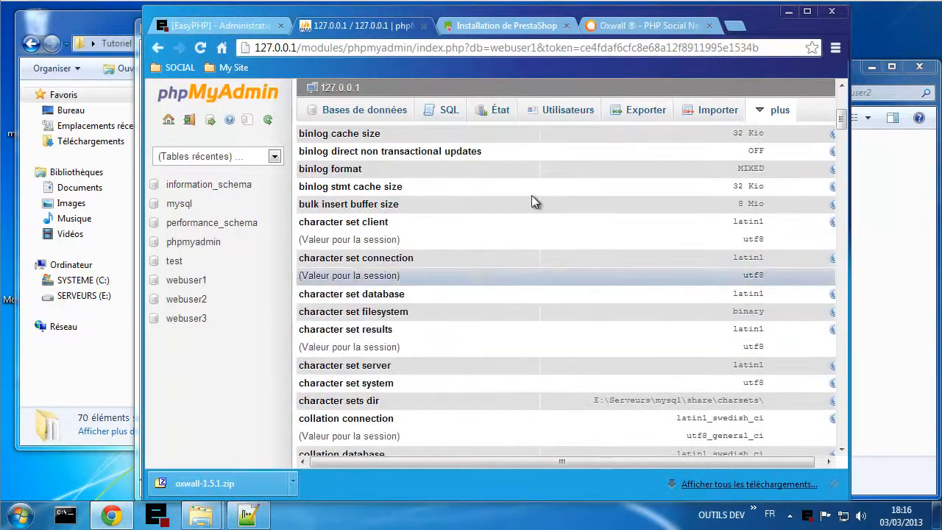
pyautogui.scroll(-3, 524, 248)
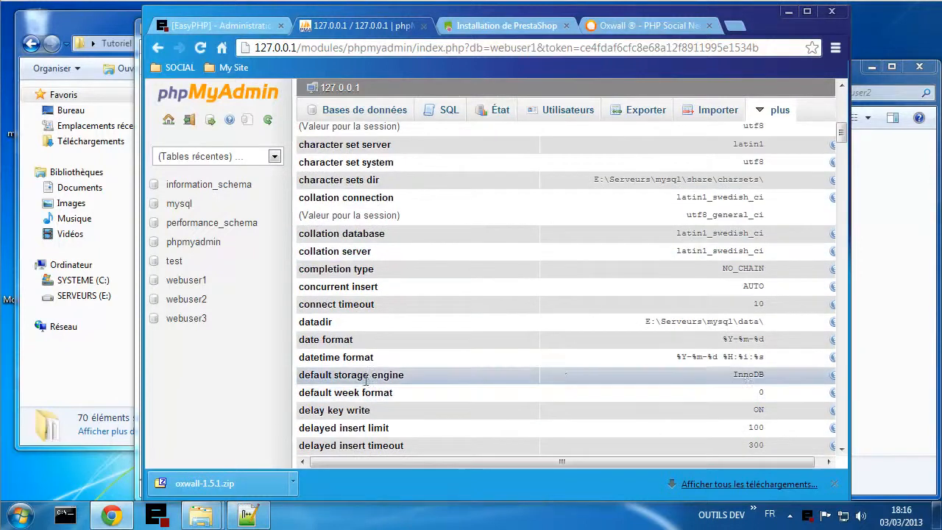
# - Copy webuser2's database password from the Notepad++ credentials notes
pyautogui.moveTo(746, 374)
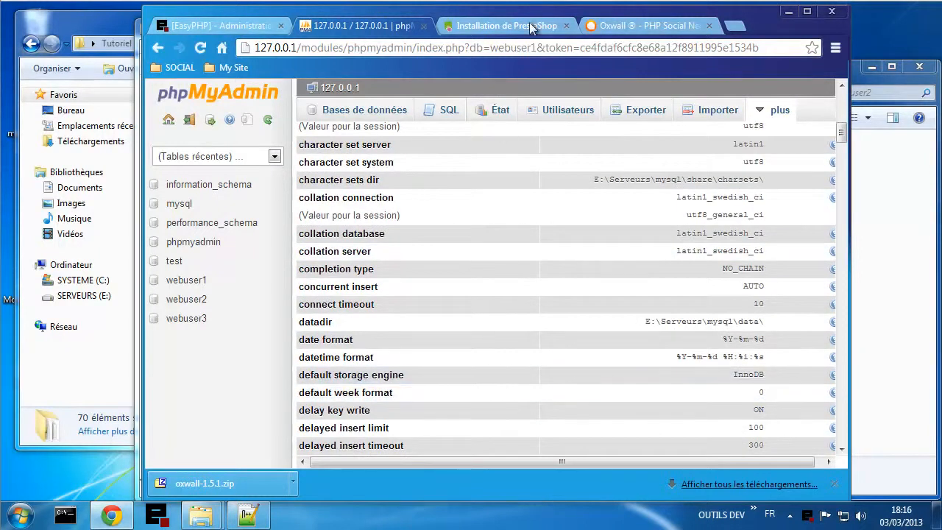
pyautogui.click(509, 24)
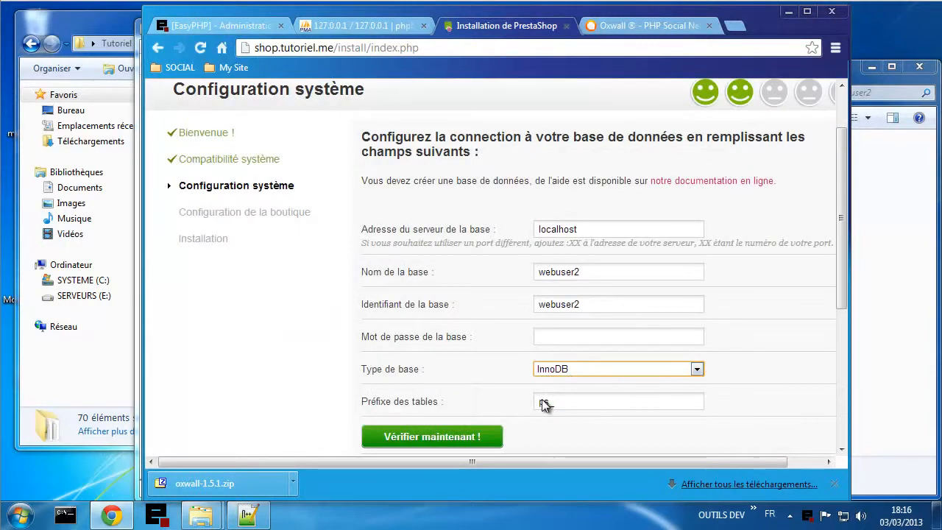
pyautogui.click(247, 515)
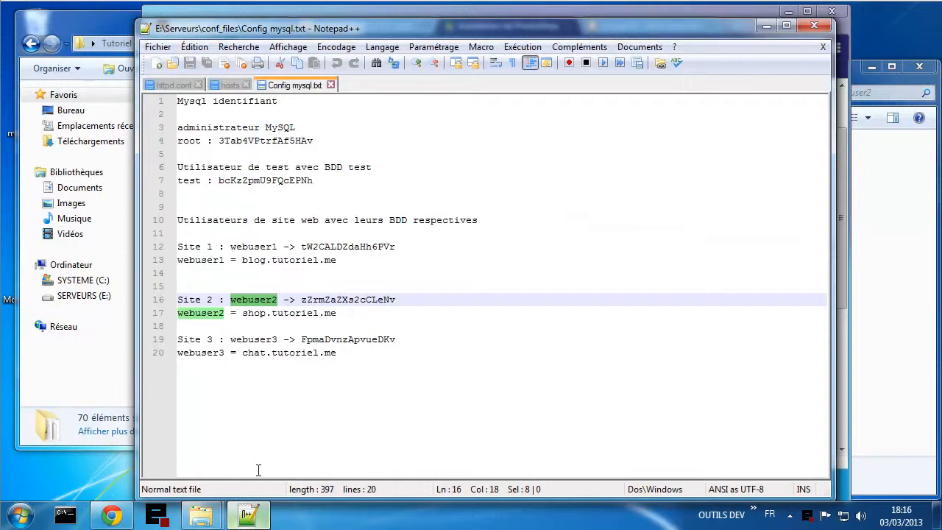
pyautogui.click(344, 298)
pyautogui.doubleClick(344, 298)
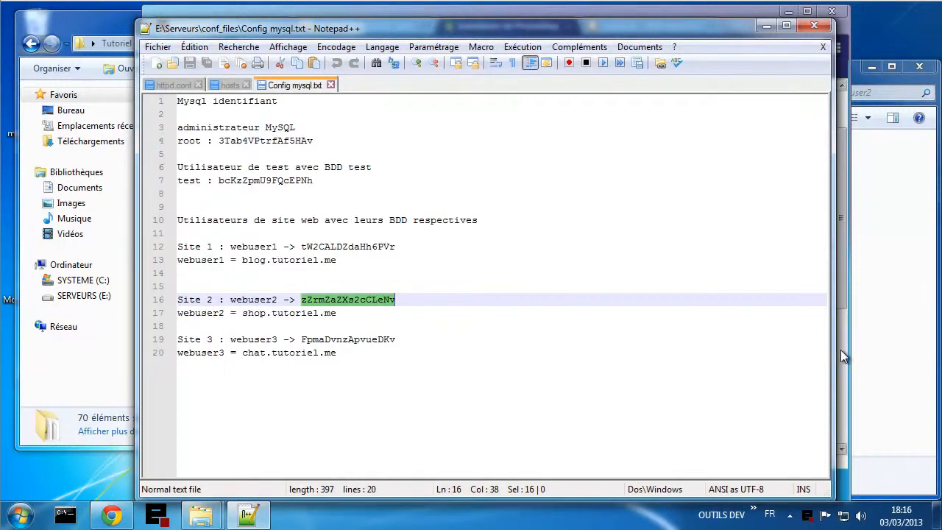
pyautogui.click(864, 414)
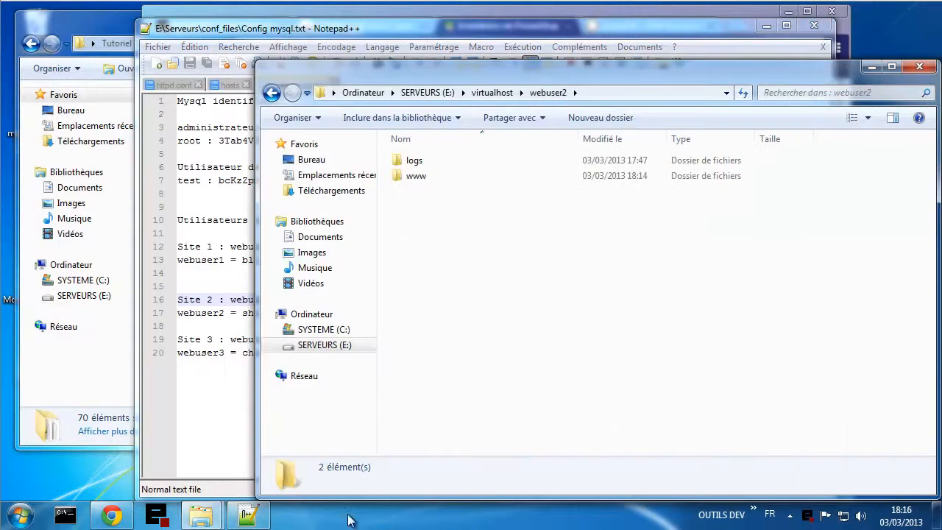
# - Paste the password into the installer's Mot de passe de la base field
pyautogui.click(111, 515)
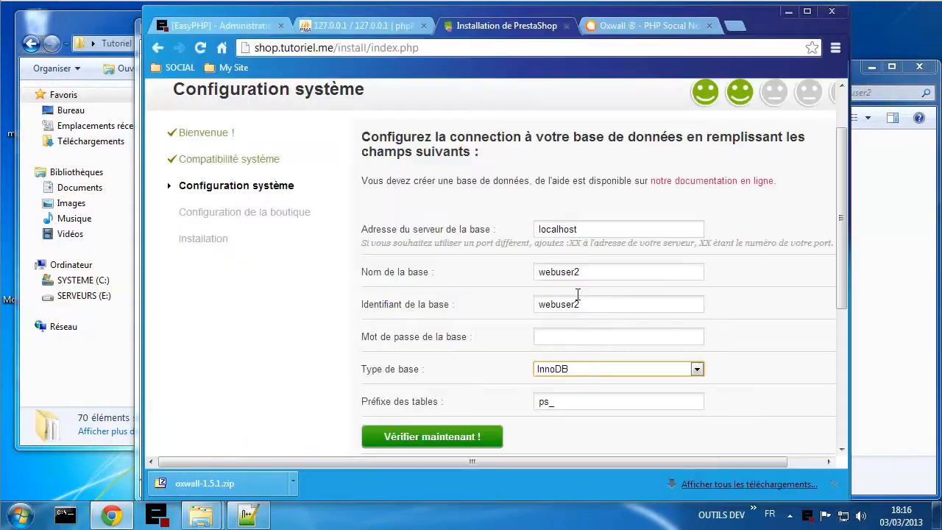
pyautogui.click(577, 341)
pyautogui.hotkey('ctrl', 'v')
pyautogui.click(758, 365)
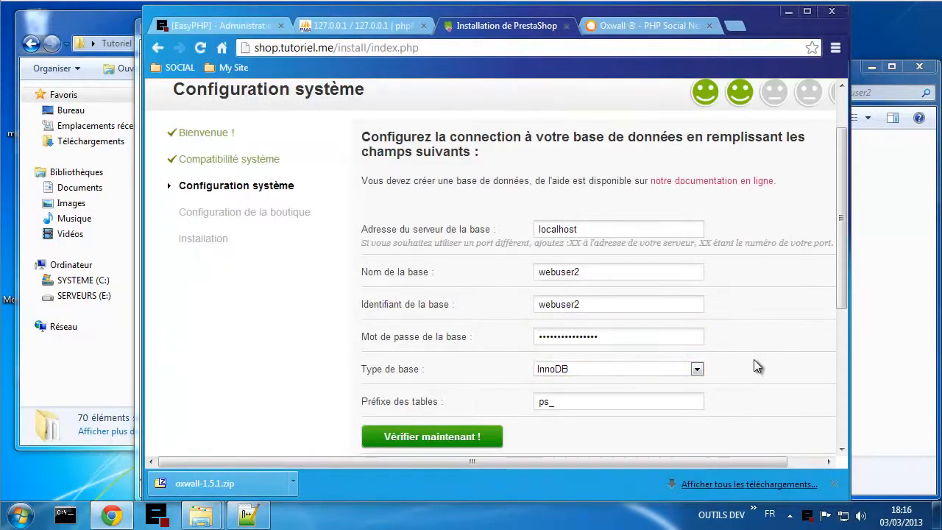
pyautogui.scroll(-2, 758, 364)
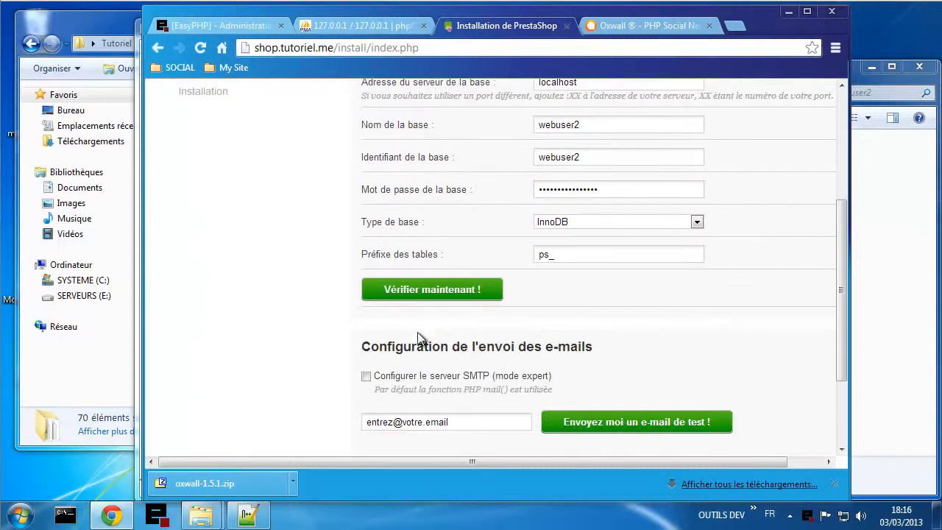
pyautogui.scroll(-1, 421, 336)
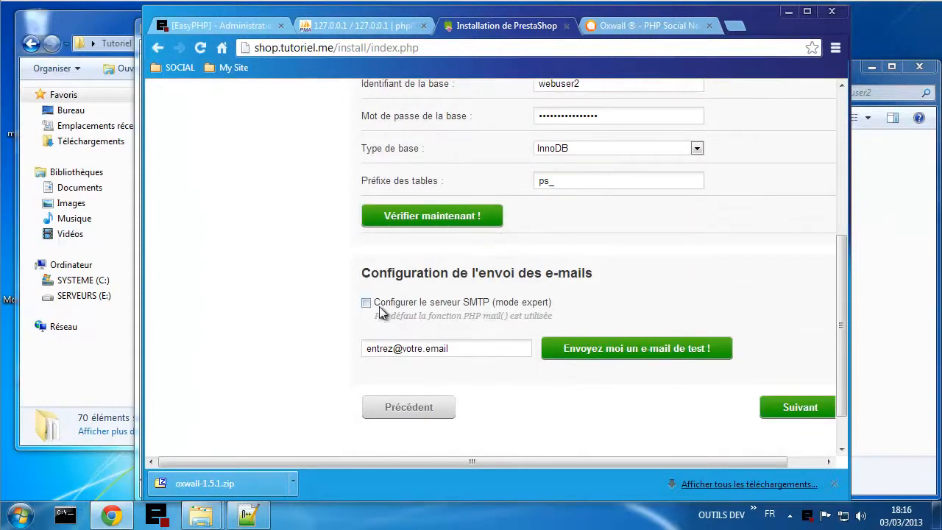
# - Verify the database connection succeeds and continue to the shop configuration step
pyautogui.click(428, 217)
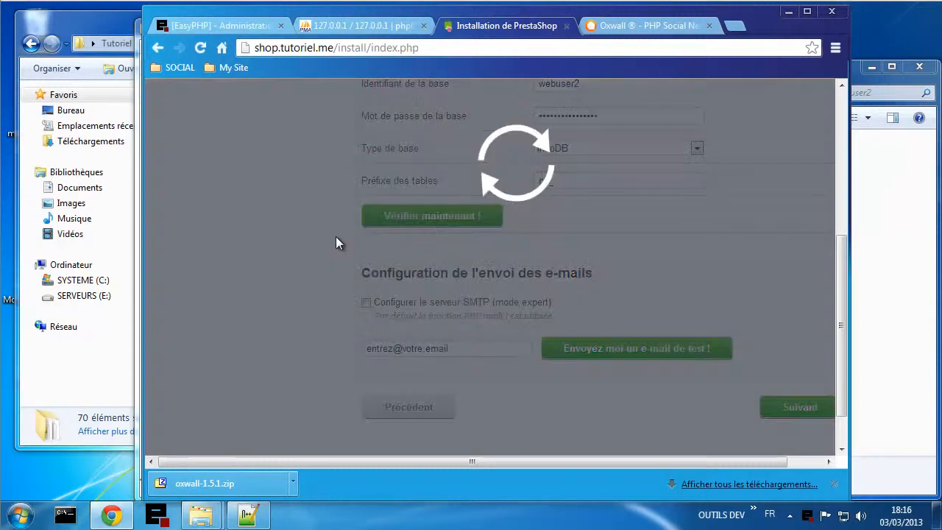
pyautogui.scroll(2, 390, 224)
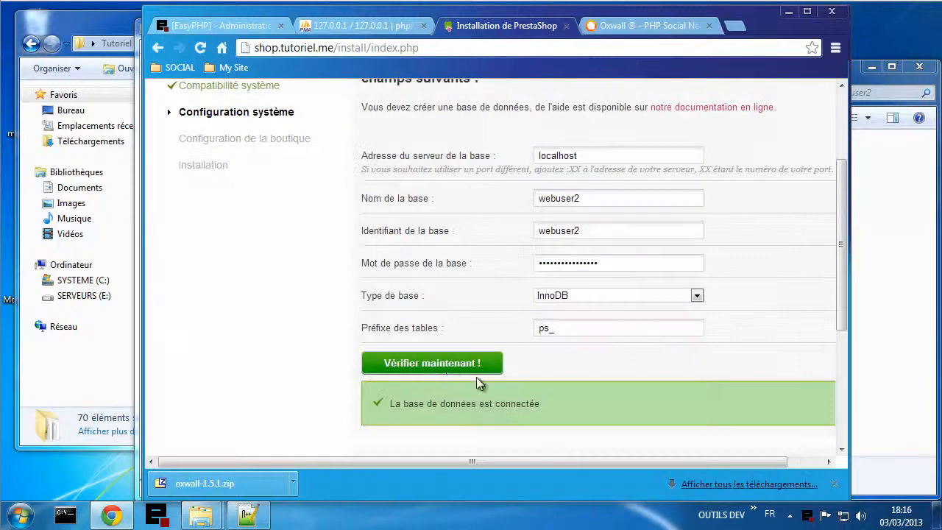
pyautogui.scroll(-3, 331, 357)
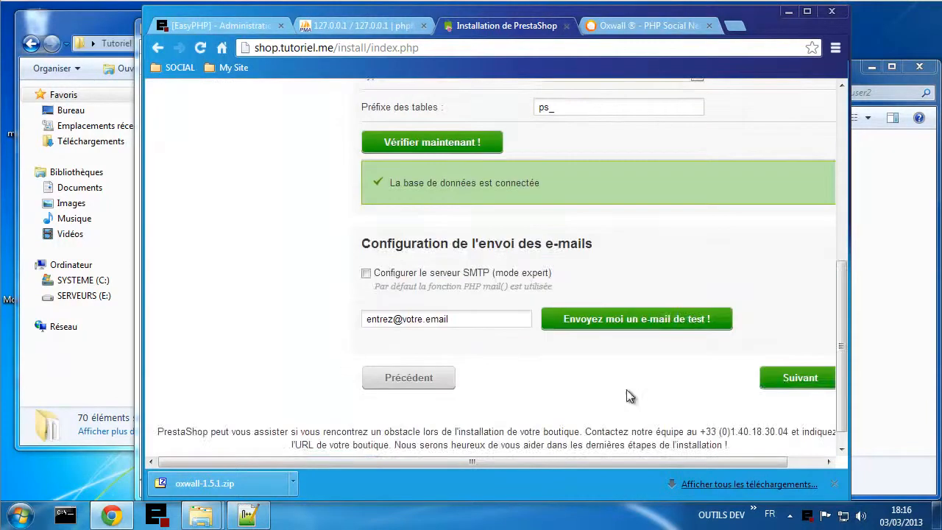
pyautogui.click(778, 380)
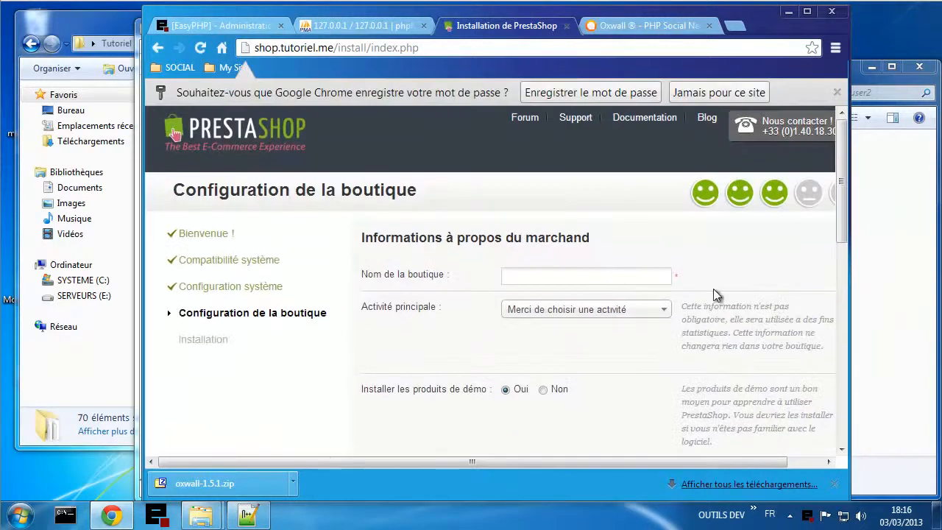
# - Name the shop My Shop and set Activité principale to Informatique et logiciels
pyautogui.click(610, 280)
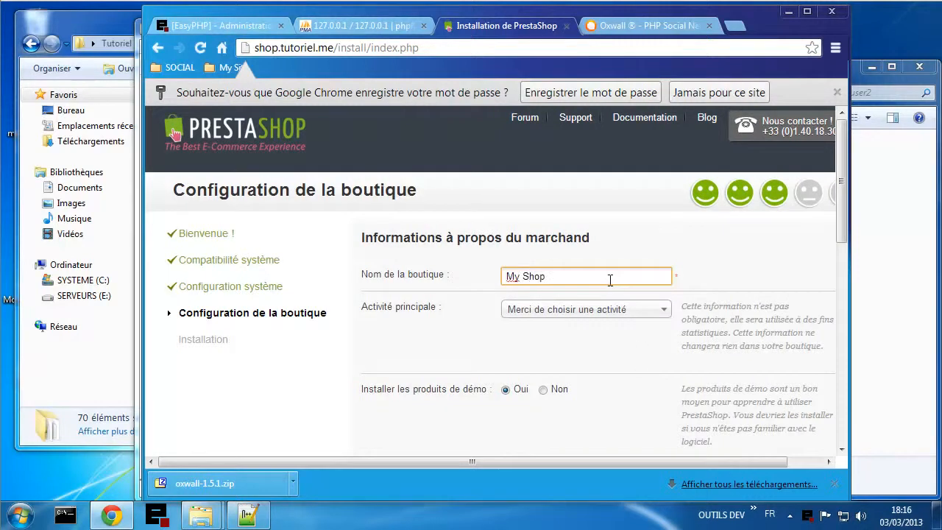
pyautogui.click(637, 310)
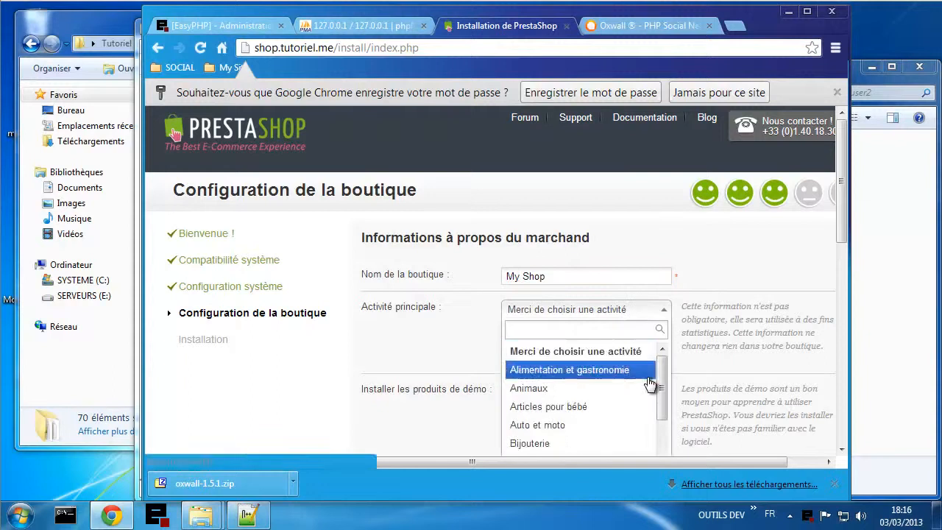
pyautogui.scroll(-1, 649, 383)
pyautogui.scroll(-1, 732, 371)
pyautogui.scroll(-1, 731, 368)
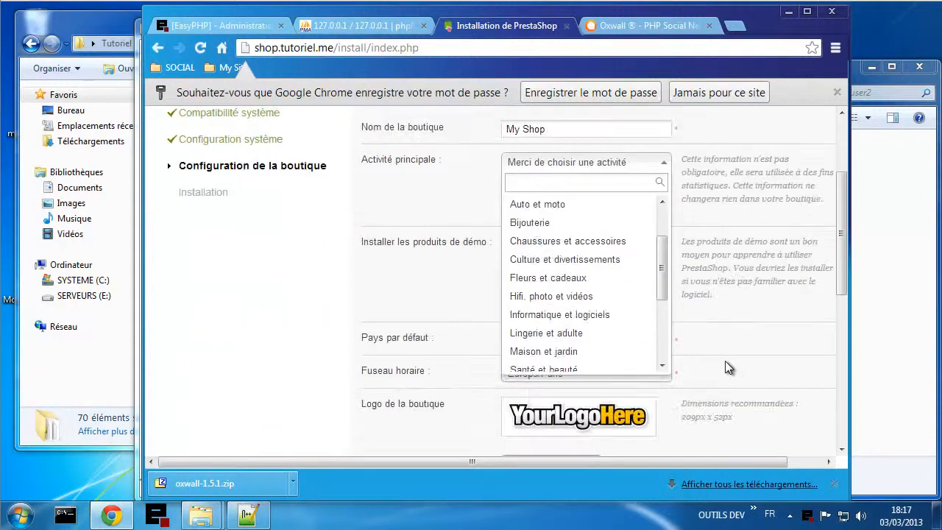
pyautogui.click(600, 314)
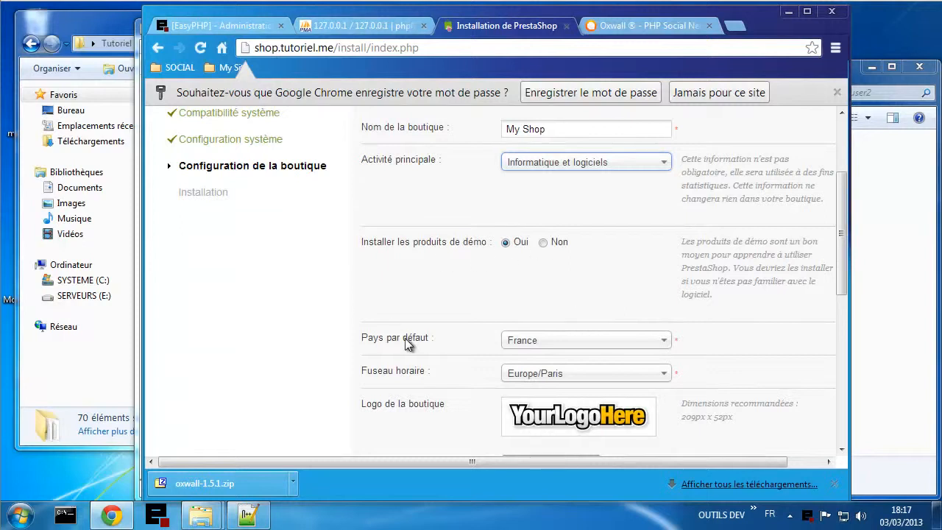
pyautogui.scroll(-1, 408, 346)
pyautogui.scroll(-1, 413, 368)
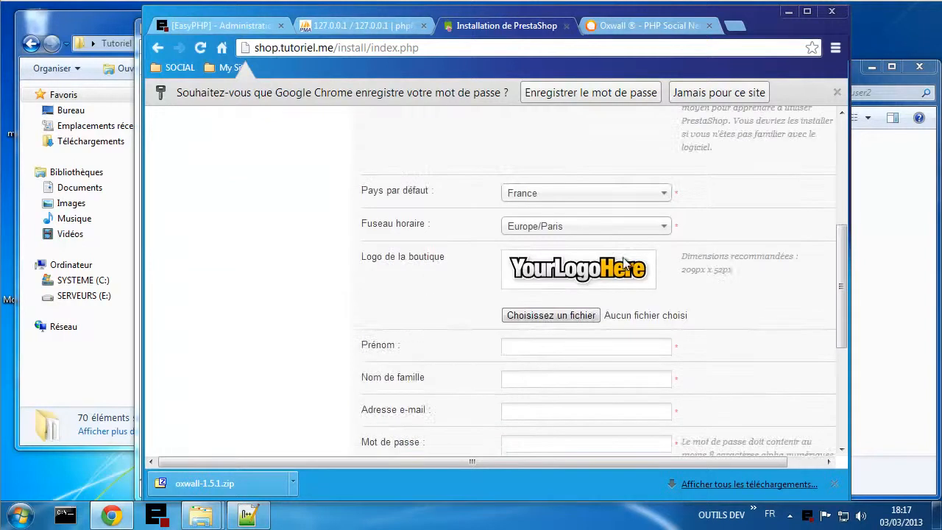
pyautogui.scroll(-2, 424, 308)
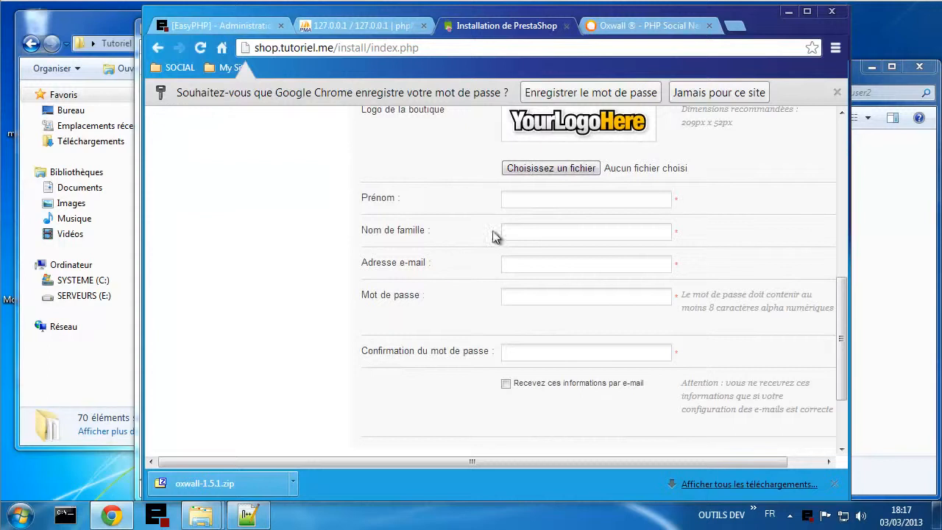
# - Enter the owner's first name, last name and e-mail address
pyautogui.click(533, 204)
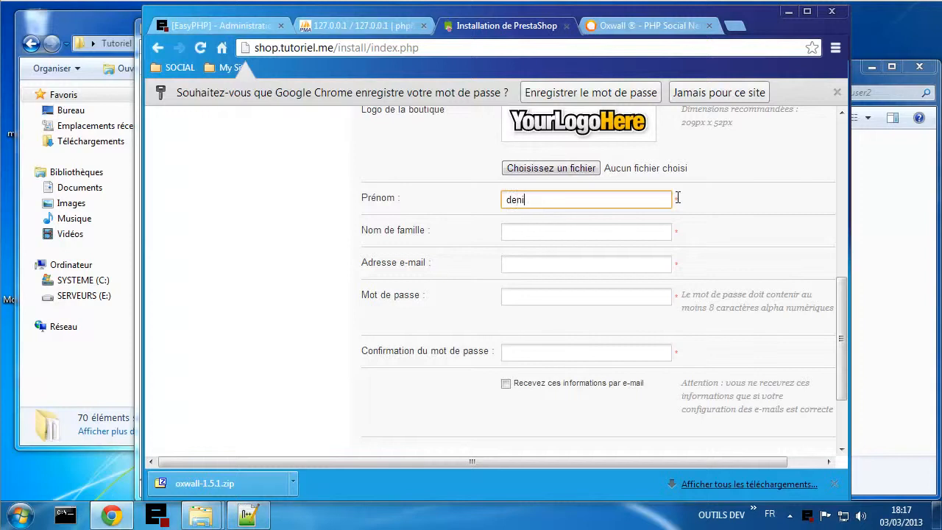
pyautogui.press('Tab')
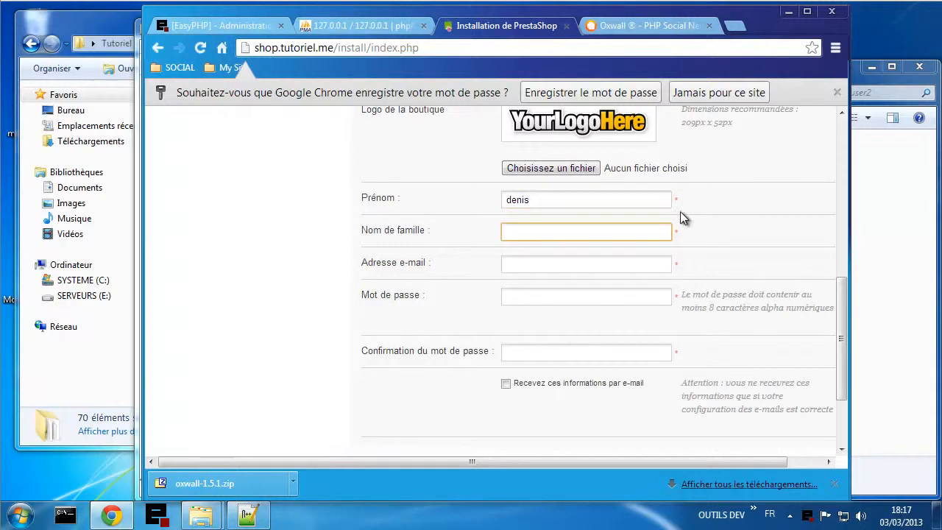
pyautogui.write('sanson')
pyautogui.click(660, 269)
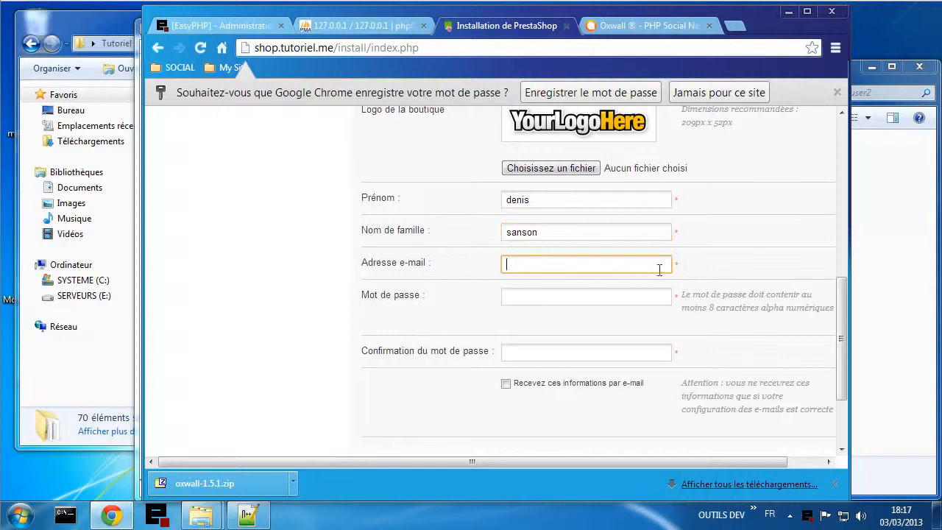
pyautogui.write('u')
pyautogui.click(588, 286)
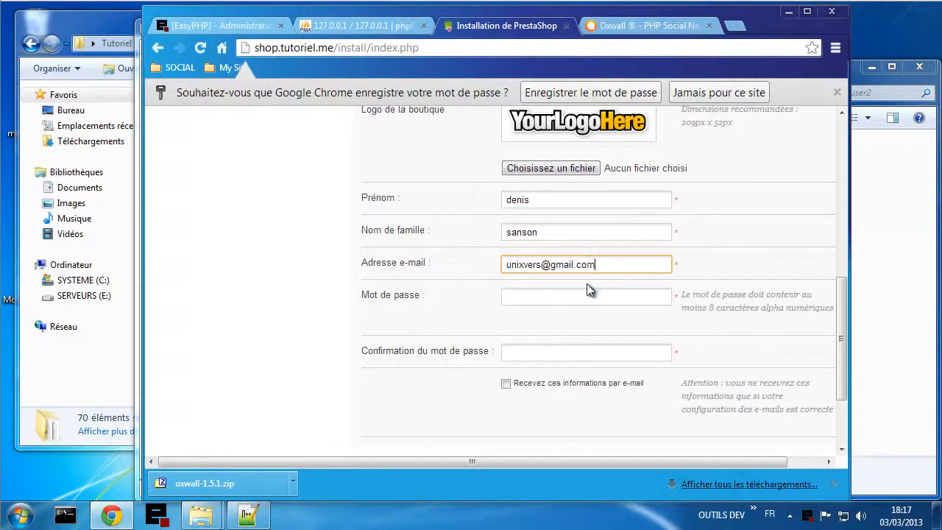
# - Set and confirm the account password, then start the shop installation
pyautogui.click(584, 294)
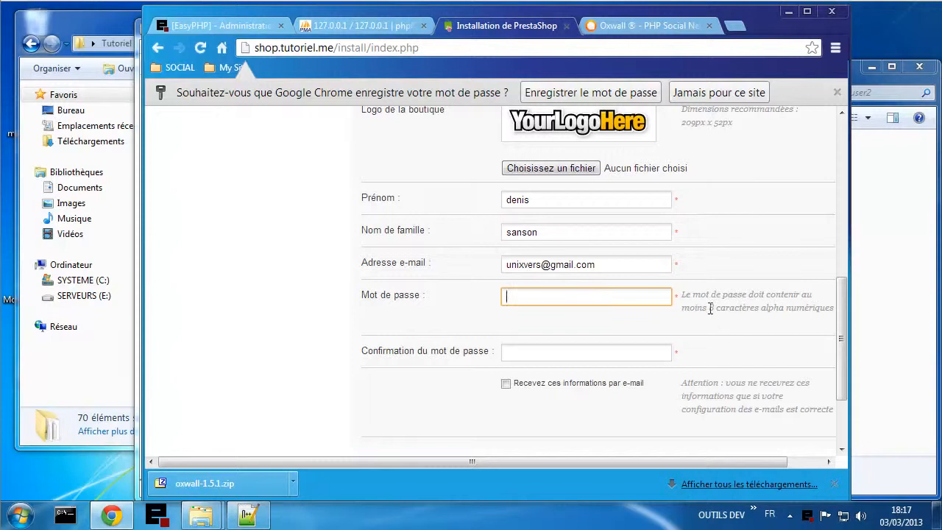
pyautogui.write('••••••••')
pyautogui.click(570, 352)
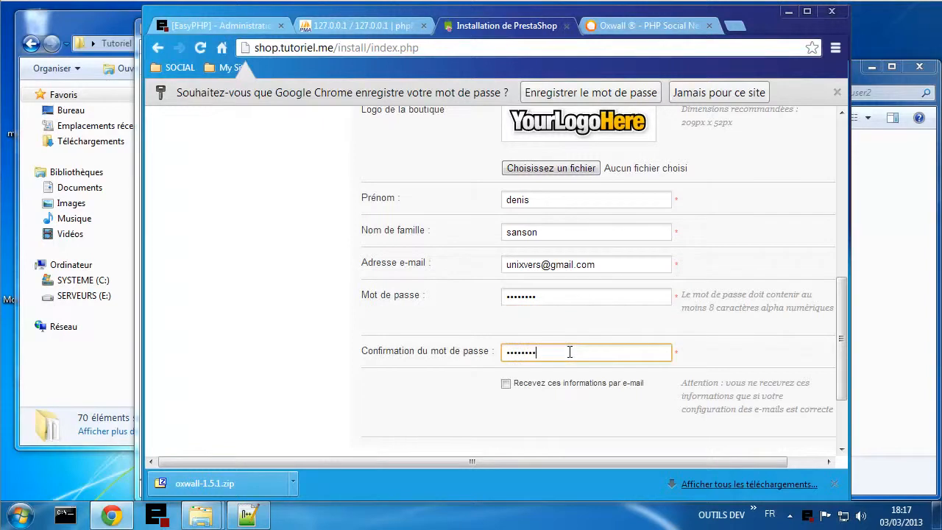
pyautogui.write('••••••••')
pyautogui.click(581, 406)
pyautogui.scroll(-1, 612, 393)
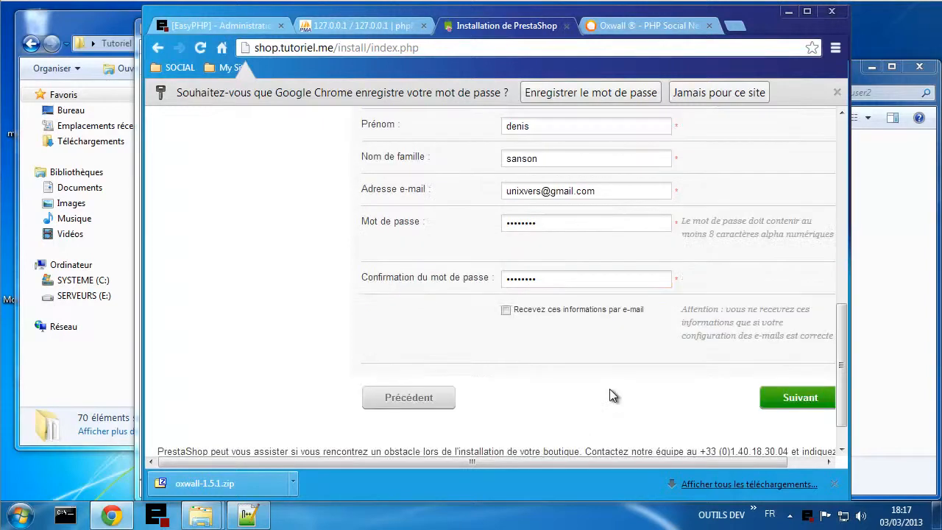
pyautogui.click(791, 398)
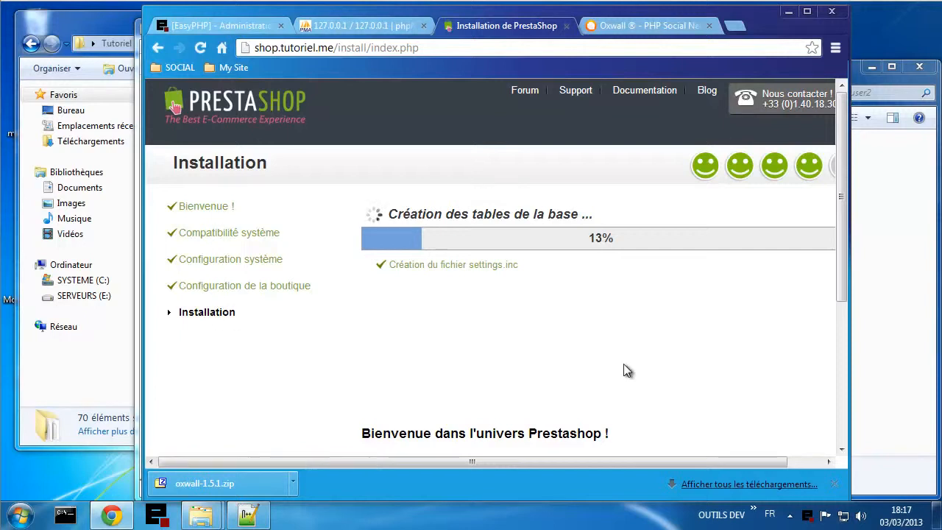
# - Let the PrestaShop install advance to 25% while reviewing its info boxes
pyautogui.scroll(-1, 624, 361)
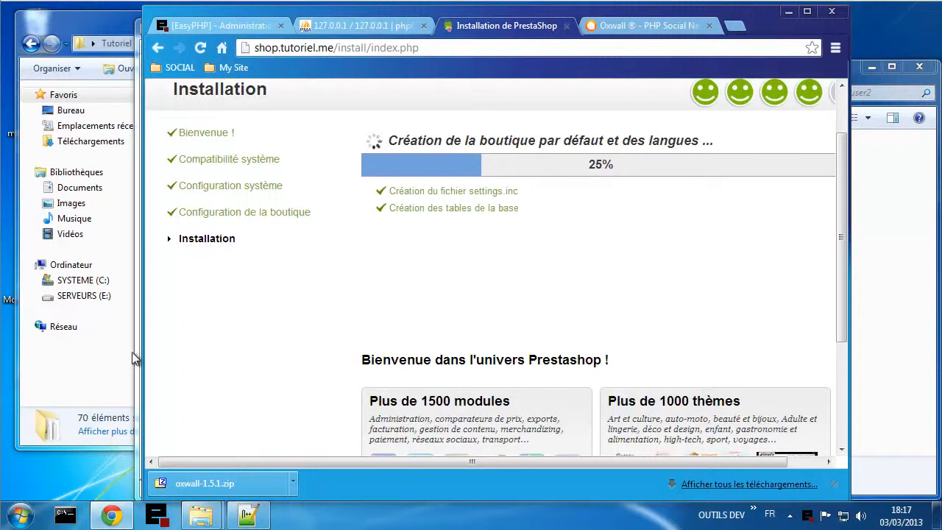
pyautogui.click(111, 381)
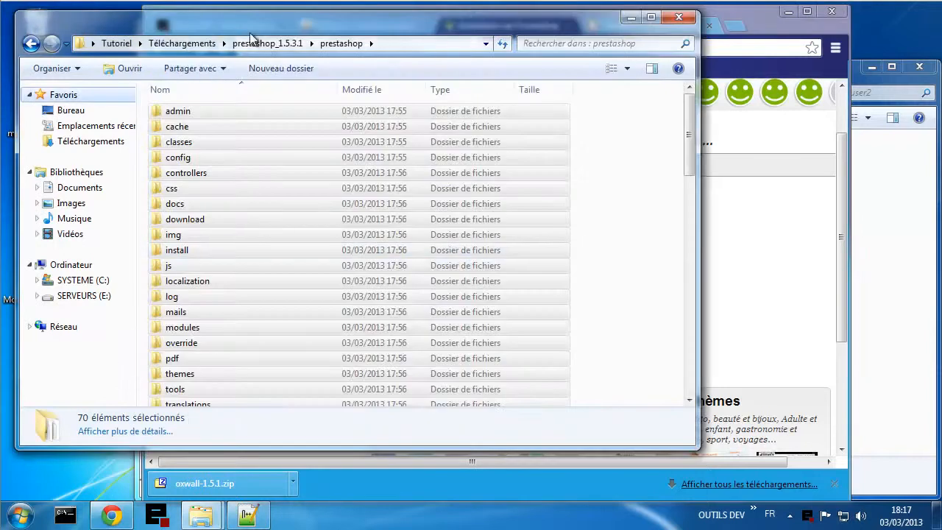
# - Delete the old oxwall-1.5.1 folder from Téléchargements
pyautogui.click(195, 42)
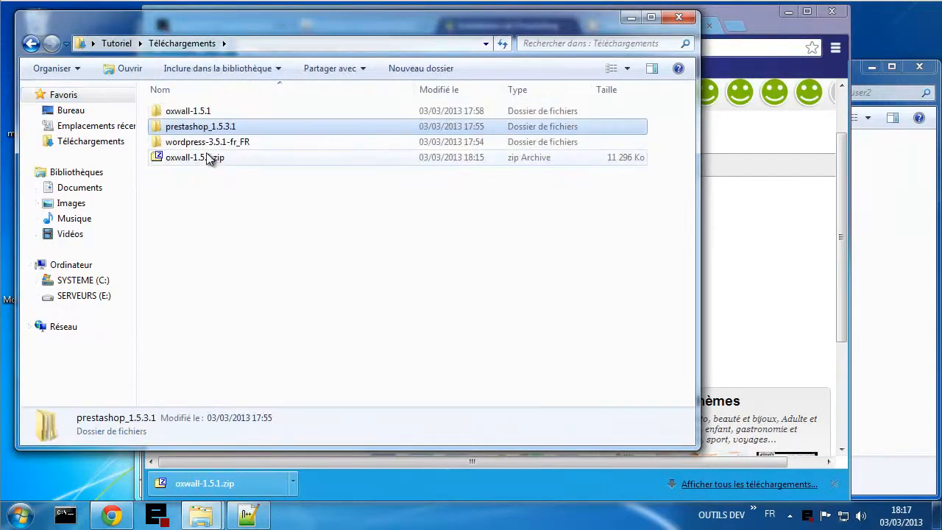
pyautogui.rightClick(192, 109)
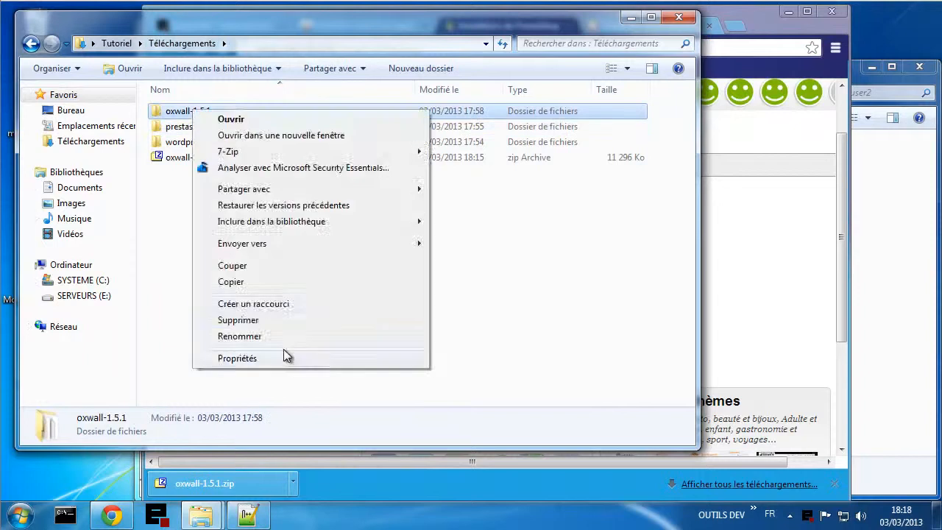
pyautogui.click(239, 320)
pyautogui.click(534, 320)
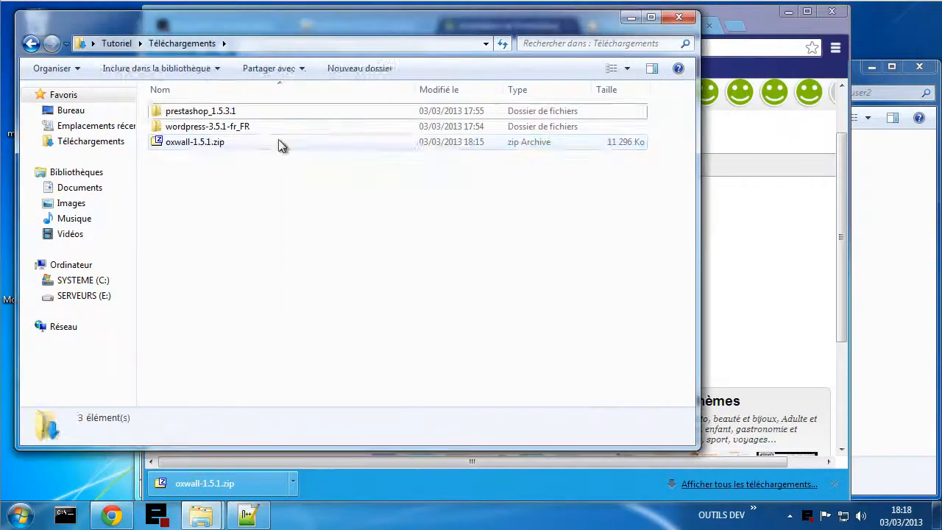
# - Extract oxwall-1.5.1.zip with 7-Zip into a new oxwall-1.5.1 folder
pyautogui.rightClick(219, 138)
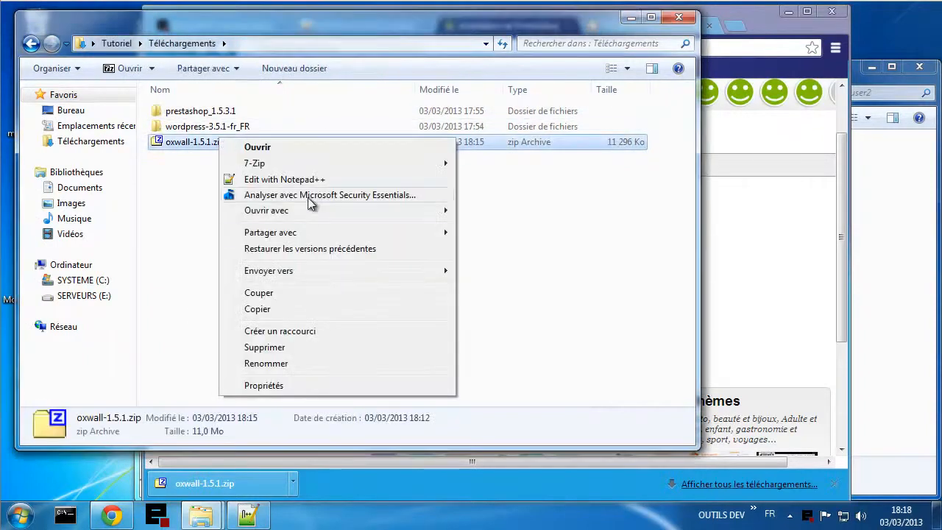
pyautogui.moveTo(371, 163)
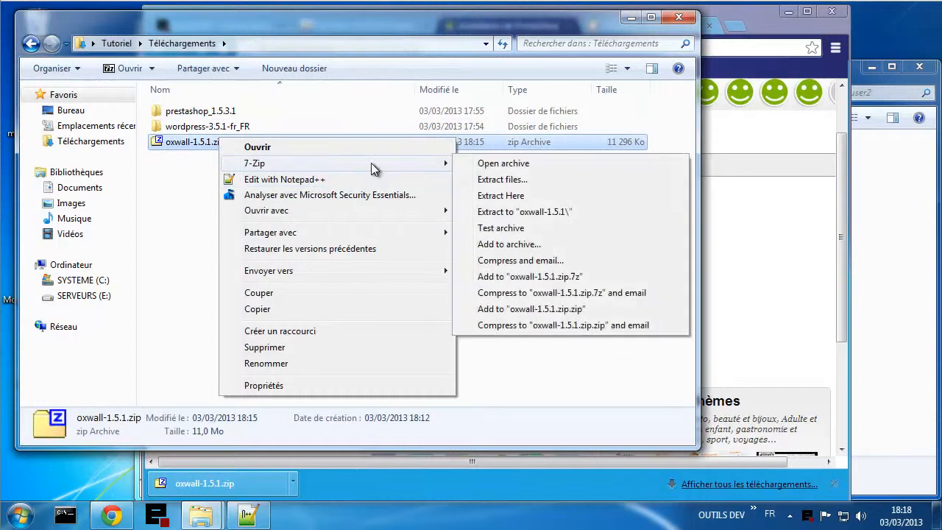
pyautogui.click(482, 212)
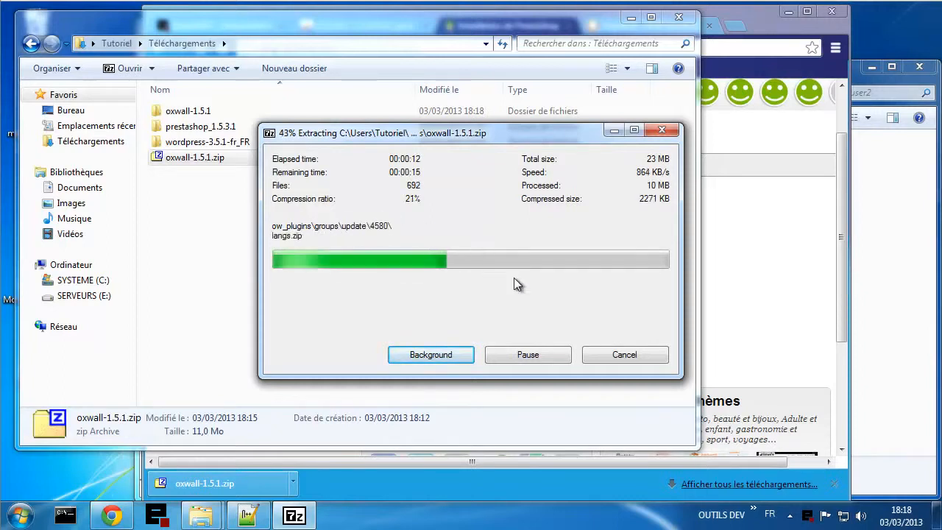
pyautogui.click(814, 306)
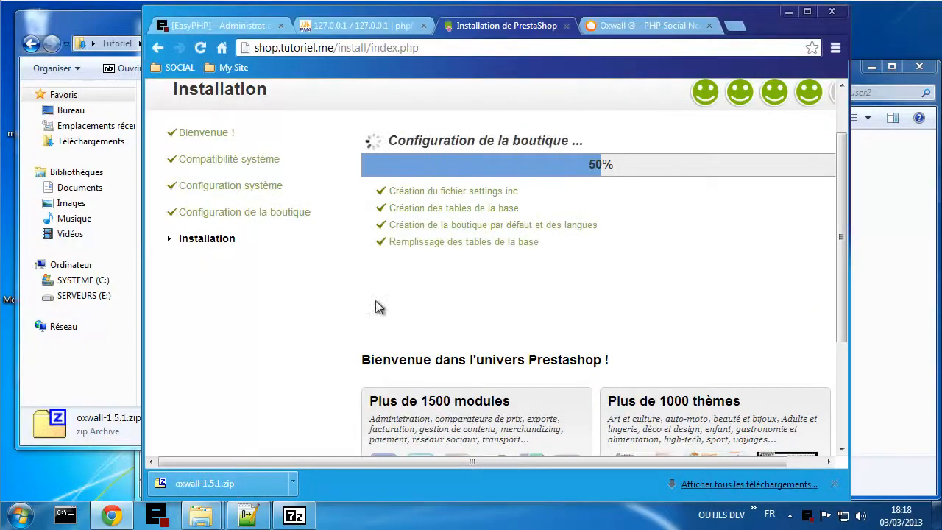
pyautogui.click(117, 364)
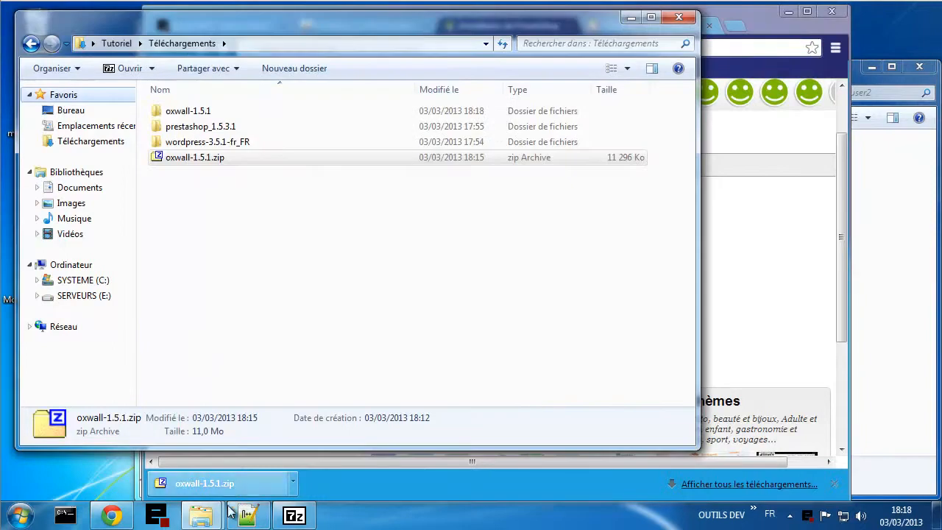
pyautogui.click(294, 515)
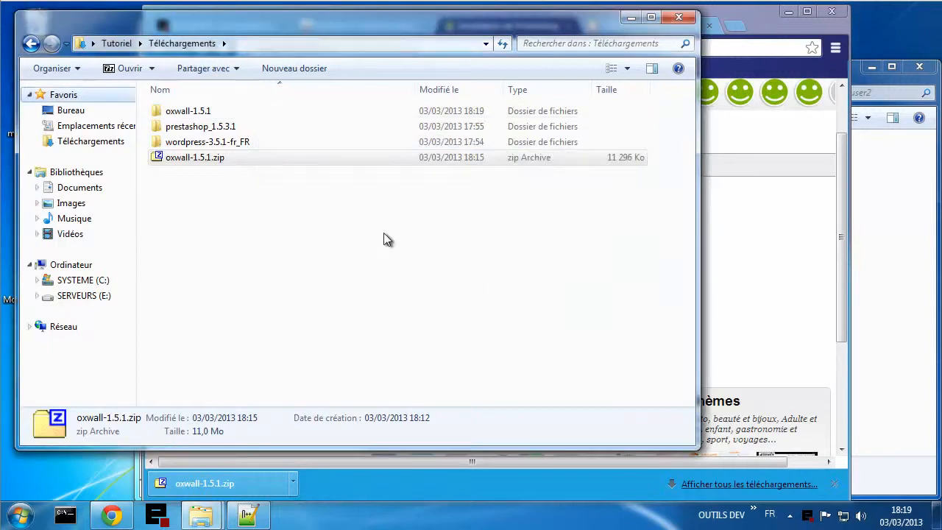
# - Open the extracted oxwall-1.5.1 folder and select all 26 Oxwall items
pyautogui.click(195, 115)
pyautogui.doubleClick(196, 120)
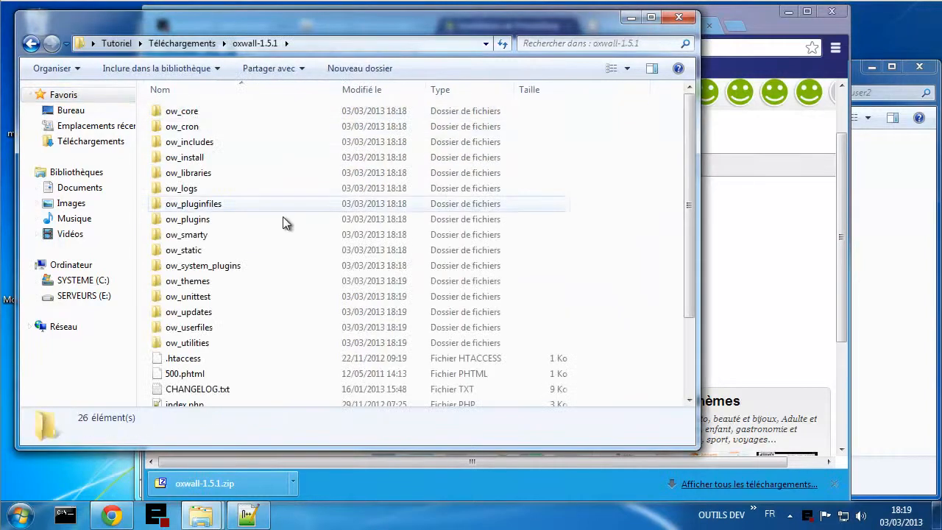
pyautogui.scroll(-2, 284, 220)
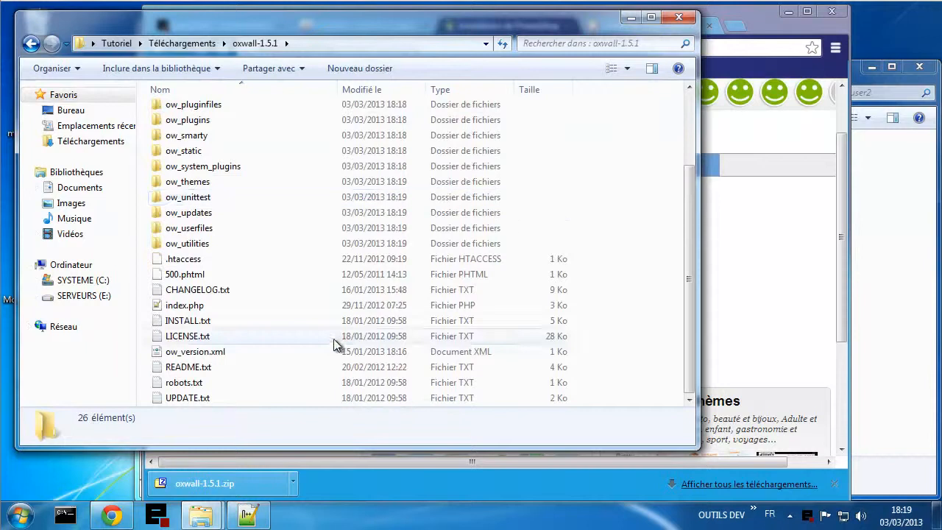
pyautogui.hotkey('ctrl', 'a')
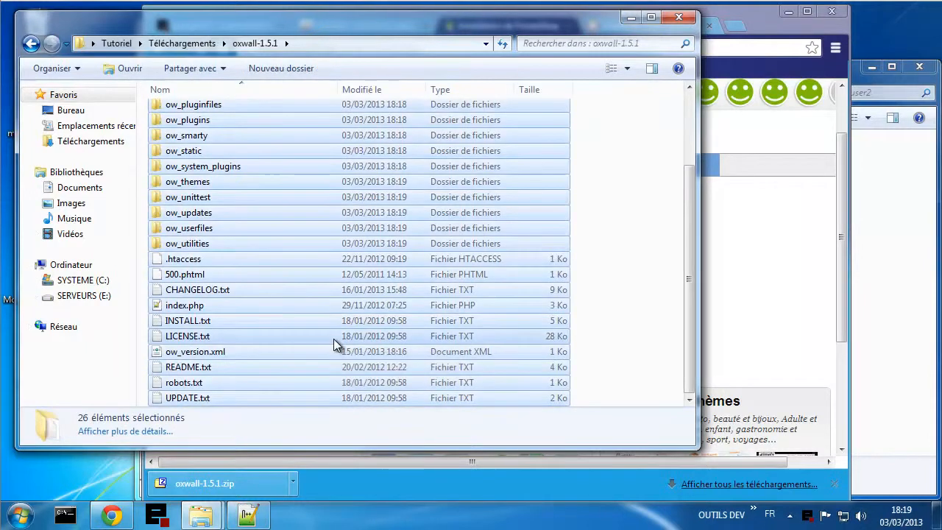
# - Clear the 13 old items out of webuser3's www folder
pyautogui.click(201, 515)
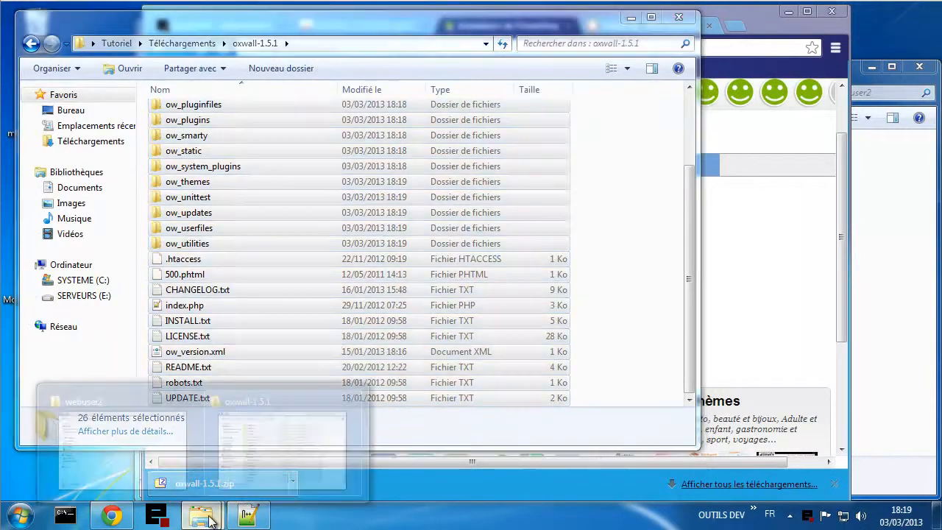
pyautogui.click(152, 409)
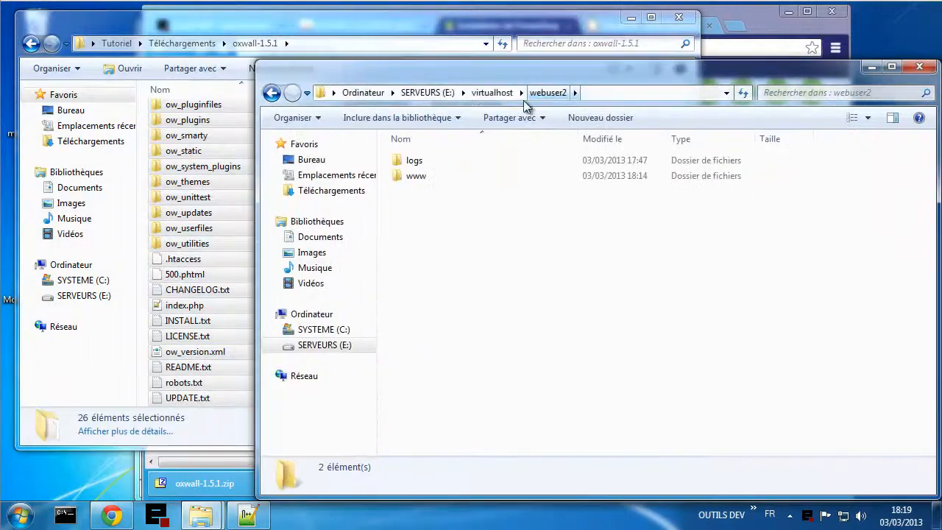
pyautogui.click(505, 97)
pyautogui.doubleClick(434, 198)
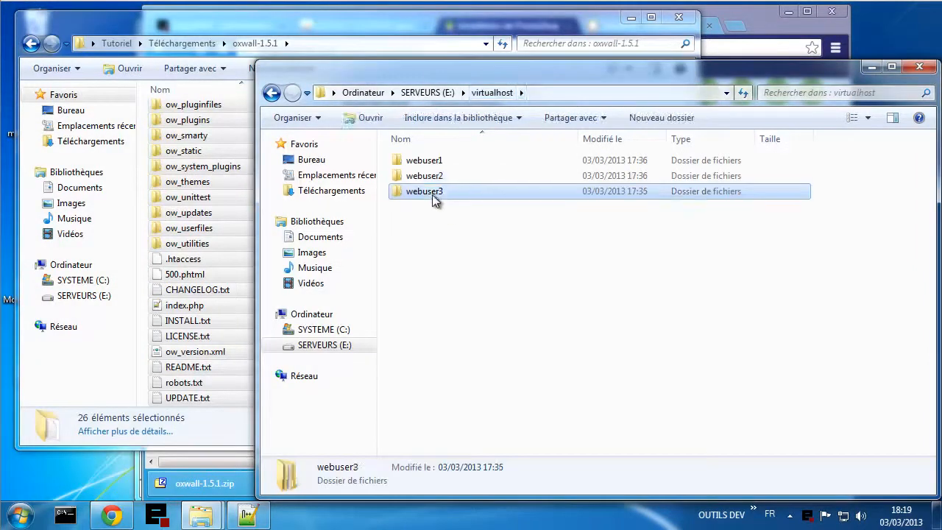
pyautogui.doubleClick(431, 177)
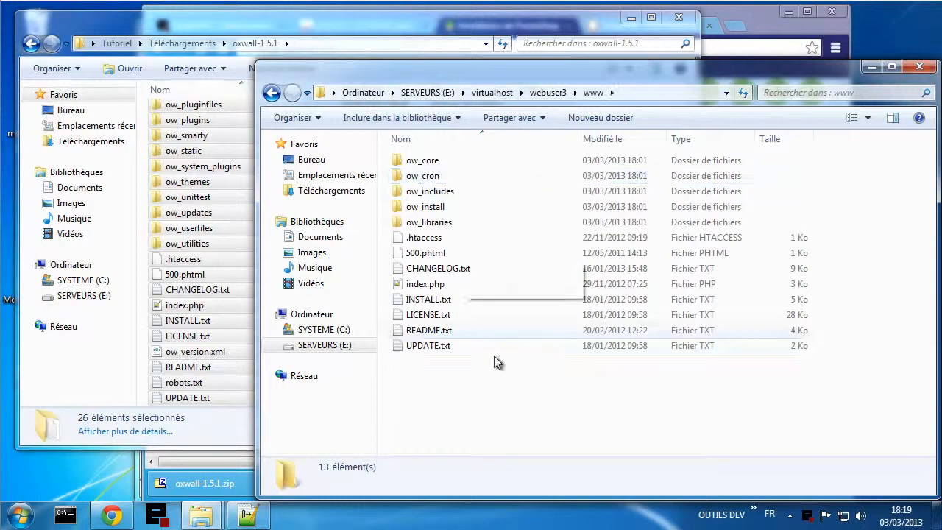
pyautogui.moveTo(506, 391); pyautogui.dragTo(436, 99)
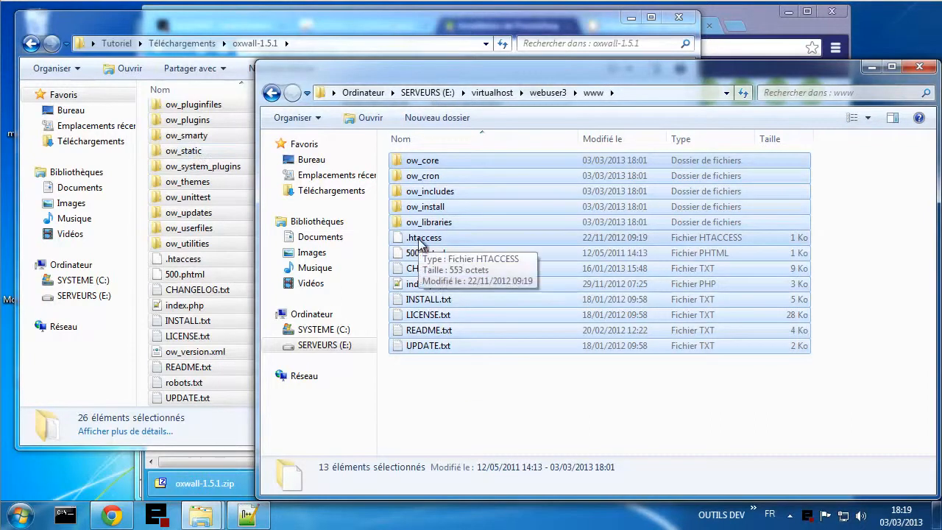
pyautogui.press('Delete')
pyautogui.click(489, 266)
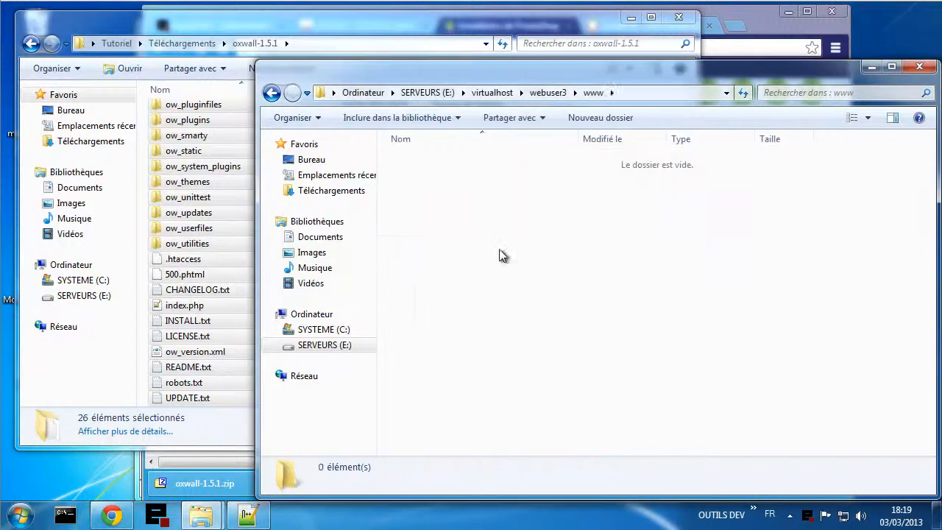
# - Paste the copied Oxwall files into the empty www folder
pyautogui.rightClick(483, 229)
pyautogui.click(520, 331)
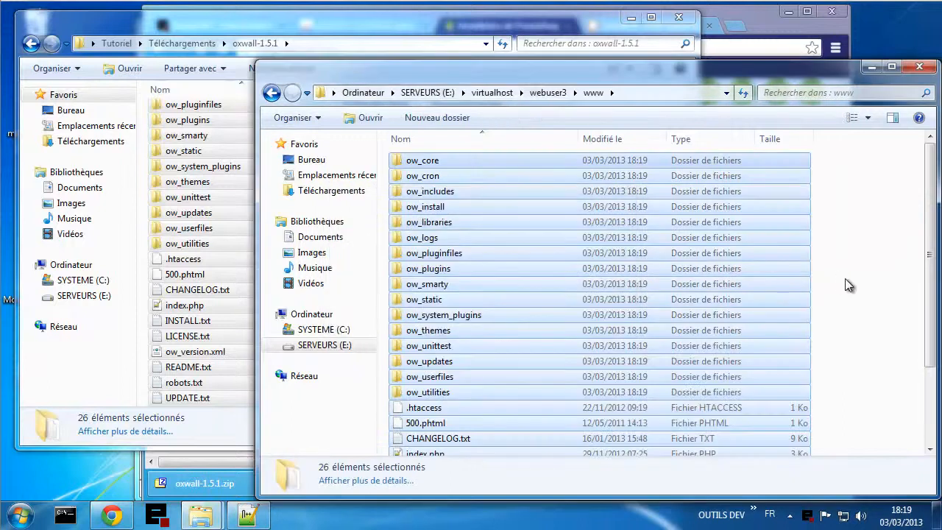
pyautogui.click(844, 279)
pyautogui.click(756, 24)
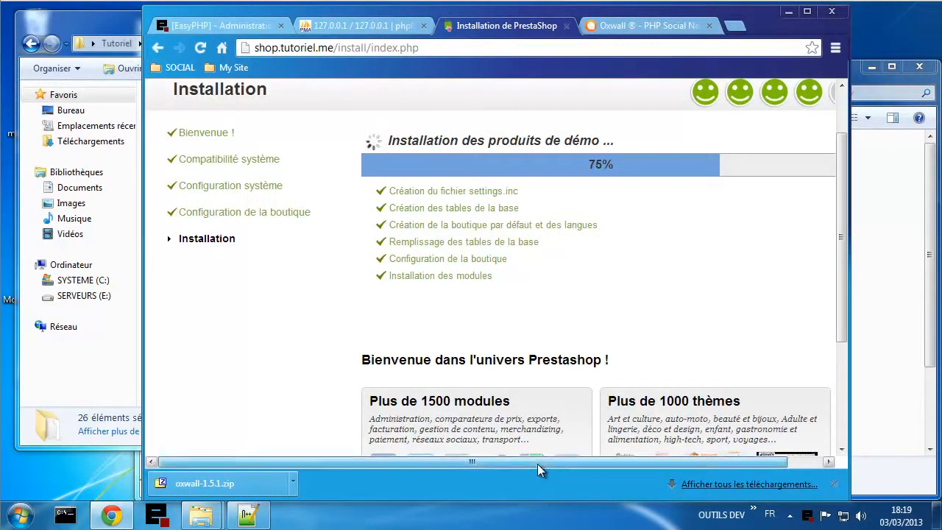
# - Load the Chat site at chat.tutoriel.me from the My Site bookmarks
pyautogui.moveTo(542, 463); pyautogui.dragTo(617, 458)
pyautogui.click(633, 26)
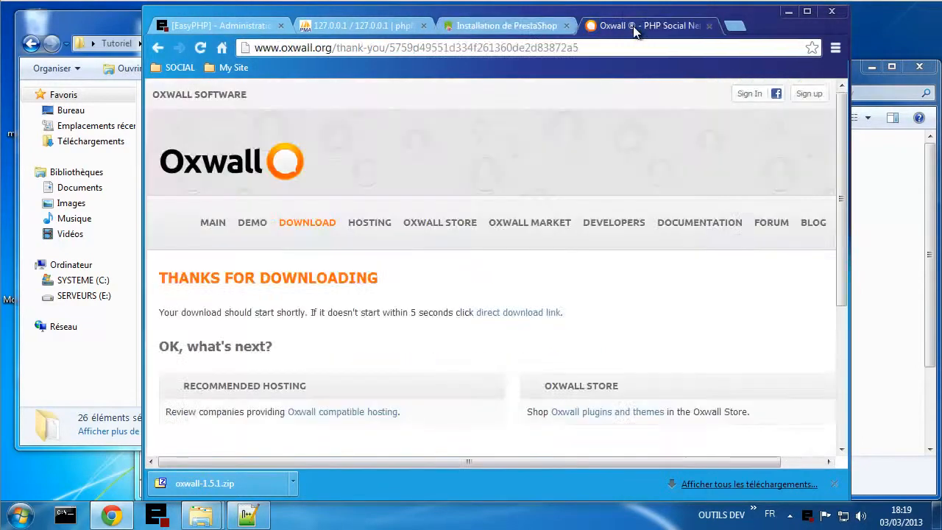
pyautogui.click(232, 68)
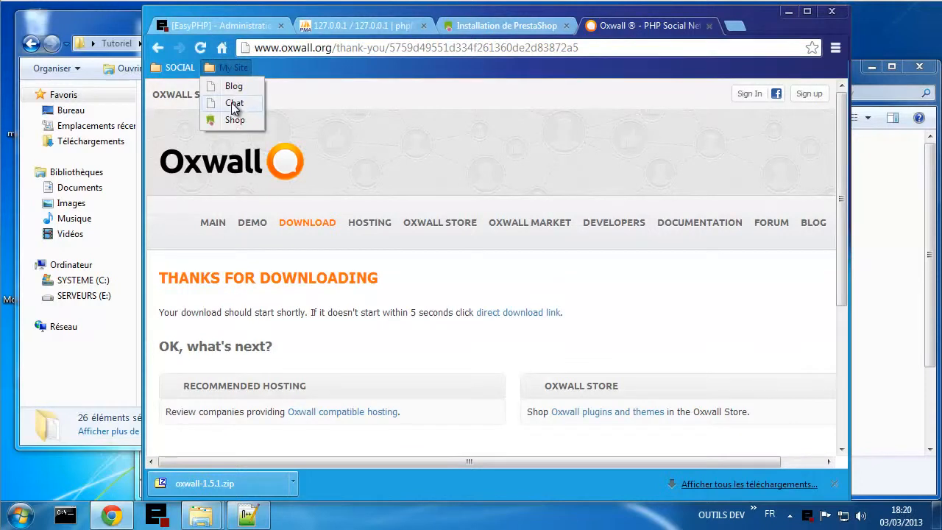
pyautogui.click(234, 104)
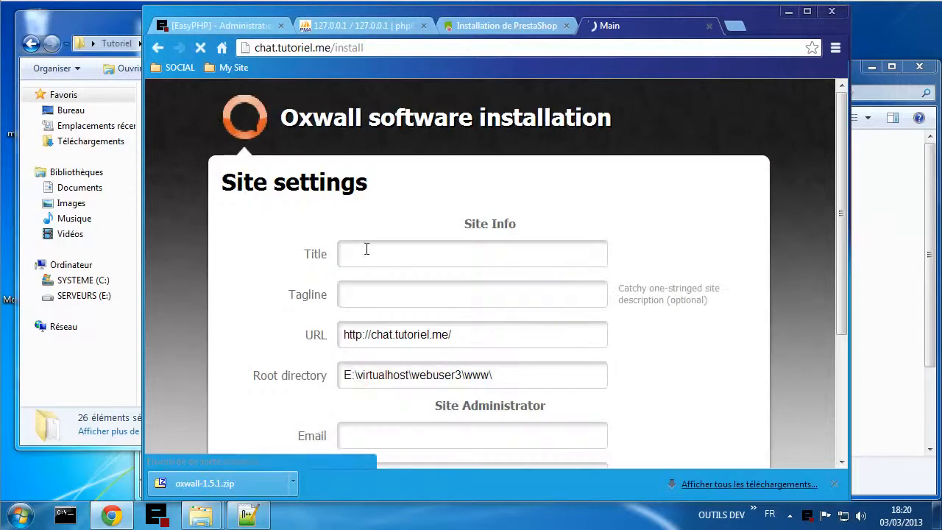
# - Enter site title 'My Chat' plus the admin email, username and password, then continue
pyautogui.click(403, 254)
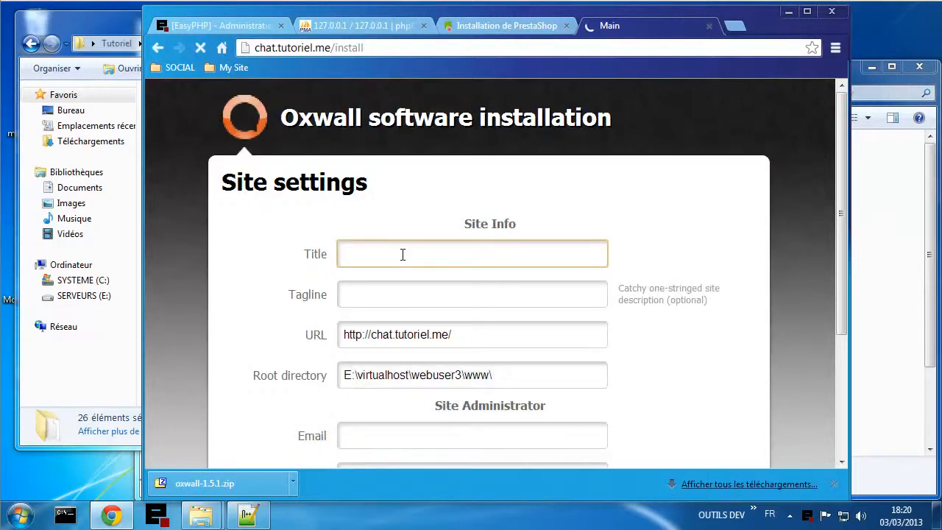
pyautogui.write('My Chat')
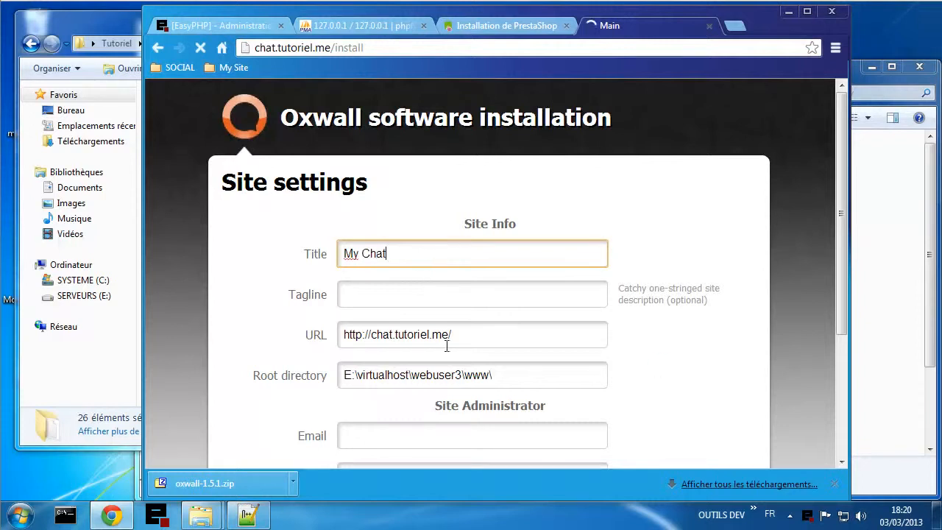
pyautogui.scroll(-1, 663, 363)
pyautogui.scroll(-1, 666, 365)
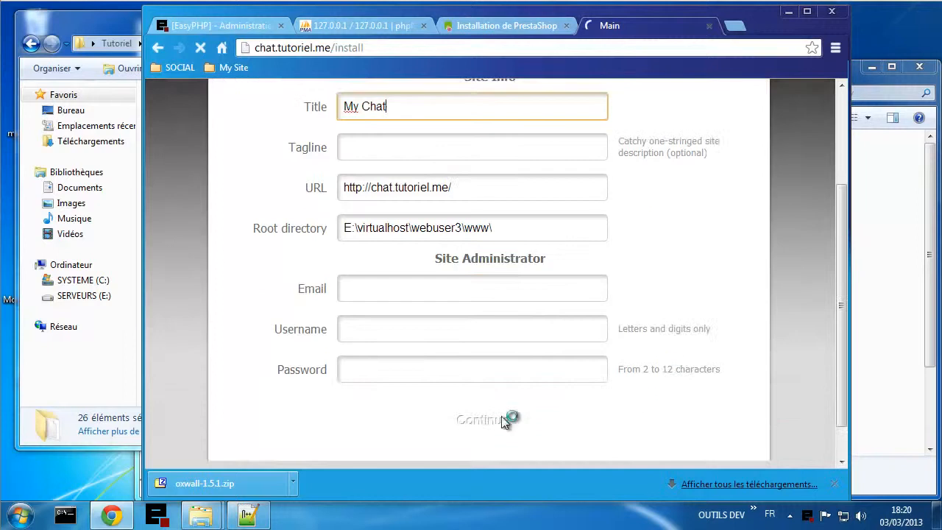
pyautogui.click(401, 292)
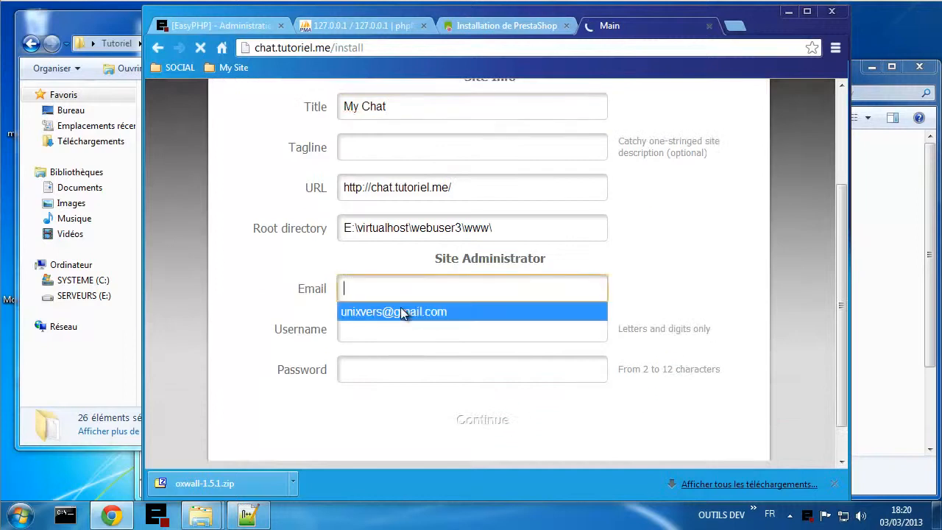
pyautogui.click(401, 309)
pyautogui.click(405, 327)
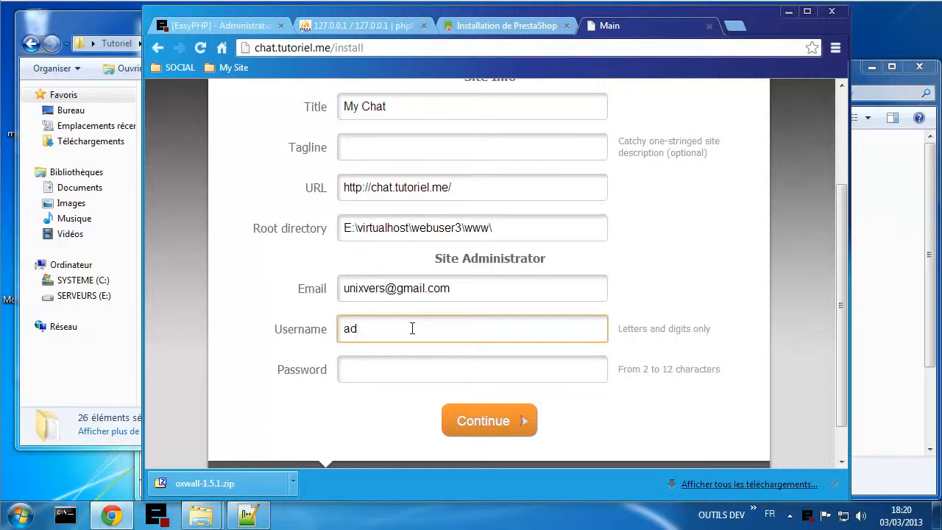
pyautogui.click(425, 370)
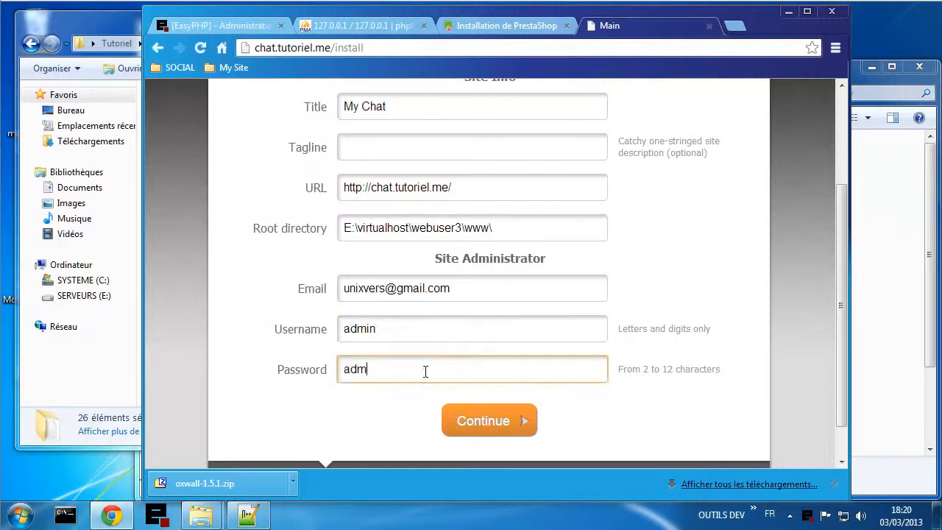
pyautogui.click(511, 421)
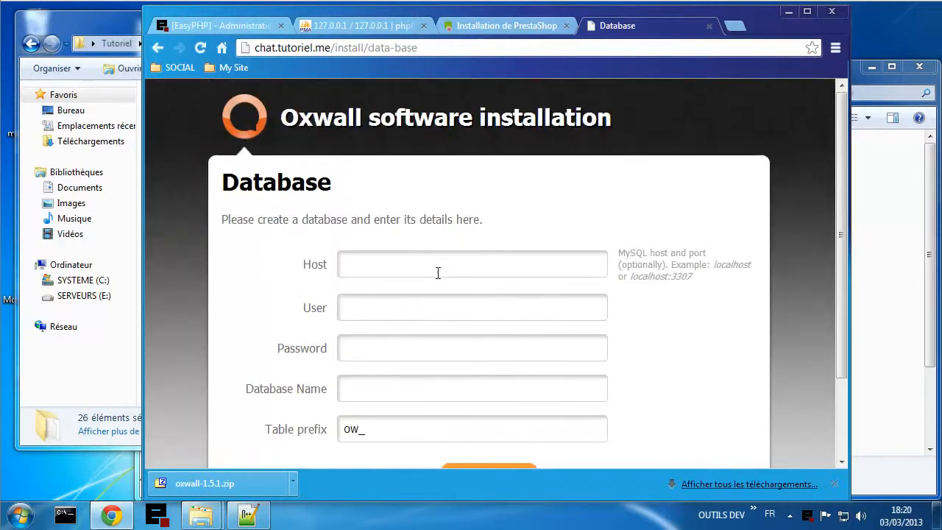
# - Copy webuser3 from the MySQL notes into the Database User and Database Name fields
pyautogui.click(426, 266)
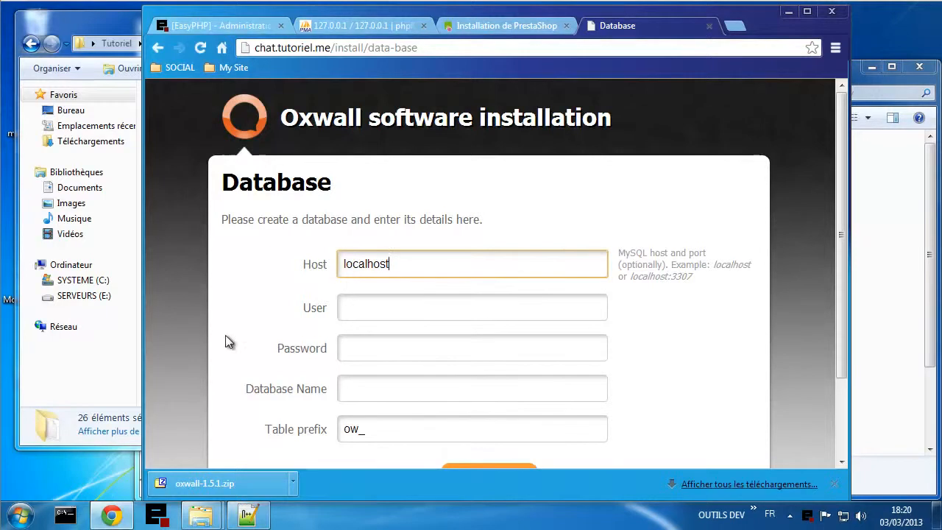
pyautogui.click(247, 514)
pyautogui.doubleClick(246, 340)
pyautogui.hotkey('ctrl', 'c')
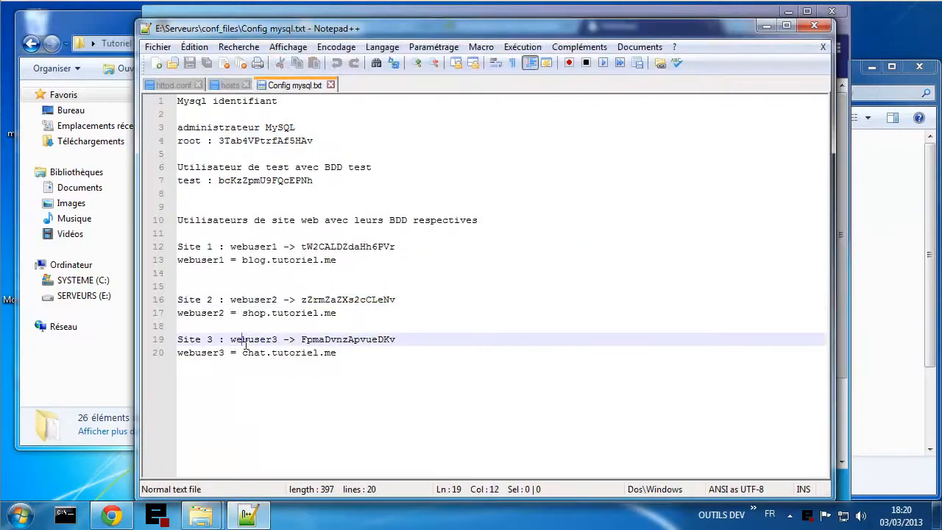
pyautogui.click(842, 425)
pyautogui.scroll(-2, 530, 353)
pyautogui.click(362, 211)
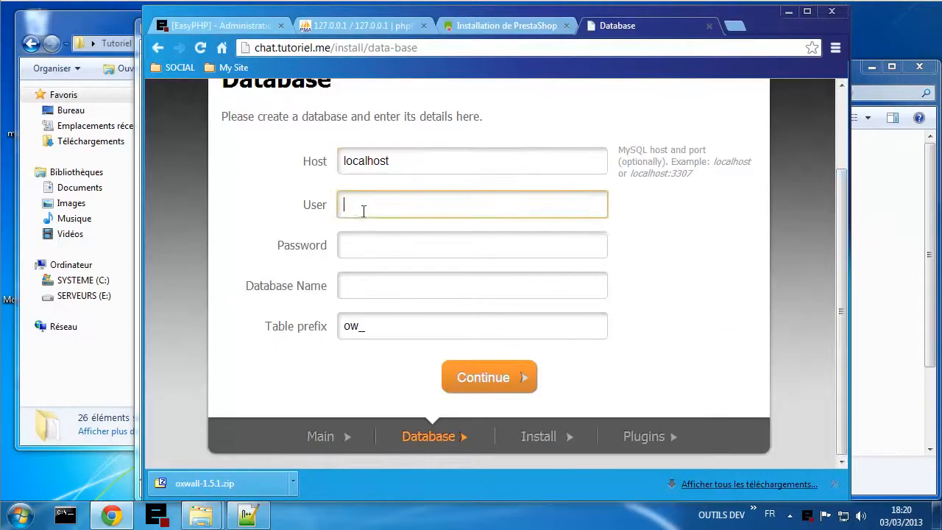
pyautogui.hotkey('ctrl', 'v')
pyautogui.click(362, 288)
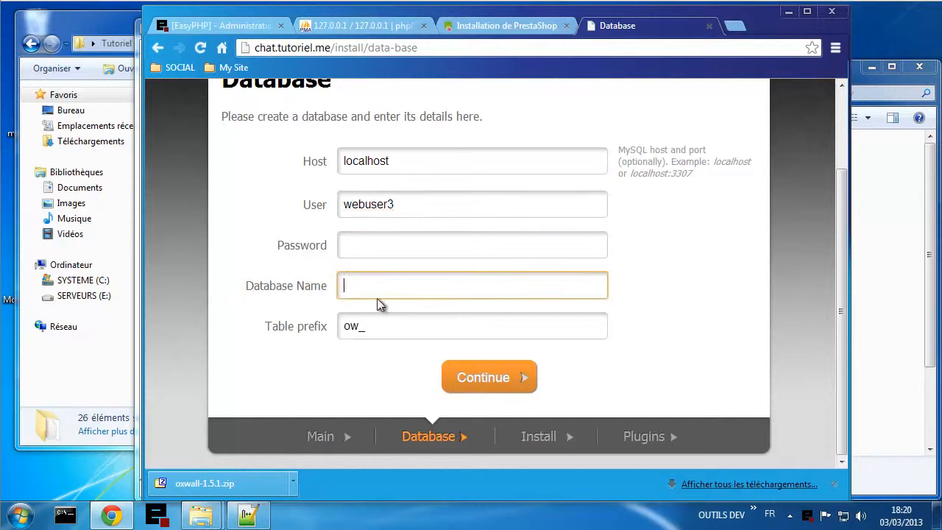
pyautogui.hotkey('ctrl', 'v')
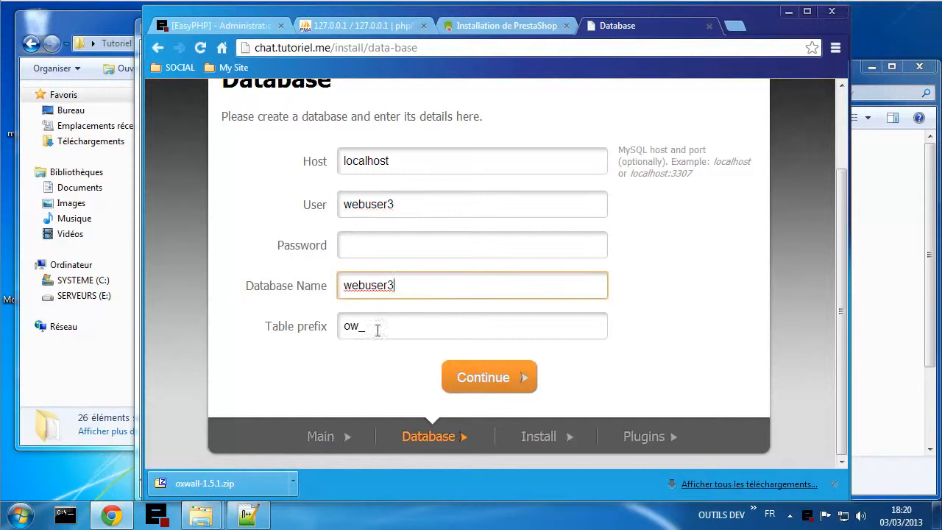
# - Paste the webuser3 password from the notes into Password and submit
pyautogui.click(249, 517)
pyautogui.doubleClick(354, 339)
pyautogui.hotkey('ctrl', 'c')
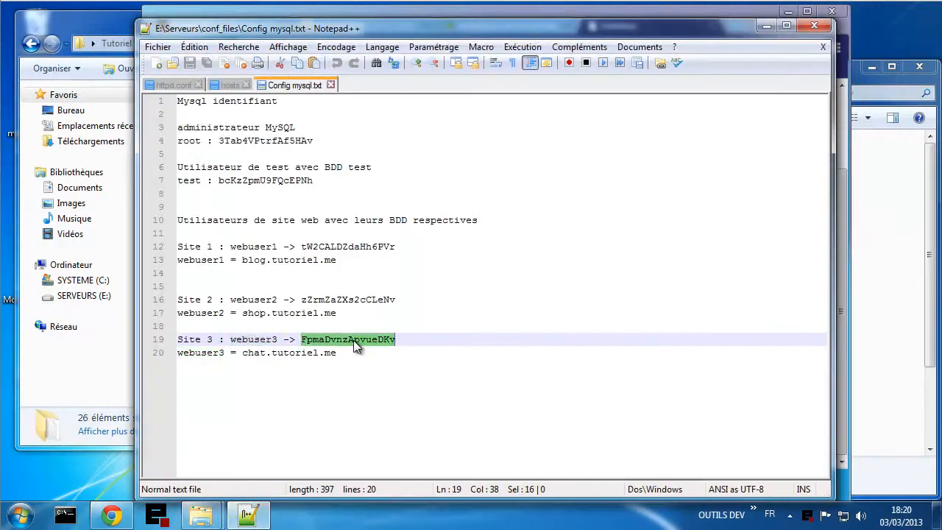
pyautogui.click(846, 415)
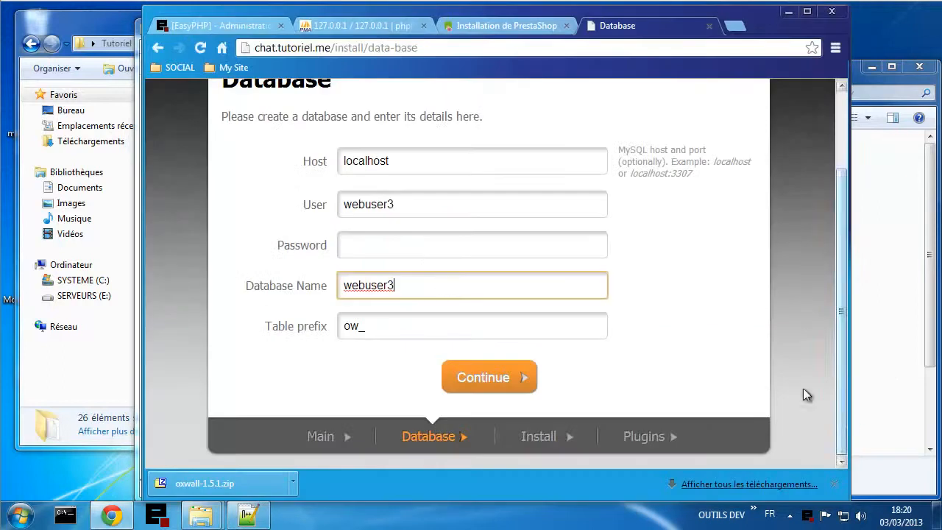
pyautogui.click(424, 255)
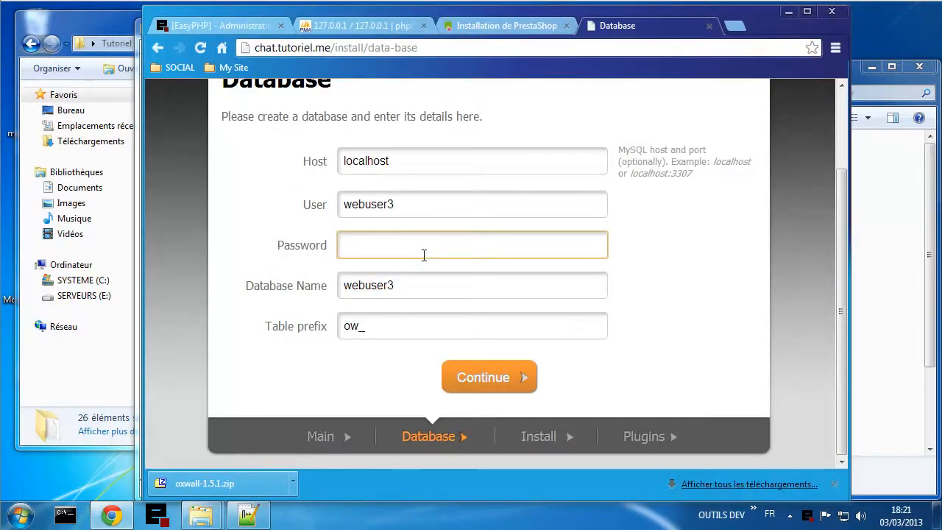
pyautogui.hotkey('ctrl', 'v')
pyautogui.click(482, 377)
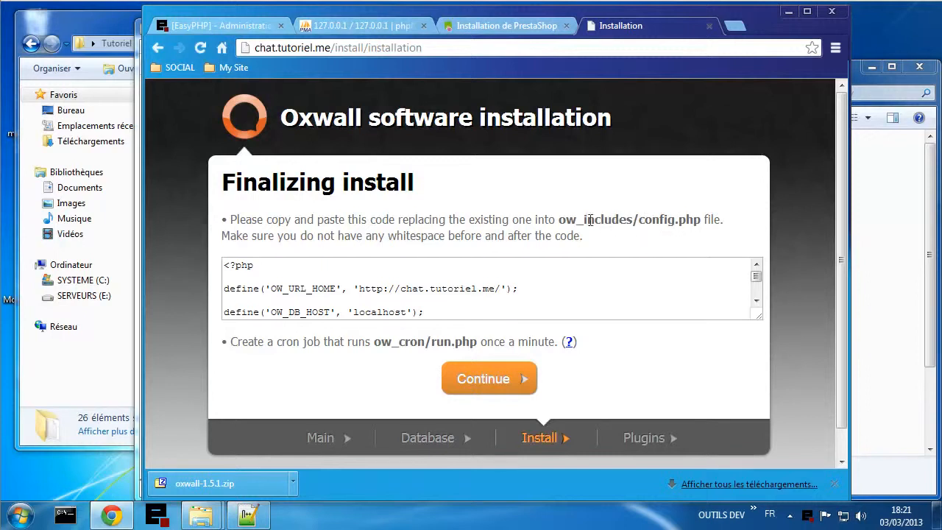
# - Copy all of the generated Oxwall configuration code
pyautogui.click(551, 294)
pyautogui.hotkey('ctrl', 'a')
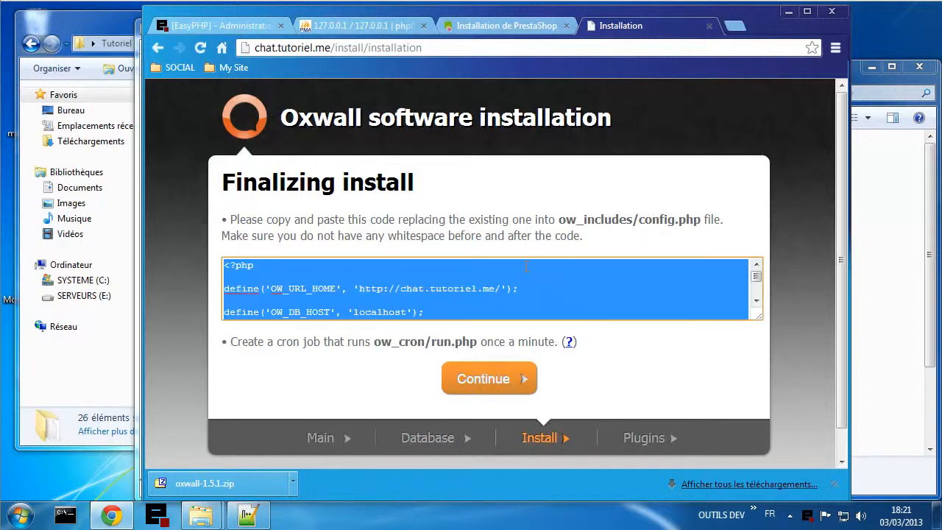
pyautogui.rightClick(469, 291)
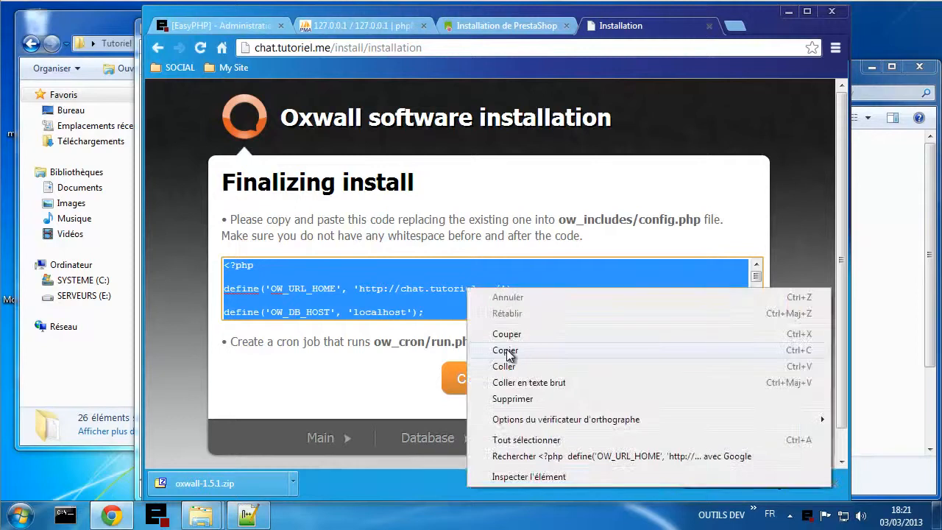
pyautogui.click(507, 351)
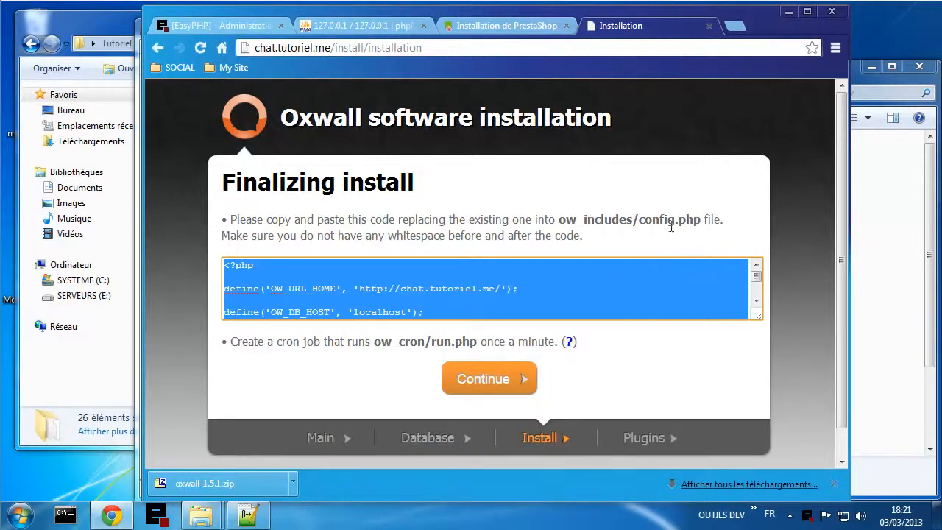
# - Open webuser3's ow_includes/config.php in Notepad++
pyautogui.click(201, 515)
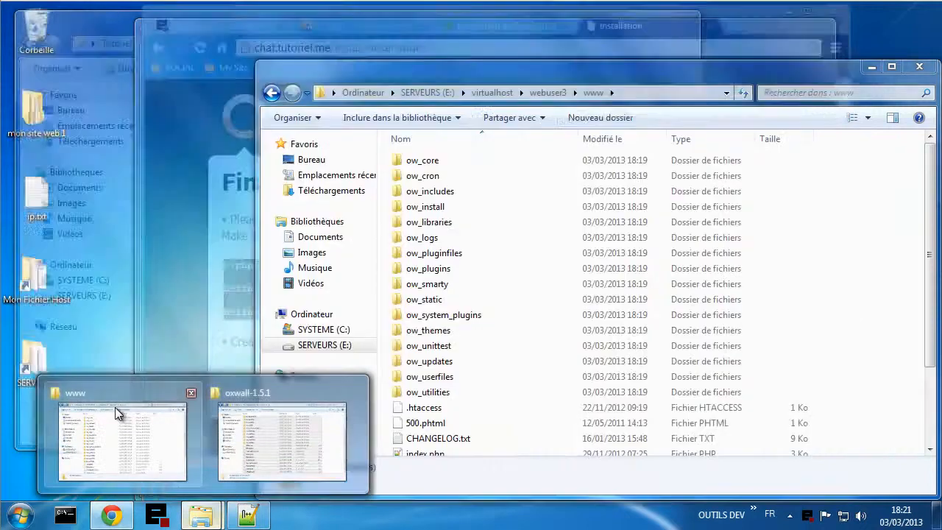
pyautogui.click(116, 413)
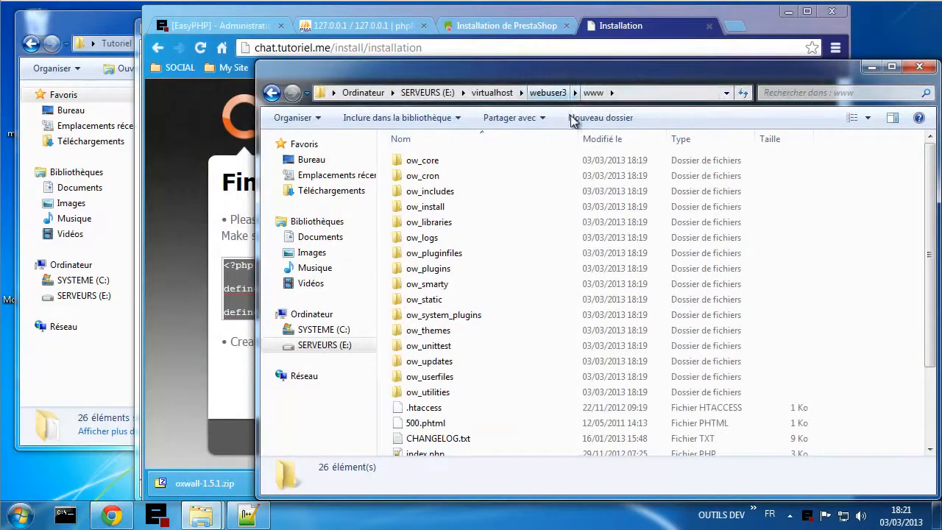
pyautogui.click(442, 193)
pyautogui.doubleClick(442, 192)
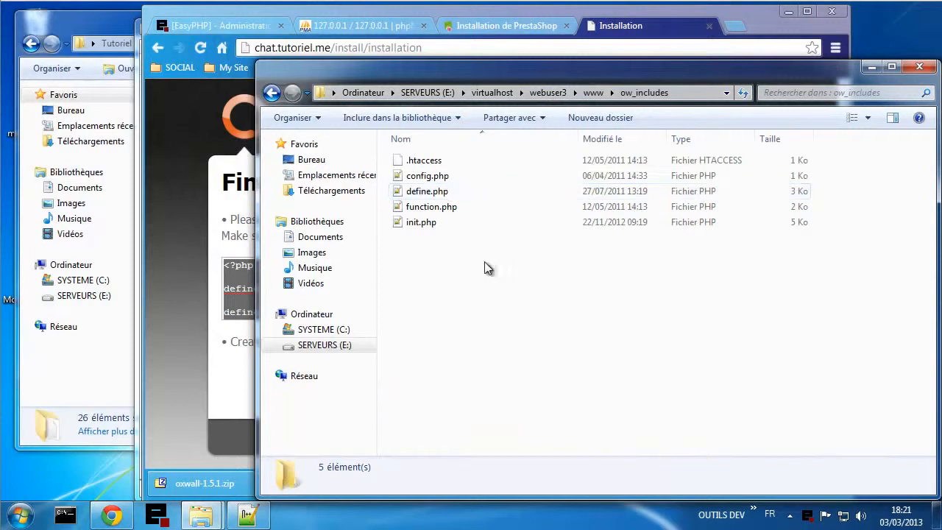
pyautogui.doubleClick(426, 177)
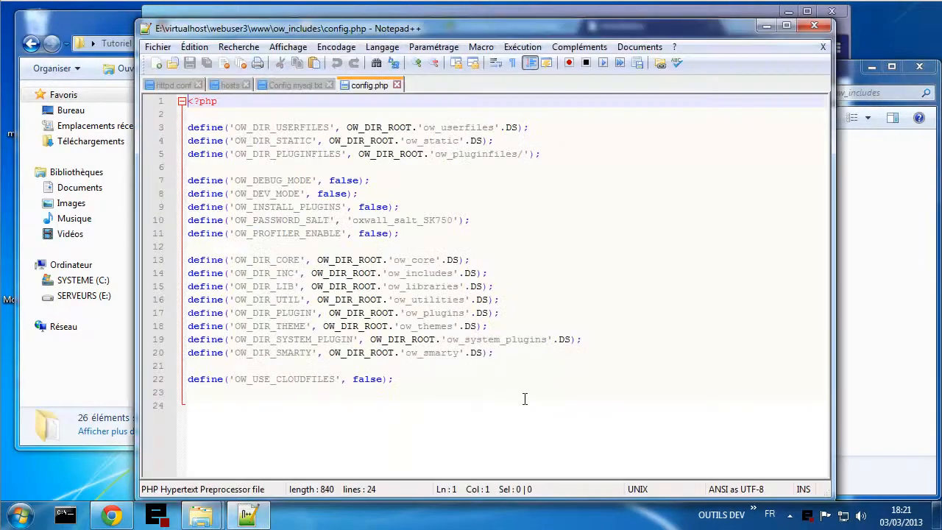
# - Overwrite config.php with the pasted installer code and save it
pyautogui.hotkey('ctrl', 'a')
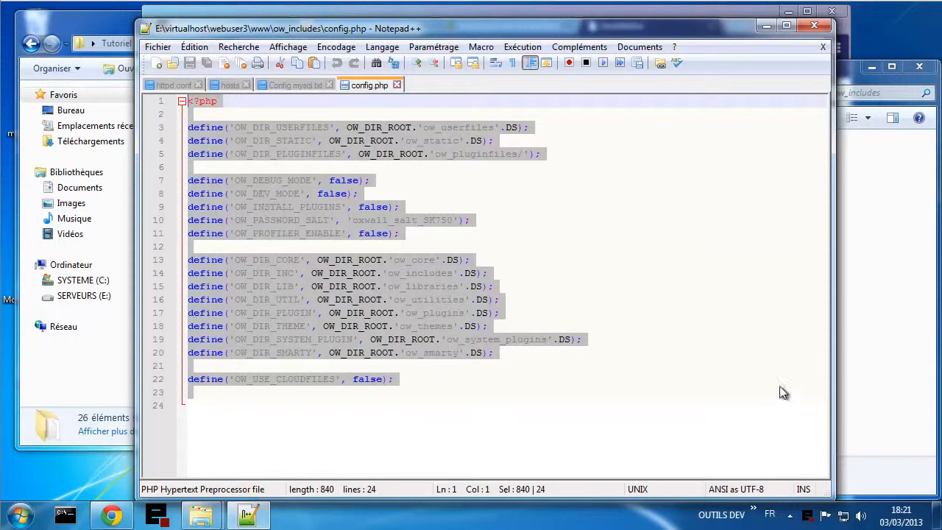
pyautogui.hotkey('ctrl', 'v')
pyautogui.scroll(6, 672, 375)
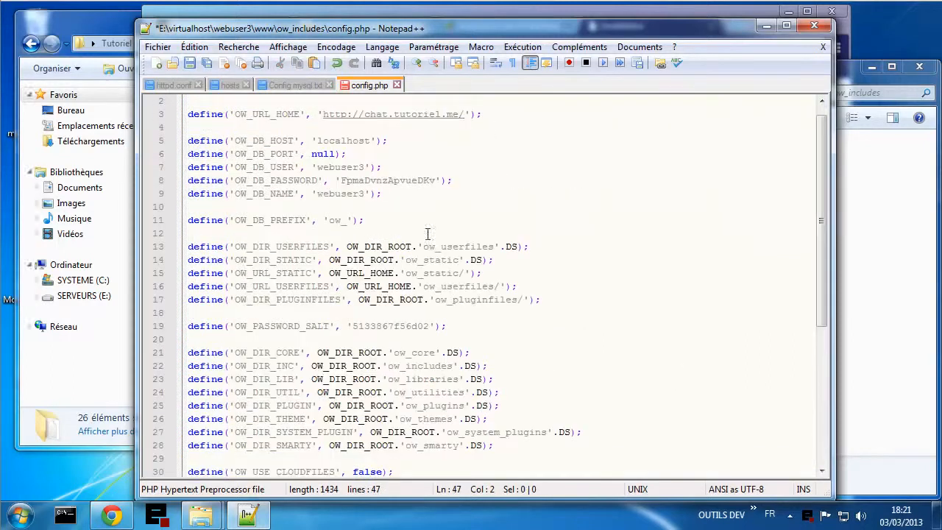
pyautogui.scroll(1, 427, 234)
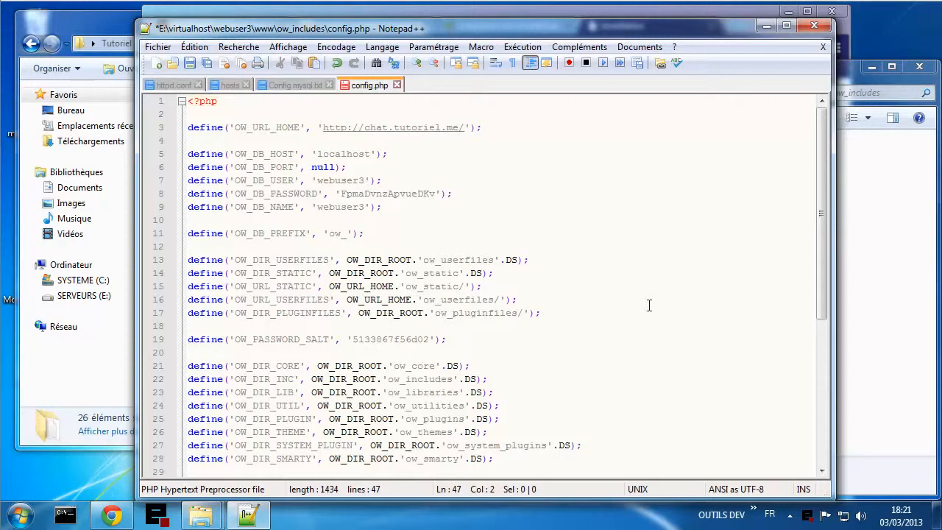
pyautogui.hotkey('ctrl', 's')
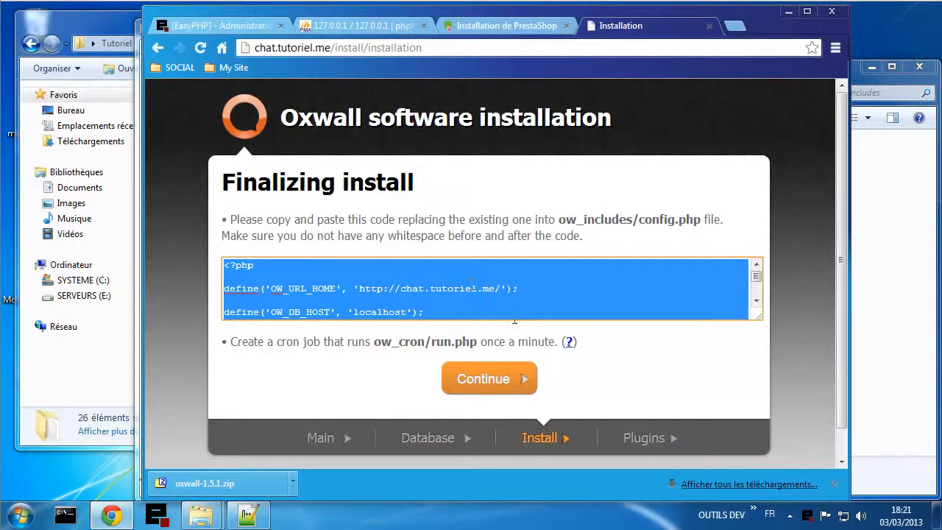
# - Continue past Finalizing install to the Install plugins step
pyautogui.click(631, 362)
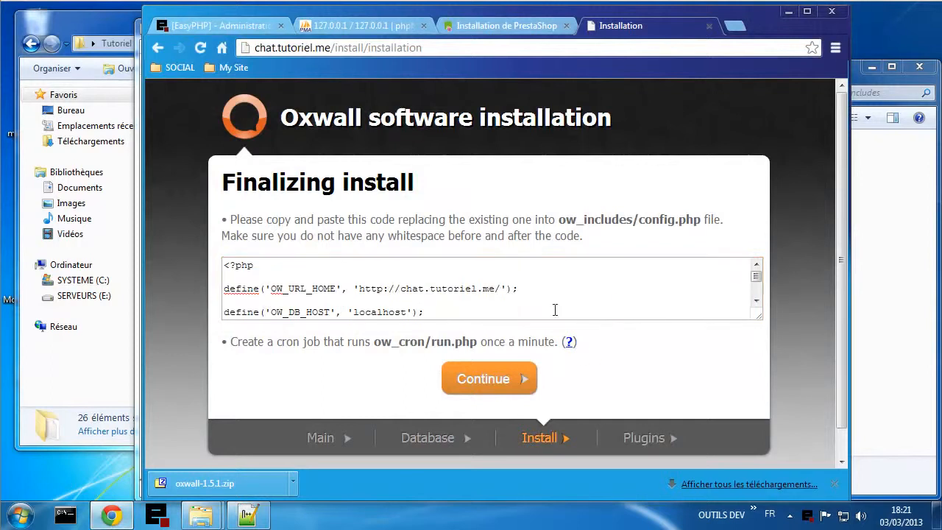
pyautogui.click(493, 384)
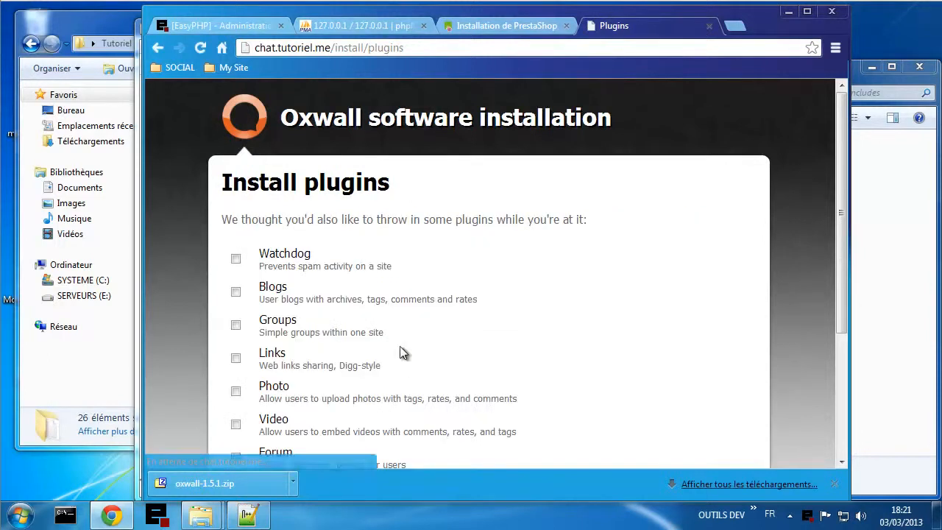
pyautogui.scroll(-1, 609, 314)
pyautogui.scroll(-1, 608, 320)
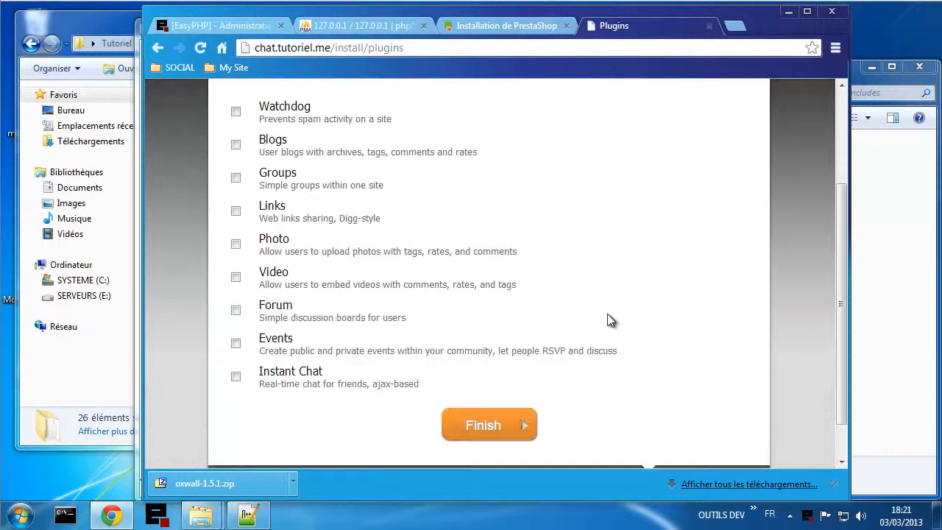
# - Tick Video, Photo, Links, Groups, Blogs, Forum, Events and Instant Chat, then Finish
pyautogui.click(237, 277)
pyautogui.click(237, 251)
pyautogui.click(237, 211)
pyautogui.click(236, 178)
pyautogui.click(236, 145)
pyautogui.click(236, 310)
pyautogui.click(235, 343)
pyautogui.click(235, 376)
pyautogui.scroll(2, 420, 347)
pyautogui.scroll(-3, 421, 347)
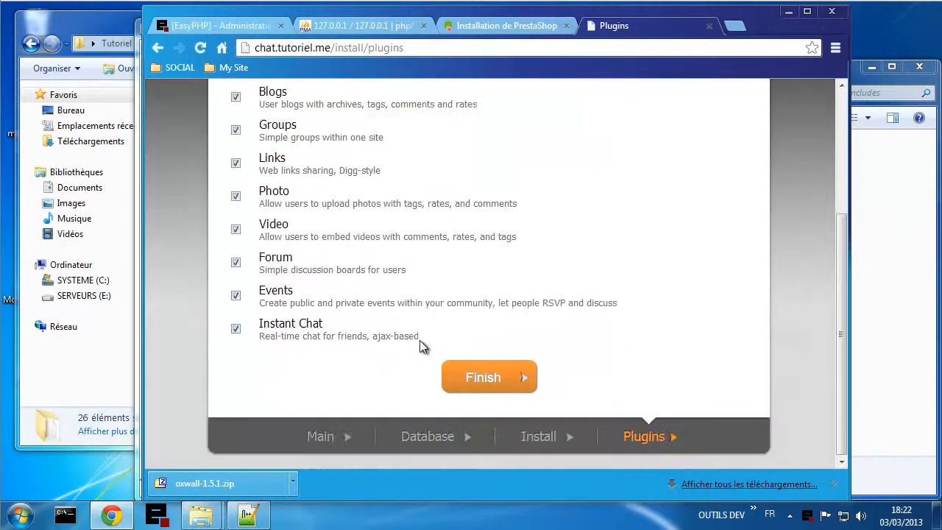
pyautogui.click(483, 377)
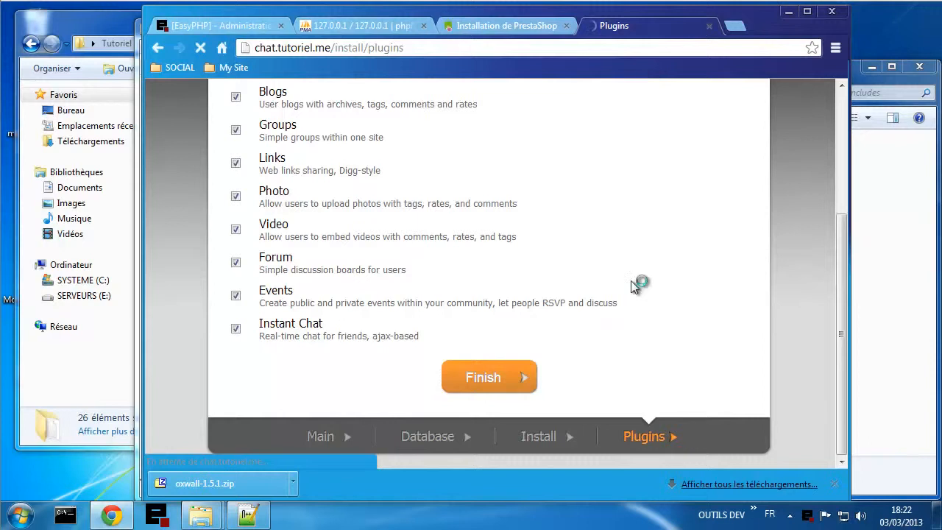
# - Review PrestaShop's install-finished message and its warning to delete /install
pyautogui.click(497, 27)
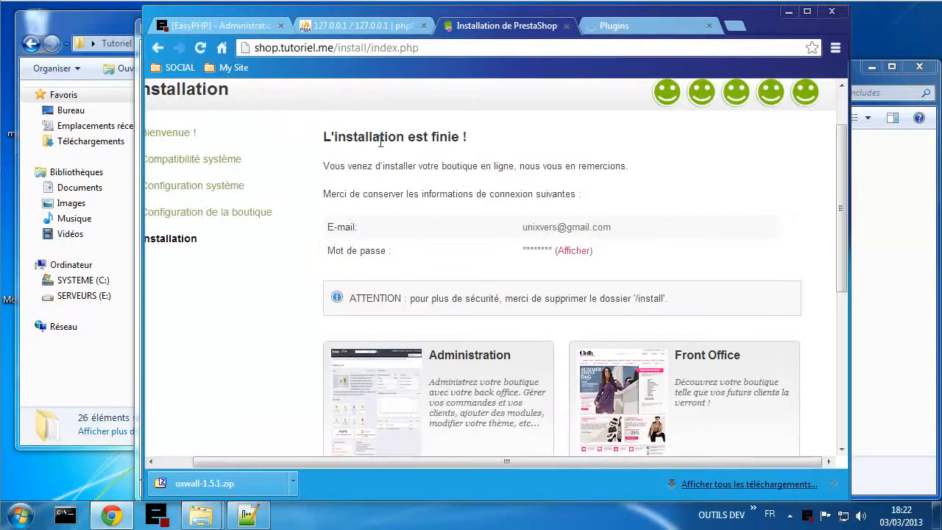
pyautogui.moveTo(334, 134); pyautogui.dragTo(478, 139)
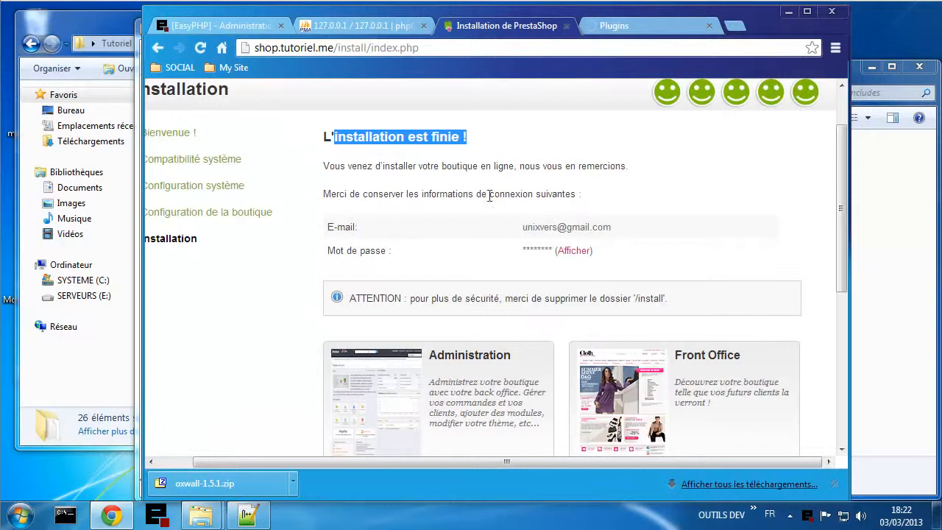
pyautogui.scroll(-1, 475, 269)
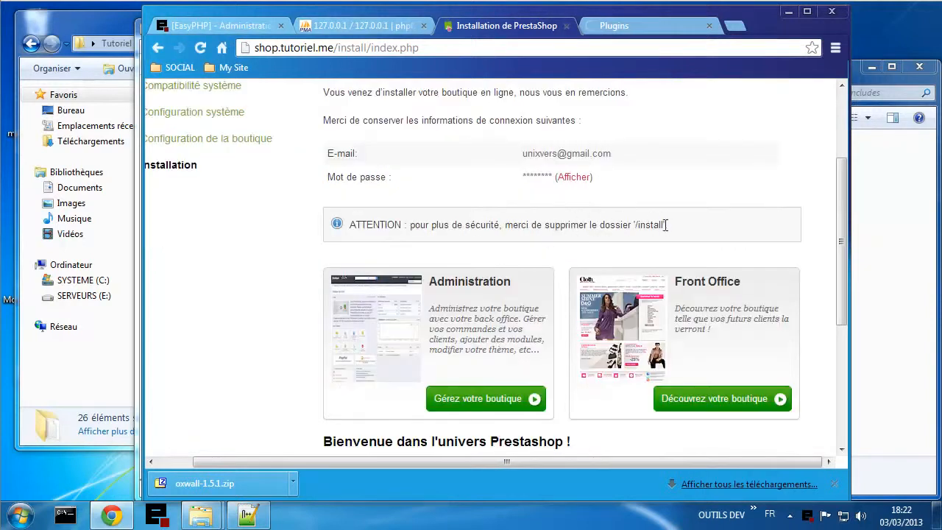
# - Delete the install folder from webuser2's www directory, leaving 69 items
pyautogui.moveTo(201, 515)
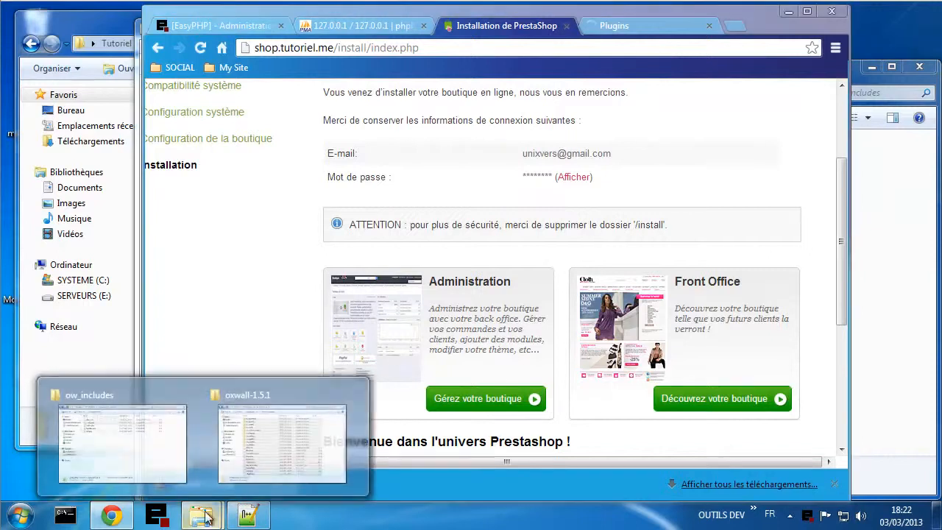
pyautogui.click(153, 419)
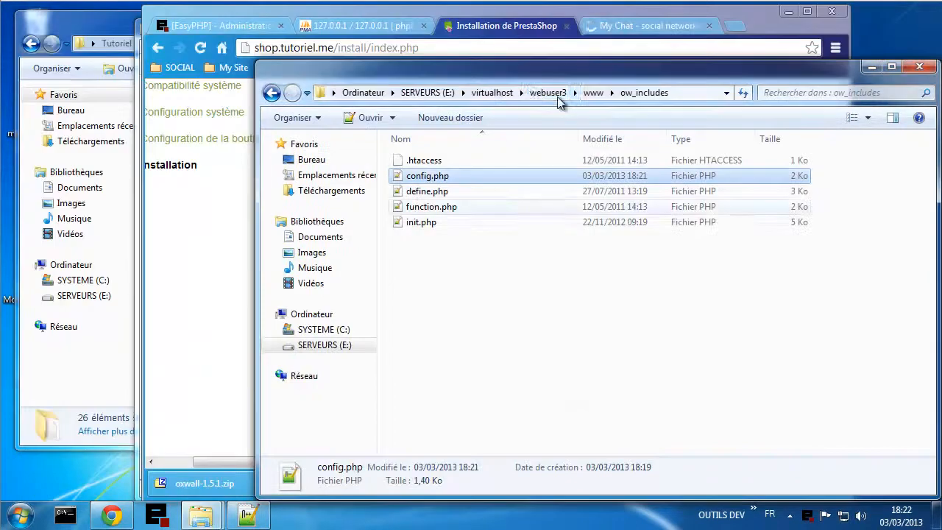
pyautogui.click(512, 94)
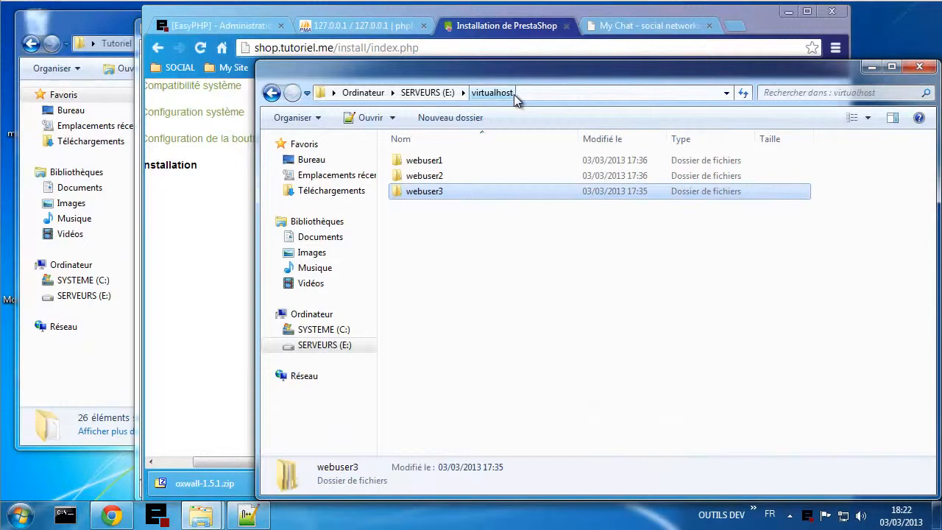
pyautogui.doubleClick(446, 178)
pyautogui.doubleClick(447, 179)
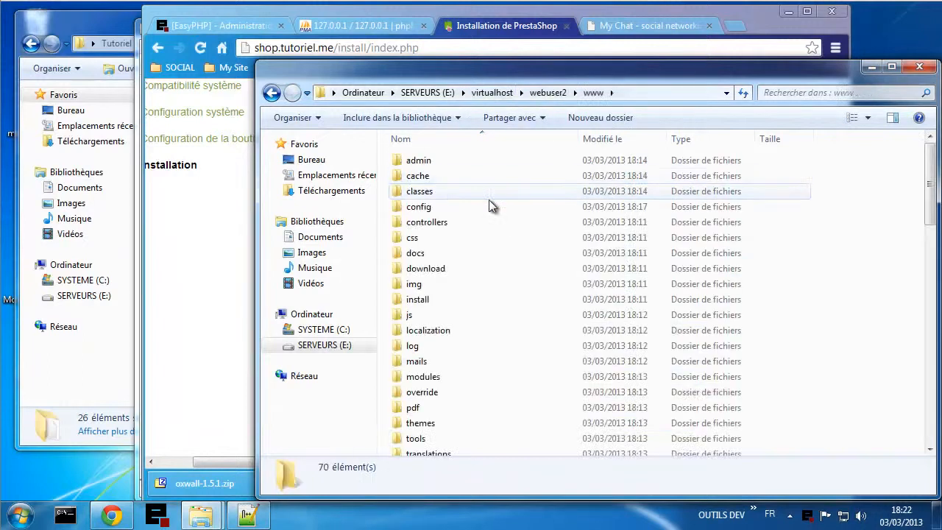
pyautogui.rightClick(419, 300)
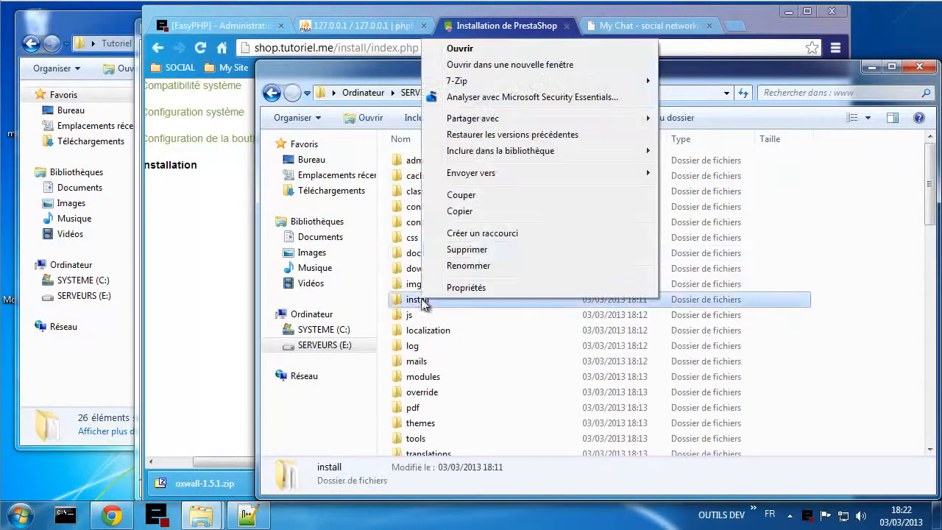
pyautogui.click(486, 259)
pyautogui.click(526, 315)
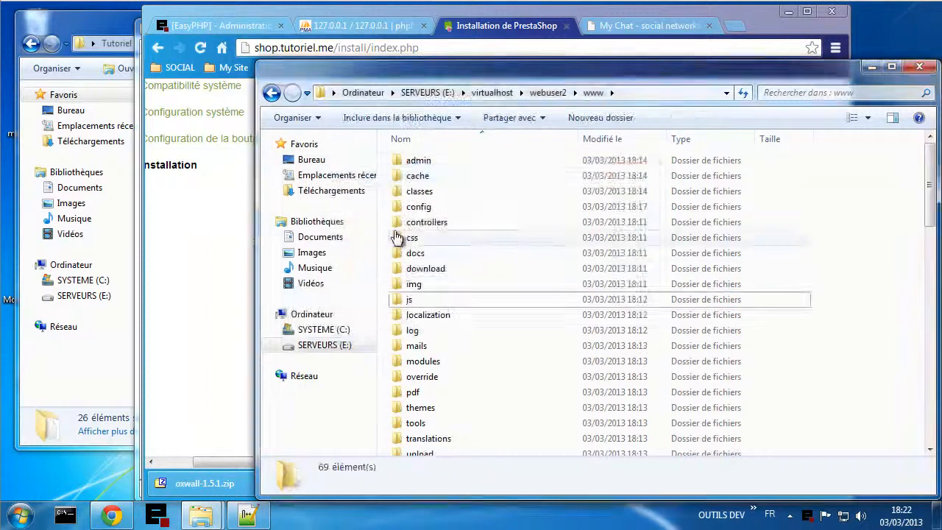
pyautogui.click(210, 247)
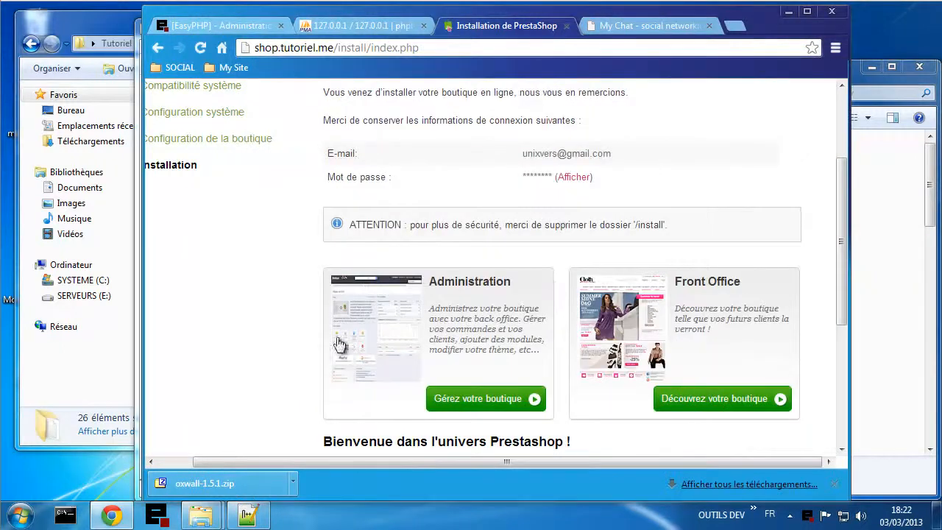
# - Open the shop's back office from the install page, glance at the www folder, and return
pyautogui.scroll(-2, 328, 335)
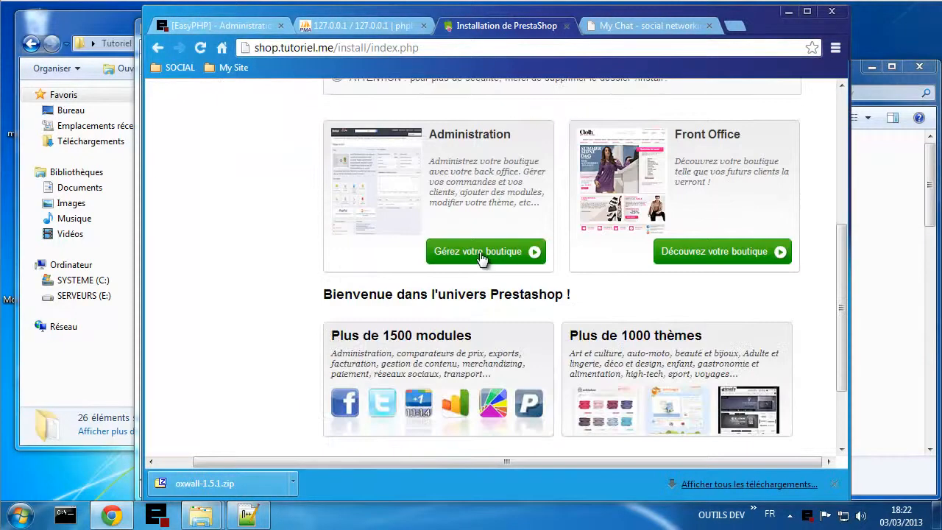
pyautogui.scroll(-1, 610, 283)
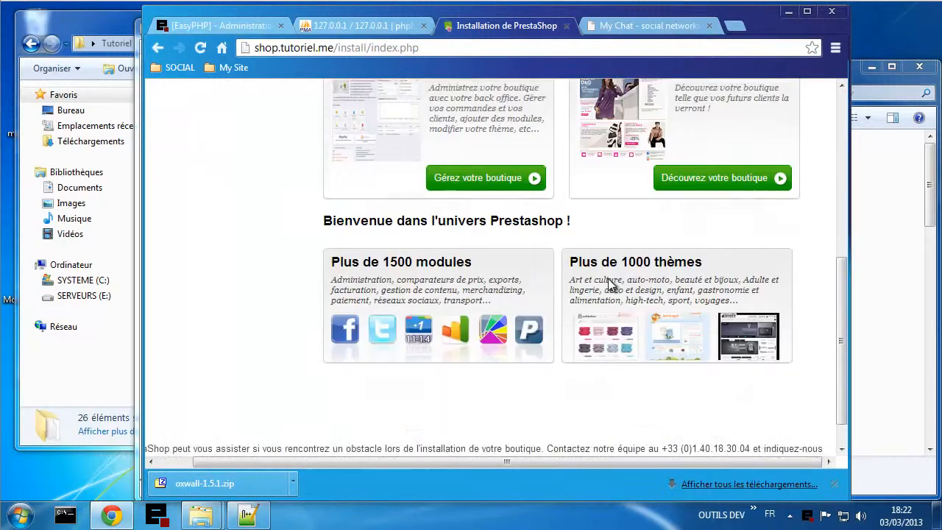
pyautogui.click(475, 182)
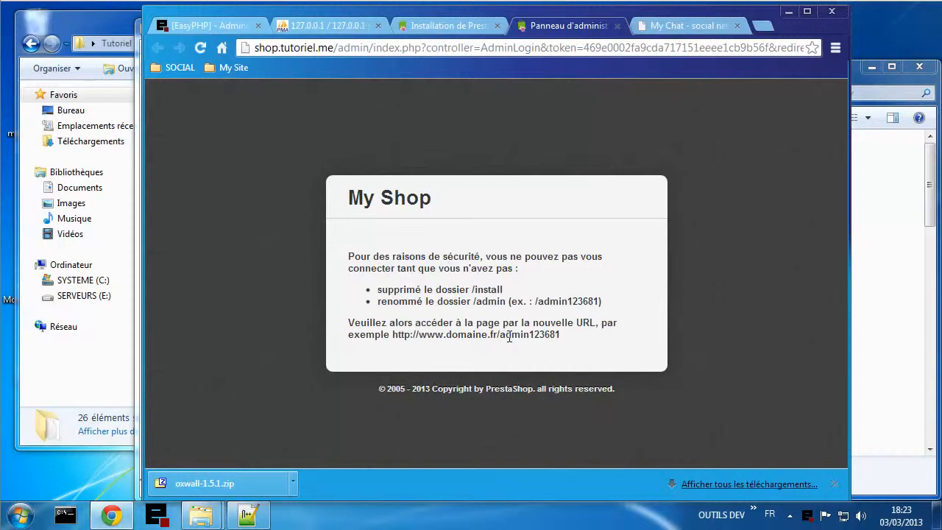
pyautogui.moveTo(200, 515)
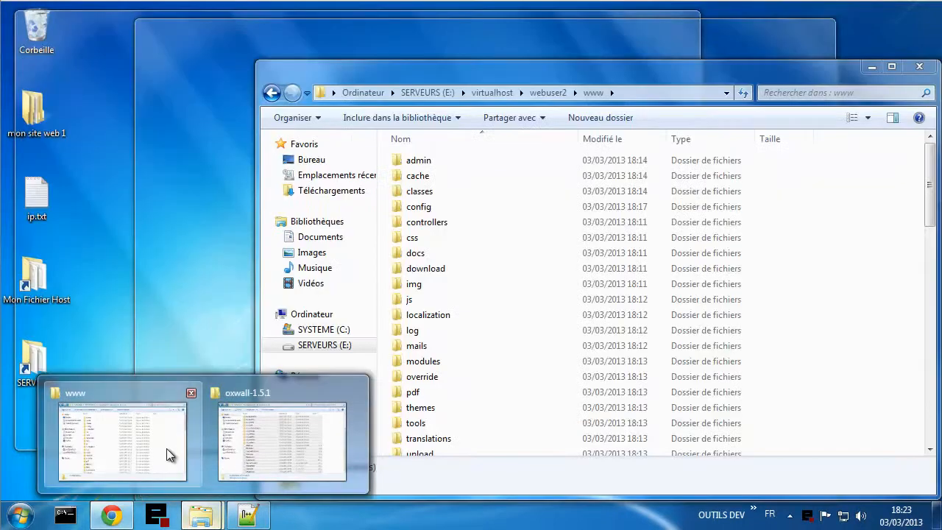
pyautogui.click(166, 448)
pyautogui.click(521, 330)
pyautogui.click(246, 314)
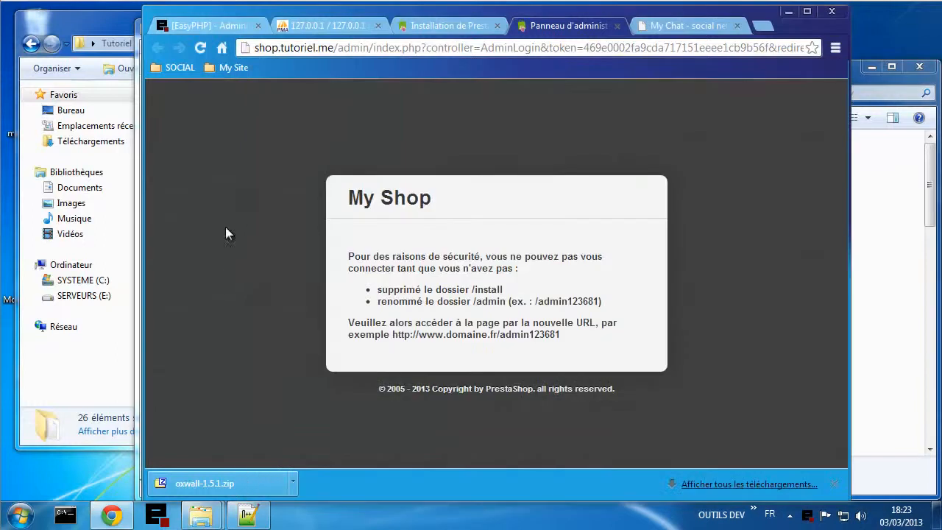
# - Trim the address to shop.tutoriel.me/admin/, which demands renaming the admin folder (e.g. admin123684)
pyautogui.click(204, 48)
pyautogui.moveTo(375, 48); pyautogui.dragTo(902, 49)
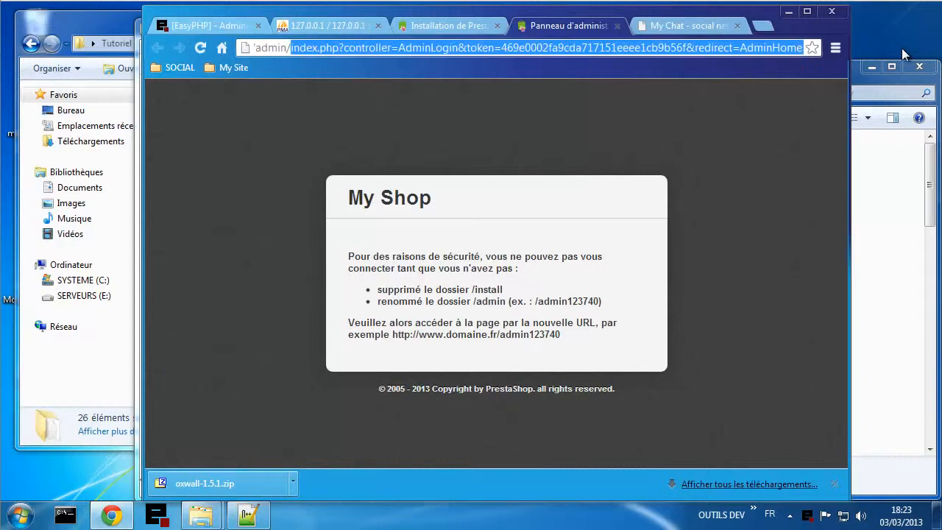
pyautogui.press('BackSpace')
pyautogui.press('Return')
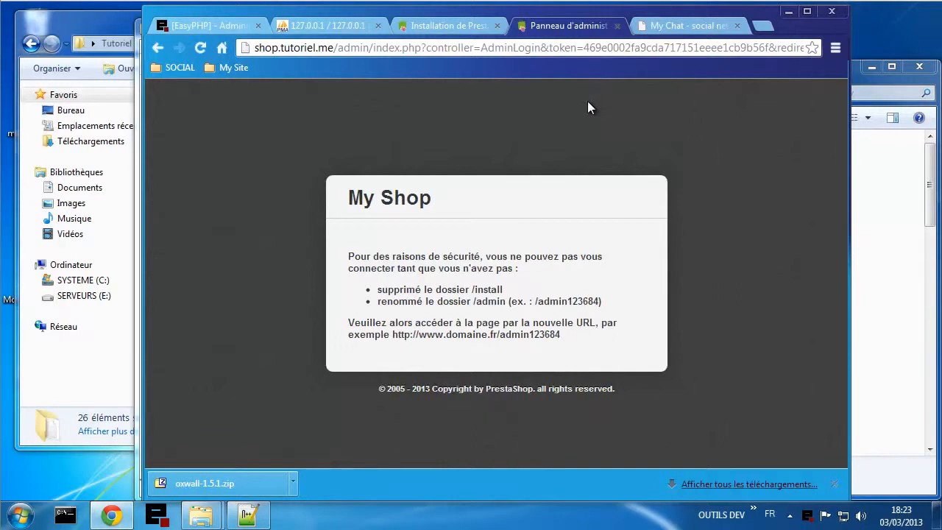
pyautogui.moveTo(483, 301); pyautogui.dragTo(497, 301)
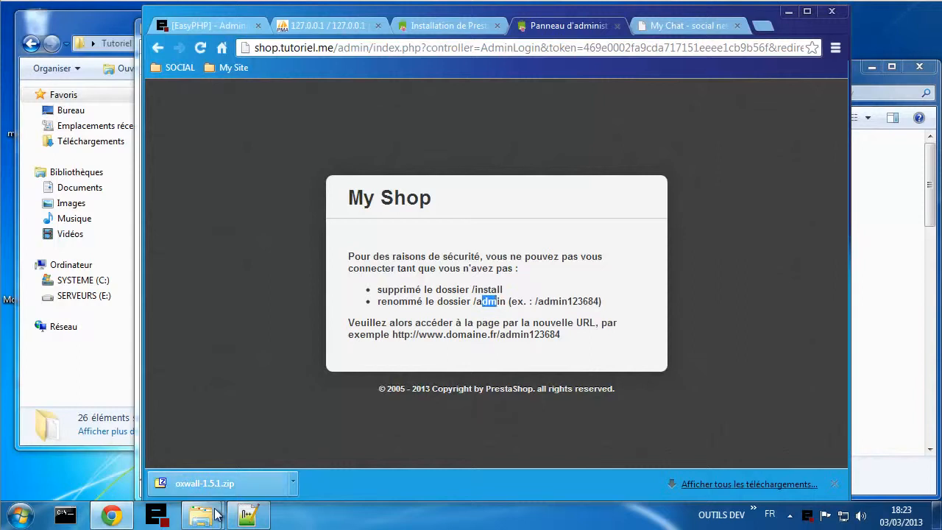
# - Rename webuser2's www admin folder to admin587 in Explorer, then return to the browser
pyautogui.moveTo(202, 514)
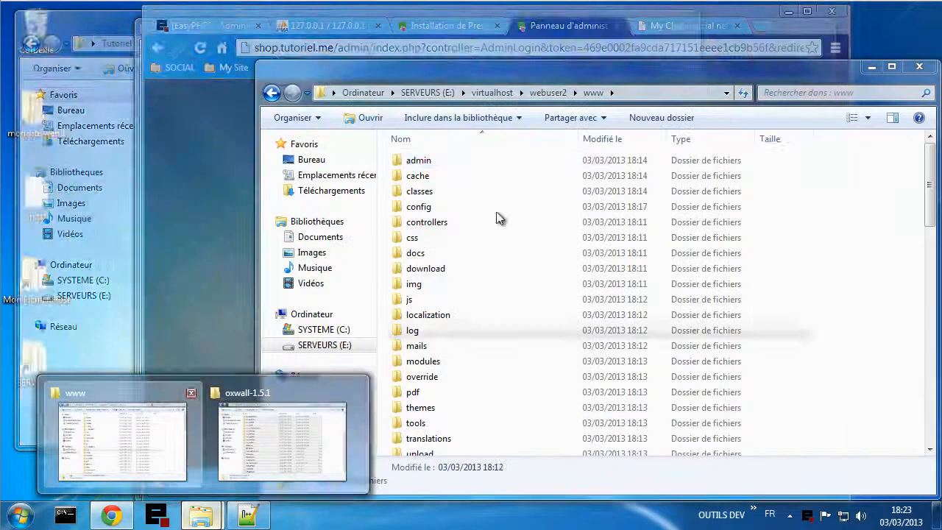
pyautogui.click(130, 412)
pyautogui.click(428, 162)
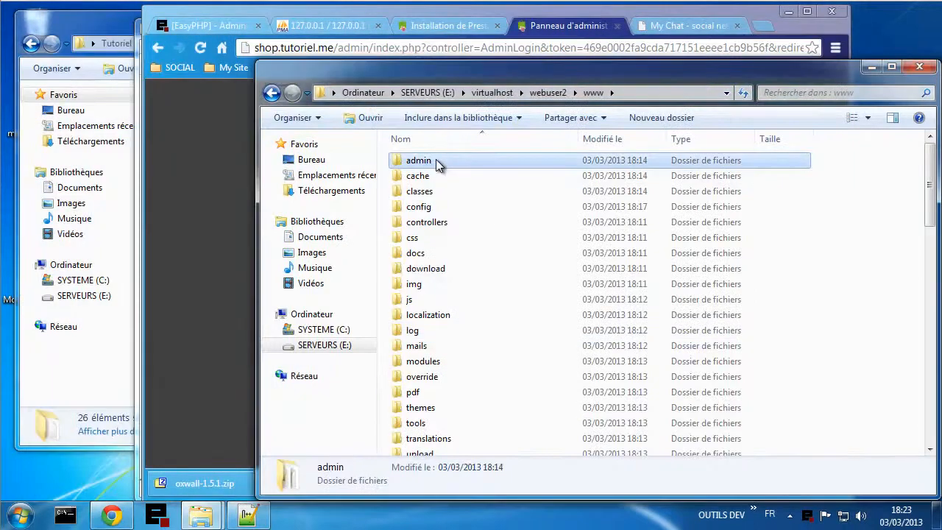
pyautogui.click(437, 161)
pyautogui.write('58')
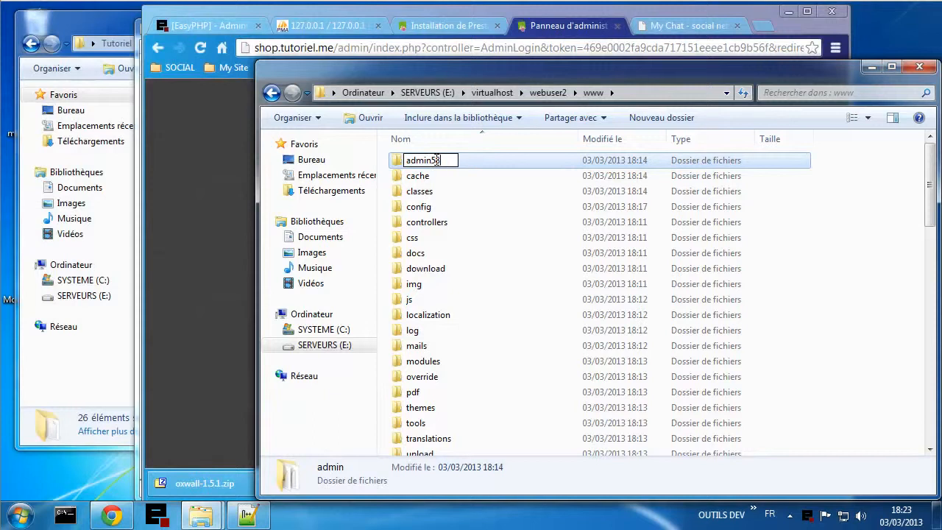
pyautogui.write('7')
pyautogui.click(486, 228)
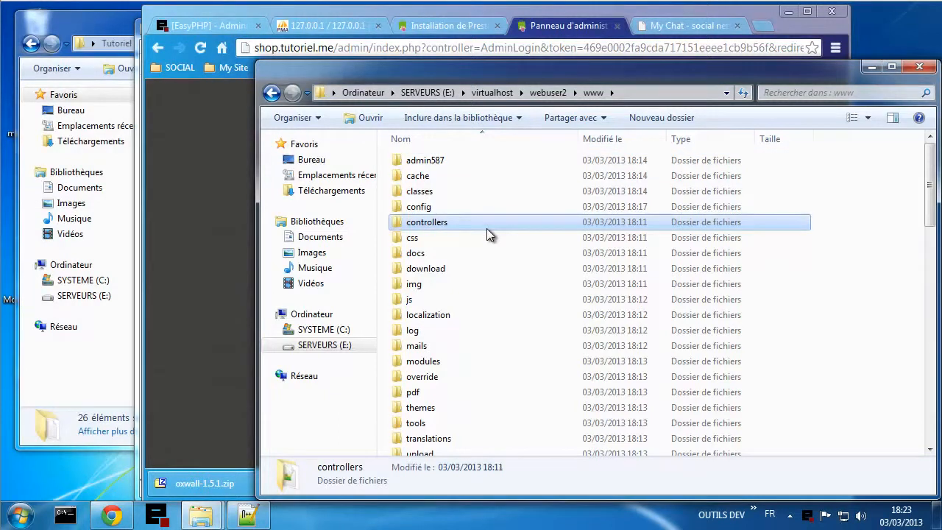
pyautogui.click(219, 308)
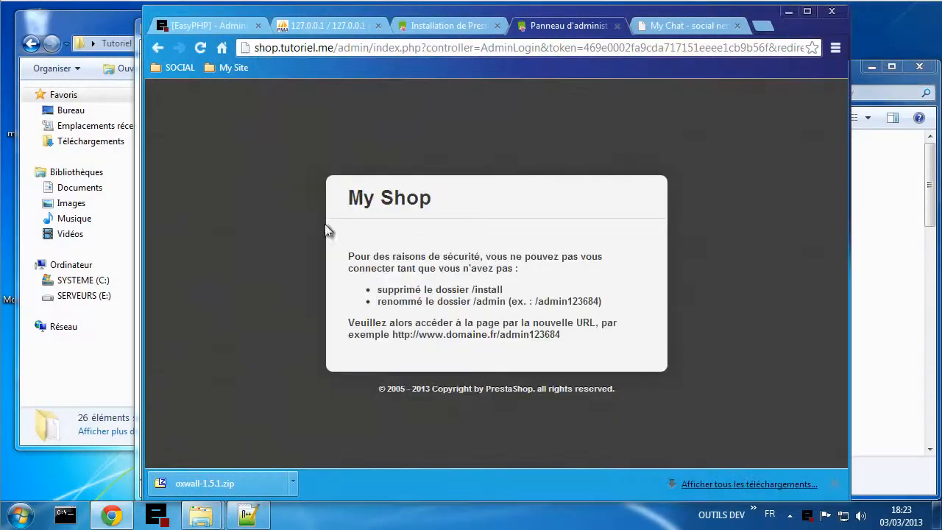
# - Reload the old /admin/ address to confirm Error 404, then load shop.tutoriel.me
pyautogui.click(214, 68)
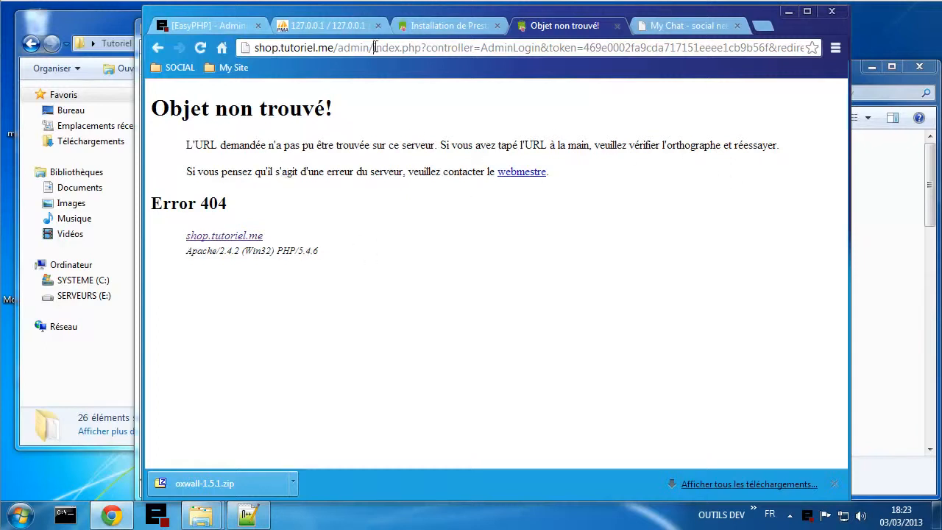
pyautogui.moveTo(374, 48); pyautogui.dragTo(430, 49)
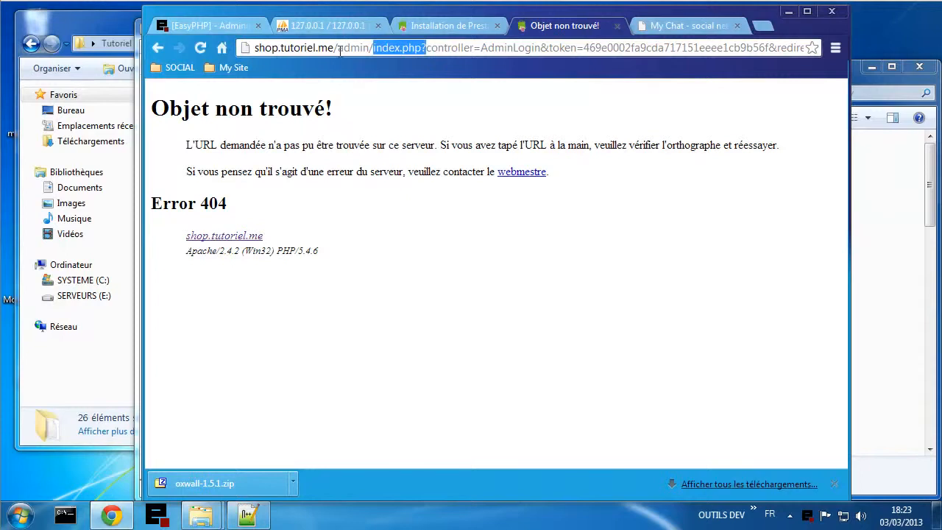
pyautogui.moveTo(338, 48); pyautogui.dragTo(875, 10)
pyautogui.press('BackSpace')
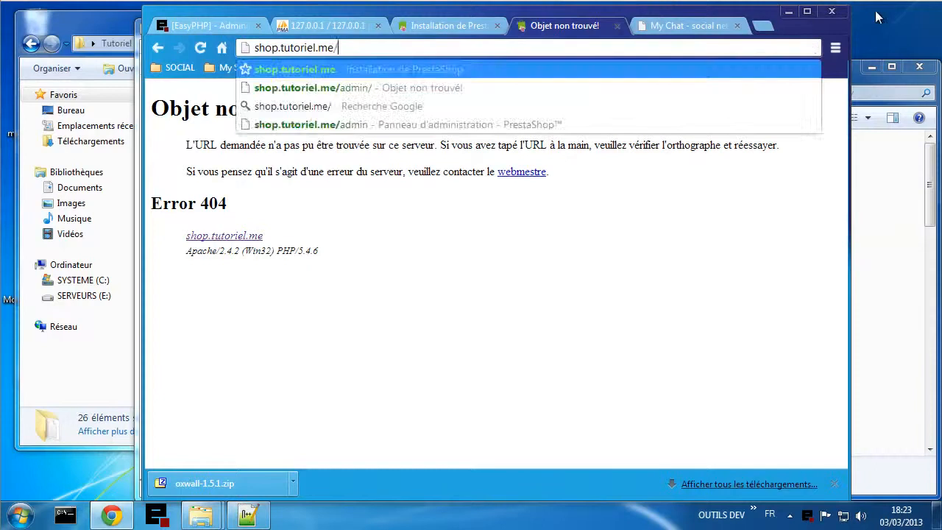
pyautogui.press('Return')
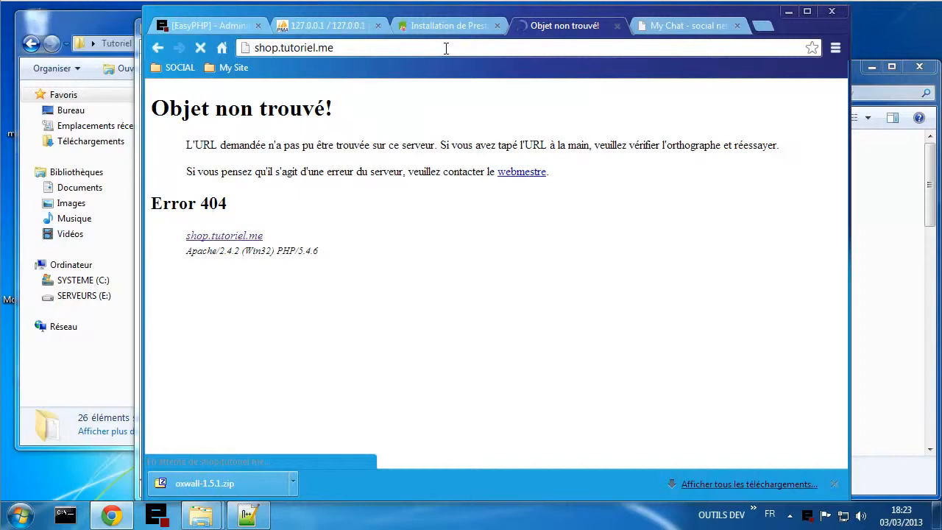
pyautogui.click(662, 26)
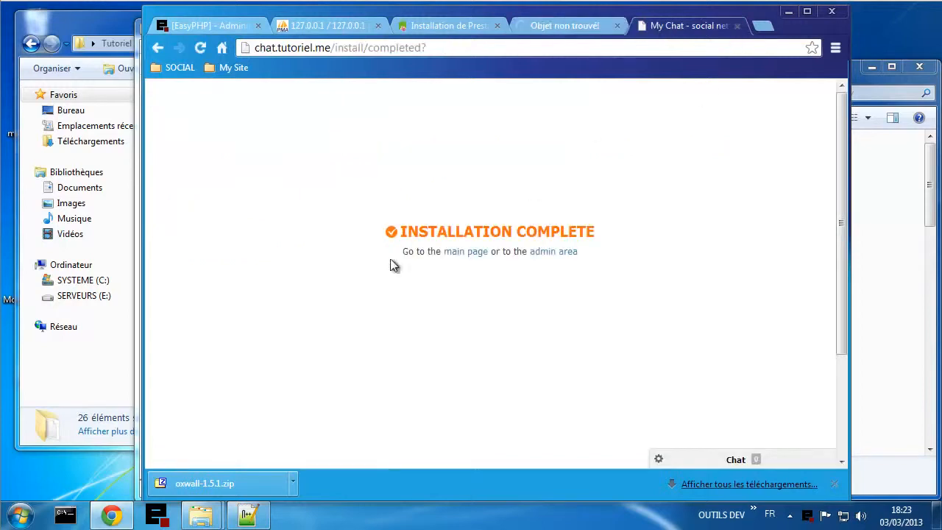
# - Open the My Chat admin area and look over its Oxwall dashboard
pyautogui.scroll(-2, 414, 330)
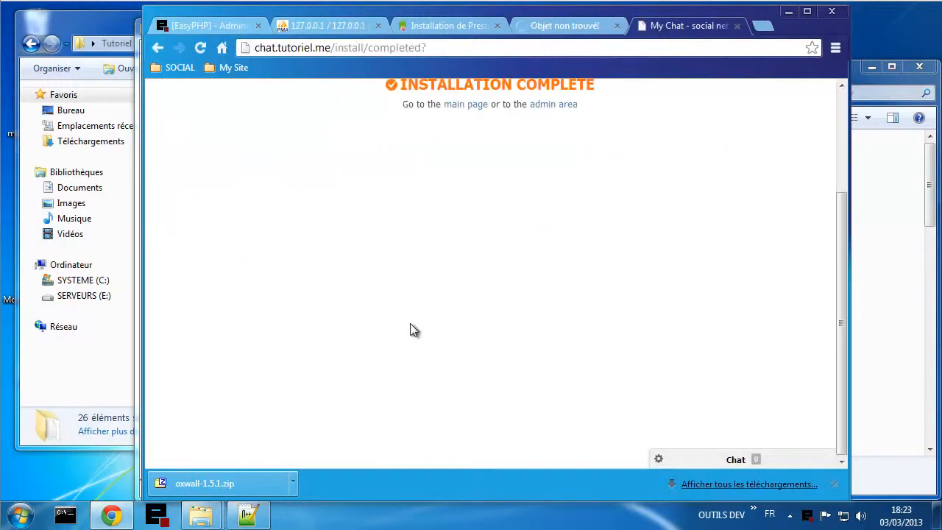
pyautogui.scroll(2, 412, 324)
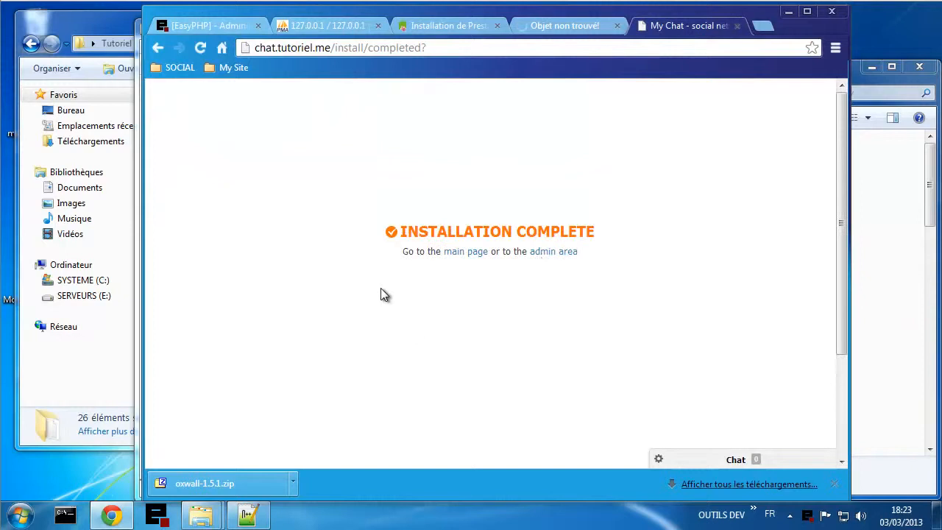
pyautogui.click(557, 254)
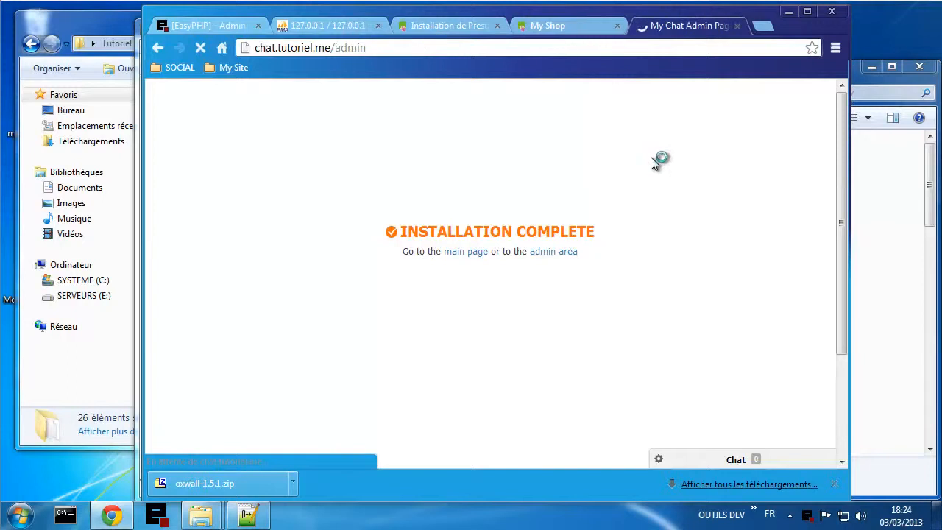
pyautogui.moveTo(622, 163)
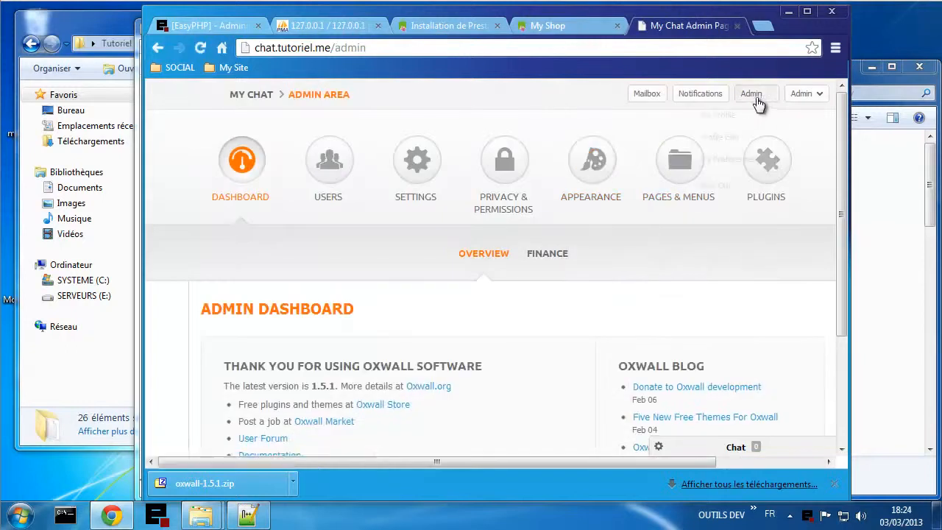
pyautogui.moveTo(753, 94)
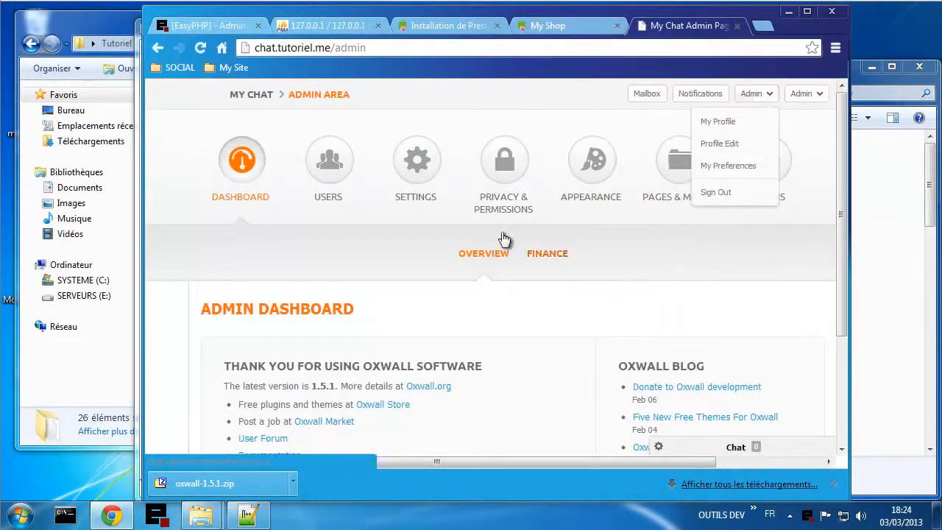
pyautogui.scroll(-3, 444, 331)
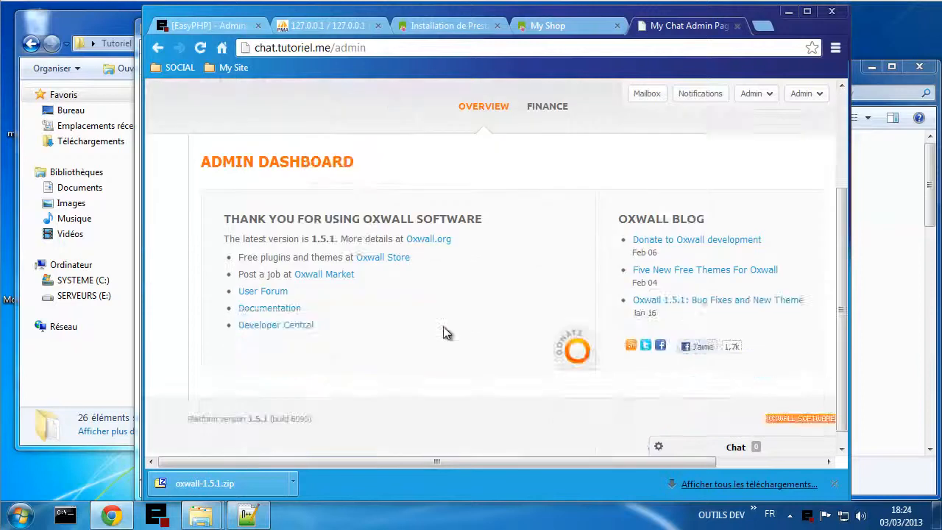
pyautogui.scroll(3, 444, 330)
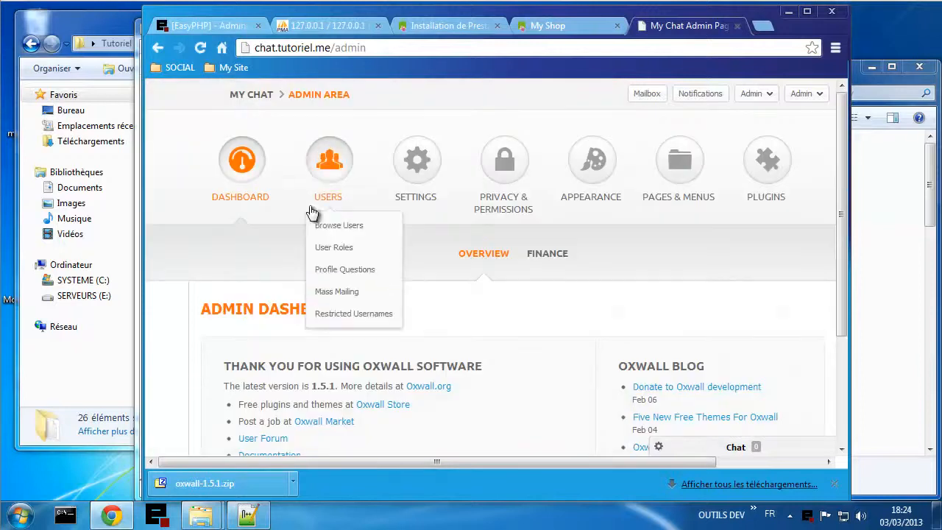
pyautogui.click(248, 100)
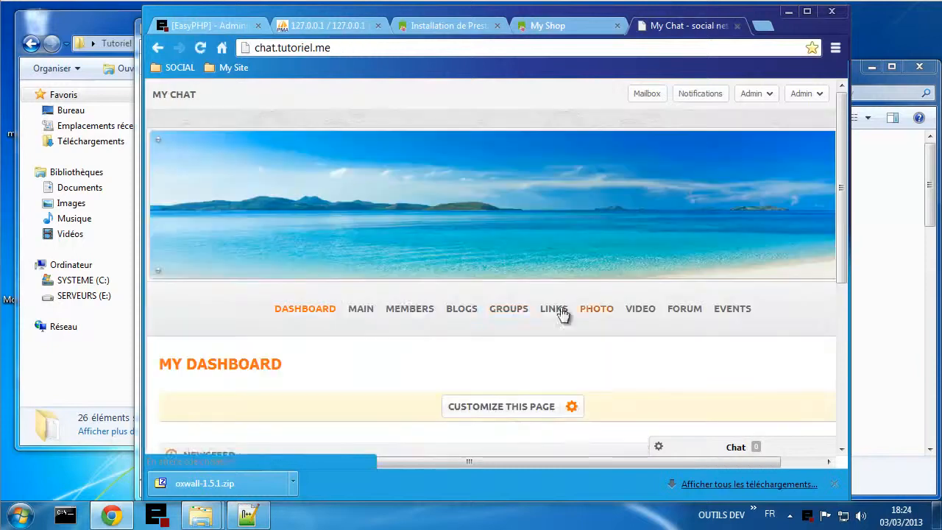
# - On the My Chat member dashboard, open and collapse the chat panel, then close the tab
pyautogui.scroll(-3, 399, 301)
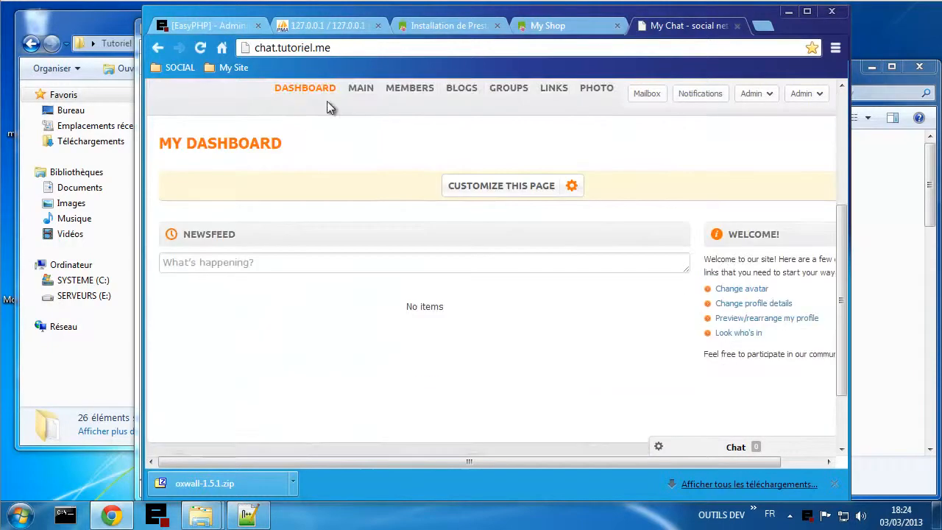
pyautogui.click(765, 450)
pyautogui.click(707, 160)
pyautogui.click(737, 25)
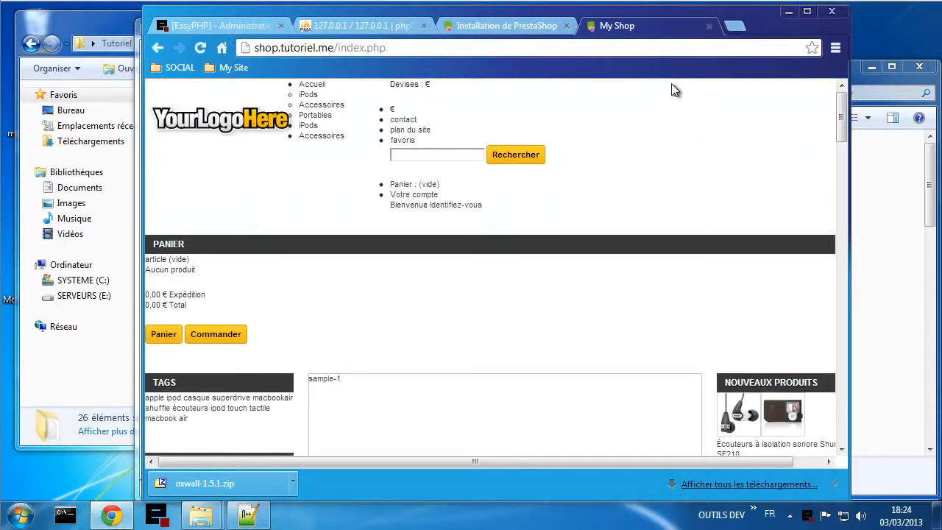
# - Scroll the storefront down to the footer and back up, then open Votre compte
pyautogui.scroll(-1, 593, 325)
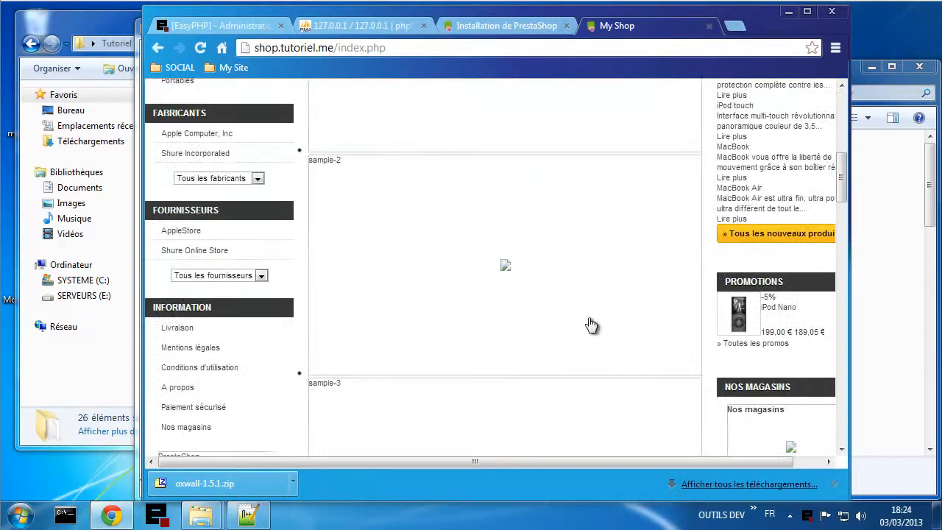
pyautogui.scroll(1, 593, 326)
pyautogui.scroll(-9, 476, 326)
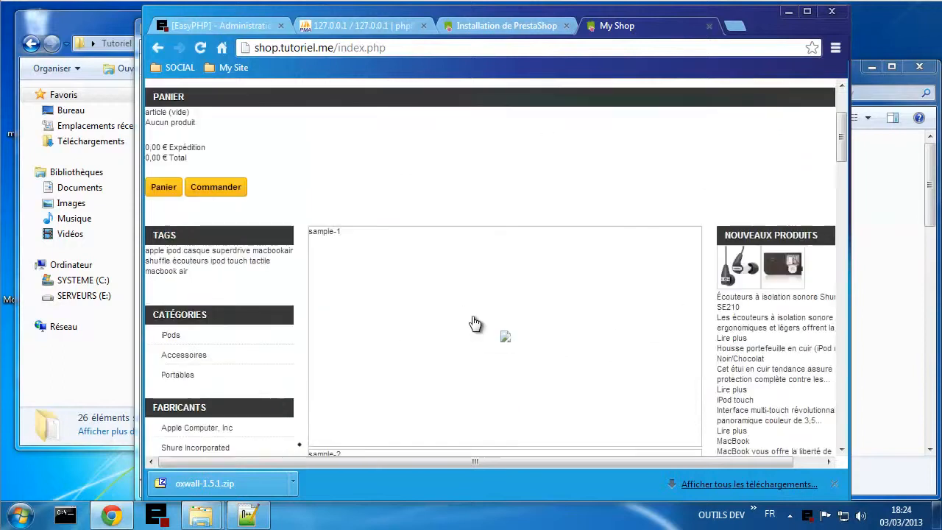
pyautogui.scroll(-2, 494, 321)
pyautogui.scroll(12, 581, 316)
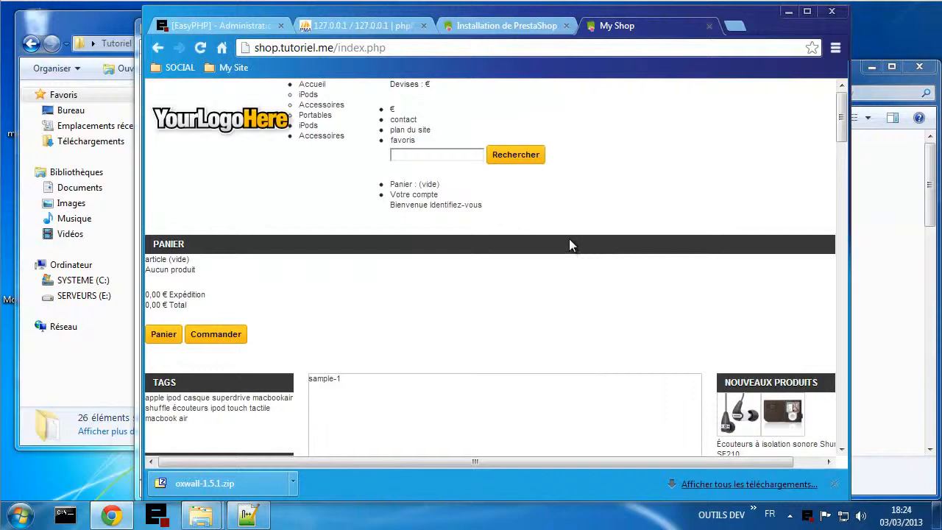
pyautogui.scroll(-5, 605, 233)
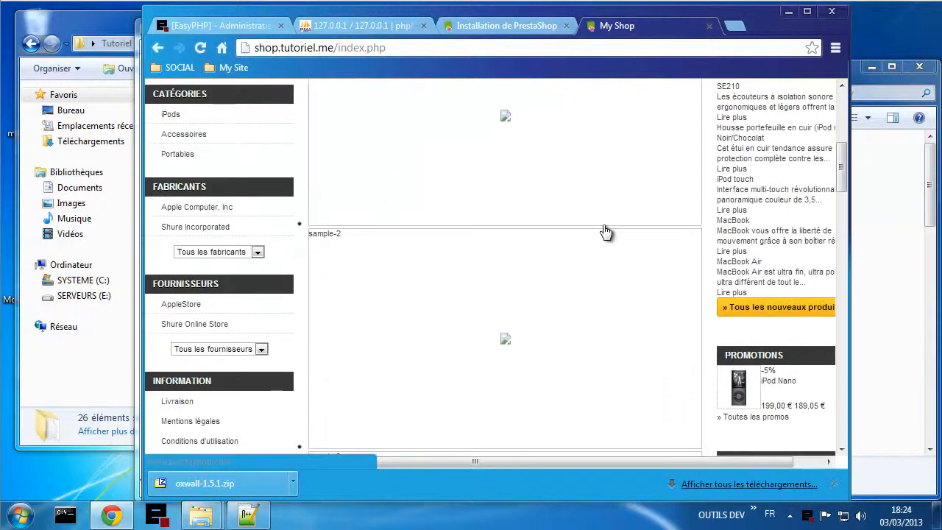
pyautogui.scroll(-8, 604, 233)
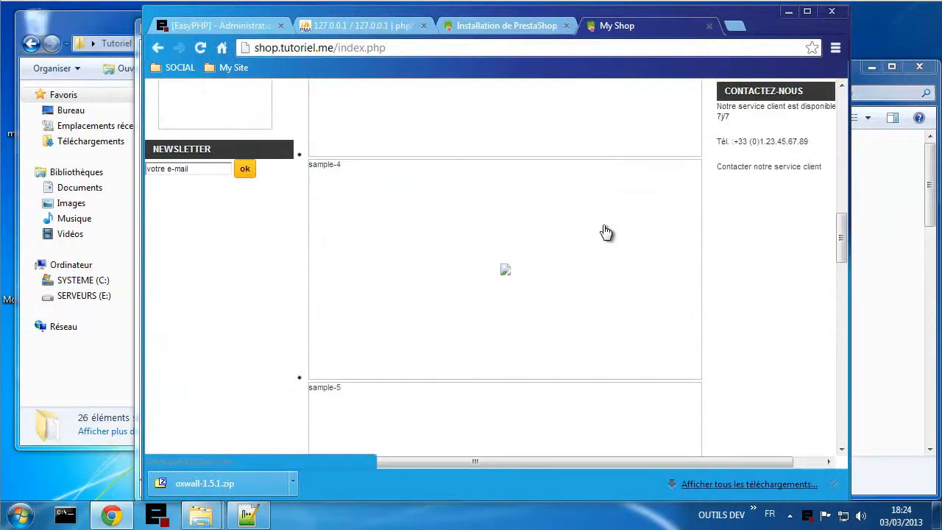
pyautogui.scroll(-10, 605, 233)
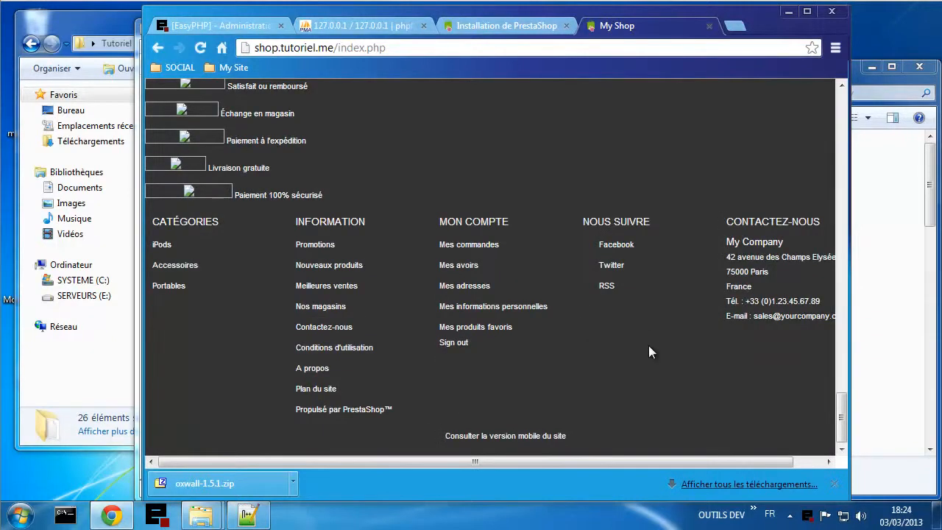
pyautogui.scroll(20, 649, 345)
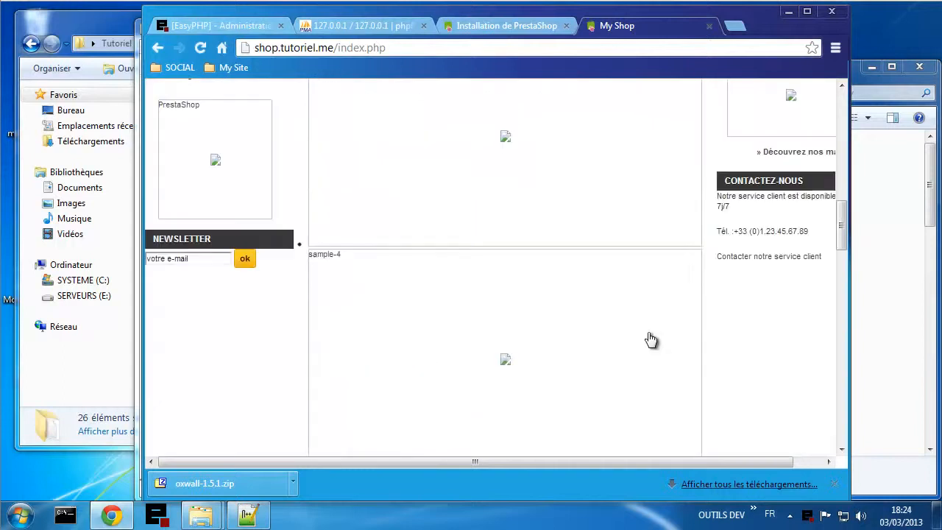
pyautogui.scroll(2, 649, 331)
pyautogui.scroll(-5, 648, 331)
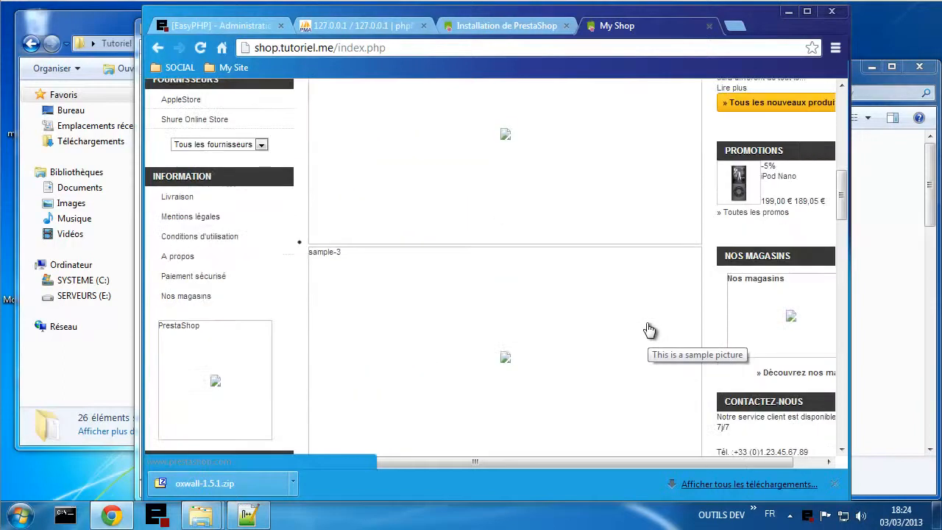
pyautogui.scroll(1, 649, 330)
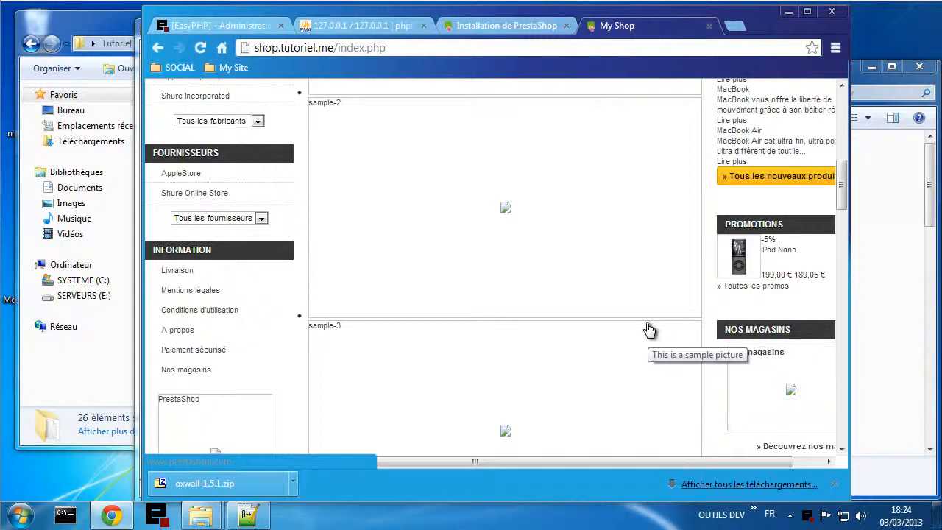
pyautogui.scroll(7, 648, 331)
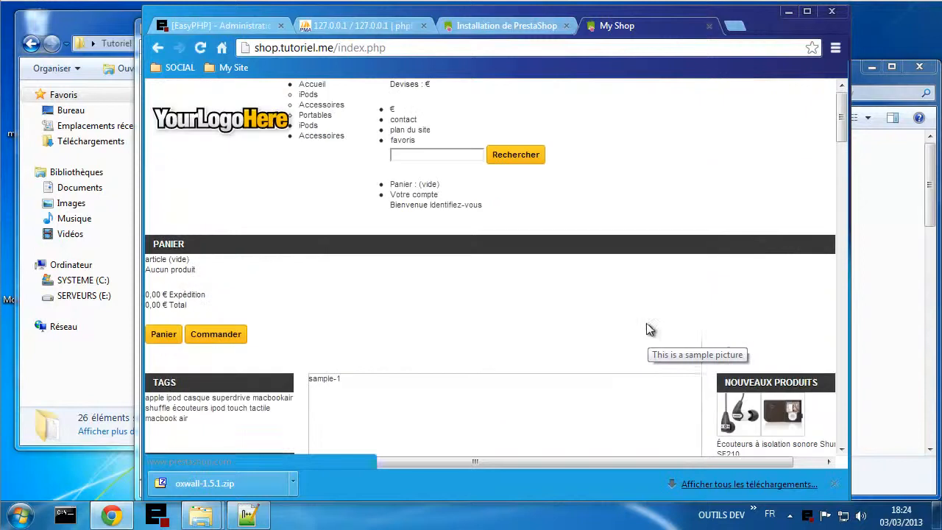
pyautogui.click(410, 197)
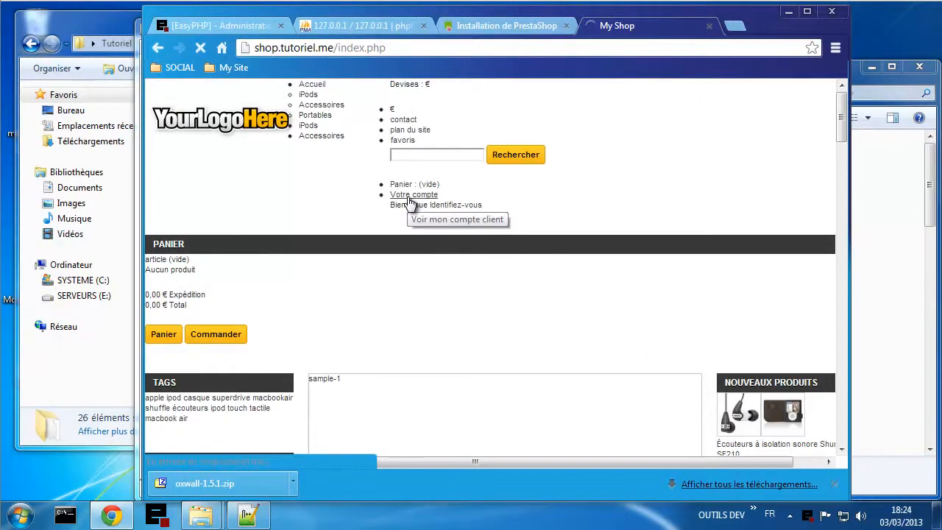
# - Sign in under Déjà enregistré ? with the admin e-mail and password, getting 'Échec d'authentification'
pyautogui.click(453, 206)
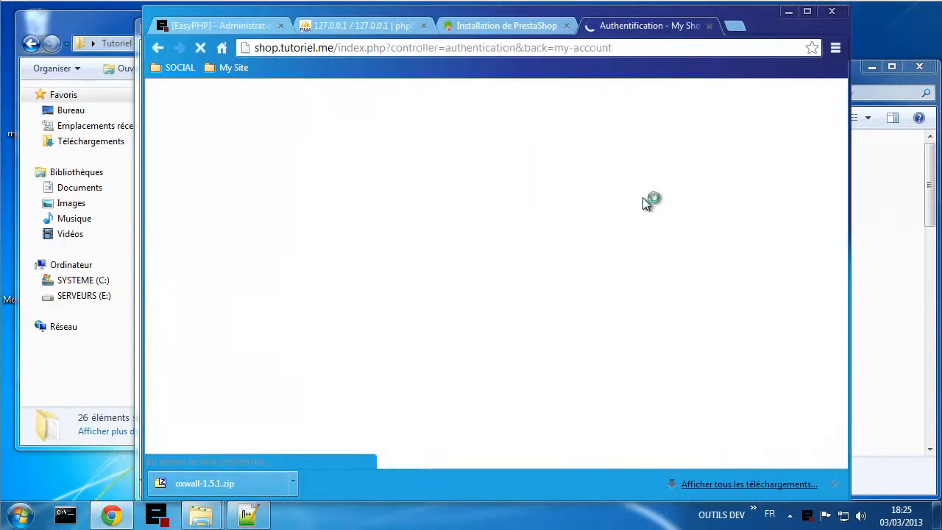
pyautogui.scroll(-3, 478, 298)
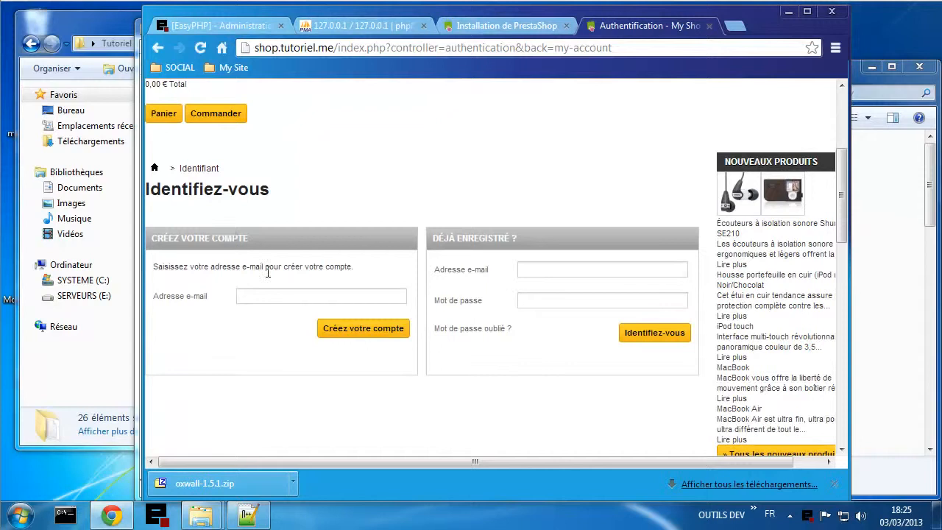
pyautogui.click(531, 268)
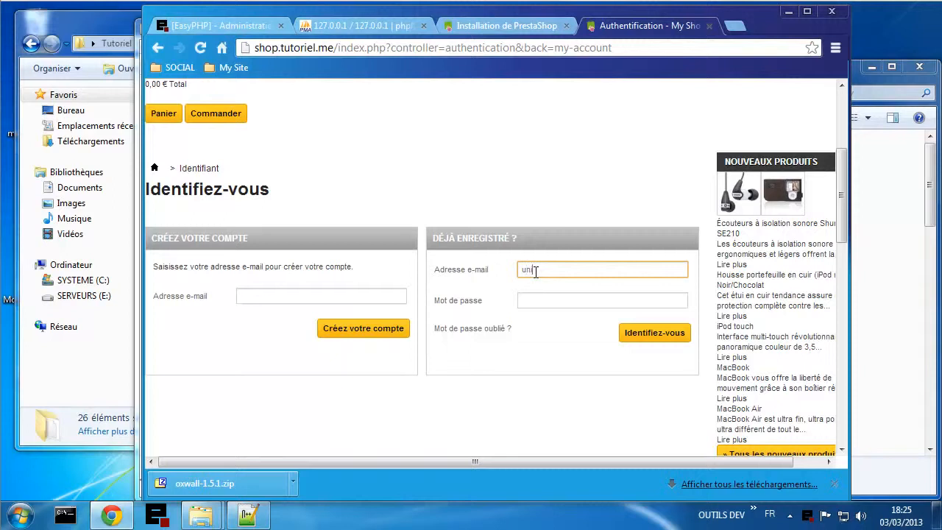
pyautogui.press('Tab')
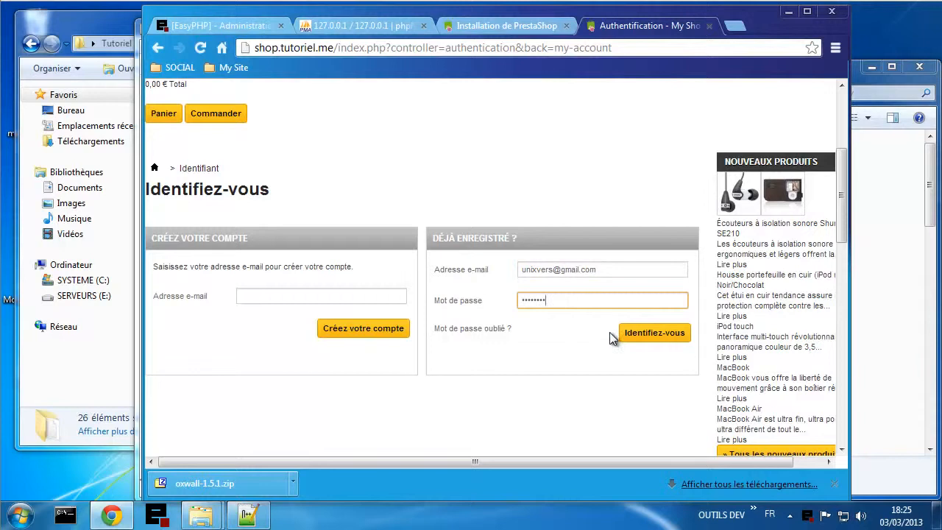
pyautogui.click(634, 335)
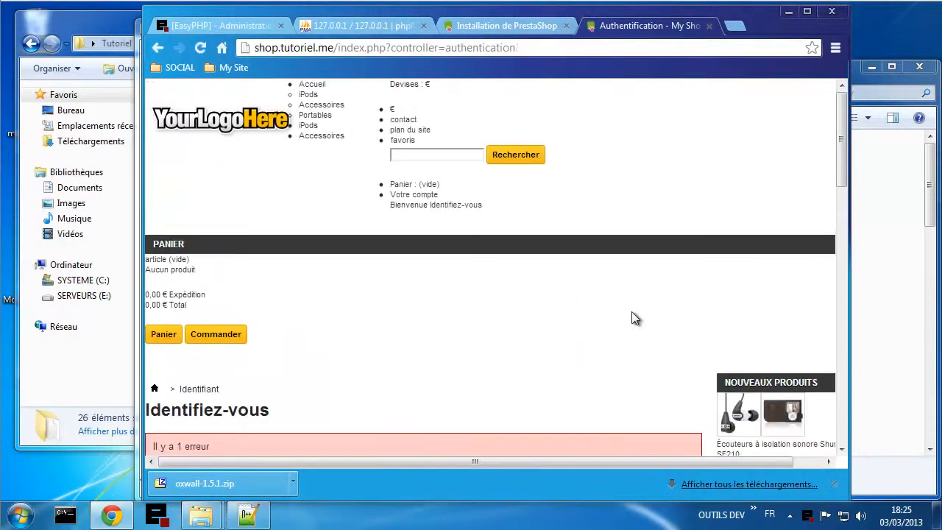
pyautogui.scroll(-1, 620, 306)
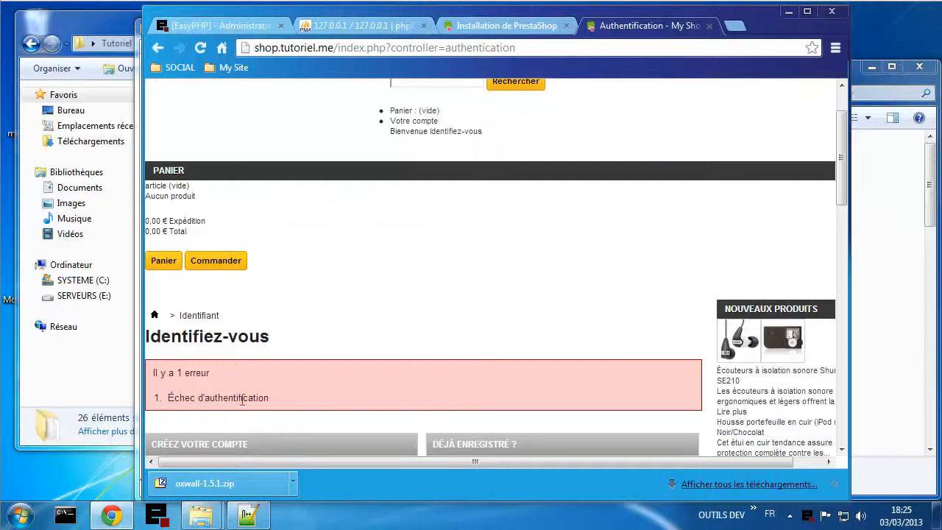
pyautogui.scroll(-3, 374, 380)
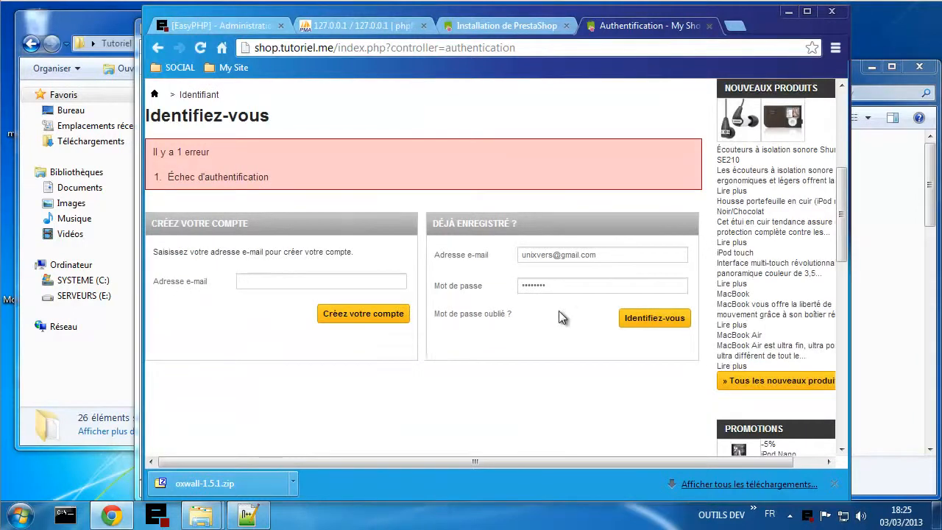
pyautogui.scroll(4, 562, 315)
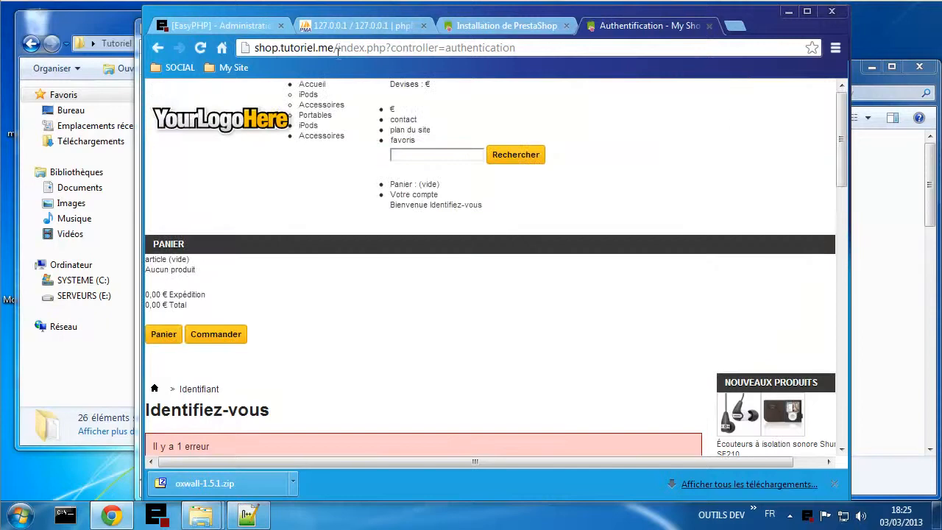
# - Change the address to shop.tutoriel.me/admin/, which now returns a 404
pyautogui.moveTo(340, 49); pyautogui.dragTo(546, 48)
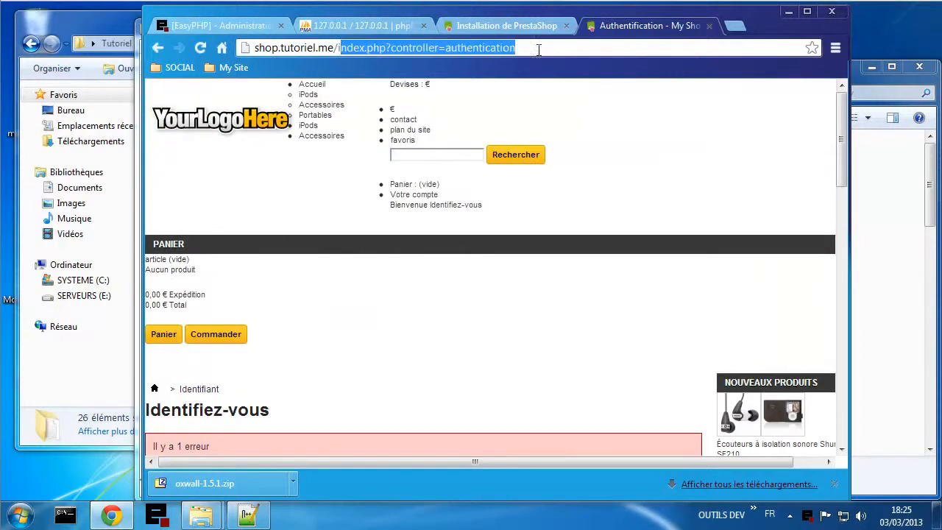
pyautogui.press('BackSpace')
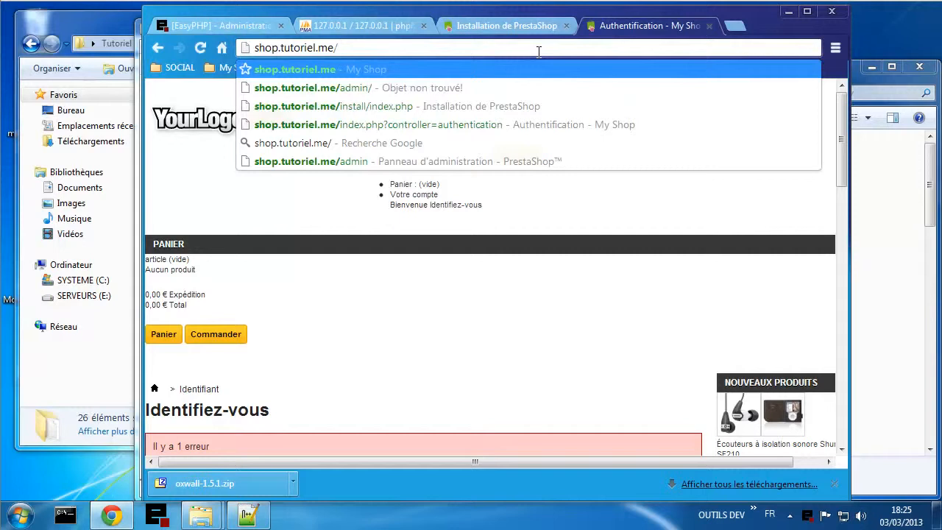
pyautogui.click(431, 92)
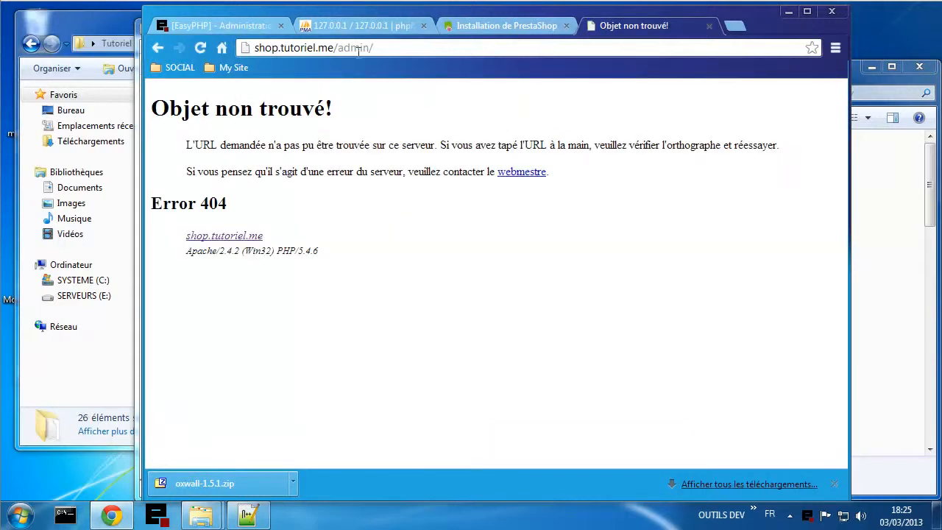
# - Check the admin587 folder name in Explorer, then load shop.tutoriel.me/admin587/
pyautogui.moveTo(211, 521)
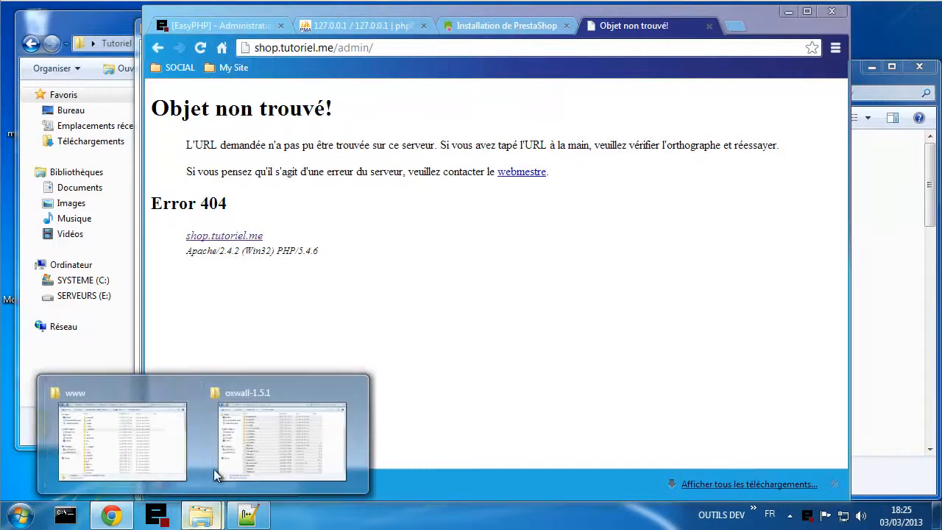
pyautogui.click(130, 427)
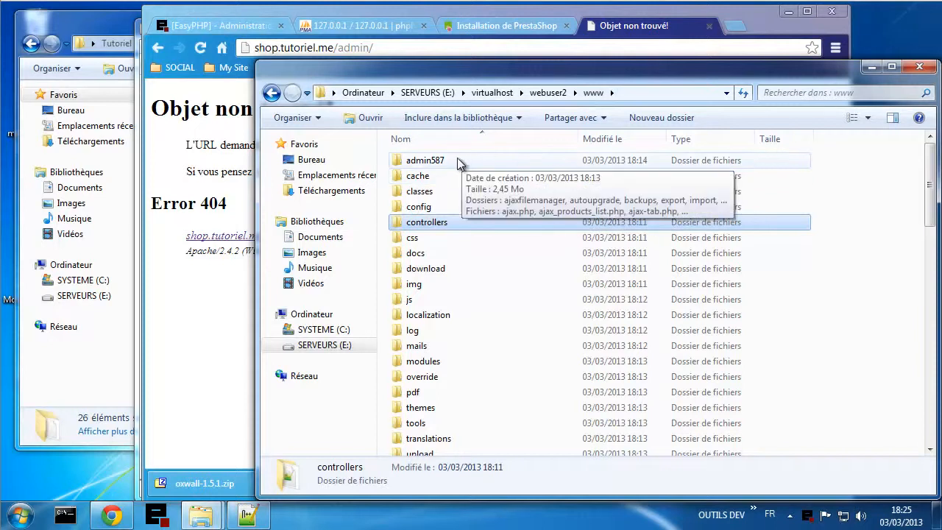
pyautogui.click(372, 48)
pyautogui.click(372, 48)
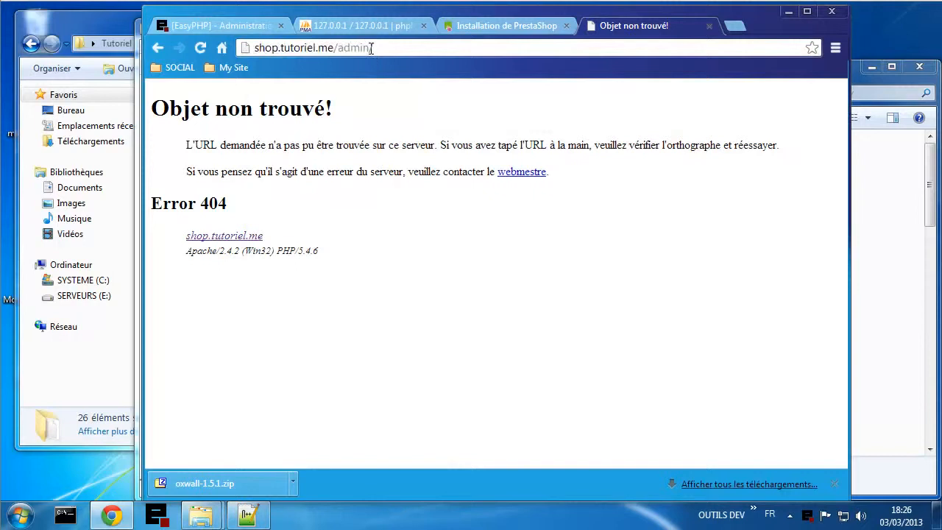
pyautogui.write('587/')
pyautogui.press('Return')
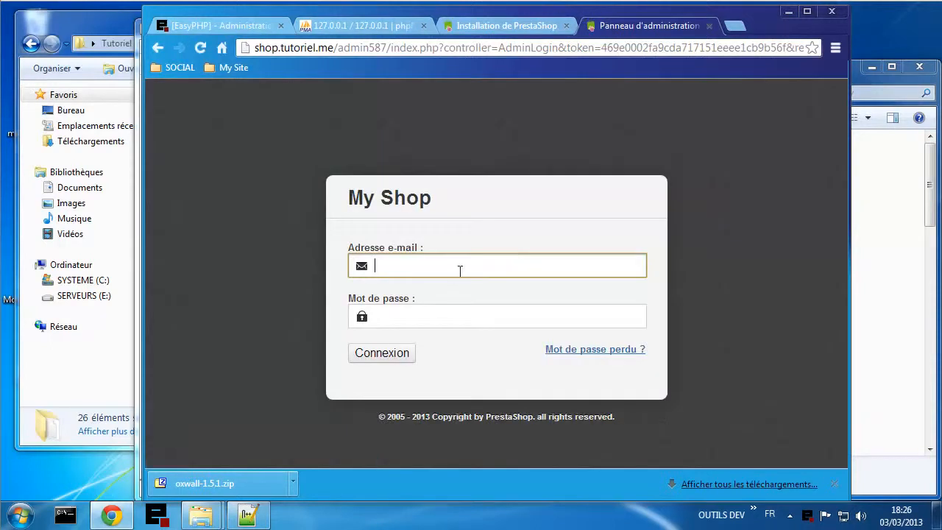
pyautogui.click(454, 271)
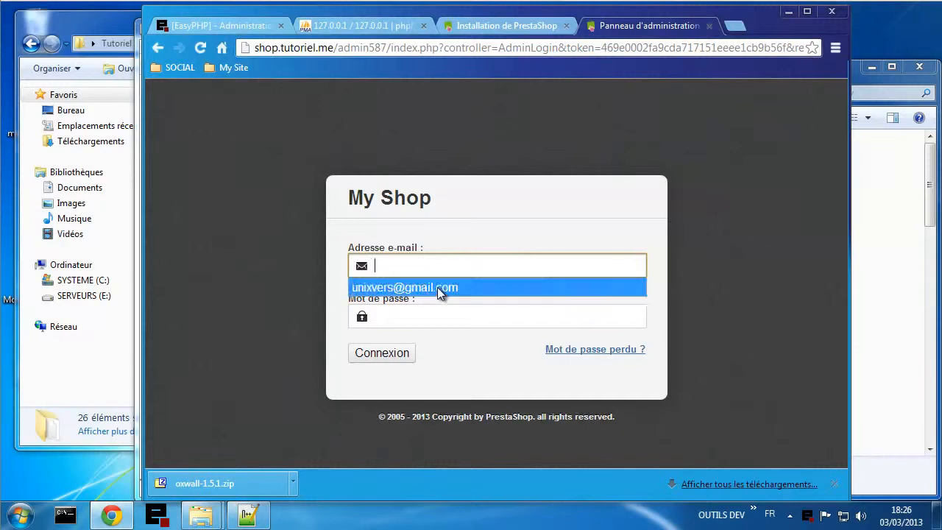
# - Log in to the PrestaShop back office with the saved e-mail and review the dashboard
pyautogui.click(437, 287)
pyautogui.click(440, 314)
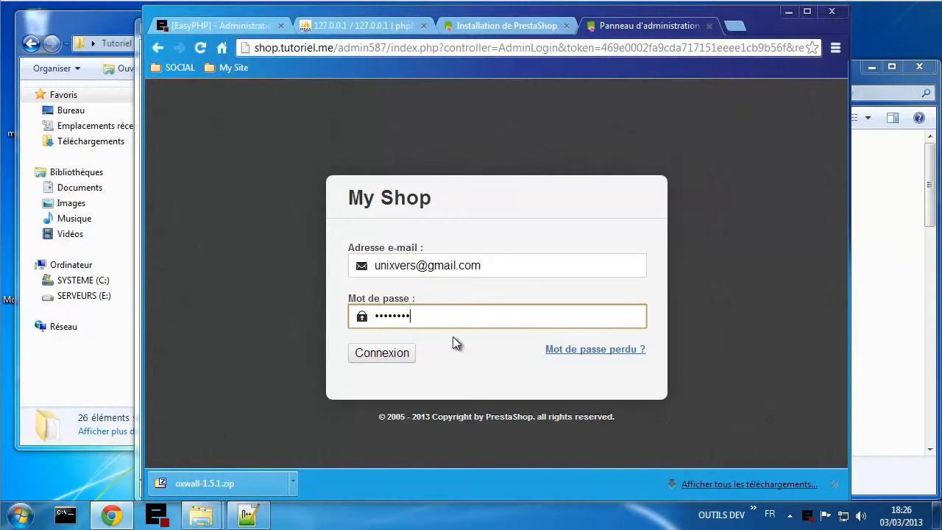
pyautogui.click(384, 354)
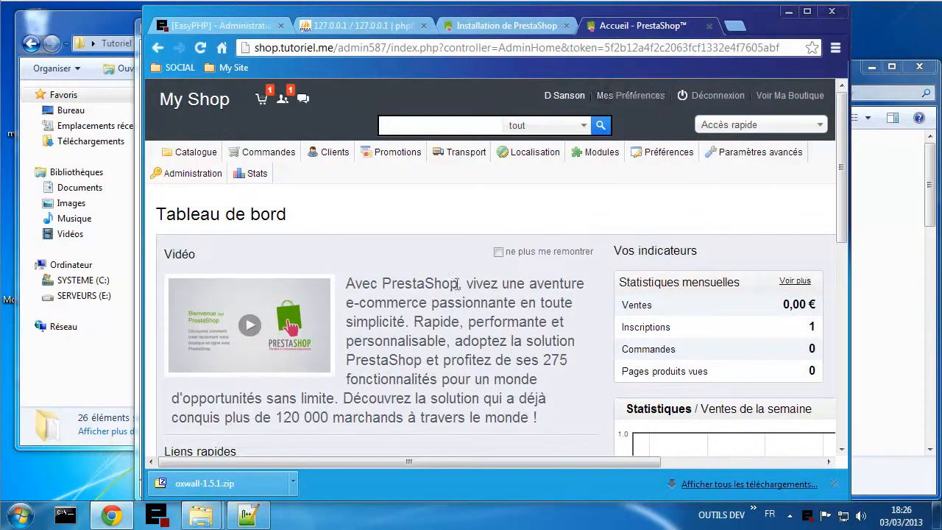
pyautogui.scroll(-7, 460, 298)
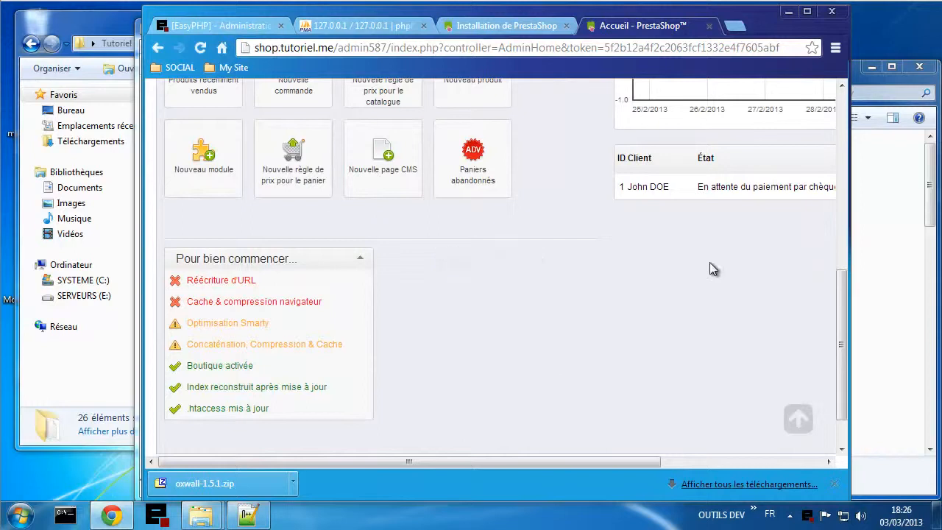
pyautogui.scroll(-3, 706, 335)
pyautogui.scroll(8, 702, 312)
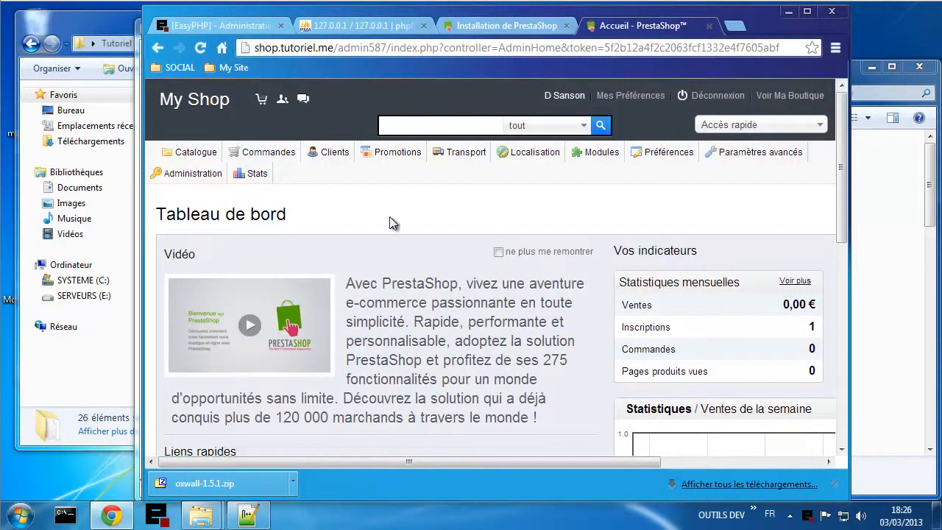
pyautogui.click(195, 108)
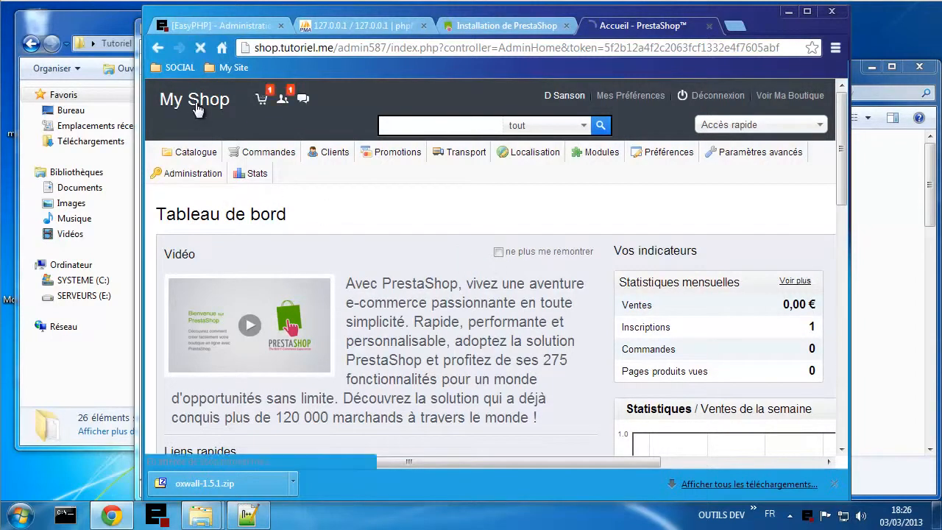
# - Open the shop front in a new tab, then close the installation, dashboard and storefront tabs
pyautogui.click(794, 94)
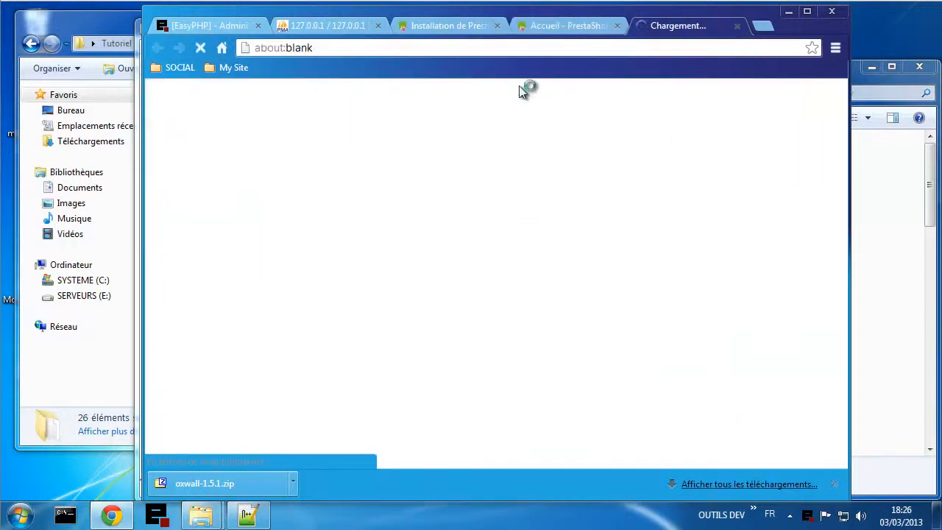
pyautogui.click(498, 27)
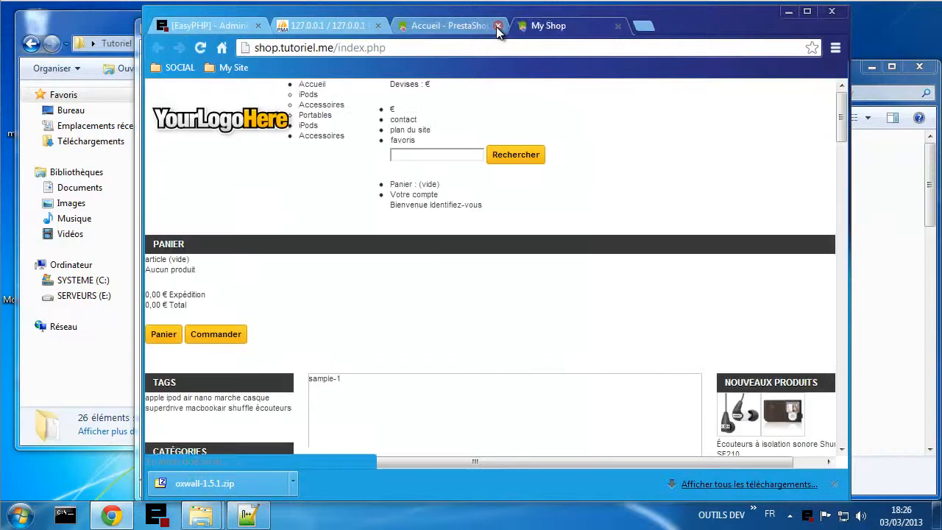
pyautogui.click(497, 26)
pyautogui.scroll(-5, 431, 292)
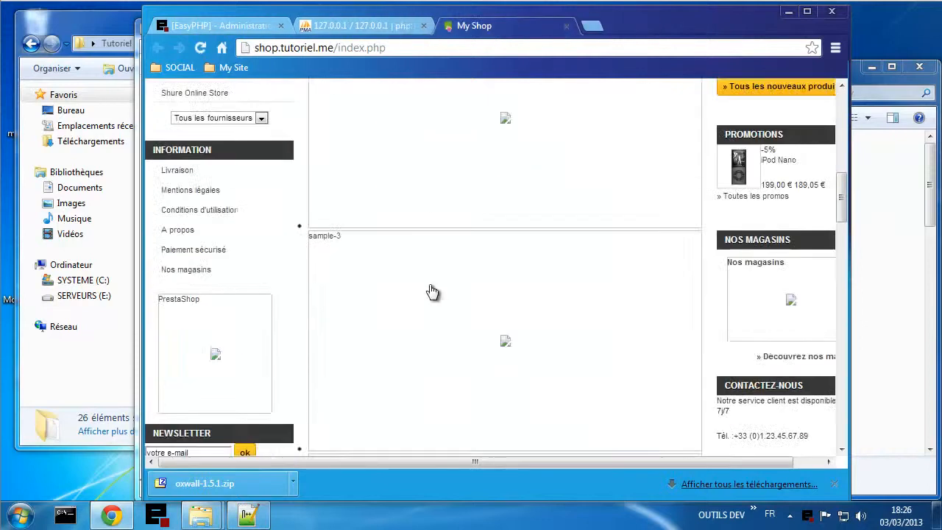
pyautogui.scroll(5, 458, 178)
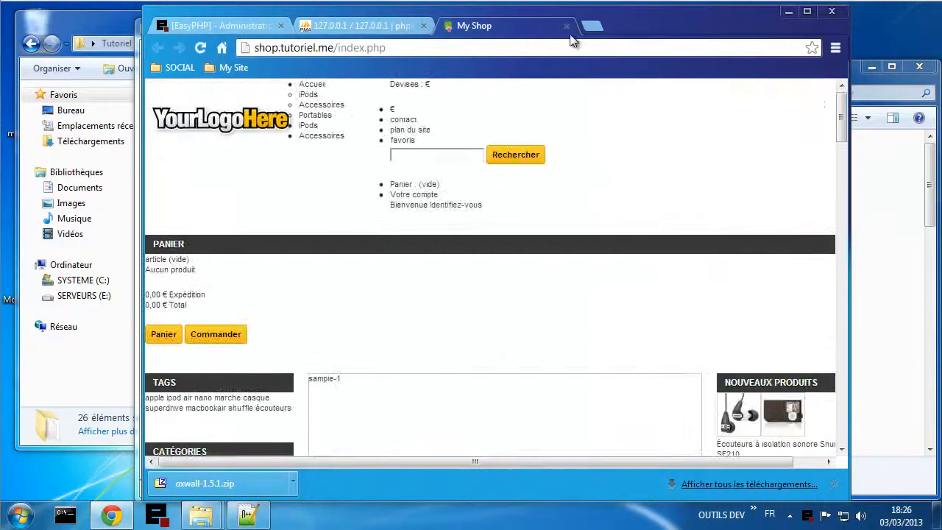
pyautogui.click(567, 27)
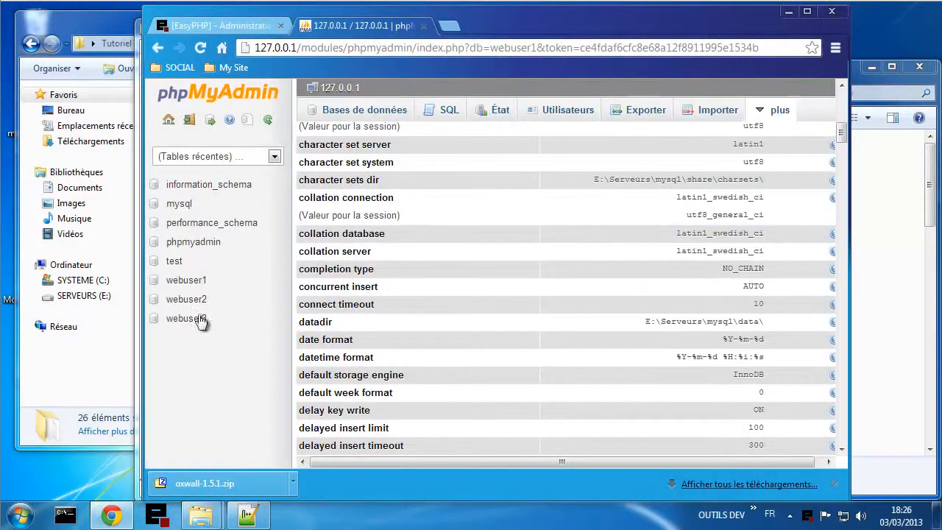
# - Browse the tables of the webuser1 and webuser2 databases
pyautogui.click(188, 281)
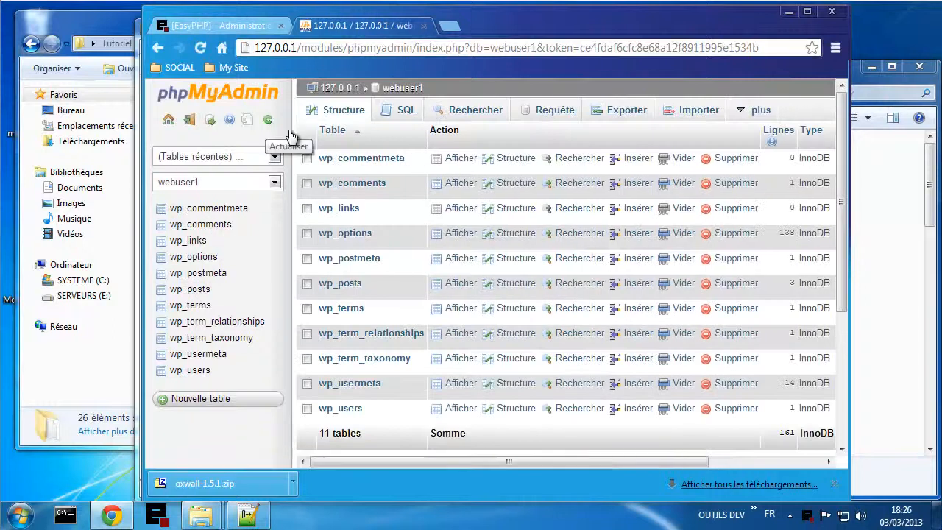
pyautogui.click(337, 89)
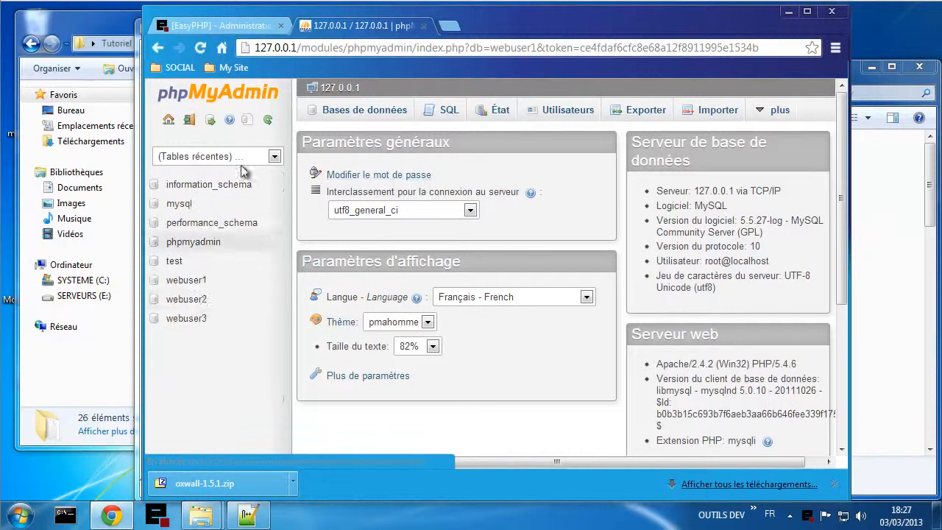
pyautogui.click(193, 299)
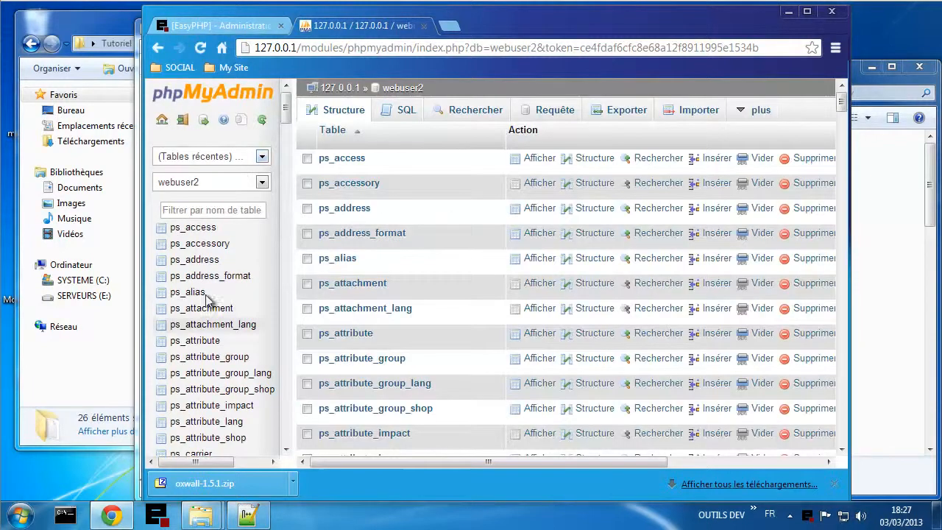
pyautogui.scroll(-15, 211, 281)
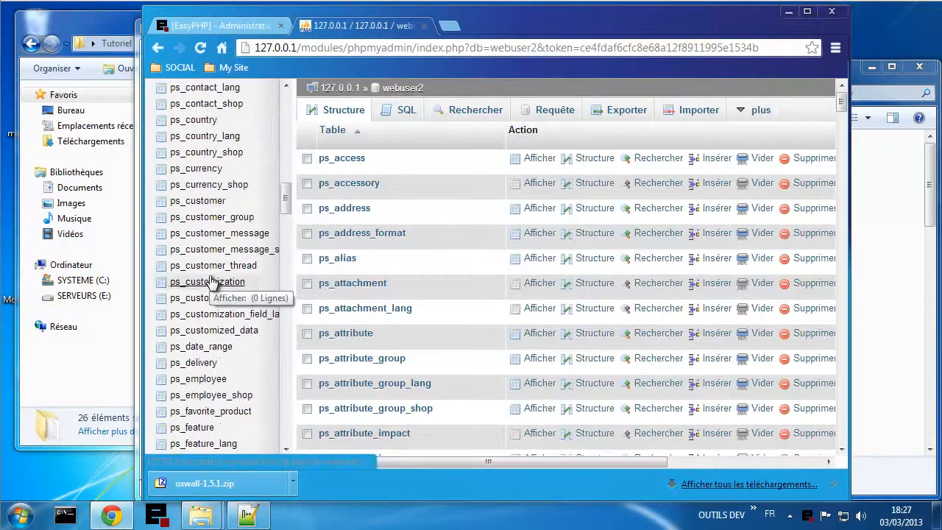
pyautogui.scroll(-15, 211, 282)
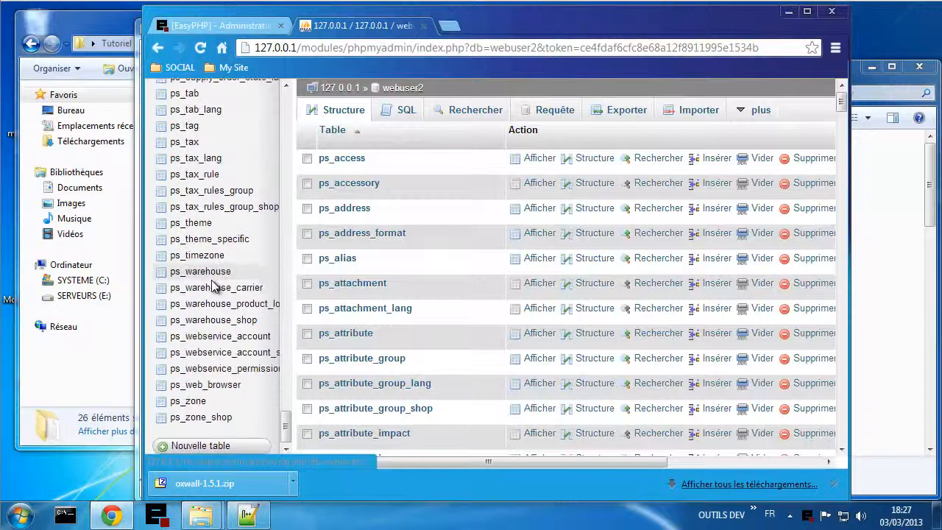
pyautogui.scroll(20, 213, 286)
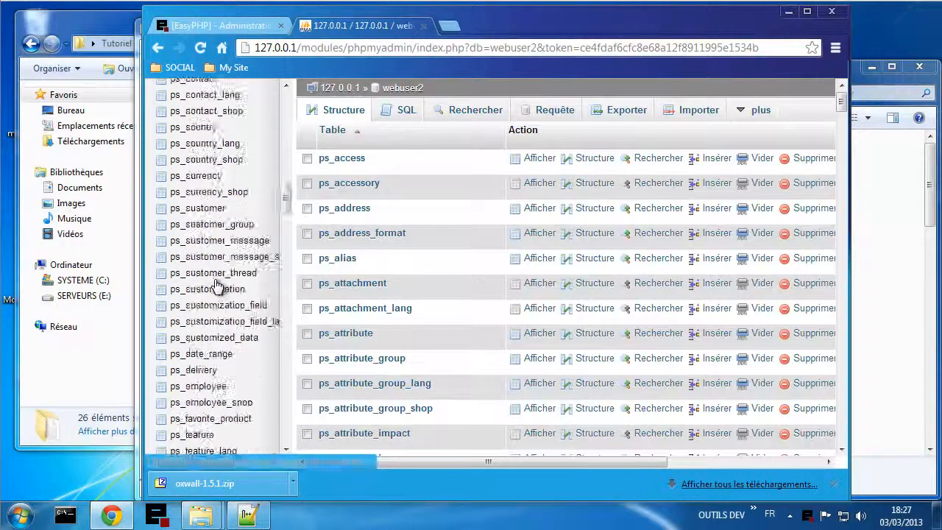
pyautogui.scroll(5, 217, 286)
# - Switch to webuser3 to view its Oxwall ow_ tables, then close phpMyAdmin
pyautogui.click(204, 182)
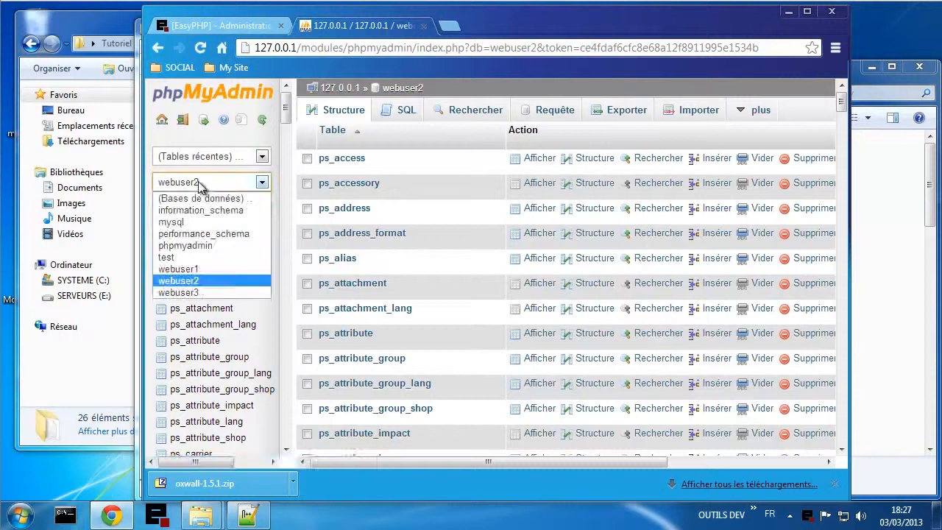
pyautogui.click(209, 293)
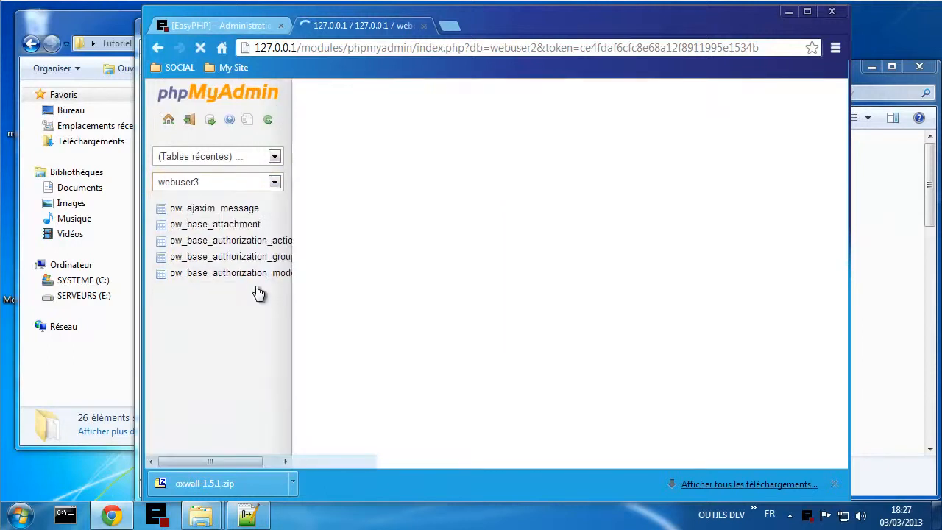
pyautogui.scroll(-10, 213, 265)
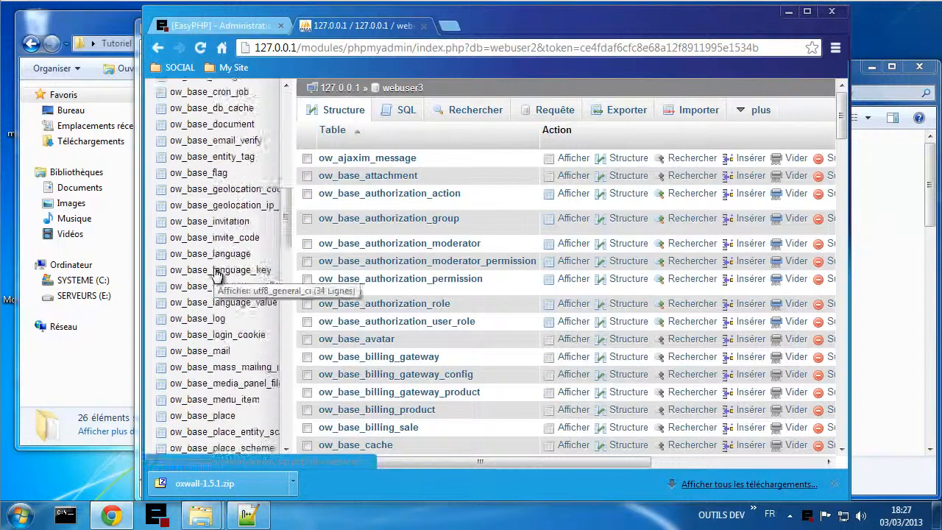
pyautogui.scroll(-12, 215, 273)
pyautogui.scroll(20, 216, 273)
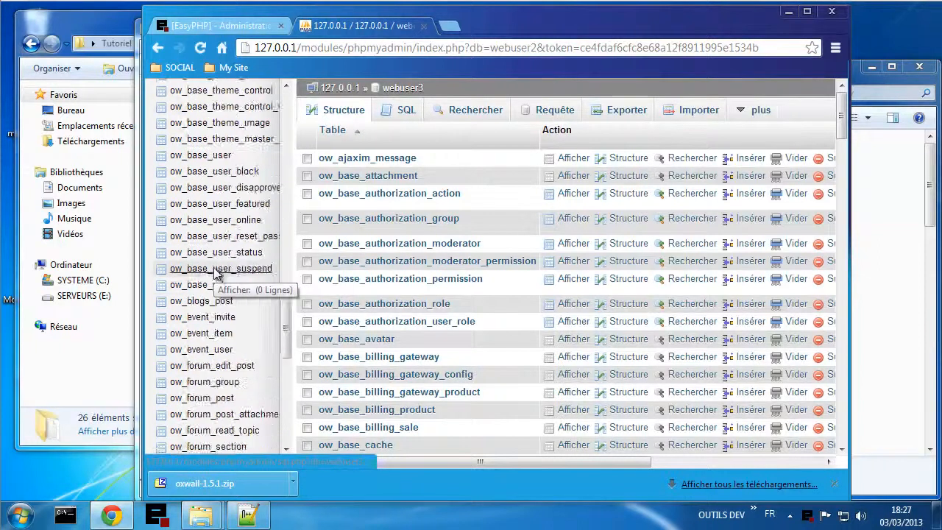
pyautogui.scroll(10, 215, 273)
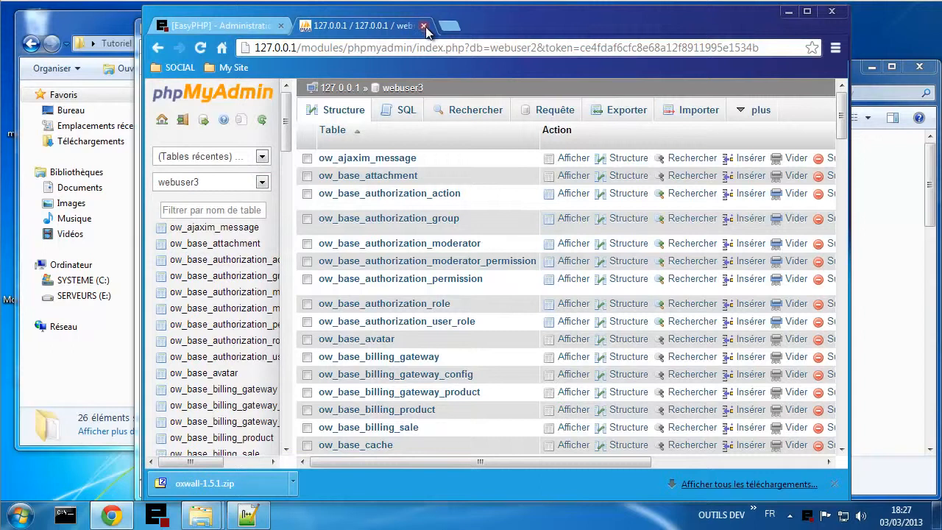
pyautogui.click(424, 27)
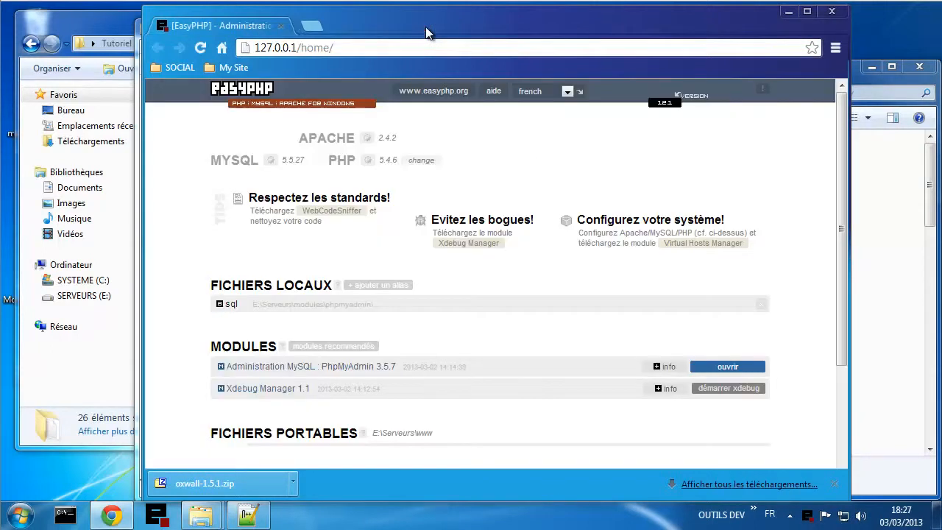
# - View the My Site bookmark links (Blog, Chat, Shop), then bring Notepad++ with config.php forward
pyautogui.click(245, 69)
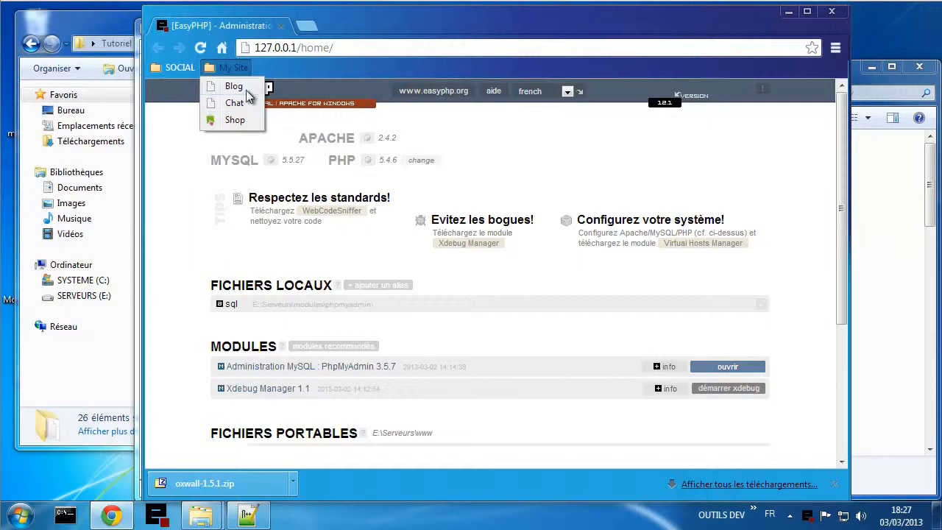
pyautogui.click(815, 273)
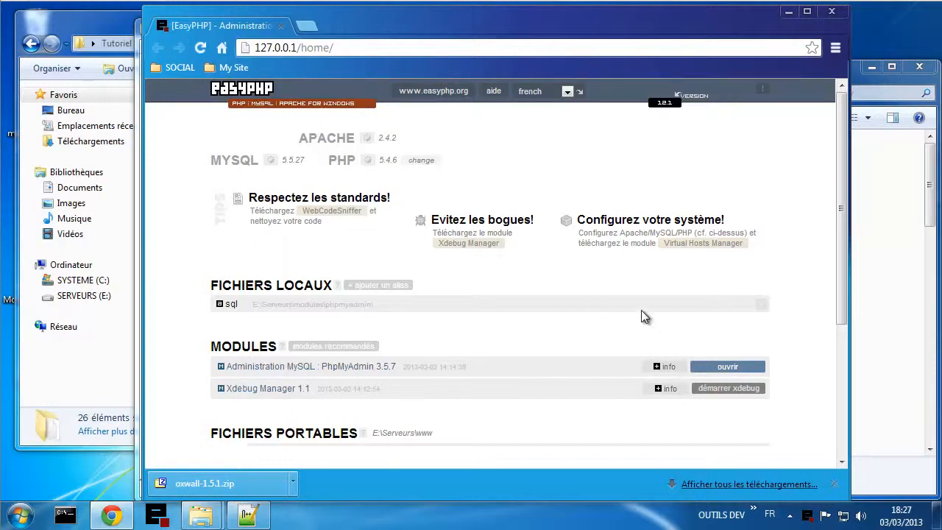
pyautogui.click(258, 513)
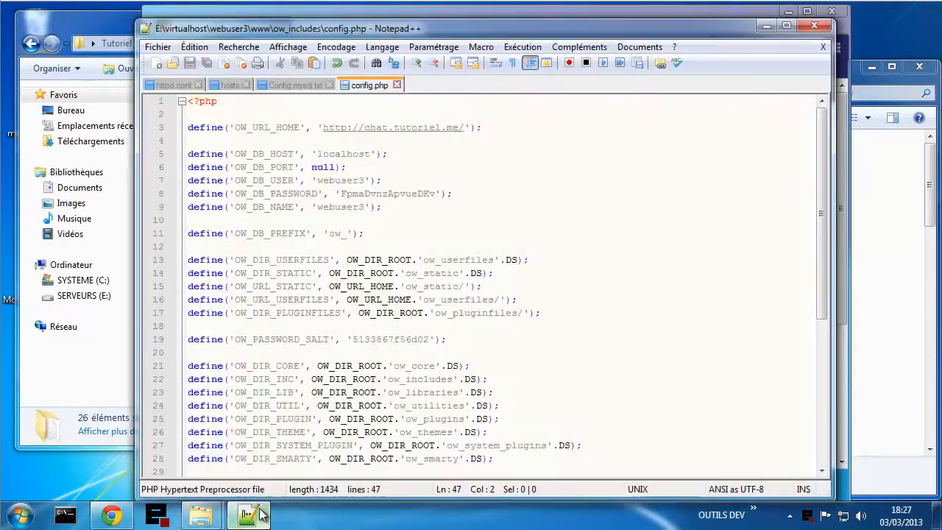
# - In httpd.conf, try suffixing the Include conf/virtualhost/*.conf line with '.enabled', then 'actif'
pyautogui.click(177, 85)
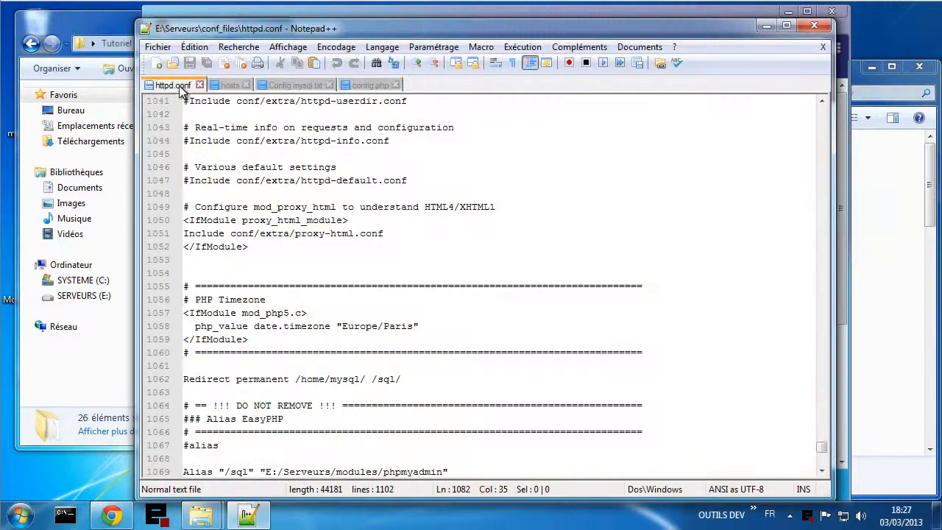
pyautogui.scroll(-11, 403, 379)
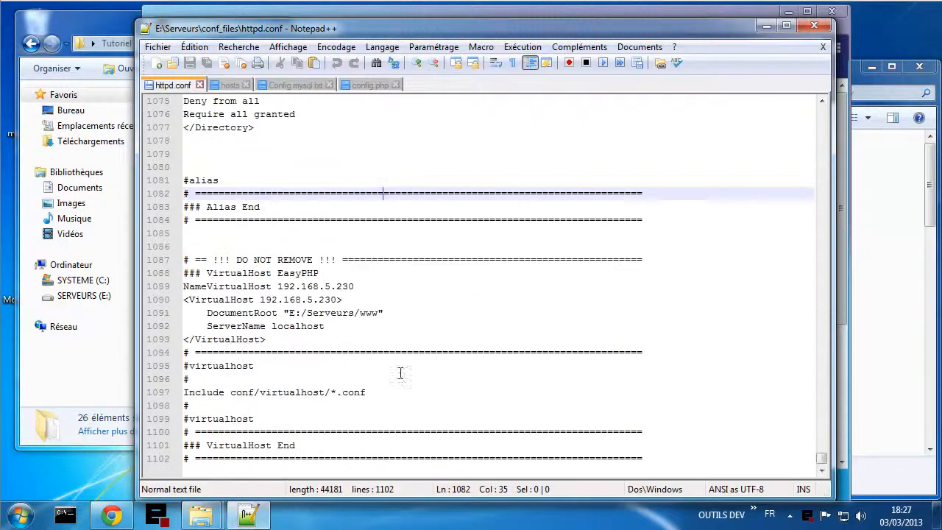
pyautogui.click(333, 390)
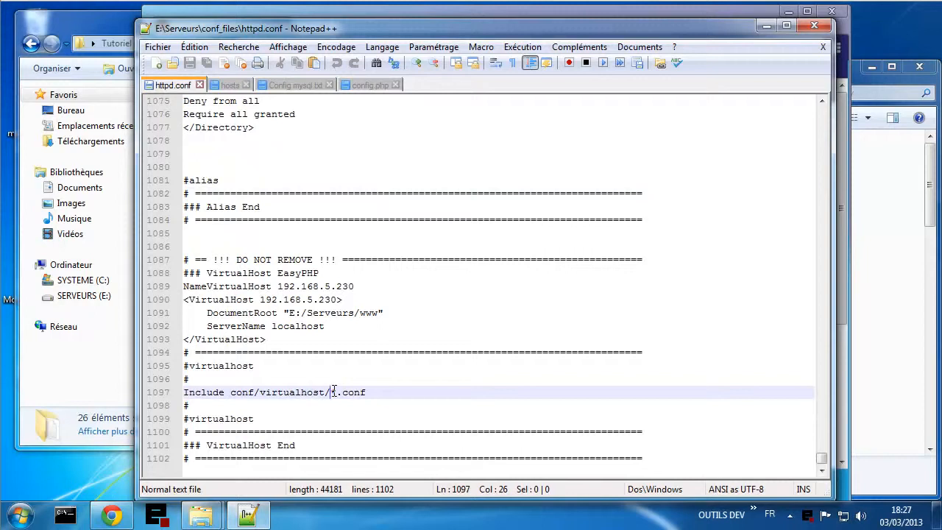
pyautogui.hotkey('shift', 'Right')
pyautogui.moveTo(341, 392); pyautogui.dragTo(367, 392)
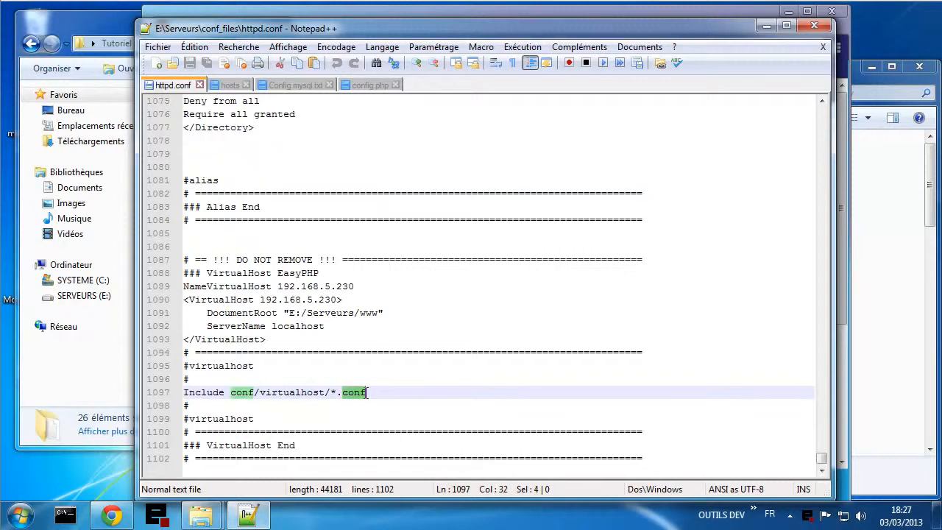
pyautogui.click(380, 395)
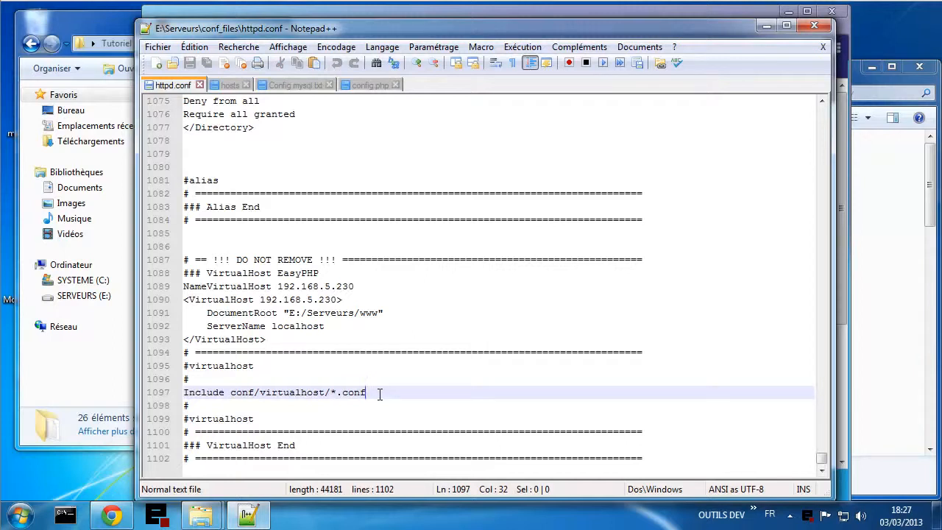
pyautogui.write('.ena')
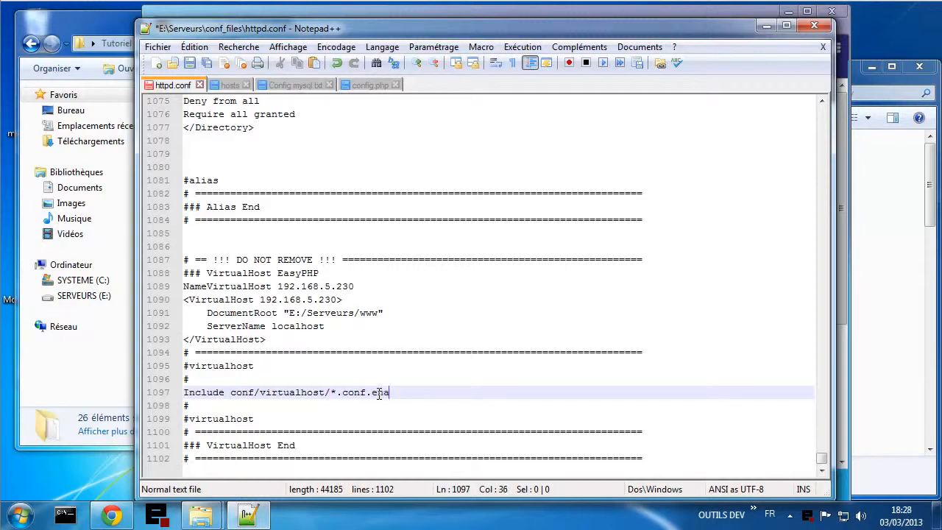
pyautogui.write('bled')
pyautogui.moveTo(371, 392); pyautogui.dragTo(417, 392)
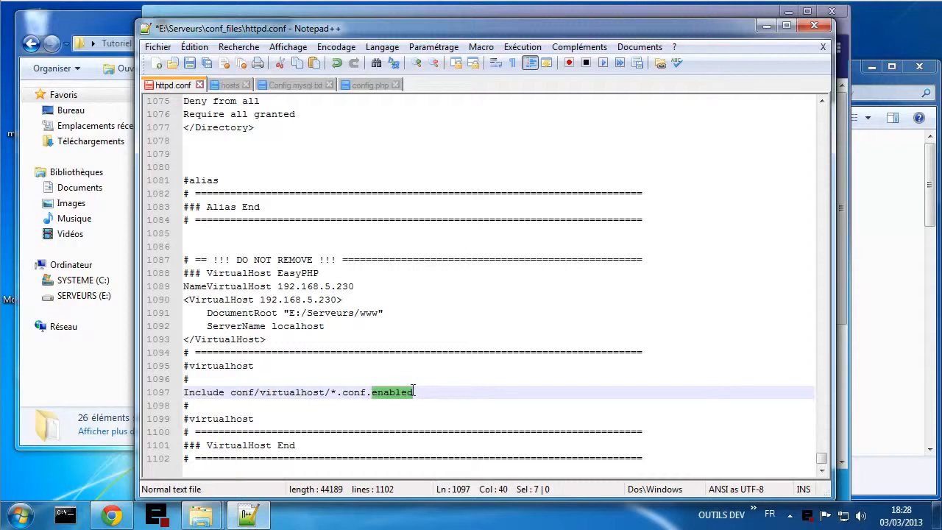
pyautogui.write('acti')
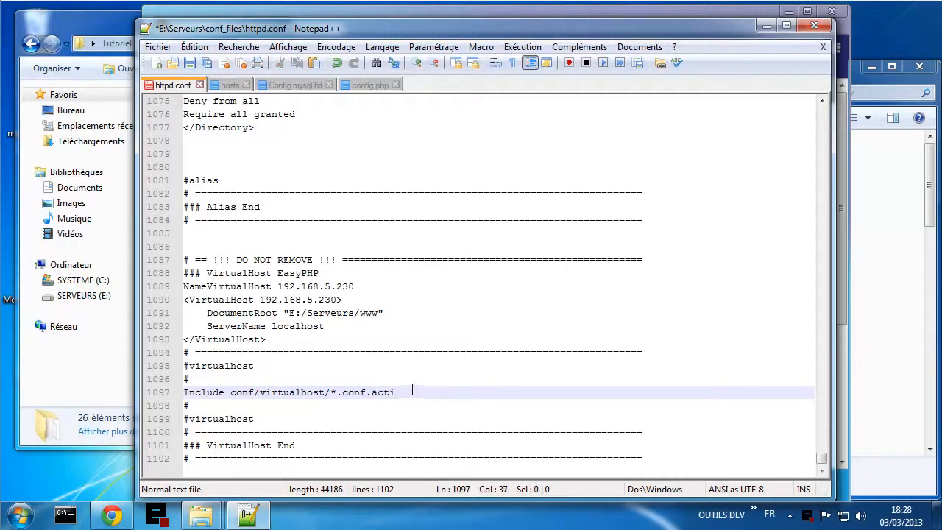
pyautogui.write('f')
# - Remove the .actif suffix, restoring Include conf/virtualhost/*.conf, and save httpd.conf
pyautogui.moveTo(354, 393); pyautogui.dragTo(409, 391)
pyautogui.click(415, 393)
pyautogui.press('Delete')
pyautogui.click(364, 407)
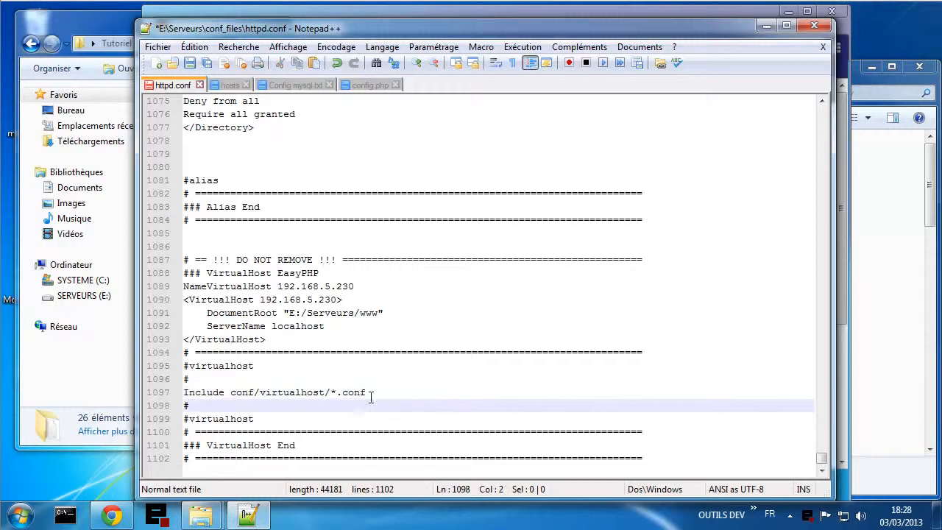
pyautogui.click(333, 391)
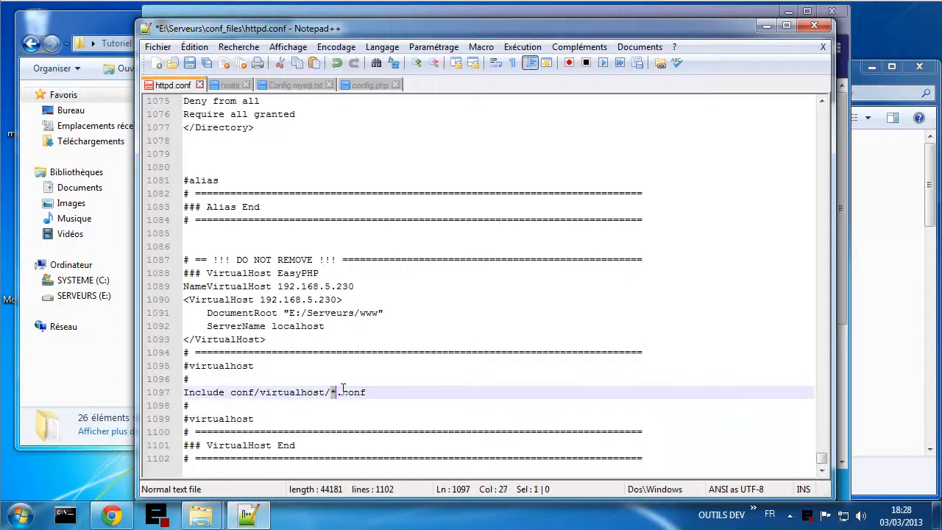
pyautogui.click(379, 392)
pyautogui.hotkey('ctrl', 's')
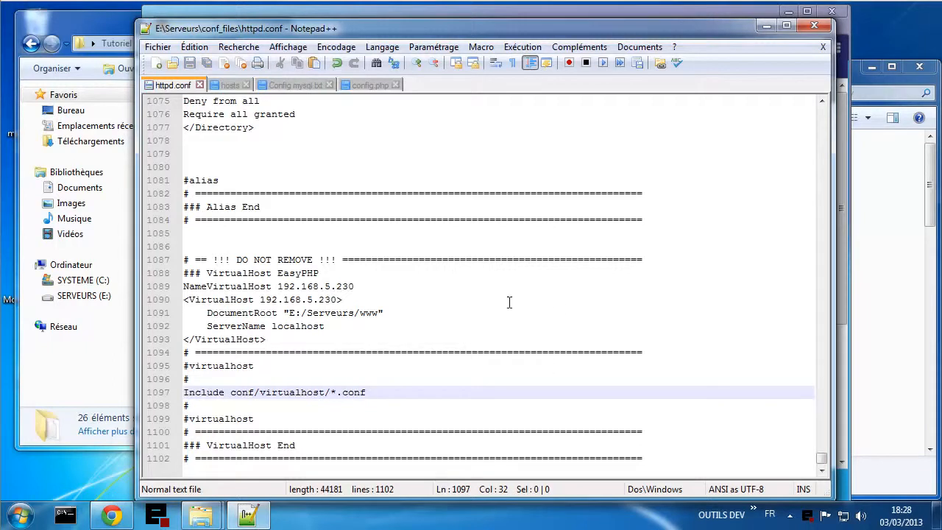
pyautogui.scroll(4, 508, 275)
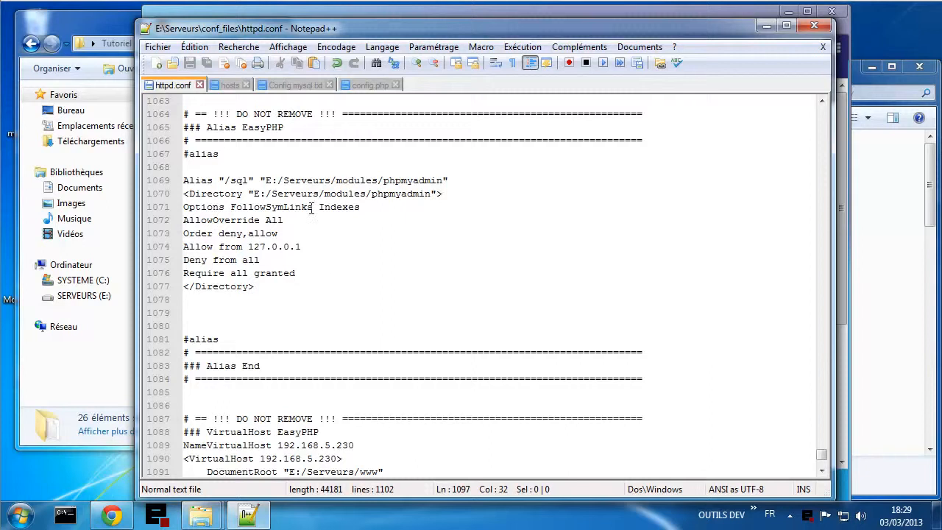
# - Review the /sql phpMyAdmin alias section of httpd.conf, then bring the hosts file forward
pyautogui.moveTo(224, 180); pyautogui.dragTo(250, 181)
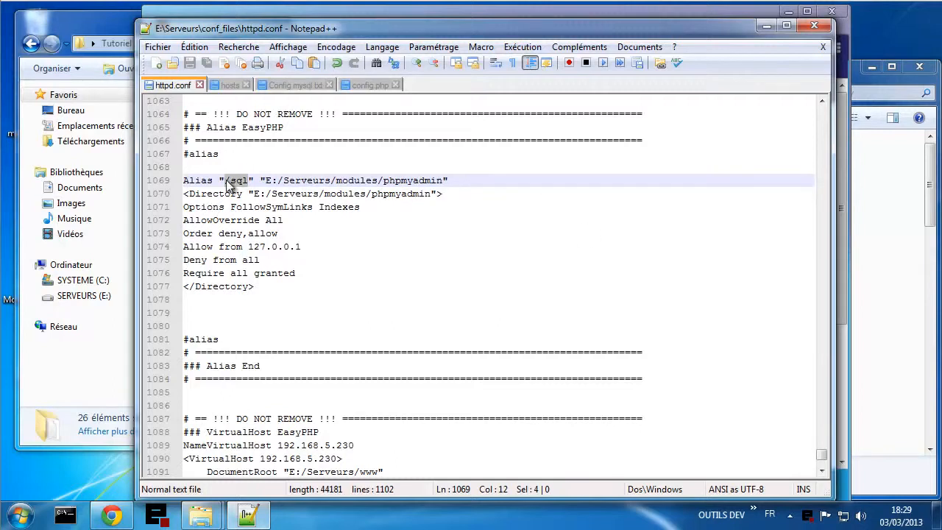
pyautogui.click(247, 180)
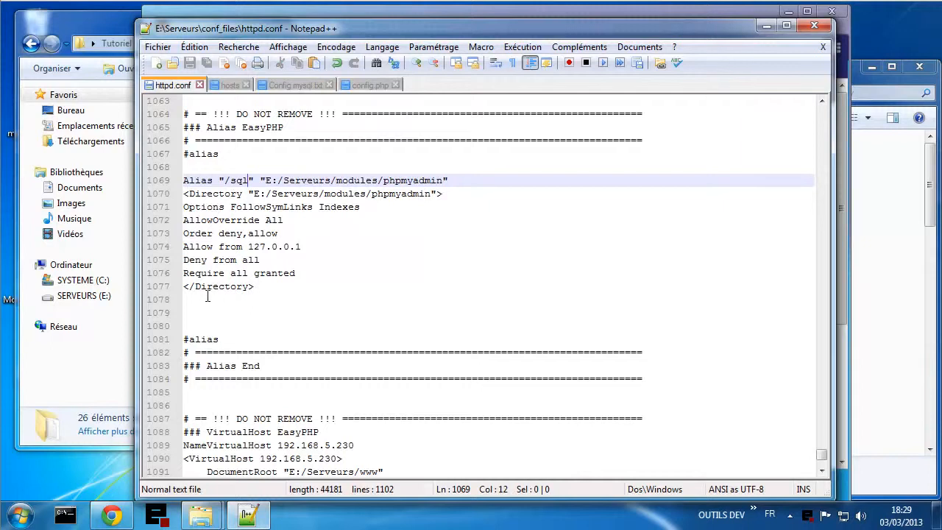
pyautogui.scroll(-4, 244, 299)
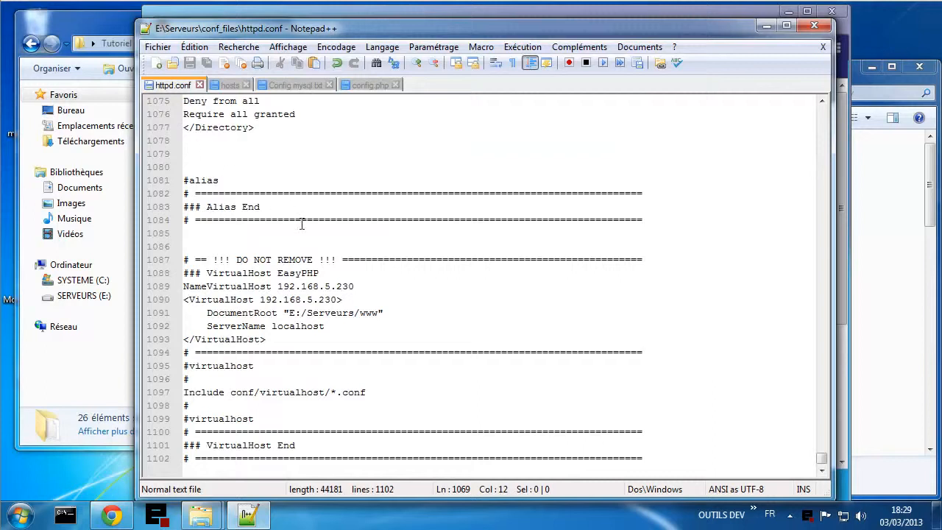
pyautogui.scroll(7, 363, 237)
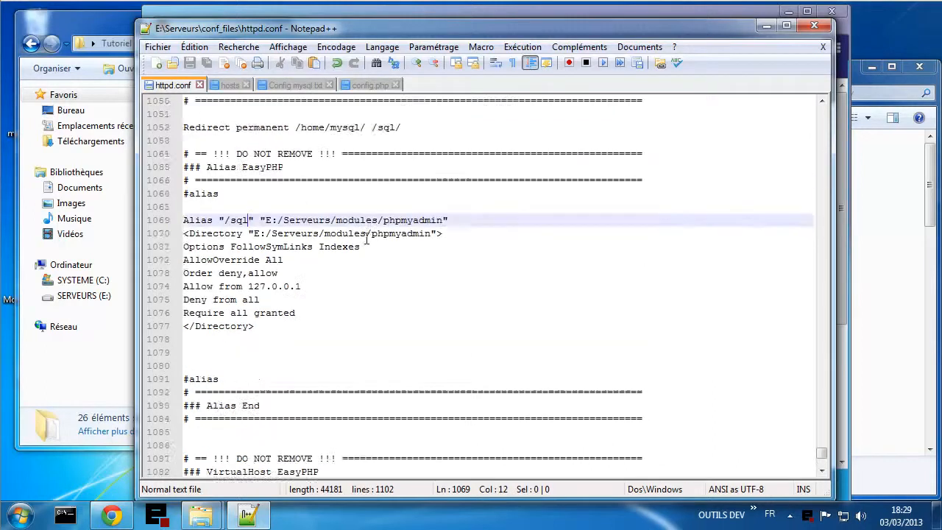
pyautogui.scroll(8, 358, 221)
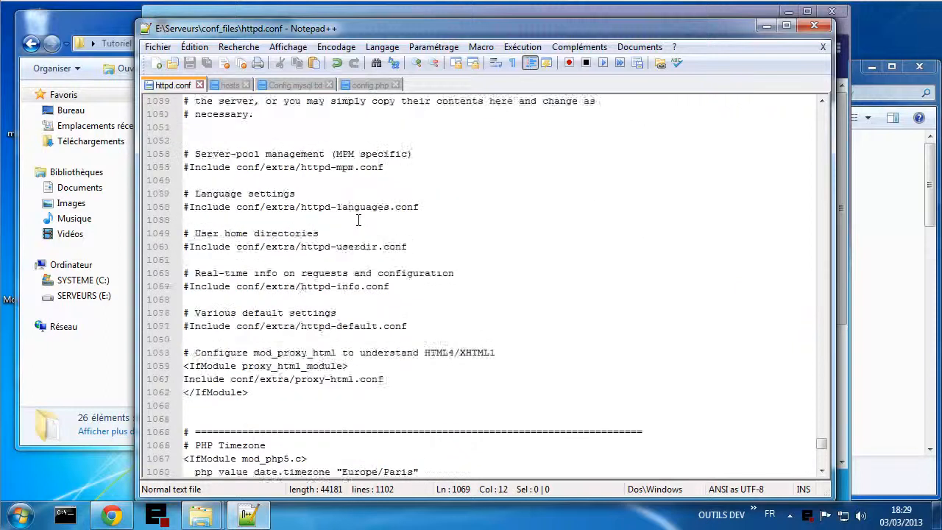
pyautogui.scroll(-5, 358, 220)
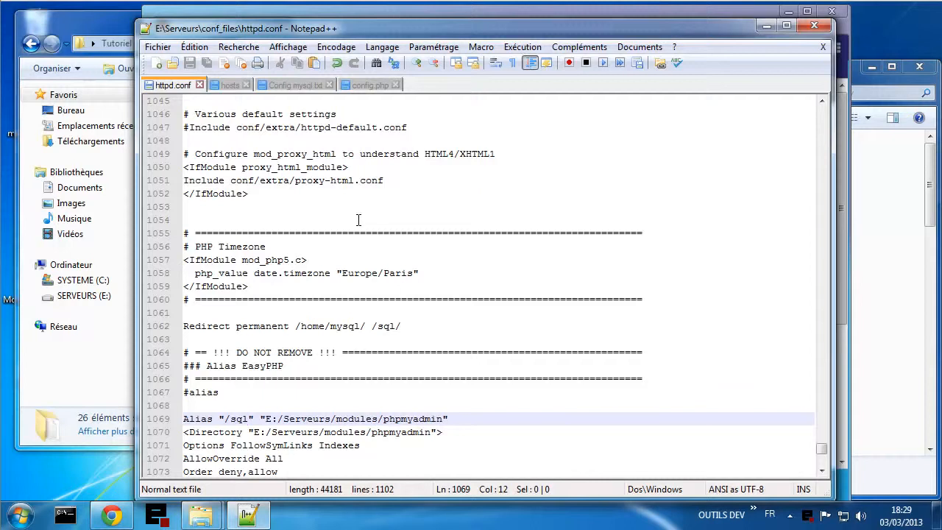
pyautogui.scroll(-8, 358, 220)
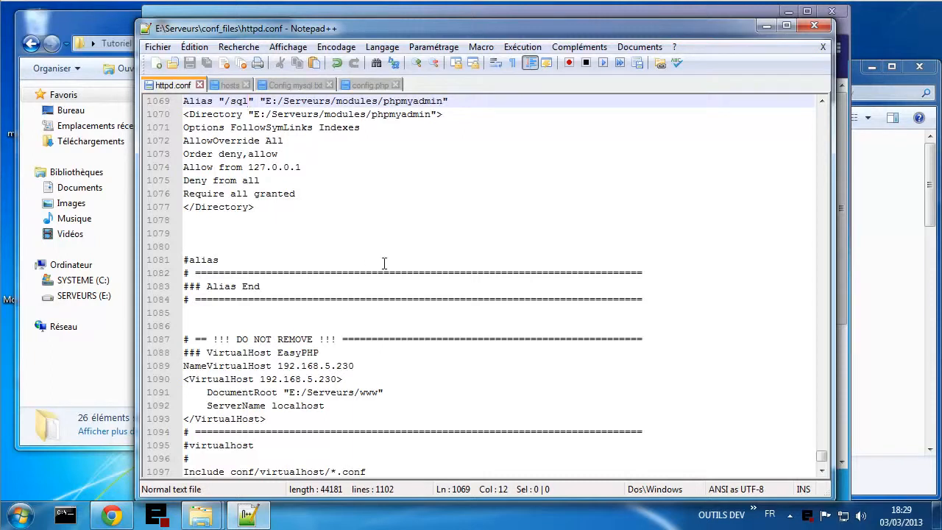
pyautogui.moveTo(112, 515)
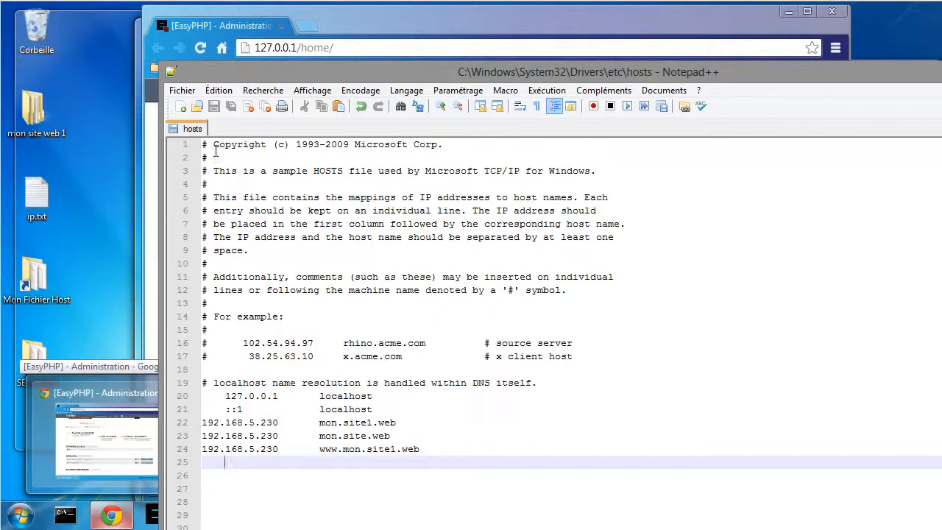
pyautogui.moveTo(425, 448); pyautogui.dragTo(201, 452)
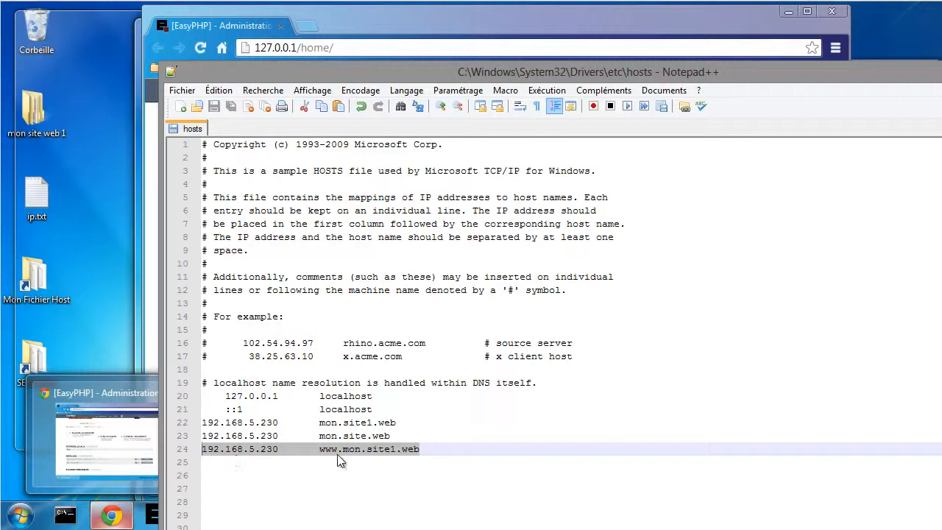
pyautogui.moveTo(319, 449); pyautogui.dragTo(423, 450)
pyautogui.write('b')
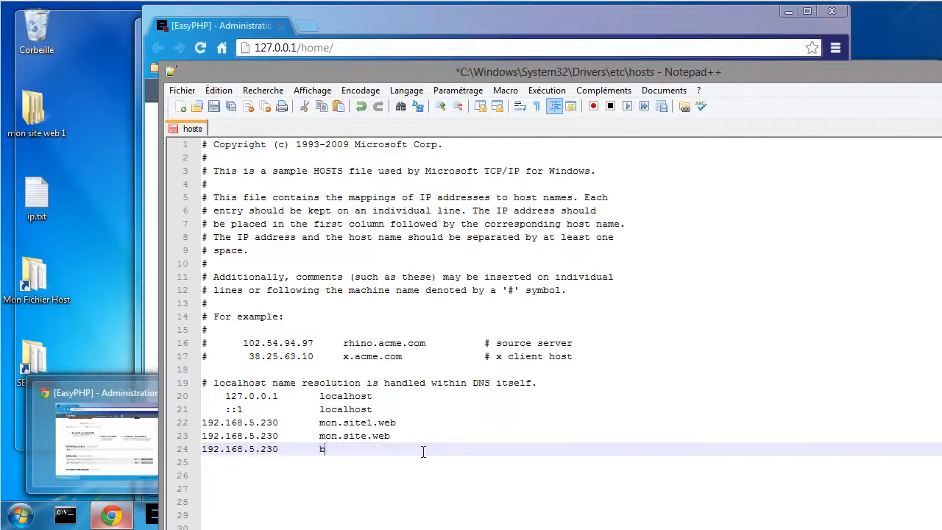
pyautogui.write('log.tutoriel.me')
# - Duplicate the blog entry as shop.tutoriel.me and chat.tutoriel.me, and save the hosts file
pyautogui.moveTo(424, 451); pyautogui.dragTo(198, 452)
pyautogui.hotkey('ctrl', 'c')
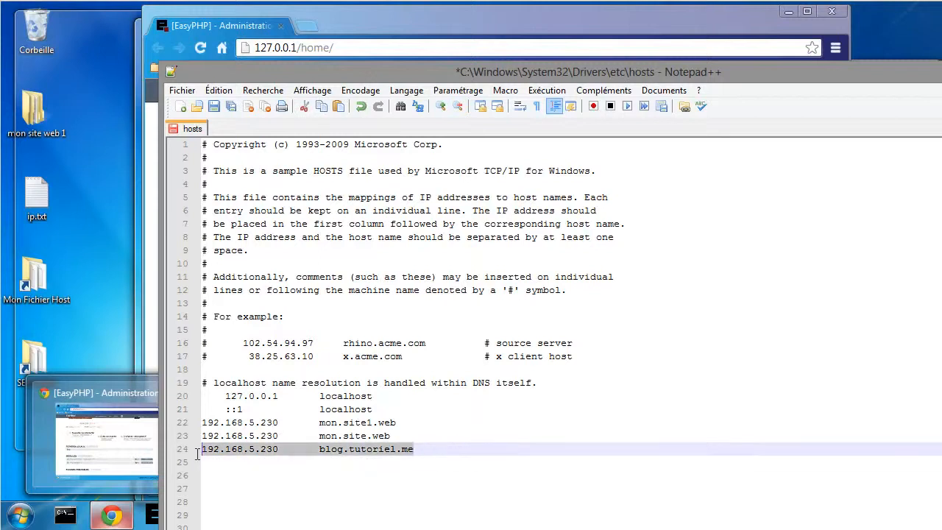
pyautogui.click(306, 479)
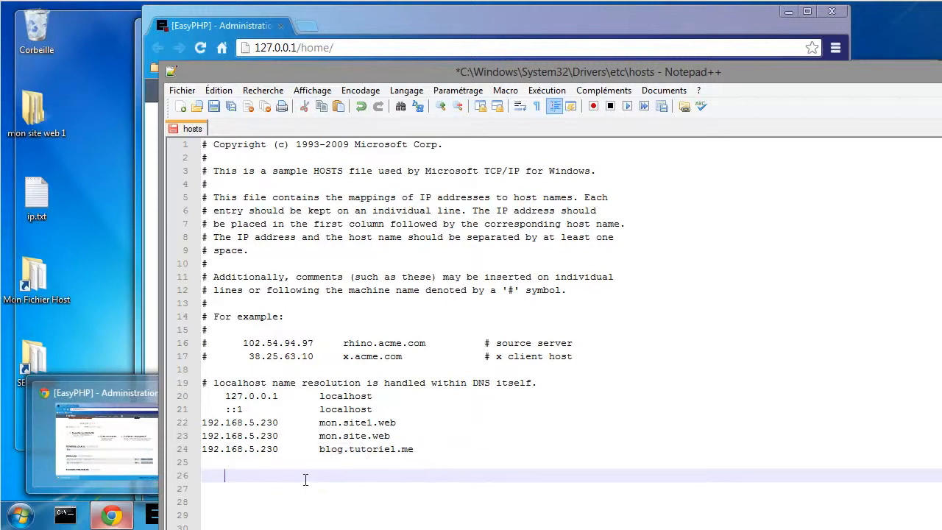
pyautogui.click(229, 460)
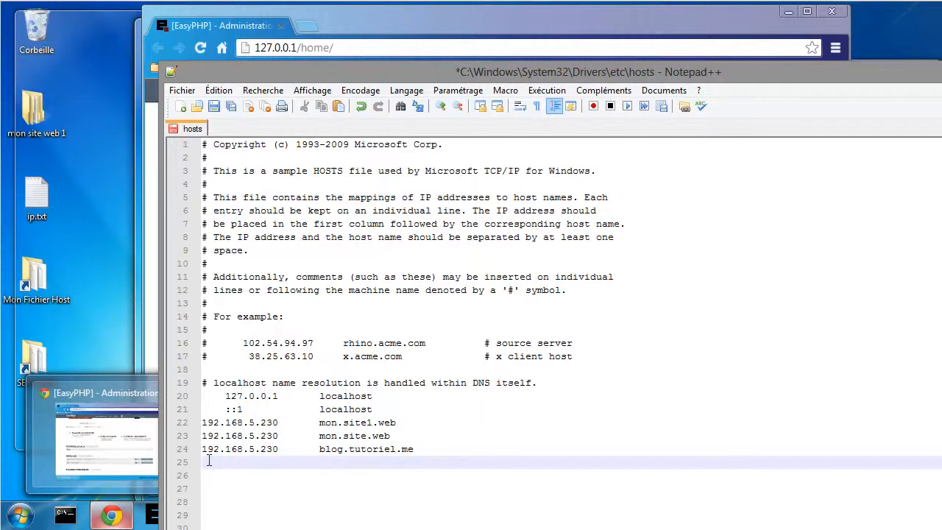
pyautogui.hotkey('ctrl', 'v')
pyautogui.press('Return')
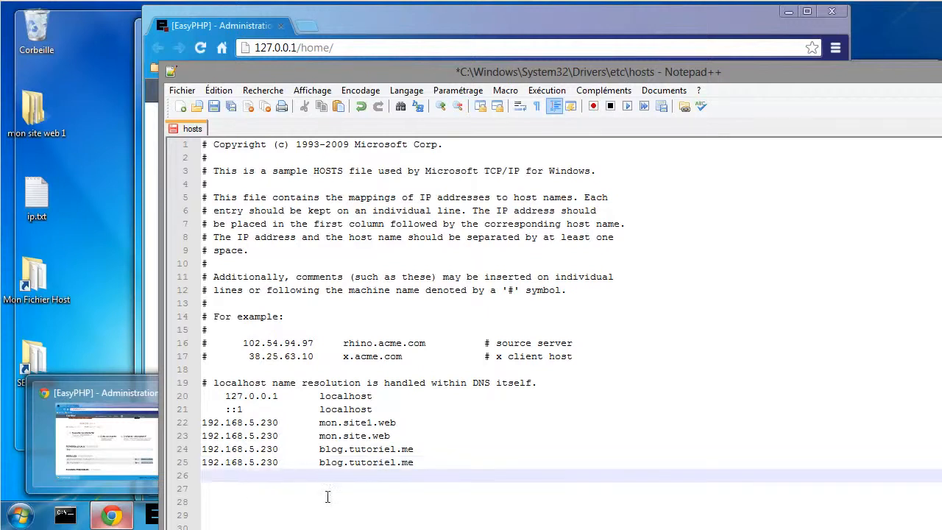
pyautogui.hotkey('ctrl', 'v')
pyautogui.doubleClick(326, 463)
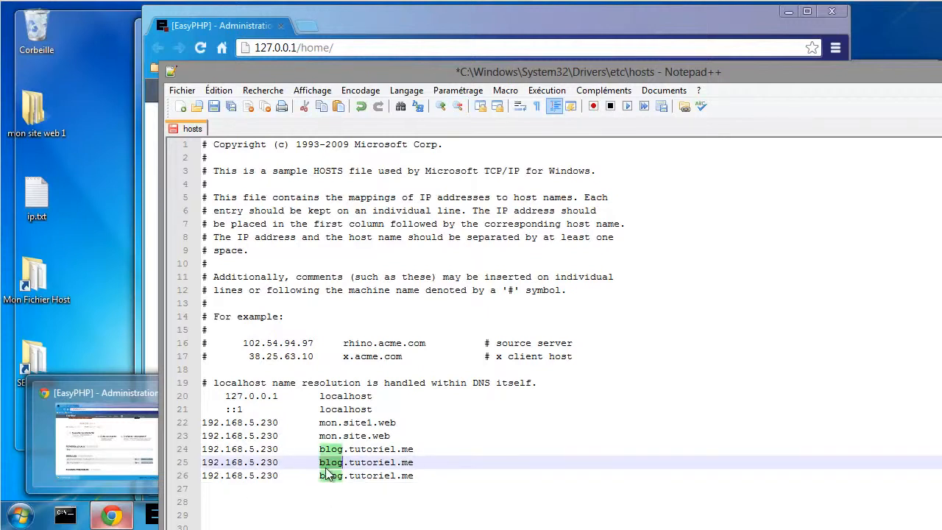
pyautogui.write('shop')
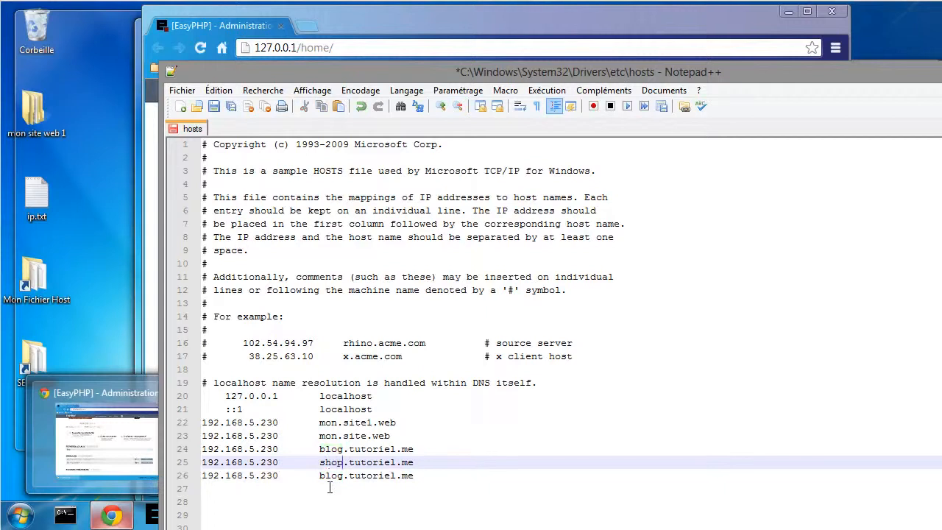
pyautogui.doubleClick(331, 476)
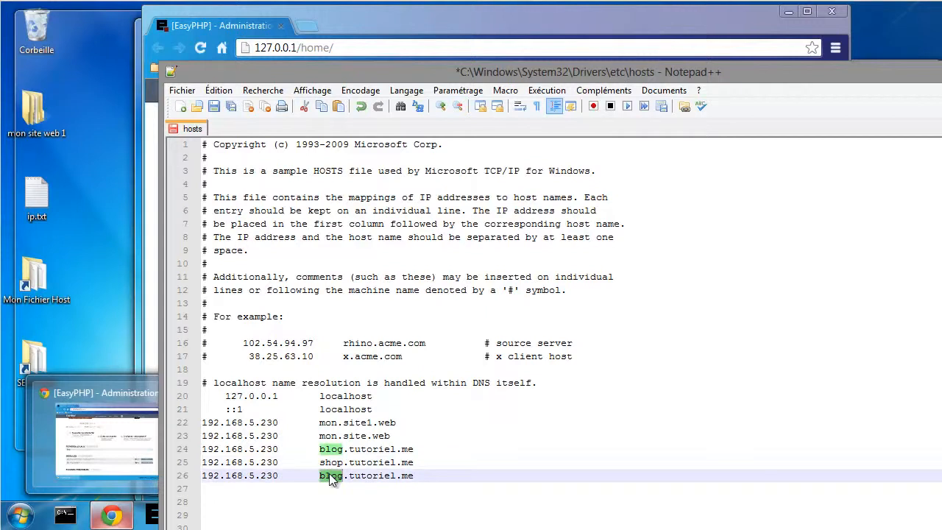
pyautogui.write('chat')
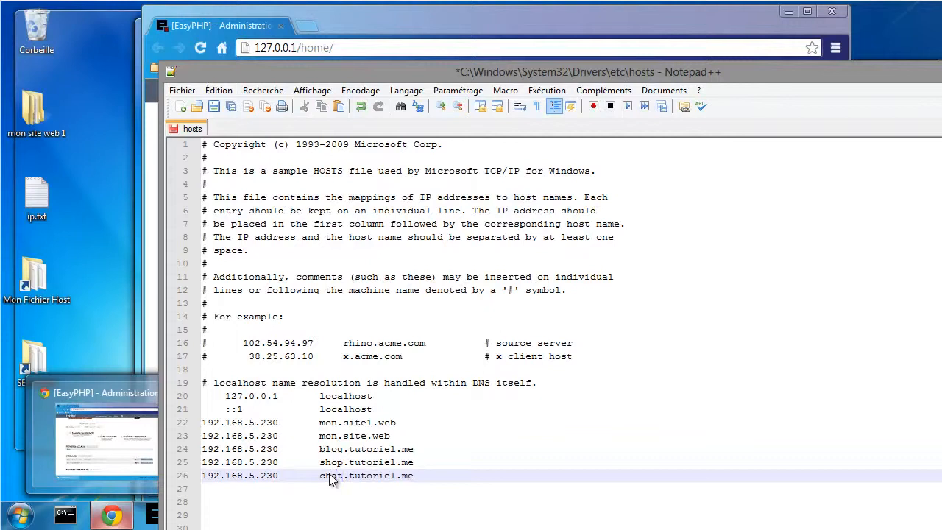
pyautogui.hotkey('ctrl', 's')
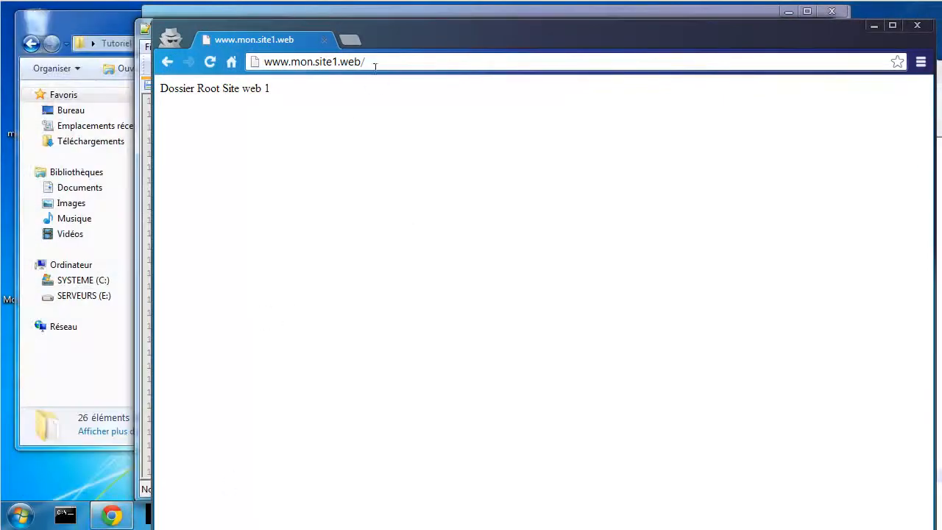
pyautogui.moveTo(372, 62); pyautogui.dragTo(264, 67)
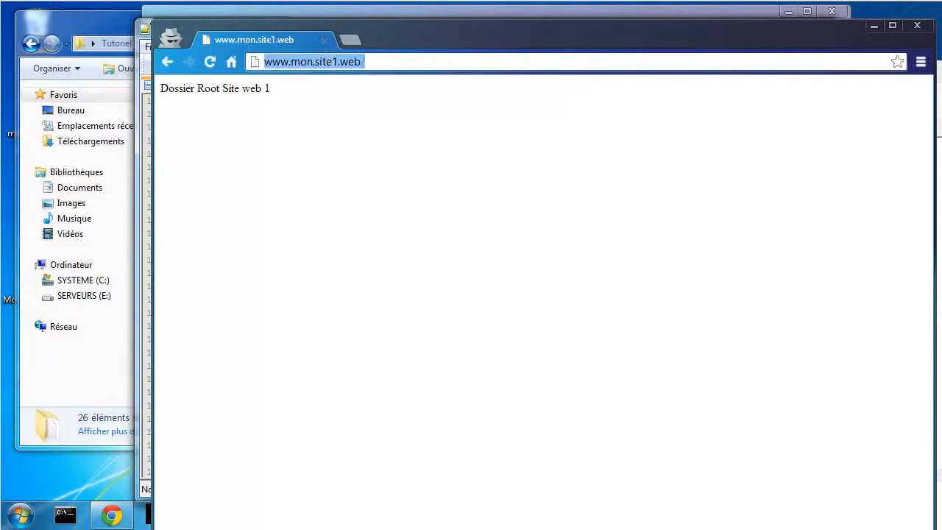
pyautogui.write('blog')
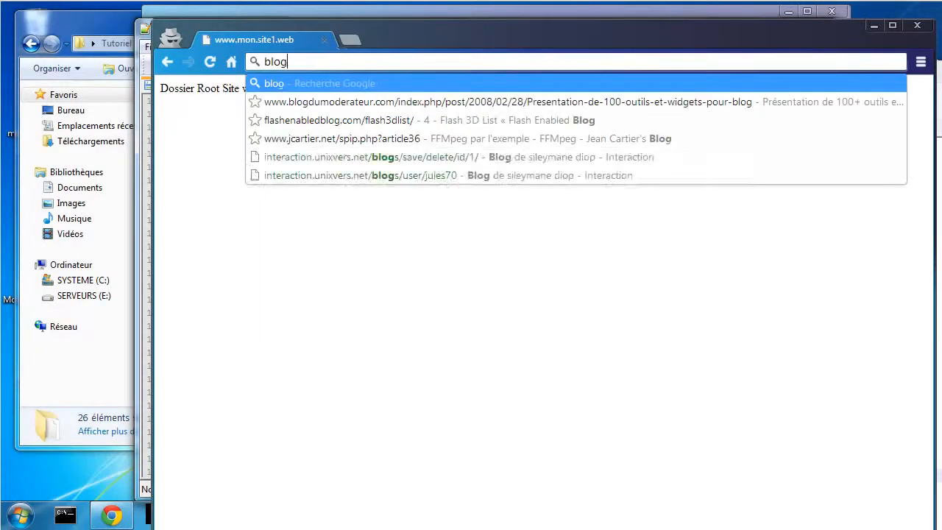
pyautogui.write('.tutori')
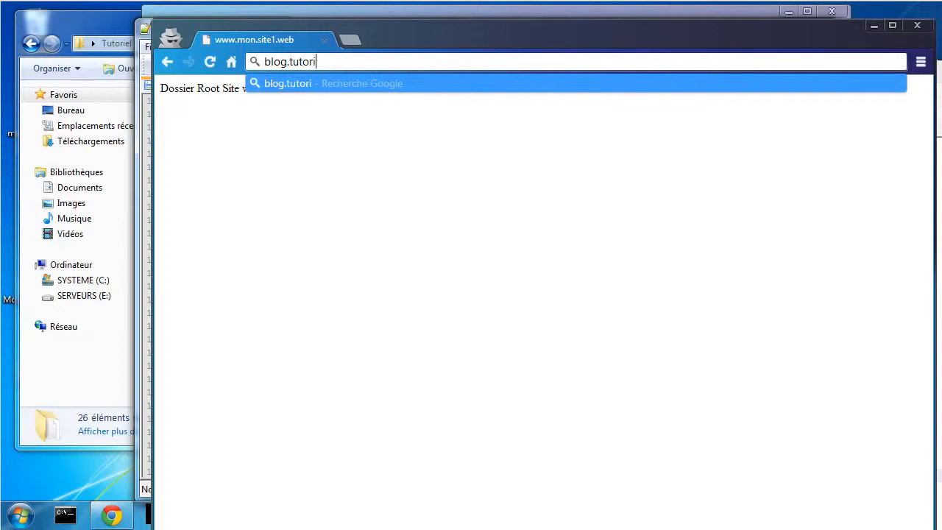
pyautogui.write('el.me')
pyautogui.press('Return')
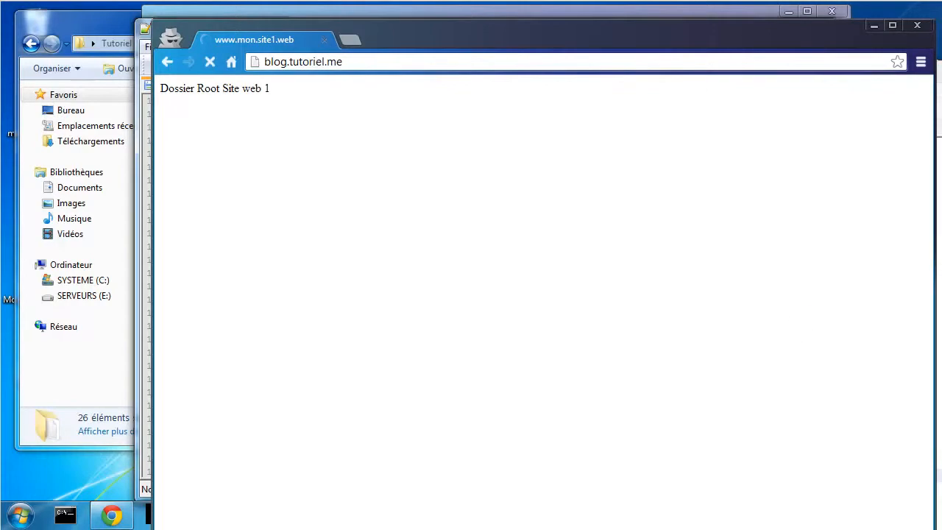
# - Open chat.tutoriel.me and shop.tutoriel.me in two new tabs
pyautogui.click(351, 38)
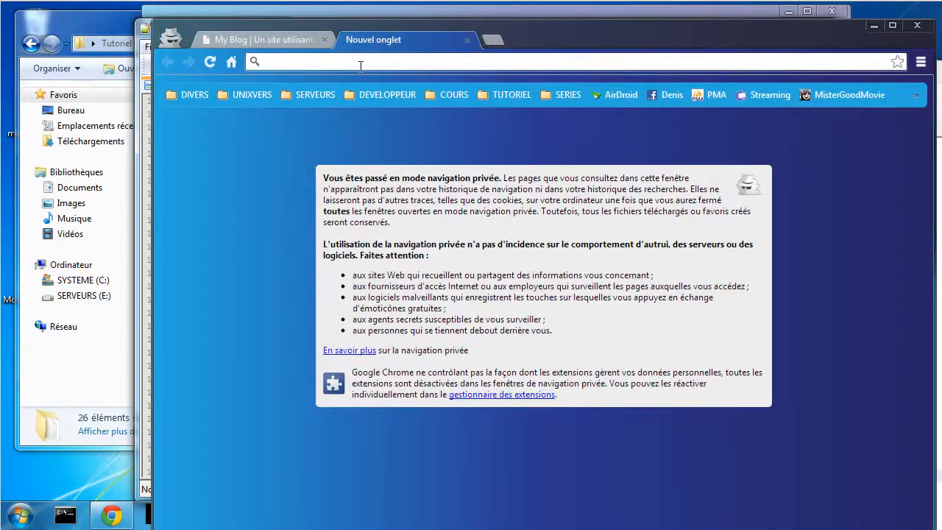
pyautogui.write('tut')
pyautogui.press('BackSpace')
pyautogui.press('BackSpace')
pyautogui.press('BackSpace')
pyautogui.press('BackSpace')
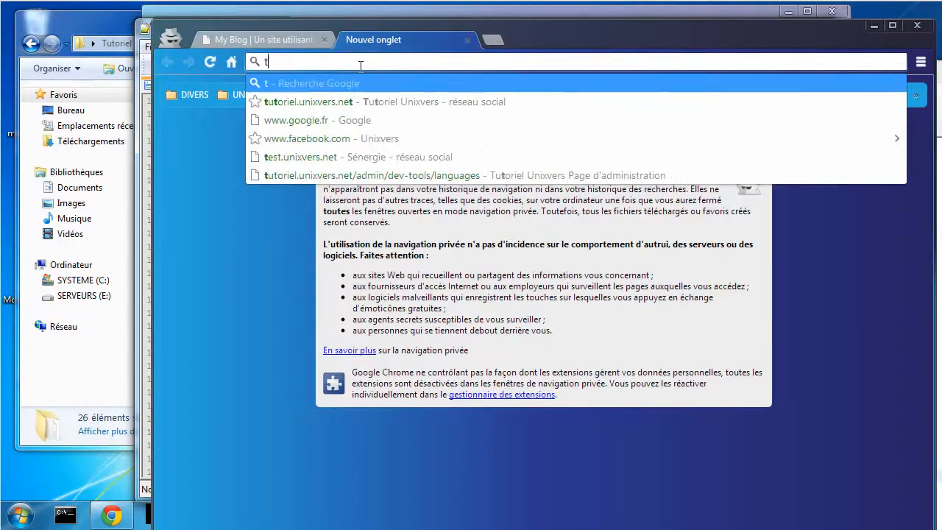
pyautogui.write('cha')
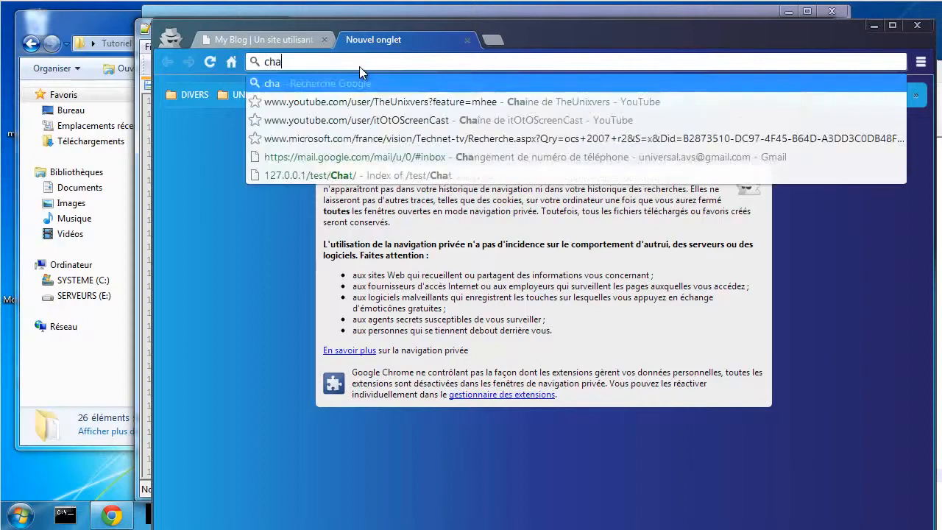
pyautogui.write('t.tuto')
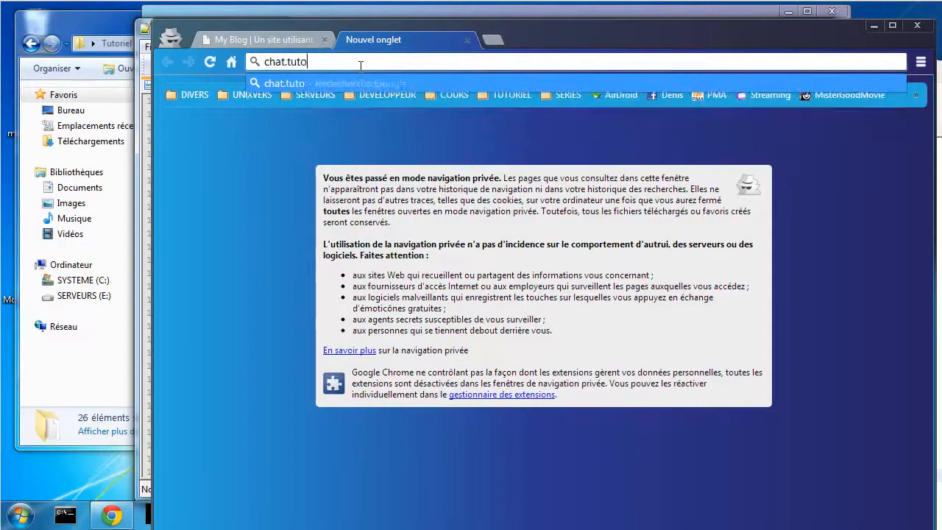
pyautogui.write('riel.me/')
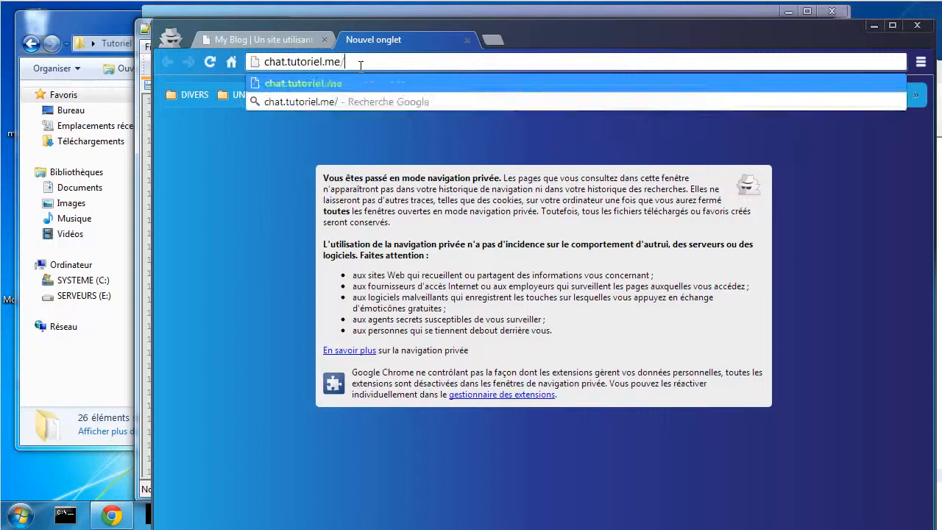
pyautogui.press('Return')
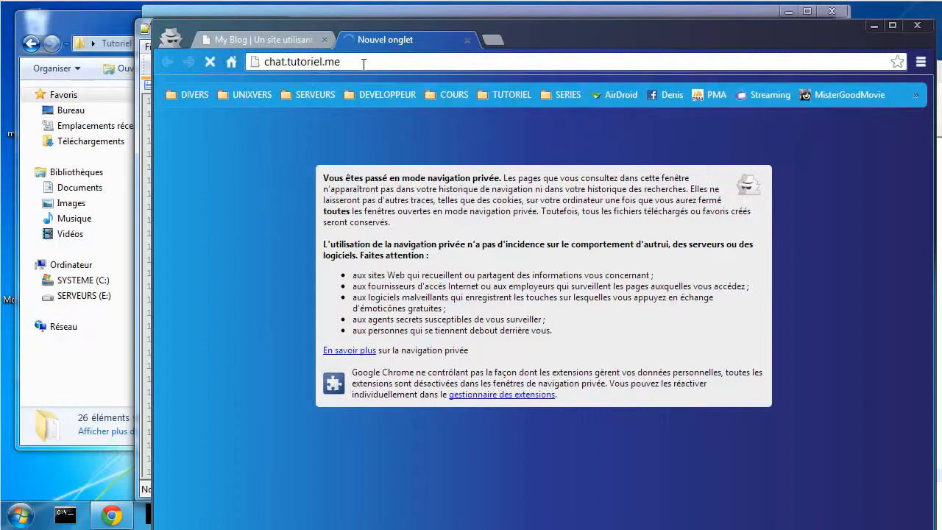
pyautogui.click(493, 39)
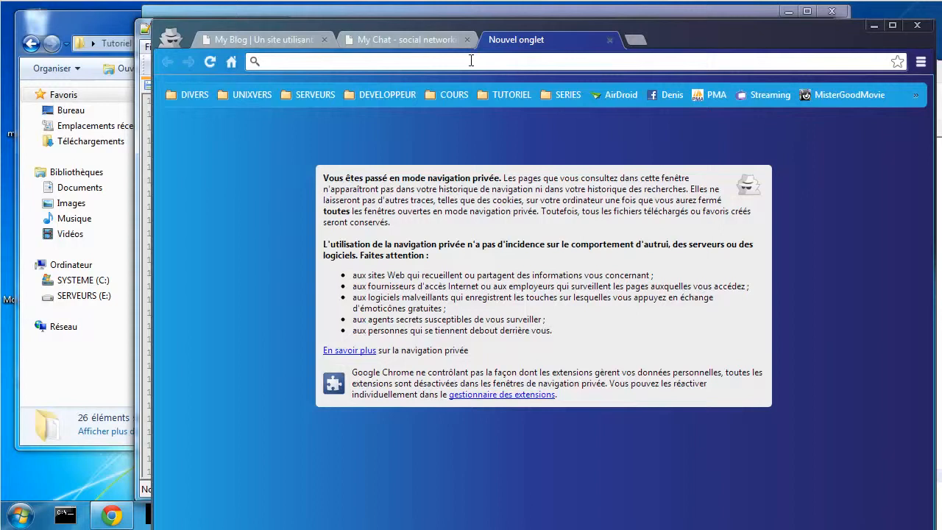
pyautogui.write('shop.')
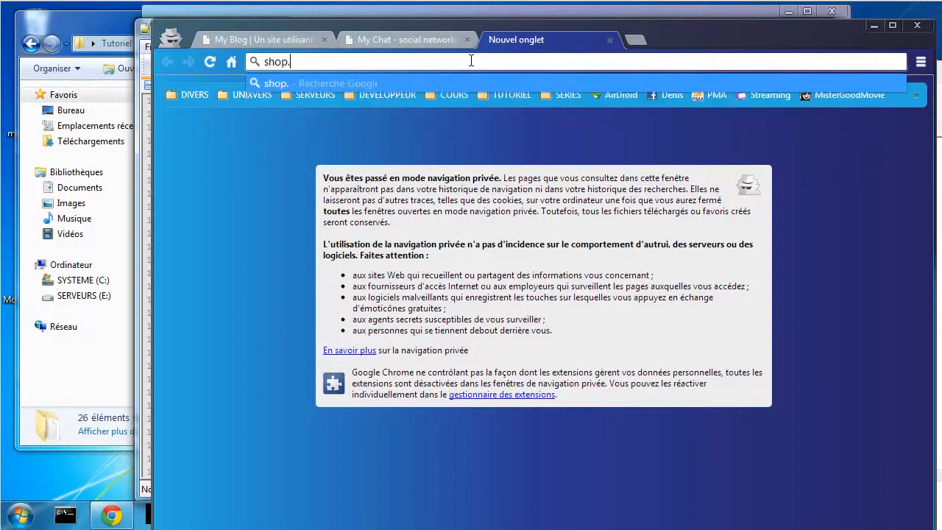
pyautogui.write('tutoriel.')
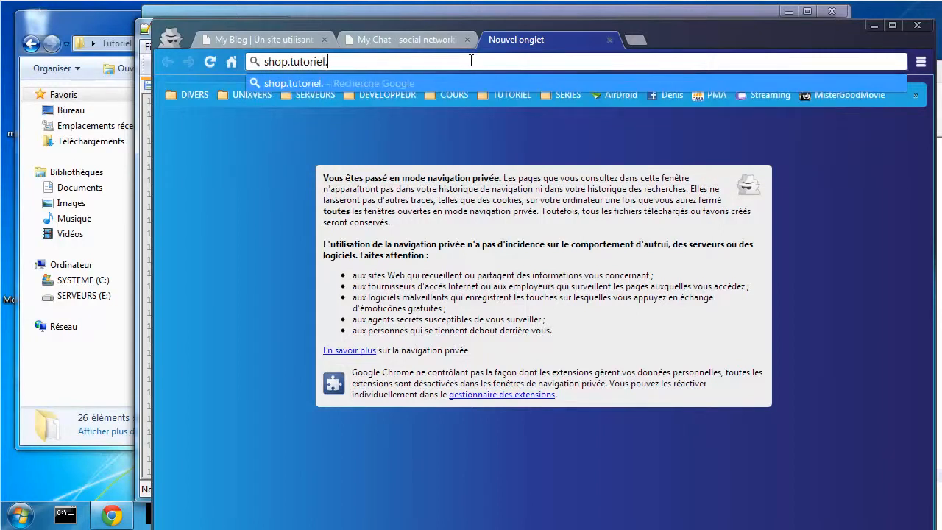
pyautogui.write('me')
pyautogui.press('Return')
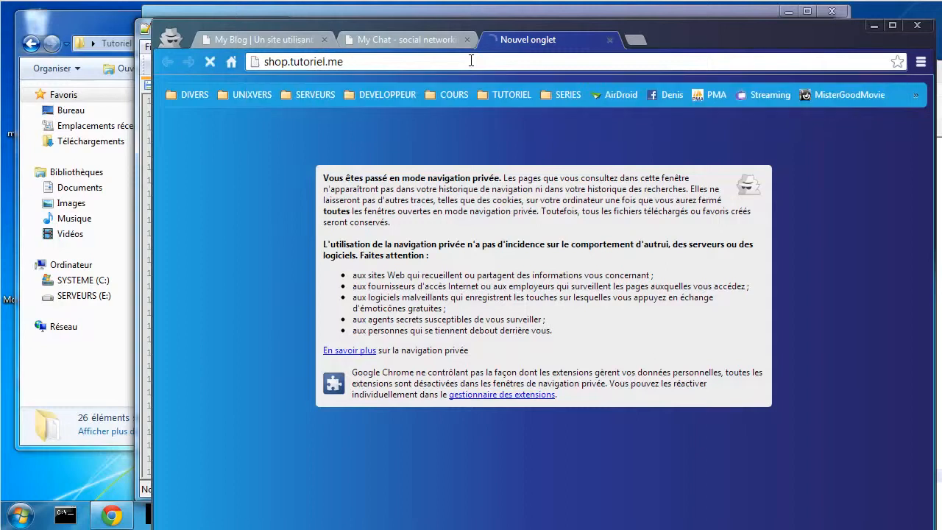
# - Check the My Blog, My Chat and My Shop pages each load correctly
pyautogui.click(274, 41)
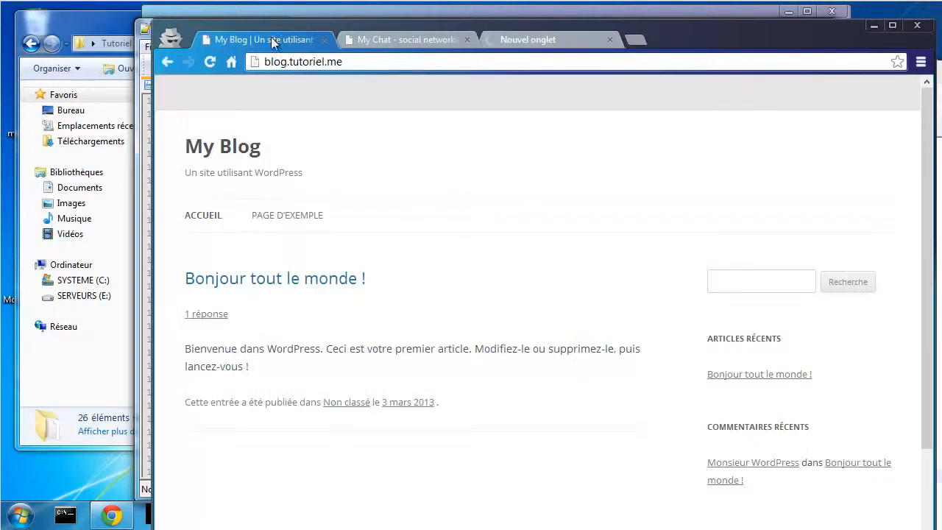
pyautogui.scroll(-4, 362, 409)
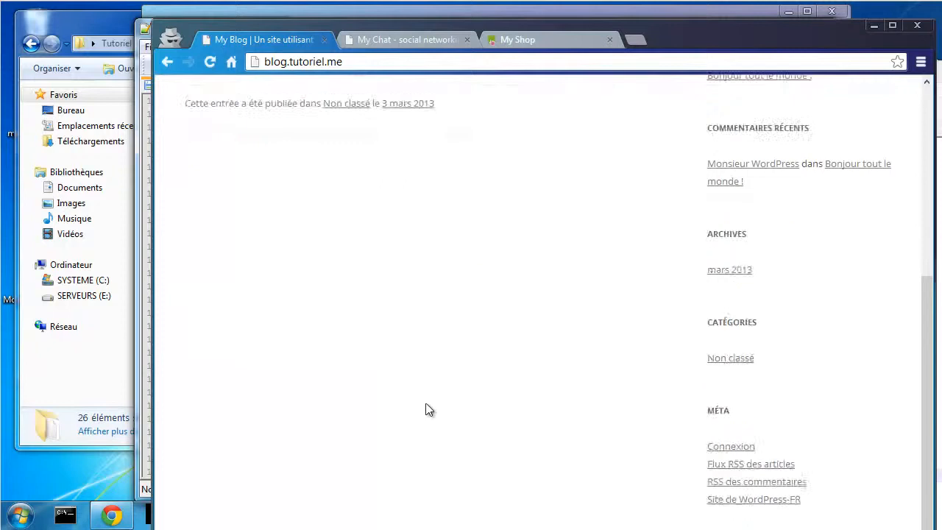
pyautogui.scroll(4, 426, 410)
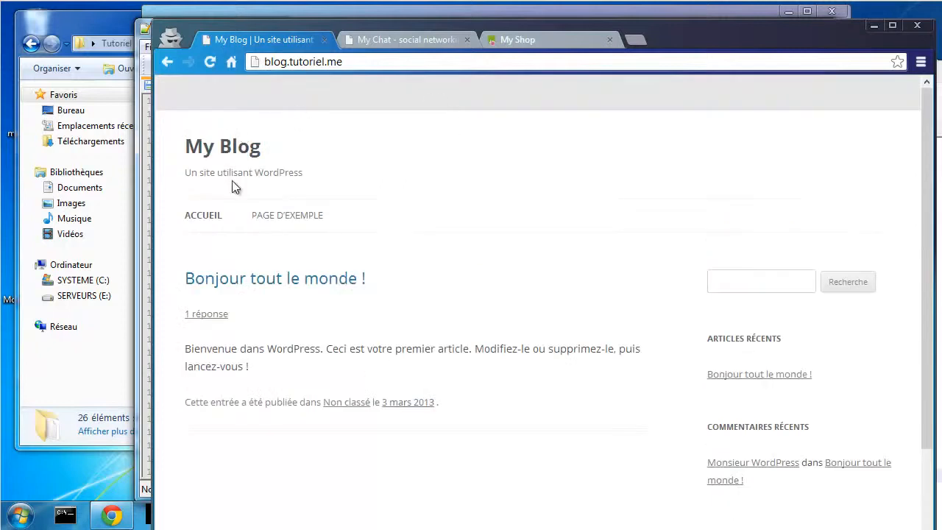
pyautogui.click(389, 38)
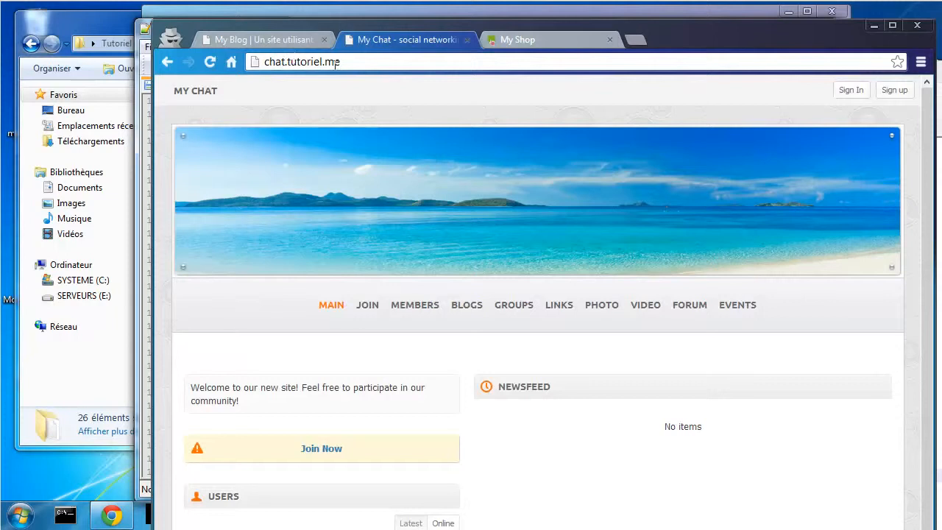
pyautogui.scroll(-2, 486, 372)
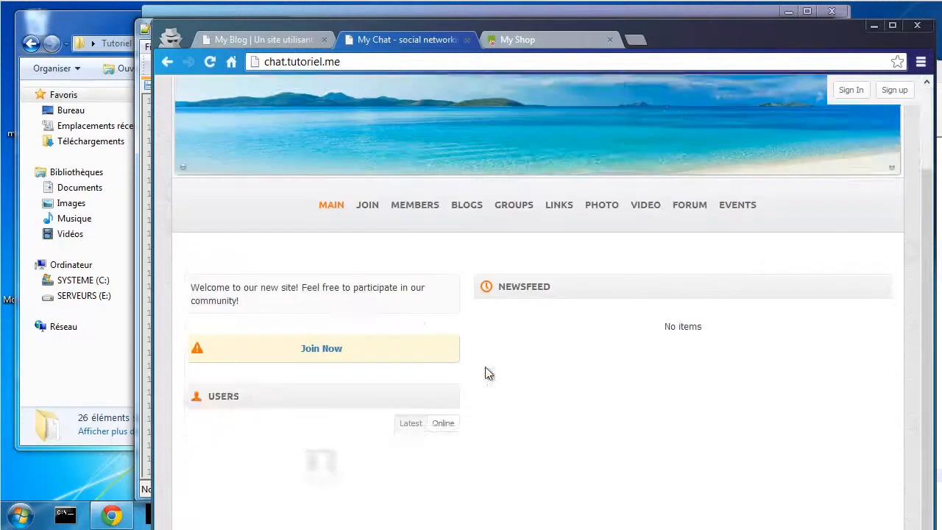
pyautogui.scroll(2, 489, 295)
pyautogui.click(542, 49)
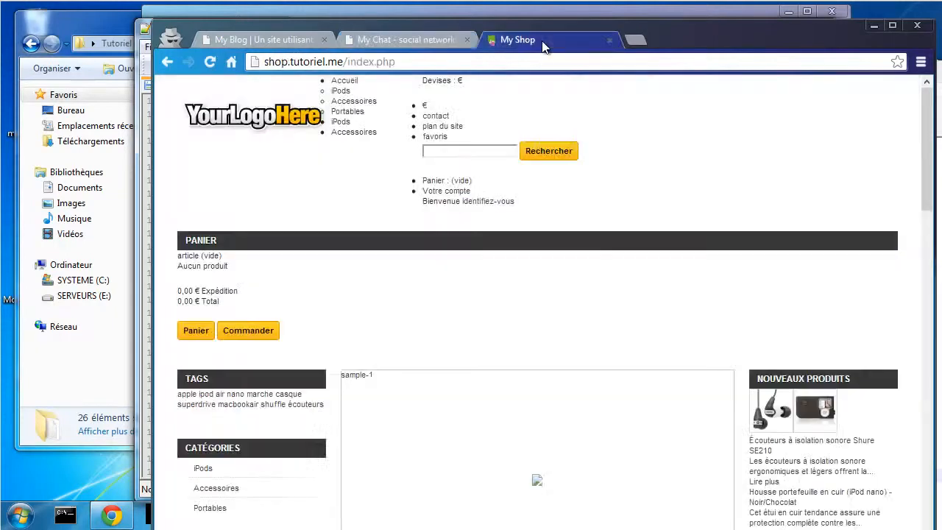
pyautogui.scroll(-5, 435, 330)
# - Delete the three tutoriel.me lines 24–26 from hosts, save, and return to Chrome
pyautogui.scroll(5, 435, 316)
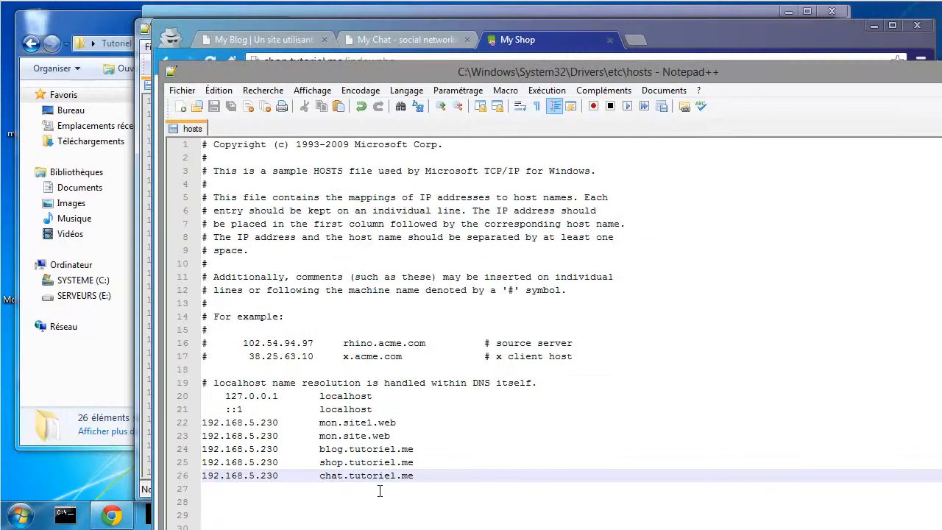
pyautogui.moveTo(418, 474); pyautogui.dragTo(191, 450)
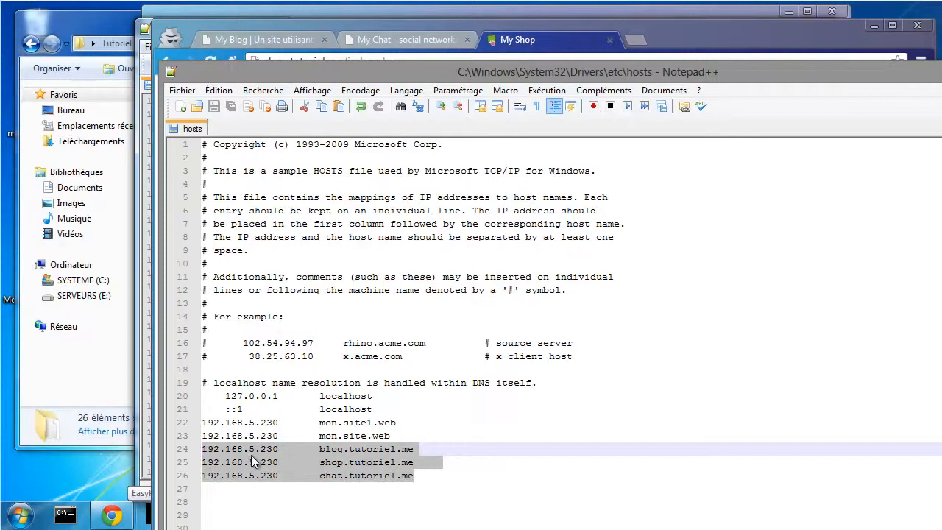
pyautogui.press('Delete')
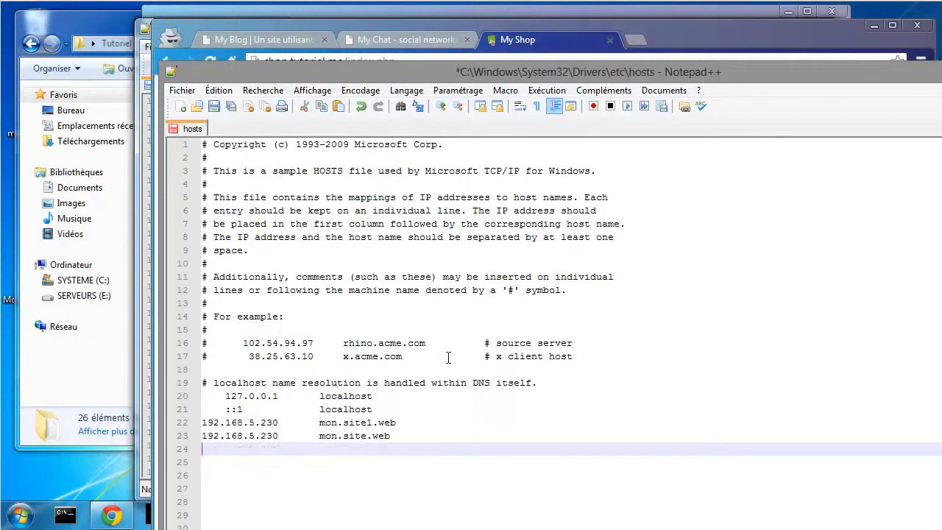
pyautogui.hotkey('ctrl', 's')
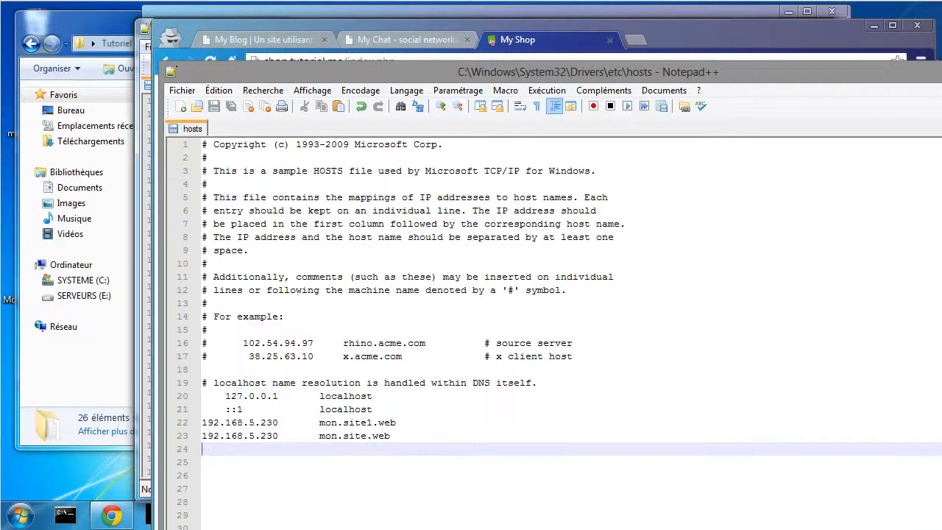
pyautogui.hotkey('alt', 'Tab')
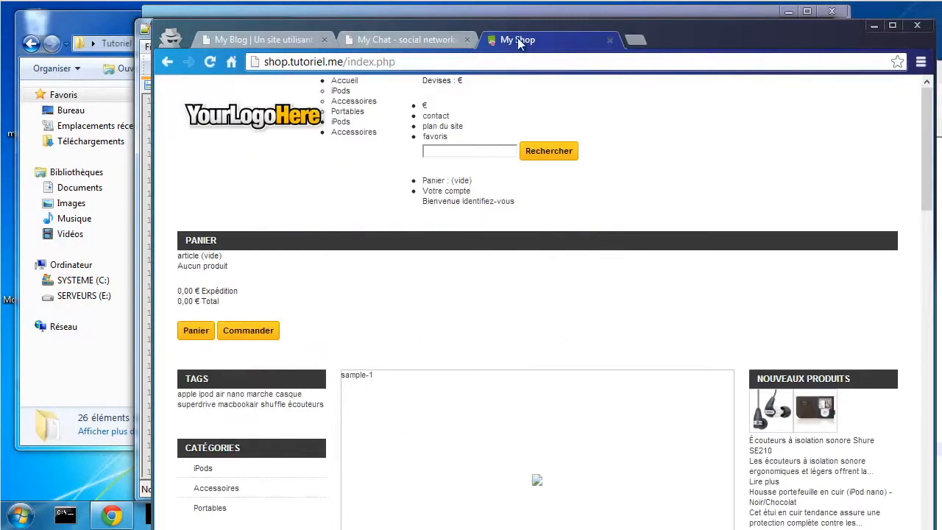
# - Reload the shop, chat and blog tutoriel.me tabs to test name resolution
pyautogui.click(210, 63)
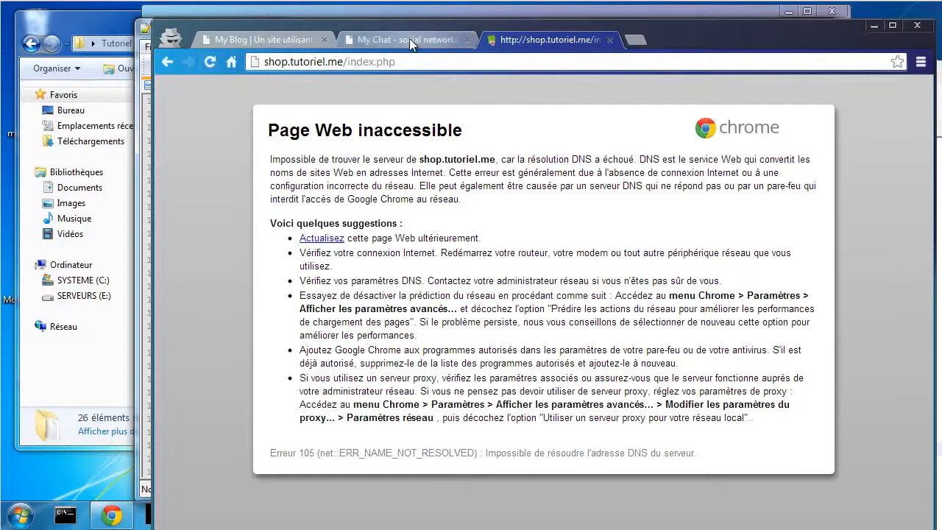
pyautogui.click(409, 38)
pyautogui.click(210, 61)
pyautogui.click(232, 39)
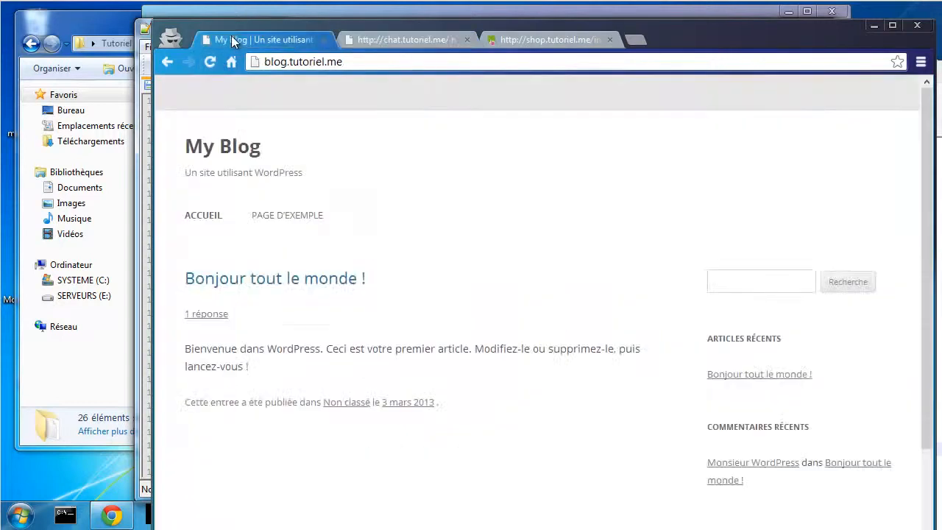
pyautogui.click(210, 61)
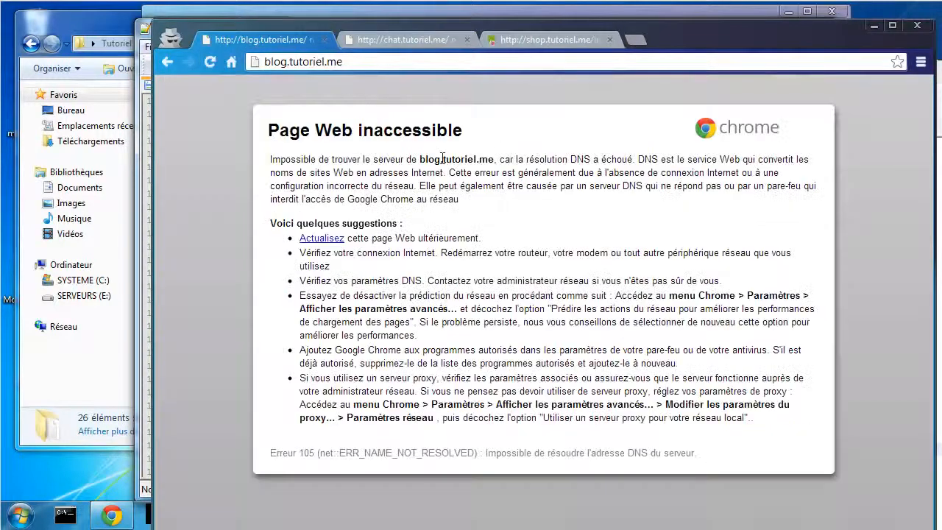
# - Highlight the blog.tutoriel.me host in the DNS error message, then close Chrome
pyautogui.moveTo(425, 159); pyautogui.dragTo(563, 157)
pyautogui.click(564, 168)
pyautogui.moveTo(443, 159); pyautogui.dragTo(496, 160)
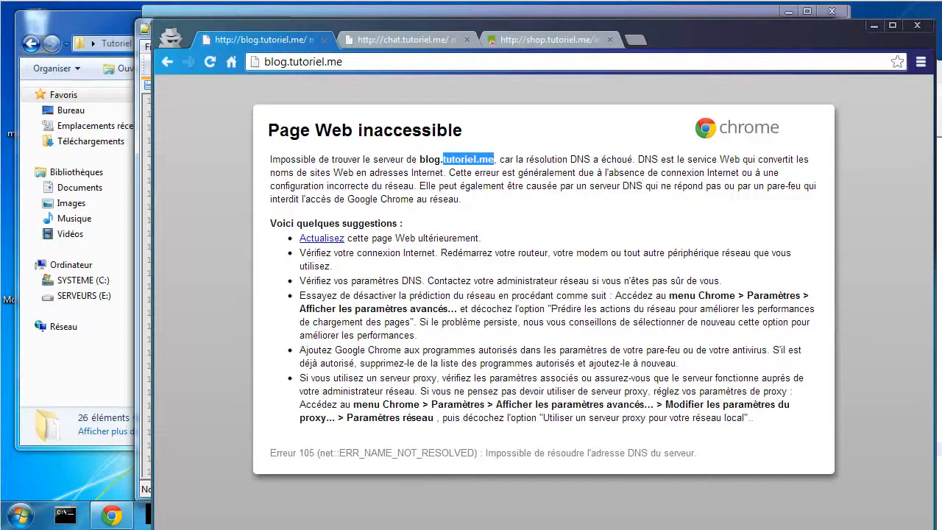
pyautogui.hotkey('alt', 'Tab')
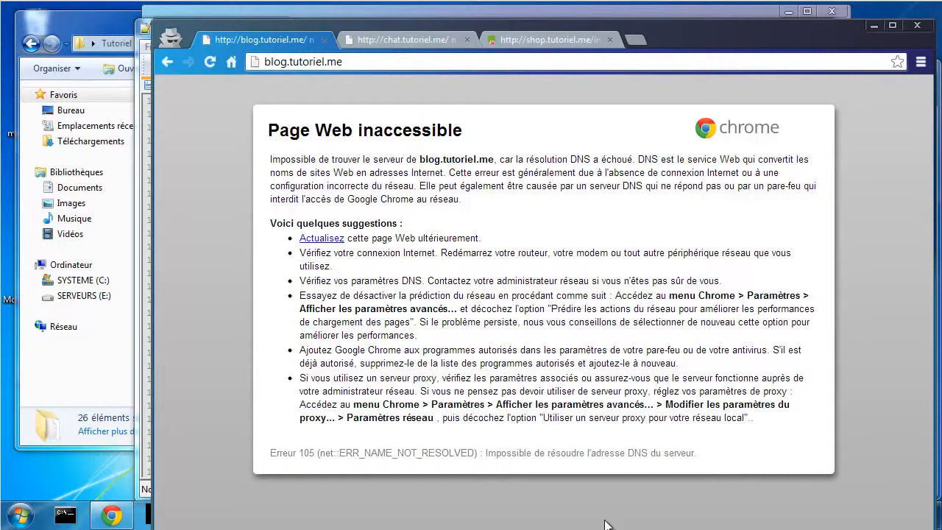
pyautogui.click(916, 27)
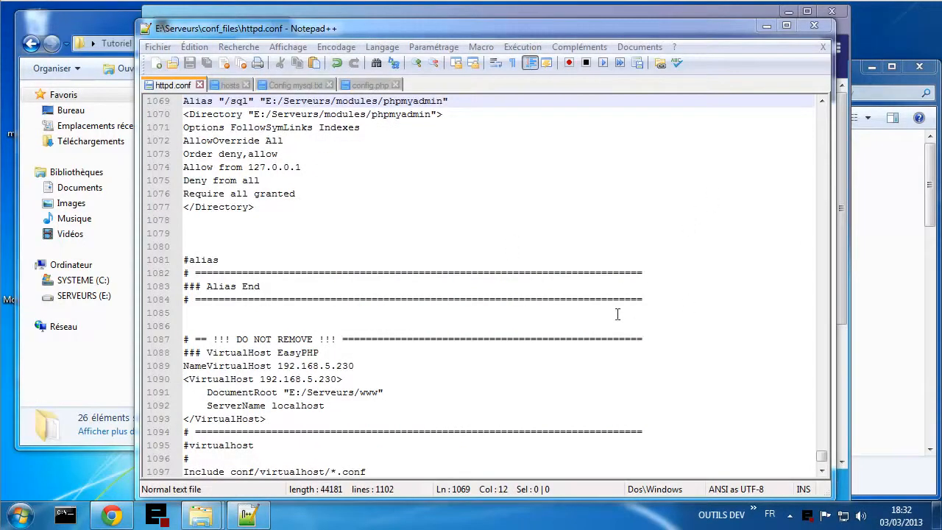
pyautogui.click(653, 432)
pyautogui.scroll(-2, 653, 429)
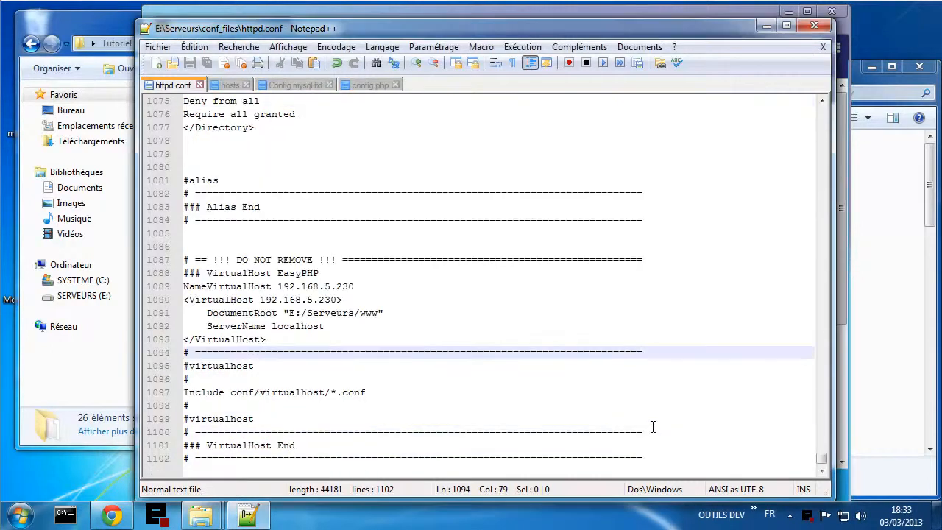